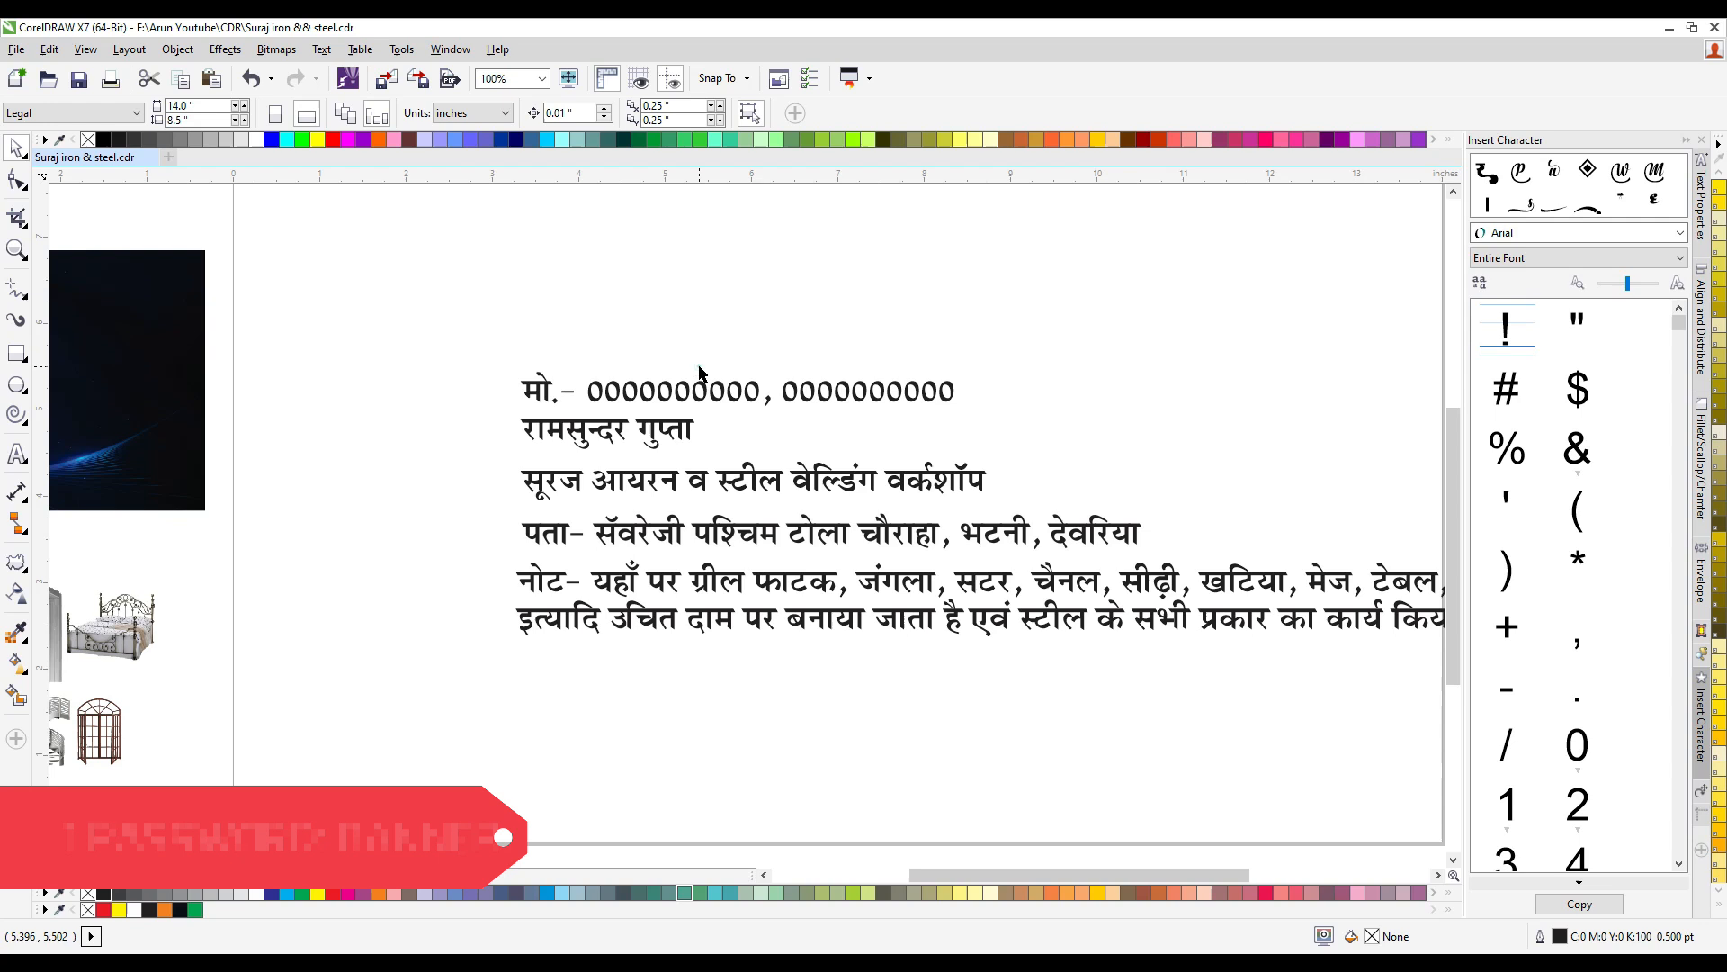
- Examine the prepared Hindi text lines, the dark blue background and the ironwork product images around the page
{"action": "scroll", "coordinate": [551, 400], "scroll_direction": "down", "scroll_amount": 1}
{"action": "left_click_drag", "start_coordinate": [481, 355], "coordinate": [1157, 600]}
{"action": "scroll", "coordinate": [647, 436], "scroll_direction": "up", "scroll_amount": 1}
{"action": "scroll", "coordinate": [676, 451], "scroll_direction": "down", "scroll_amount": 1}
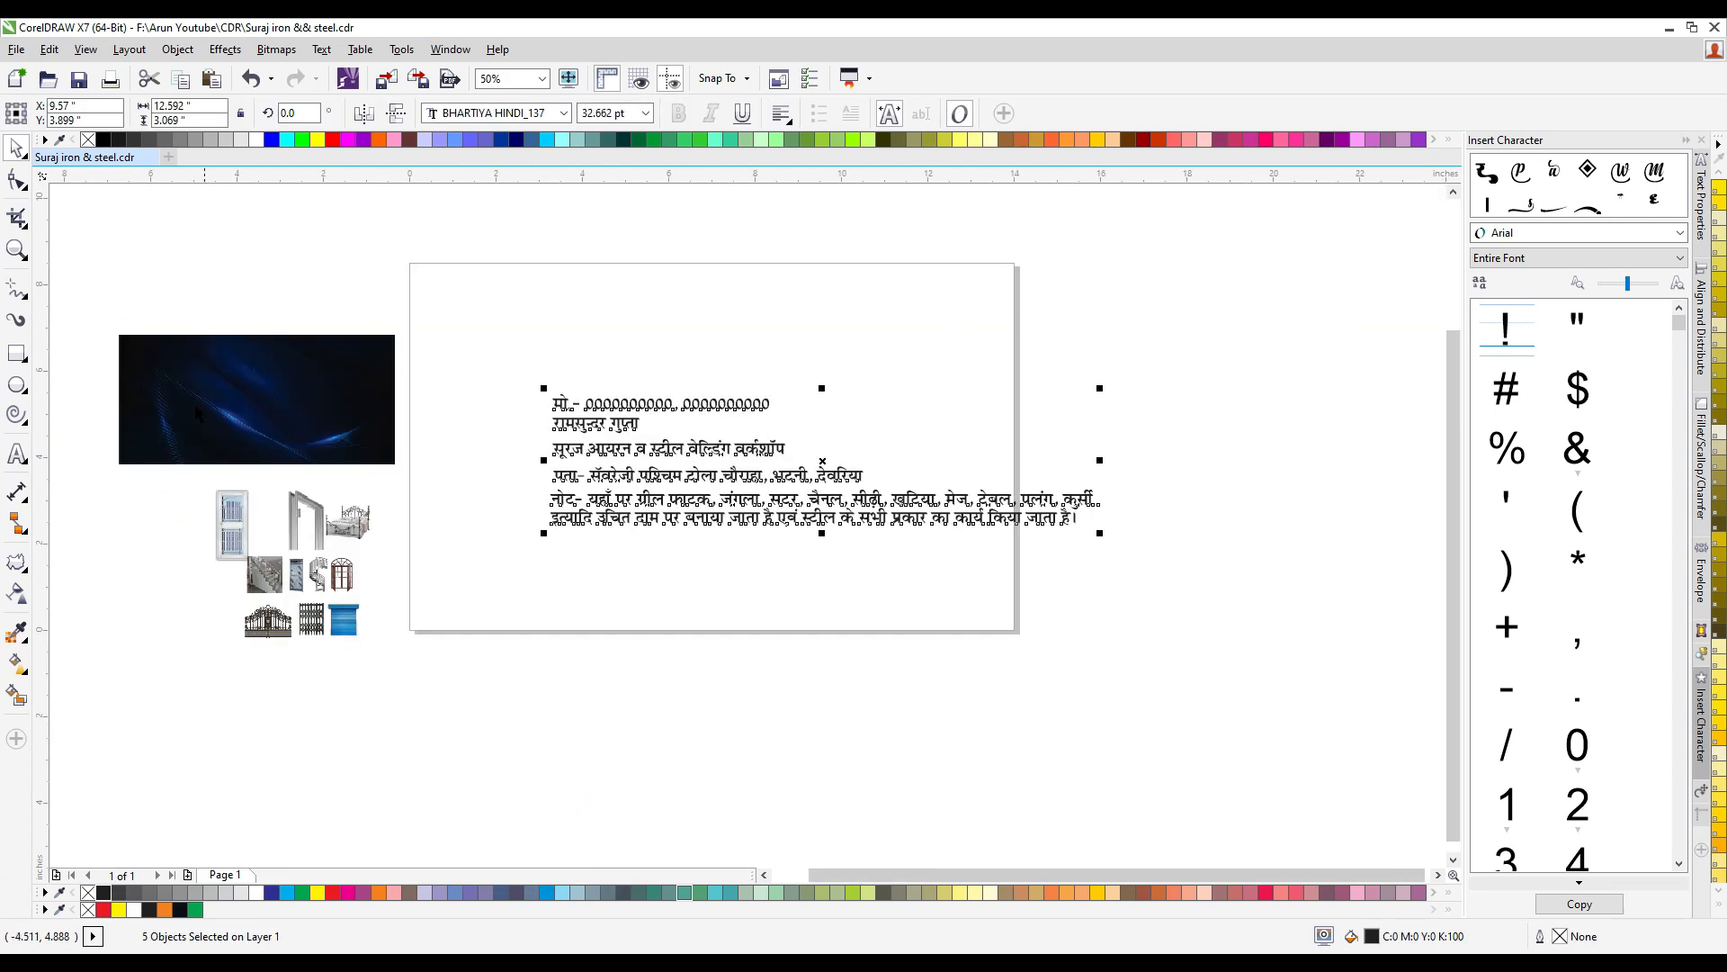
{"action": "scroll", "coordinate": [137, 386], "scroll_direction": "up", "scroll_amount": 1}
{"action": "left_click_drag", "start_coordinate": [225, 394], "coordinate": [220, 342]}
{"action": "left_click_drag", "start_coordinate": [312, 513], "coordinate": [411, 440]}
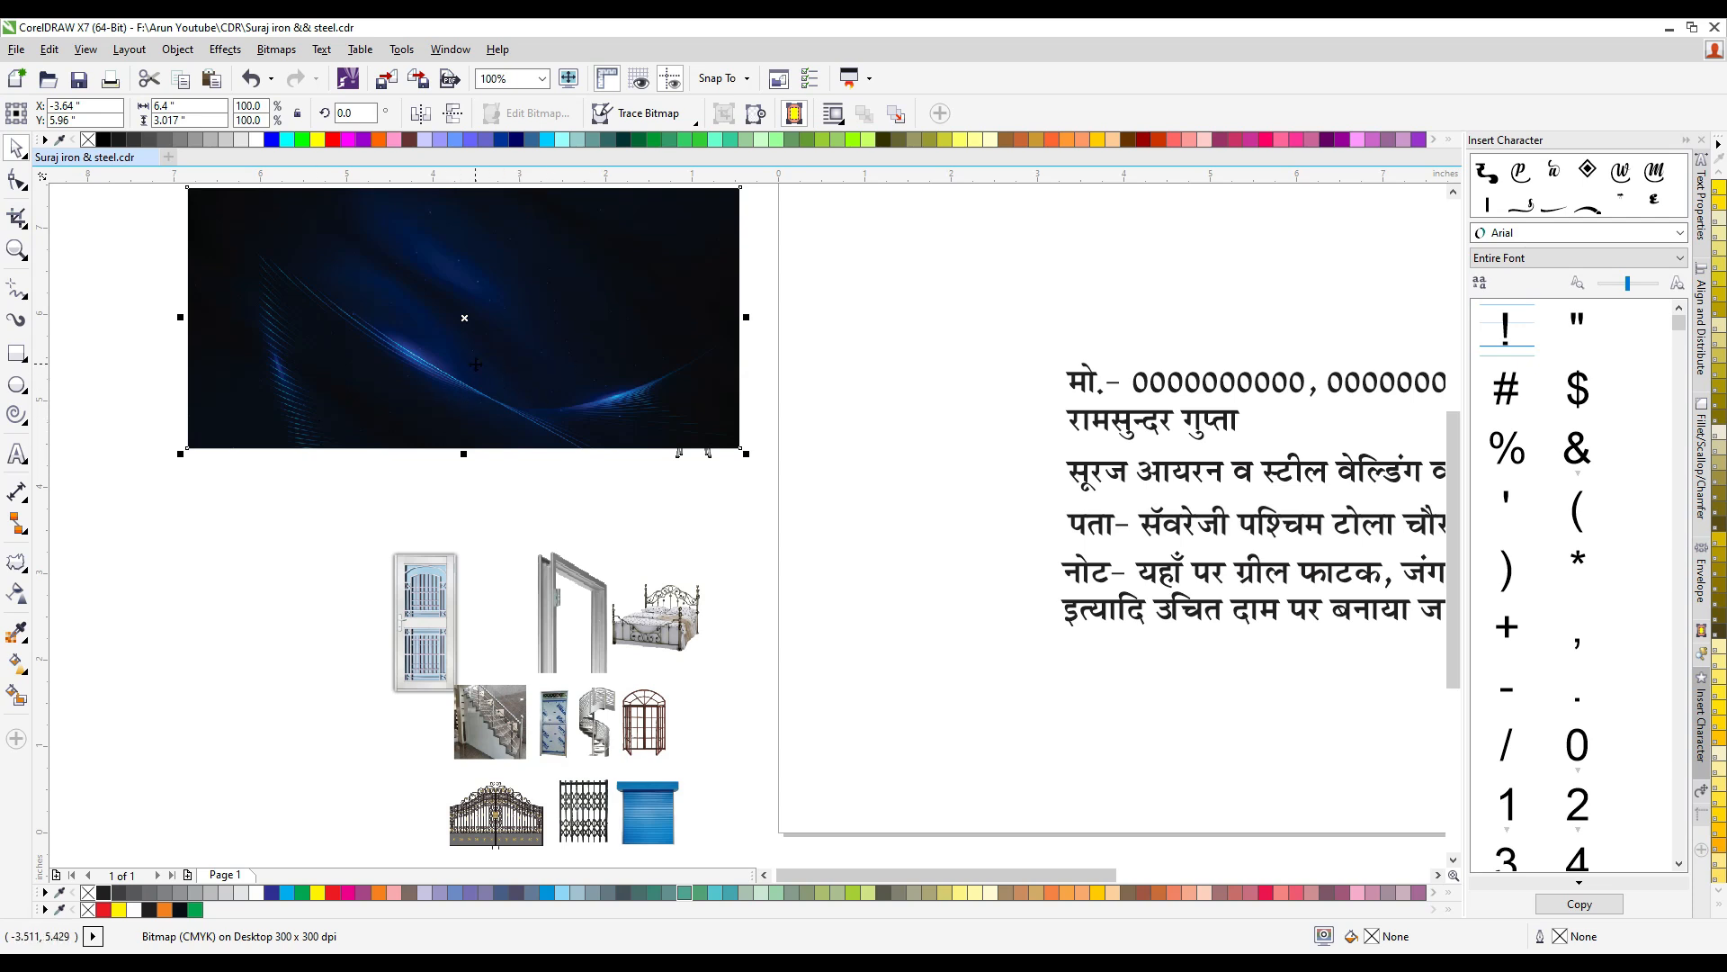
{"action": "scroll", "coordinate": [475, 364], "scroll_direction": "down", "scroll_amount": 1}
{"action": "scroll", "coordinate": [499, 522], "scroll_direction": "up", "scroll_amount": 1}
{"action": "left_click_drag", "start_coordinate": [295, 375], "coordinate": [770, 713]}
{"action": "scroll", "coordinate": [540, 549], "scroll_direction": "up", "scroll_amount": 1}
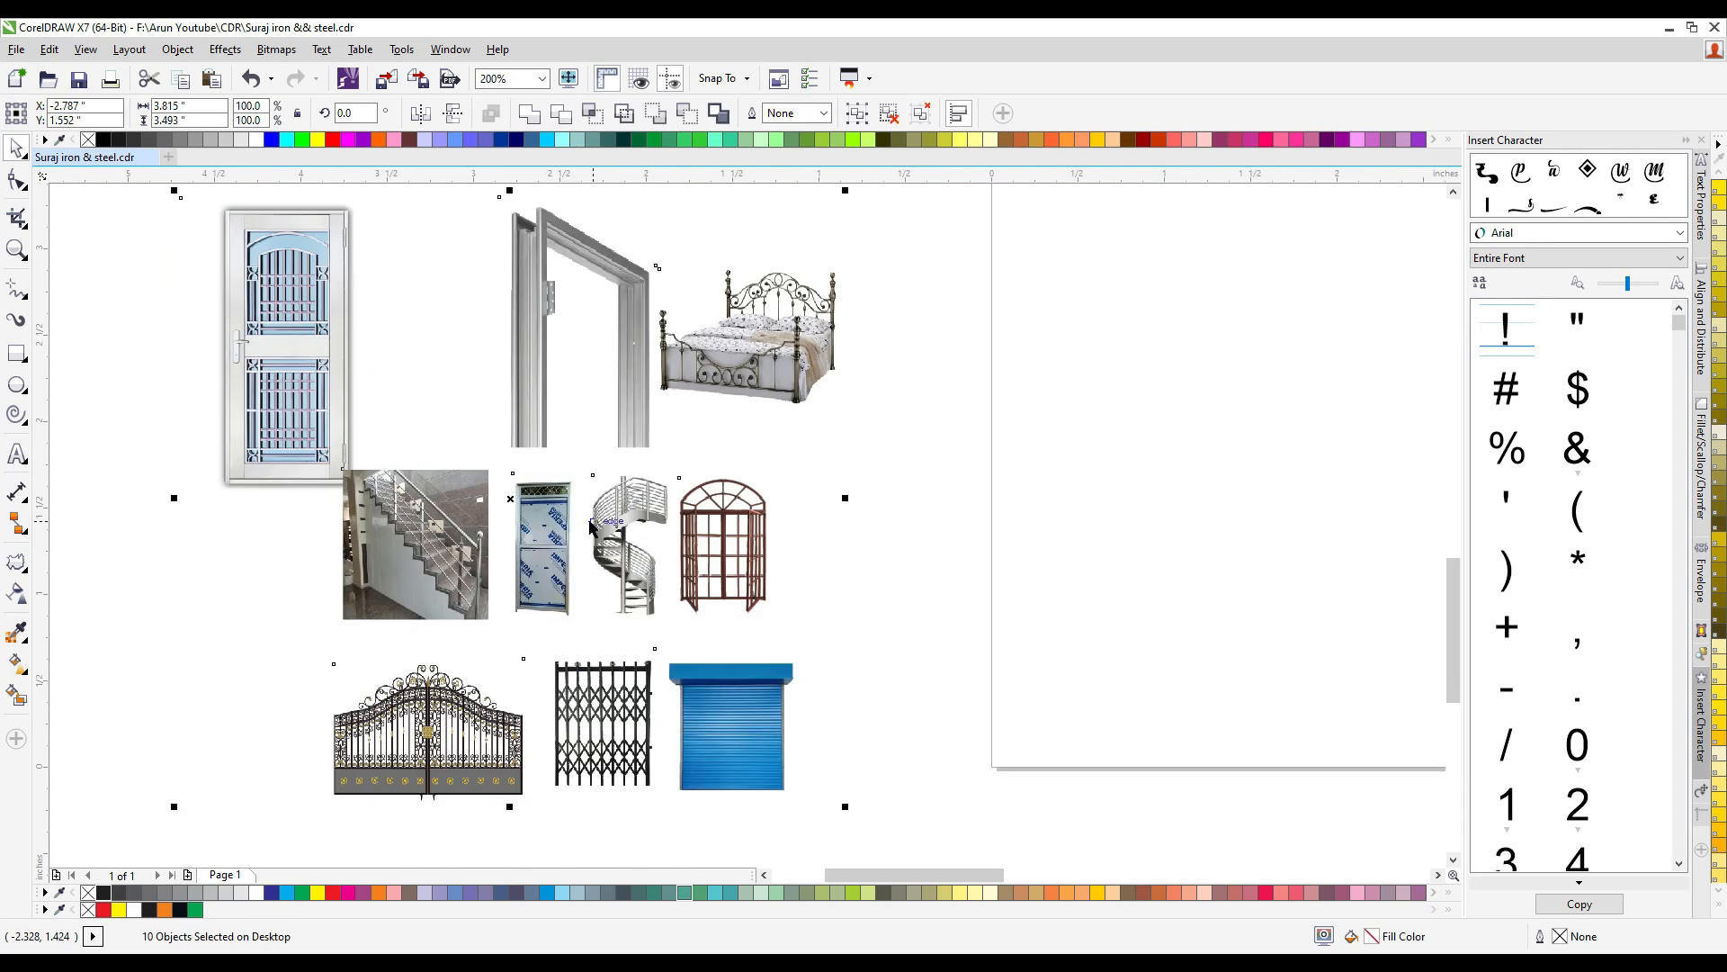
{"action": "scroll", "coordinate": [602, 486], "scroll_direction": "down", "scroll_amount": 1}
{"action": "left_click", "coordinate": [389, 590]}
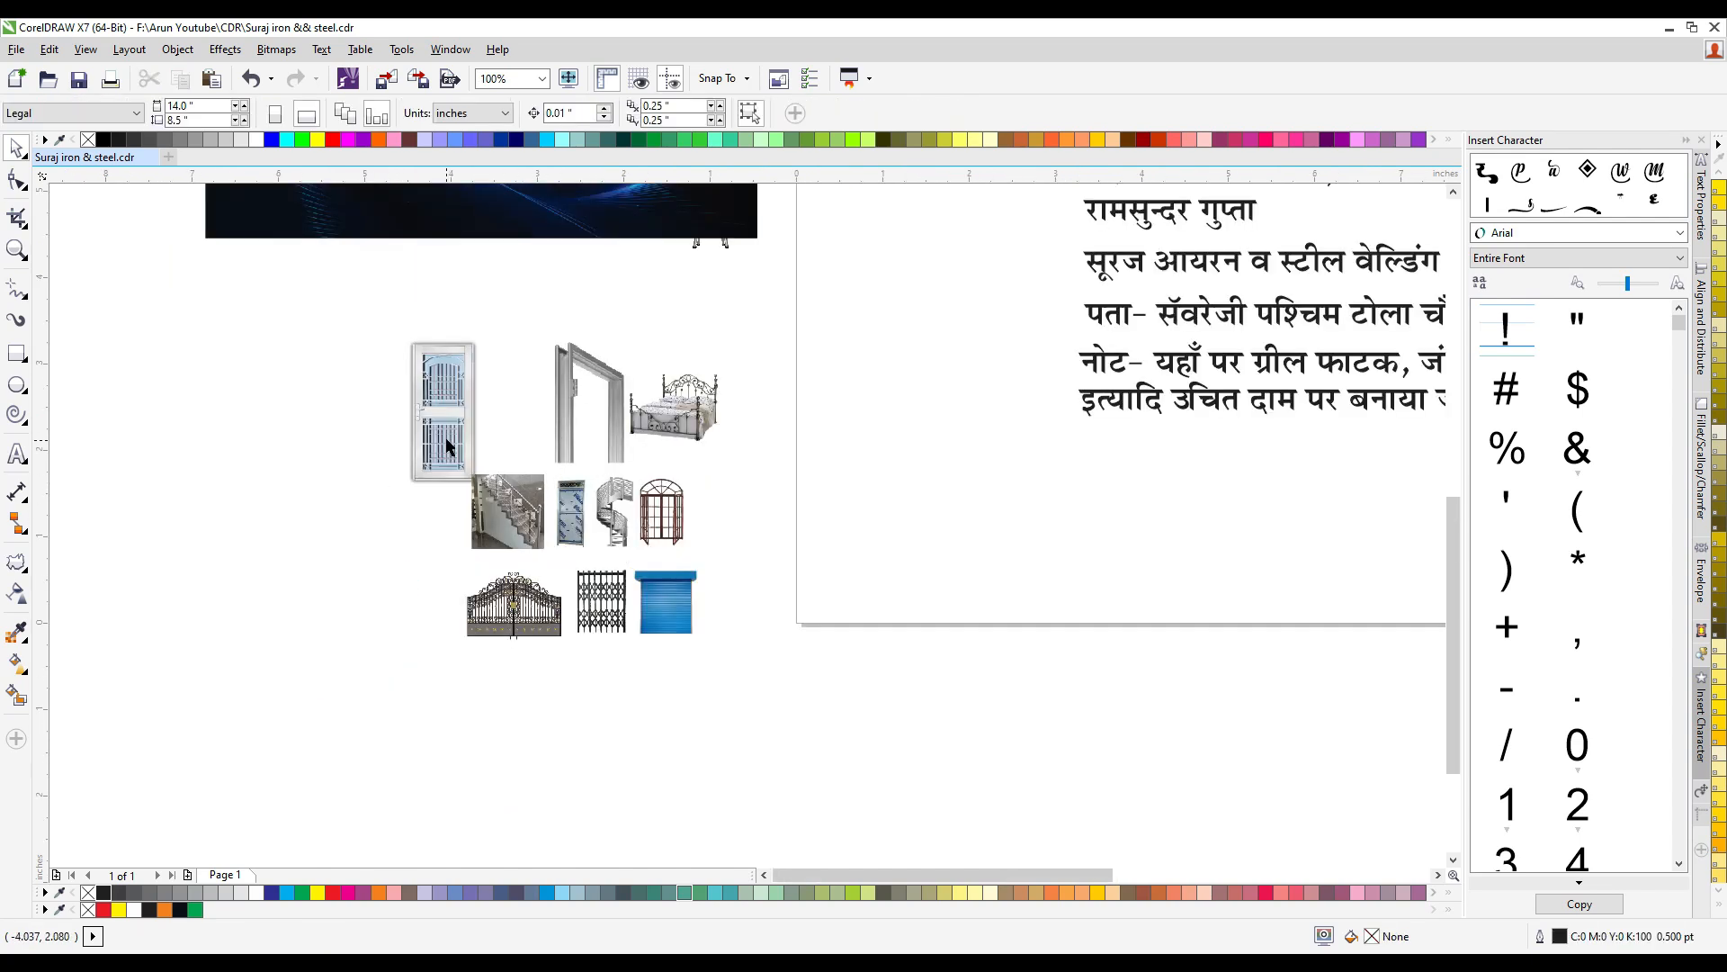
{"action": "scroll", "coordinate": [444, 406], "scroll_direction": "up", "scroll_amount": 1}
{"action": "left_click", "coordinate": [441, 404]}
{"action": "left_click_drag", "start_coordinate": [440, 404], "coordinate": [360, 388]}
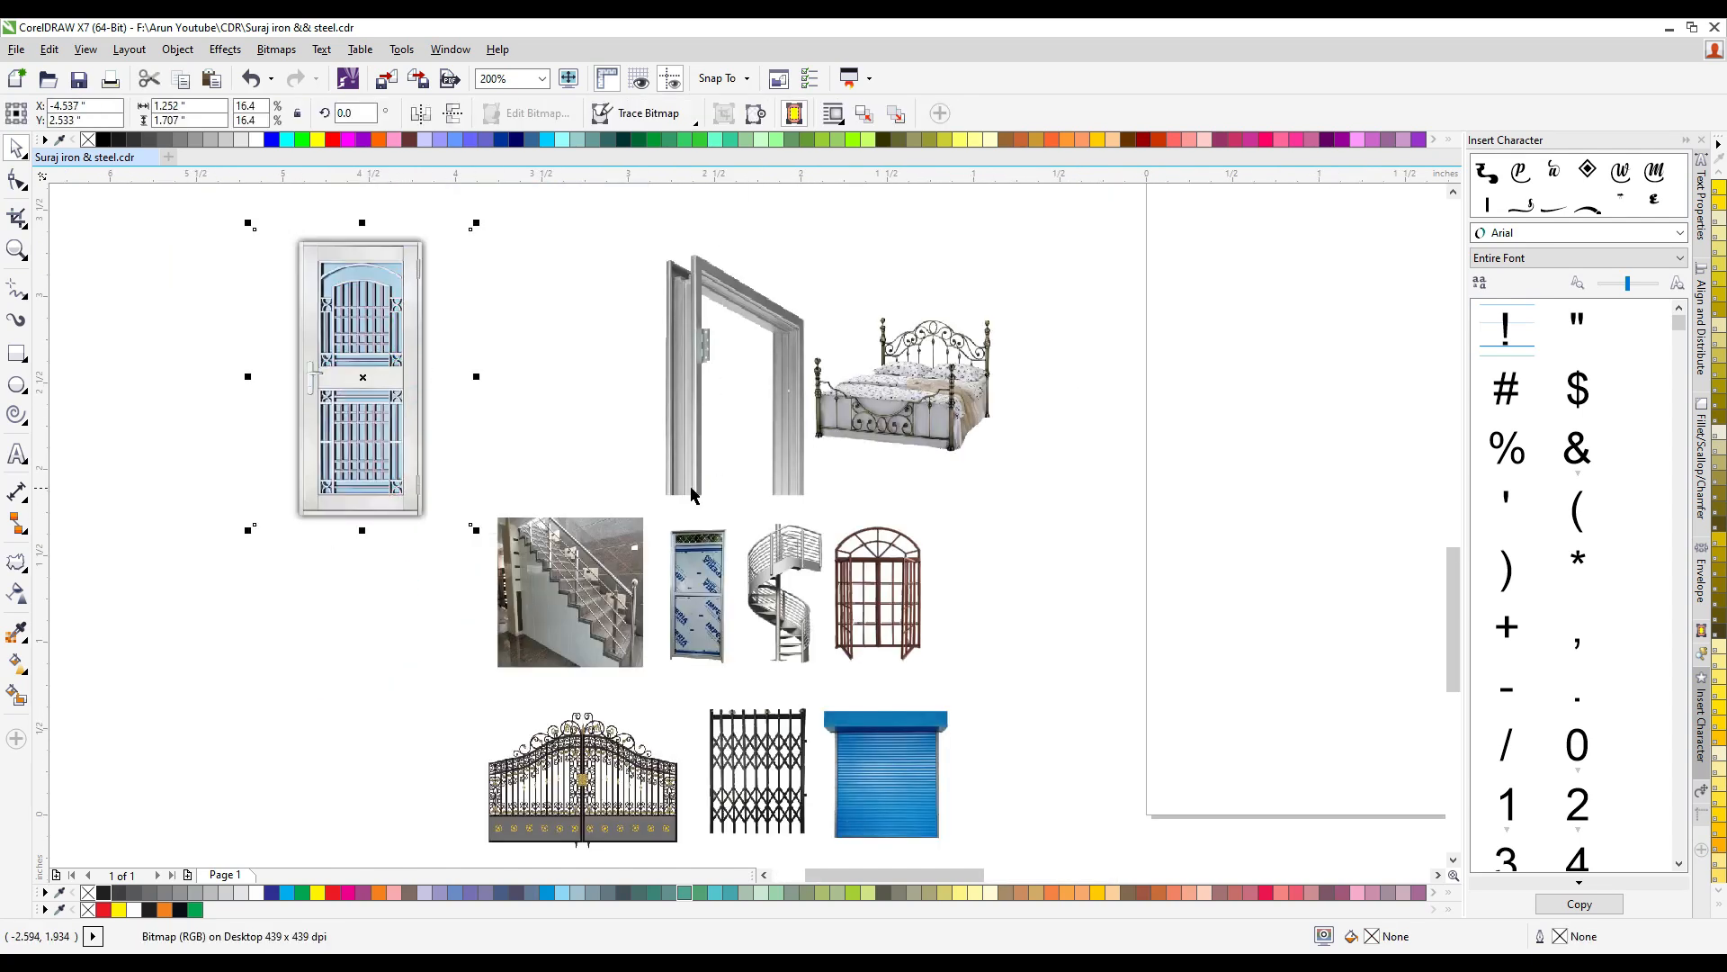
{"action": "key", "text": "ctrl+z"}
- Review the gate and shutter images, and the complete set of background, pictures and text for the design
{"action": "scroll", "coordinate": [683, 535], "scroll_direction": "down", "scroll_amount": 1}
{"action": "scroll", "coordinate": [824, 608], "scroll_direction": "up", "scroll_amount": 1}
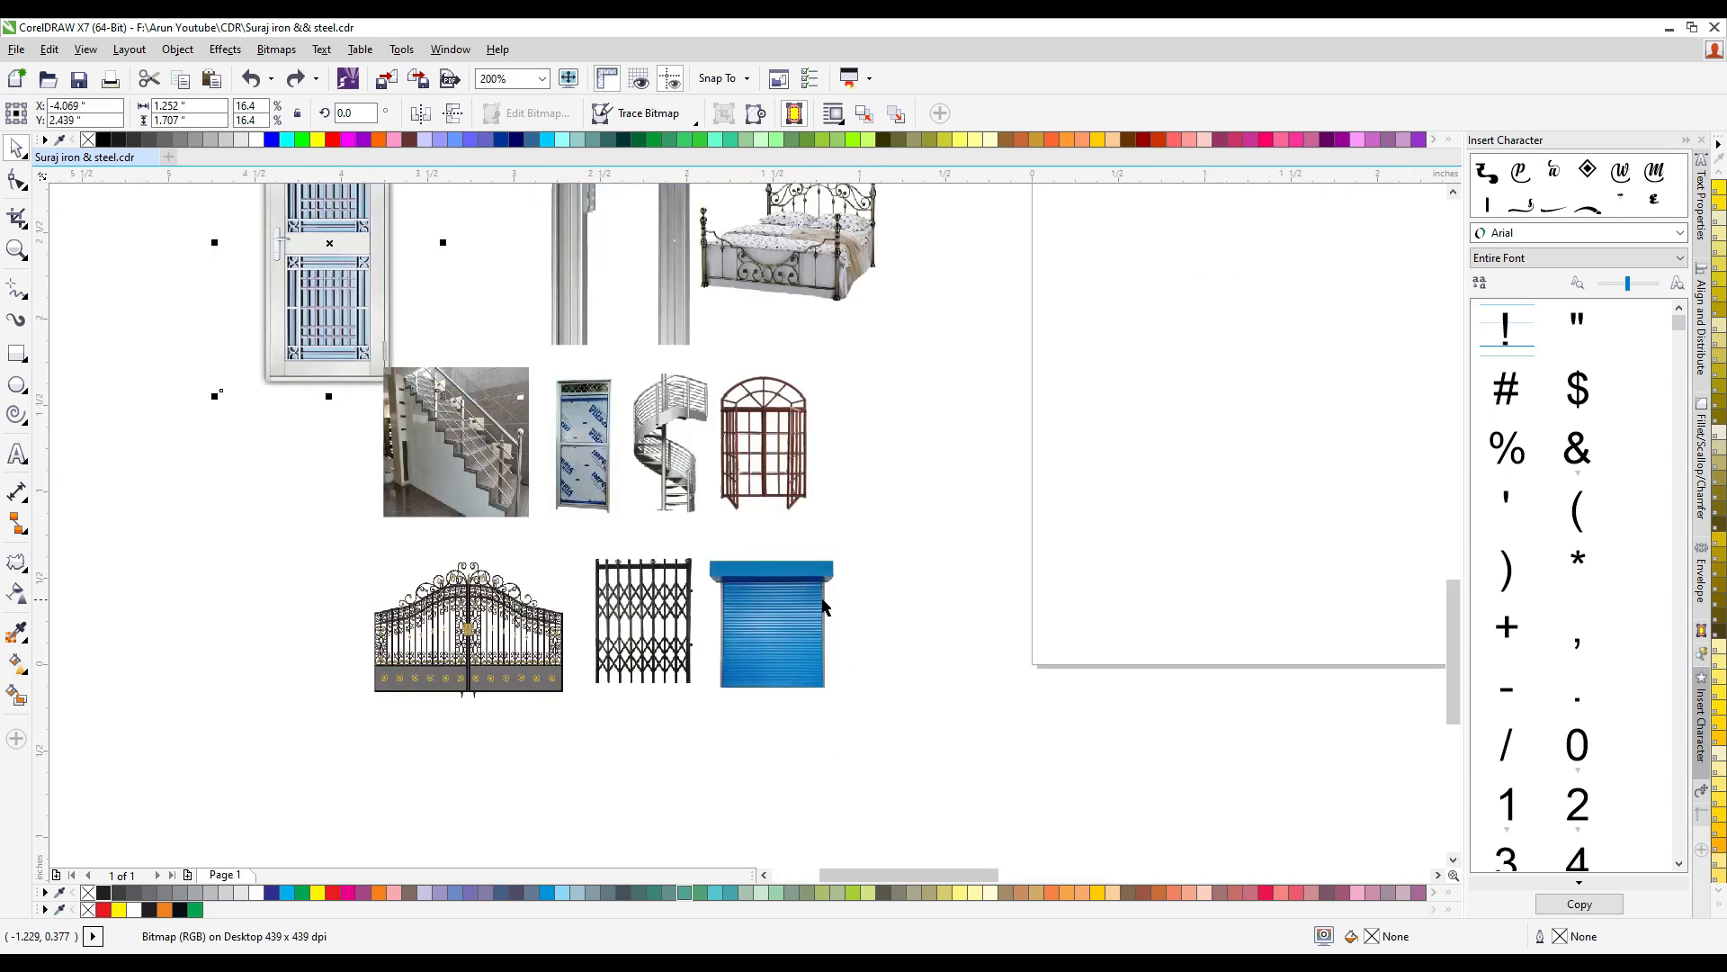
{"action": "scroll", "coordinate": [607, 600], "scroll_direction": "down", "scroll_amount": 1}
{"action": "scroll", "coordinate": [791, 408], "scroll_direction": "down", "scroll_amount": 1}
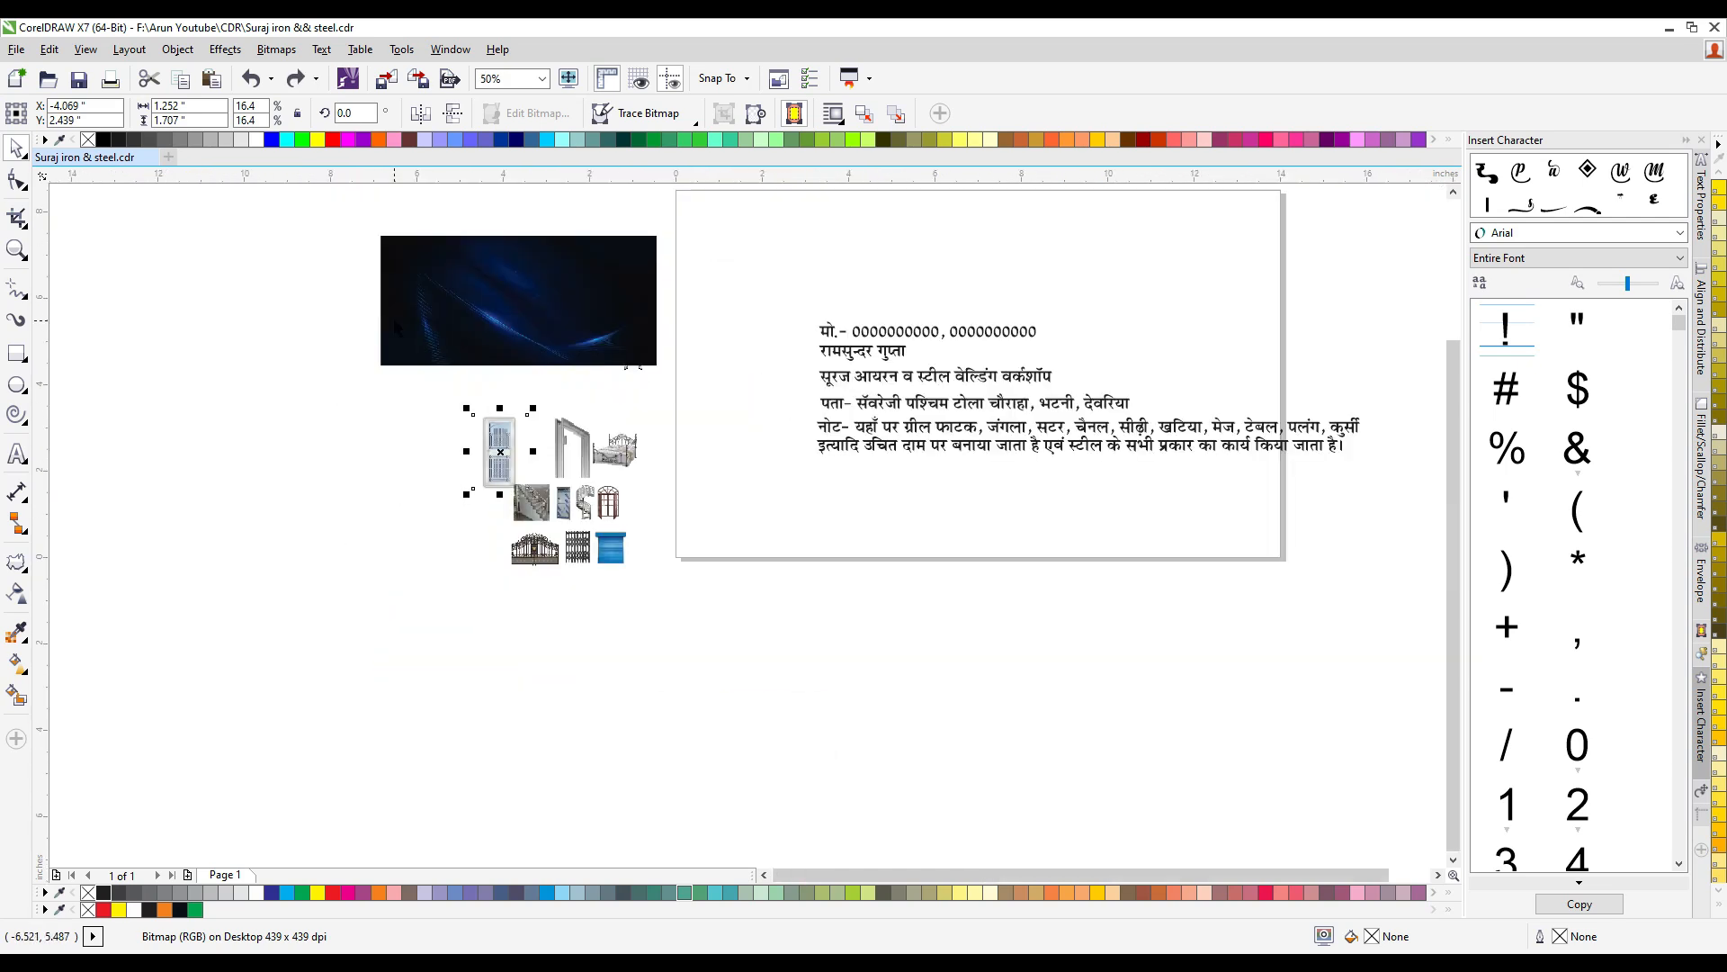
{"action": "left_click_drag", "start_coordinate": [347, 249], "coordinate": [1316, 680]}
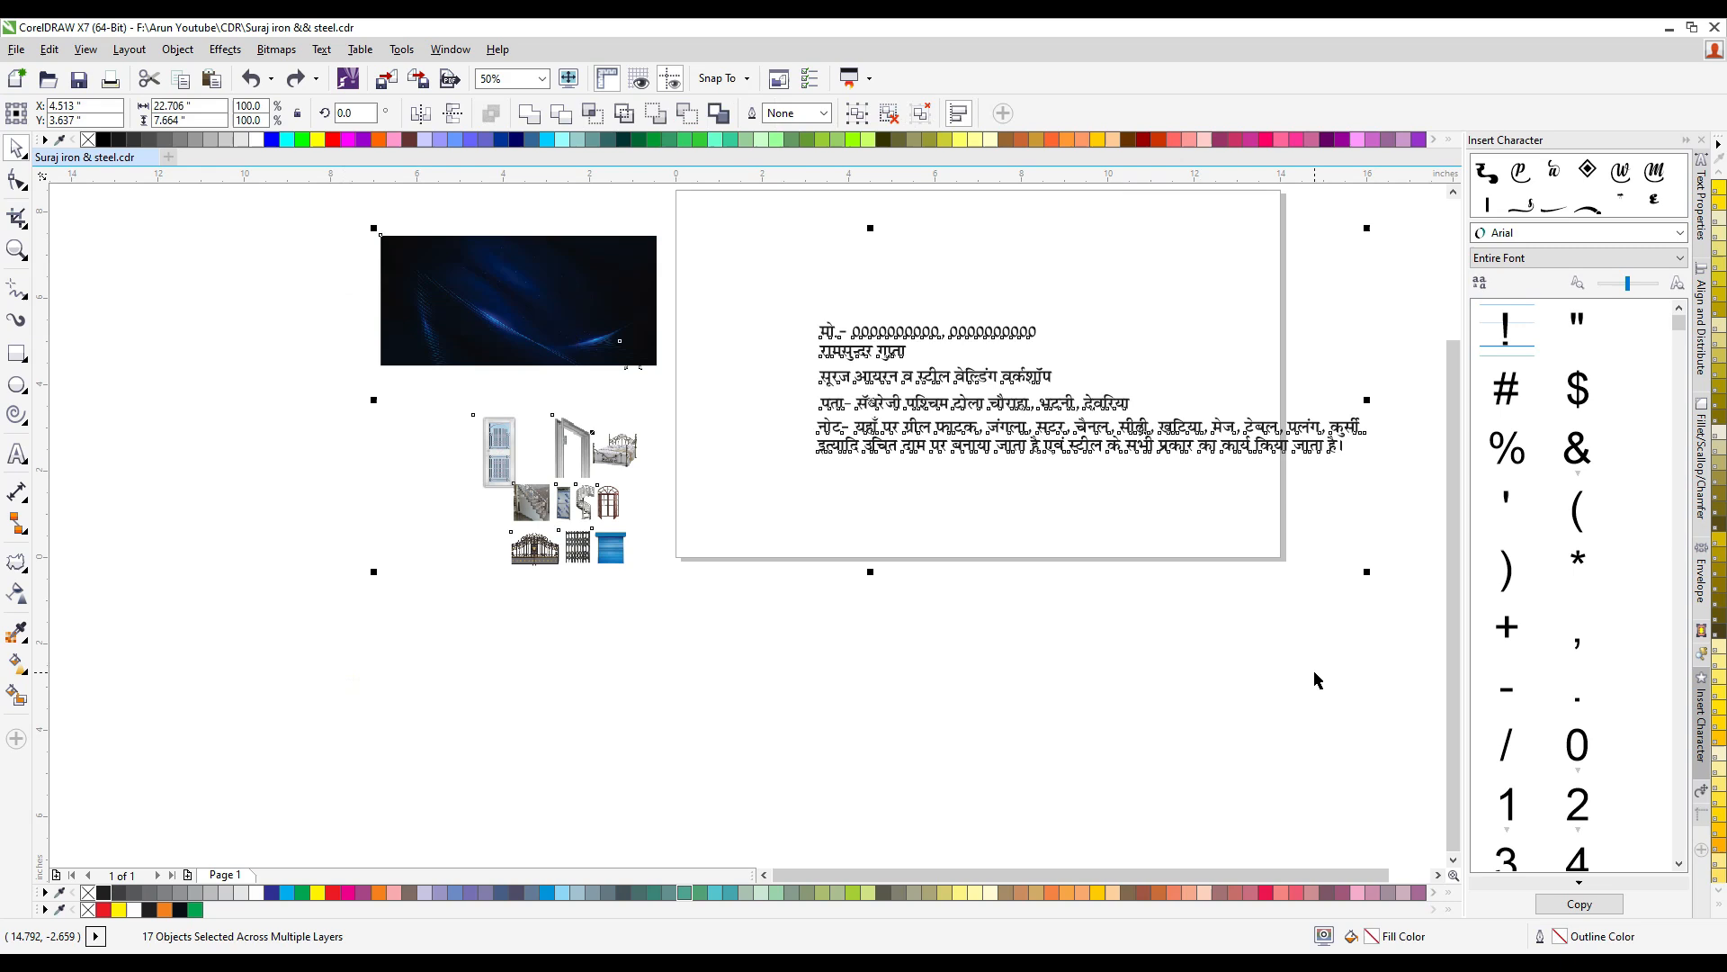
{"action": "left_click", "coordinate": [1127, 658]}
- Move all the Hindi text lines together off the page to the empty area on its right
{"action": "scroll", "coordinate": [714, 504], "scroll_direction": "down", "scroll_amount": 1}
{"action": "scroll", "coordinate": [1065, 414], "scroll_direction": "up", "scroll_amount": 1}
{"action": "left_click_drag", "start_coordinate": [1086, 338], "coordinate": [428, 630]}
{"action": "left_click_drag", "start_coordinate": [510, 444], "coordinate": [1019, 431]}
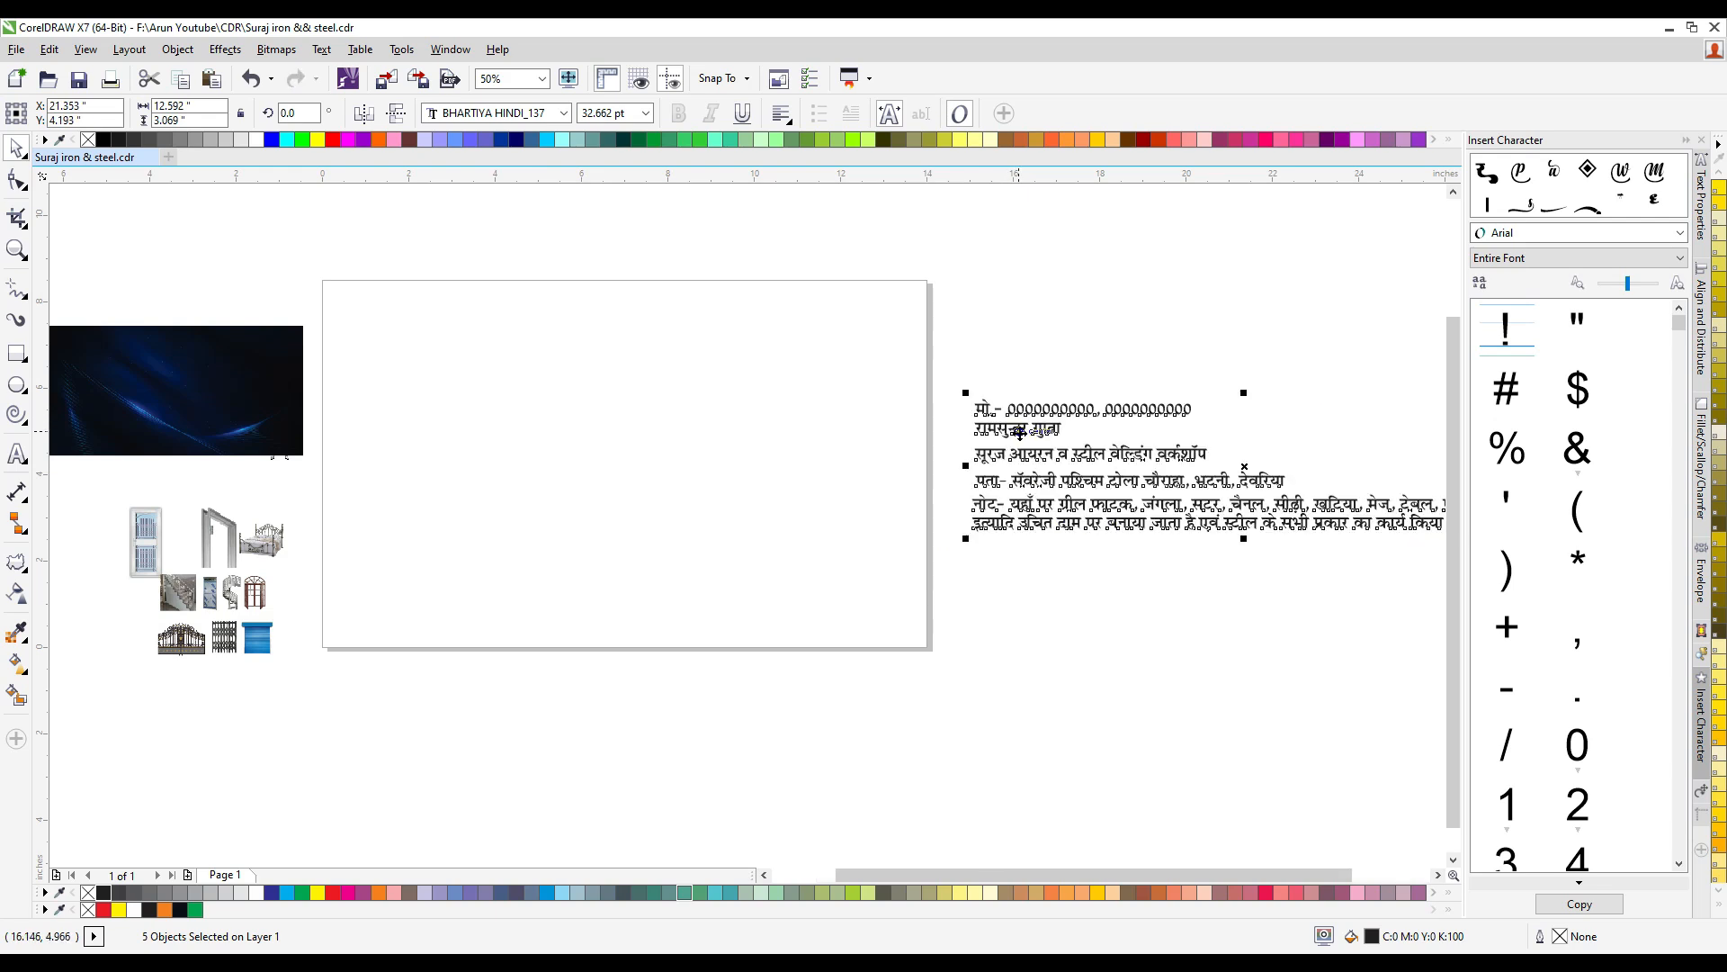
- Draw a rectangle, set its size to 8 × 4 inches and centre it on the page
{"action": "left_click", "coordinate": [26, 346]}
{"action": "left_click_drag", "start_coordinate": [385, 346], "coordinate": [814, 513]}
{"action": "left_click_drag", "start_coordinate": [208, 107], "coordinate": [5, 158]}
{"action": "type", "text": "8"}
{"action": "key", "text": "Tab"}
{"action": "key", "text": "Return"}
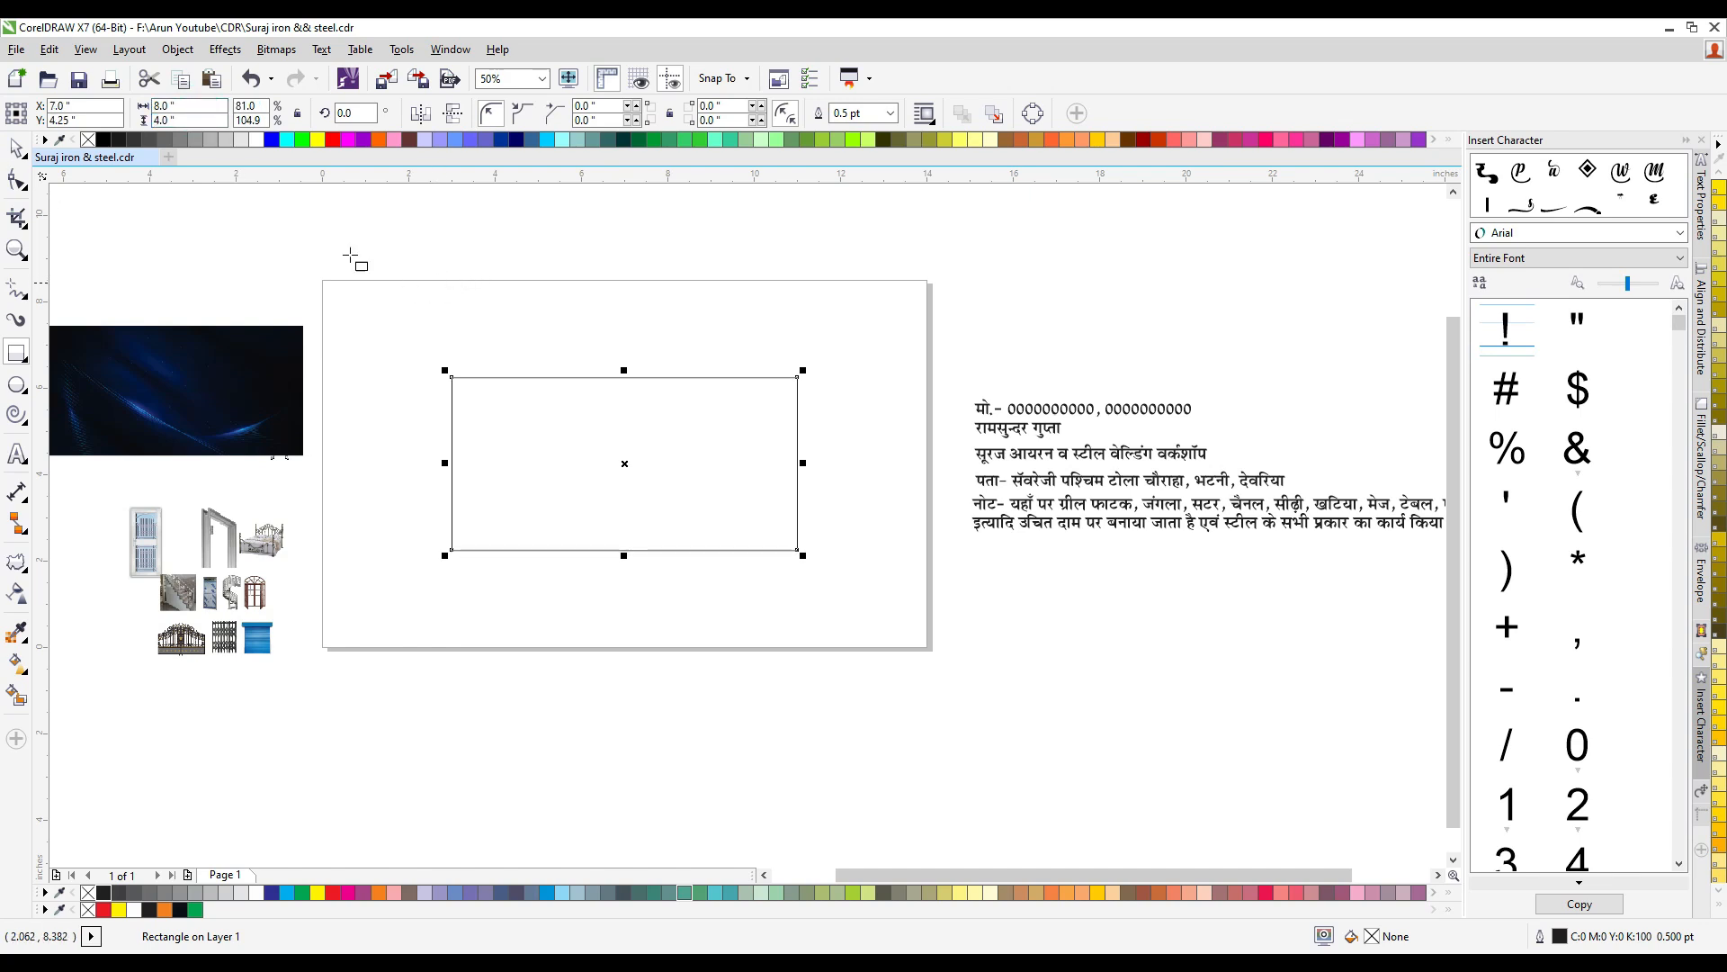
- Bring the dark blue background image beside the rectangle and PowerClip it inside the rectangle
{"action": "left_click", "coordinate": [458, 320]}
{"action": "left_click_drag", "start_coordinate": [288, 359], "coordinate": [416, 289]}
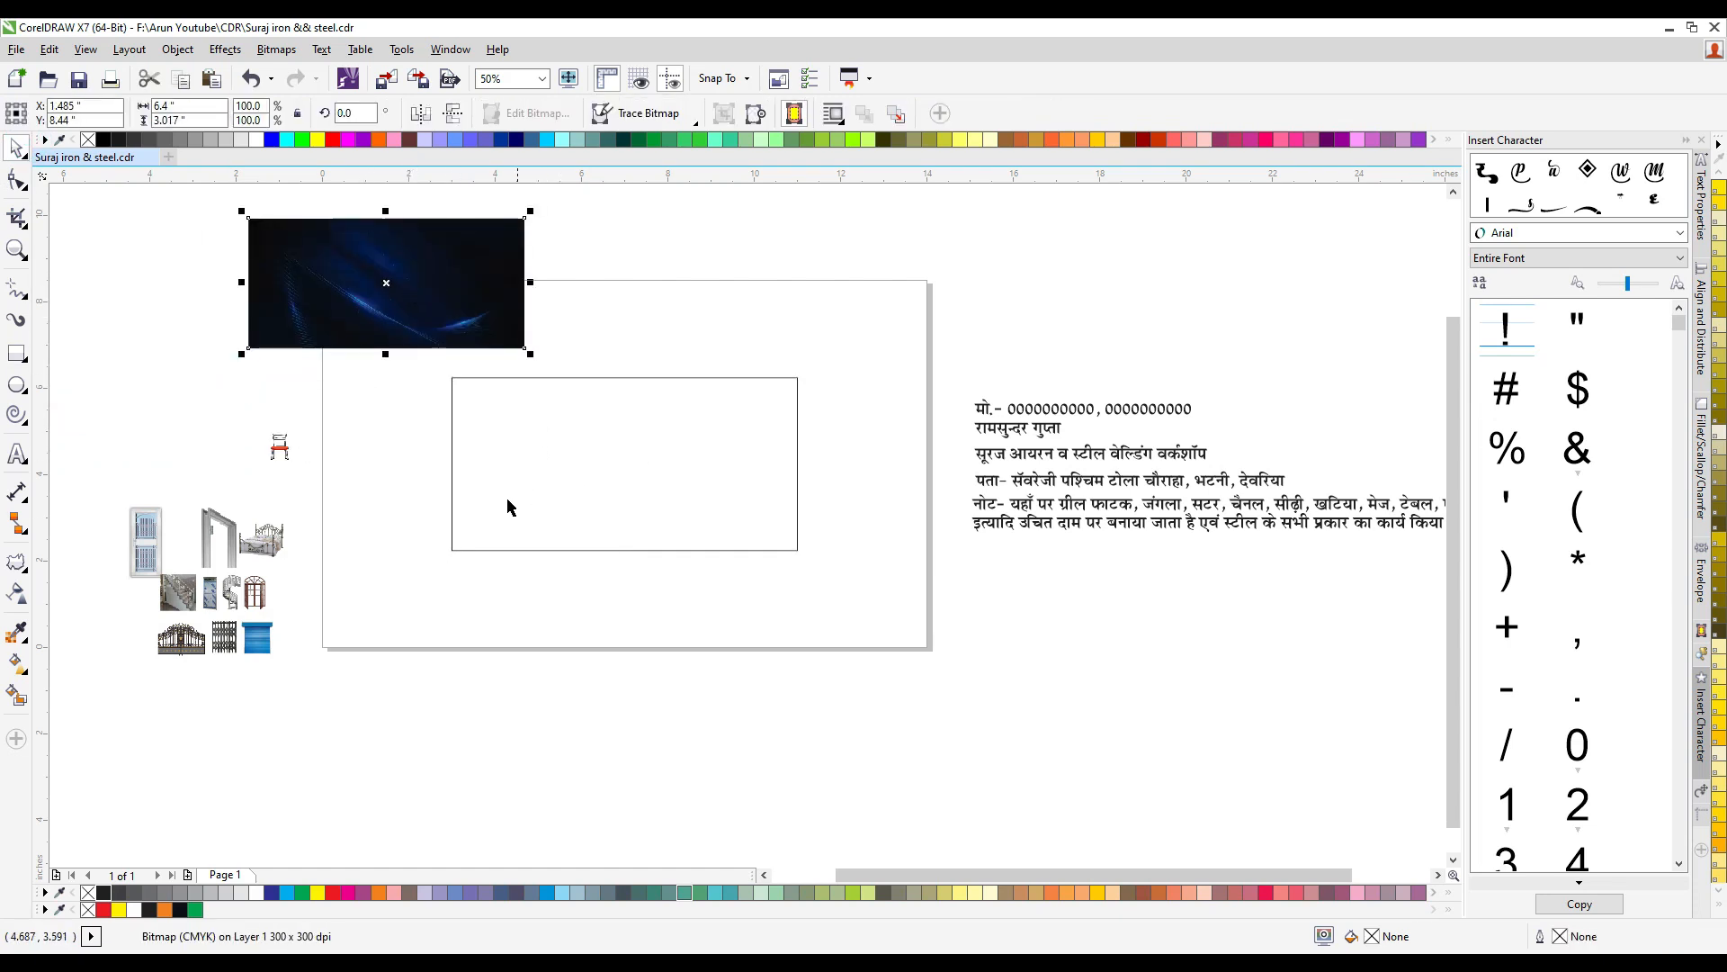
{"action": "right_click", "coordinate": [453, 270]}
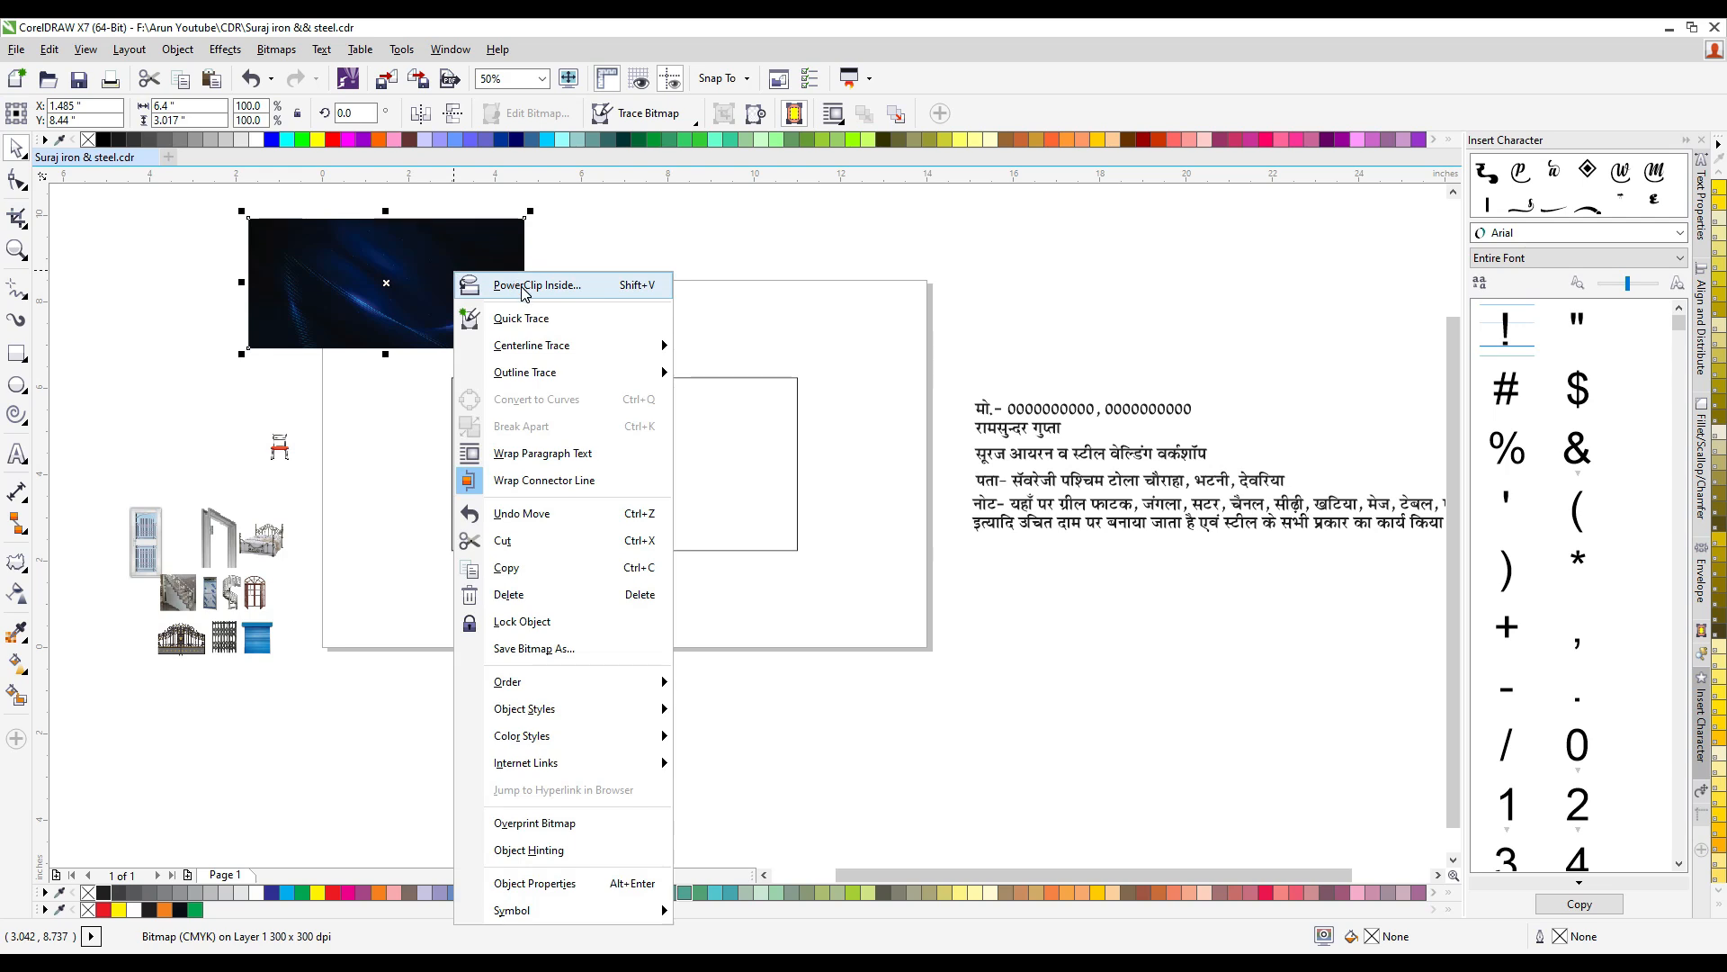
{"action": "left_click", "coordinate": [531, 285]}
{"action": "left_click", "coordinate": [596, 430]}
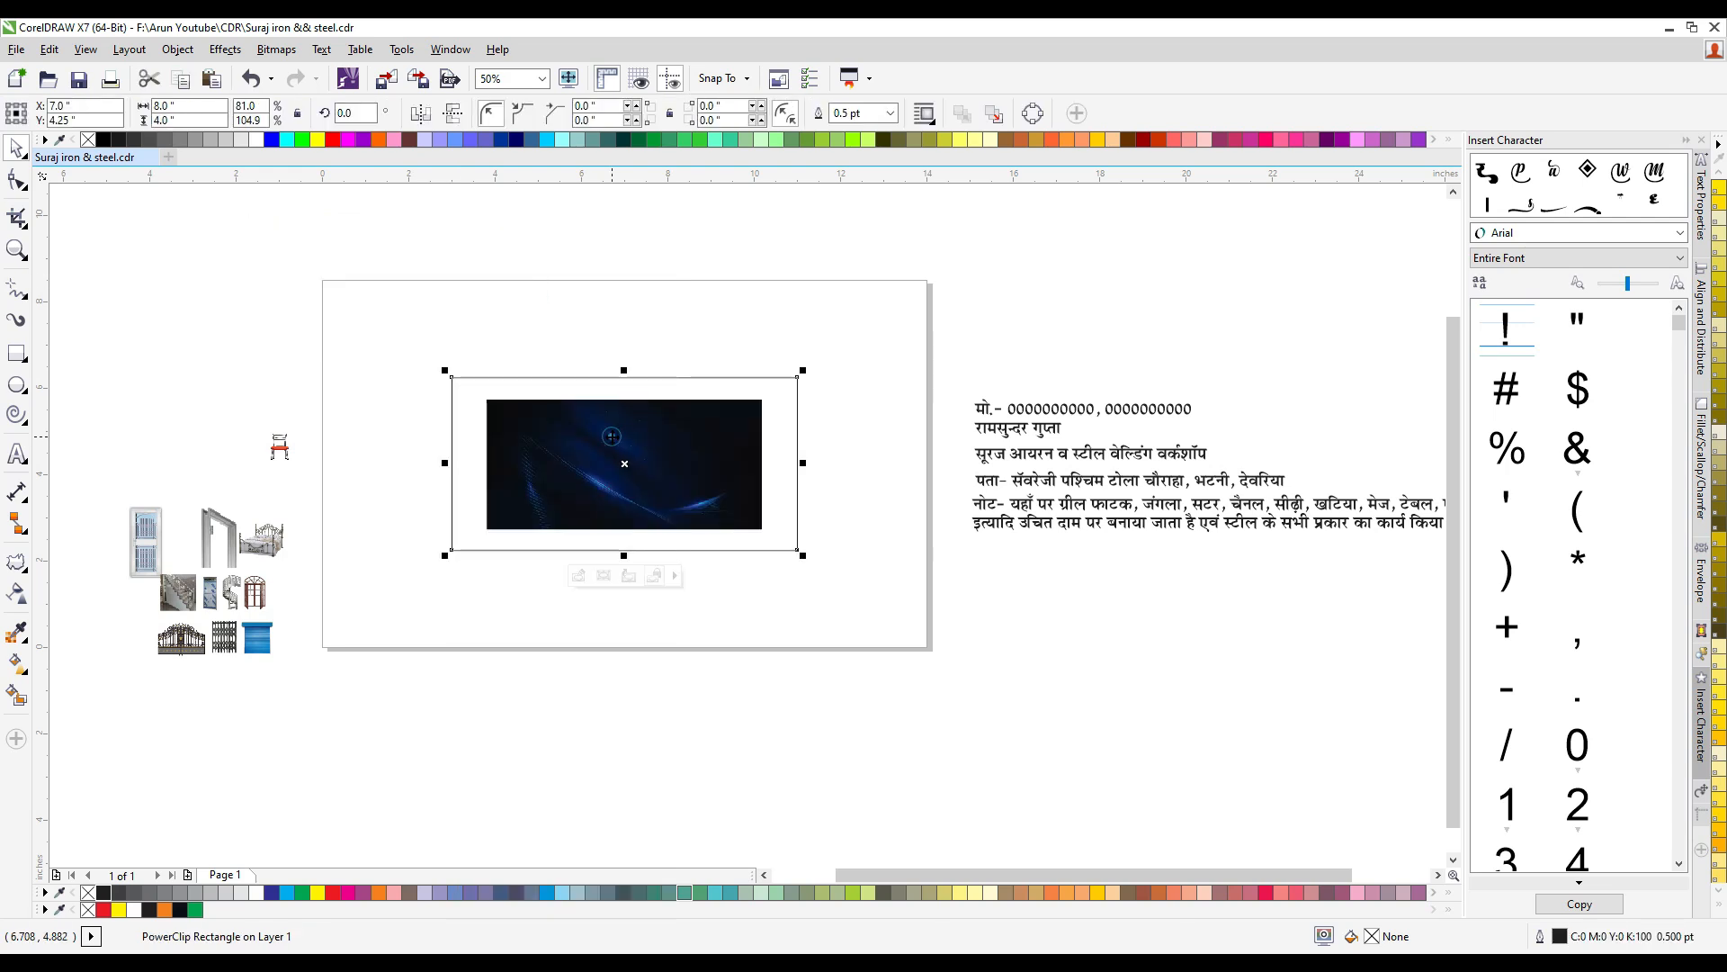
- Enlarge the blue image inside the PowerClip frame to about 134% so that it fills the rectangle
{"action": "left_click", "coordinate": [729, 508], "text": "ctrl"}
{"action": "left_click_drag", "start_coordinate": [768, 536], "coordinate": [815, 570]}
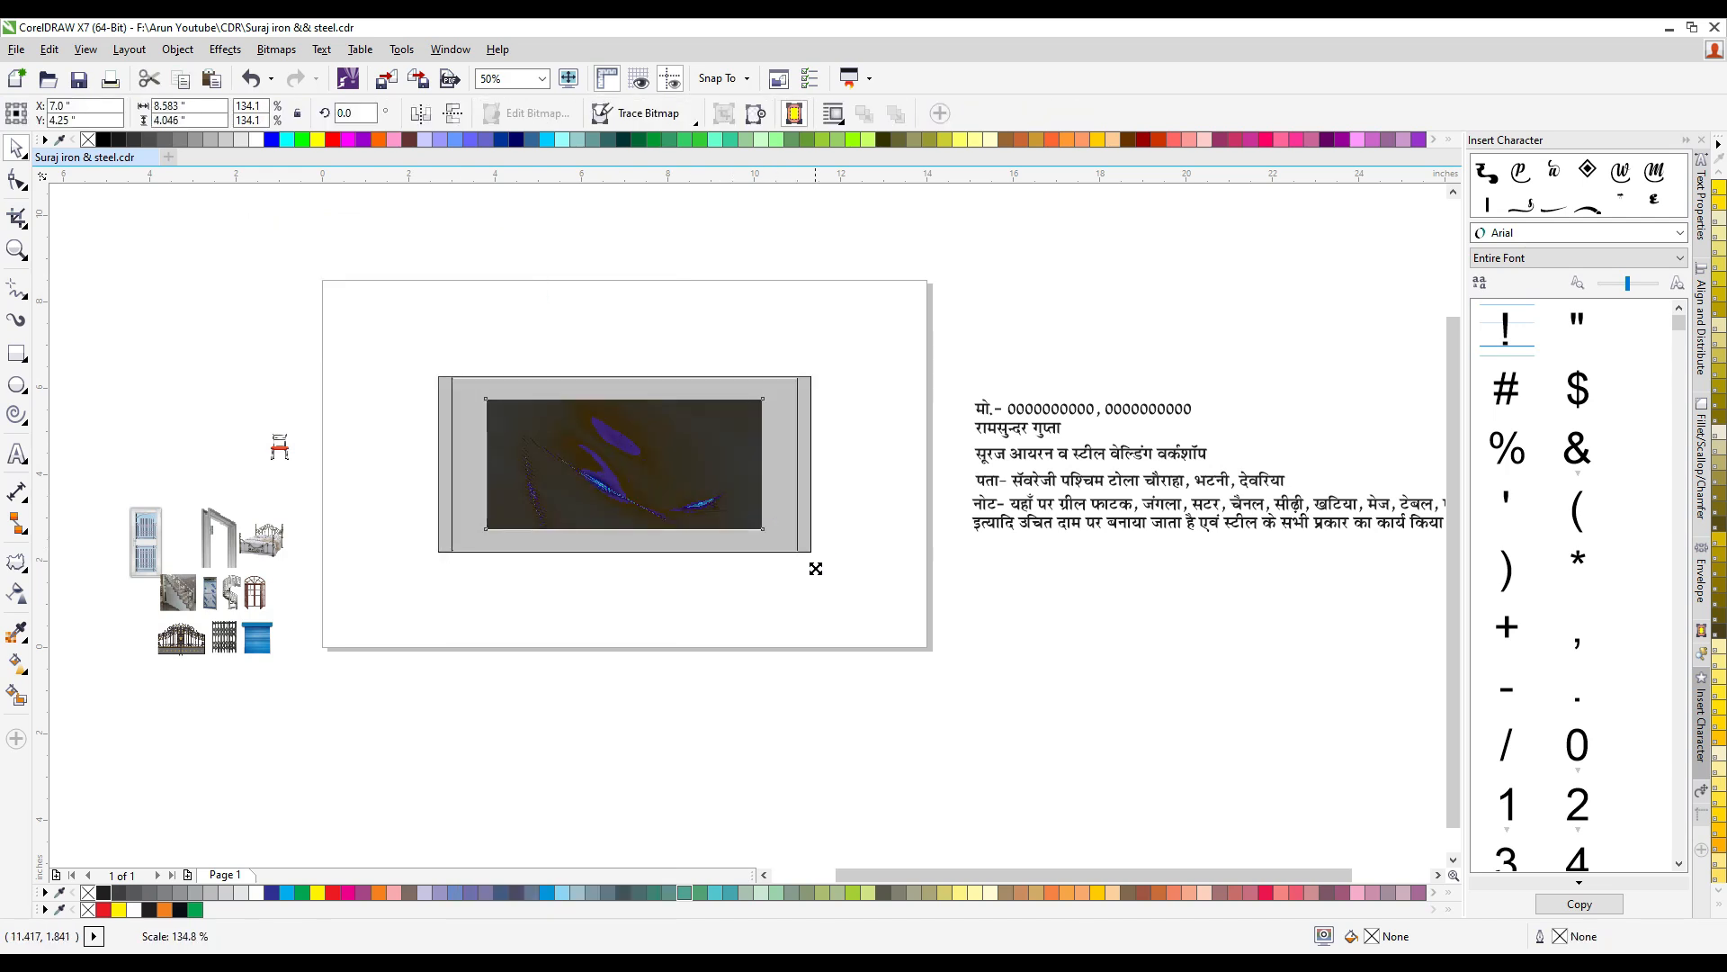
{"action": "left_click", "coordinate": [672, 624], "text": "ctrl"}
- Move the workshop name line "सूरज आयरन व स्टील वेल्डिंग वर्कशॉप" to just above the banner
{"action": "left_click_drag", "start_coordinate": [1054, 464], "coordinate": [585, 359]}
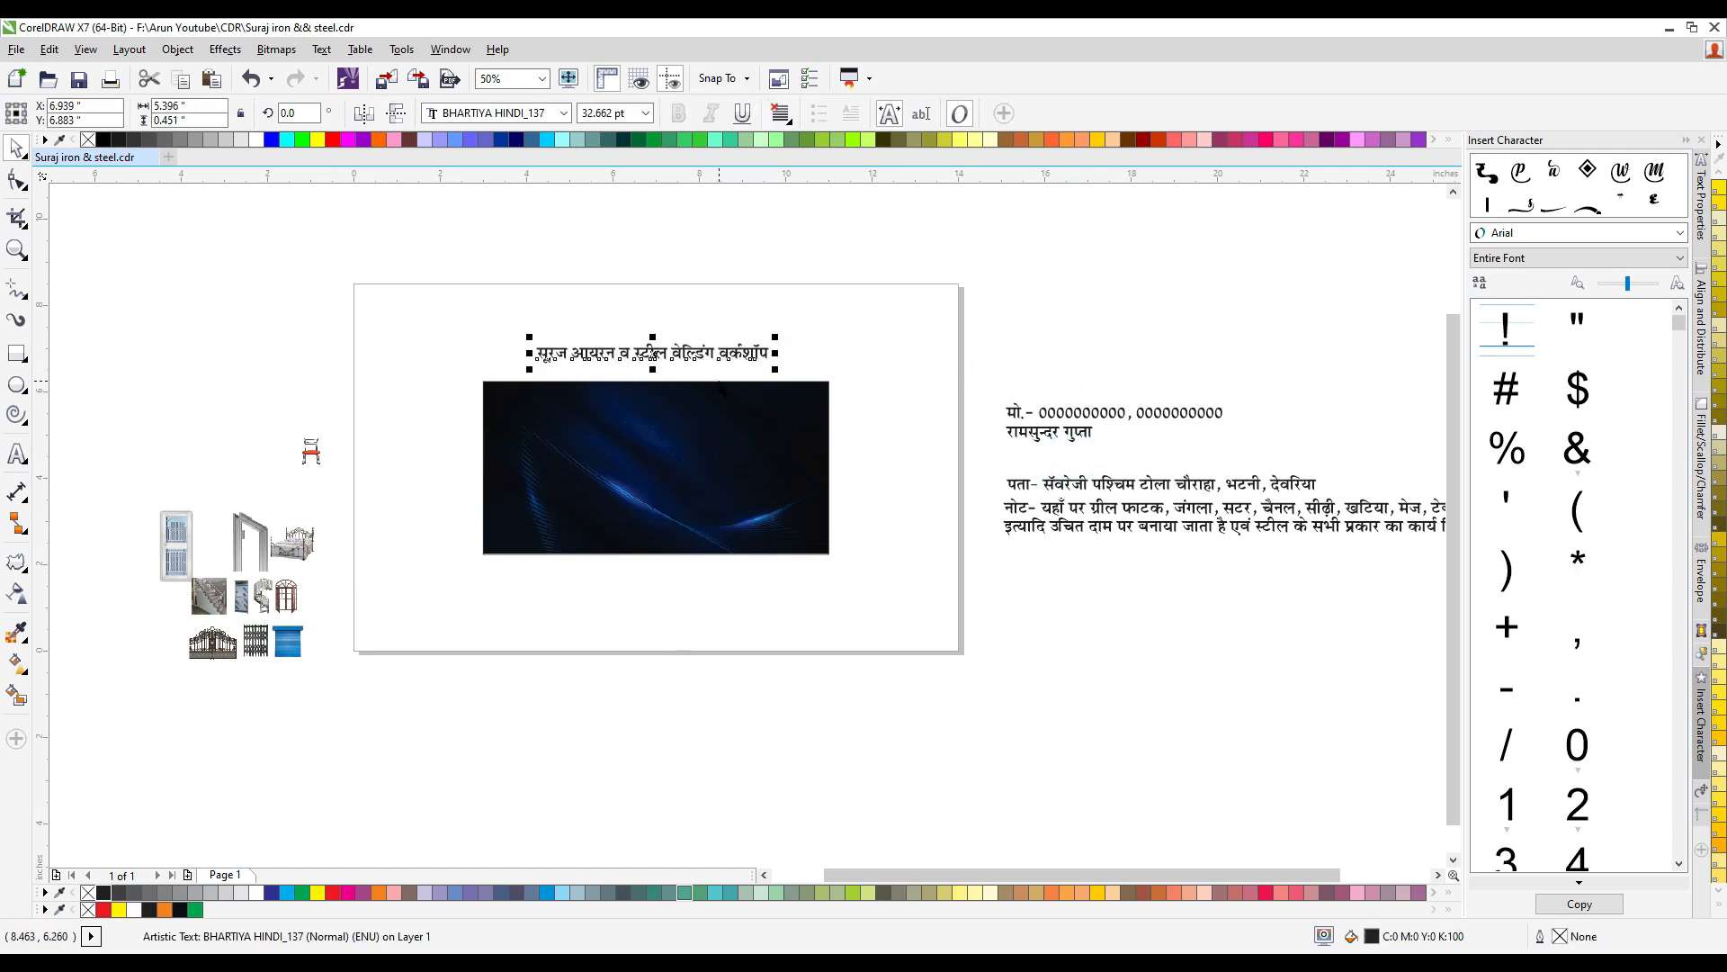
{"action": "scroll", "coordinate": [670, 369], "scroll_direction": "up", "scroll_amount": 2}
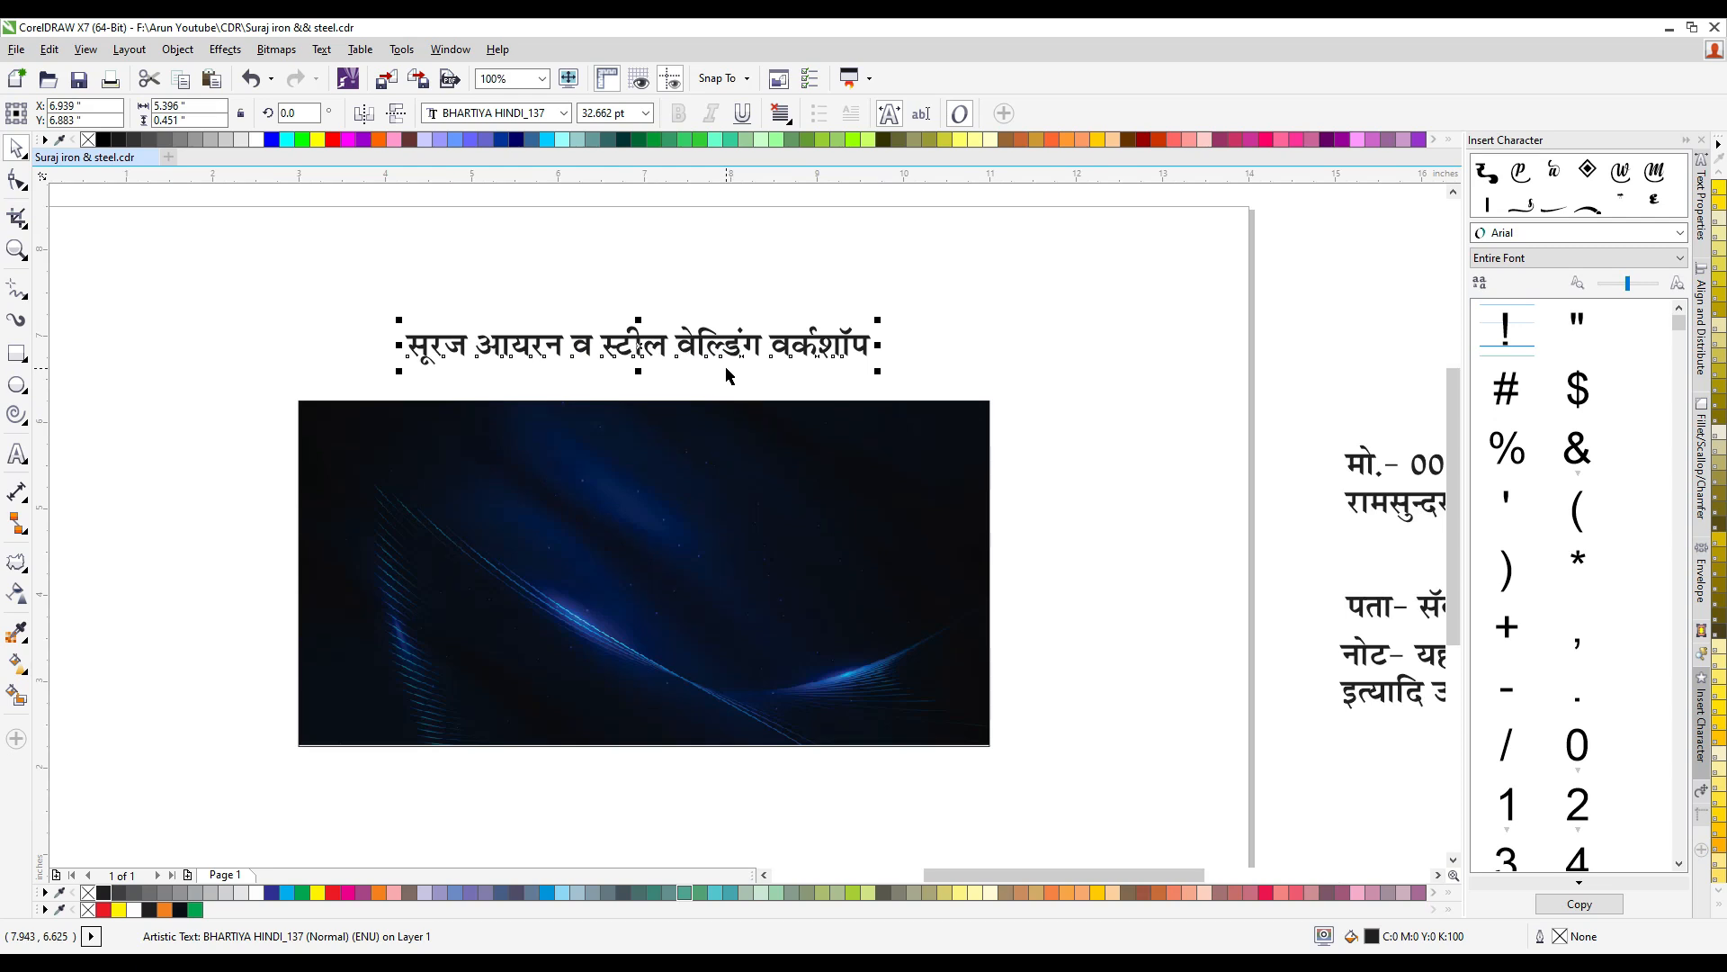
{"action": "left_click", "coordinate": [961, 341]}
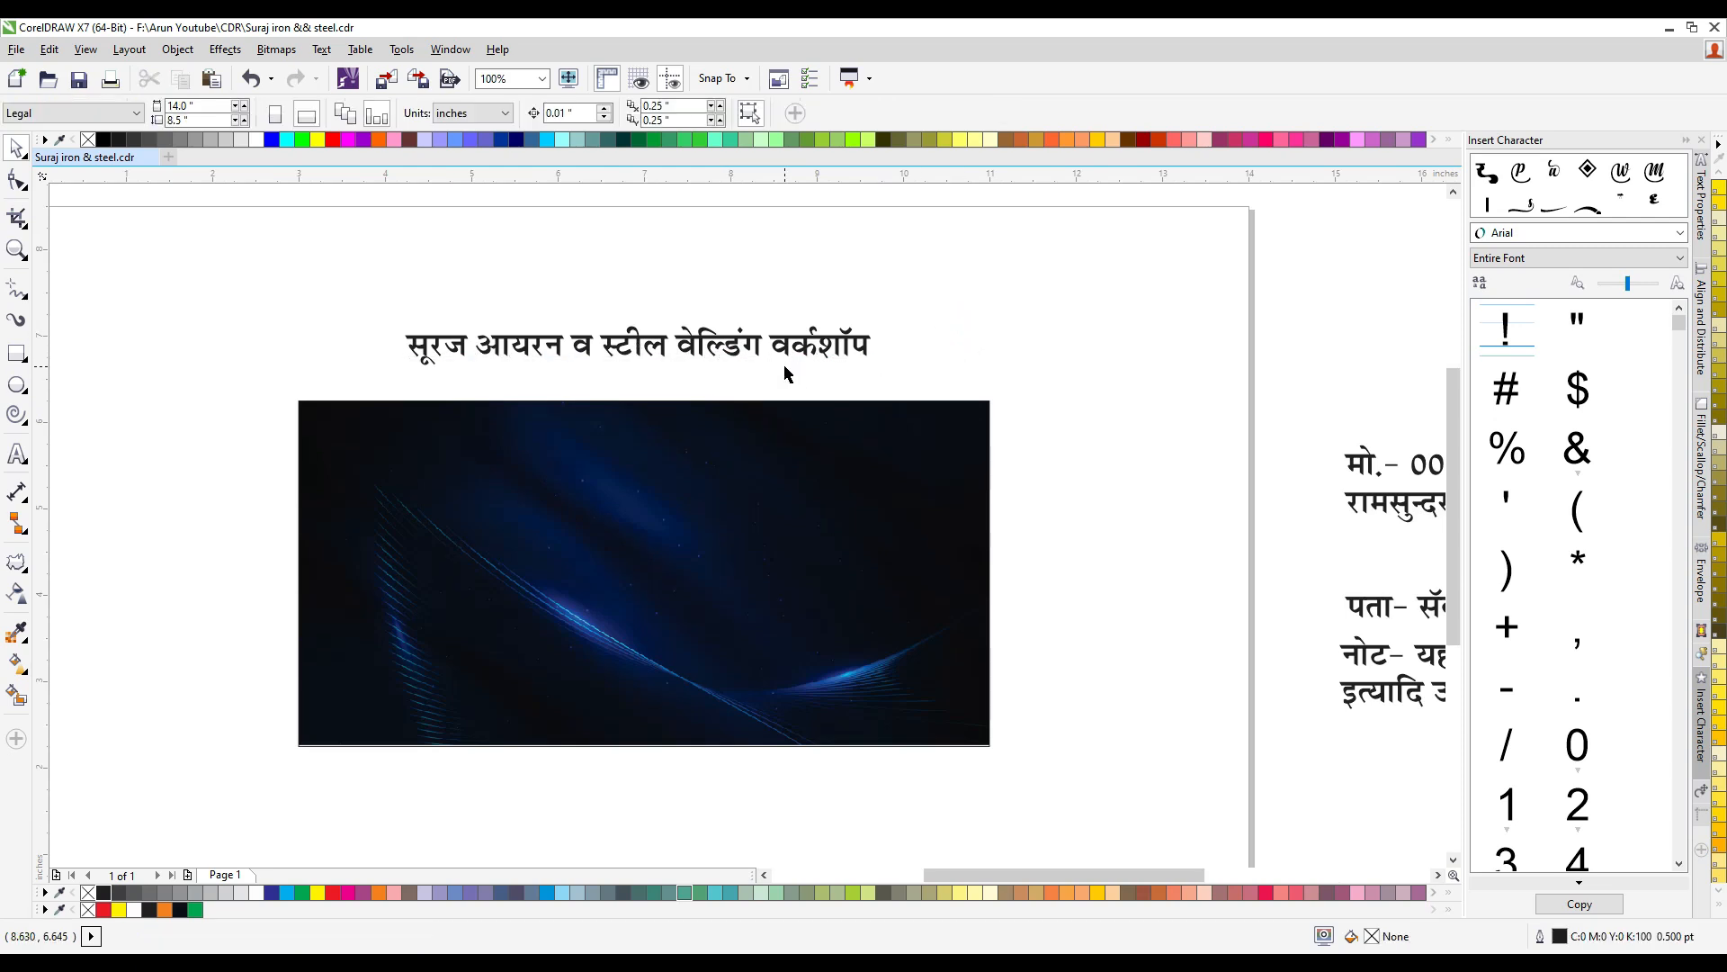
- Cut the word "सूरज" out of the workshop name and paste it as a separate text object above the banner
{"action": "double_click", "coordinate": [479, 360]}
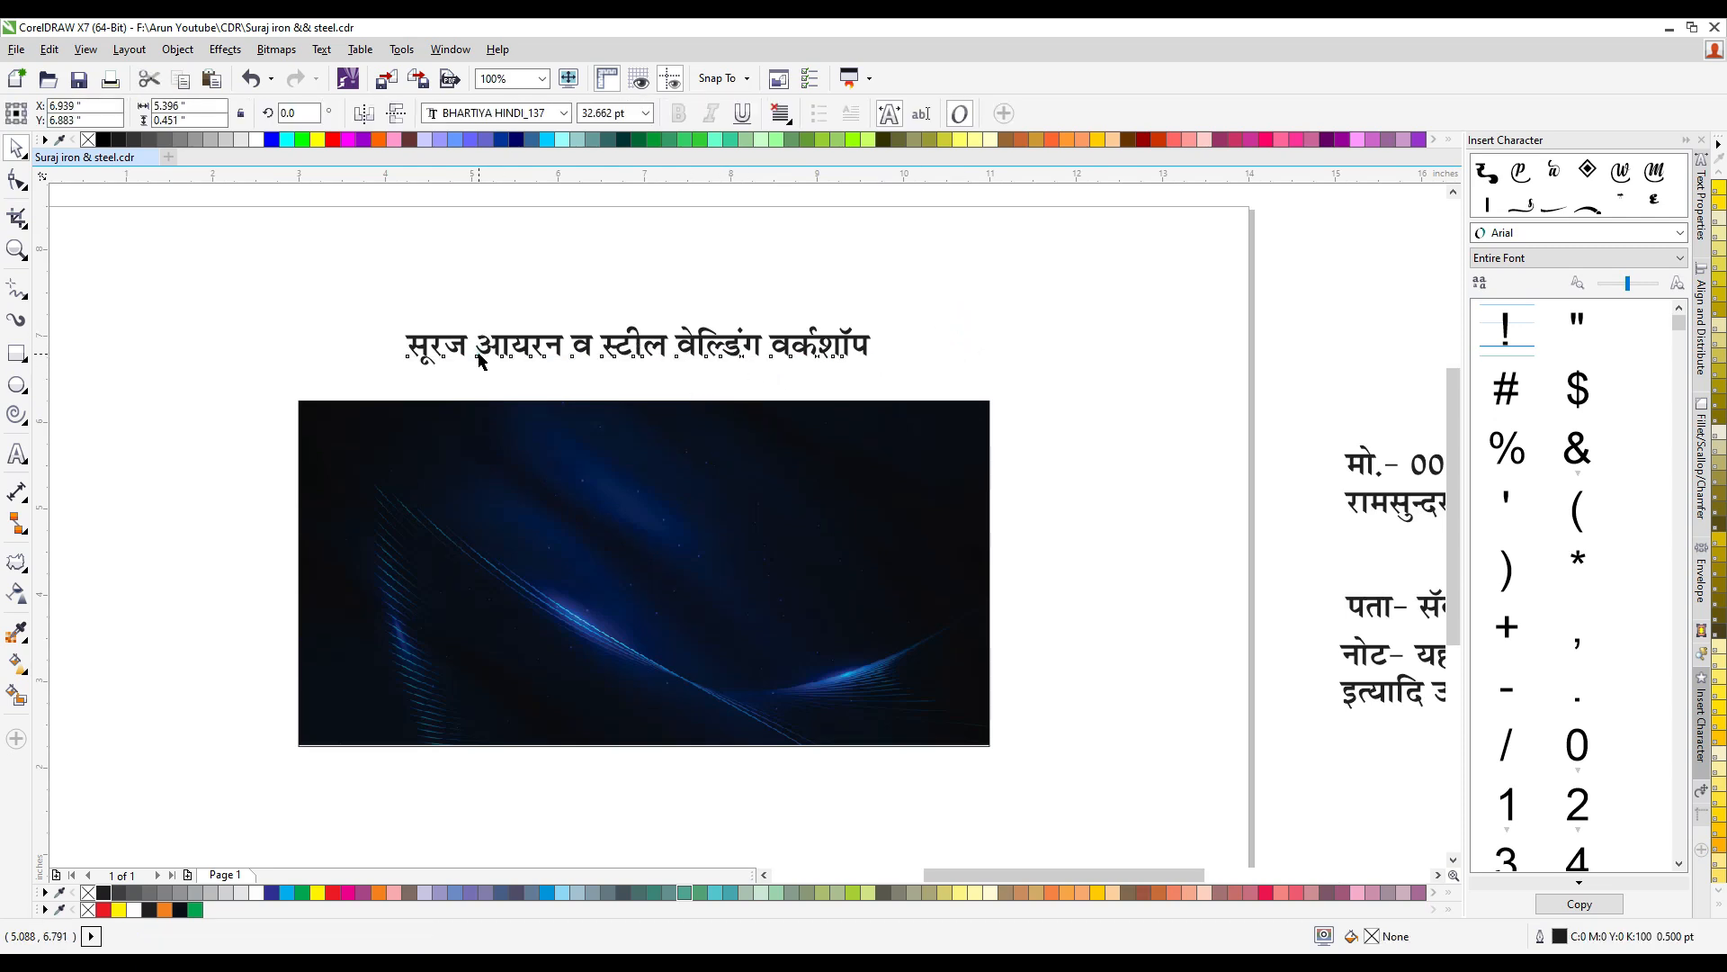
{"action": "double_click", "coordinate": [478, 349]}
{"action": "left_click", "coordinate": [475, 320]}
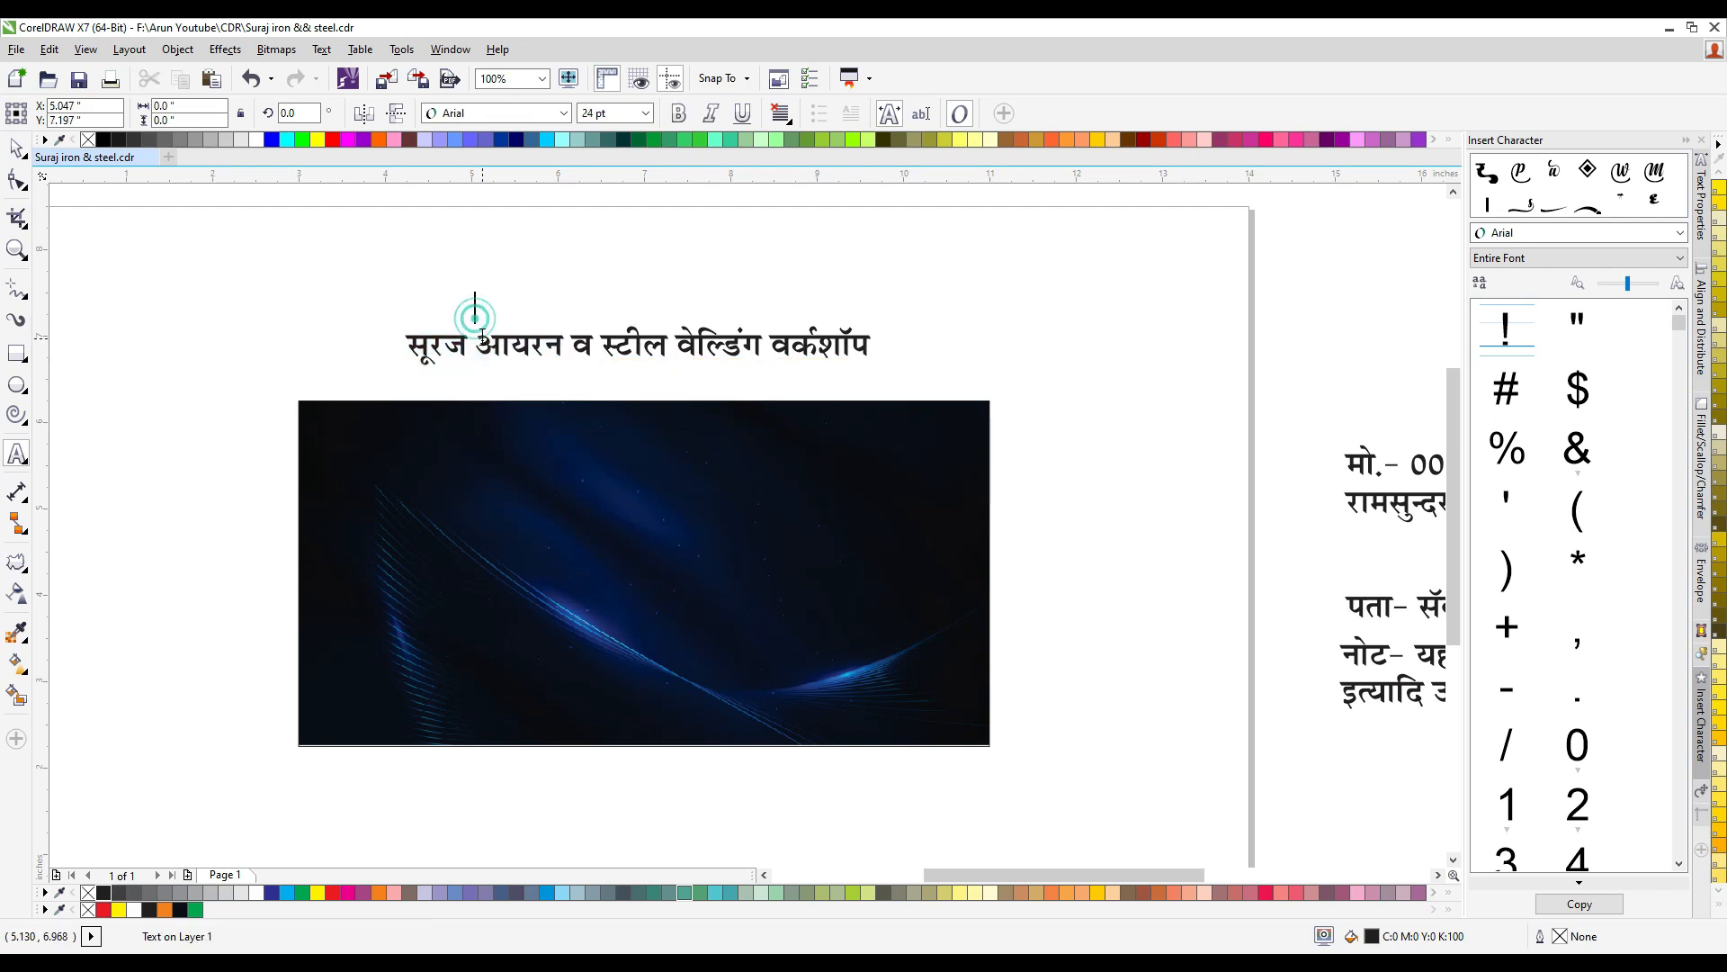
{"action": "key", "text": "shift+Home"}
{"action": "key", "text": "ctrl+x"}
{"action": "left_click", "coordinate": [259, 256]}
{"action": "key", "text": "ctrl+v"}
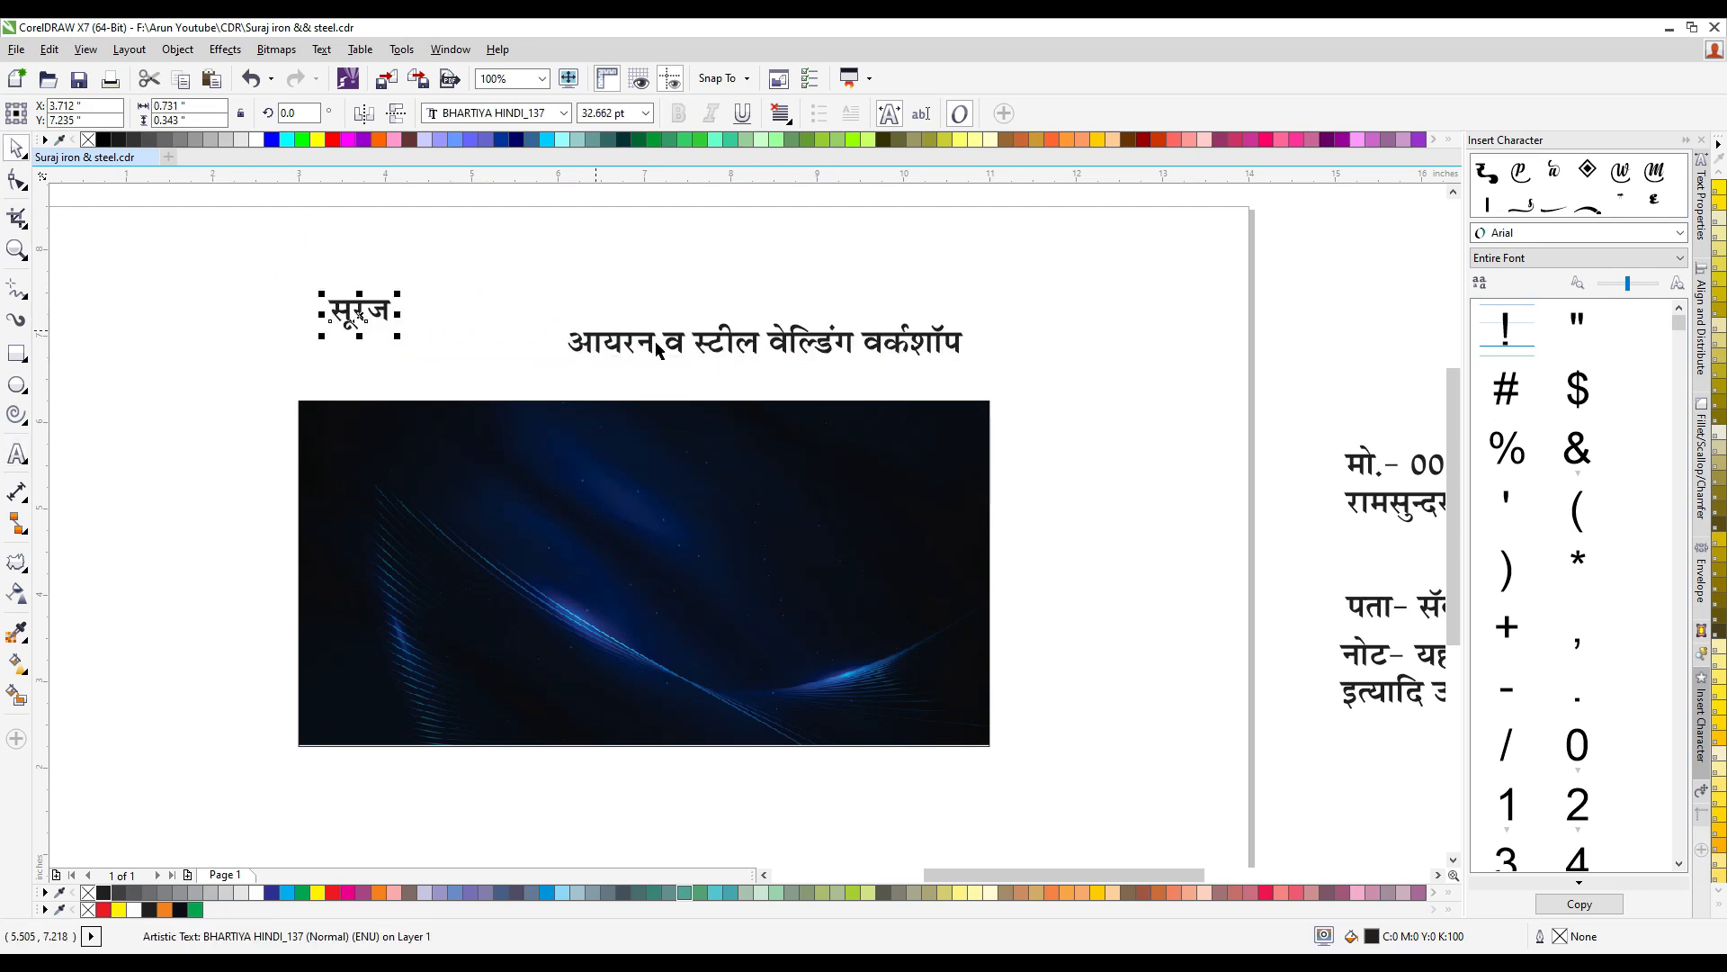
- Draw a regular polygon about 1.52 inches wide to the left of the banner and set it to 22 sides
{"action": "scroll", "coordinate": [388, 375], "scroll_direction": "down", "scroll_amount": 1}
{"action": "scroll", "coordinate": [381, 387], "scroll_direction": "up", "scroll_amount": 1}
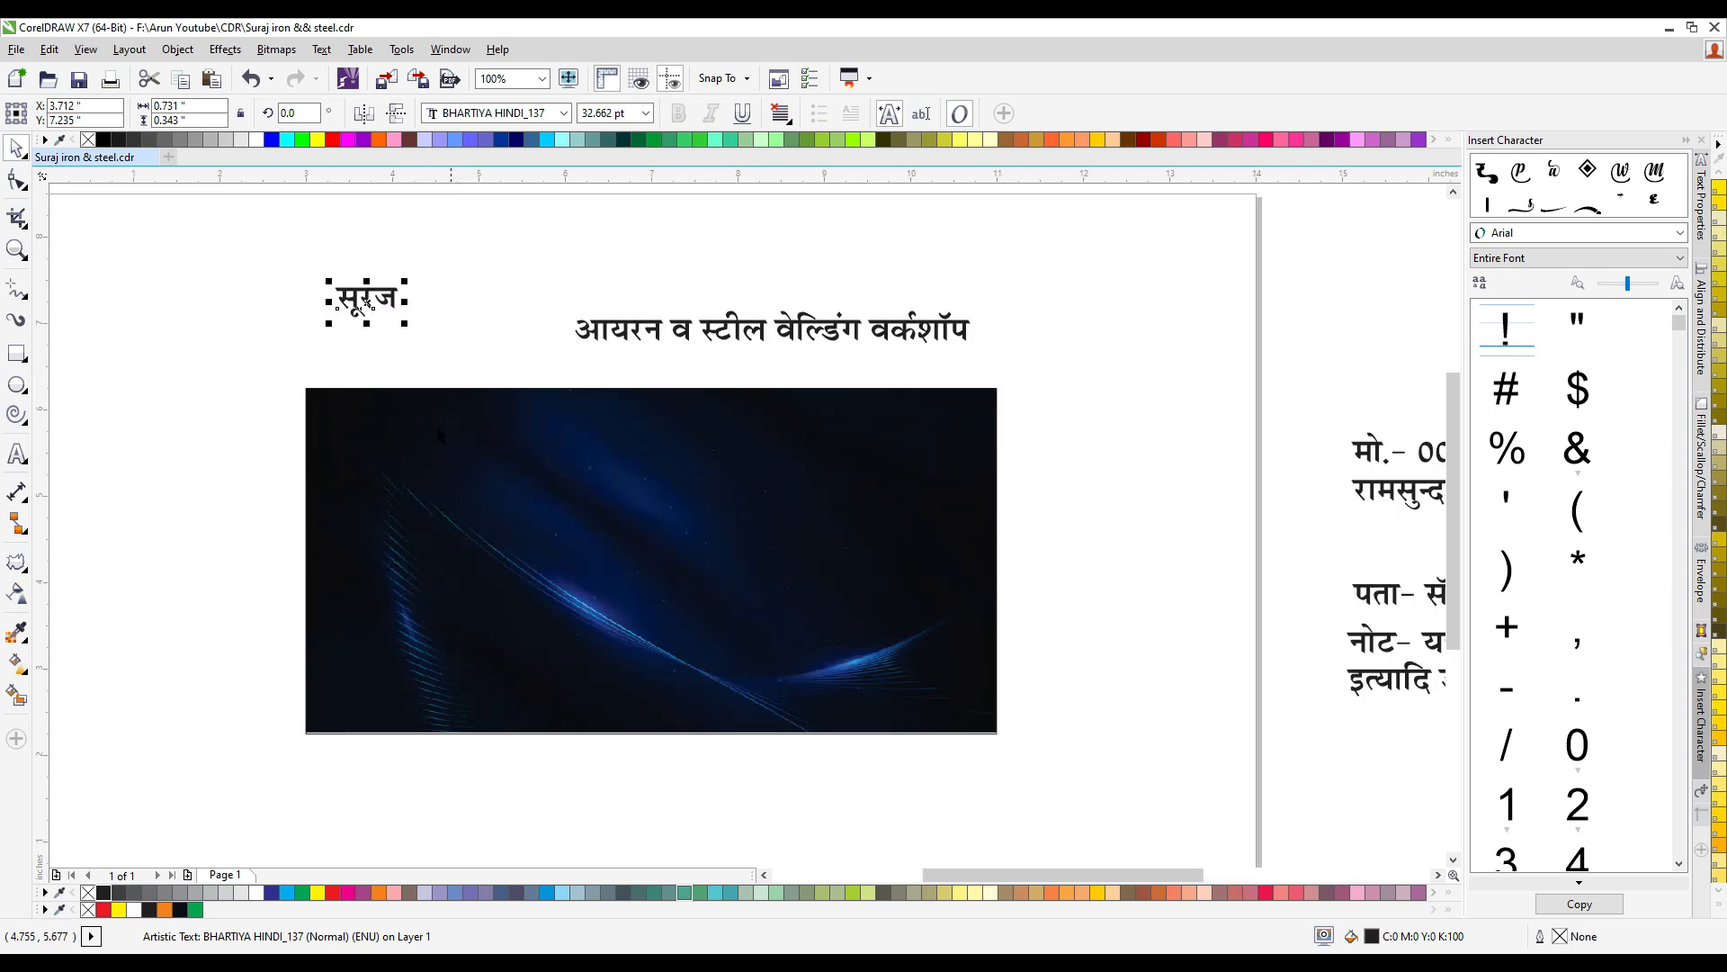
{"action": "scroll", "coordinate": [360, 338], "scroll_direction": "down", "scroll_amount": 1}
{"action": "scroll", "coordinate": [497, 464], "scroll_direction": "up", "scroll_amount": 1}
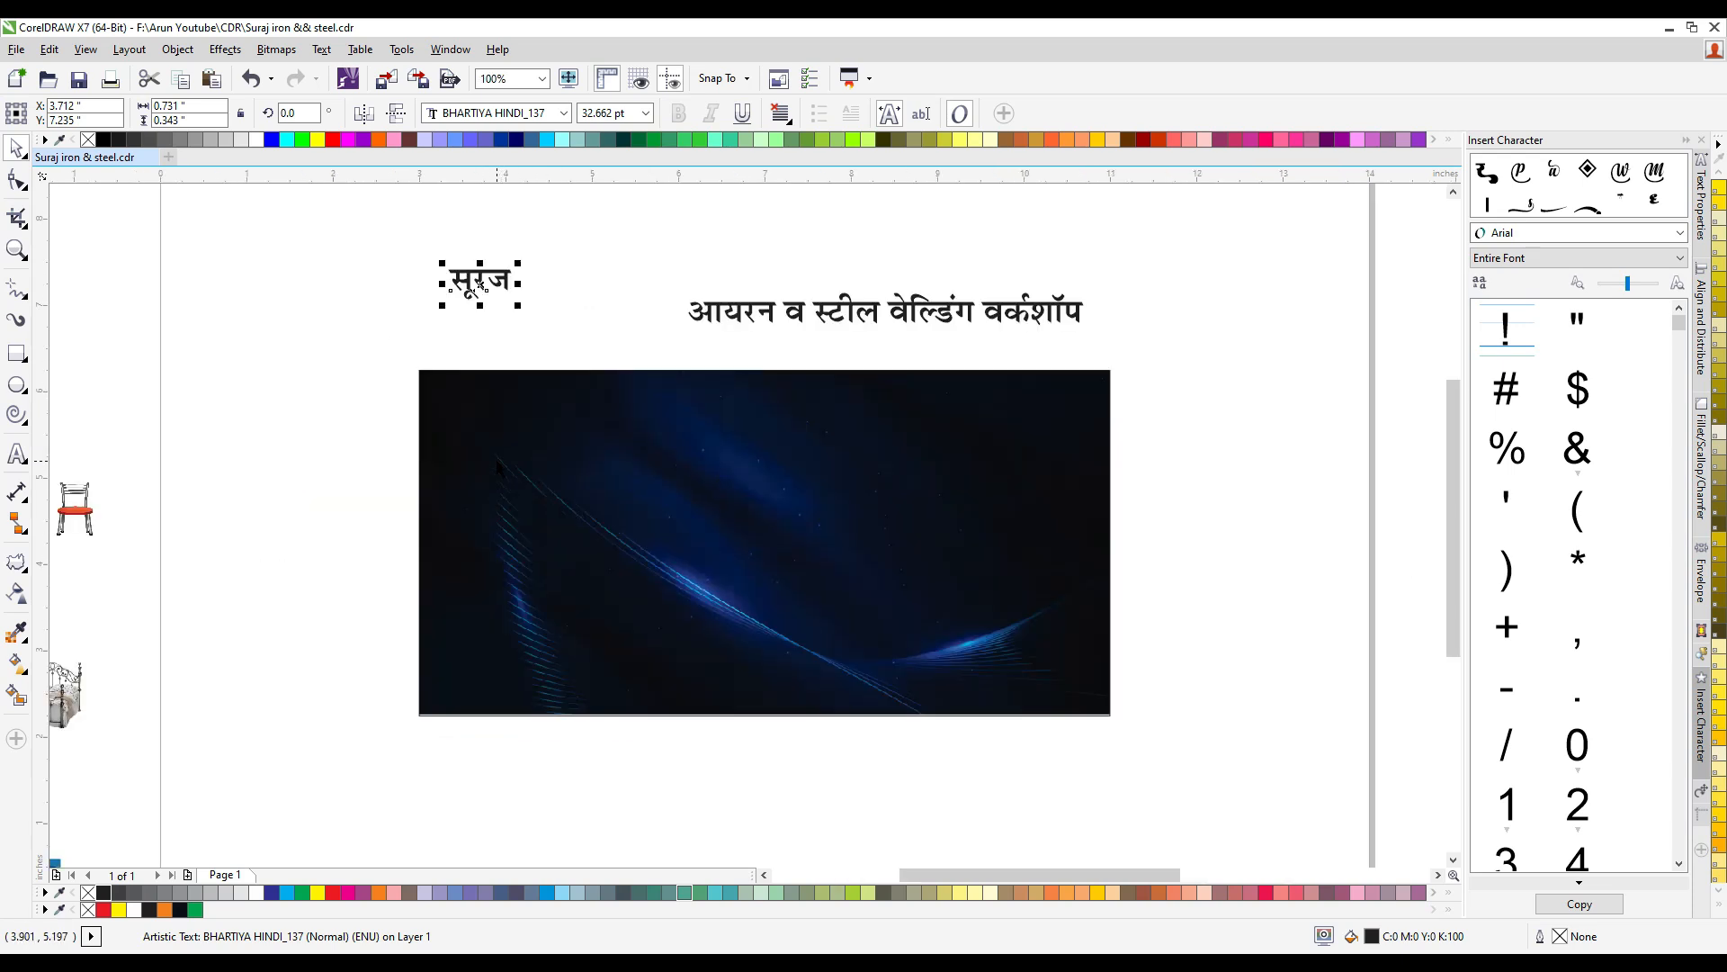
{"action": "left_click", "coordinate": [24, 530]}
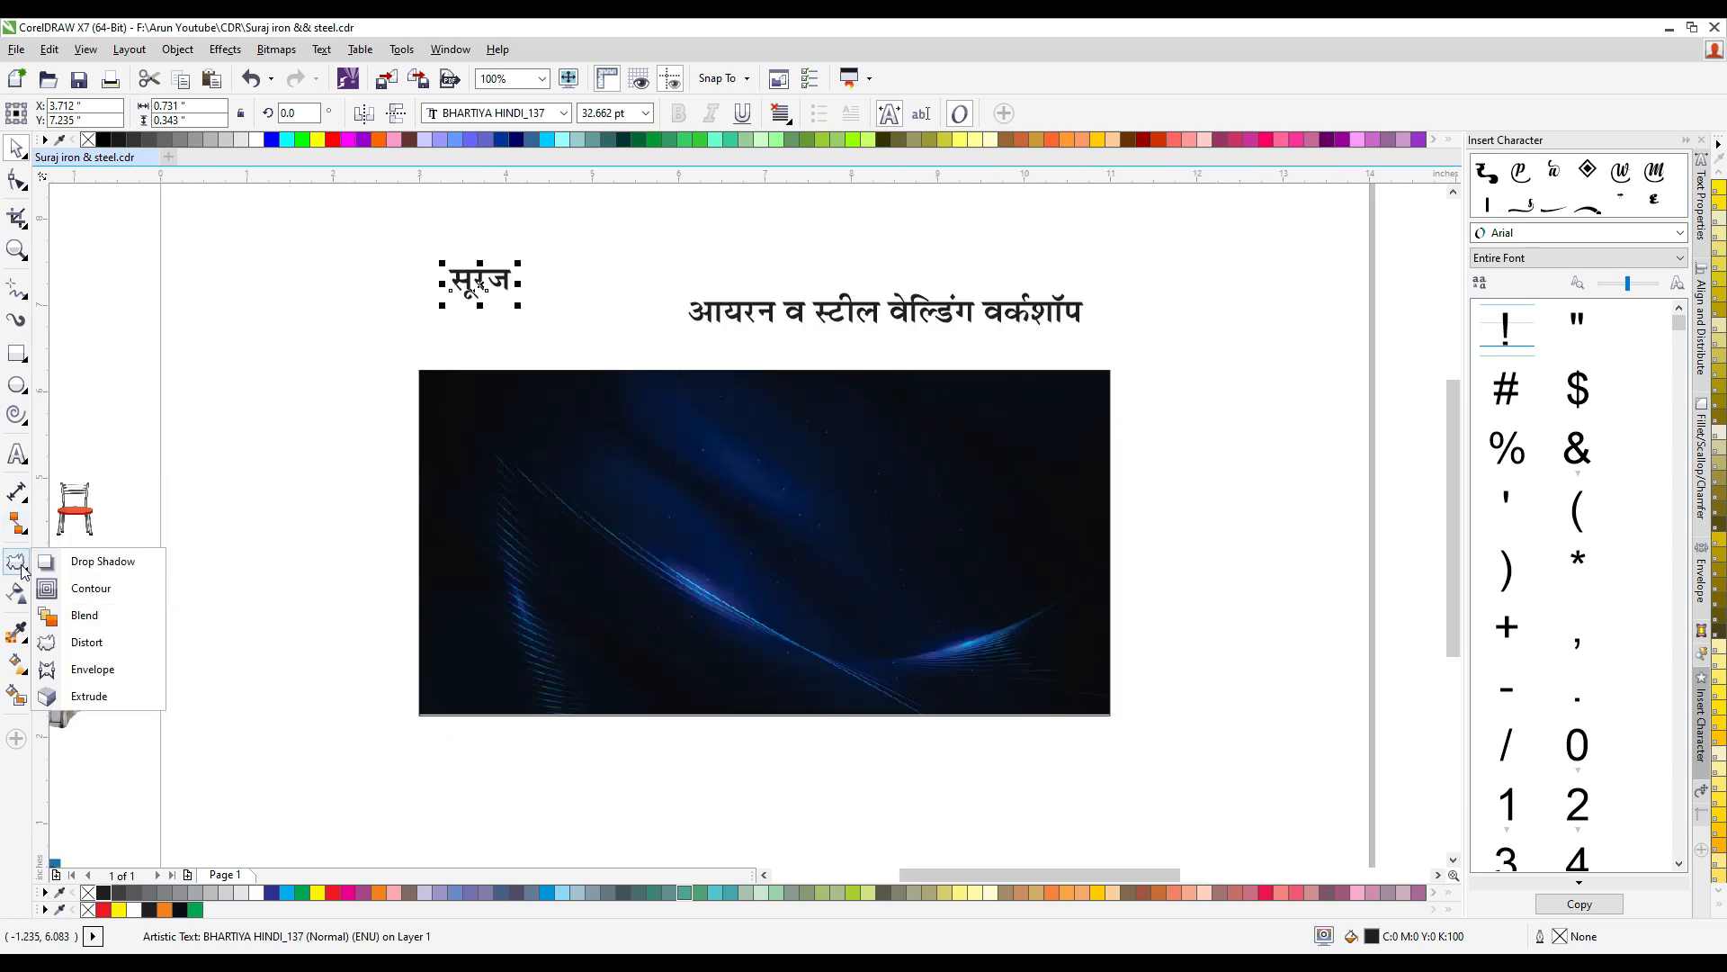
{"action": "mouse_move", "coordinate": [22, 428]}
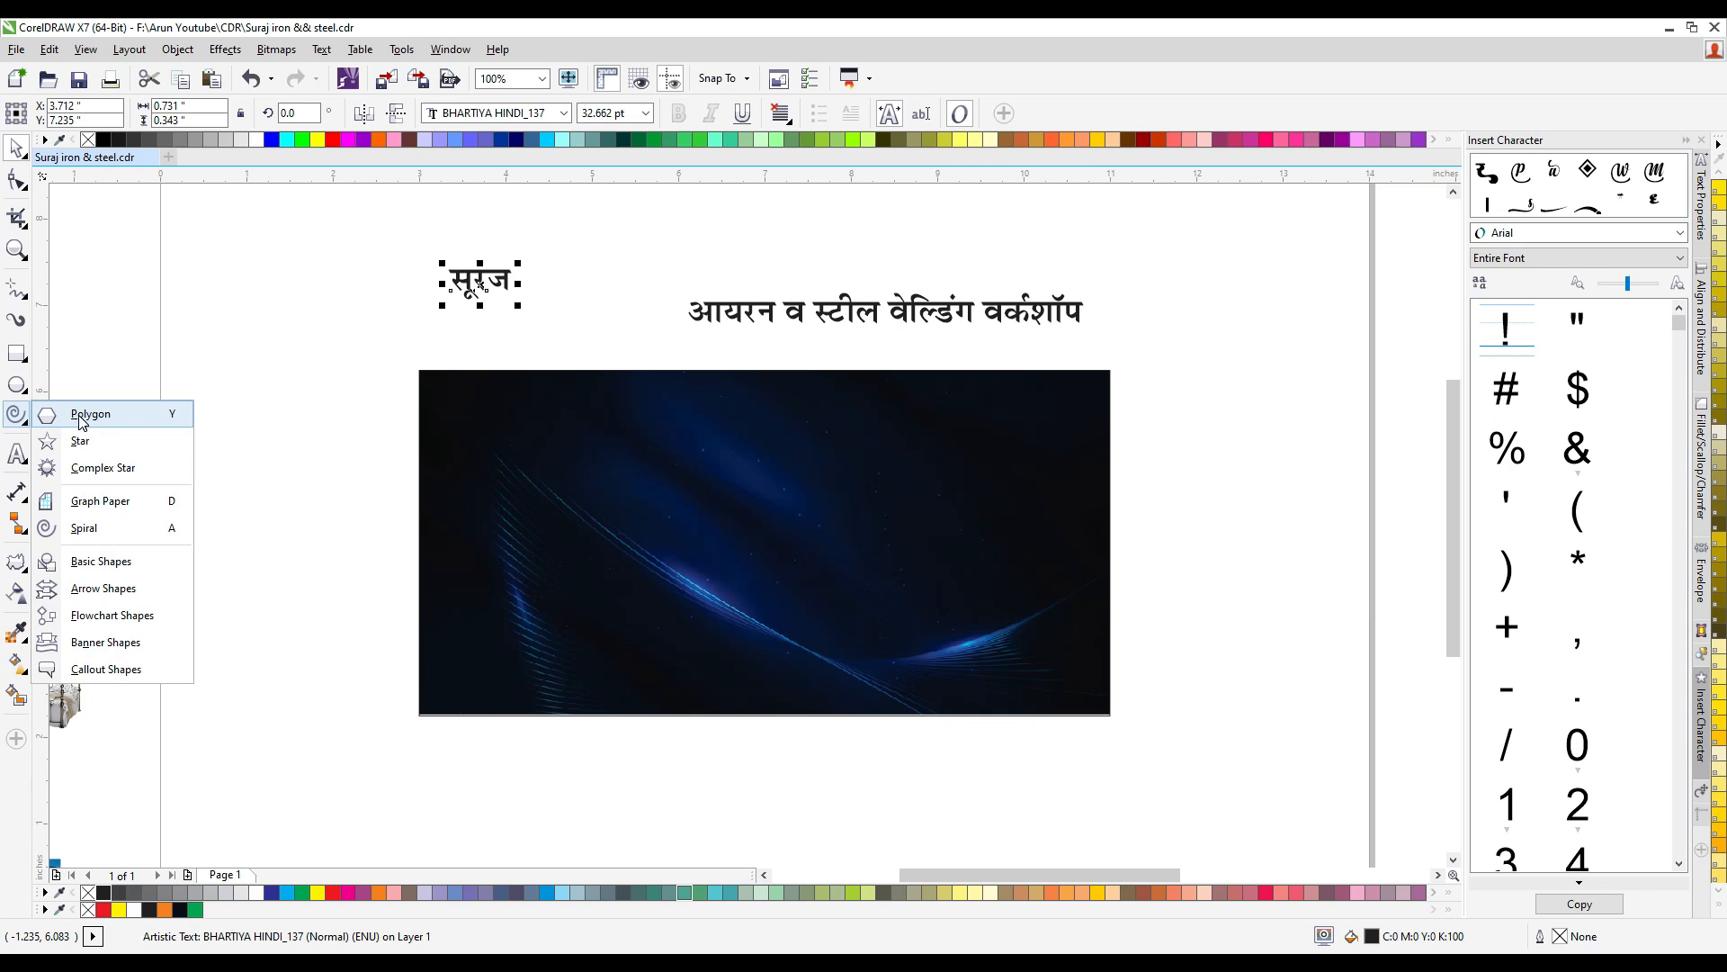
{"action": "left_click", "coordinate": [115, 414]}
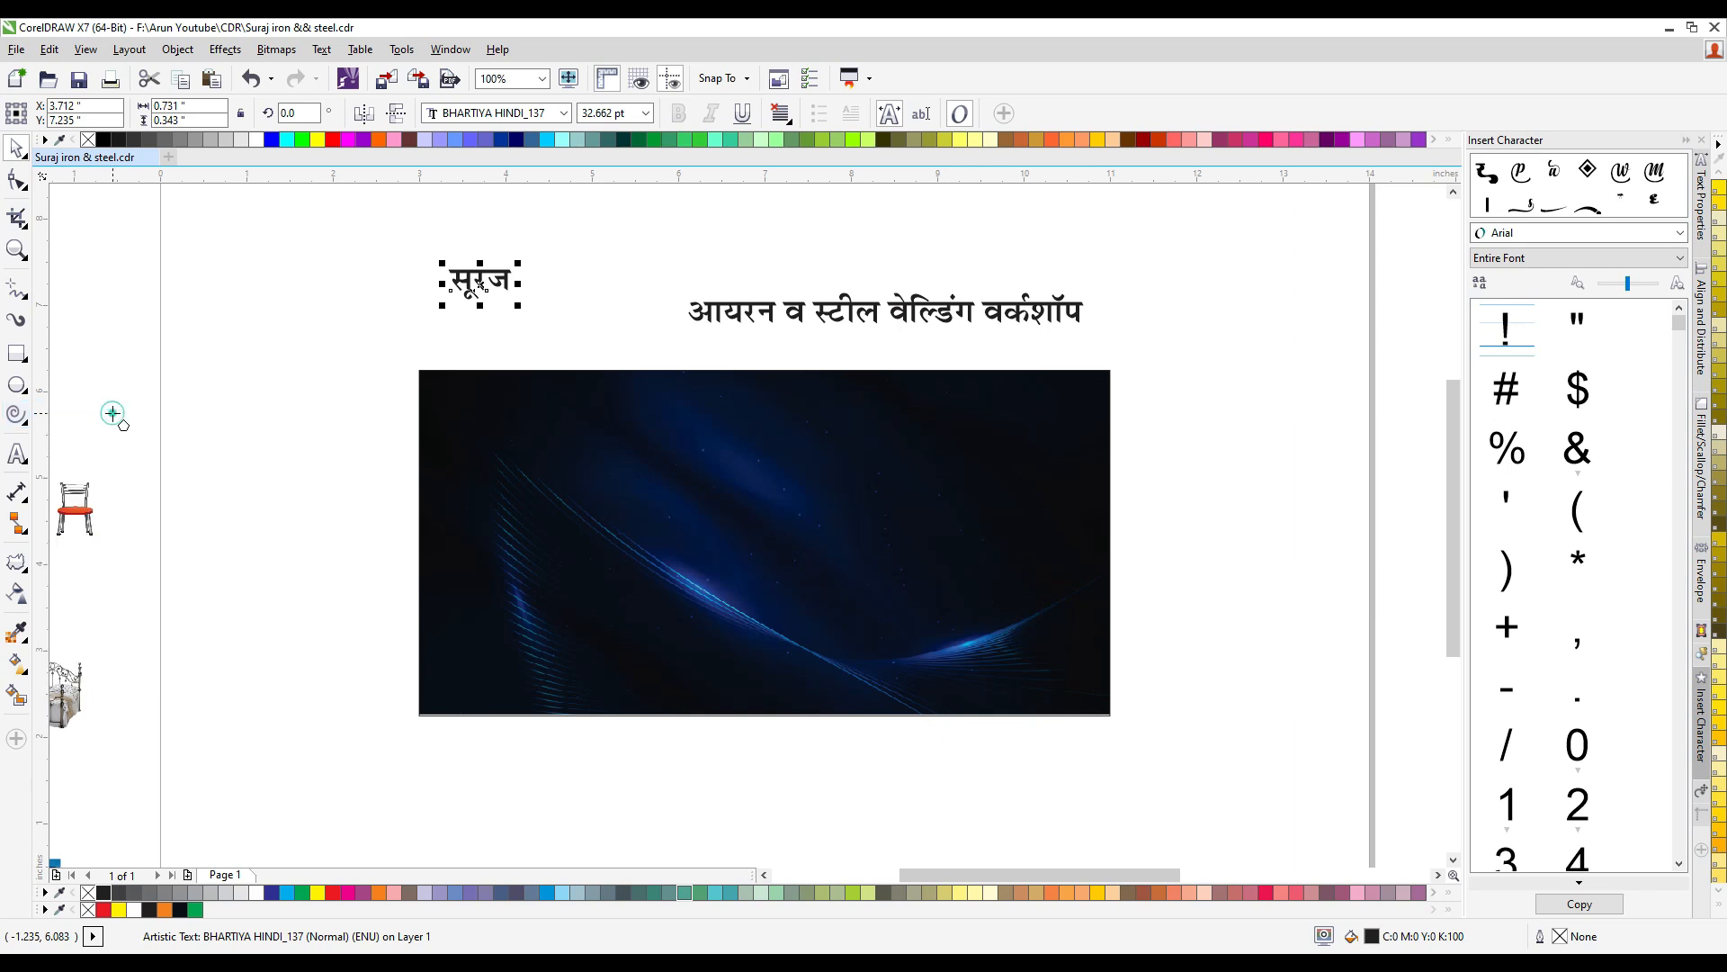
{"action": "left_click_drag", "start_coordinate": [231, 350], "coordinate": [347, 490]}
{"action": "double_click", "coordinate": [504, 114]}
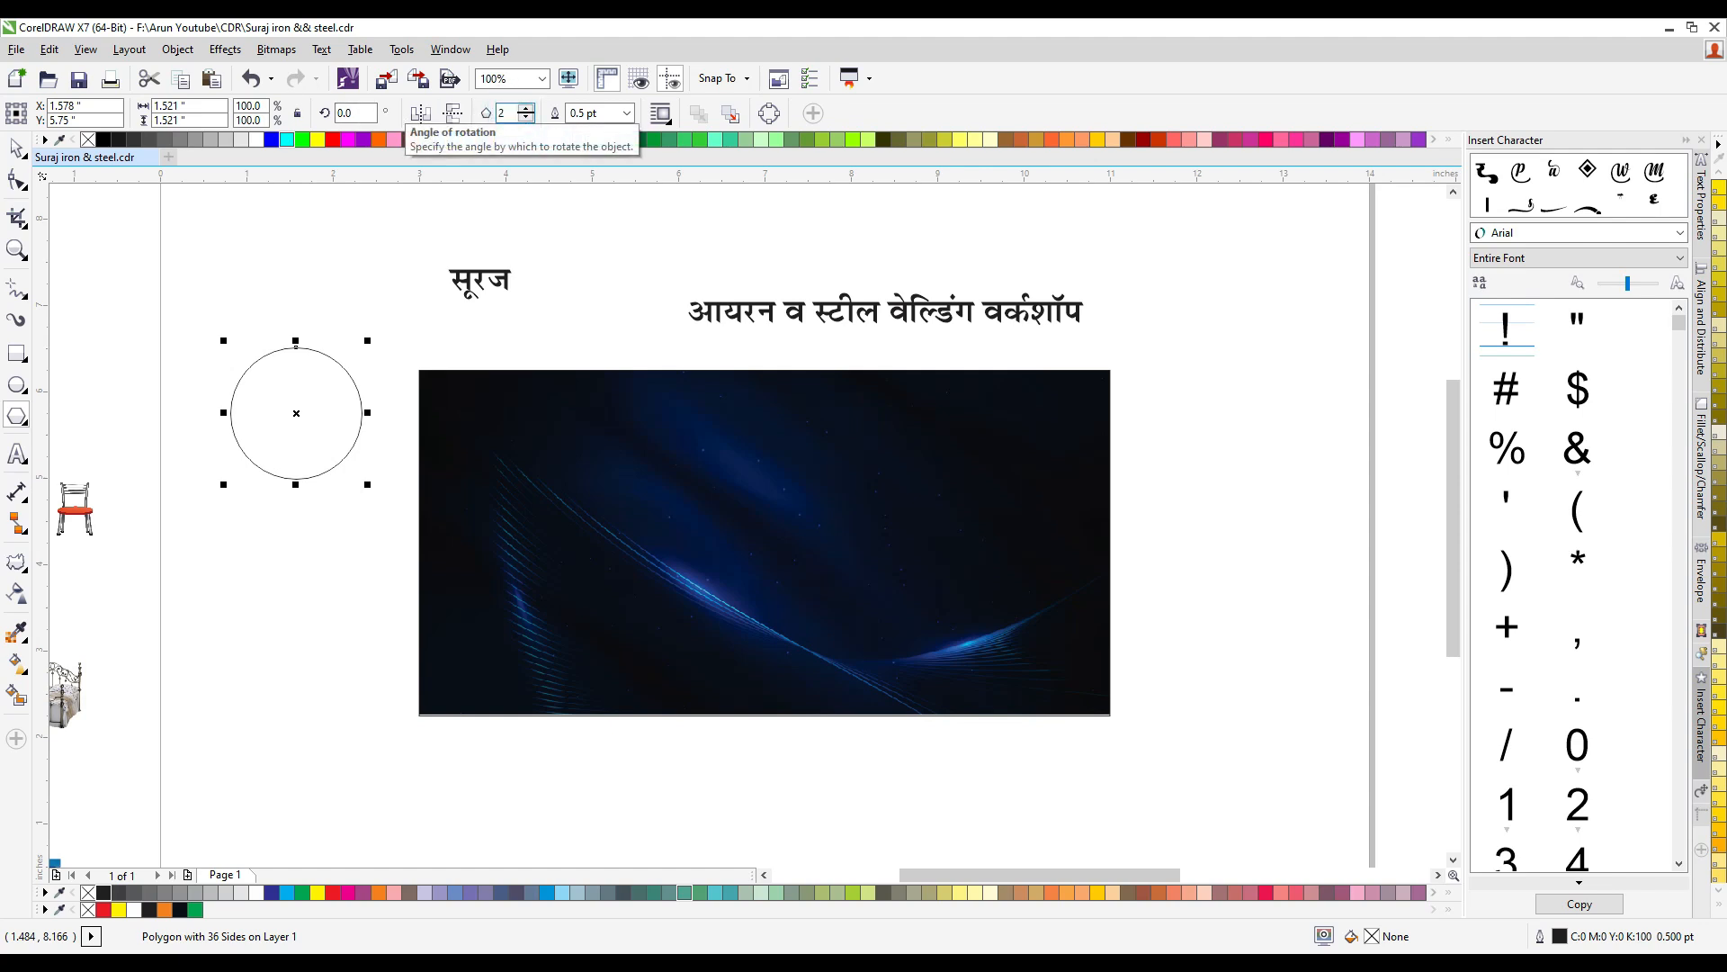
{"action": "key", "text": "Return"}
{"action": "scroll", "coordinate": [279, 367], "scroll_direction": "up", "scroll_amount": 1}
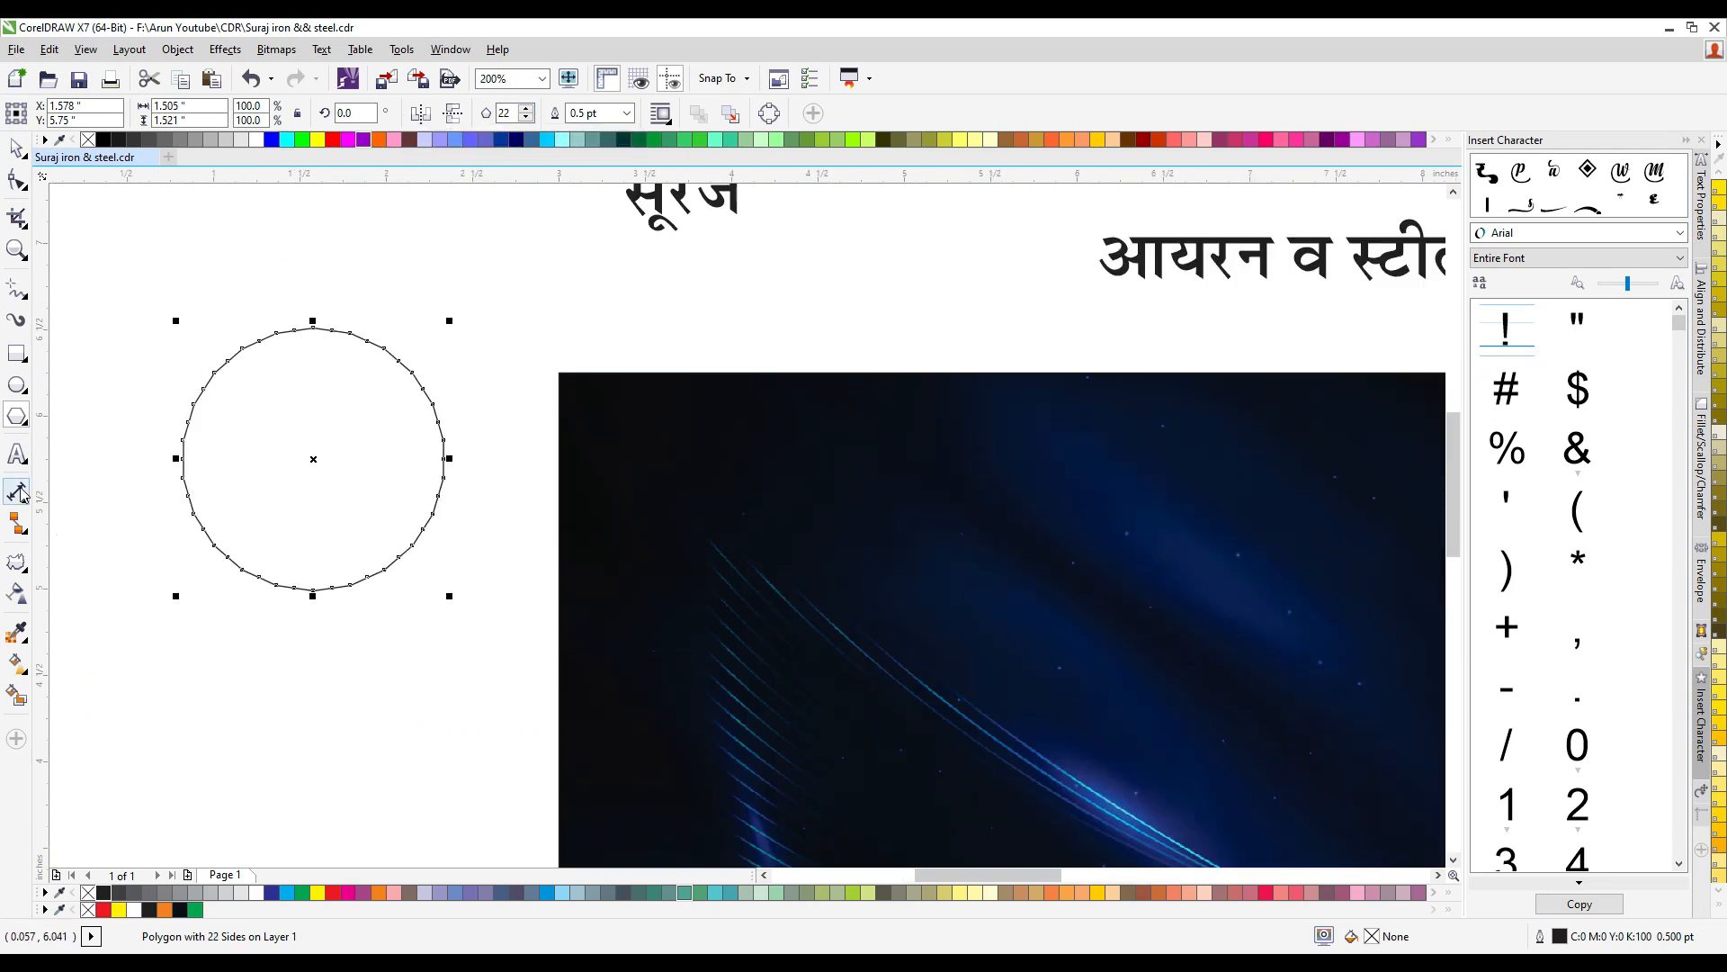
- Apply a push and pull distortion with an amplitude of 16 to the polygon to form sun rays
{"action": "left_click", "coordinate": [27, 578]}
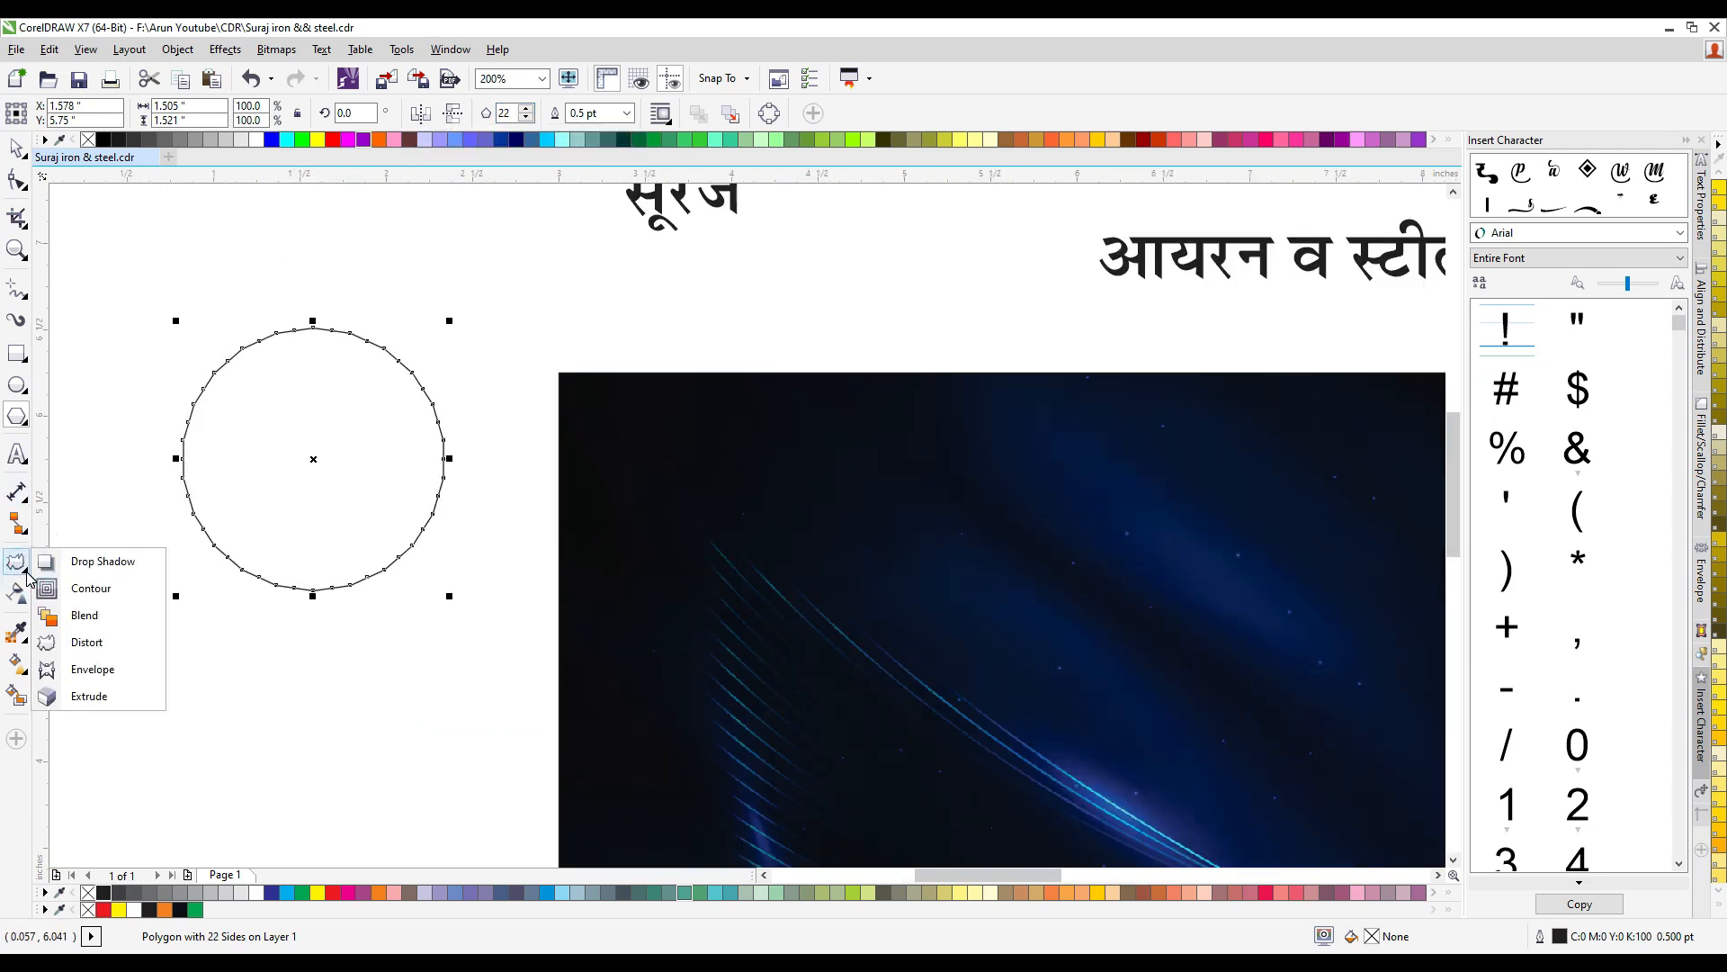
{"action": "left_click", "coordinate": [27, 577]}
{"action": "left_click", "coordinate": [27, 578]}
{"action": "left_click", "coordinate": [86, 641]}
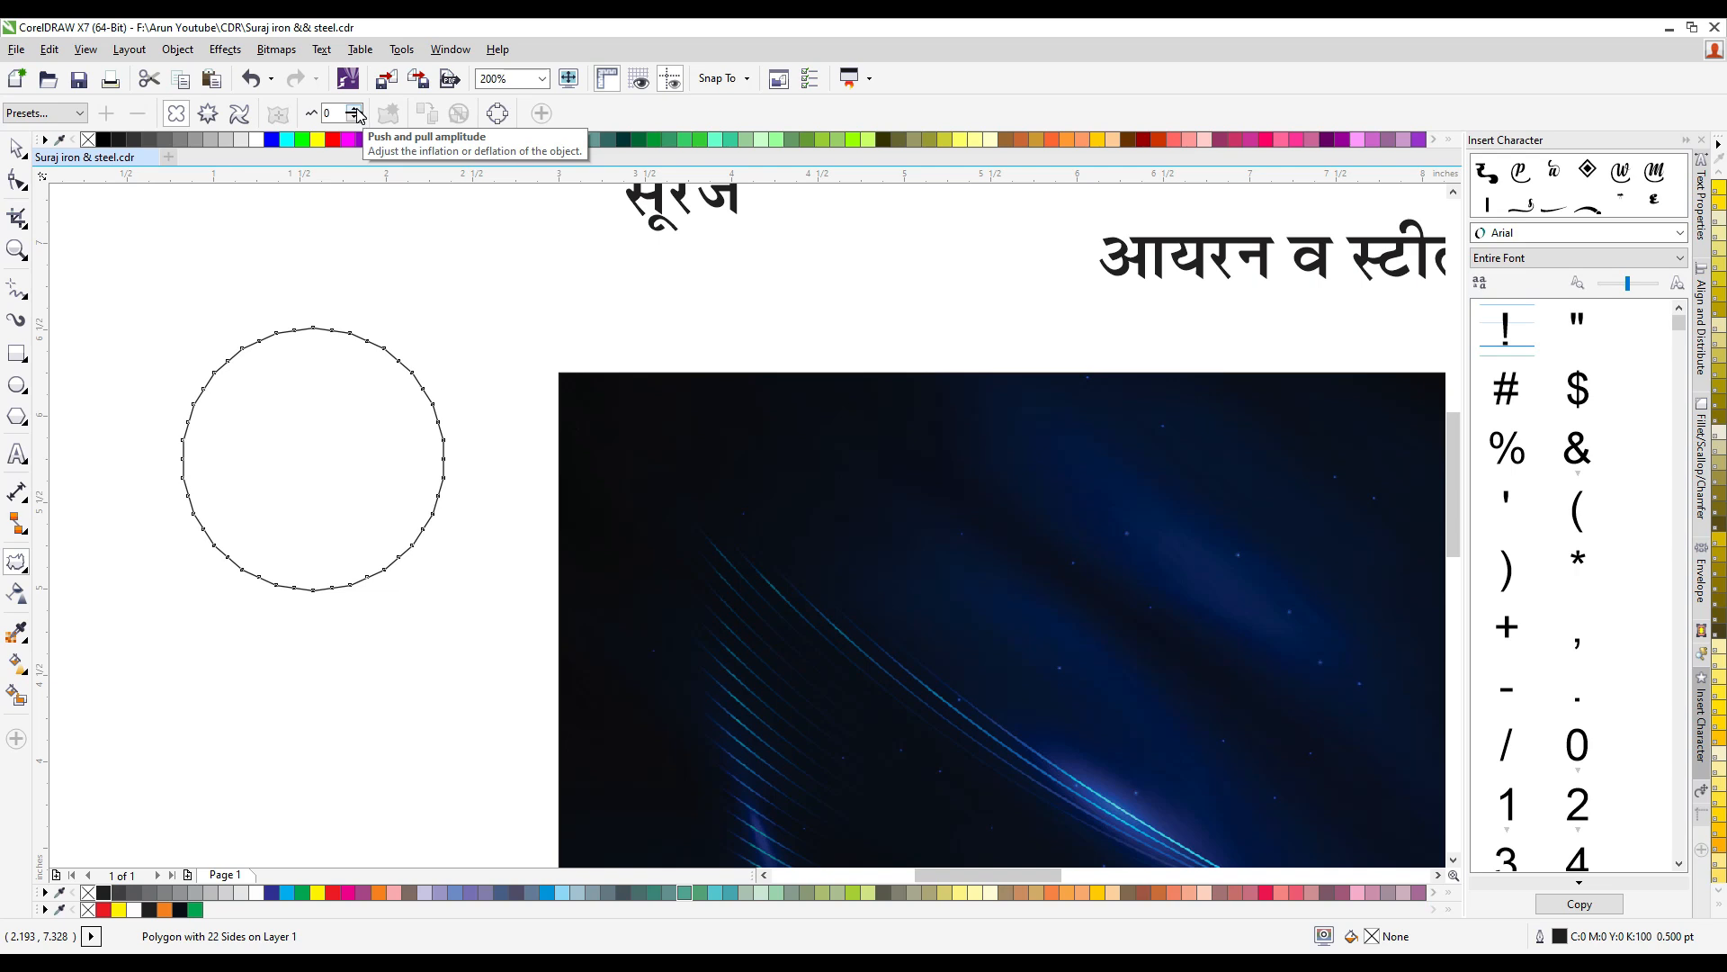
{"action": "left_click", "coordinate": [356, 109]}
{"action": "left_click", "coordinate": [356, 109]}
{"action": "left_click", "coordinate": [357, 109]}
{"action": "left_click", "coordinate": [356, 109]}
{"action": "left_click", "coordinate": [356, 109]}
{"action": "left_click", "coordinate": [356, 109]}
{"action": "left_click", "coordinate": [356, 109]}
{"action": "left_click", "coordinate": [356, 108]}
{"action": "left_click", "coordinate": [357, 109]}
{"action": "left_click", "coordinate": [356, 108]}
{"action": "left_click", "coordinate": [356, 109]}
{"action": "left_click", "coordinate": [356, 109]}
{"action": "left_click", "coordinate": [356, 109]}
{"action": "left_click", "coordinate": [356, 109]}
{"action": "left_click", "coordinate": [356, 109]}
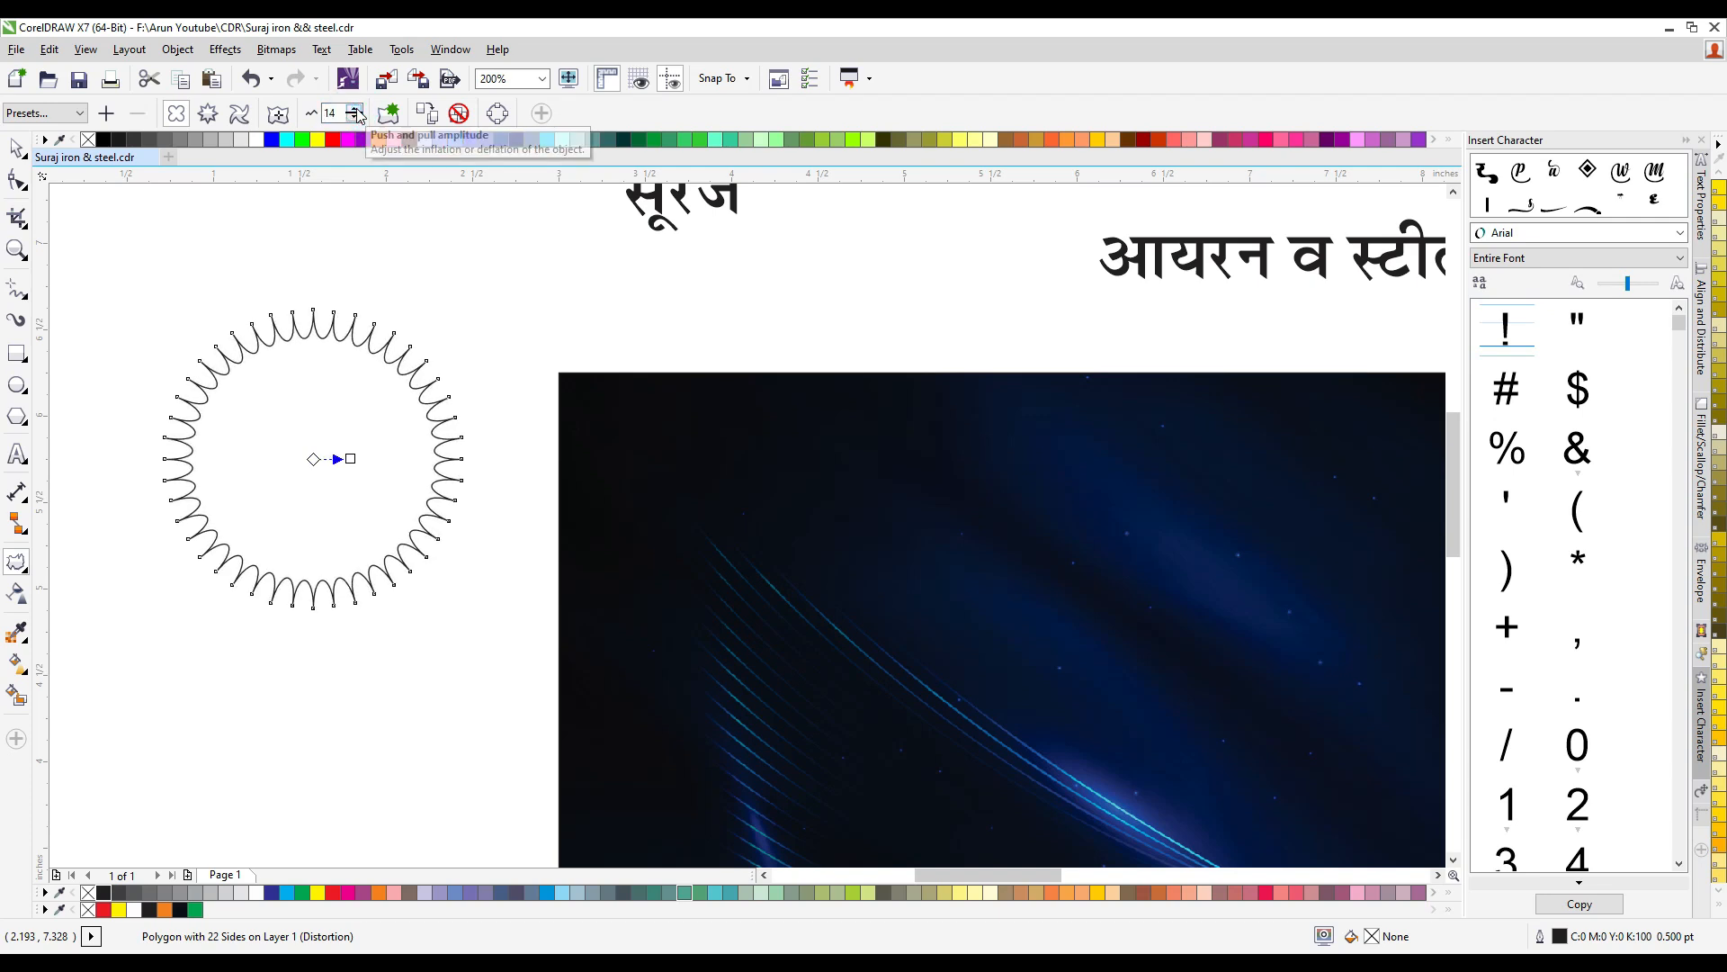
{"action": "left_click", "coordinate": [356, 109]}
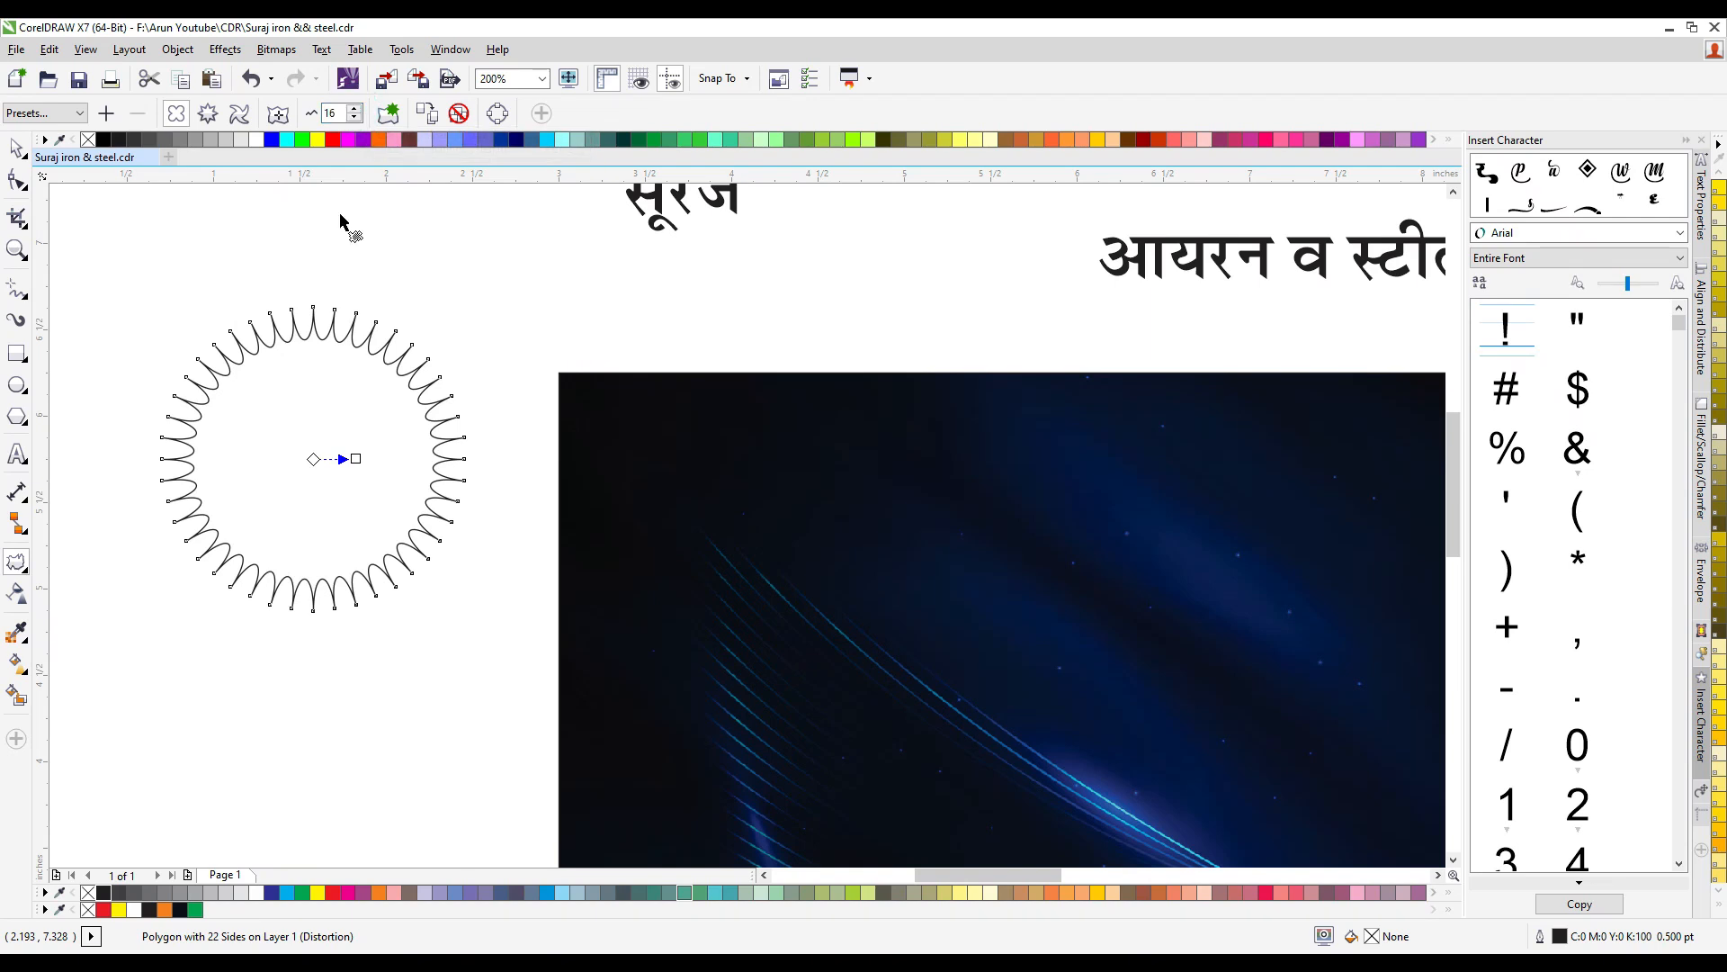
- Remove the outline of the distorted sun shape and fill it with orange
{"action": "left_click", "coordinate": [16, 148]}
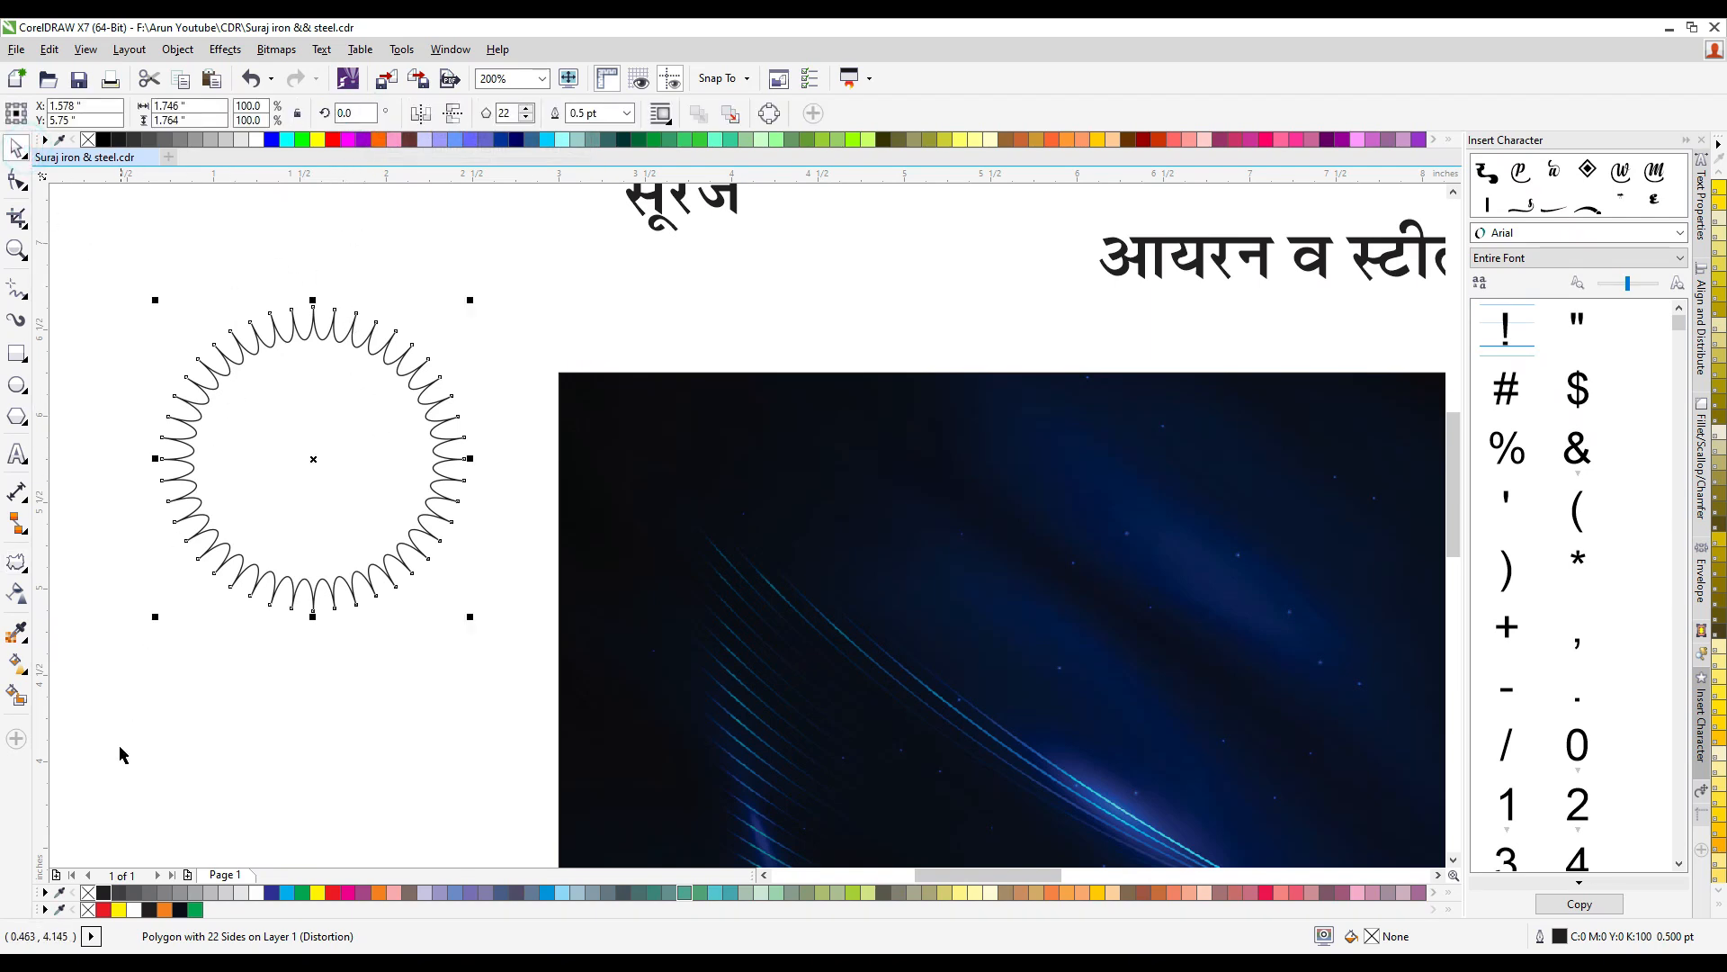
{"action": "right_click", "coordinate": [88, 893]}
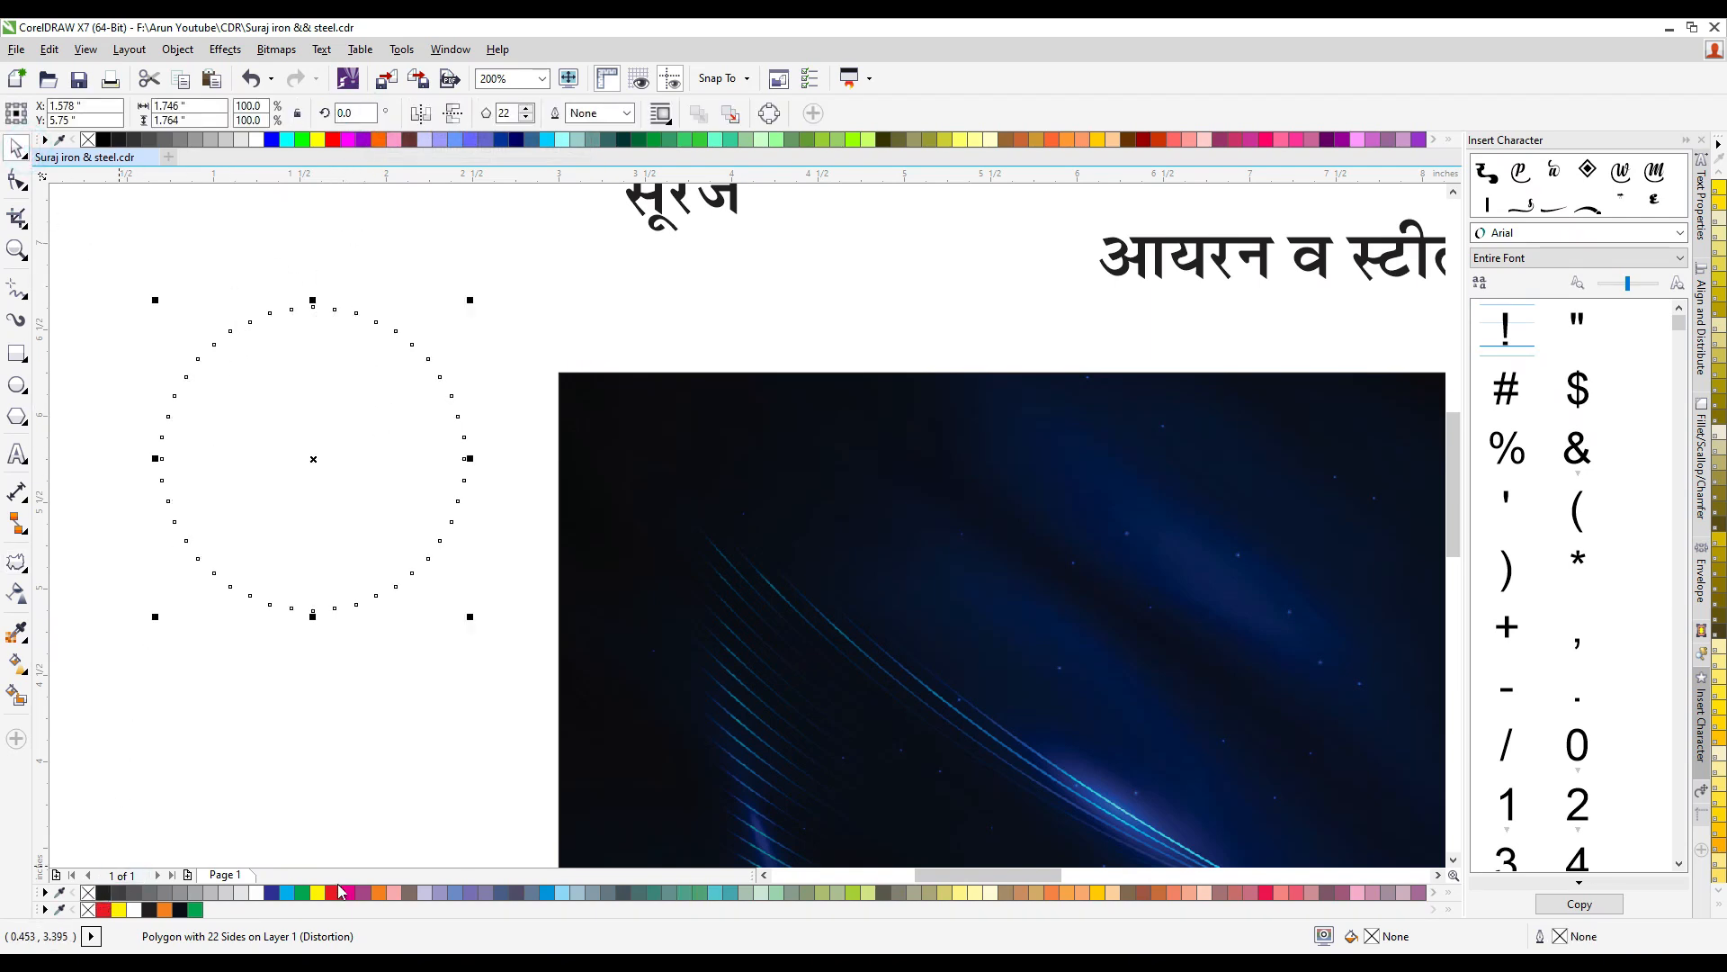
{"action": "left_click", "coordinate": [379, 892]}
{"action": "left_click", "coordinate": [402, 274]}
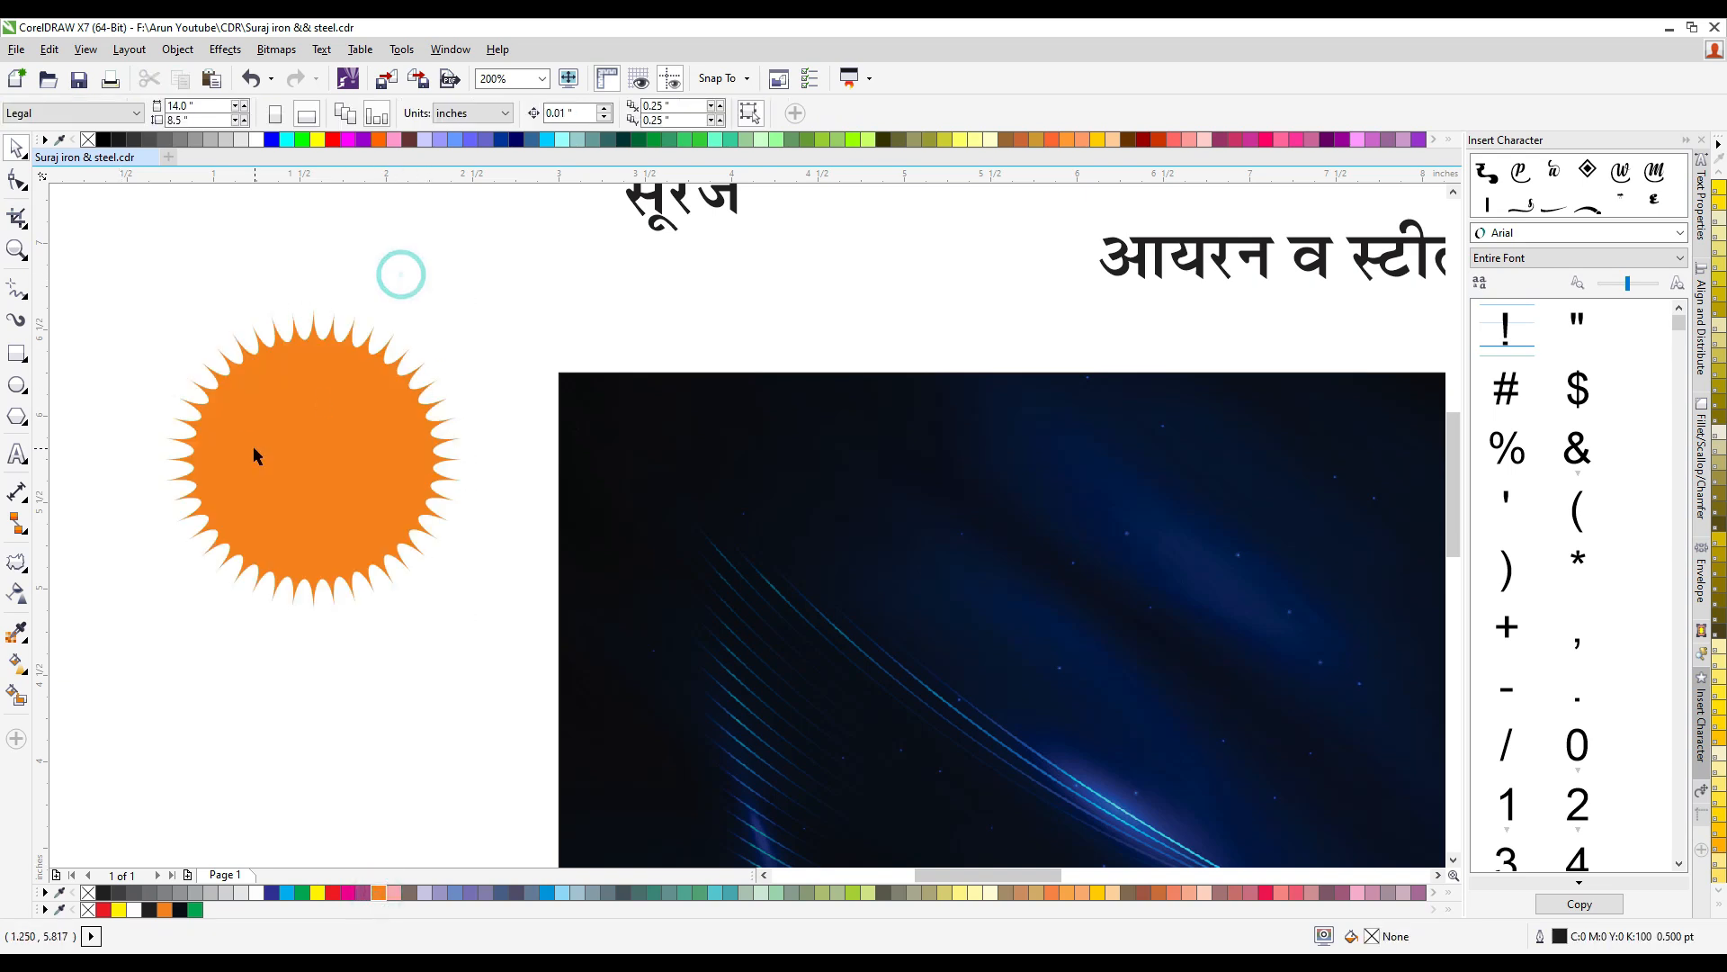
- Set the number of sides of the distorted orange sun polygon to 16
{"action": "left_click", "coordinate": [225, 430]}
{"action": "scroll", "coordinate": [203, 430], "scroll_direction": "up", "scroll_amount": 2}
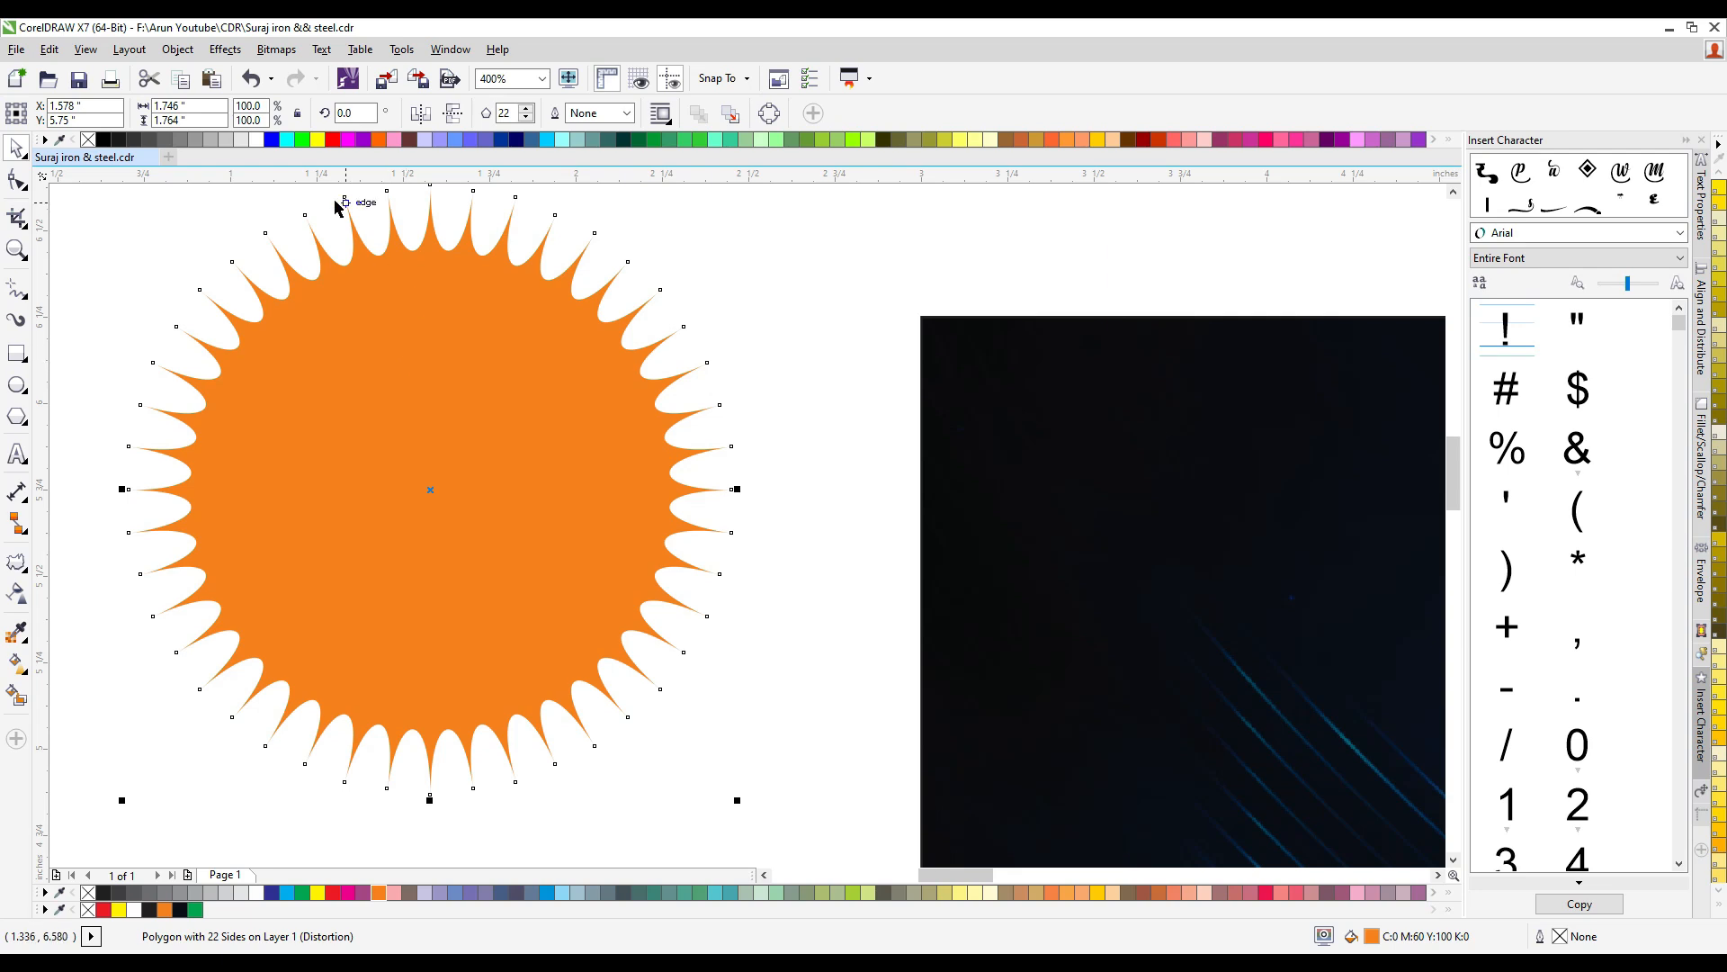
{"action": "left_click", "coordinate": [16, 416]}
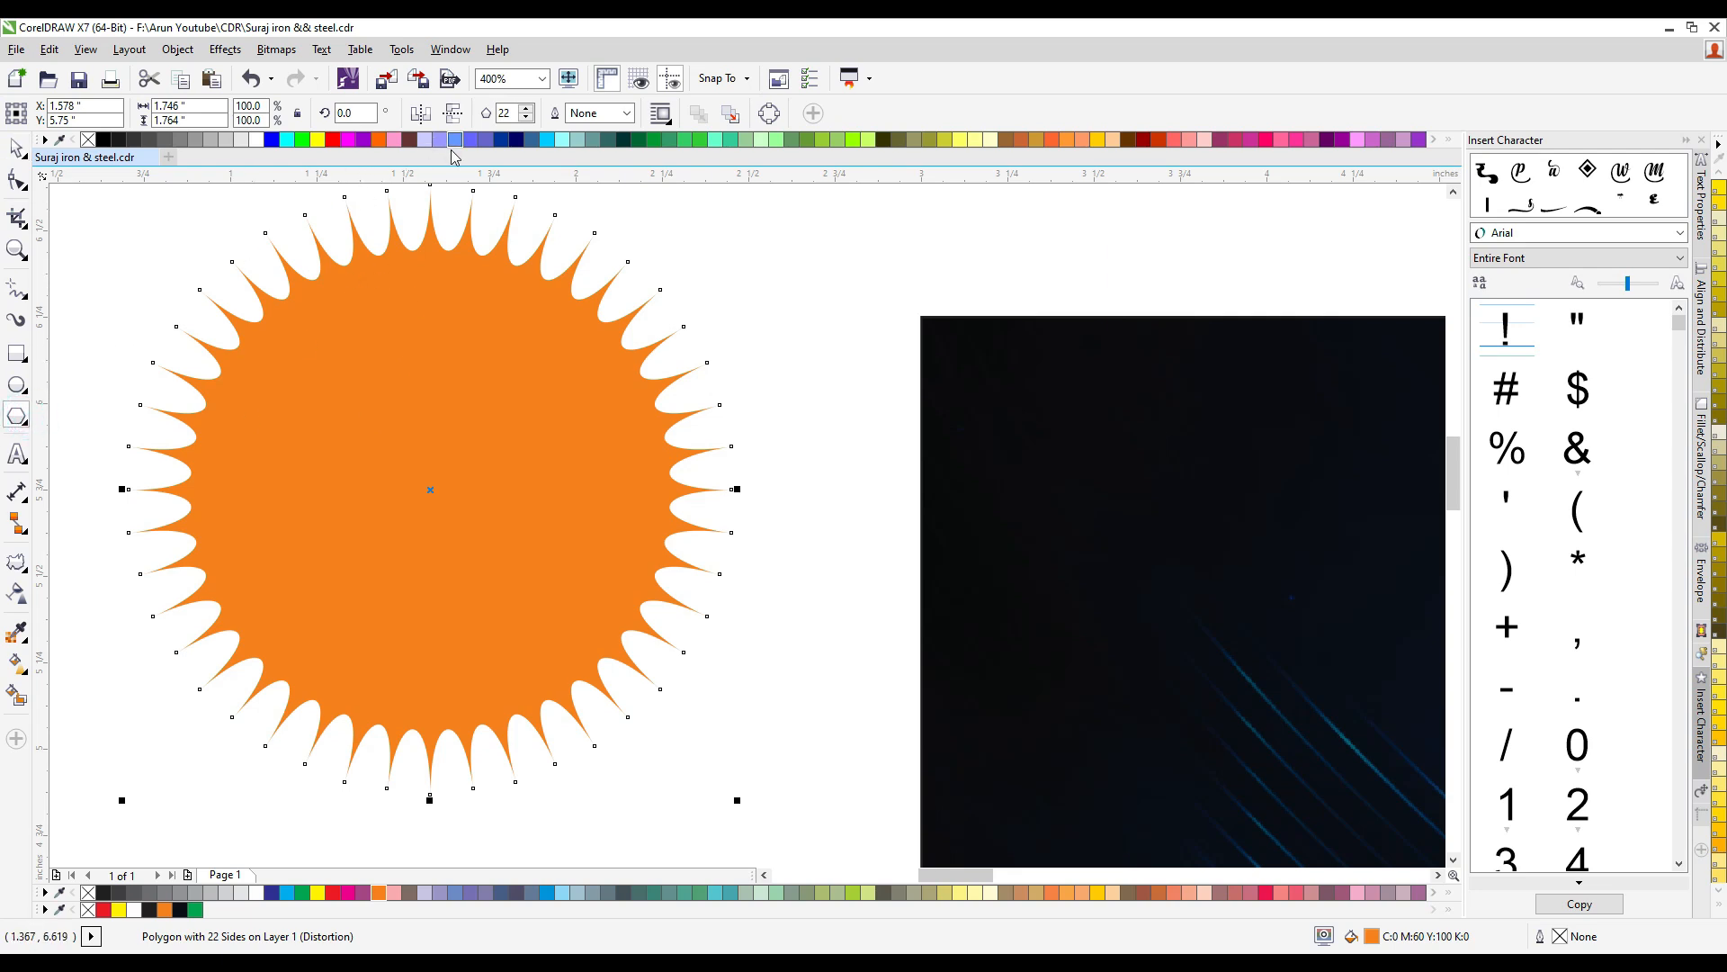
{"action": "left_click_drag", "start_coordinate": [511, 114], "coordinate": [452, 117]}
{"action": "type", "text": "18"}
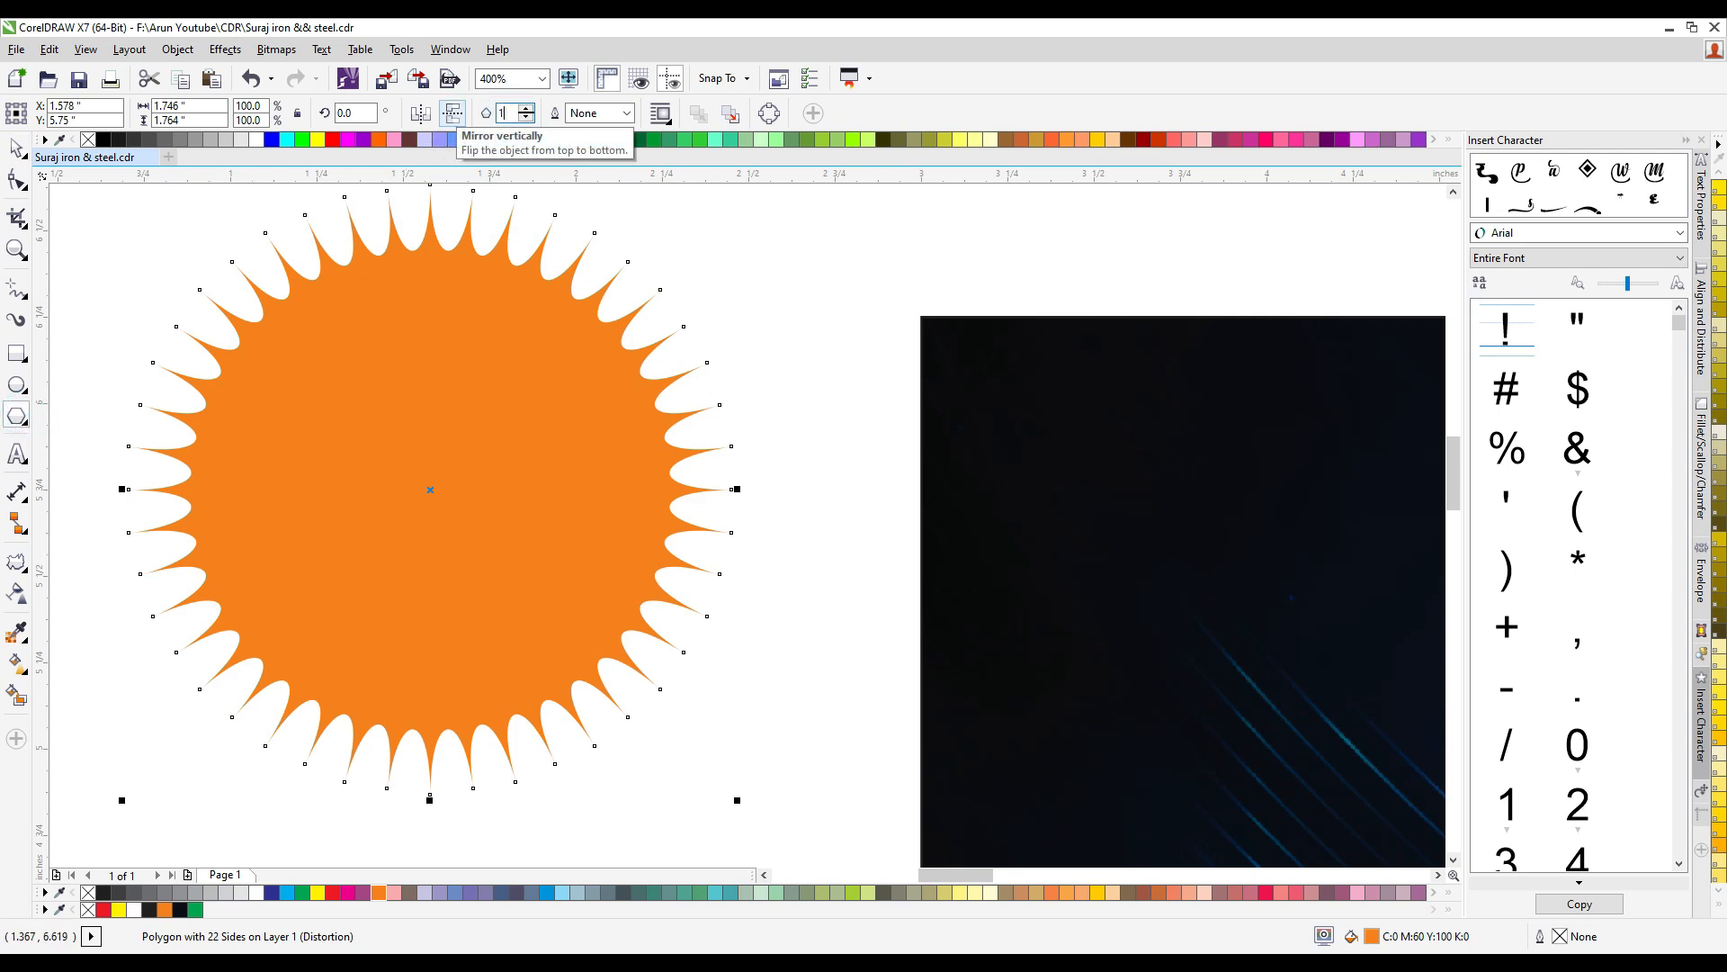
{"action": "key", "text": "Return"}
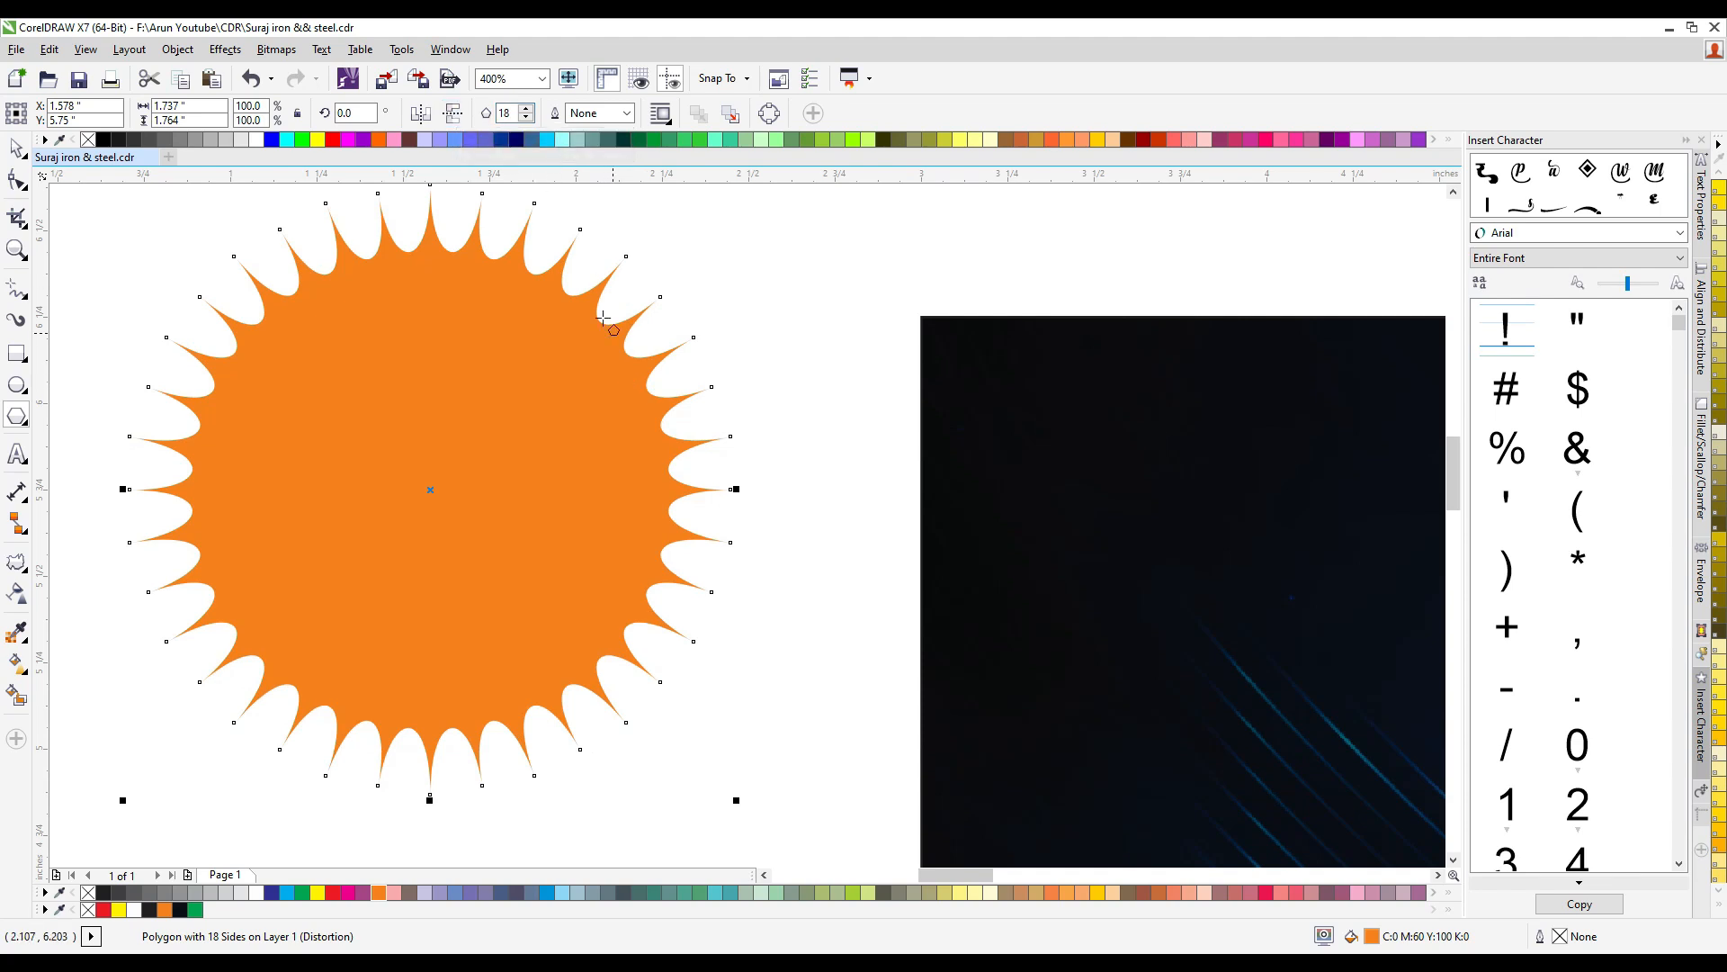
{"action": "left_click_drag", "start_coordinate": [513, 112], "coordinate": [500, 114]}
{"action": "type", "text": "16"}
{"action": "key", "text": "Return"}
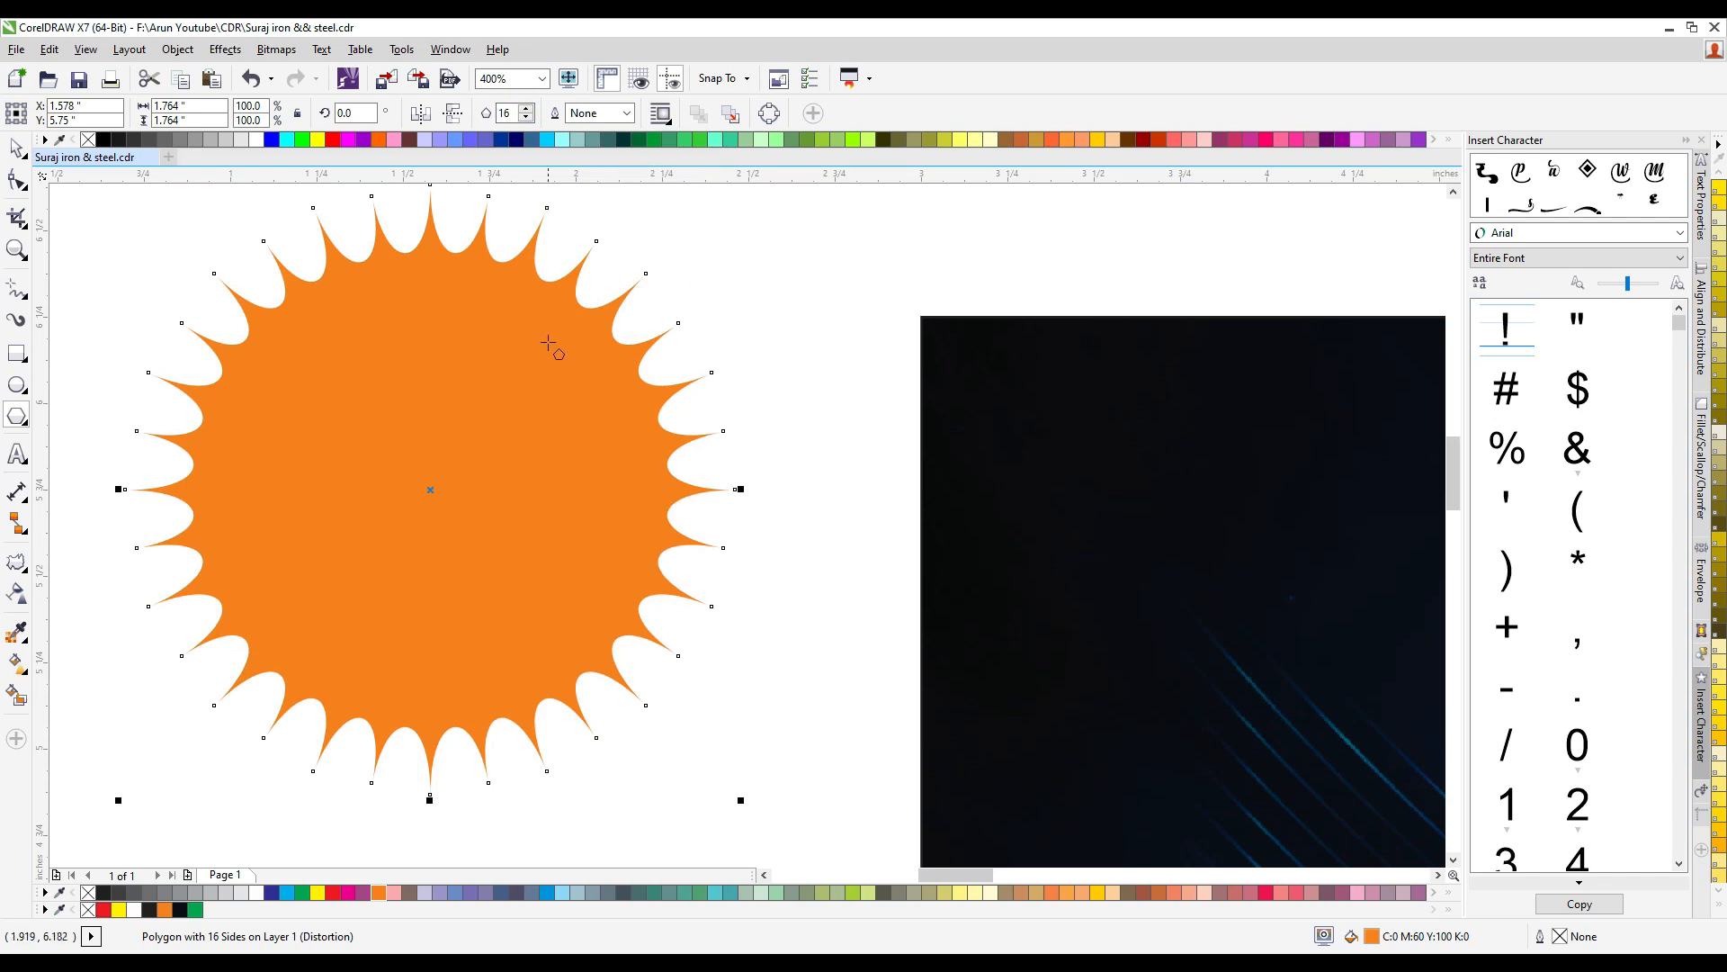
{"action": "left_click", "coordinate": [17, 148]}
- Add a copy of the sun rotated about 6.2 degrees around its center to double the rays
{"action": "scroll", "coordinate": [512, 351], "scroll_direction": "down", "scroll_amount": 1}
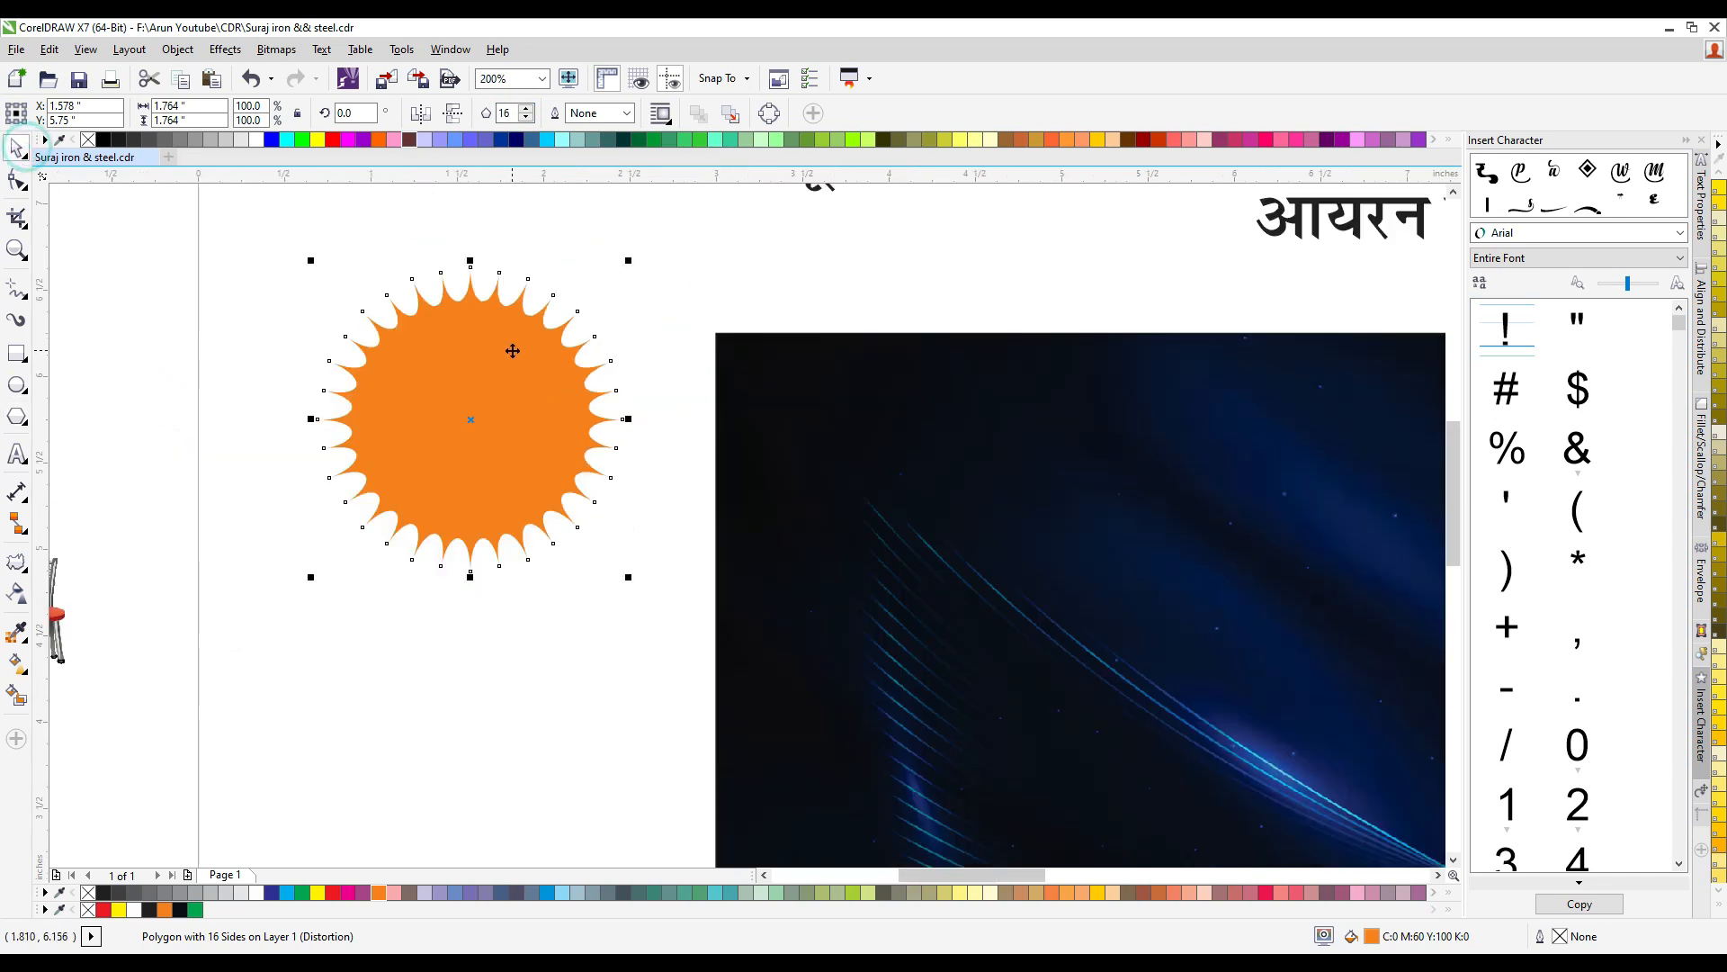
{"action": "scroll", "coordinate": [478, 273], "scroll_direction": "up", "scroll_amount": 1}
{"action": "left_click", "coordinate": [493, 222]}
{"action": "left_click", "coordinate": [495, 390]}
{"action": "left_click", "coordinate": [767, 255]}
{"action": "left_click", "coordinate": [548, 462]}
{"action": "left_click", "coordinate": [543, 484]}
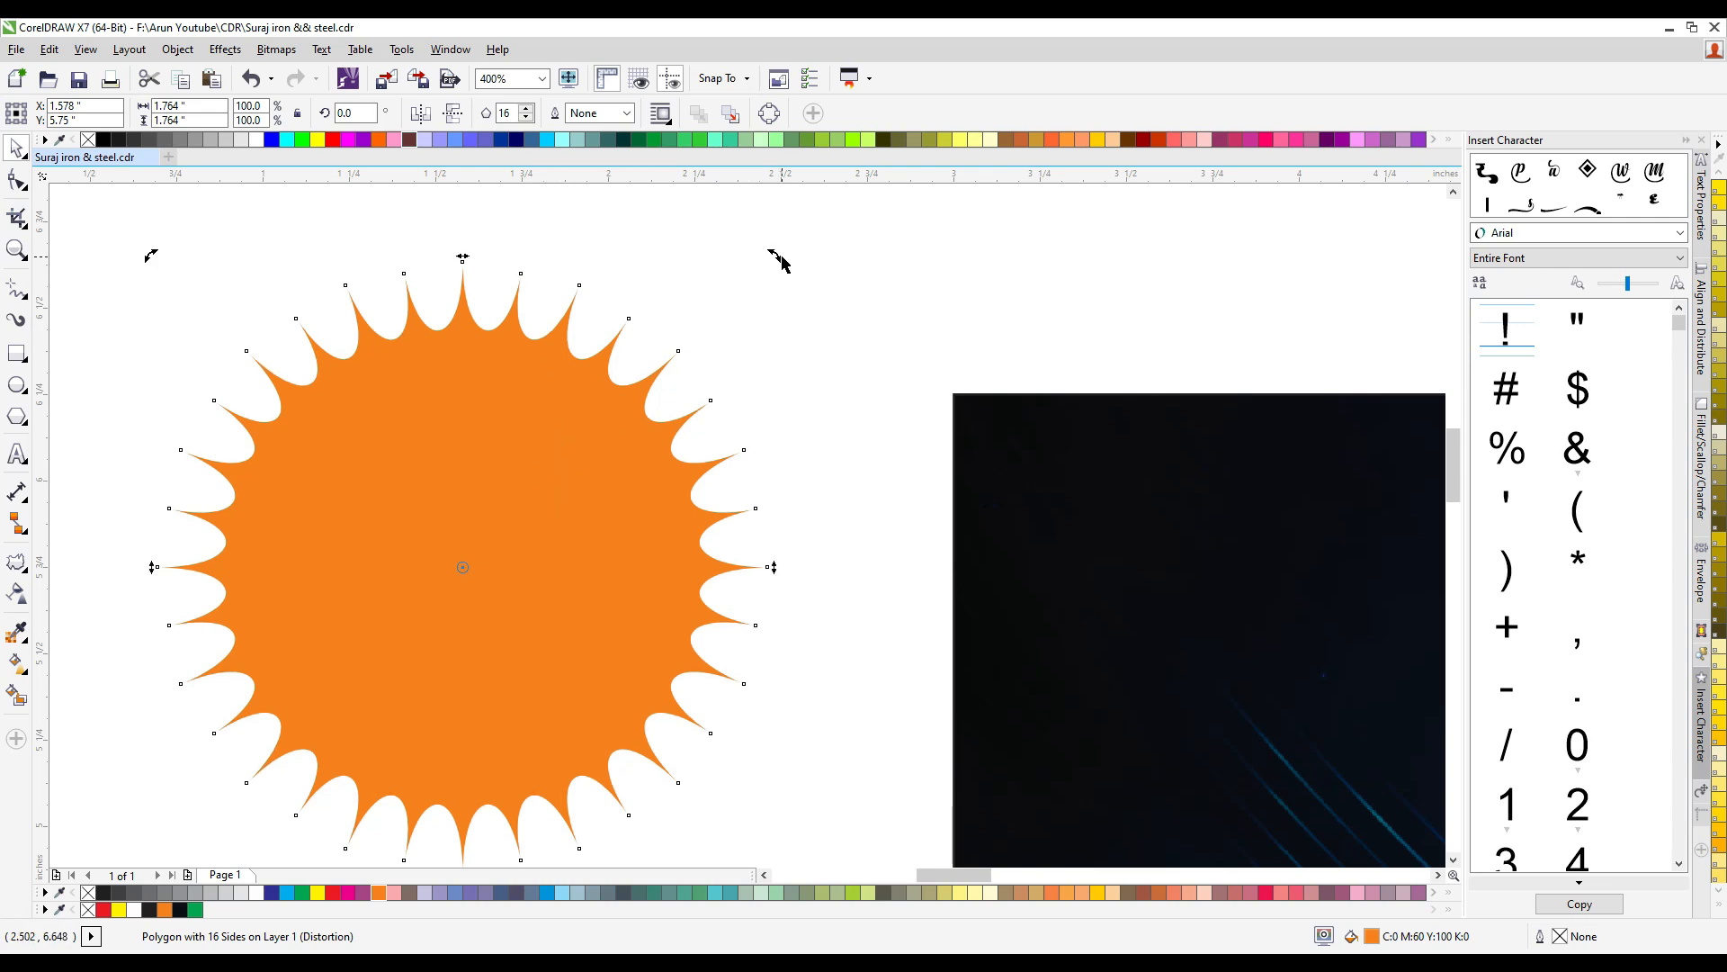
{"action": "left_click_drag", "start_coordinate": [771, 252], "coordinate": [733, 233]}
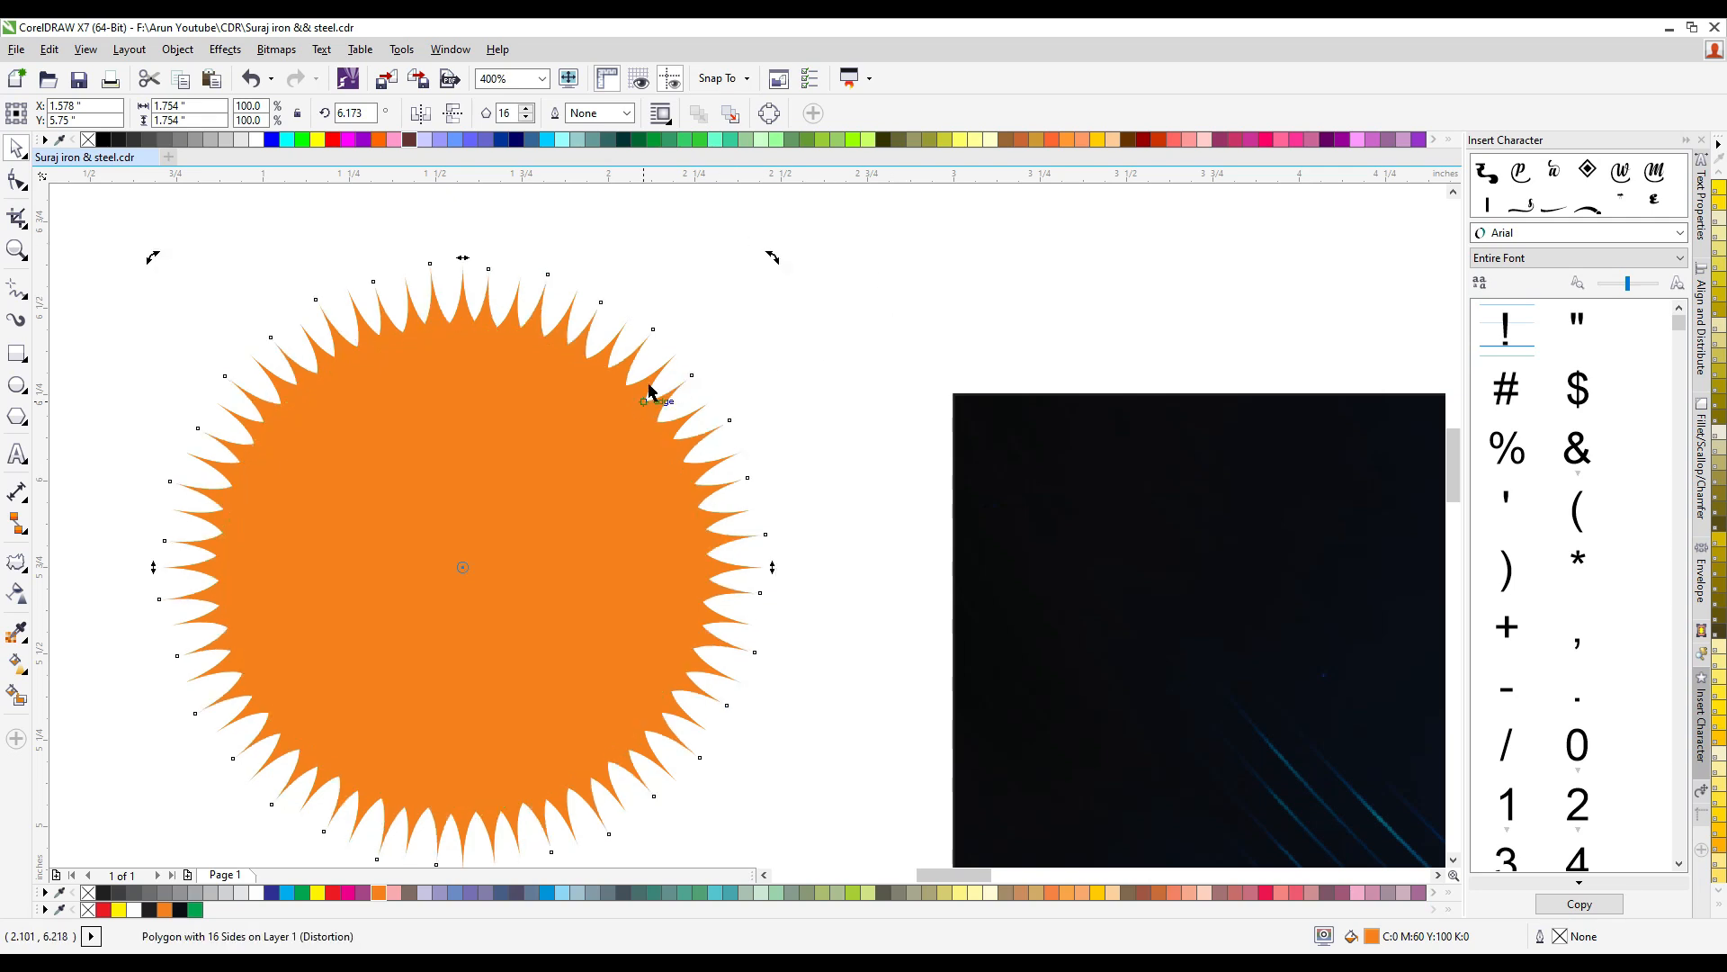
- Scale the rotated sun copy about its center down to about 96.5%
{"action": "left_click", "coordinate": [540, 466]}
{"action": "left_click", "coordinate": [875, 285]}
{"action": "left_click", "coordinate": [605, 414]}
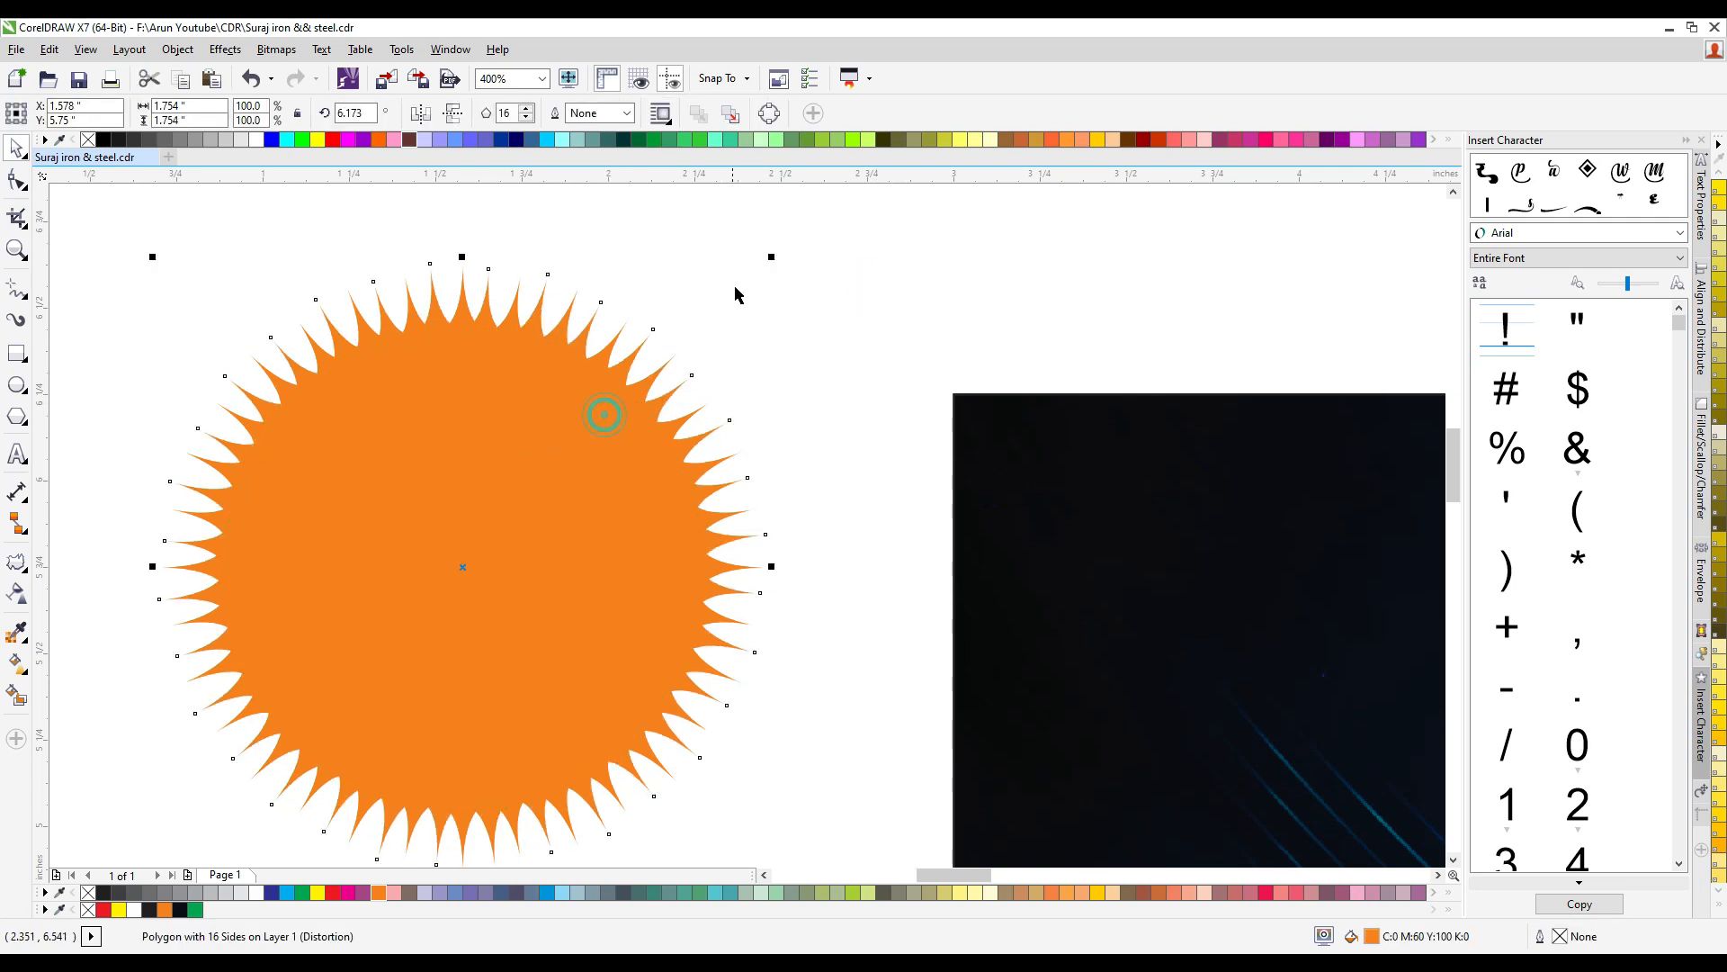
{"action": "left_click_drag", "start_coordinate": [771, 259], "coordinate": [762, 268]}
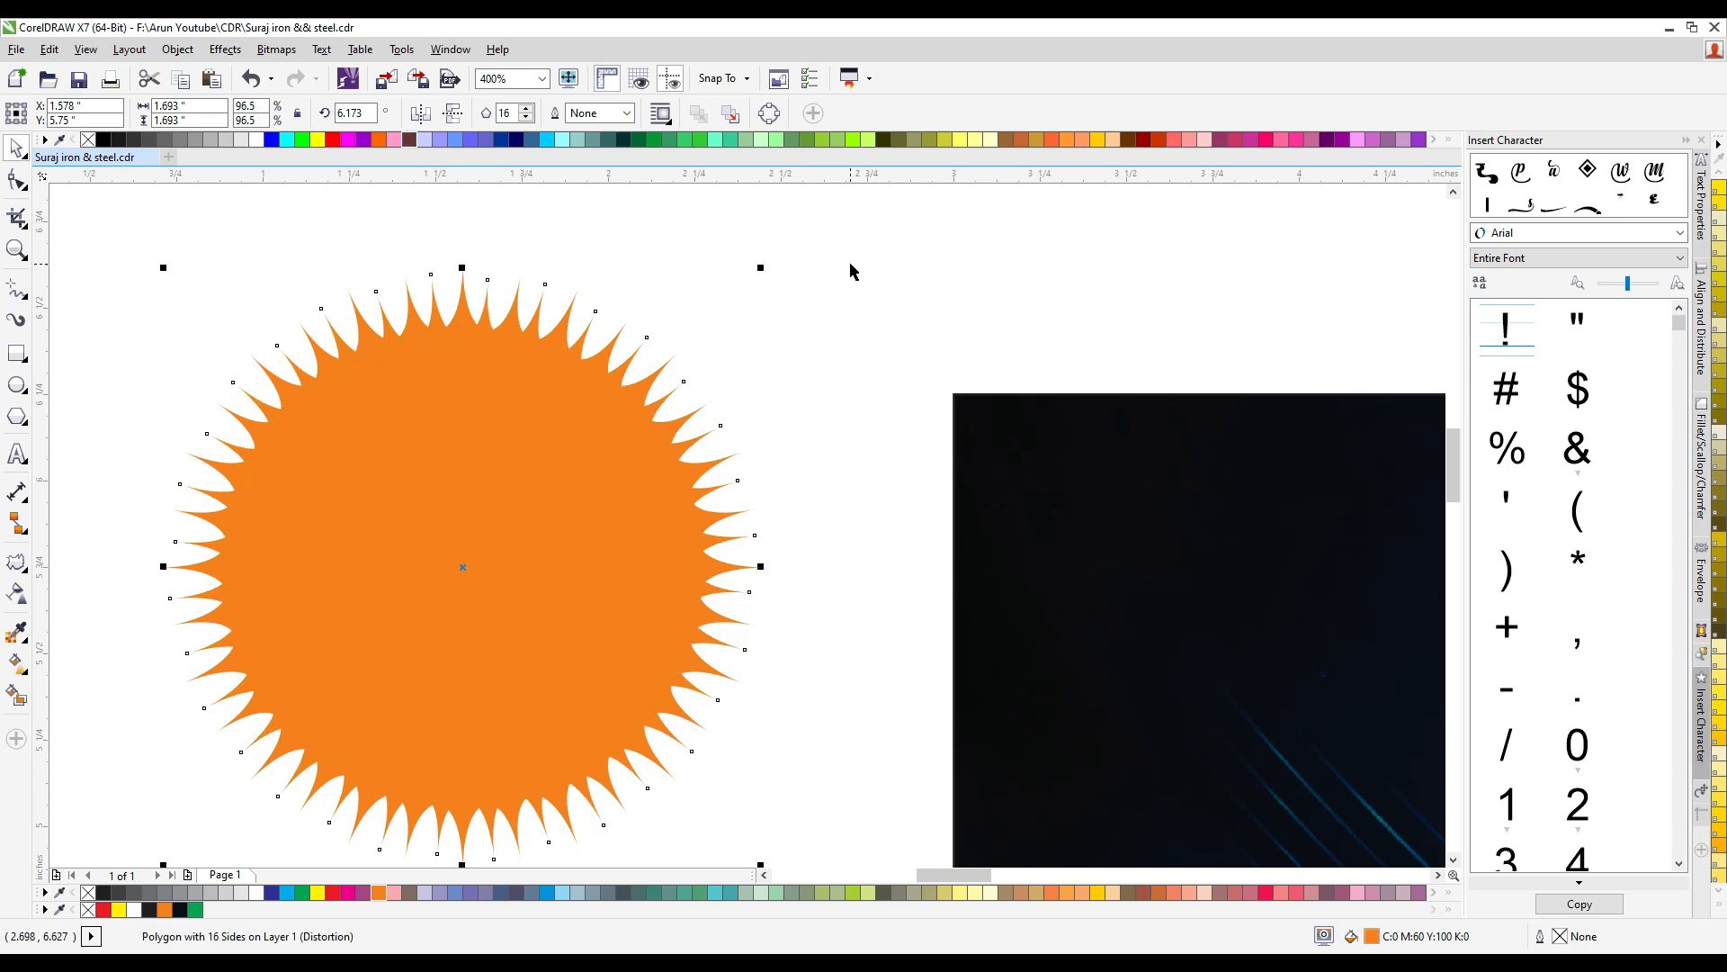
- Set the push and pull distortion amplitude of the rotated sun copy to 11 to shorten its rays
{"action": "left_click", "coordinate": [16, 562]}
{"action": "left_click", "coordinate": [356, 112]}
{"action": "left_click", "coordinate": [356, 118]}
{"action": "left_click", "coordinate": [356, 118]}
{"action": "left_click", "coordinate": [356, 118]}
{"action": "left_click", "coordinate": [357, 118]}
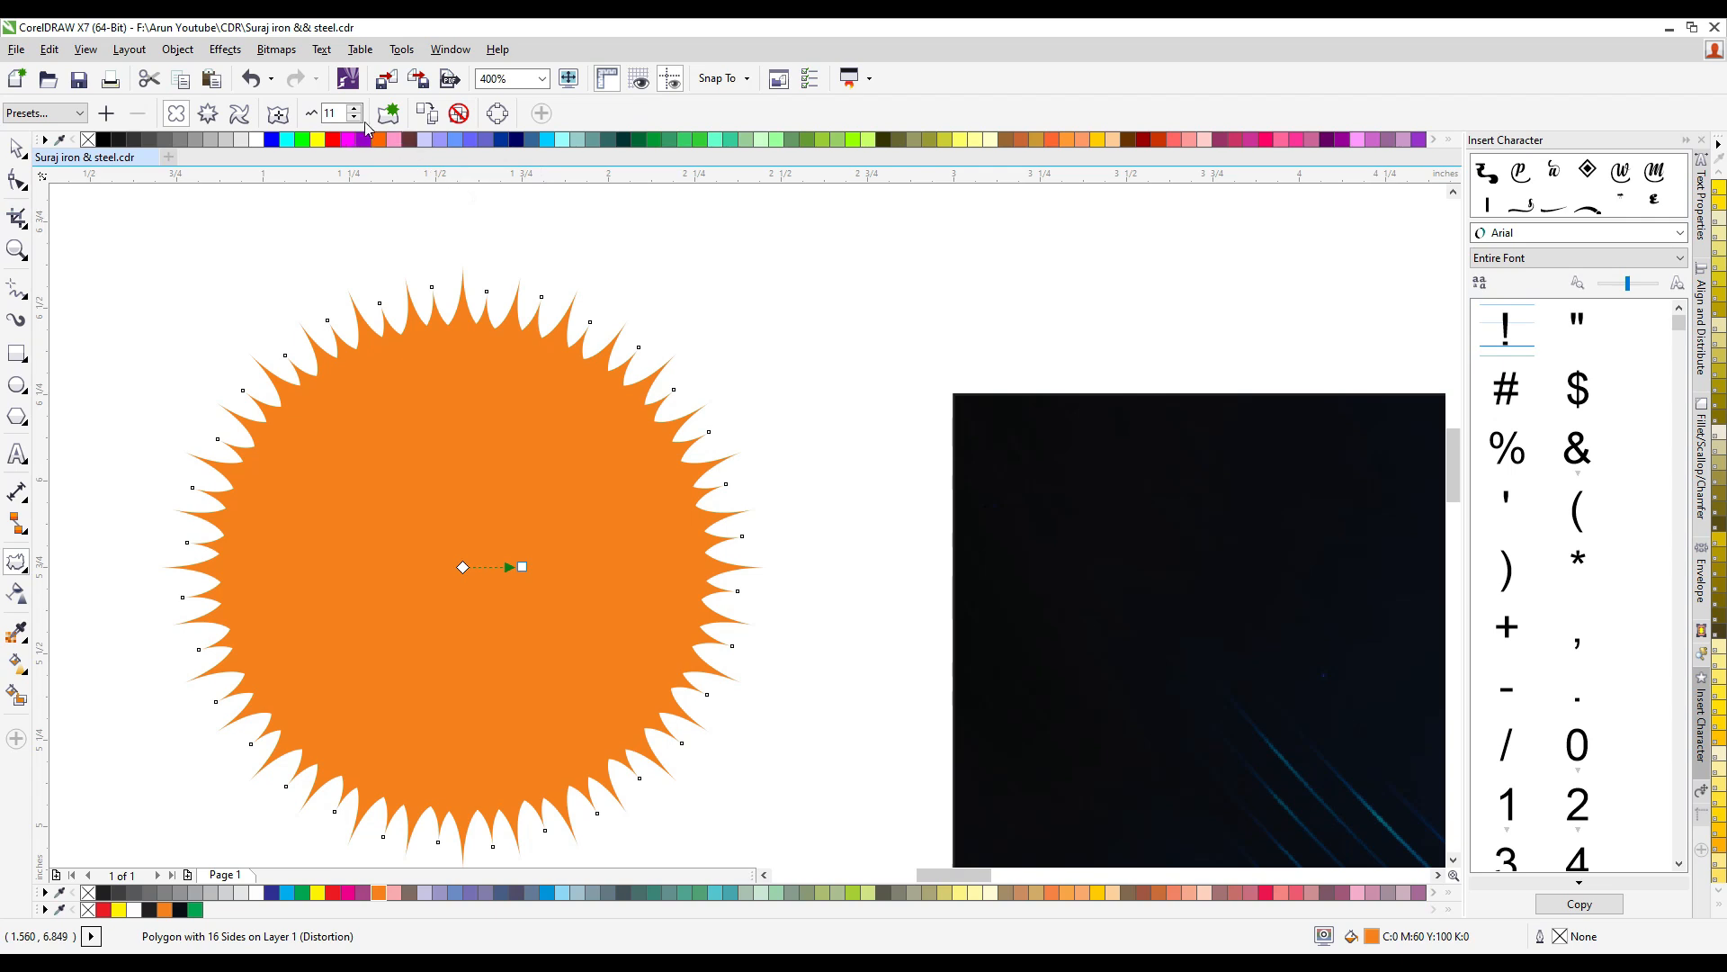
{"action": "left_click", "coordinate": [355, 109]}
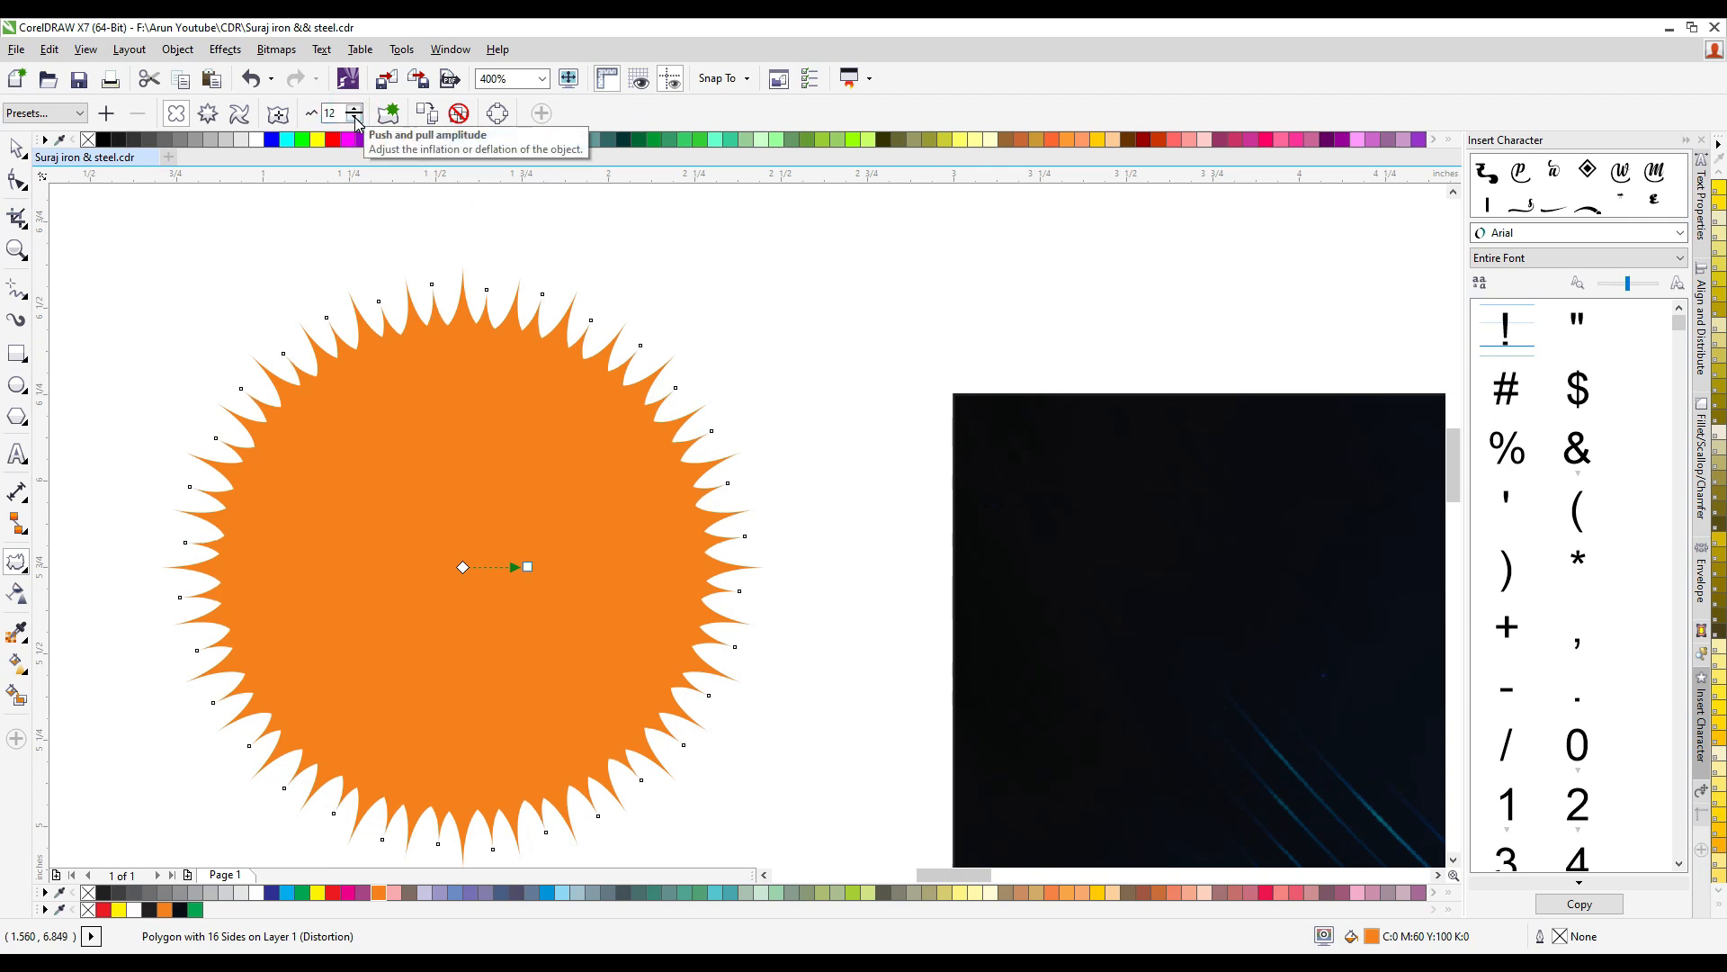
{"action": "left_click", "coordinate": [355, 117]}
{"action": "left_click", "coordinate": [356, 117]}
{"action": "left_click", "coordinate": [355, 117]}
{"action": "left_click", "coordinate": [356, 117]}
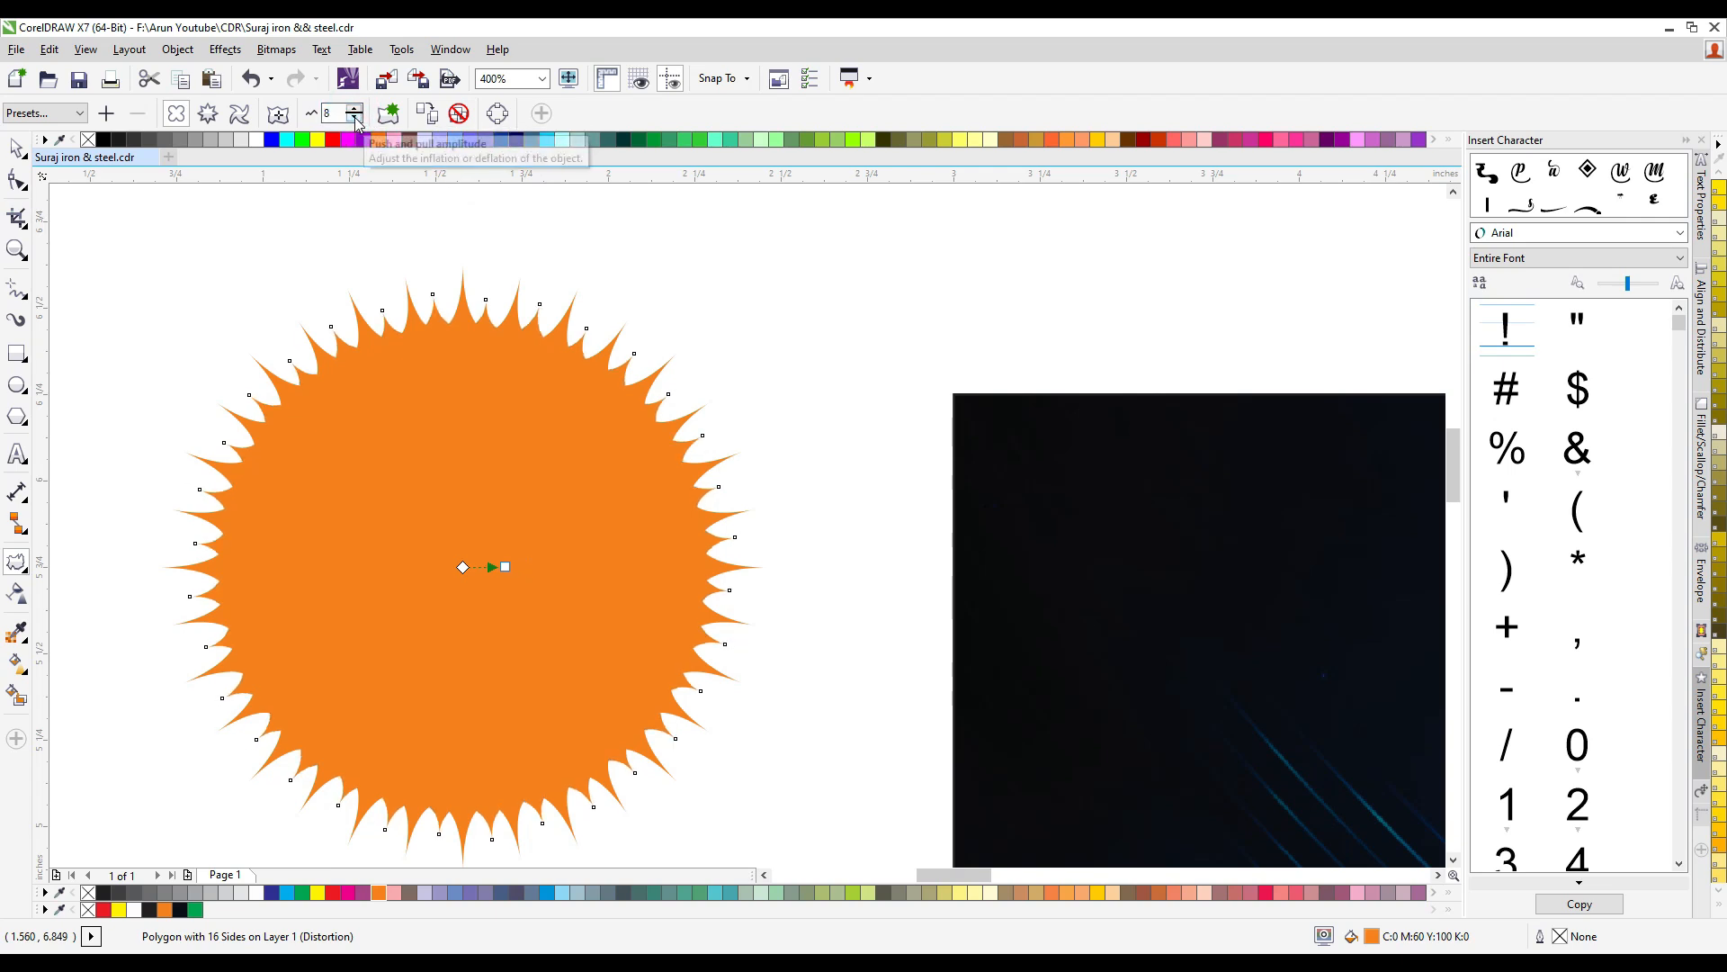
{"action": "left_click", "coordinate": [356, 109]}
{"action": "left_click", "coordinate": [355, 109]}
{"action": "left_click", "coordinate": [355, 109]}
{"action": "key", "text": "space"}
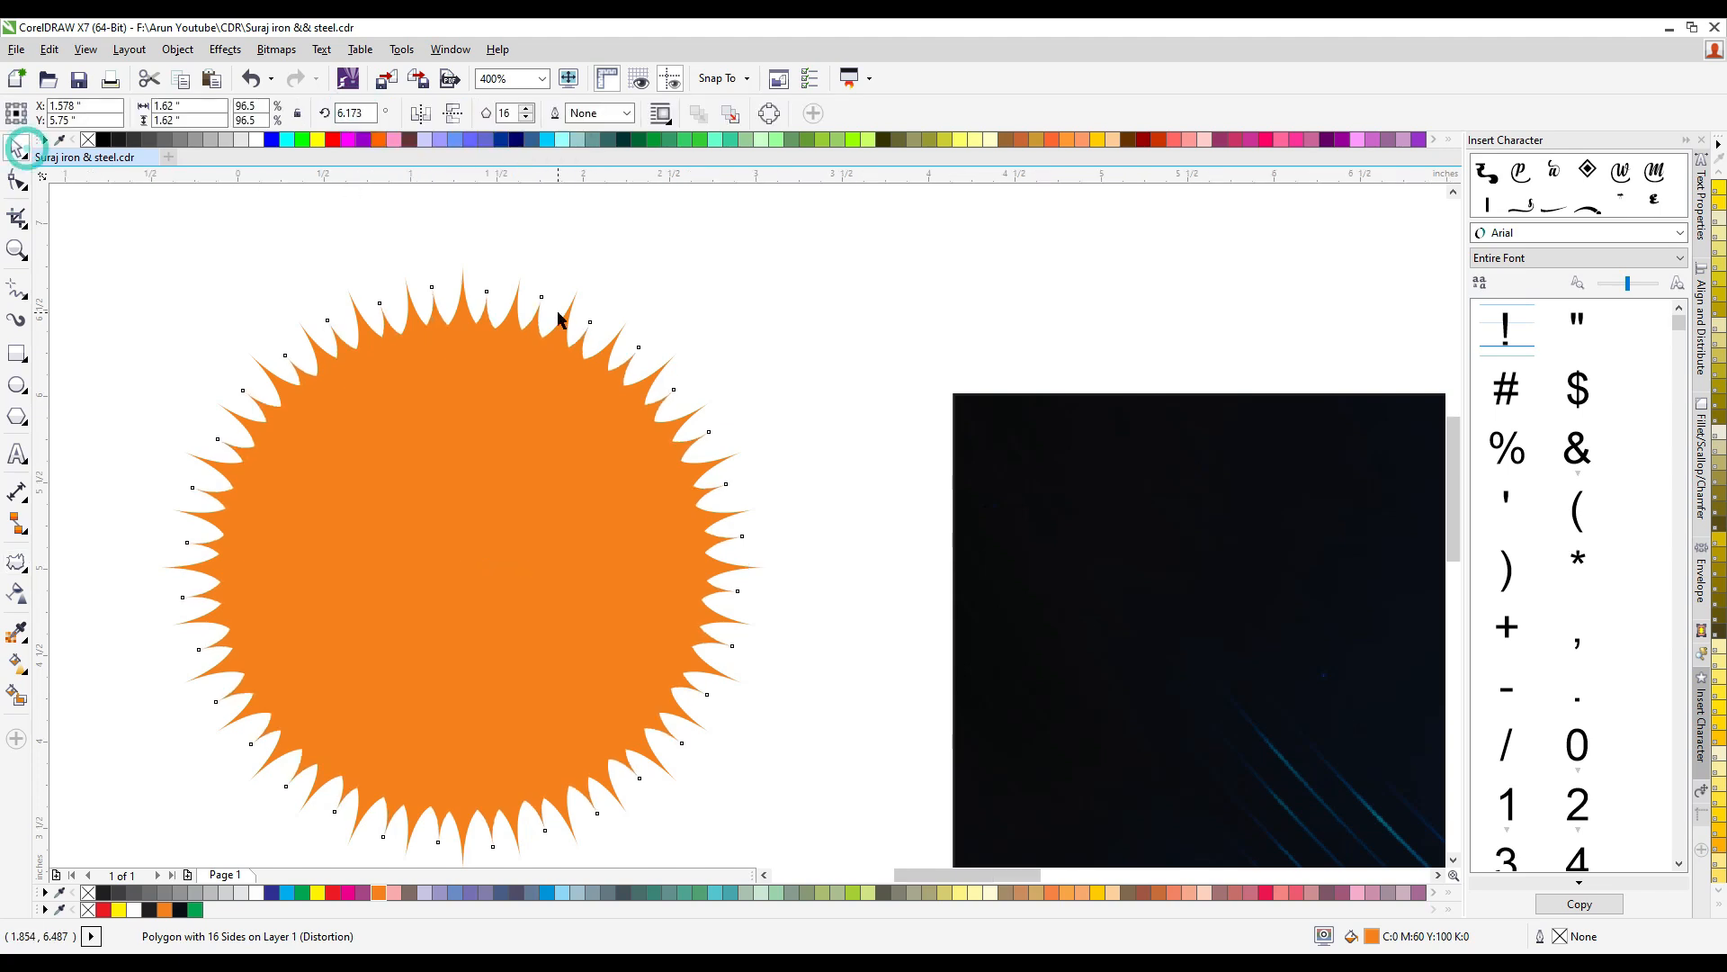
- Group the two sun shapes and squash the group to about 1.48 inches high
{"action": "scroll", "coordinate": [558, 315], "scroll_direction": "down", "scroll_amount": 1}
{"action": "left_click_drag", "start_coordinate": [276, 243], "coordinate": [705, 659]}
{"action": "key", "text": "ctrl+g"}
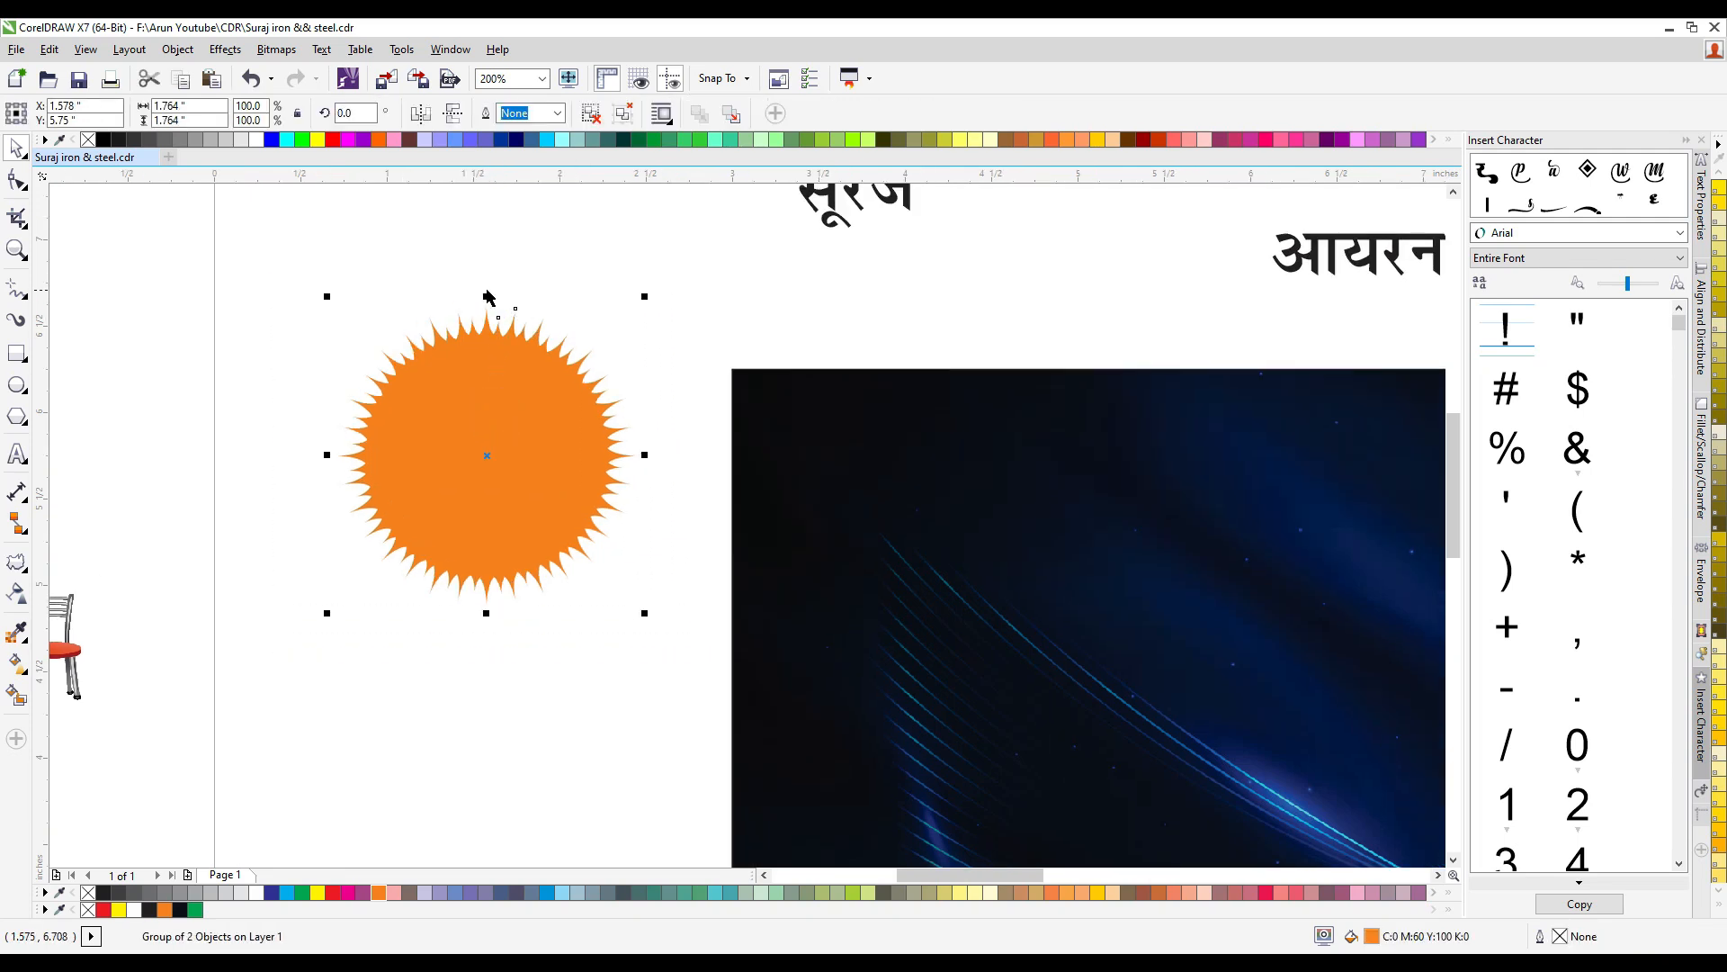
{"action": "left_click_drag", "start_coordinate": [488, 295], "coordinate": [495, 344]}
{"action": "left_click", "coordinate": [522, 298]}
{"action": "left_click", "coordinate": [501, 478]}
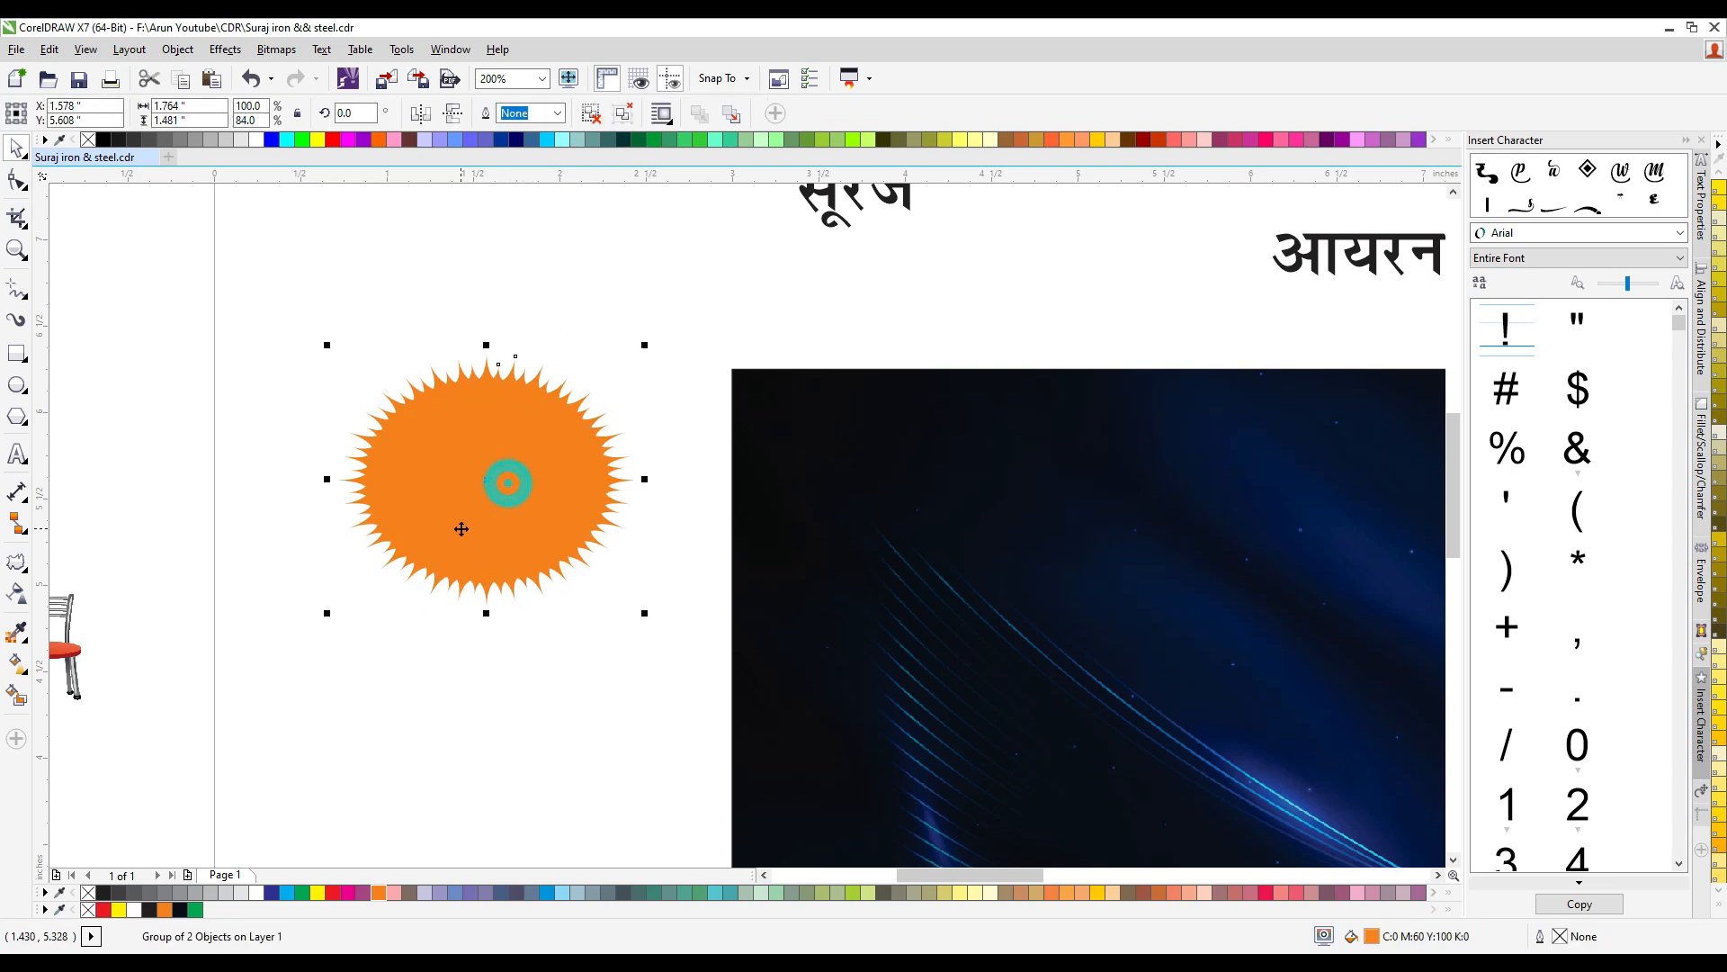
- Apply a linear gradient to the sun group, from orange near the lower middle to yellow at the top
{"action": "scroll", "coordinate": [477, 538], "scroll_direction": "up", "scroll_amount": 1}
{"action": "key", "text": "g"}
{"action": "left_click_drag", "start_coordinate": [524, 562], "coordinate": [449, 235]}
{"action": "left_click", "coordinate": [319, 892]}
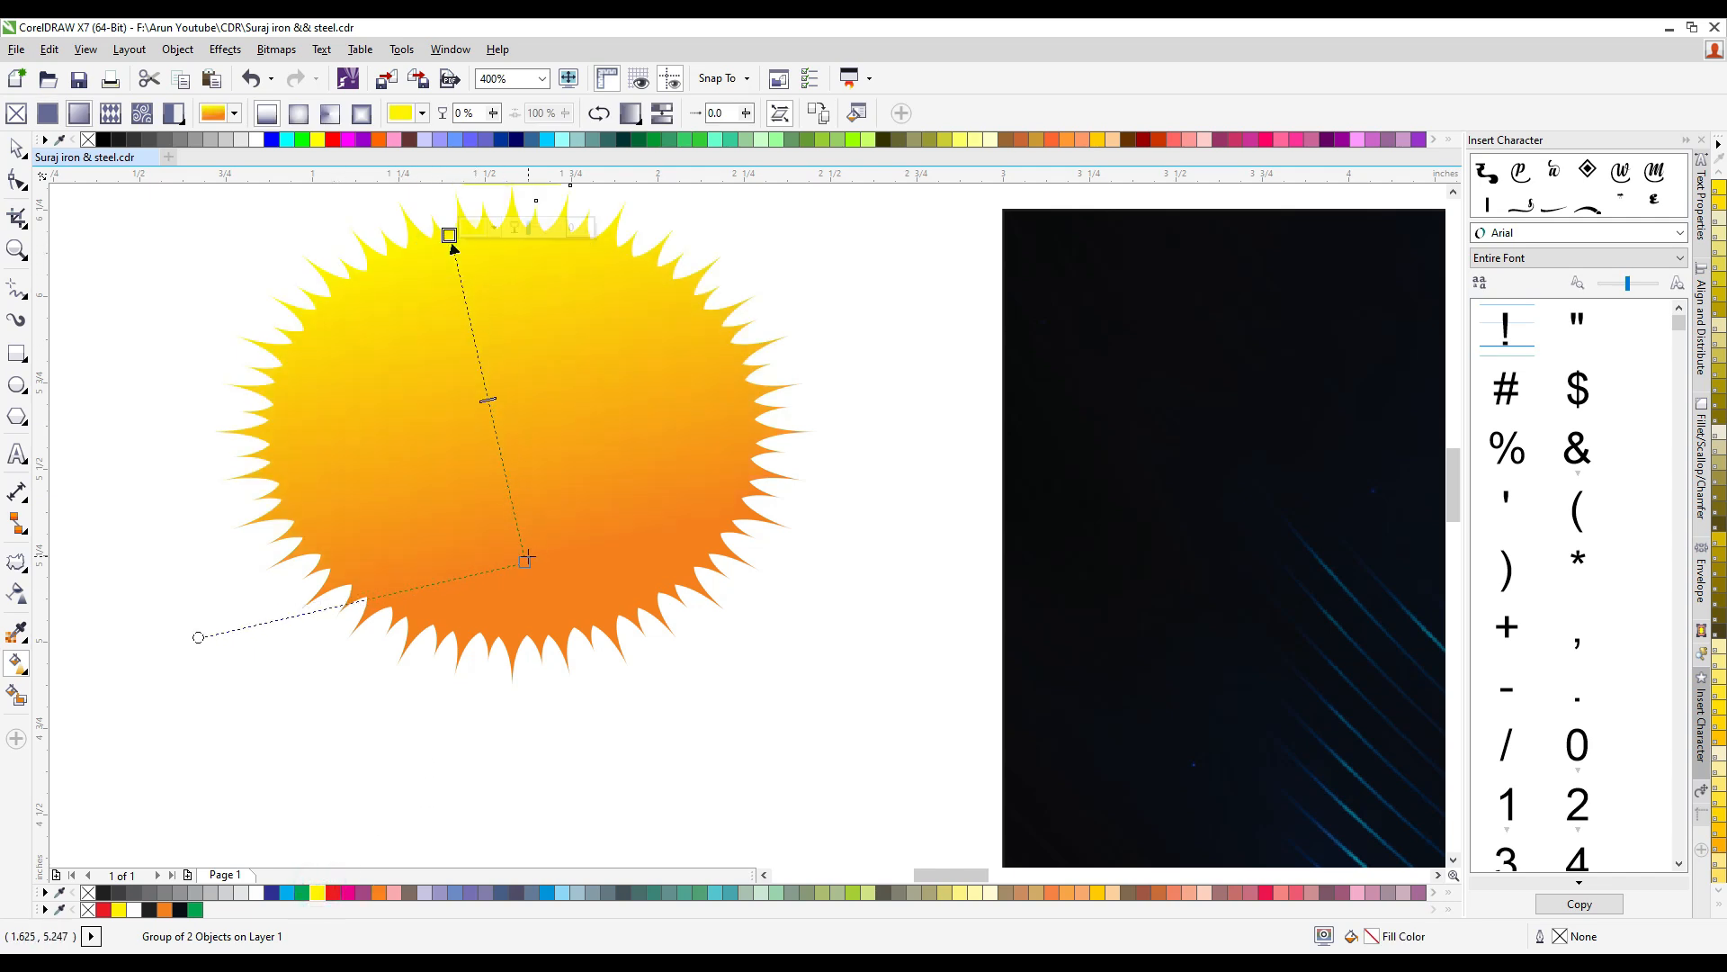
{"action": "key", "text": "space"}
- Move the sun group onto the upper-left part of the dark blue banner
{"action": "scroll", "coordinate": [600, 445], "scroll_direction": "down", "scroll_amount": 1}
{"action": "left_click", "coordinate": [347, 343]}
{"action": "scroll", "coordinate": [283, 329], "scroll_direction": "down", "scroll_amount": 1}
{"action": "left_click_drag", "start_coordinate": [407, 391], "coordinate": [633, 417]}
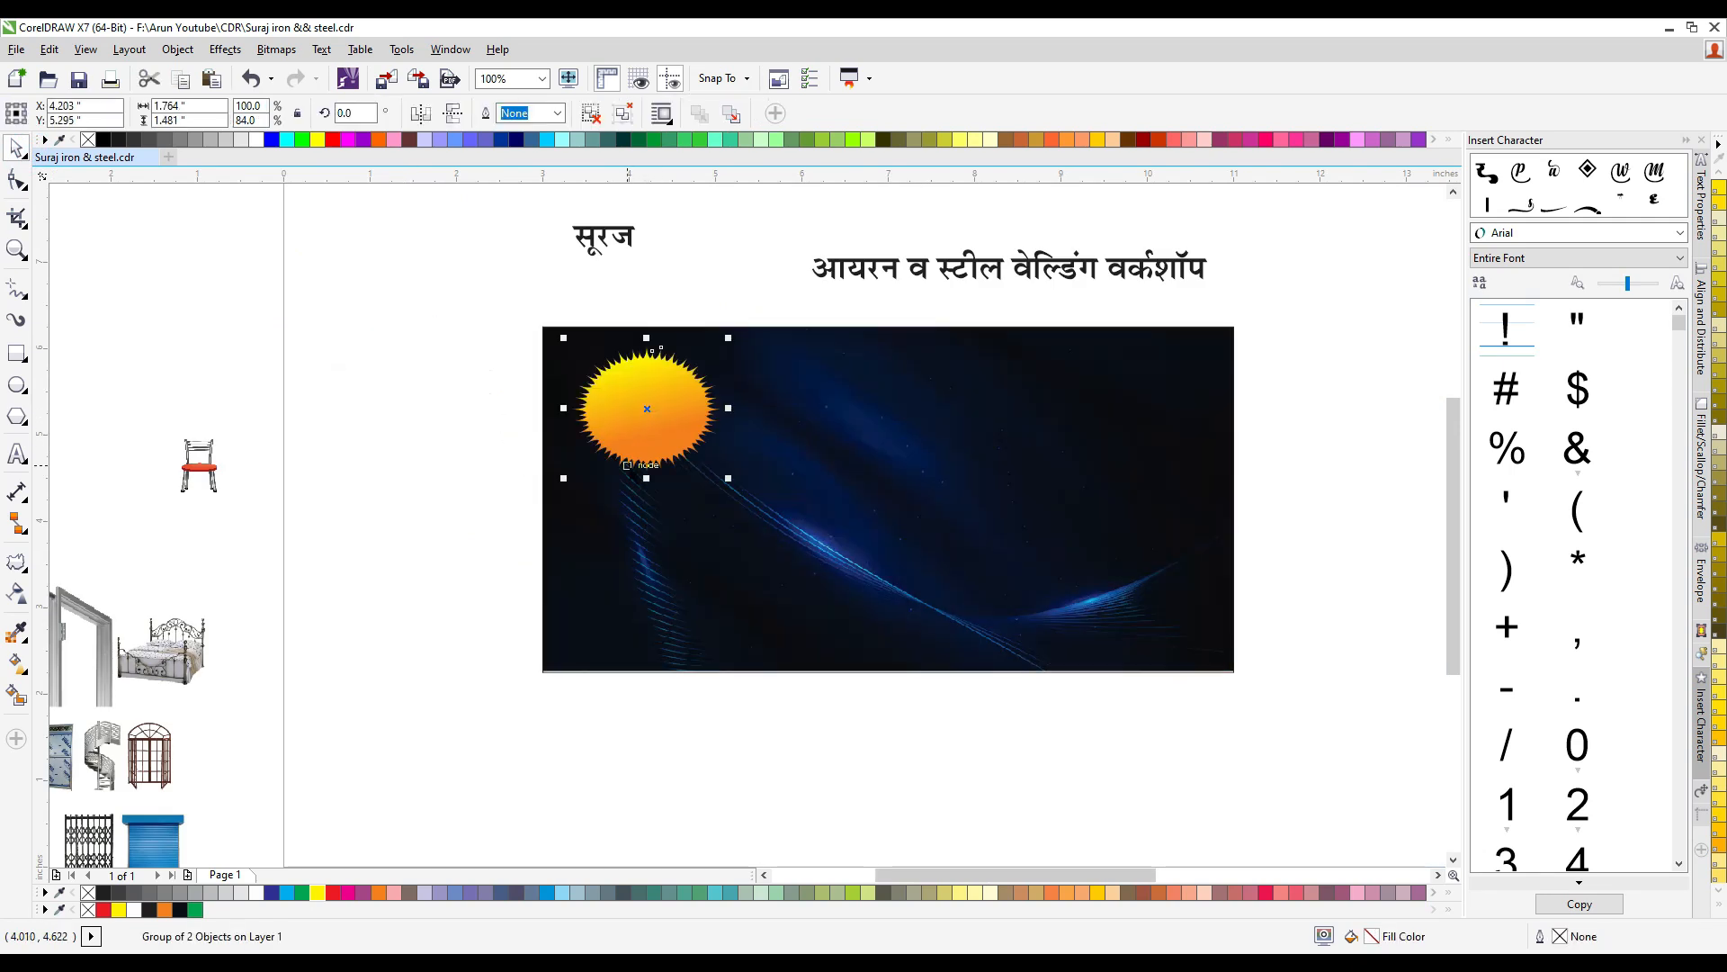
- Flatten and widen the sun group on the banner into a horizontal oval, and scale it down slightly
{"action": "scroll", "coordinate": [630, 466], "scroll_direction": "up", "scroll_amount": 1}
{"action": "left_click_drag", "start_coordinate": [663, 486], "coordinate": [663, 441]}
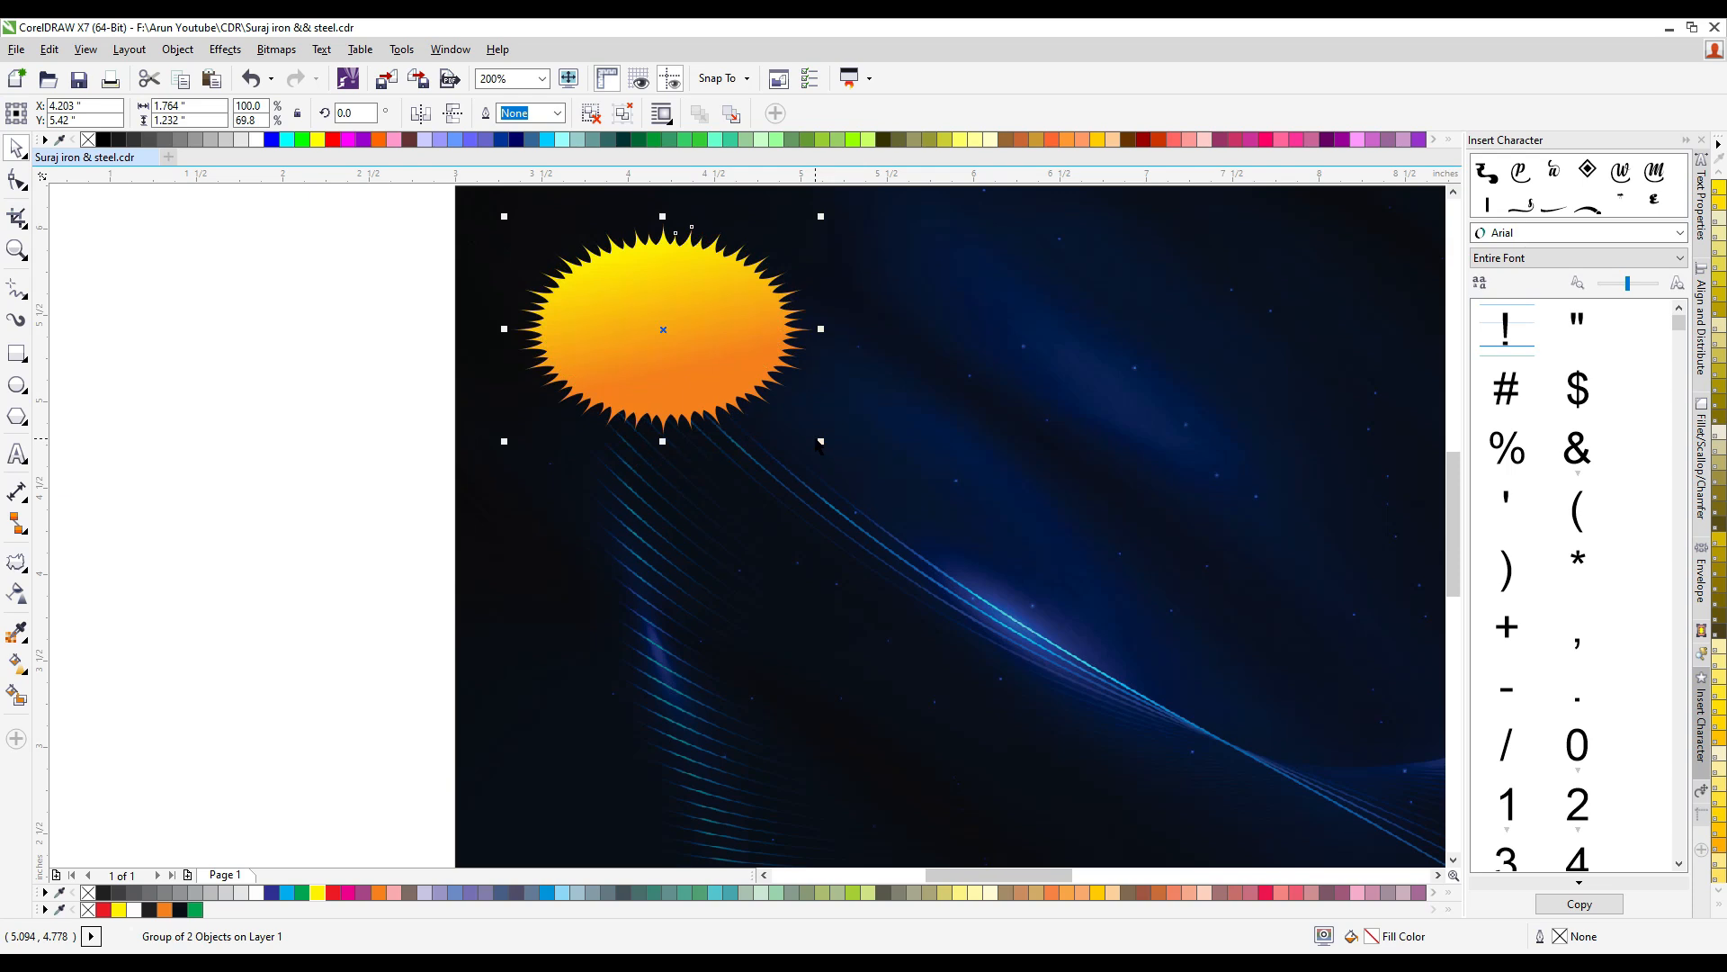
{"action": "left_click_drag", "start_coordinate": [818, 439], "coordinate": [845, 459]}
{"action": "scroll", "coordinate": [845, 460], "scroll_direction": "down", "scroll_amount": 1}
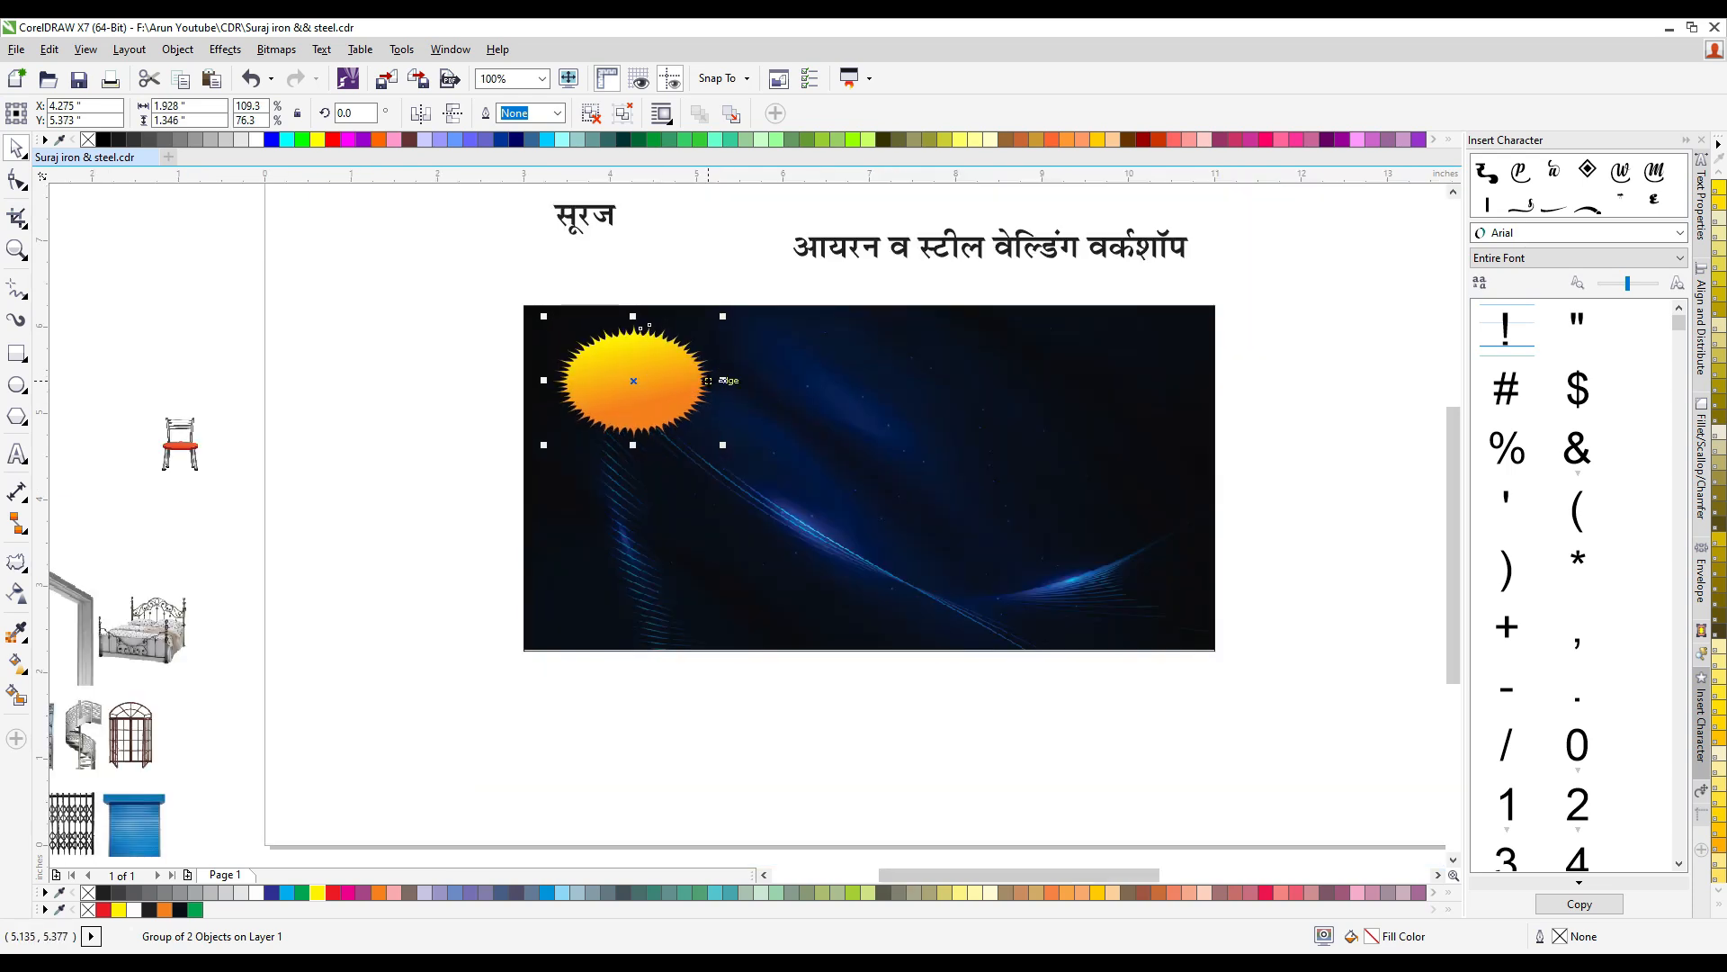
{"action": "scroll", "coordinate": [724, 383], "scroll_direction": "up", "scroll_amount": 1}
{"action": "left_click_drag", "start_coordinate": [728, 381], "coordinate": [764, 385]}
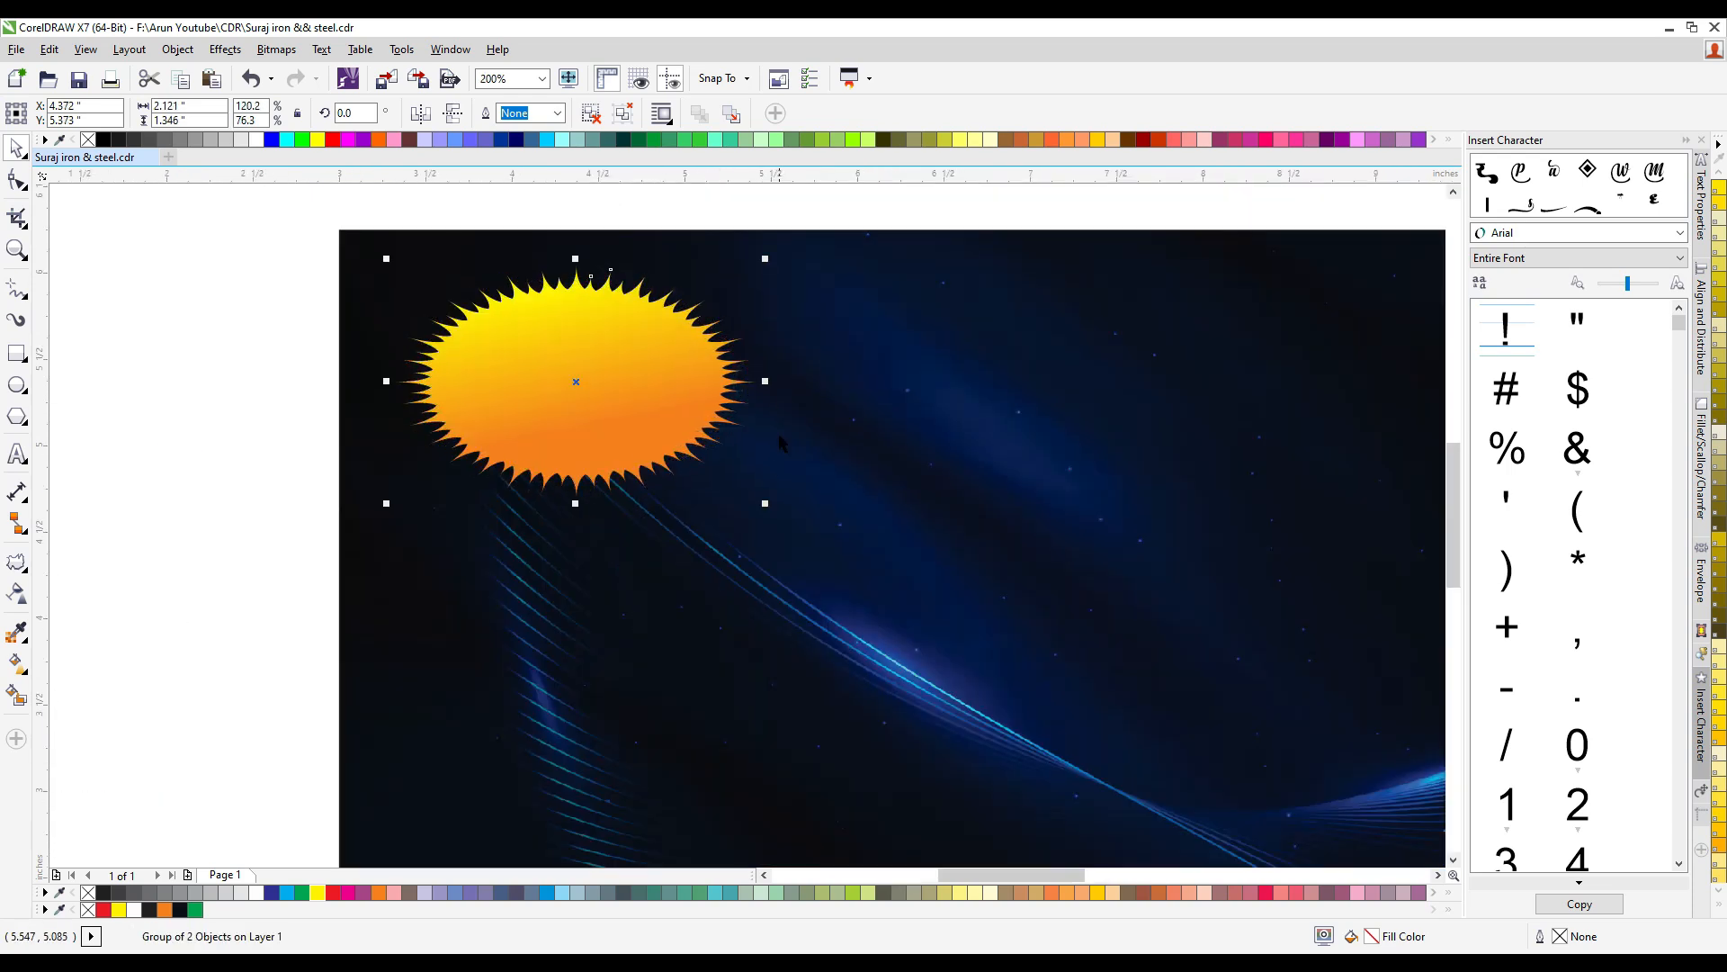
{"action": "left_click_drag", "start_coordinate": [763, 502], "coordinate": [730, 483]}
{"action": "scroll", "coordinate": [598, 300], "scroll_direction": "down", "scroll_amount": 1}
- Change the font of the separate word "सूरज" above the banner to RAJ 117
{"action": "scroll", "coordinate": [518, 241], "scroll_direction": "up", "scroll_amount": 1}
{"action": "left_click", "coordinate": [502, 236]}
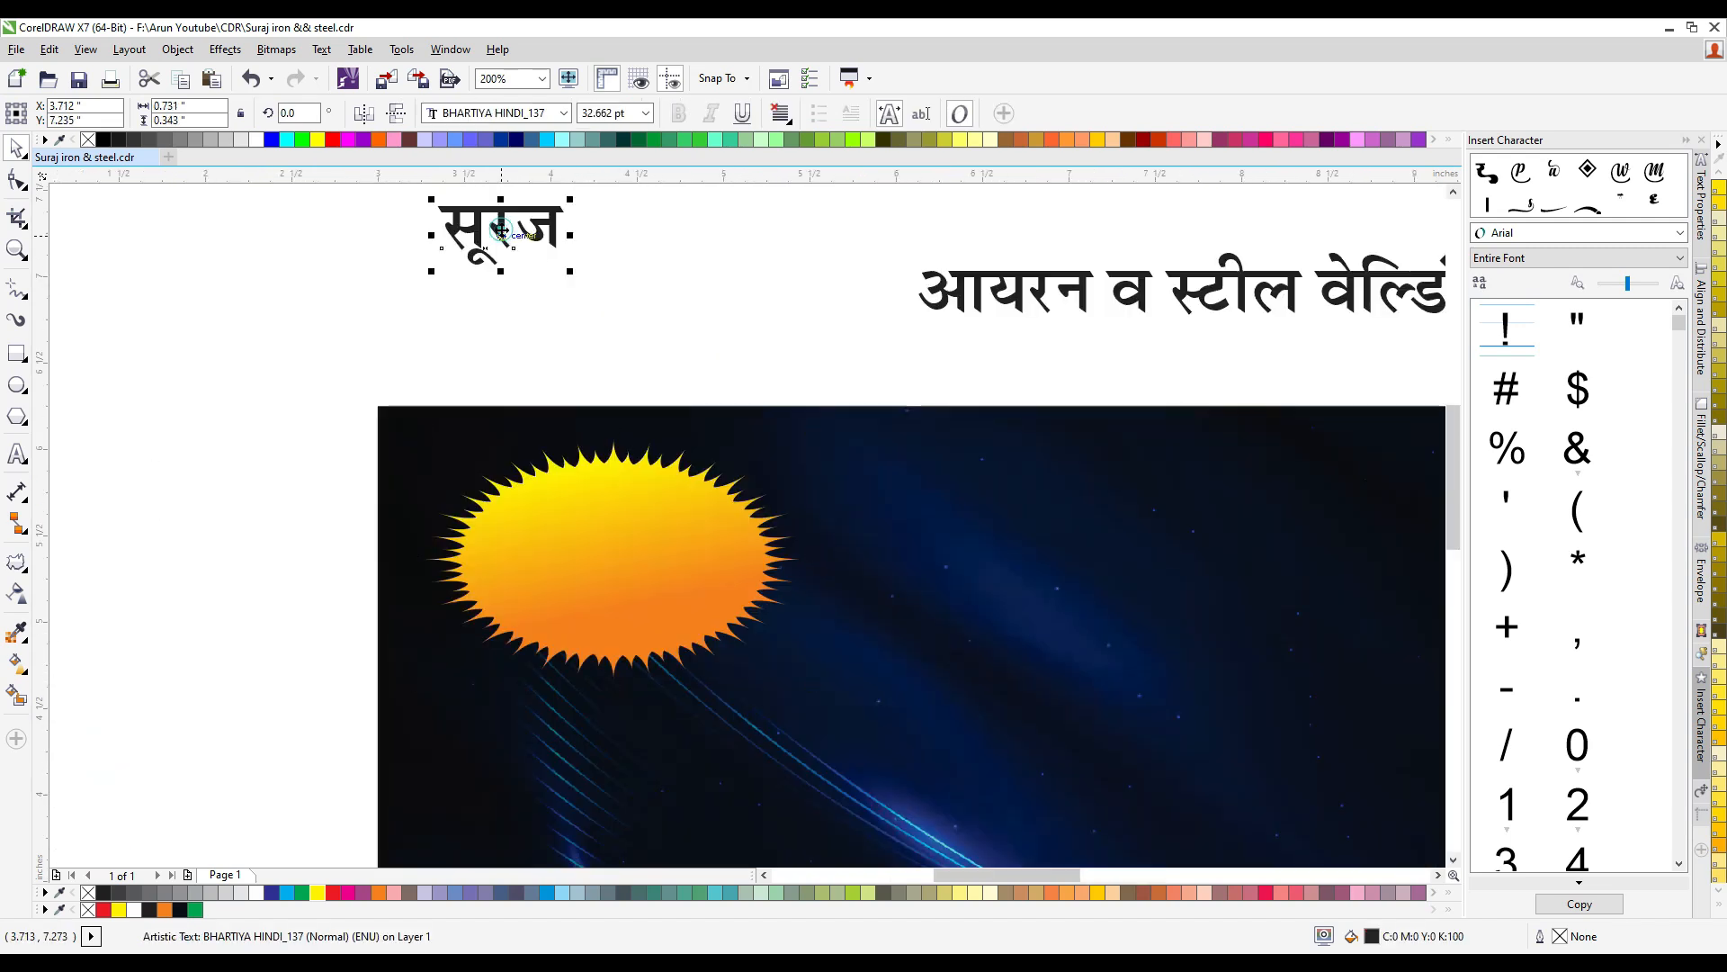
{"action": "left_click", "coordinate": [563, 113]}
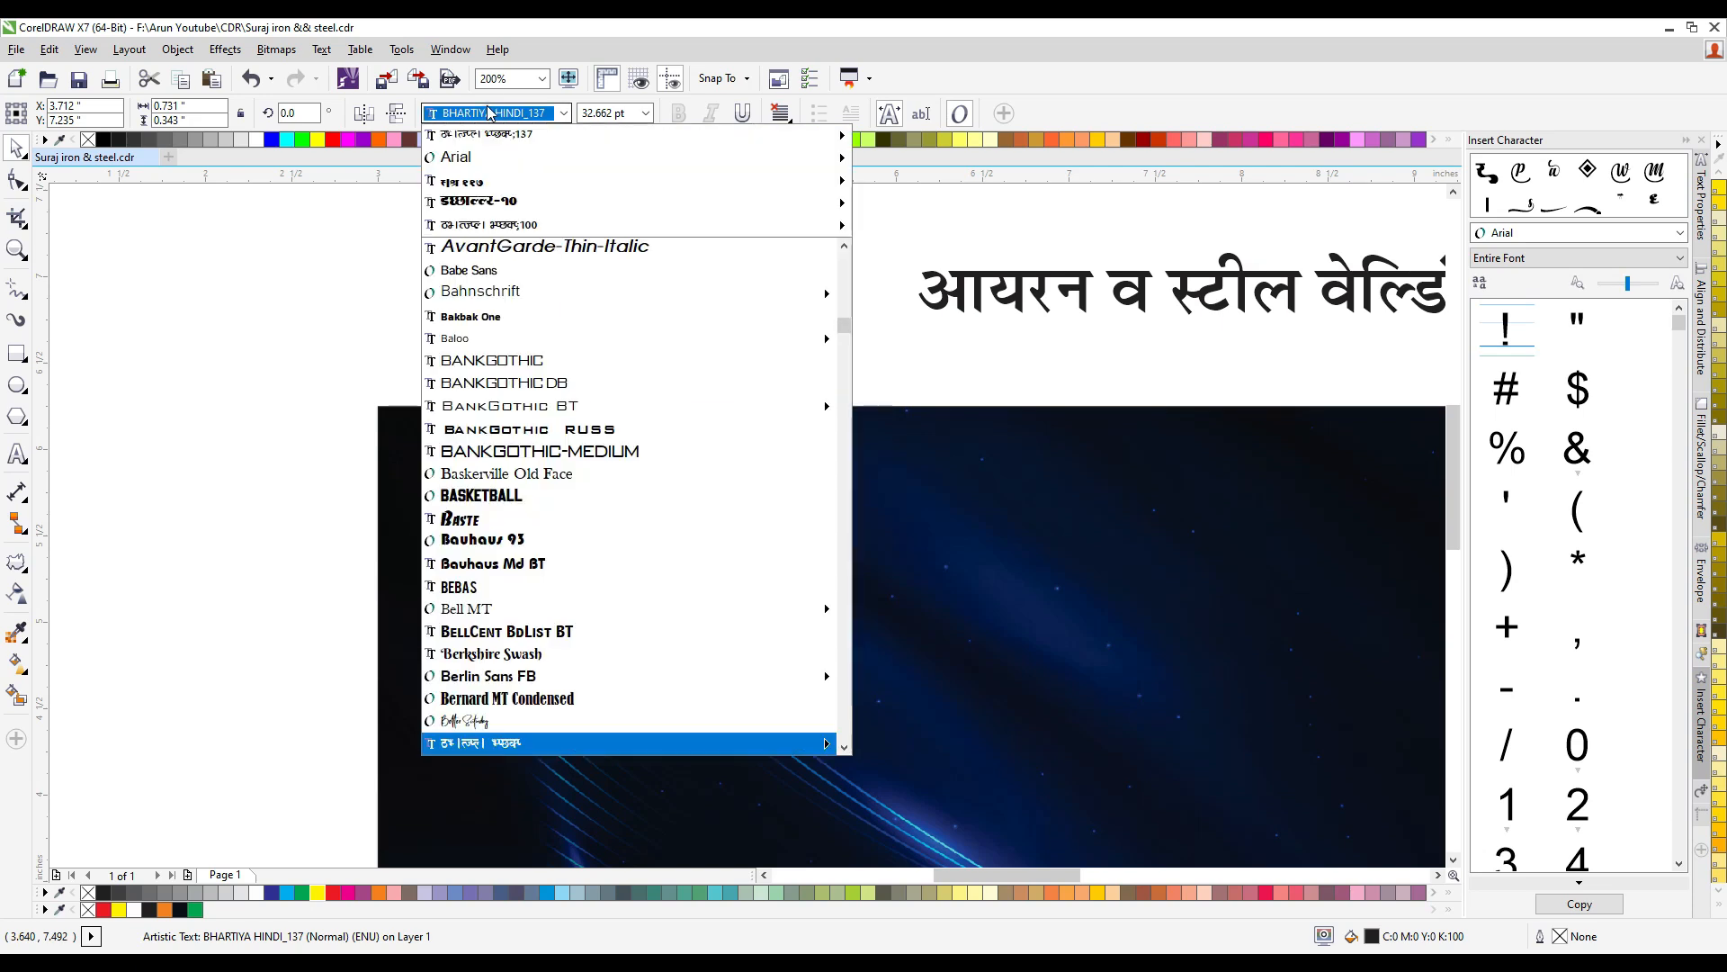
{"action": "left_click", "coordinate": [466, 183]}
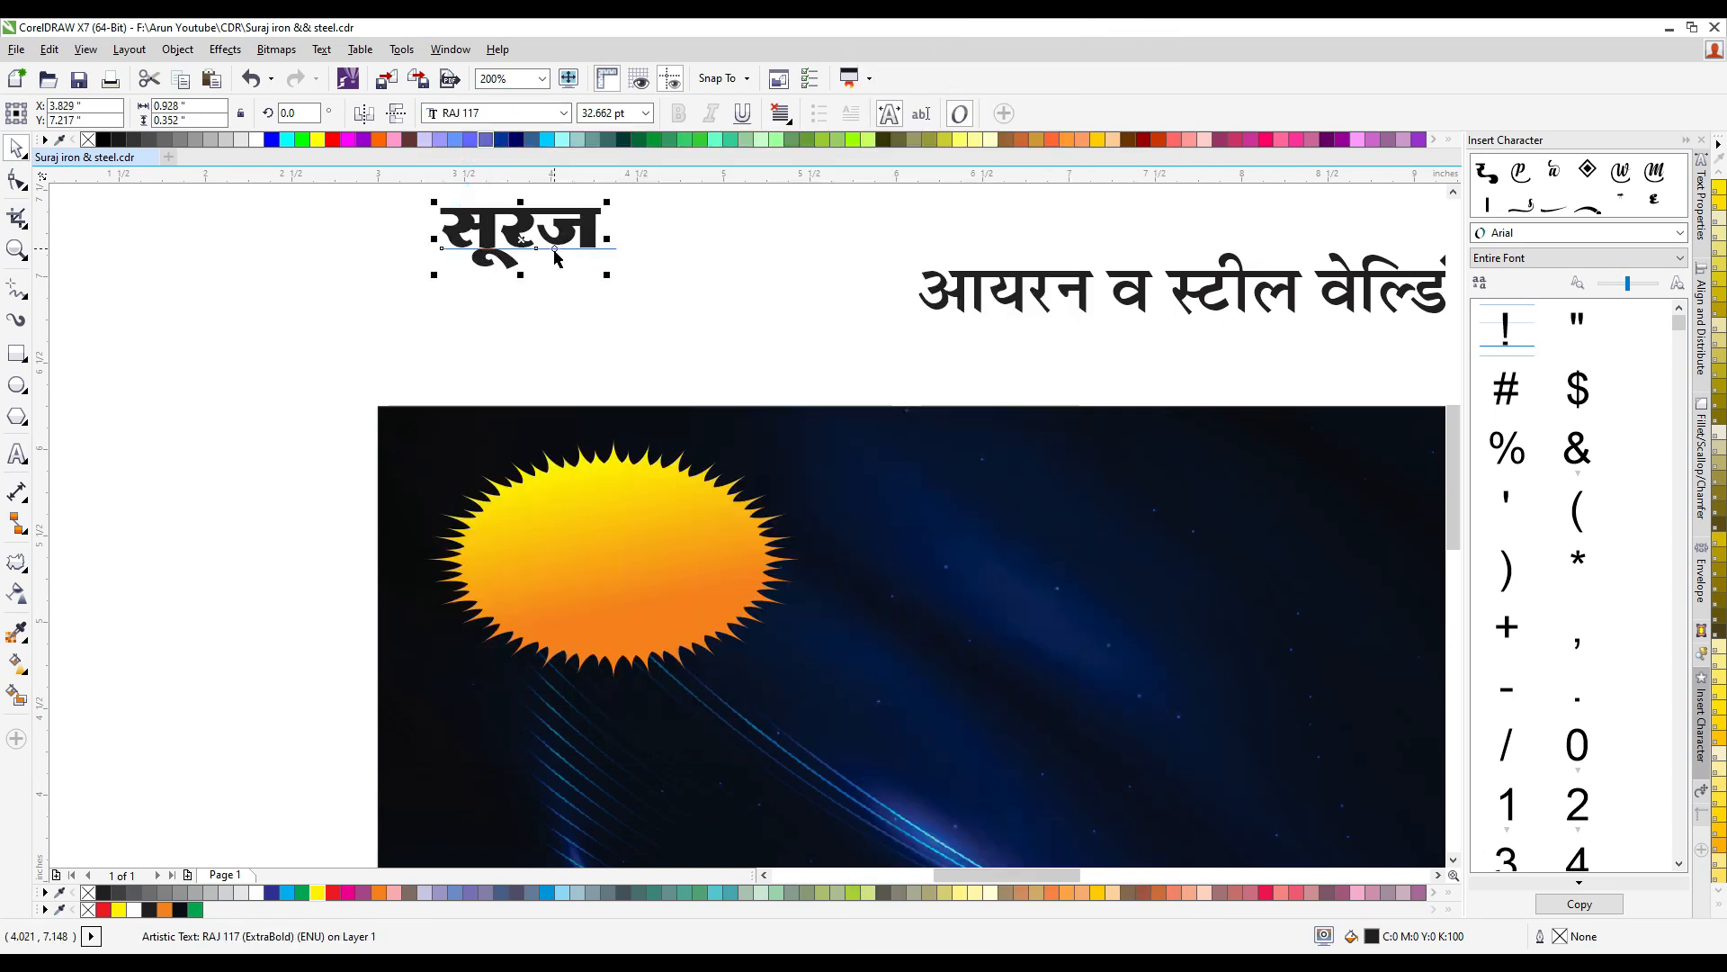
- Place the word "सूरज" on the sun at about 46.2 pt and center it horizontally on the sun
{"action": "left_click", "coordinate": [684, 259]}
{"action": "left_click", "coordinate": [551, 247]}
{"action": "left_click_drag", "start_coordinate": [567, 234], "coordinate": [719, 624]}
{"action": "left_click", "coordinate": [681, 627], "text": "shift"}
{"action": "key", "text": "c"}
{"action": "left_click", "coordinate": [681, 627], "text": "shift"}
- Give the word "सूरज" a 3 pt white outline
{"action": "scroll", "coordinate": [735, 625], "scroll_direction": "up", "scroll_amount": 1}
{"action": "key", "text": "F12"}
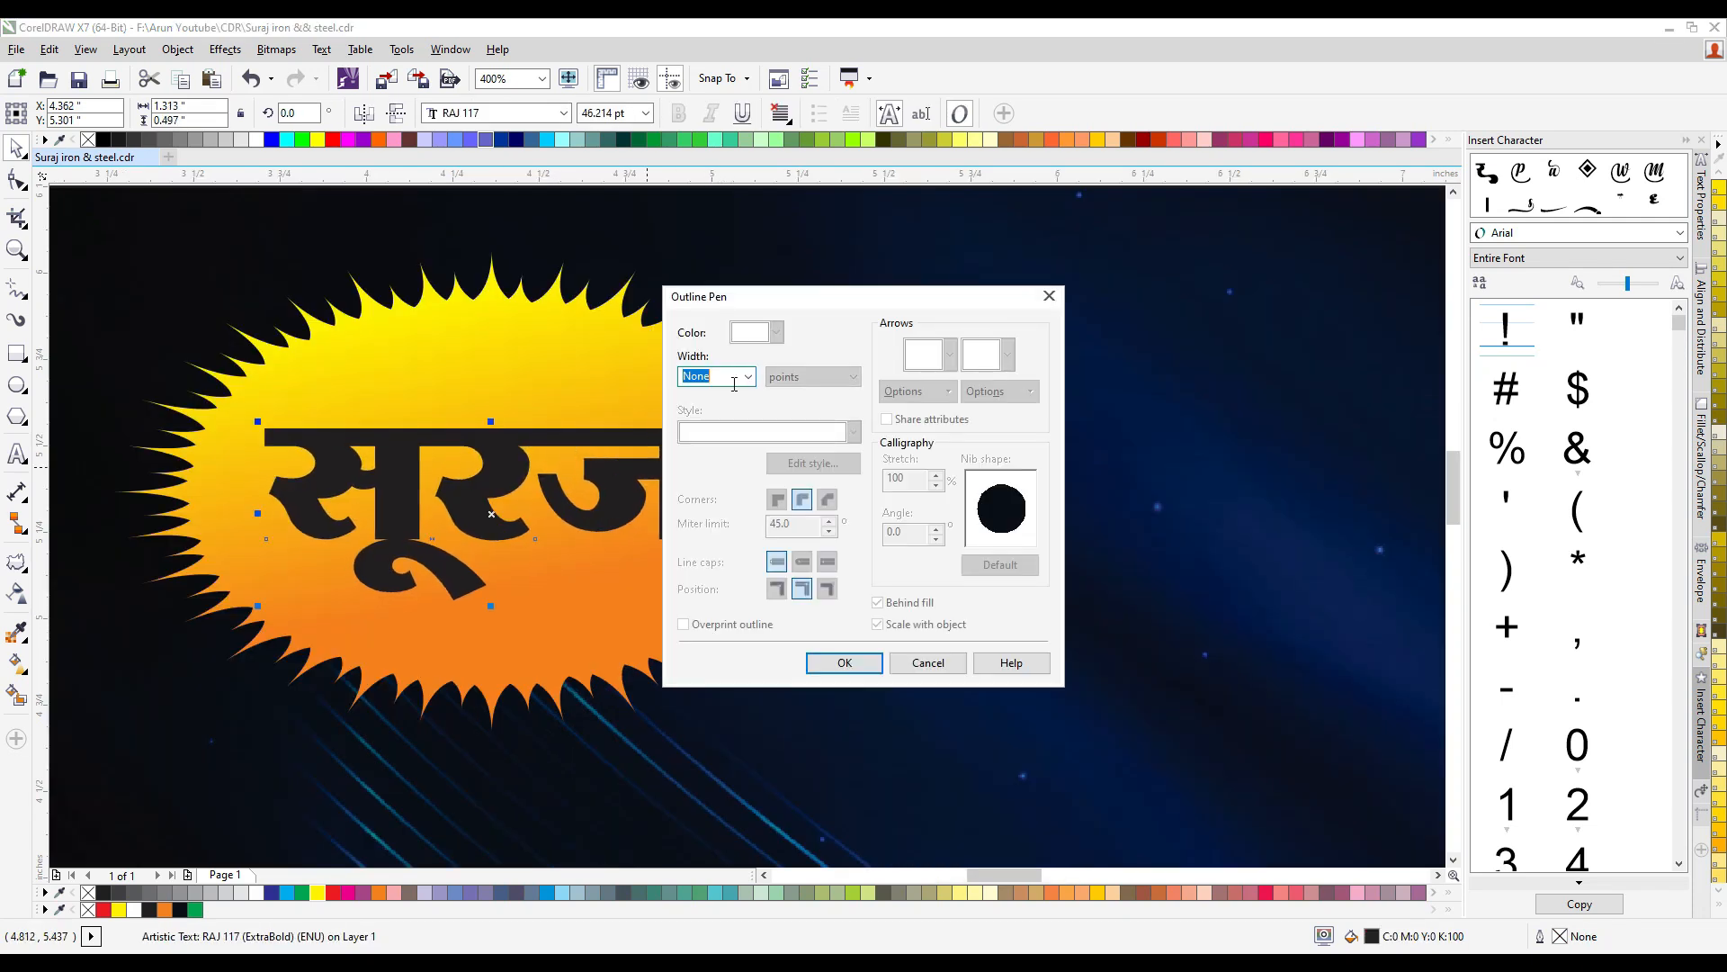
{"action": "left_click", "coordinate": [748, 376]}
{"action": "left_click", "coordinate": [711, 491]}
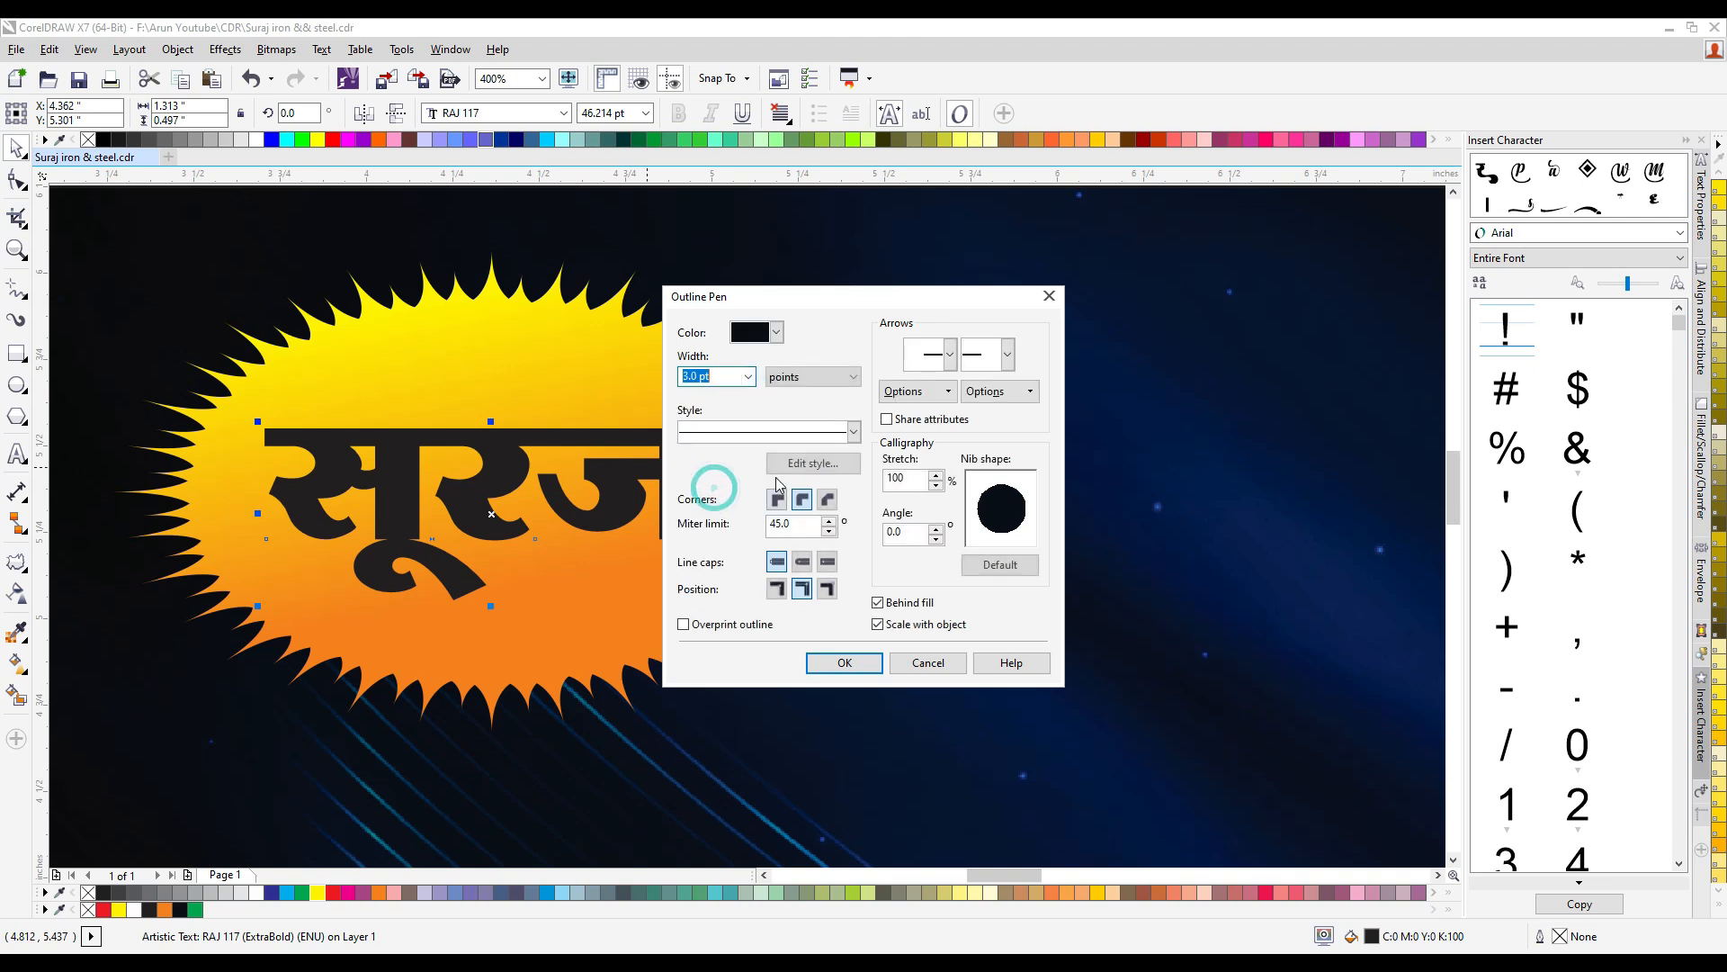
{"action": "left_click", "coordinate": [844, 663]}
{"action": "right_click", "coordinate": [258, 893]}
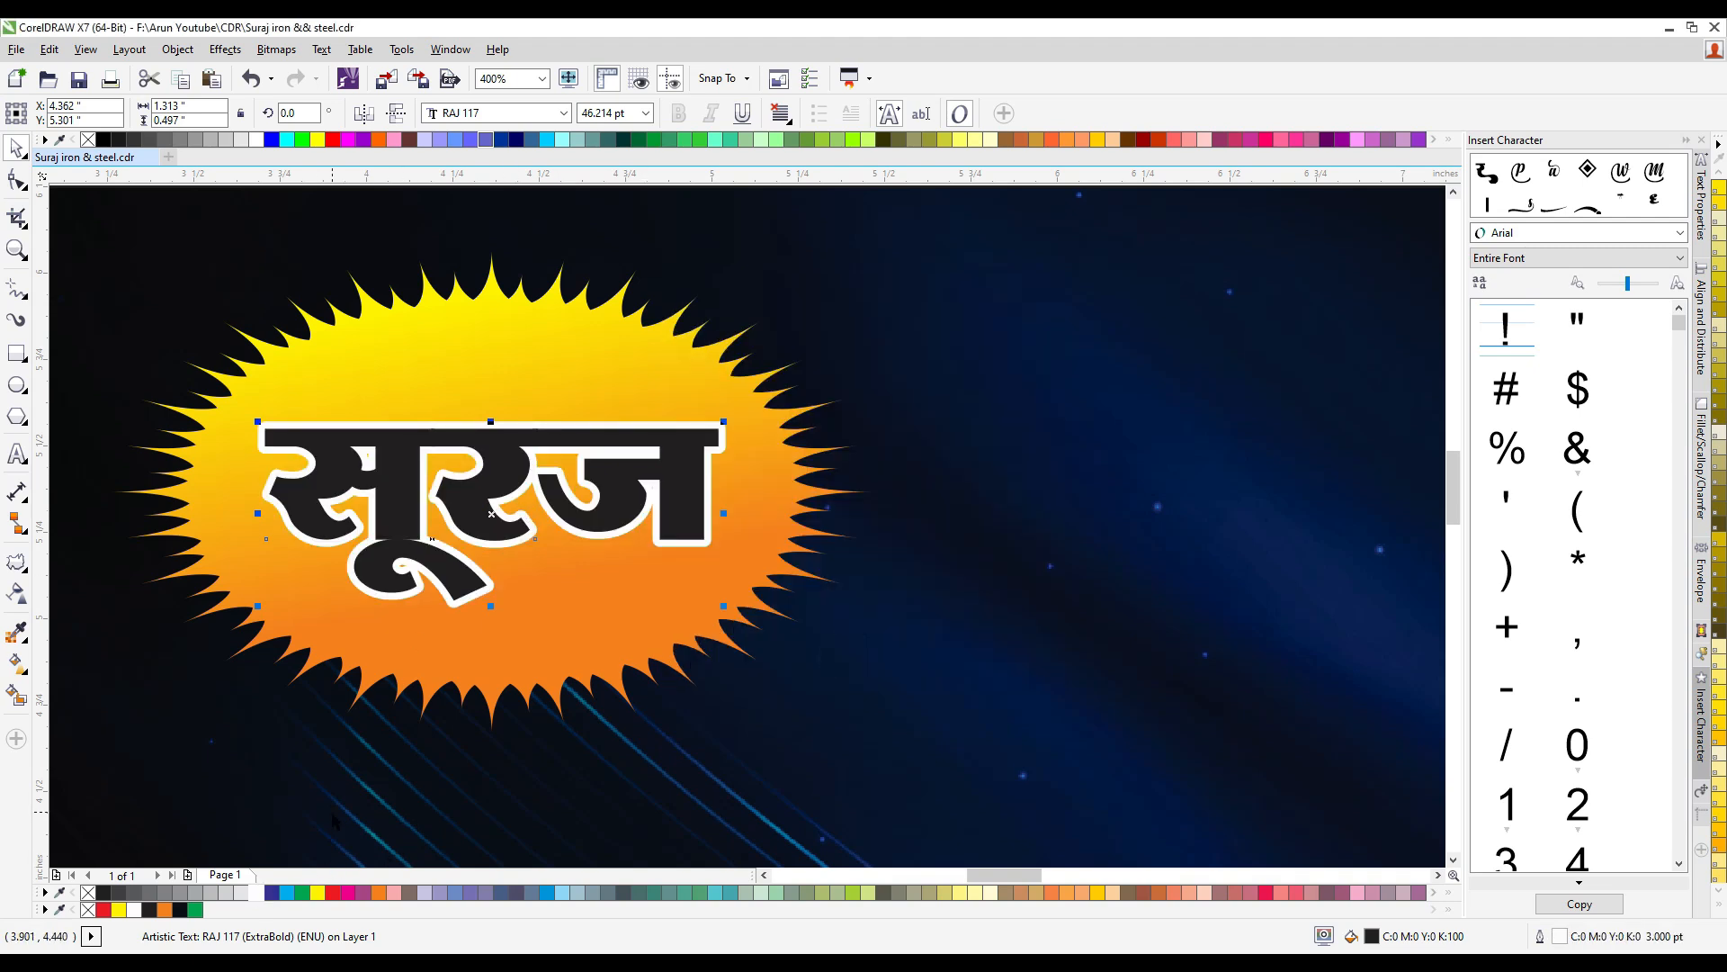
- Fill "सूरज" with a vertical gradient from red down to dark red (C31 M100 Y100 K47)
{"action": "left_click", "coordinate": [333, 892]}
{"action": "key", "text": "g"}
{"action": "scroll", "coordinate": [494, 539], "scroll_direction": "up", "scroll_amount": 1}
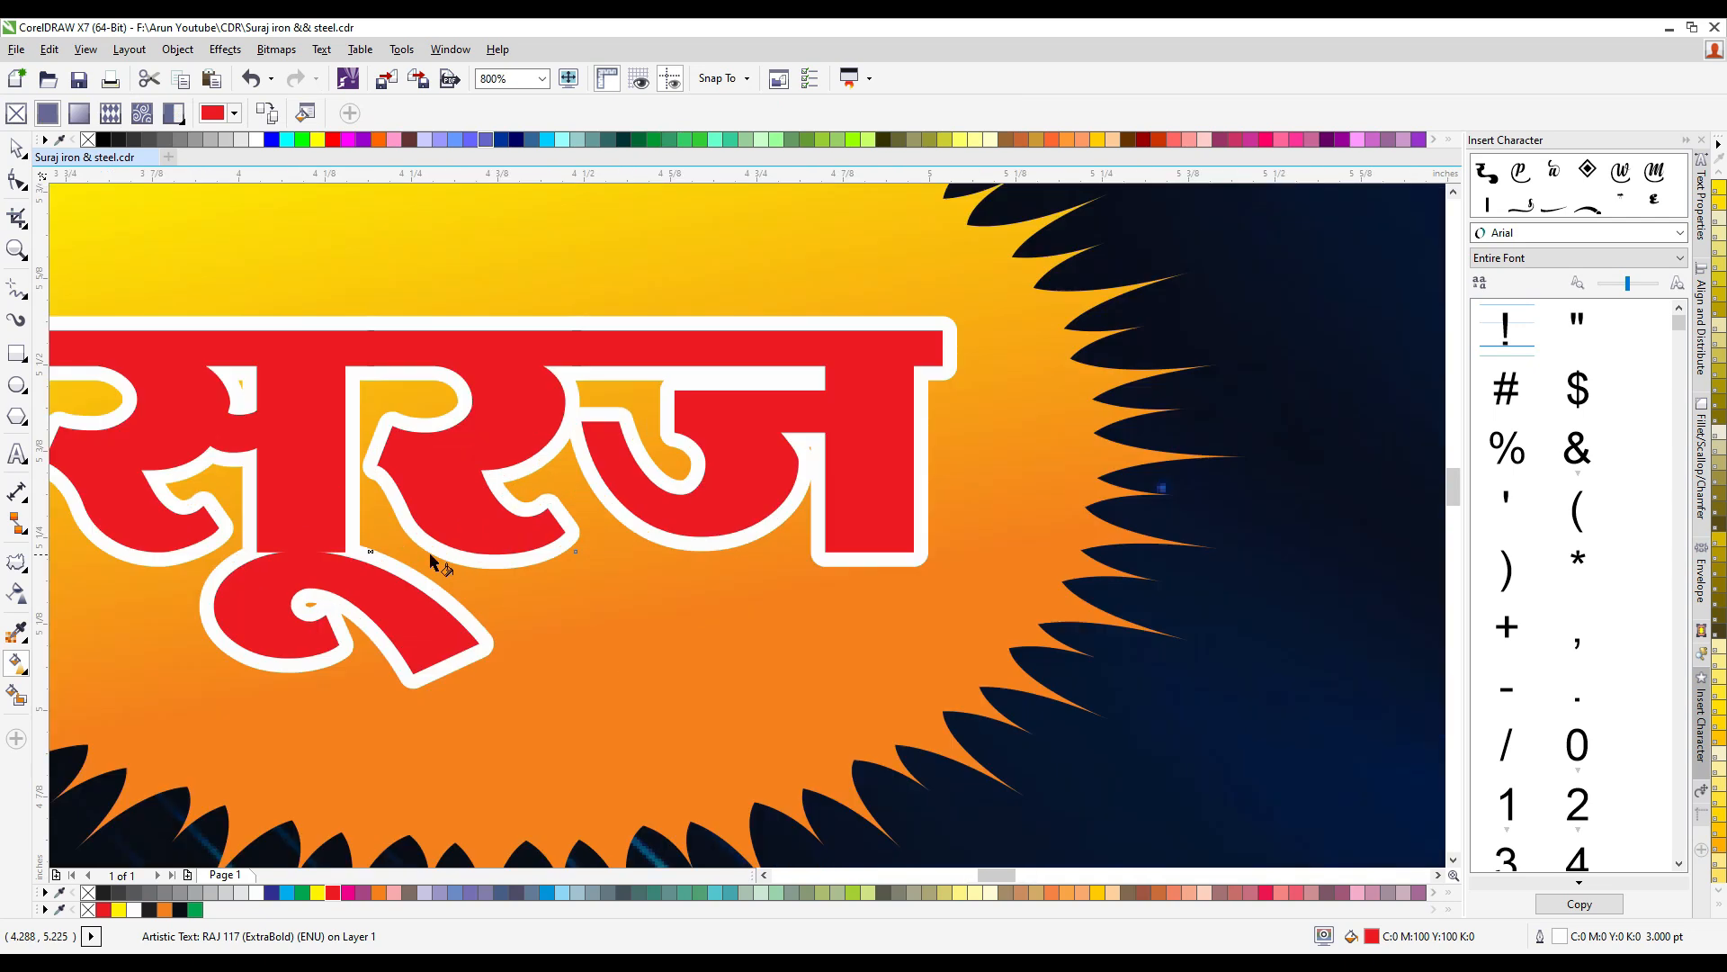
{"action": "left_click_drag", "start_coordinate": [455, 488], "coordinate": [455, 550]}
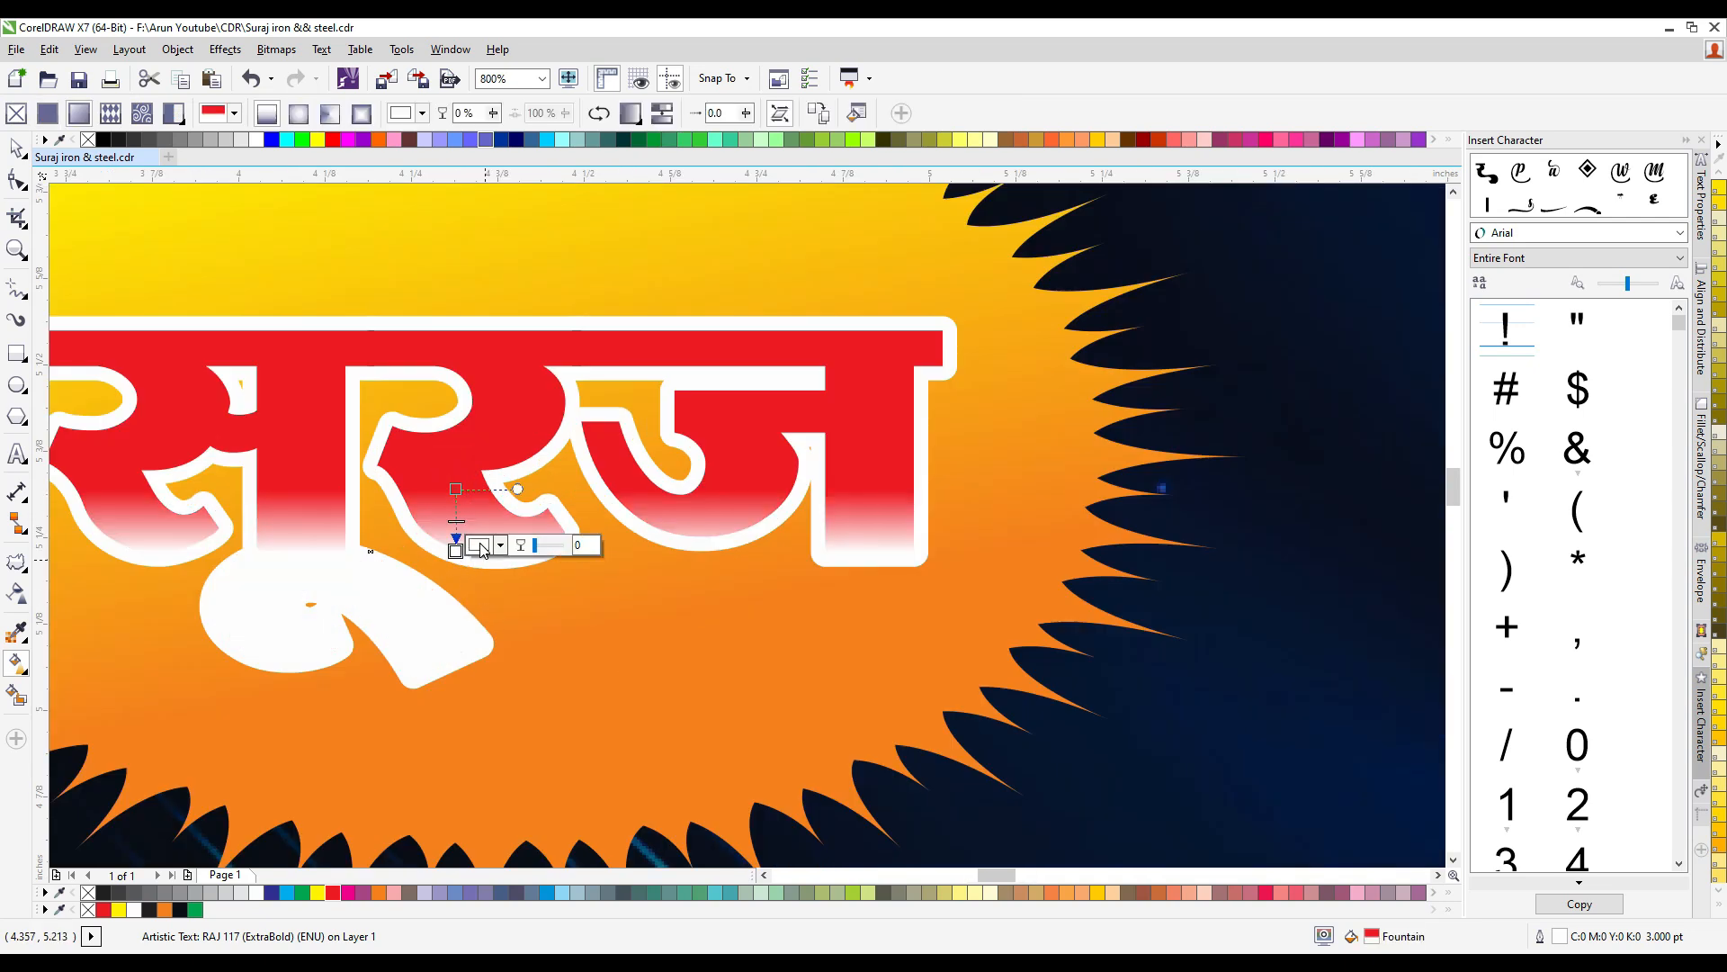
{"action": "left_click", "coordinate": [479, 544]}
{"action": "left_click", "coordinate": [578, 679]}
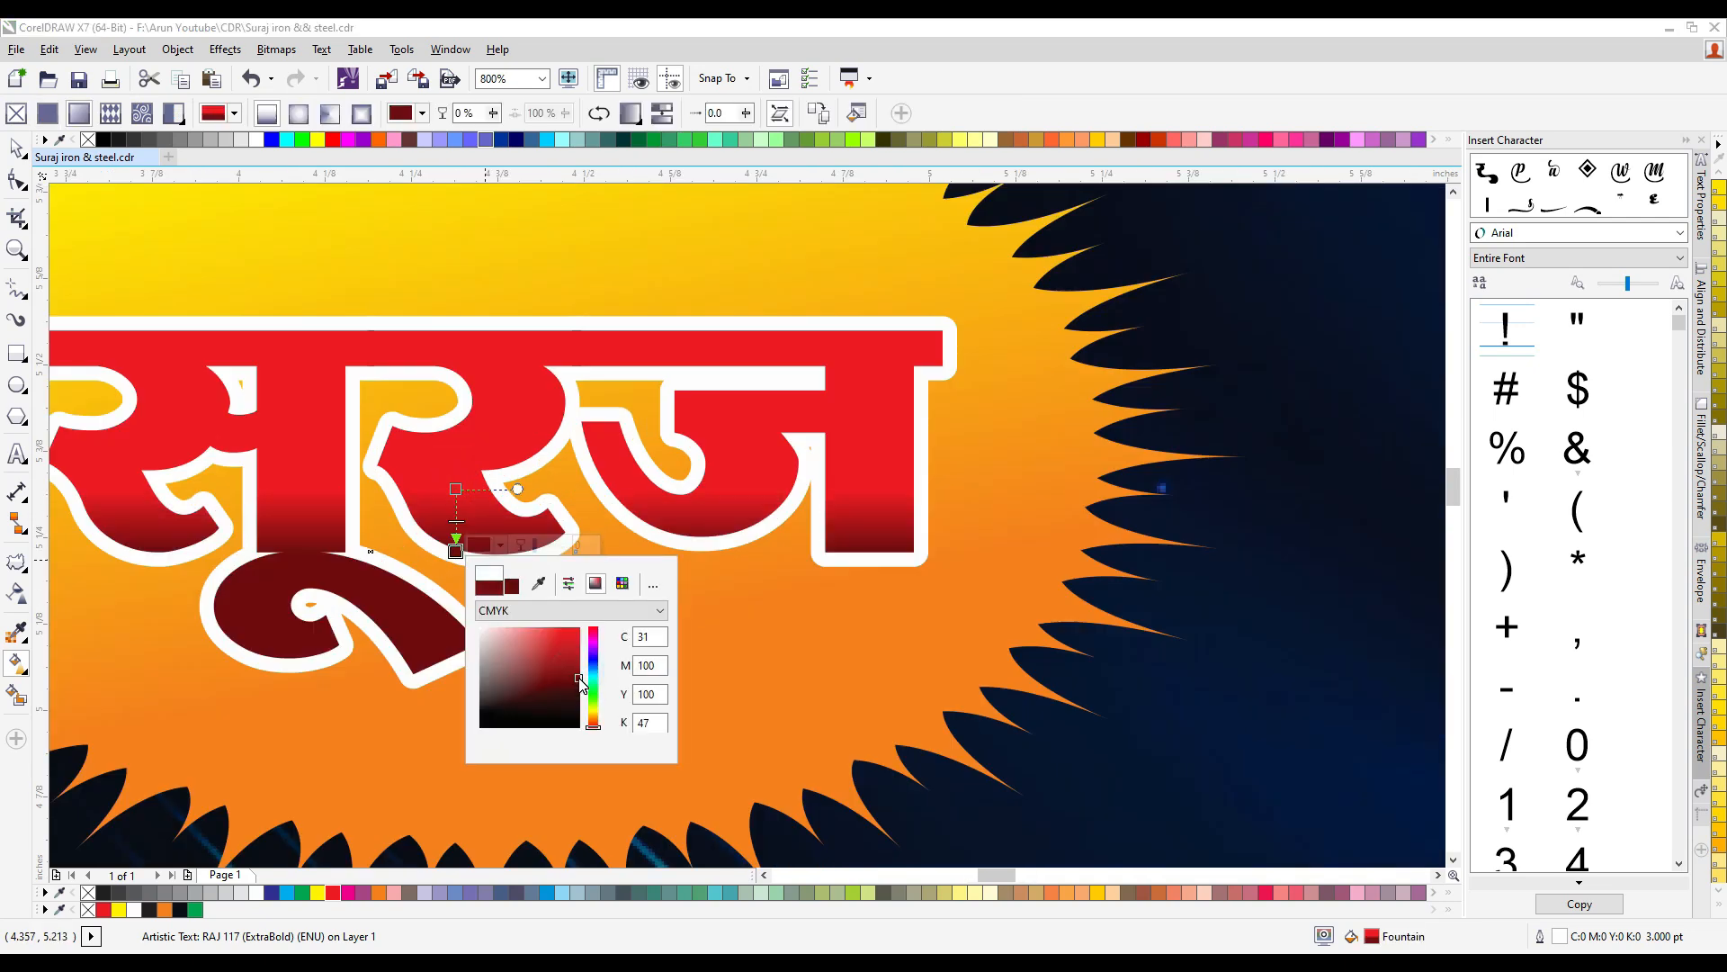
{"action": "key", "text": "space"}
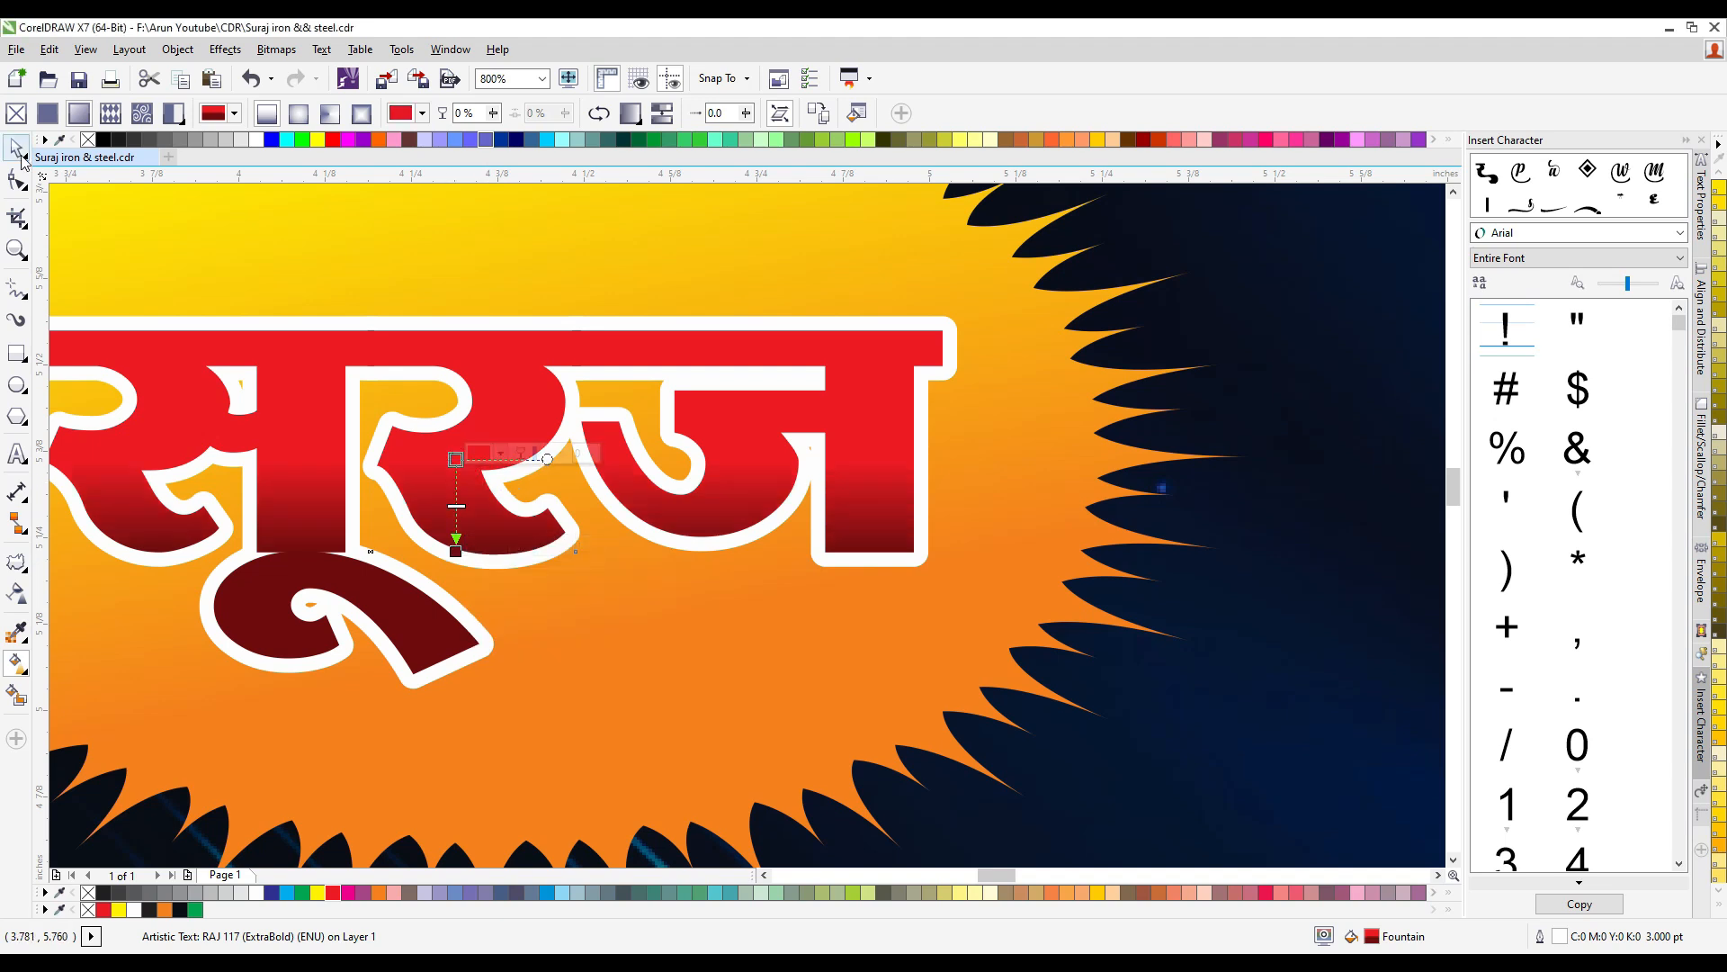
- Add a black drop shadow to "सूरज" with opacity 22, feathering 2 and offsets of about 0.018 and -0.013 inch
{"action": "scroll", "coordinate": [771, 452], "scroll_direction": "down", "scroll_amount": 1}
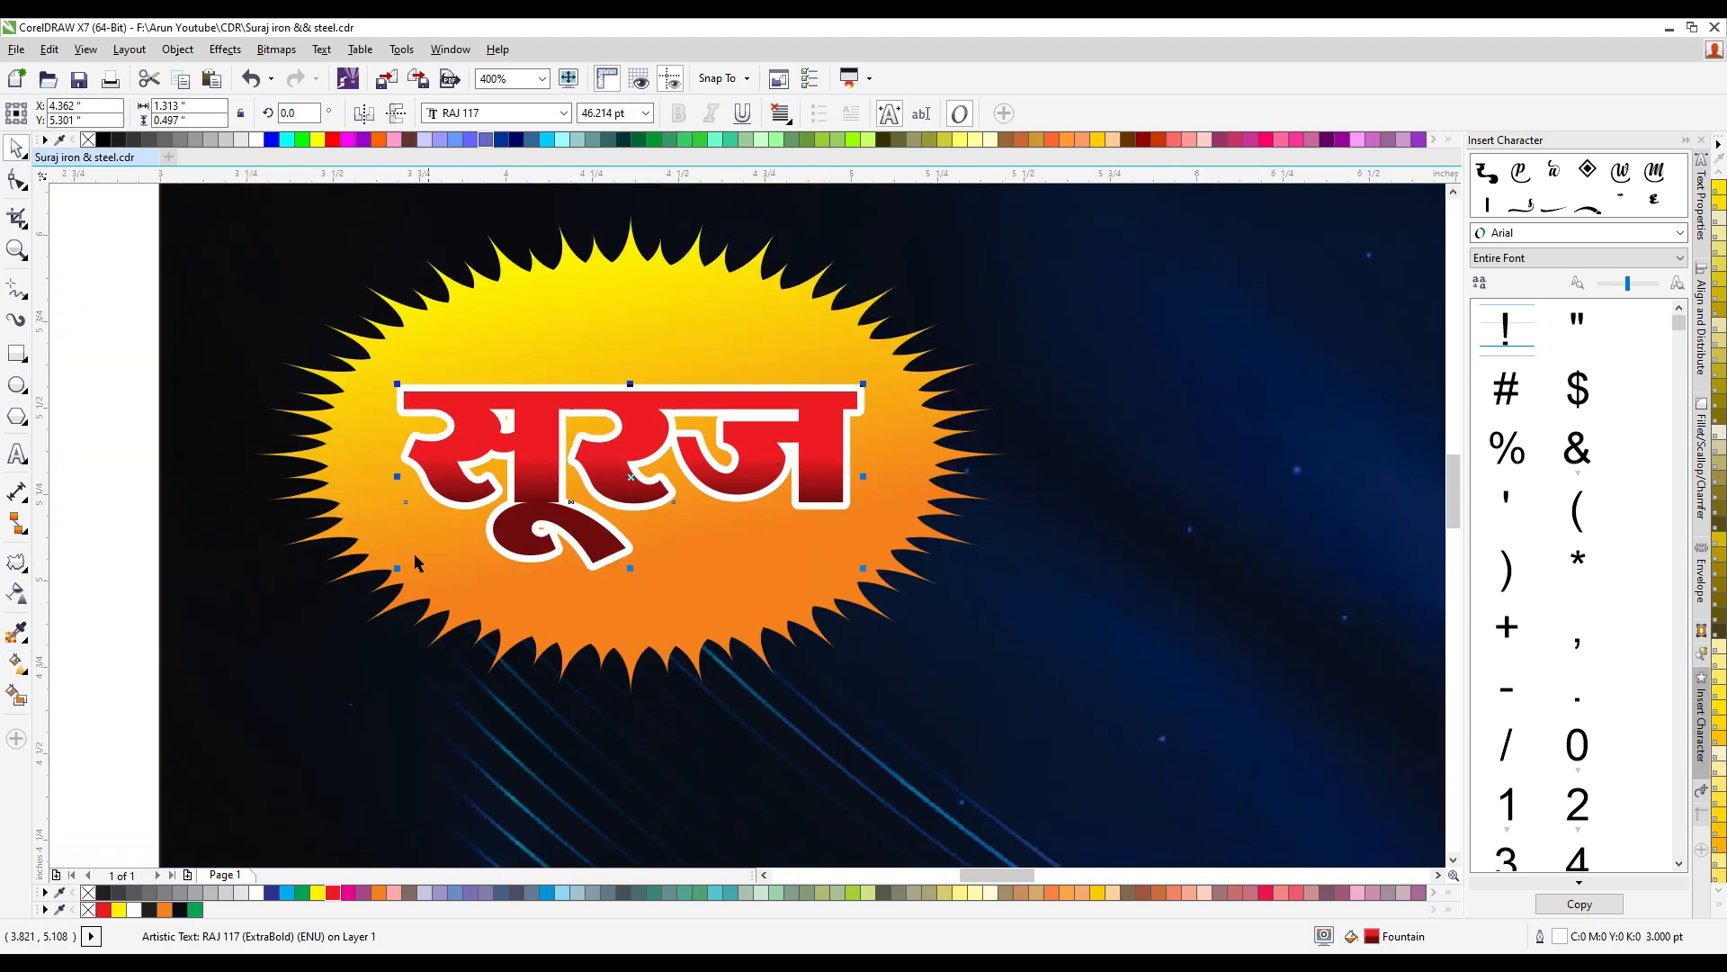
{"action": "left_click", "coordinate": [26, 576]}
{"action": "left_click", "coordinate": [92, 563]}
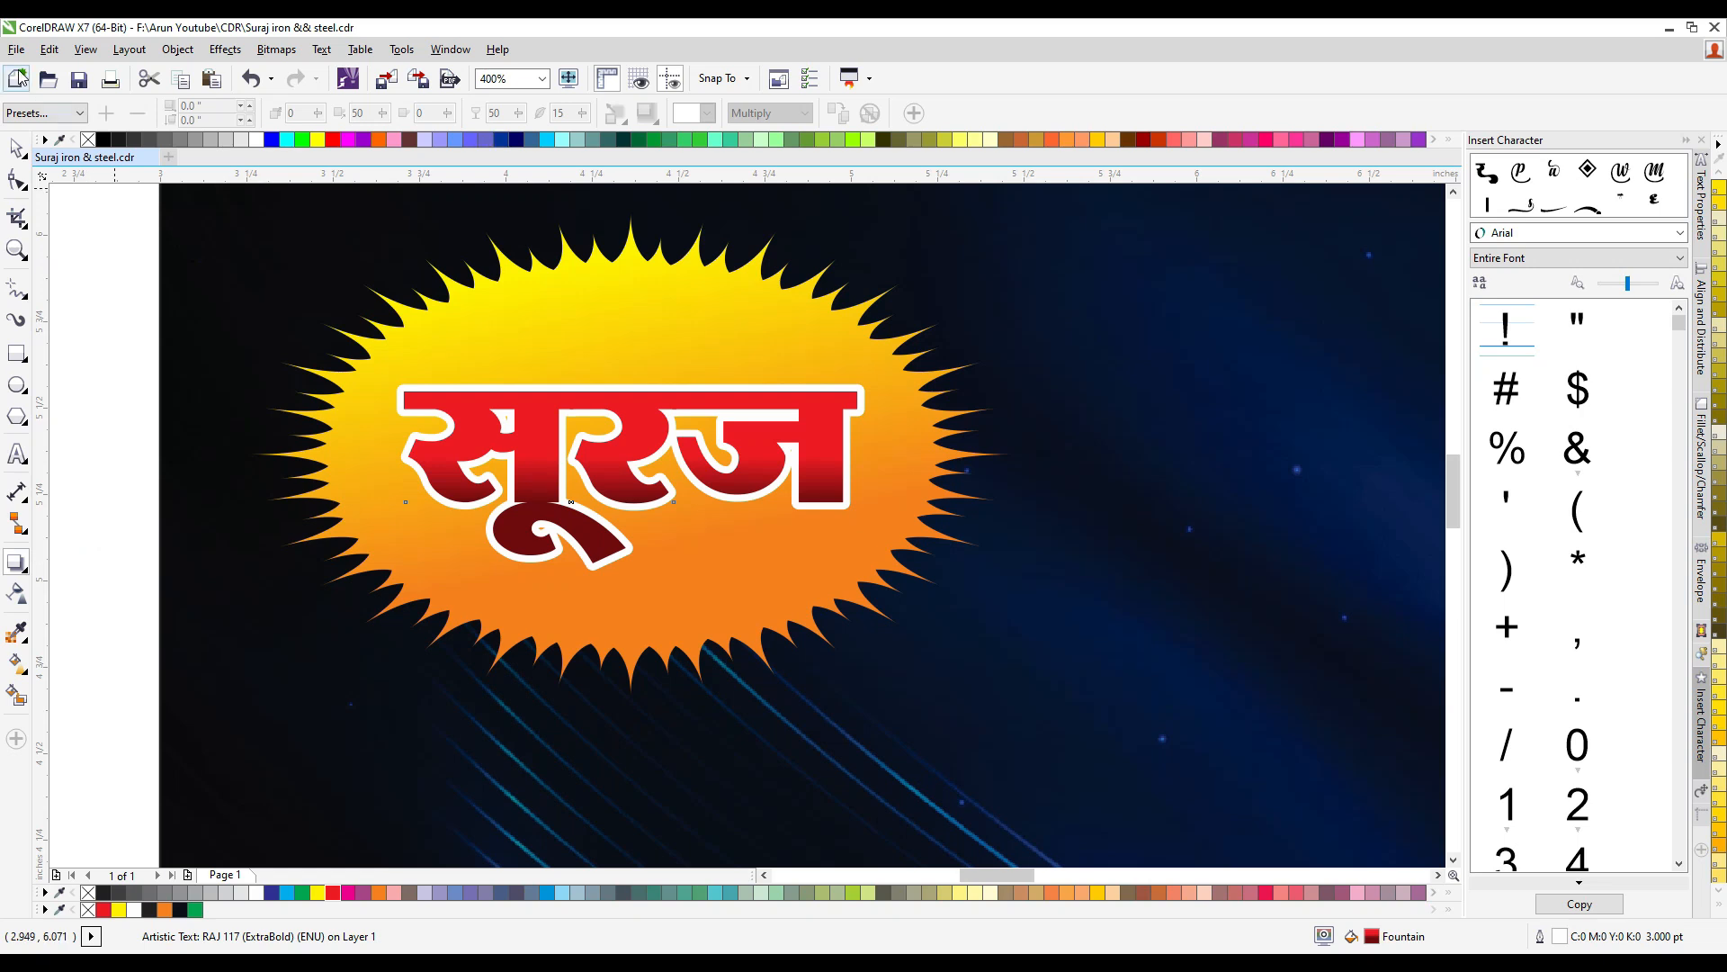
{"action": "left_click", "coordinate": [20, 112]}
{"action": "left_click", "coordinate": [32, 145]}
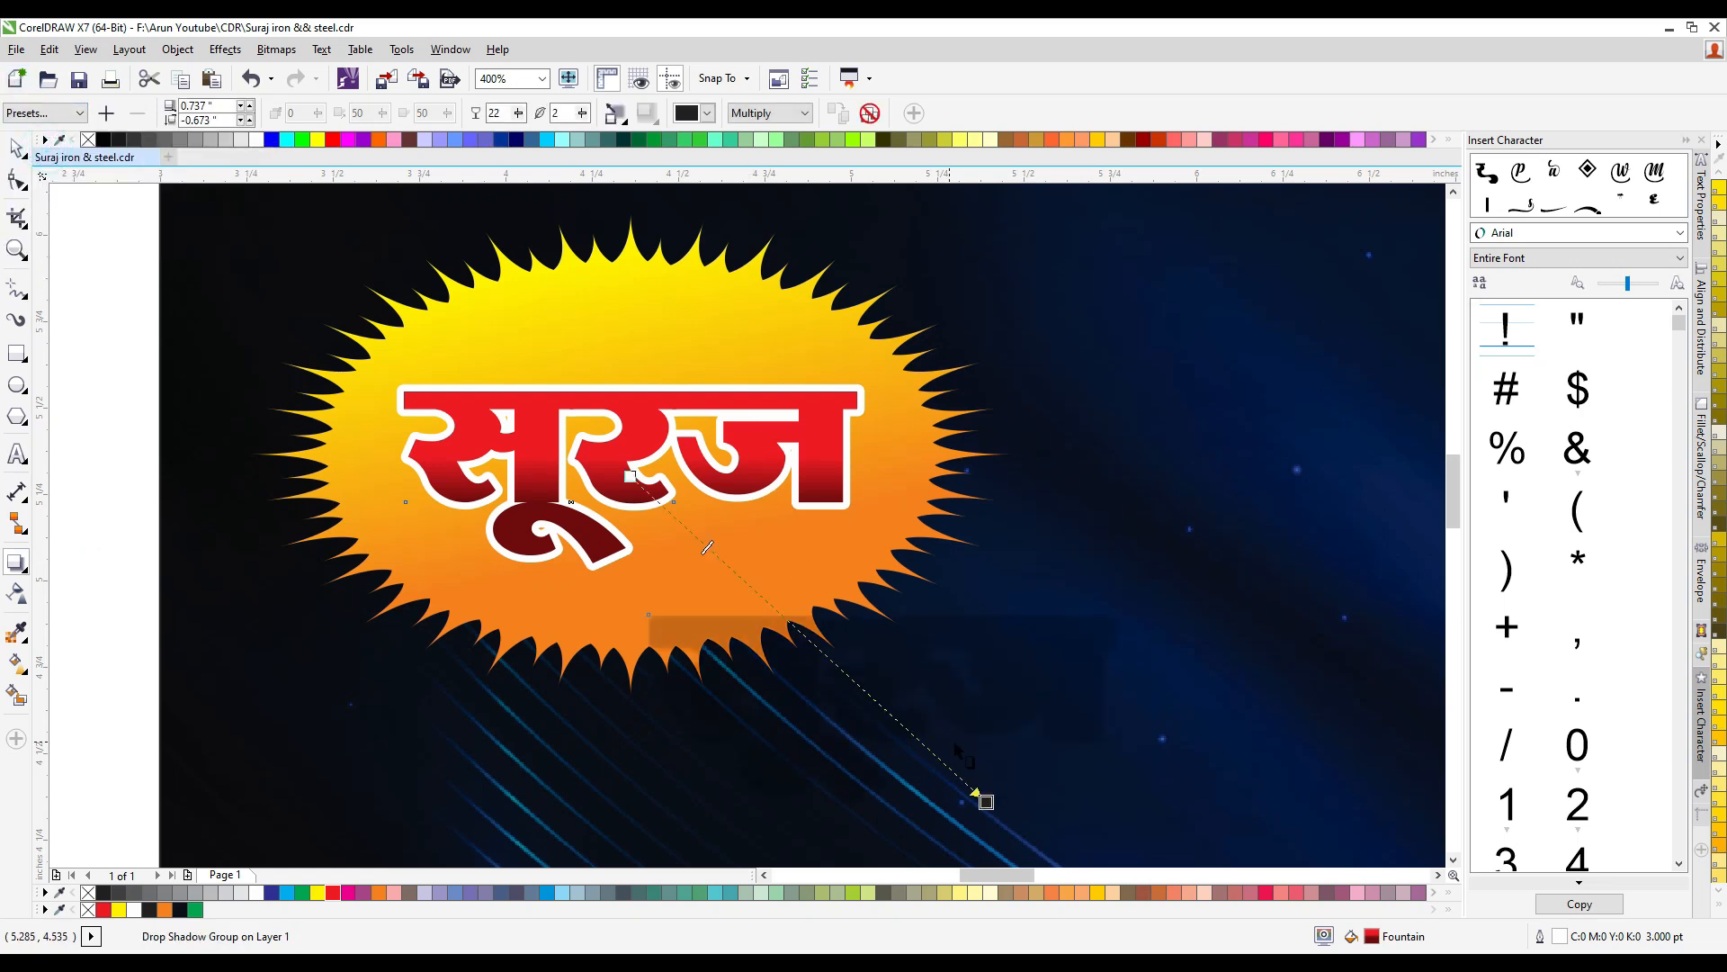
{"action": "left_click_drag", "start_coordinate": [986, 802], "coordinate": [759, 570]}
{"action": "scroll", "coordinate": [763, 552], "scroll_direction": "up", "scroll_amount": 1}
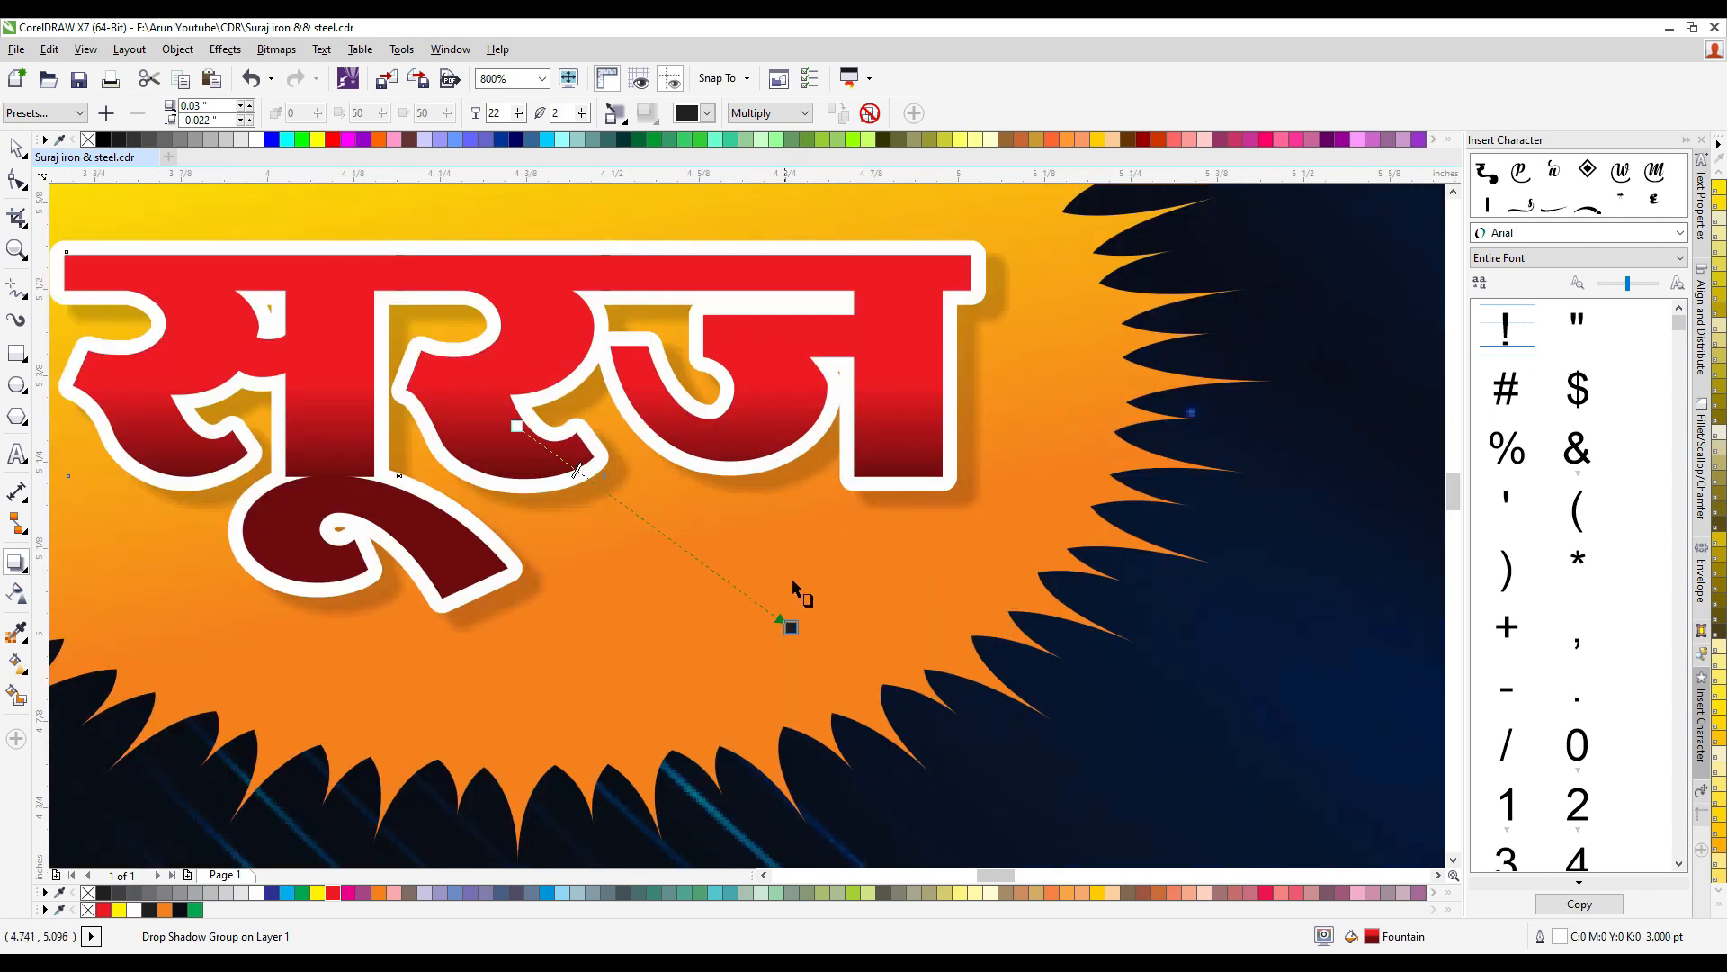
{"action": "left_click_drag", "start_coordinate": [792, 626], "coordinate": [784, 619]}
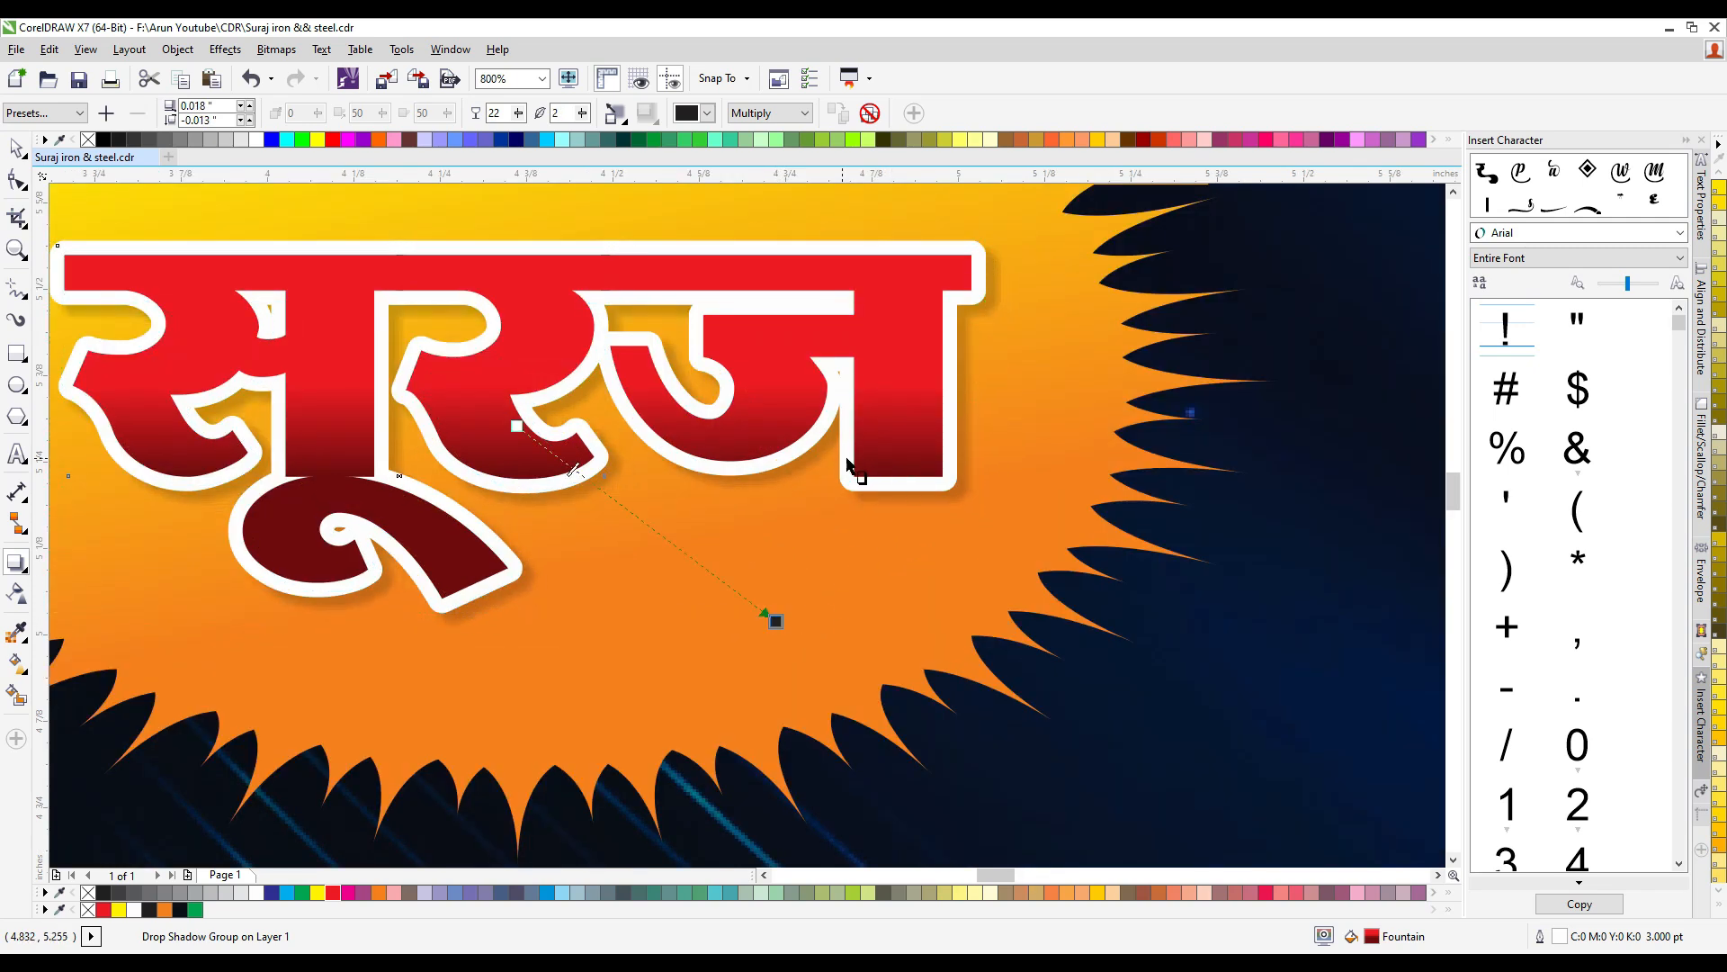
- Stretch the word "सूरज" slightly taller and center it horizontally on the sun shape
{"action": "scroll", "coordinate": [788, 517], "scroll_direction": "down", "scroll_amount": 1}
{"action": "key", "text": "space"}
{"action": "left_click_drag", "start_coordinate": [662, 369], "coordinate": [662, 362]}
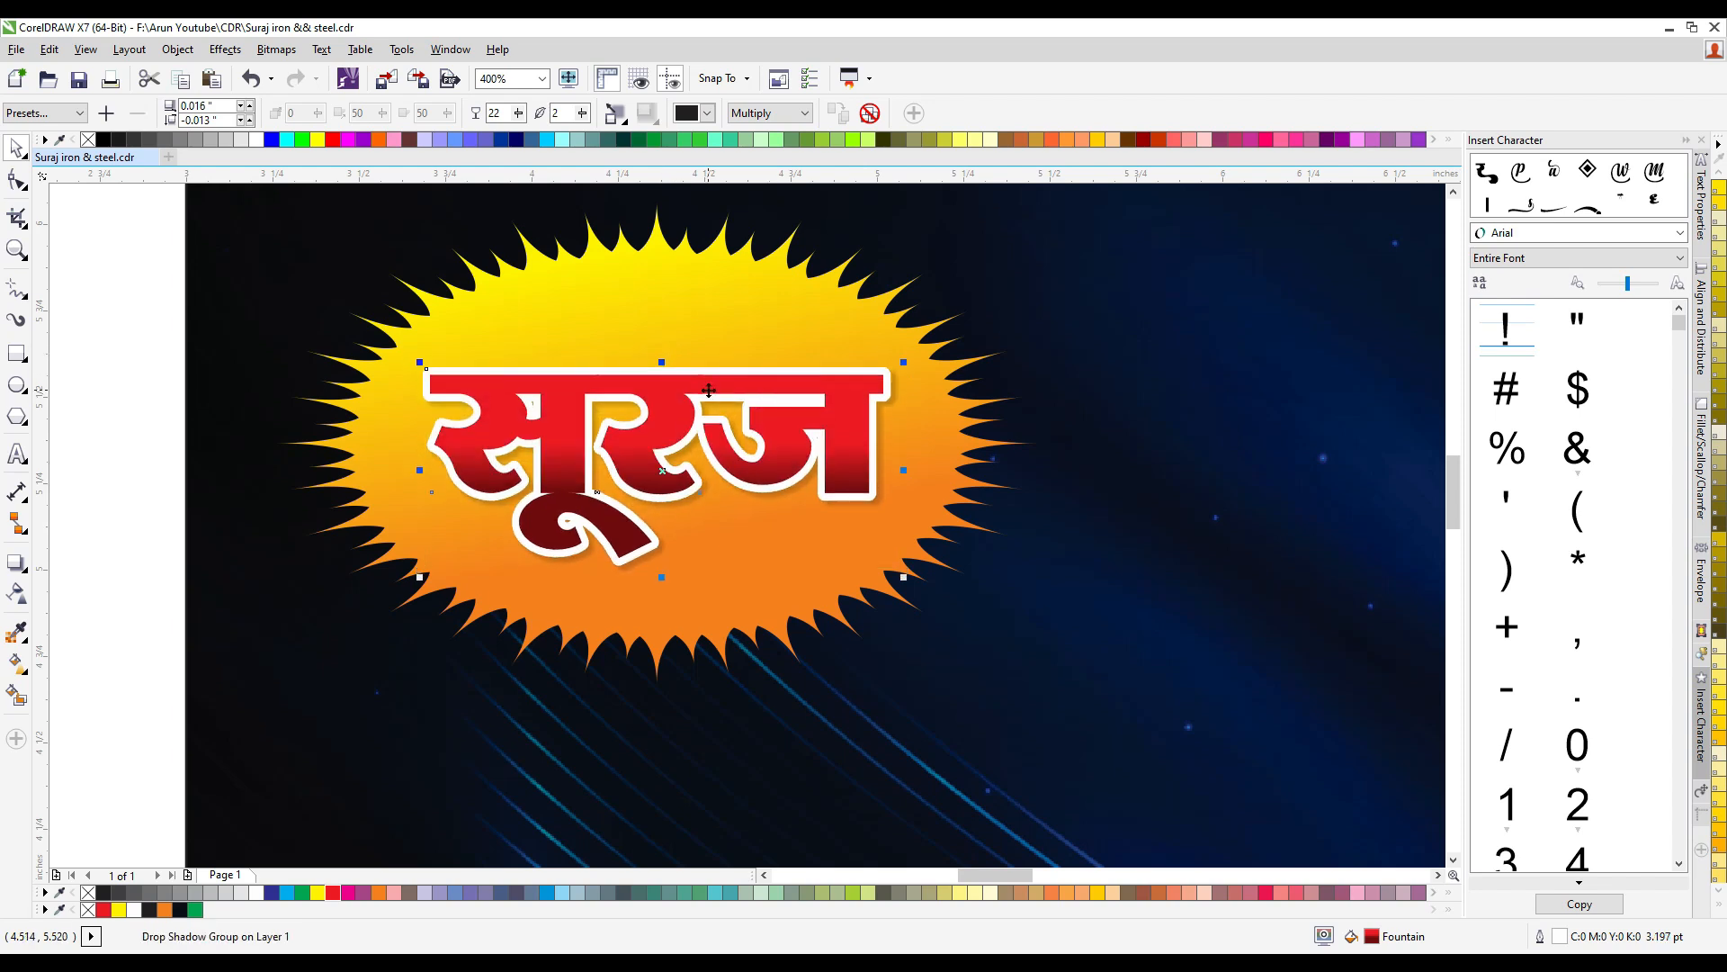
{"action": "left_click", "coordinate": [704, 374]}
{"action": "left_click", "coordinate": [703, 329], "text": "shift"}
{"action": "key", "text": "c"}
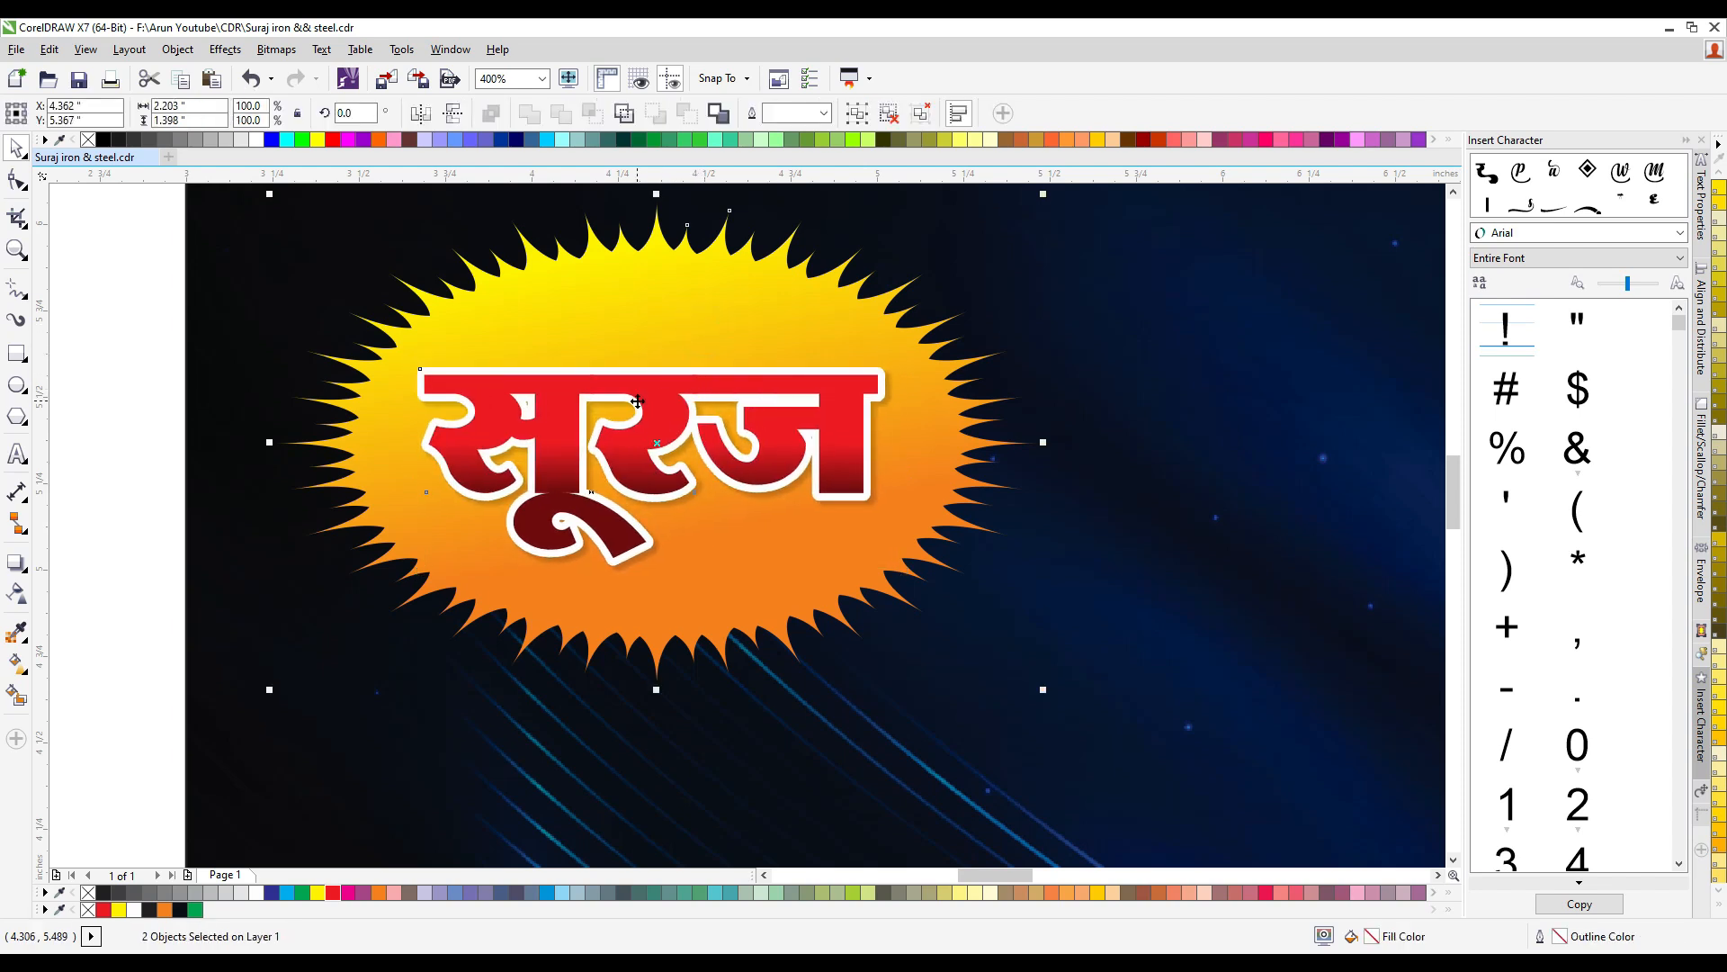
{"action": "scroll", "coordinate": [342, 426], "scroll_direction": "down", "scroll_amount": 2}
{"action": "key", "text": "Escape"}
- Split the title after "स्टील" into two separate text lines and move "वेल्डिंग वर्कशॉप" closer beneath the first line
{"action": "scroll", "coordinate": [621, 318], "scroll_direction": "up", "scroll_amount": 1}
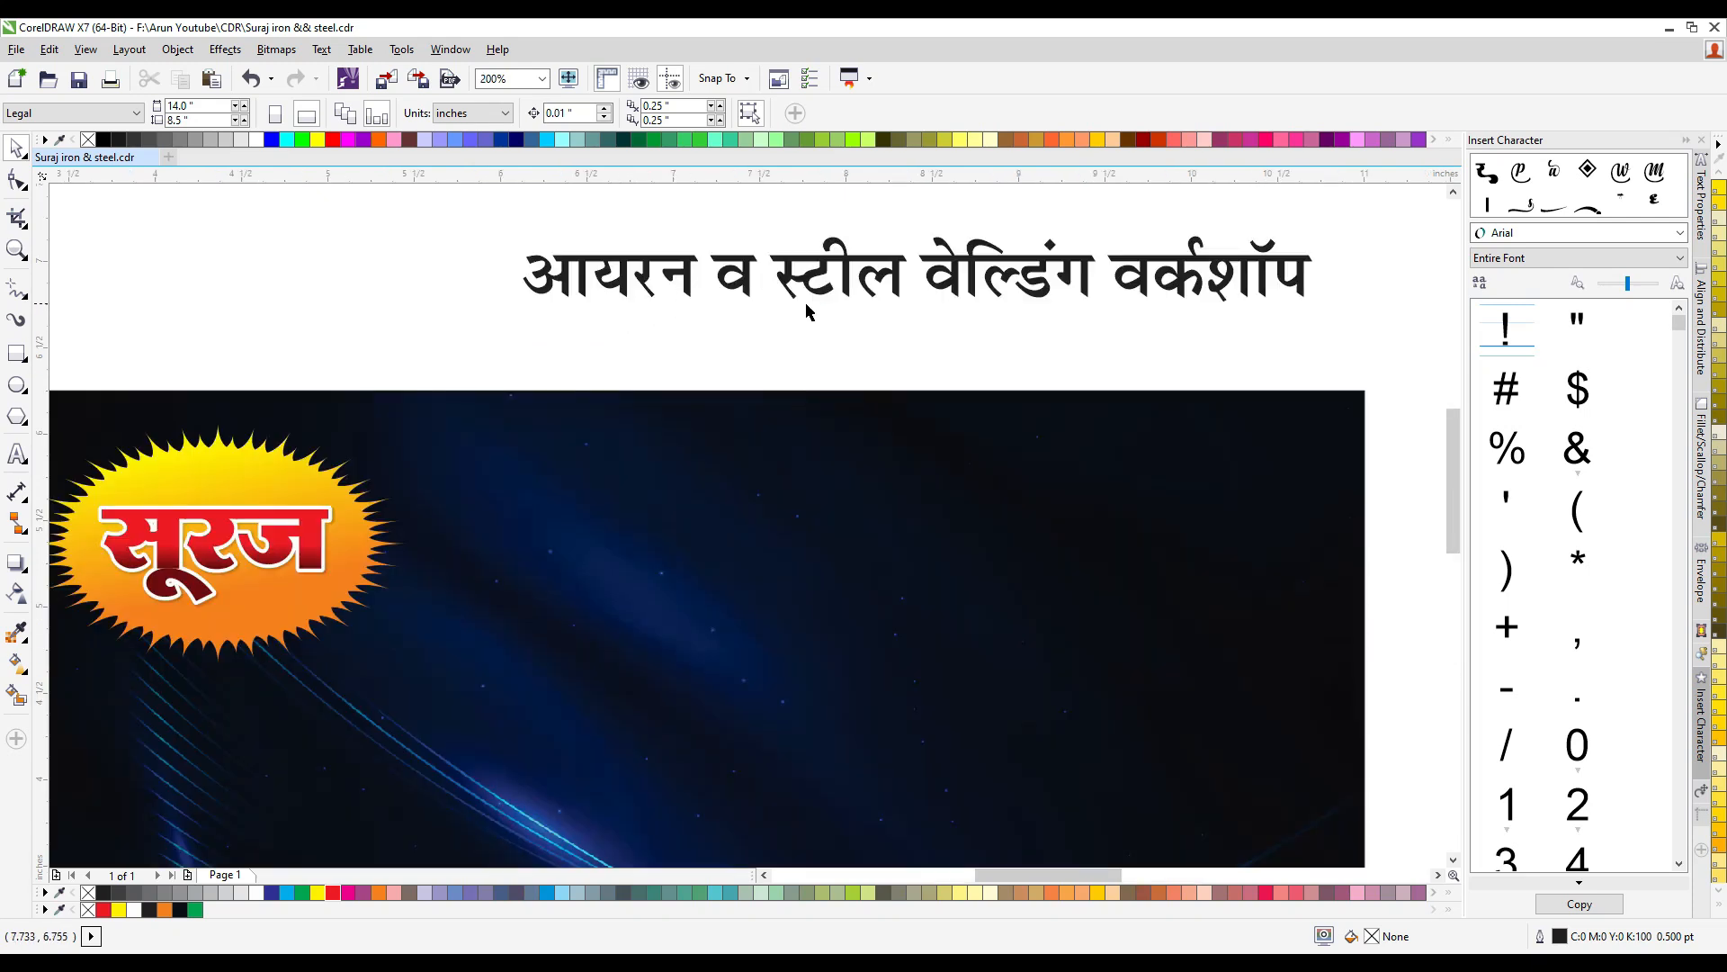
{"action": "left_click", "coordinate": [924, 280]}
{"action": "double_click", "coordinate": [910, 271]}
{"action": "key", "text": "BackSpace"}
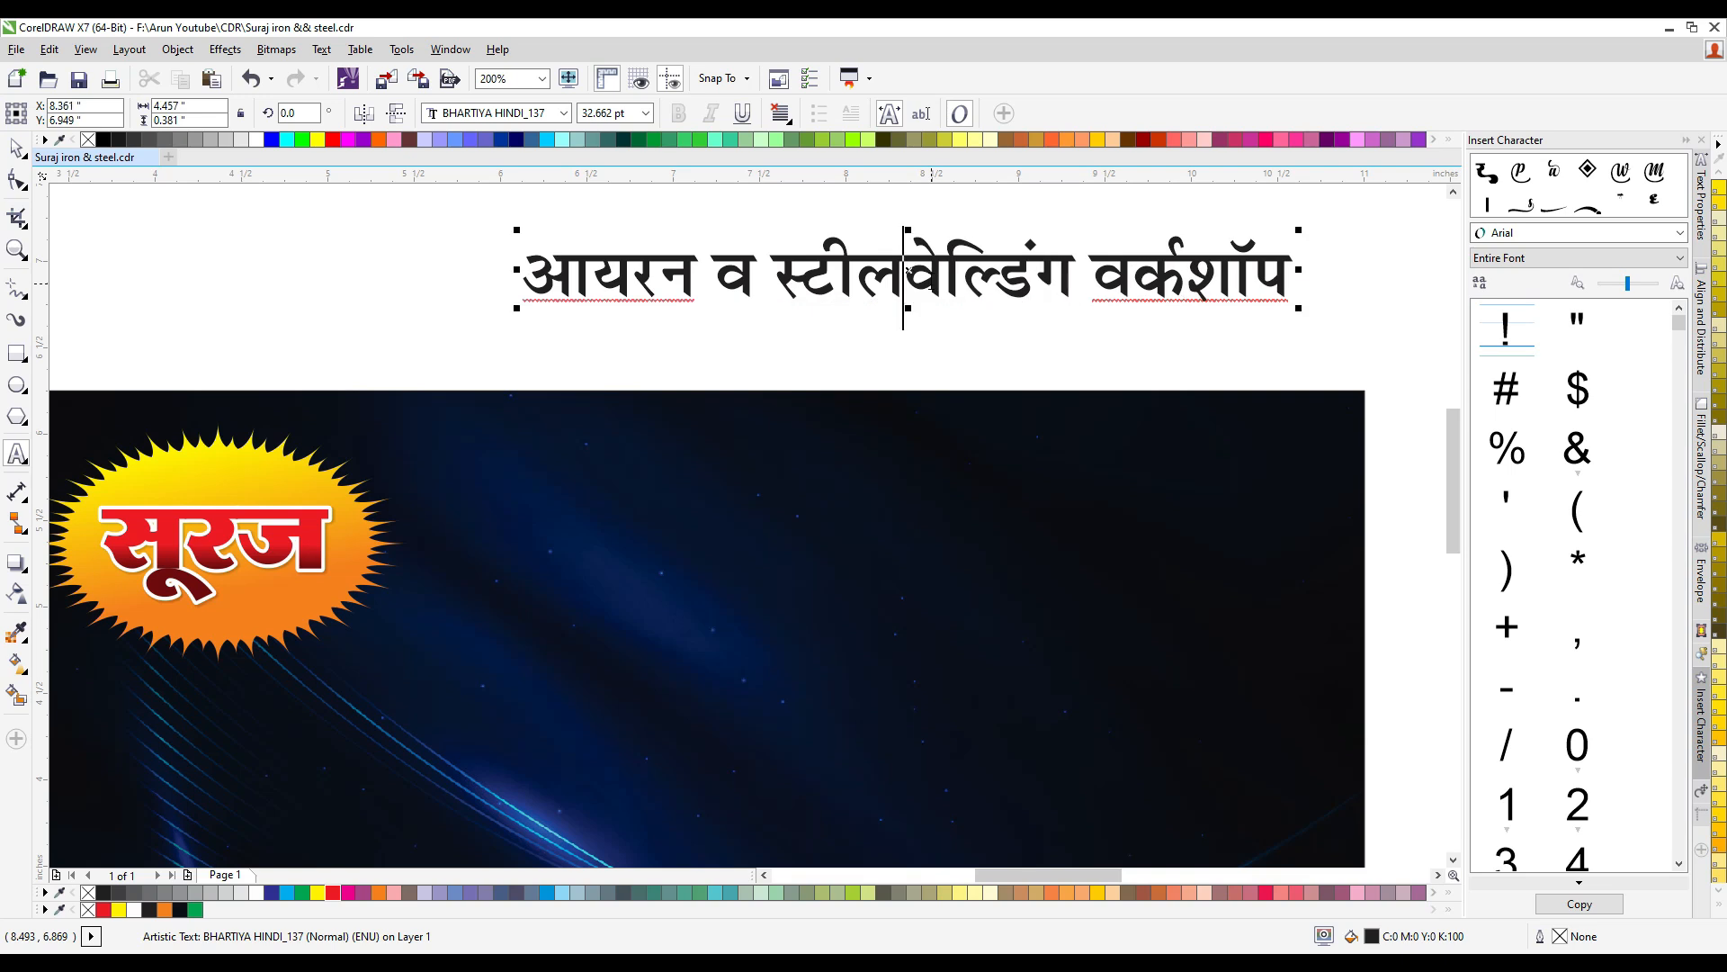
{"action": "key", "text": "Return"}
{"action": "left_click", "coordinate": [16, 147]}
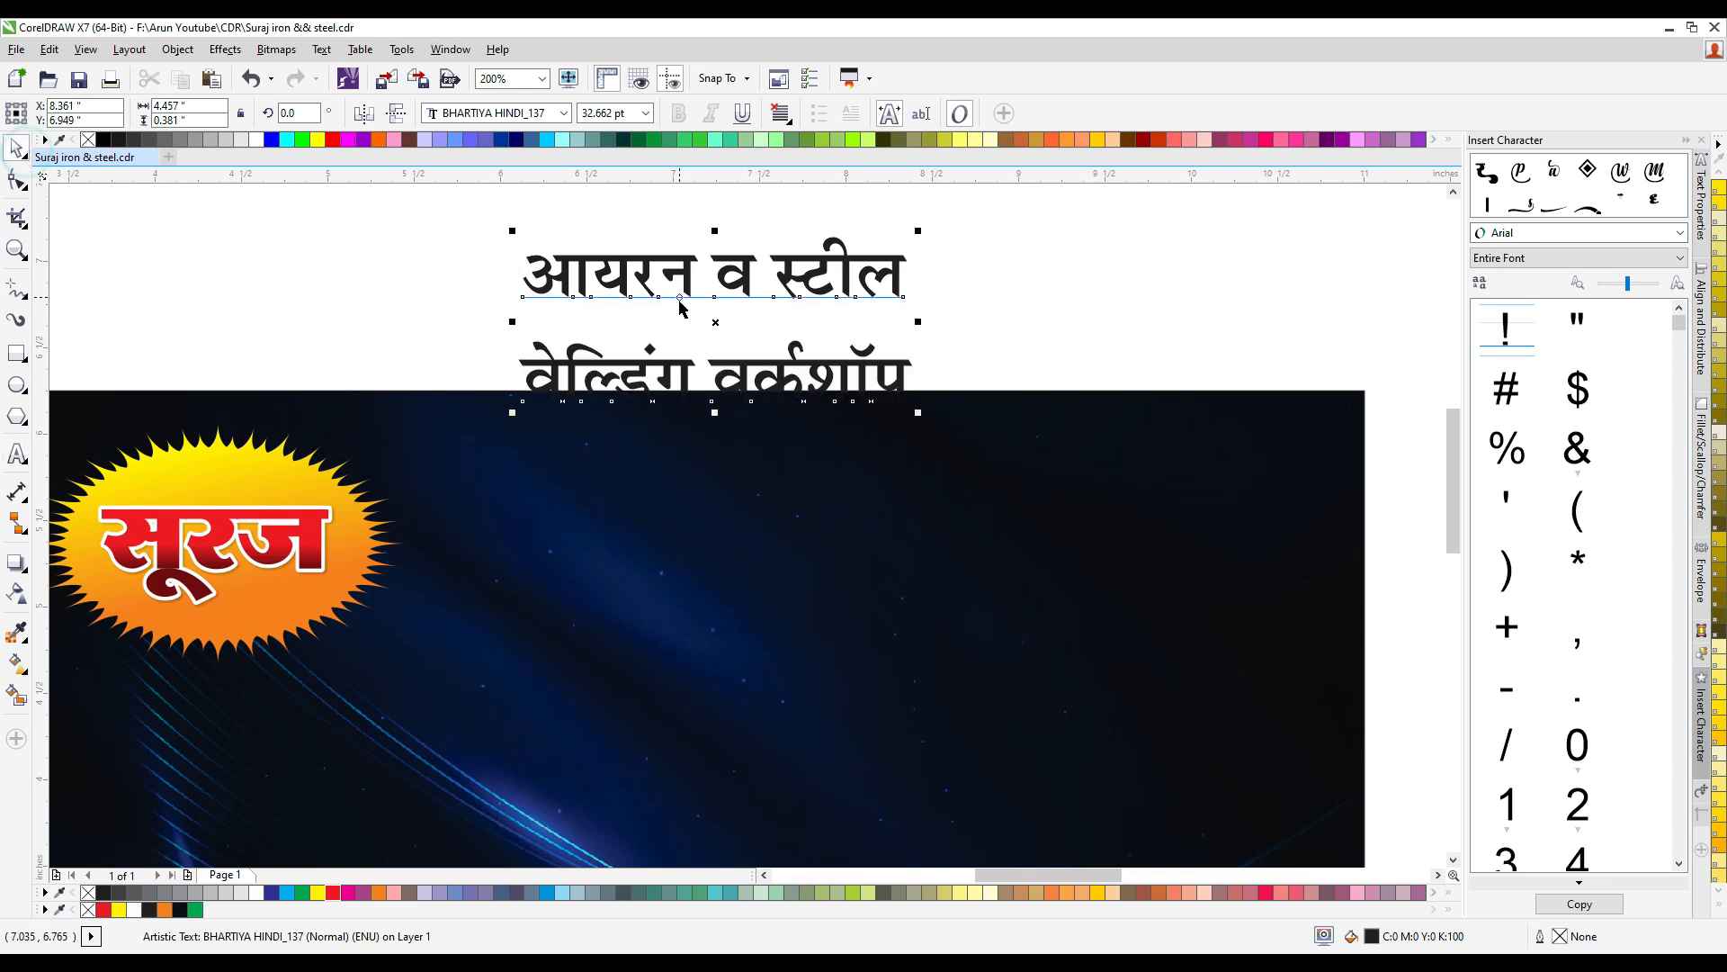
{"action": "left_click_drag", "start_coordinate": [781, 376], "coordinate": [819, 355]}
- Set both title lines, "आयरन व स्टील" and "वेल्डिंग वर्कशॉप", in the RAJ 117 font
{"action": "left_click_drag", "start_coordinate": [467, 208], "coordinate": [1127, 427]}
{"action": "left_click", "coordinate": [514, 115]}
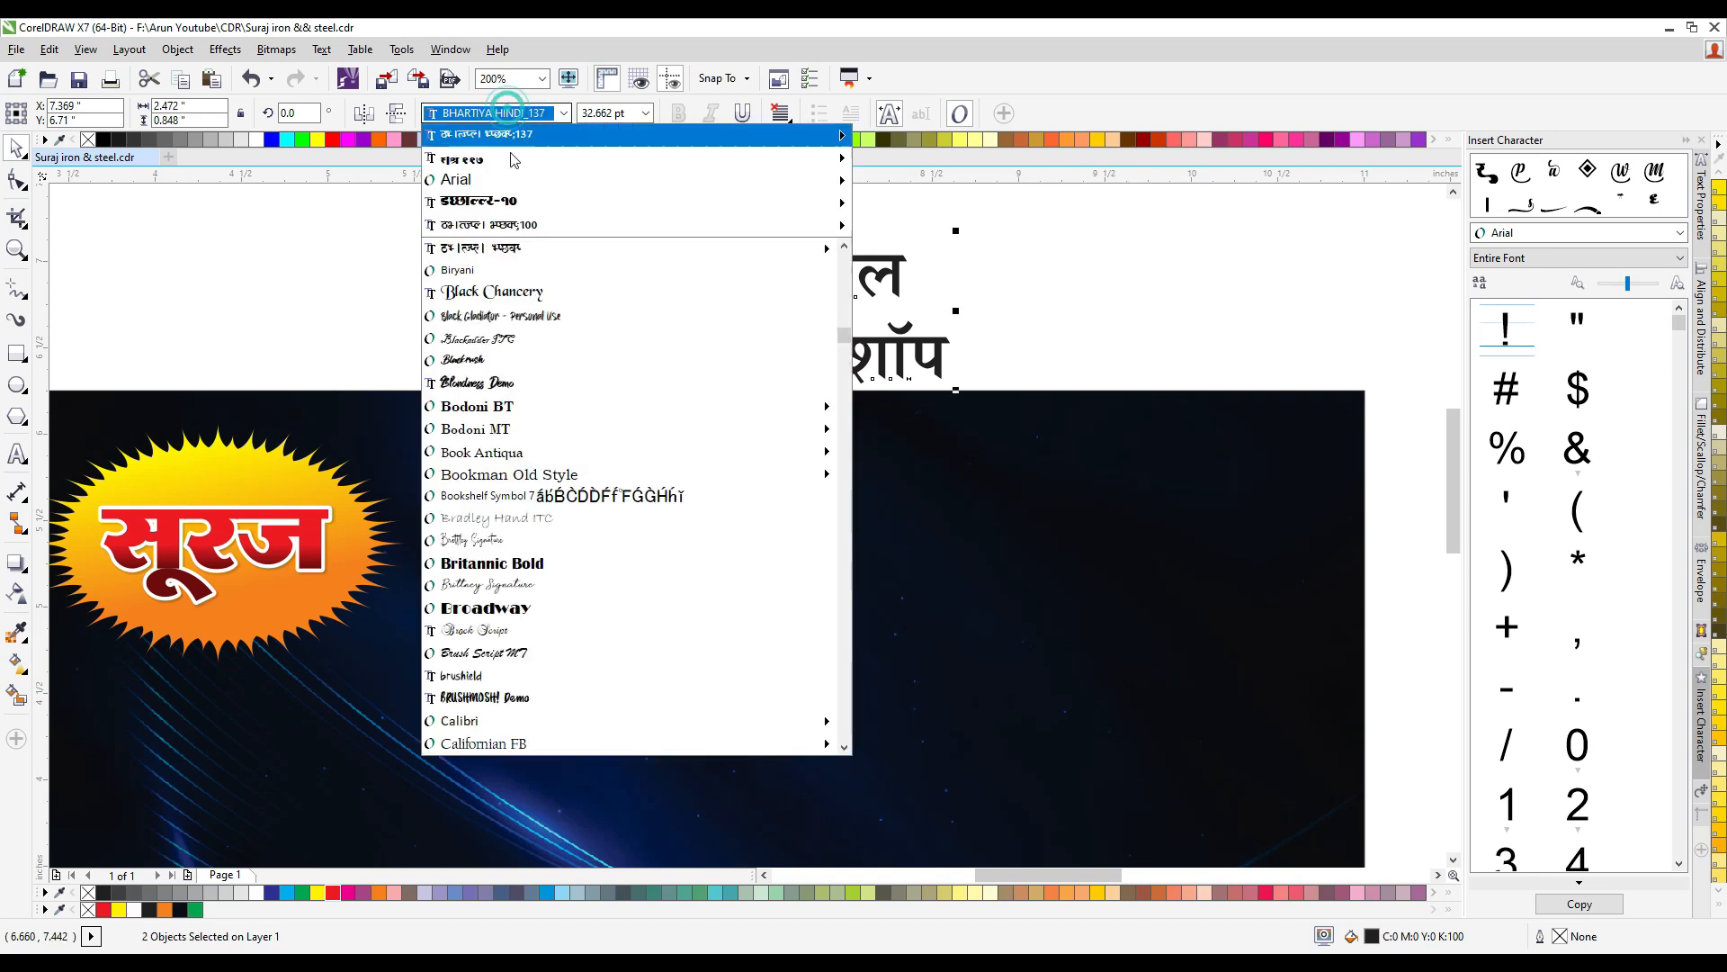
{"action": "left_click", "coordinate": [513, 167]}
{"action": "left_click", "coordinate": [1106, 278]}
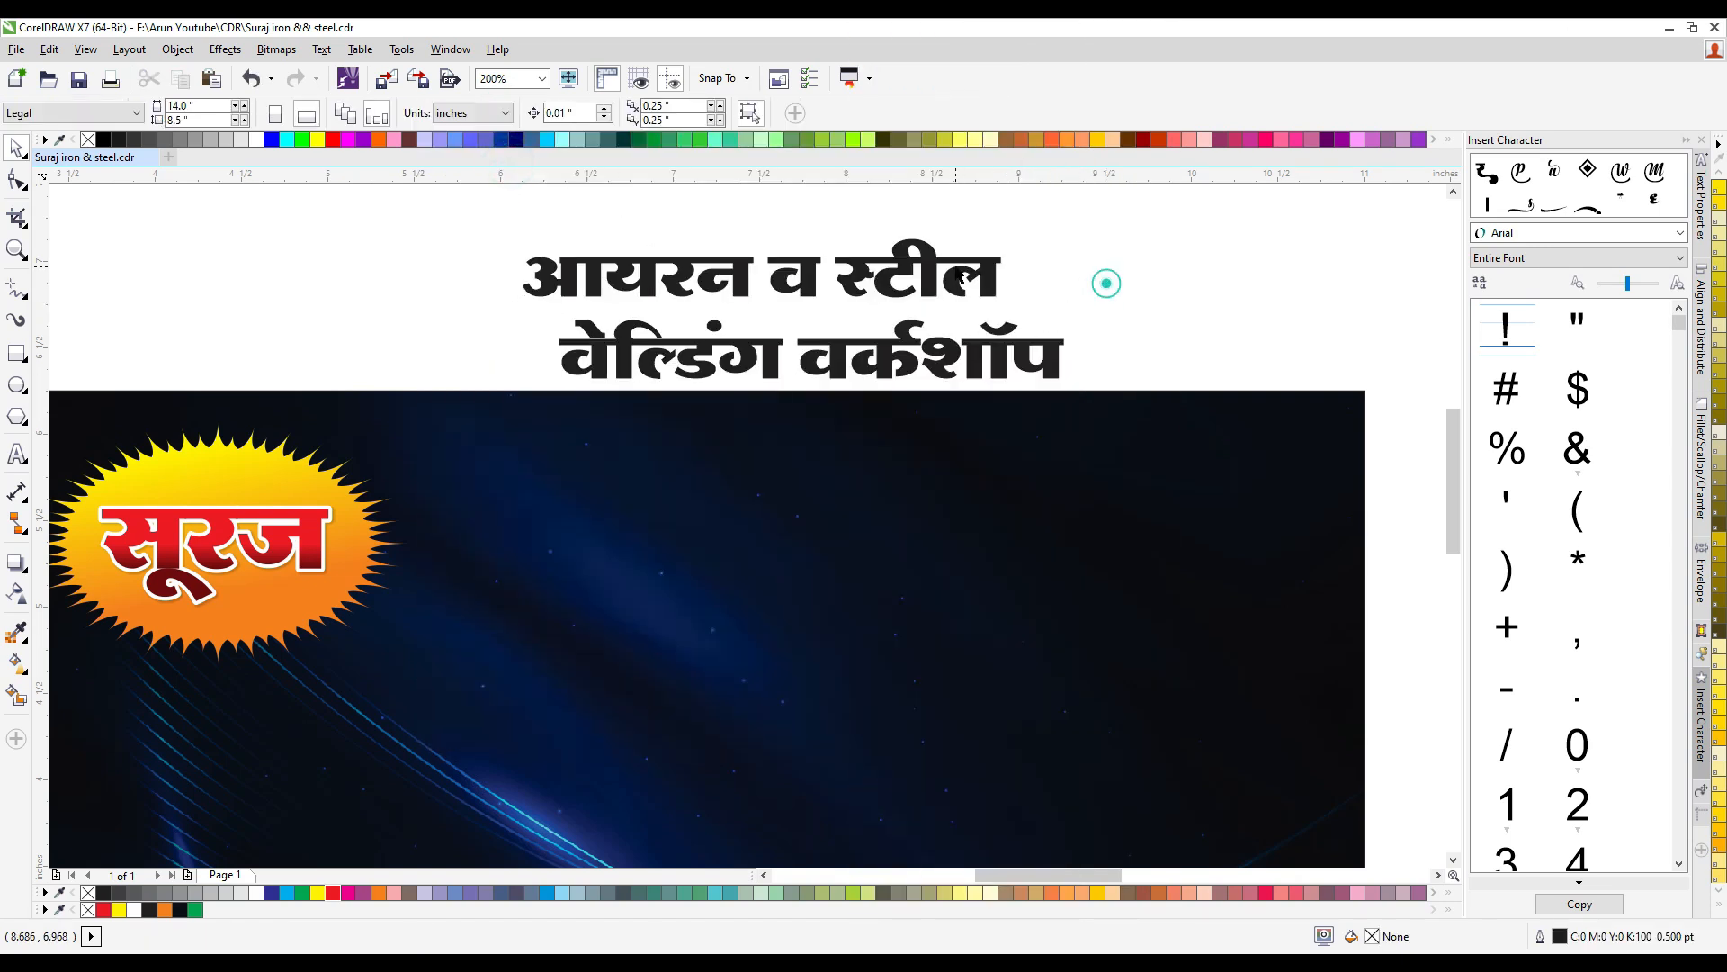
- Place "आयरन व स्टील" beside the sun at about 5.43 inches wide and 0.87 inch tall, and fill it yellow
{"action": "left_click_drag", "start_coordinate": [931, 268], "coordinate": [1349, 578]}
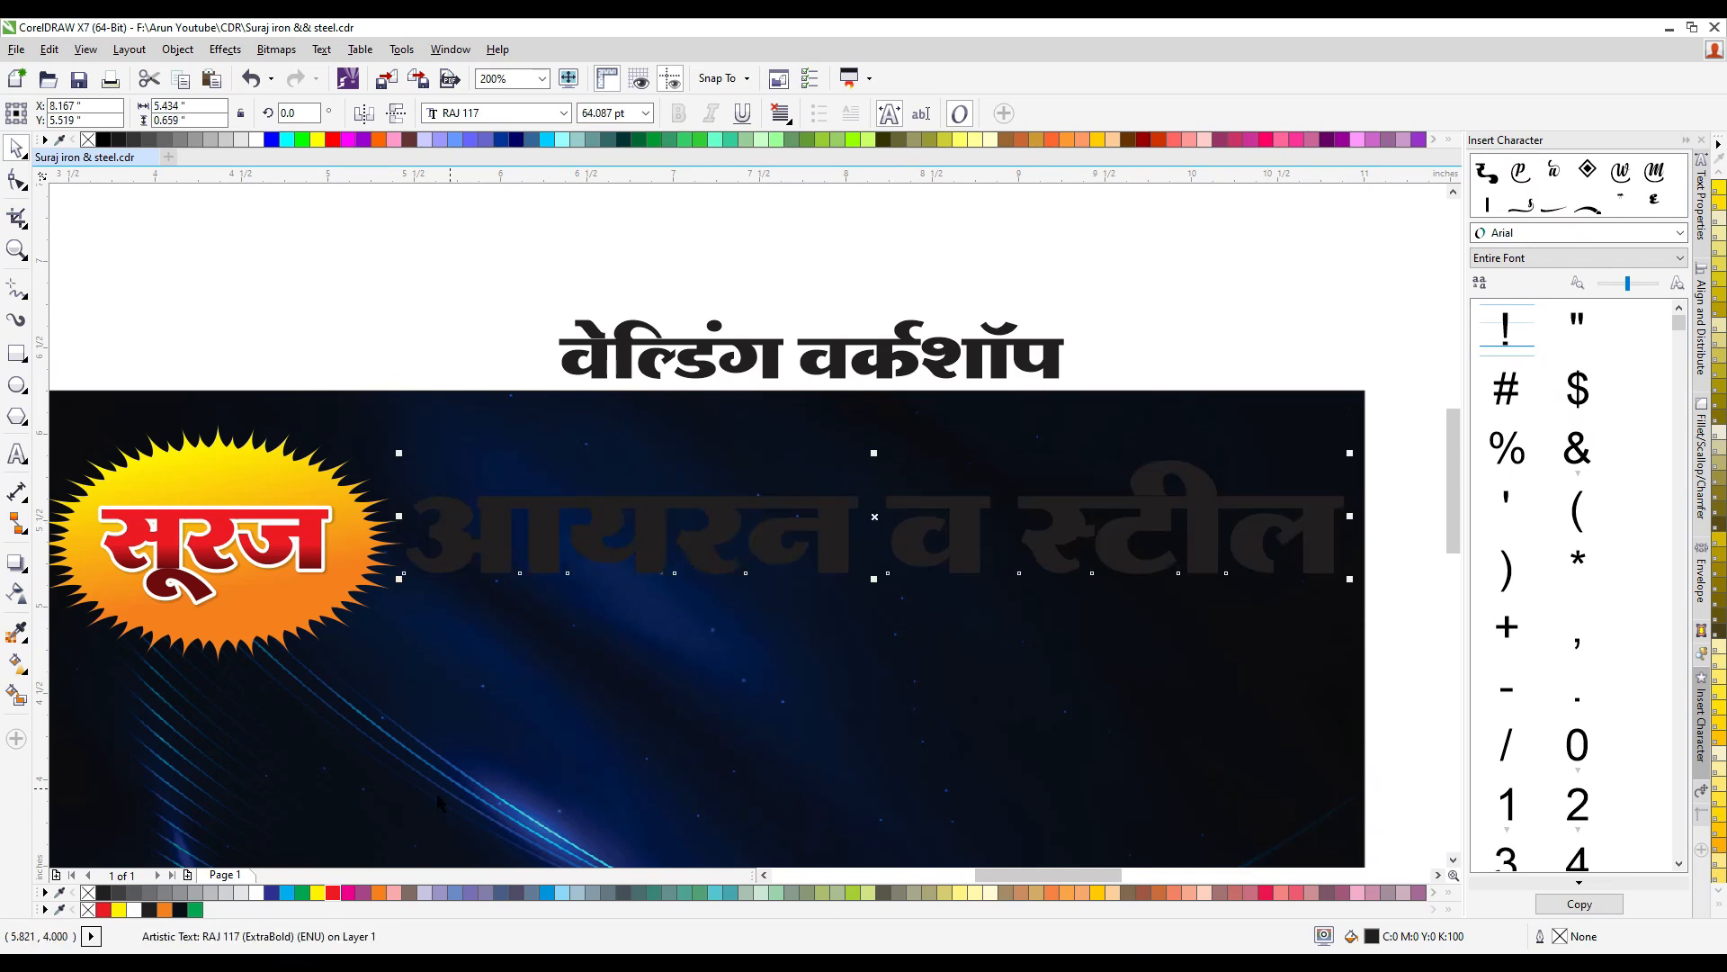
{"action": "left_click", "coordinate": [318, 894]}
{"action": "scroll", "coordinate": [787, 496], "scroll_direction": "down", "scroll_amount": 1}
{"action": "scroll", "coordinate": [873, 547], "scroll_direction": "up", "scroll_amount": 1}
{"action": "left_click_drag", "start_coordinate": [789, 528], "coordinate": [788, 562]}
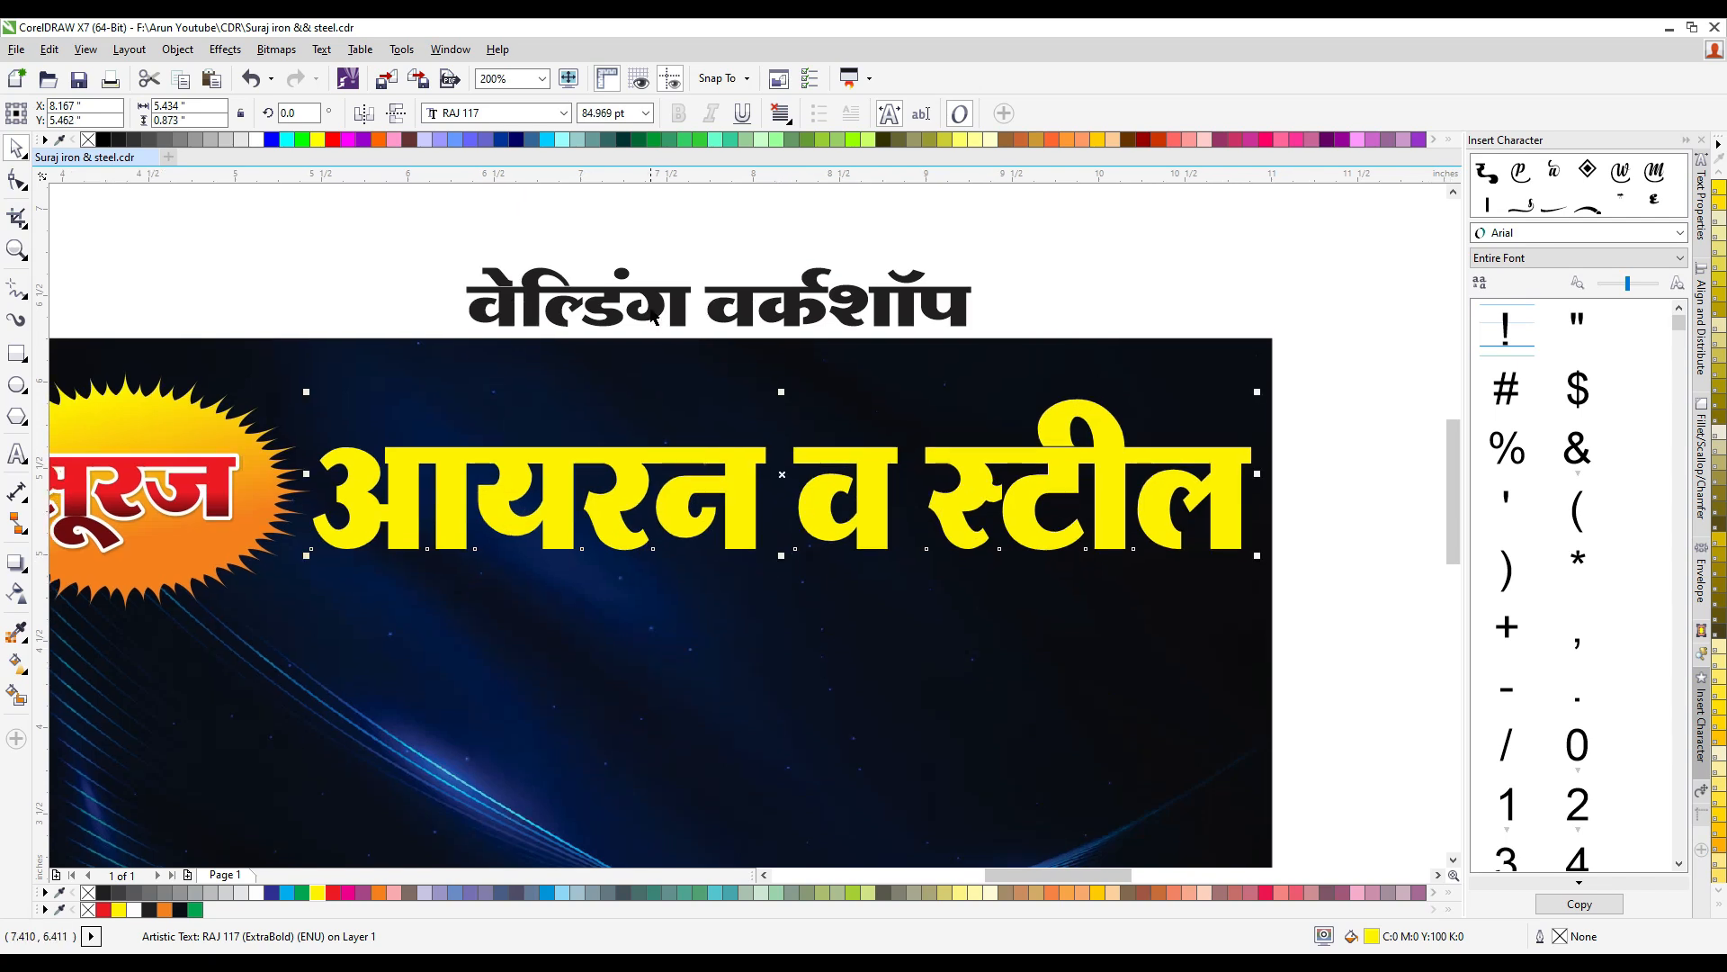
- Place "वेल्डिंग वर्कशॉप" below the yellow title line at about 55 pt and fill it white
{"action": "left_click_drag", "start_coordinate": [618, 316], "coordinate": [524, 624]}
{"action": "left_click_drag", "start_coordinate": [884, 634], "coordinate": [828, 644]}
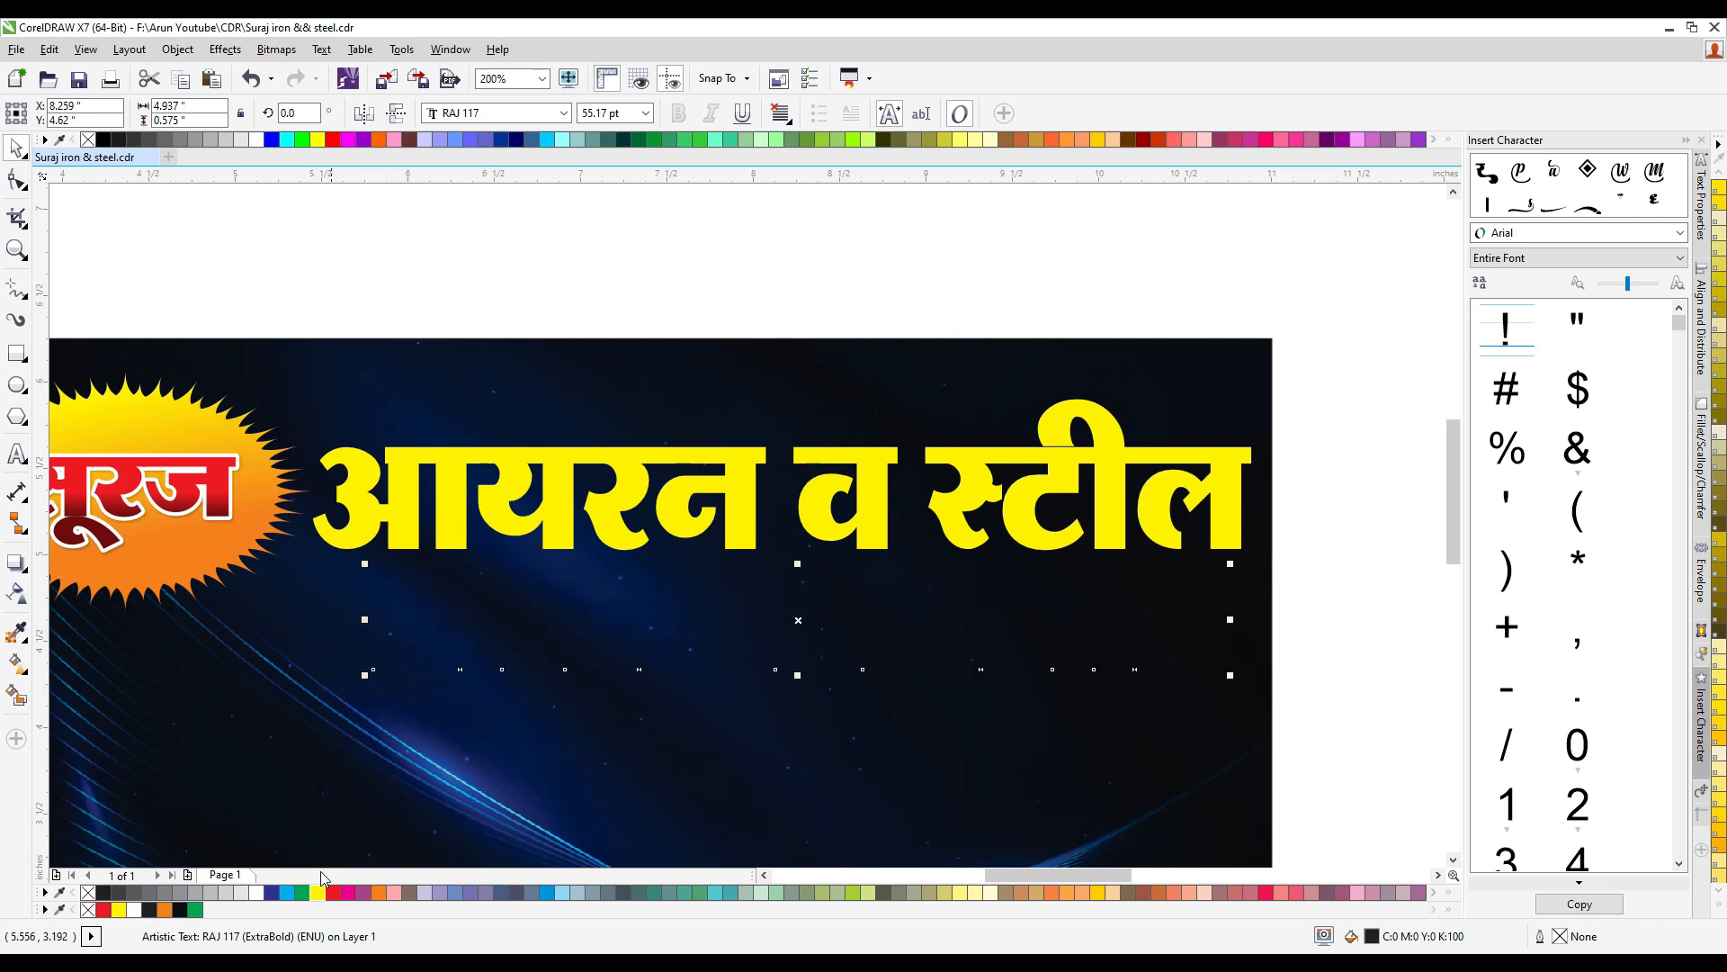
{"action": "left_click", "coordinate": [259, 894]}
{"action": "scroll", "coordinate": [630, 477], "scroll_direction": "down", "scroll_amount": 2}
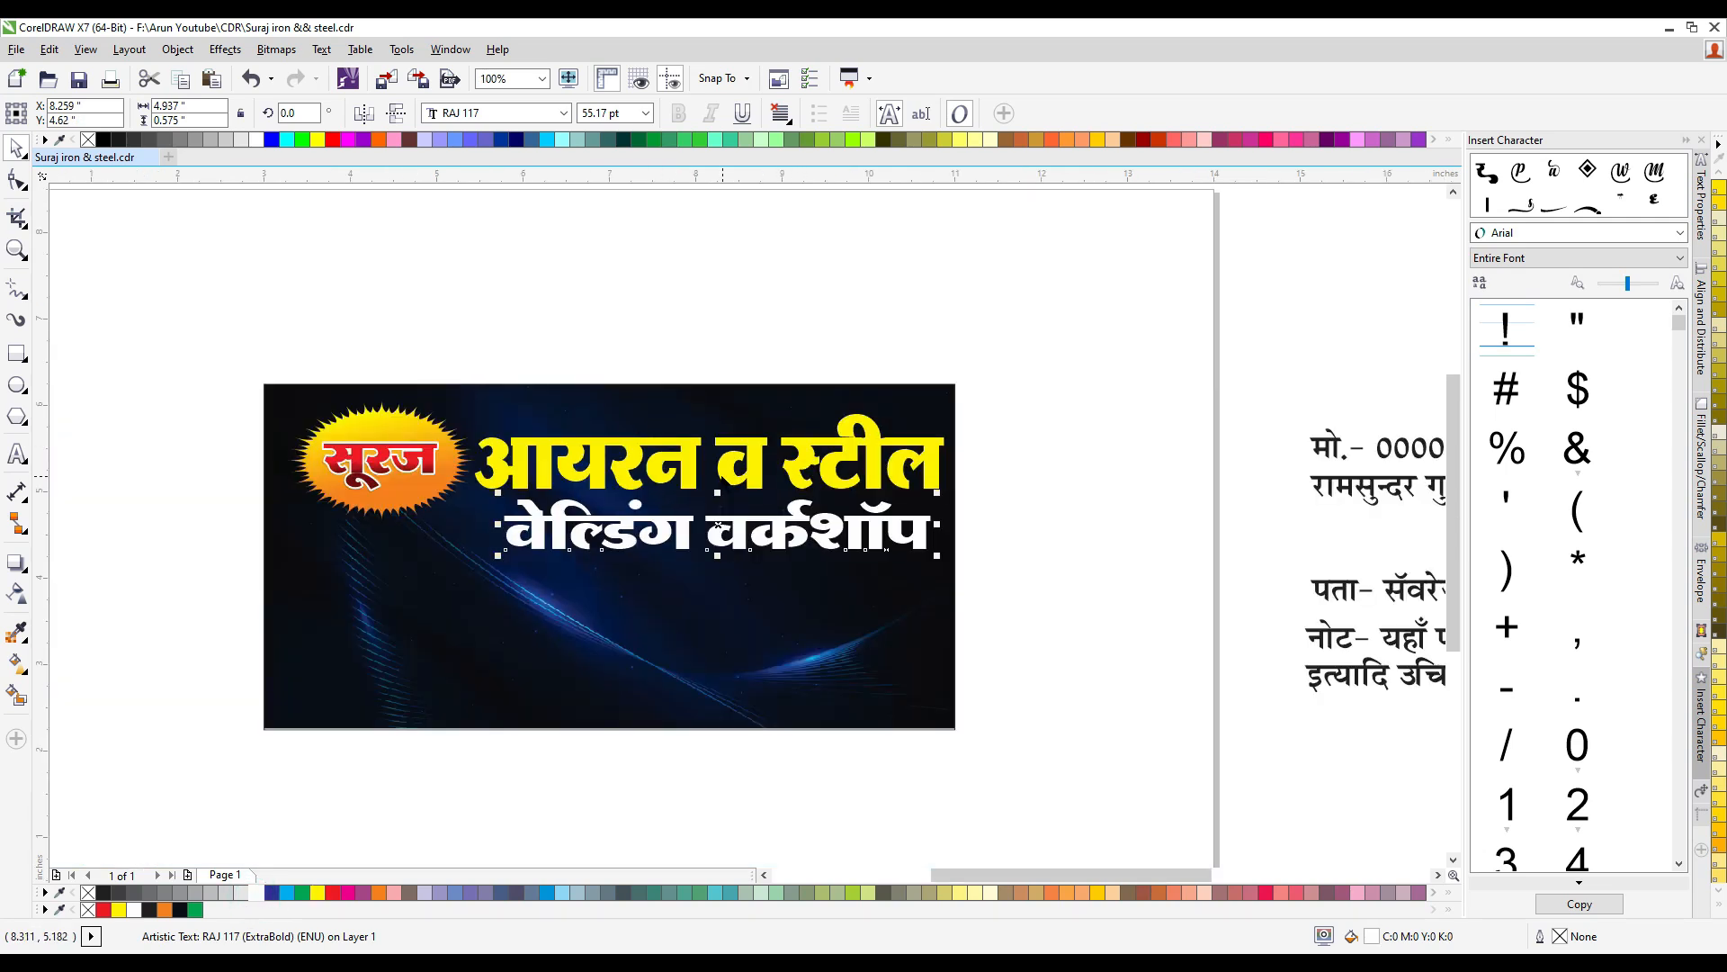
- Center the two title lines on each other, nudge them up, and narrow "वेल्डिंग वर्कशॉप" slightly
{"action": "left_click", "coordinate": [747, 480], "text": "shift"}
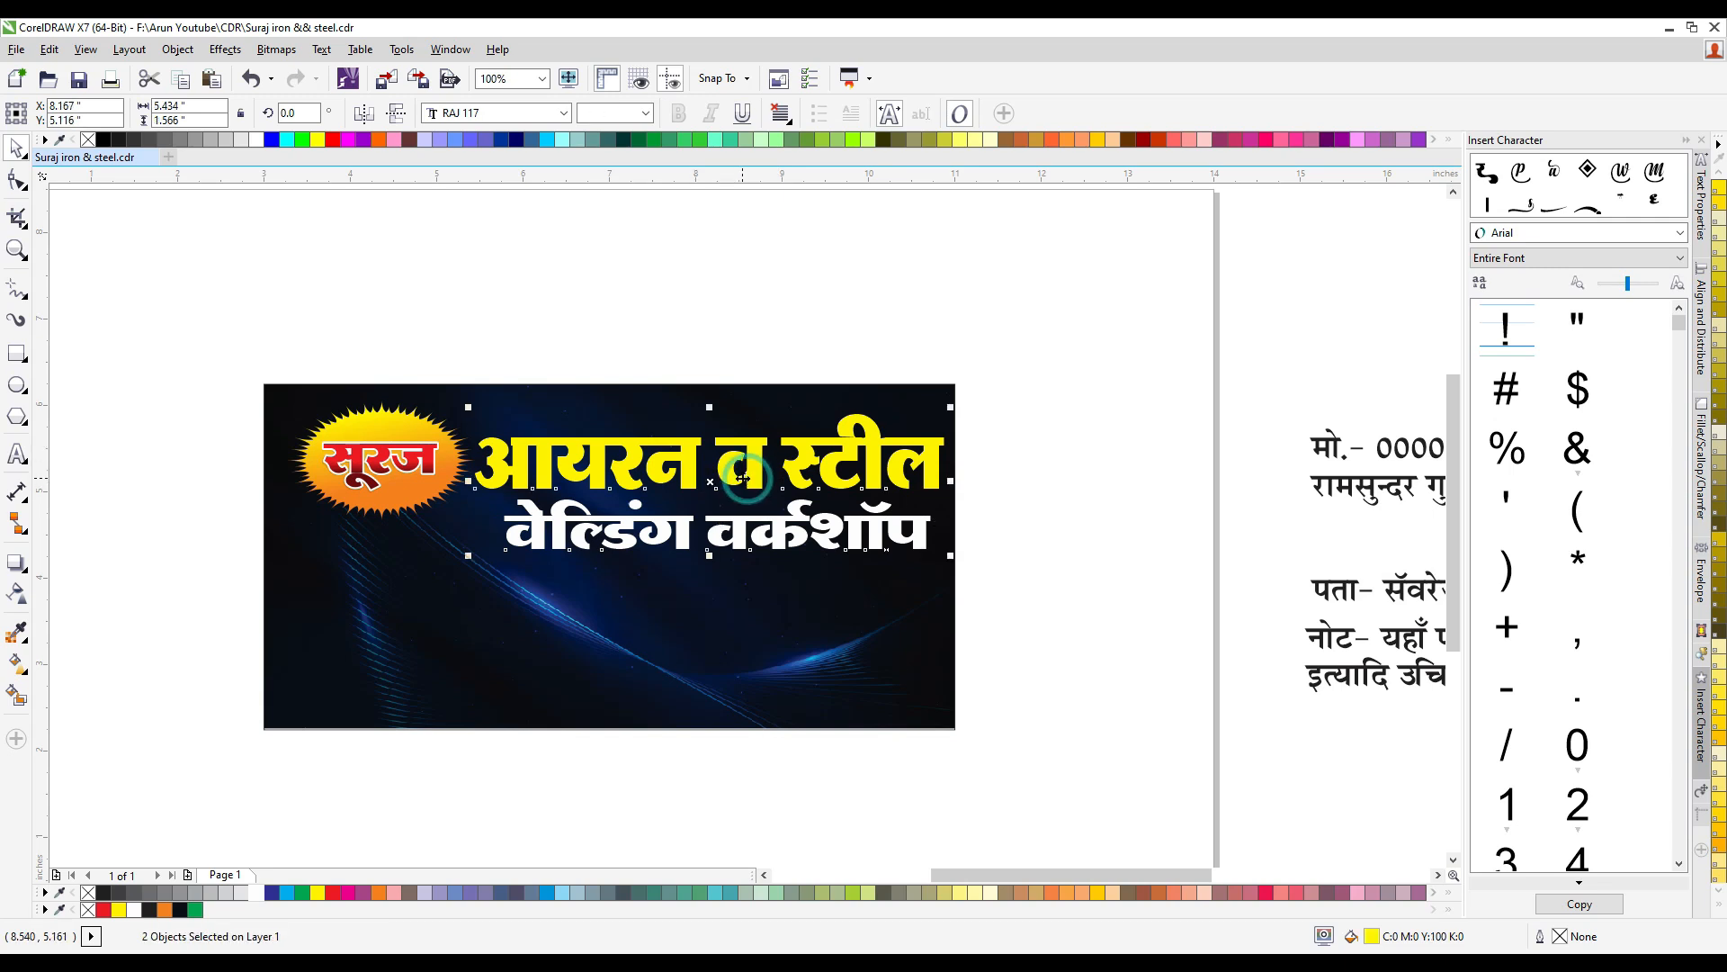
{"action": "key", "text": "c"}
{"action": "key", "text": "Up"}
{"action": "key", "text": "Up"}
{"action": "left_click", "coordinate": [1065, 490]}
{"action": "left_click", "coordinate": [799, 519]}
{"action": "left_click_drag", "start_coordinate": [492, 513], "coordinate": [502, 512]}
- Move the mobile number text and the proprietor's name text from beside the page to just above the banner
{"action": "scroll", "coordinate": [1030, 501], "scroll_direction": "down", "scroll_amount": 2}
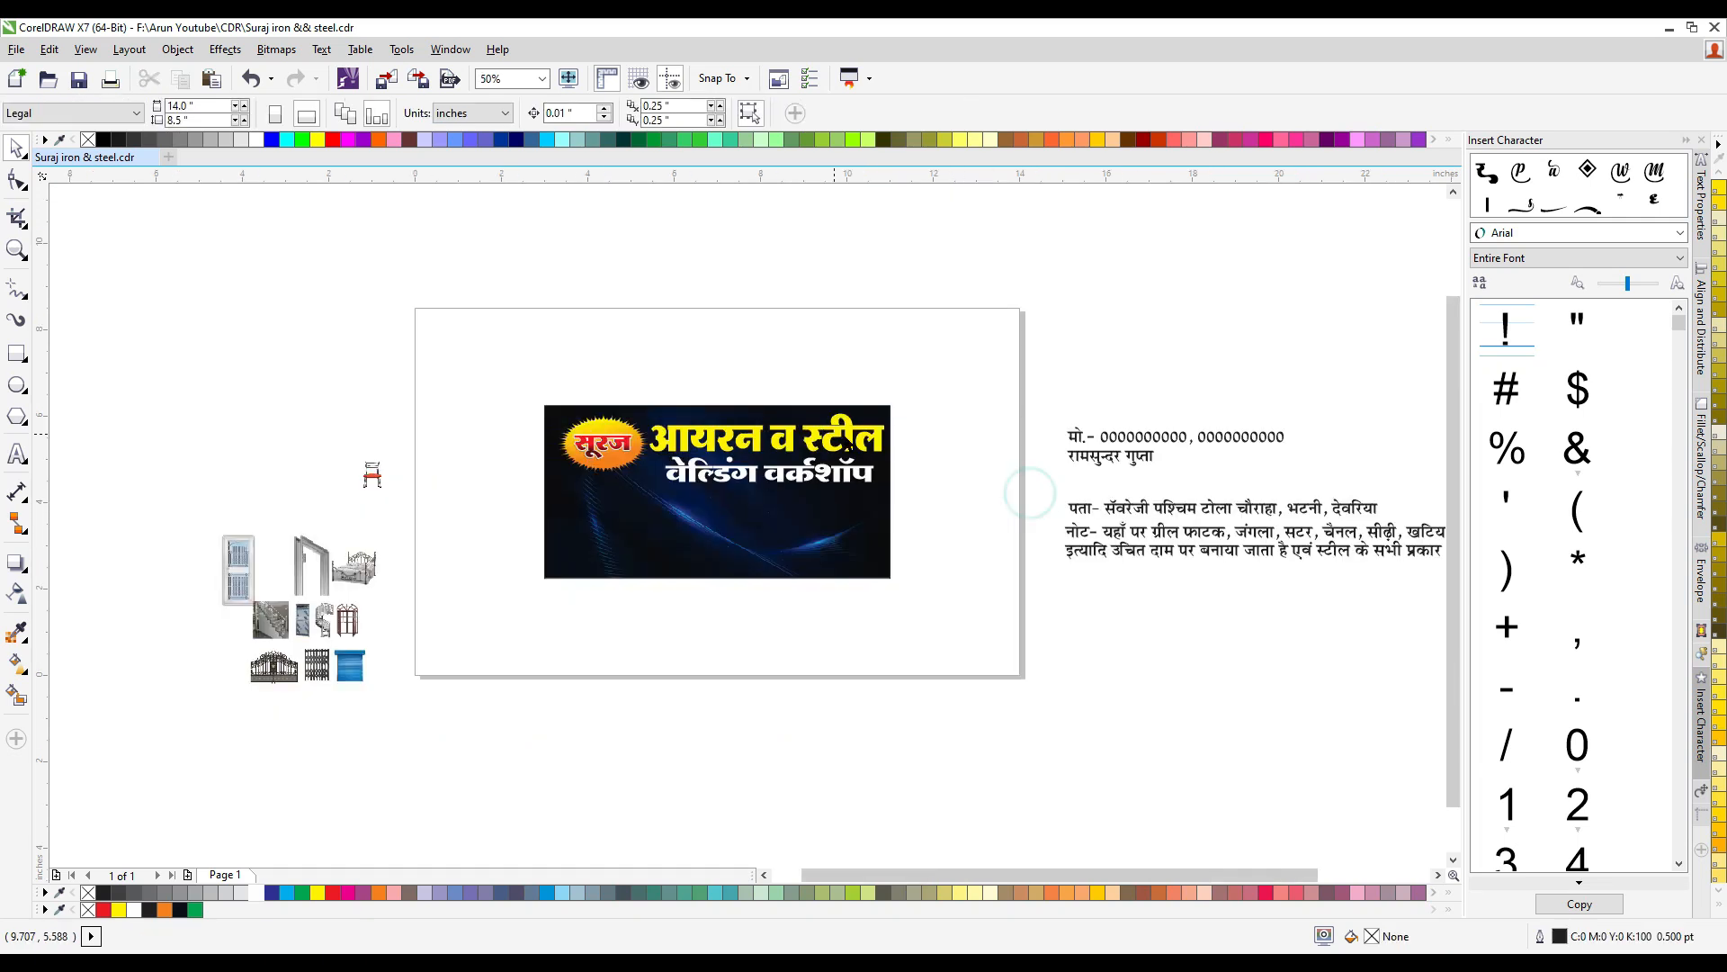
{"action": "scroll", "coordinate": [1138, 454], "scroll_direction": "up", "scroll_amount": 2}
{"action": "left_click", "coordinate": [1126, 425]}
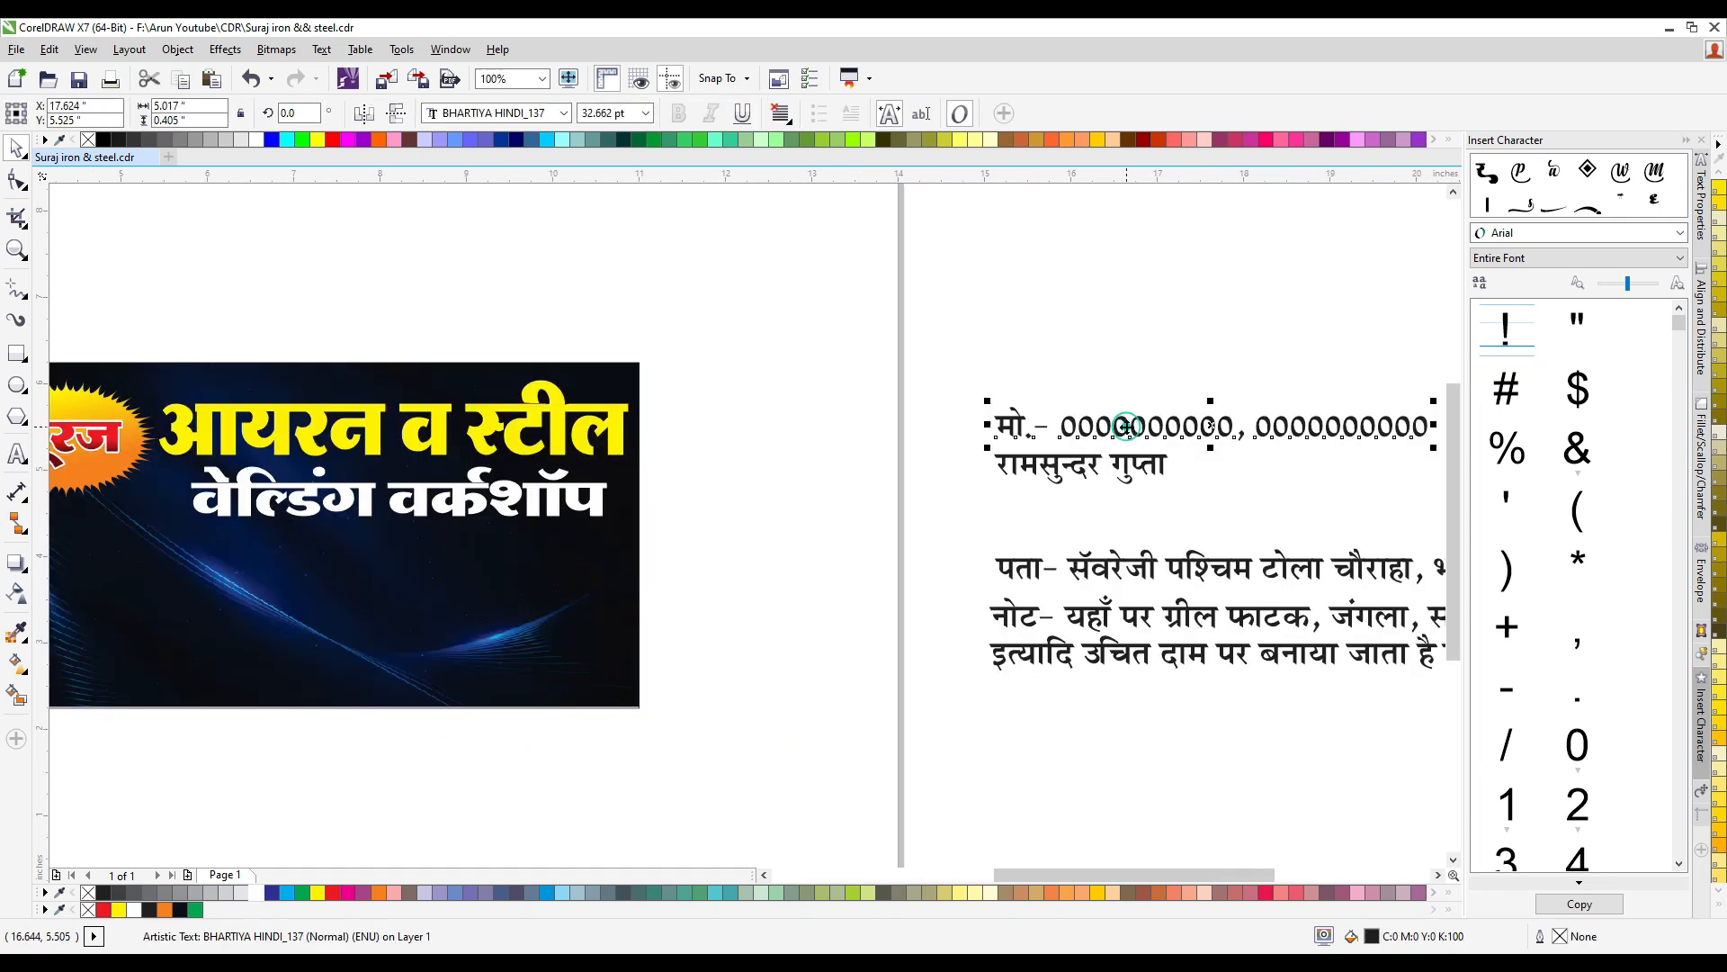
{"action": "left_click", "coordinate": [1051, 468], "text": "shift"}
{"action": "left_click_drag", "start_coordinate": [1045, 462], "coordinate": [324, 272]}
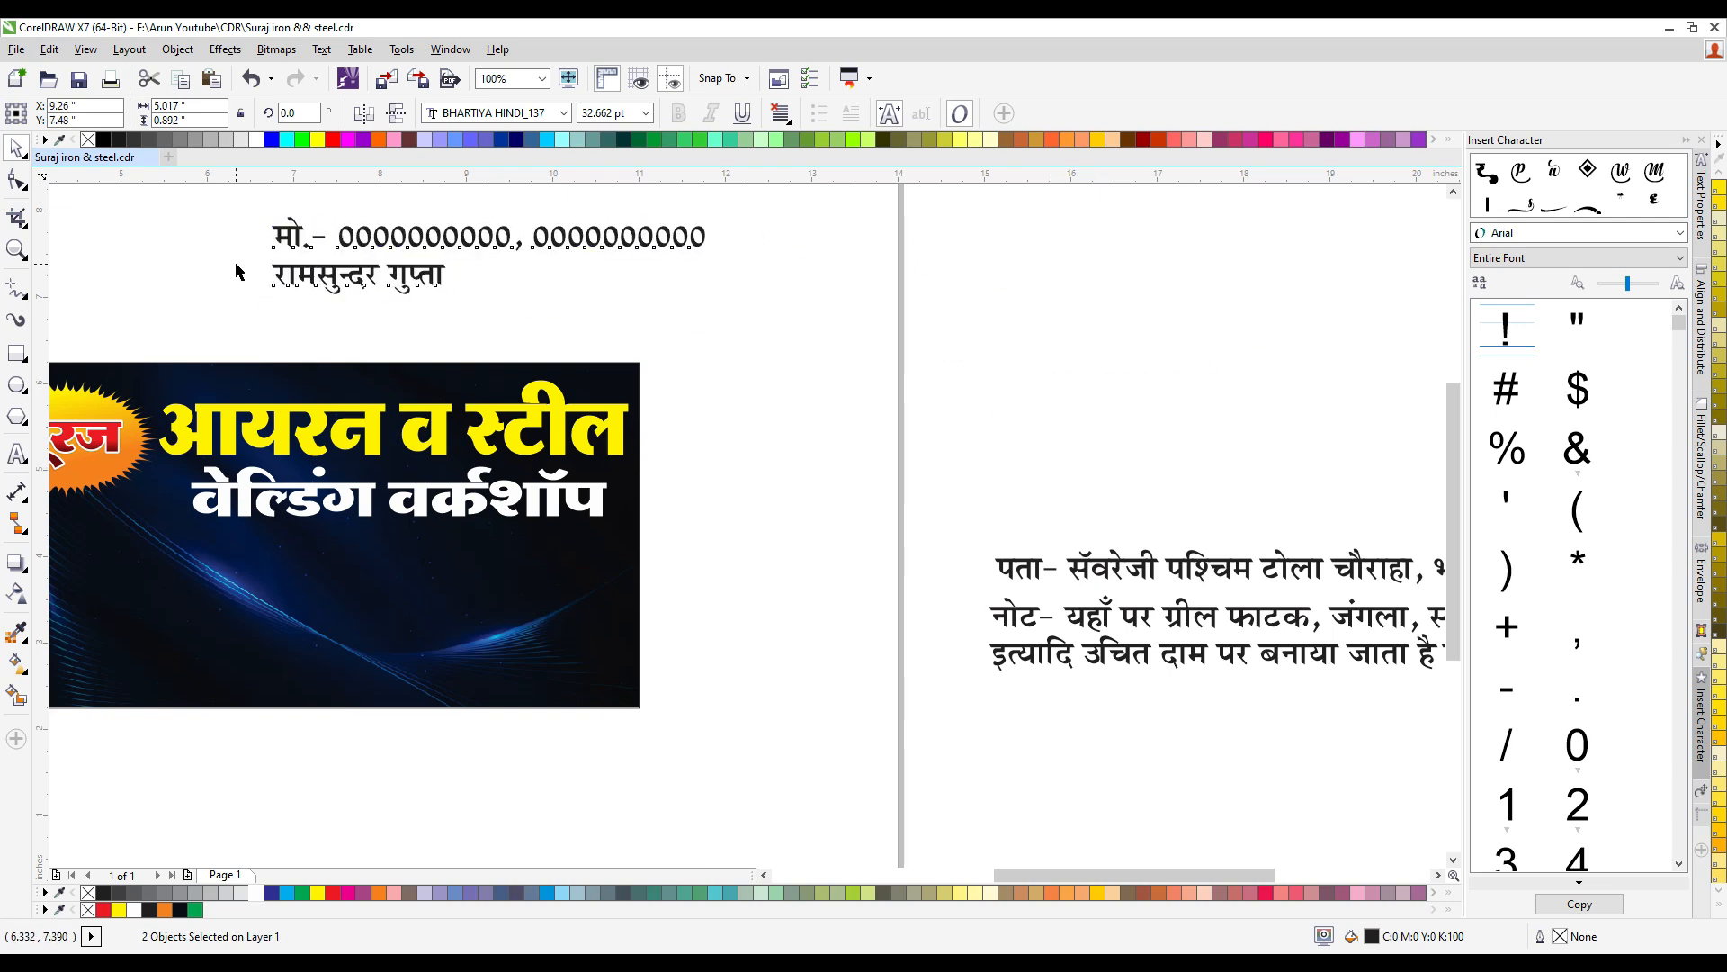
{"action": "left_click", "coordinate": [237, 264]}
- Insert the prefix "प्रो0-" before the proprietor's name
{"action": "scroll", "coordinate": [274, 263], "scroll_direction": "up", "scroll_amount": 1}
{"action": "left_click", "coordinate": [289, 292]}
{"action": "key", "text": "F8"}
{"action": "left_click", "coordinate": [275, 288]}
{"action": "type", "text": "प्रो0"}
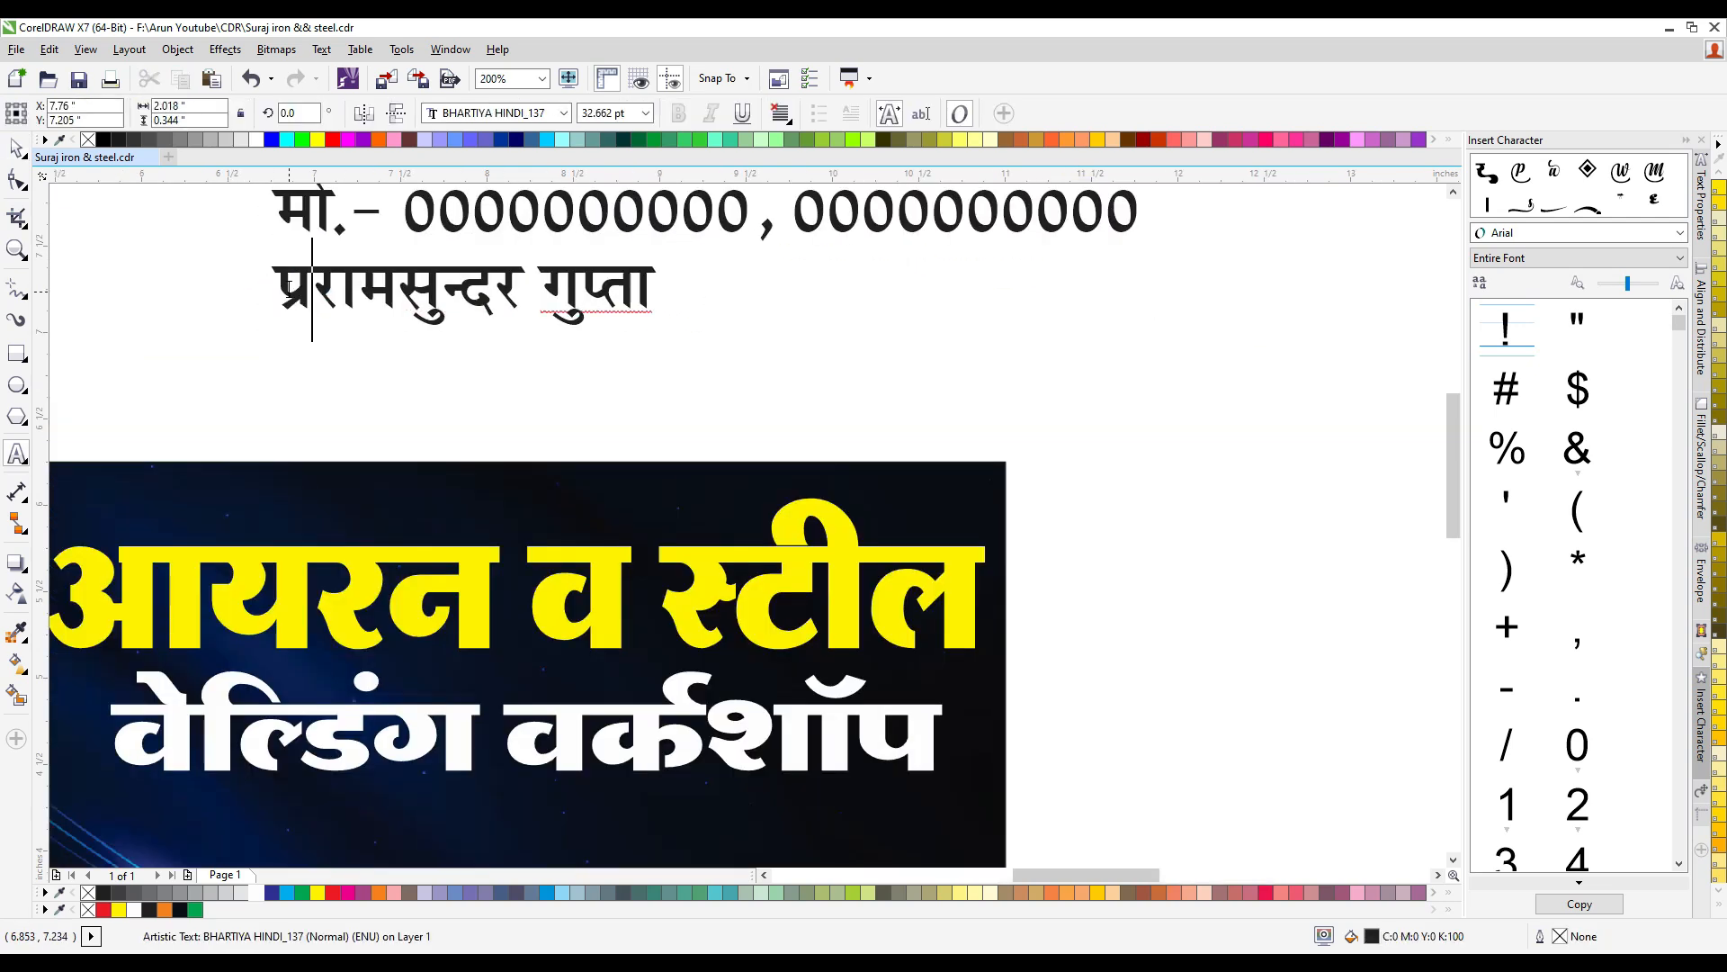
{"action": "type", "text": "-"}
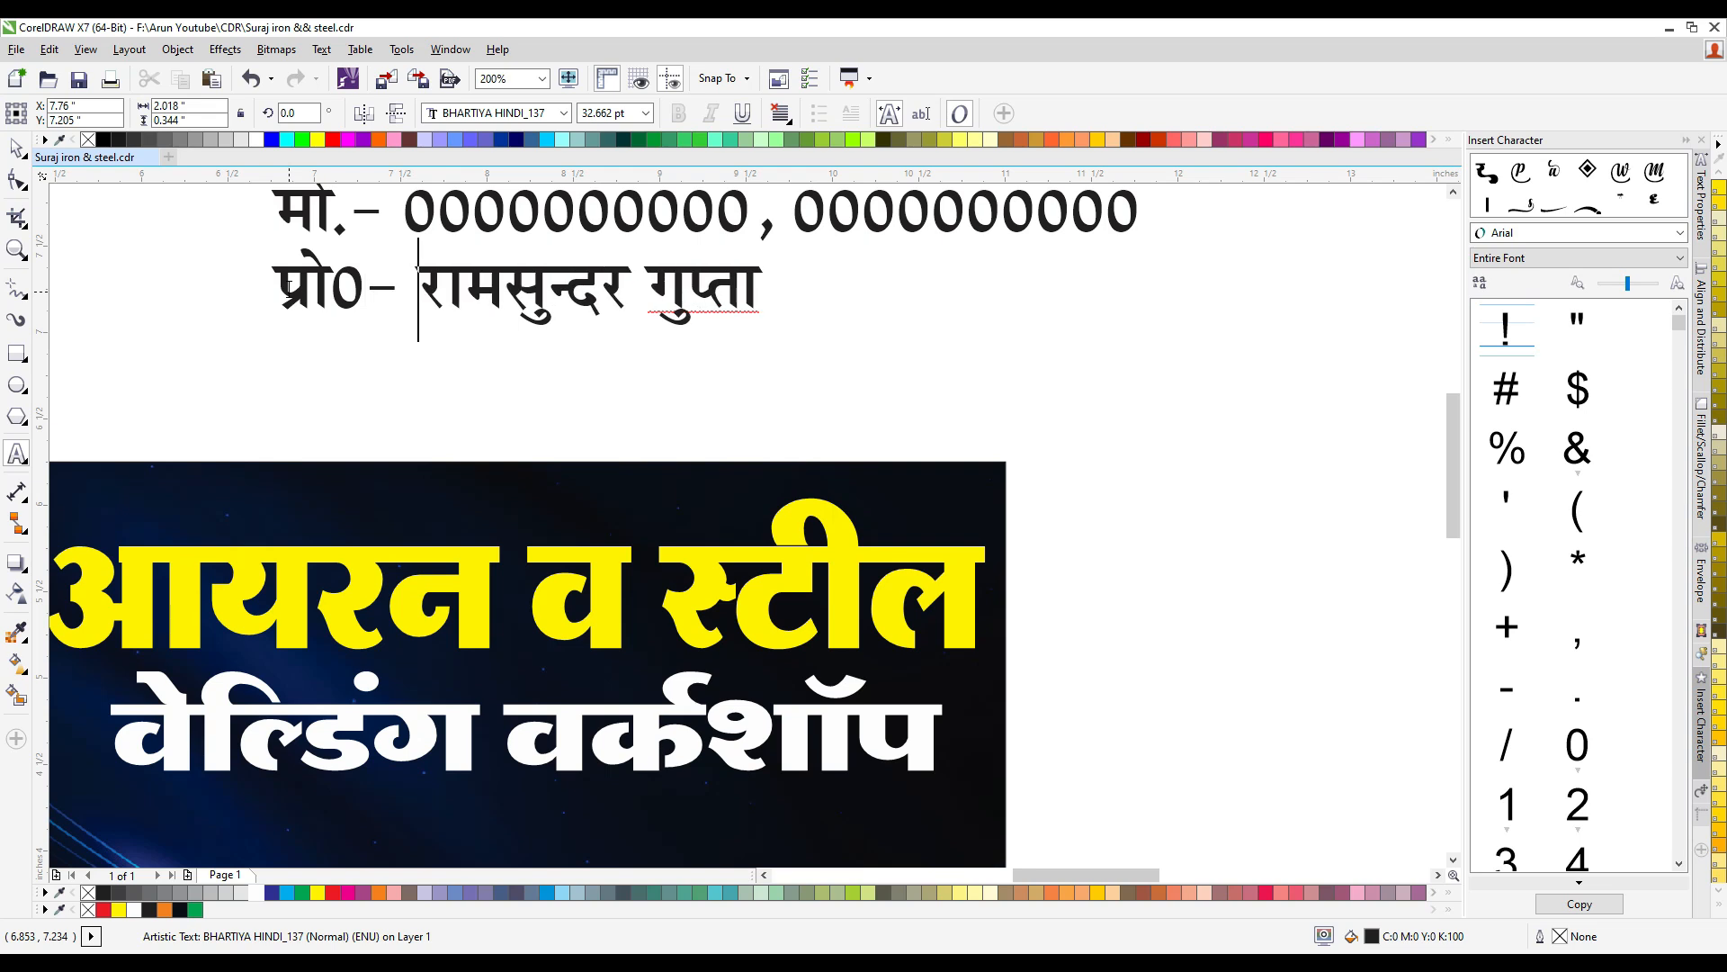
{"action": "left_click", "coordinate": [16, 149]}
- Place the mobile number text beside the proprietor's name and align their tops
{"action": "scroll", "coordinate": [696, 267], "scroll_direction": "down", "scroll_amount": 1}
{"action": "left_click_drag", "start_coordinate": [572, 233], "coordinate": [835, 273]}
{"action": "left_click", "coordinate": [720, 267], "text": "shift"}
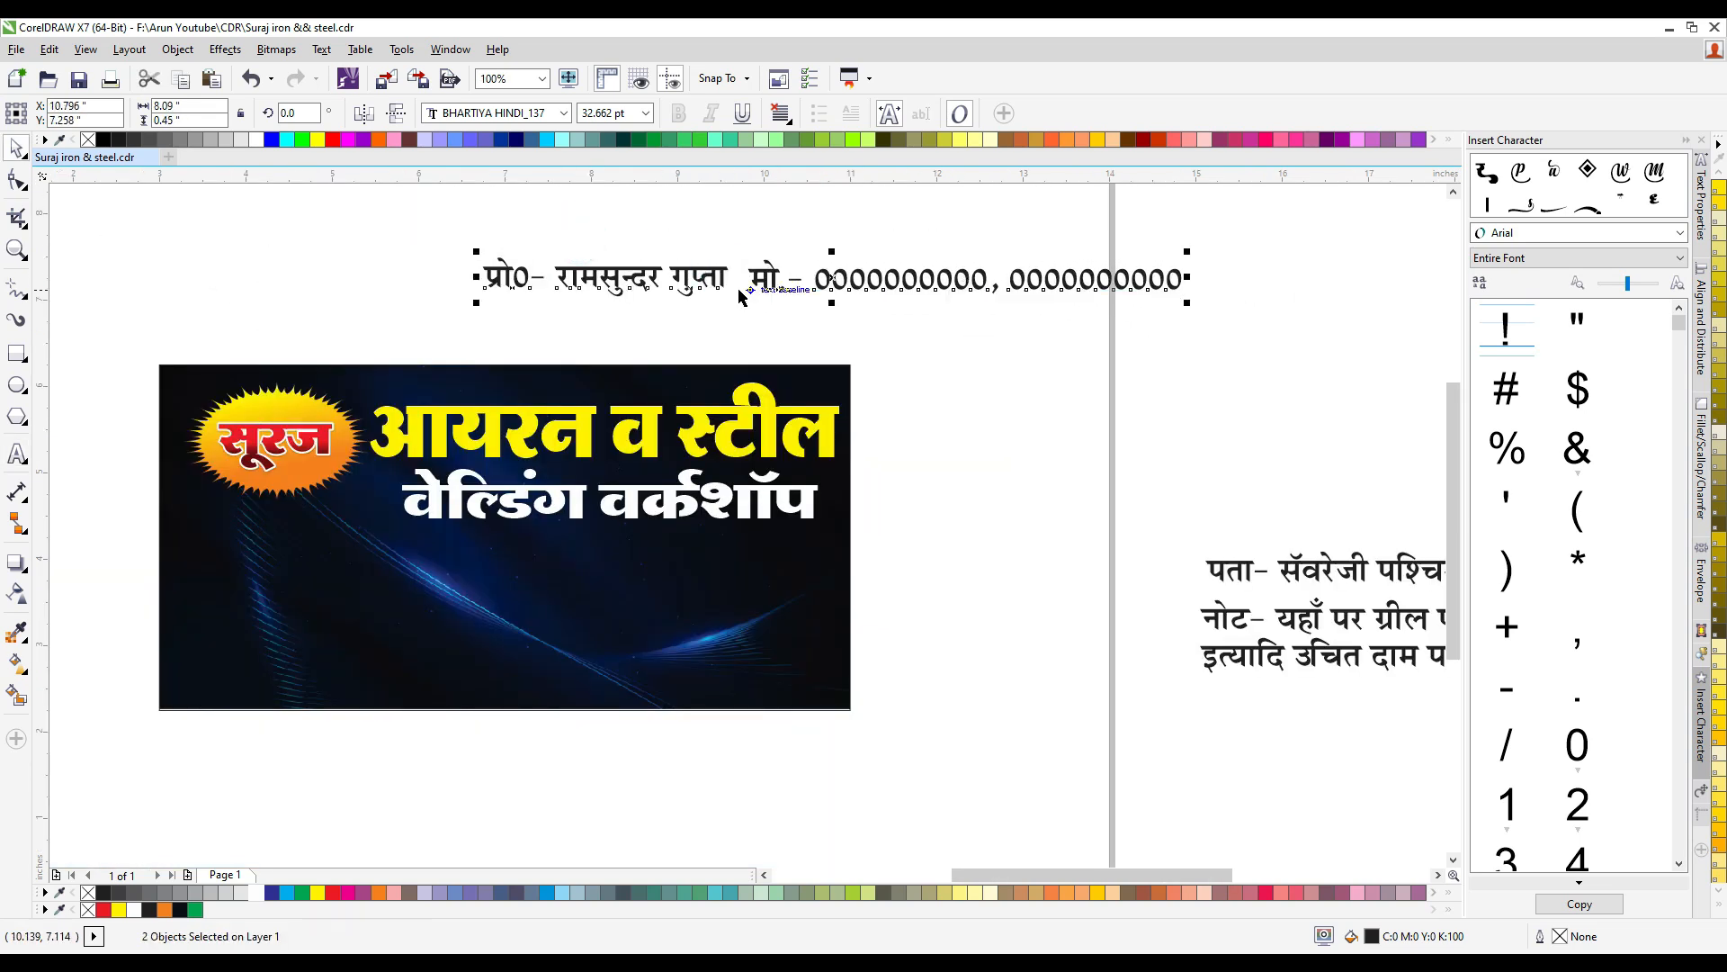
{"action": "key", "text": "t"}
- Shrink the proprietor and mobile texts to about 15.3 pt, place them above the yellow title line, and fill them white
{"action": "left_click_drag", "start_coordinate": [1187, 254], "coordinate": [815, 274]}
{"action": "scroll", "coordinate": [547, 326], "scroll_direction": "up", "scroll_amount": 1}
{"action": "left_click_drag", "start_coordinate": [674, 250], "coordinate": [456, 450]}
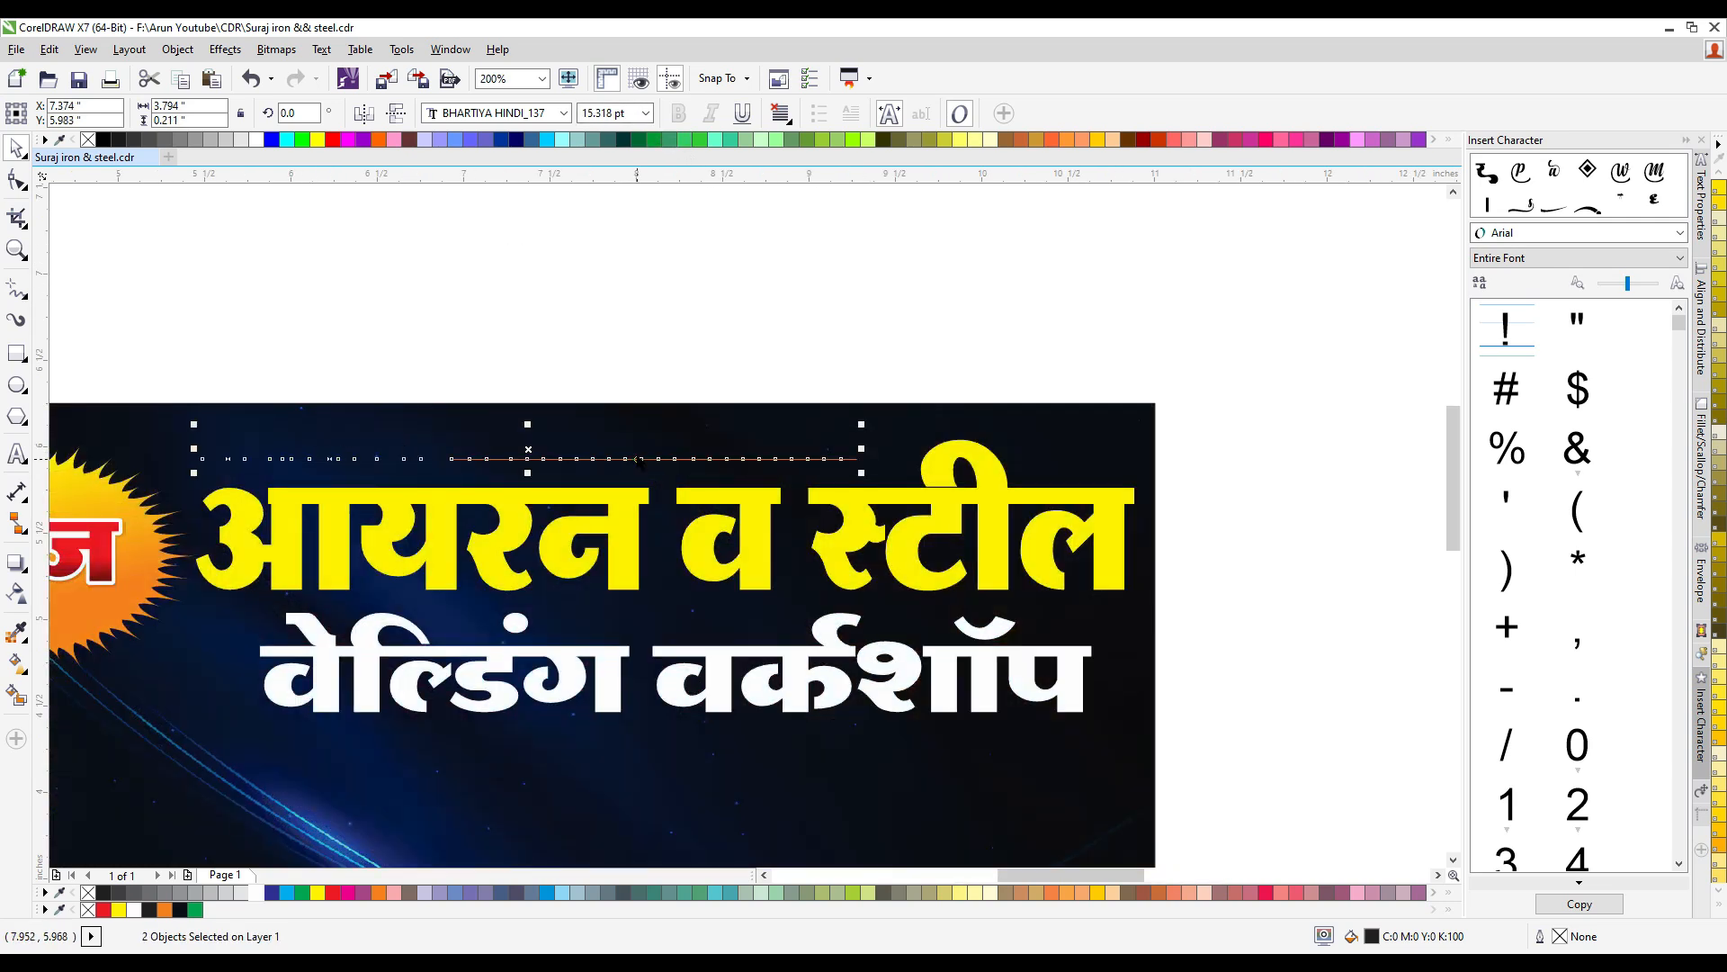
{"action": "left_click", "coordinate": [256, 892]}
{"action": "left_click", "coordinate": [339, 305]}
- Set the proprietor's name text in the RAJ 08 font
{"action": "left_click_drag", "start_coordinate": [477, 322], "coordinate": [88, 474]}
{"action": "left_click", "coordinate": [464, 113]}
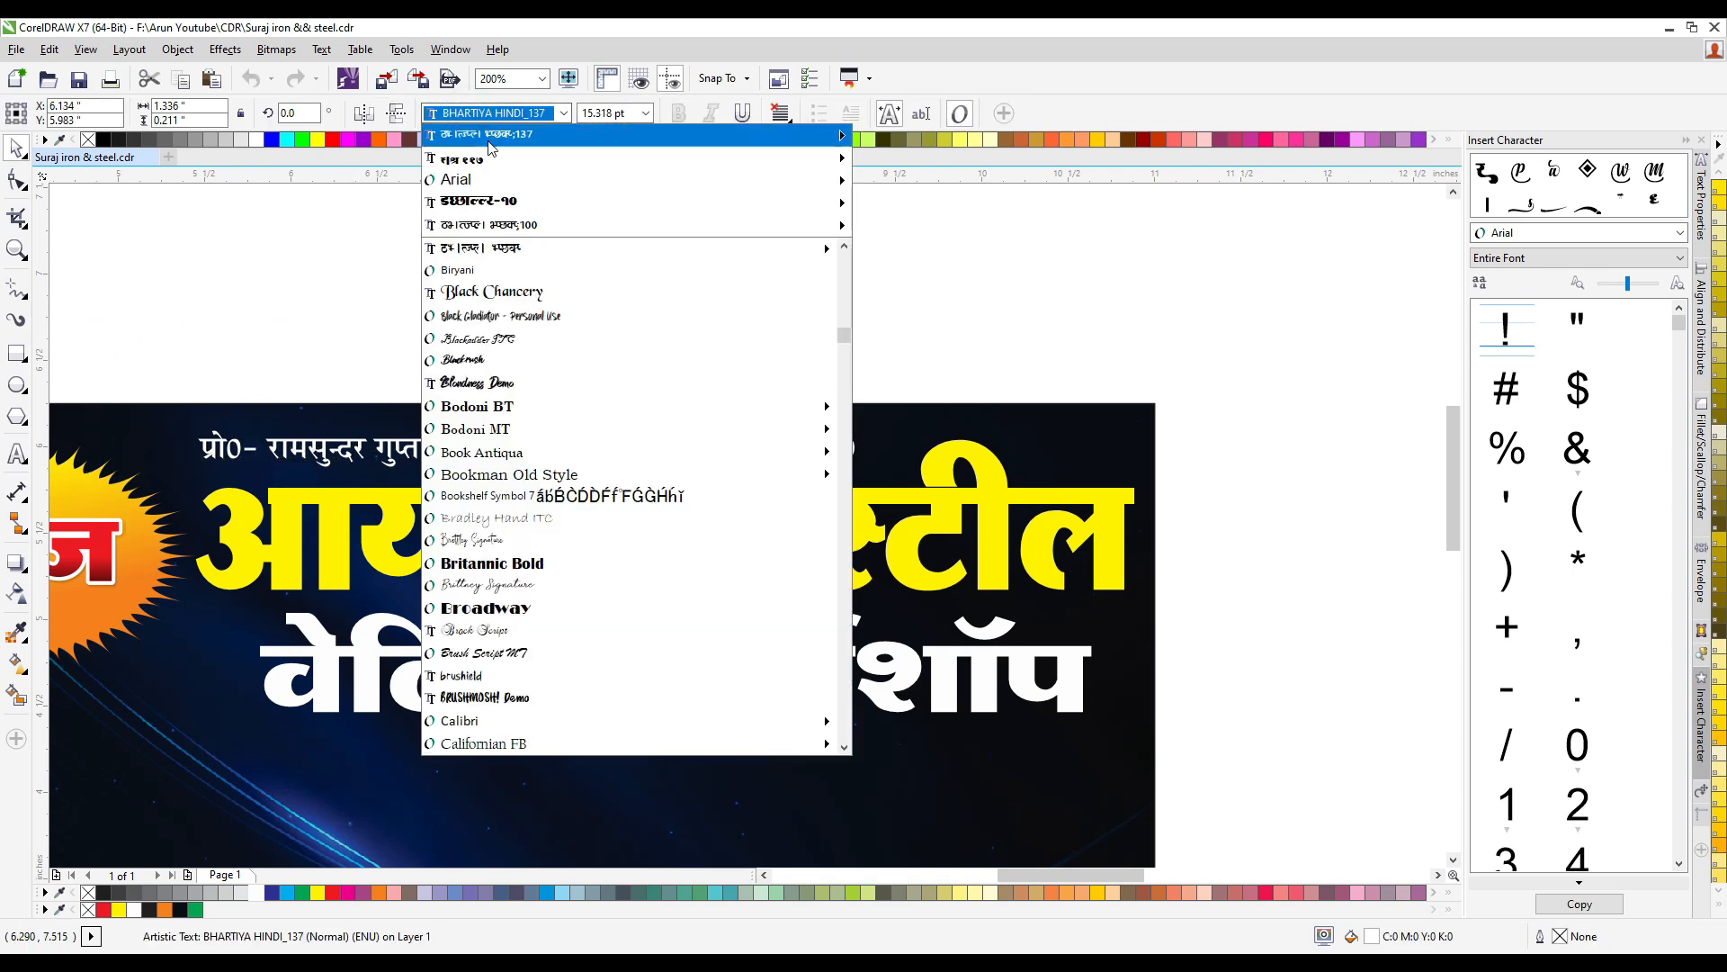
{"action": "mouse_move", "coordinate": [829, 160]}
{"action": "scroll", "coordinate": [899, 90], "scroll_direction": "up", "scroll_amount": 10}
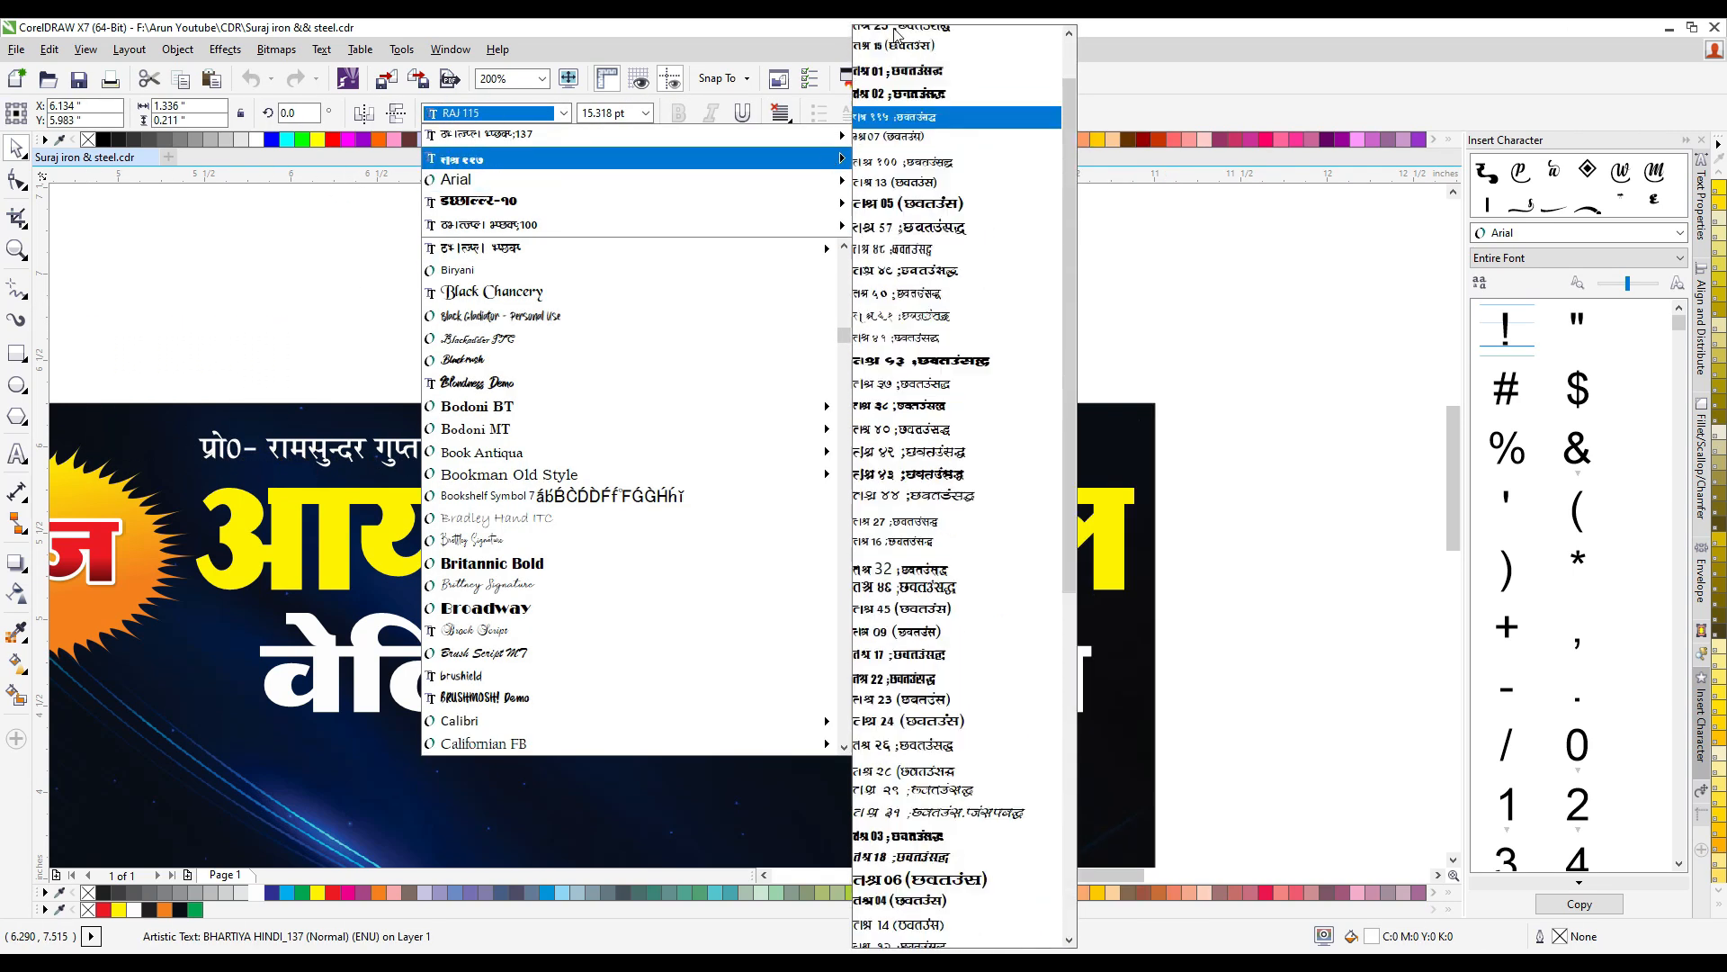
{"action": "left_click", "coordinate": [892, 42]}
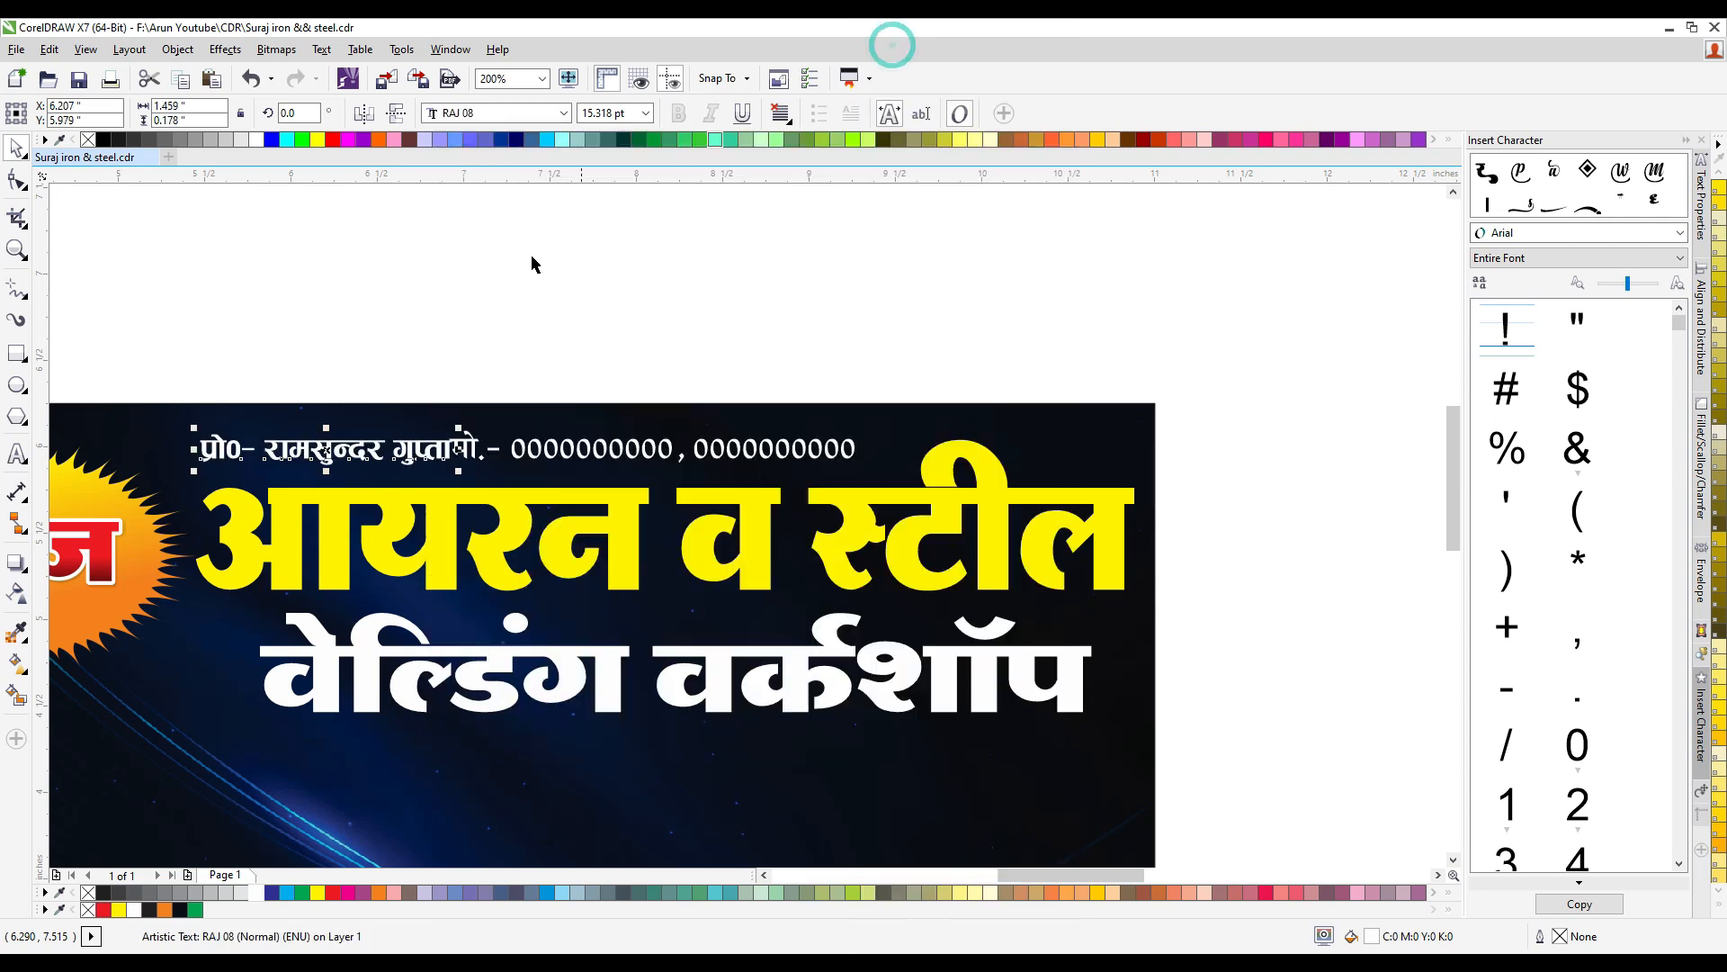
{"action": "scroll", "coordinate": [339, 438], "scroll_direction": "up", "scroll_amount": 1}
{"action": "scroll", "coordinate": [548, 468], "scroll_direction": "down", "scroll_amount": 1}
- Set the mobile number text in the RAJ 02 font and widen it to about 2.29 inches
{"action": "left_click", "coordinate": [611, 467]}
{"action": "left_click", "coordinate": [636, 467]}
{"action": "left_click", "coordinate": [563, 112]}
{"action": "mouse_move", "coordinate": [809, 181]}
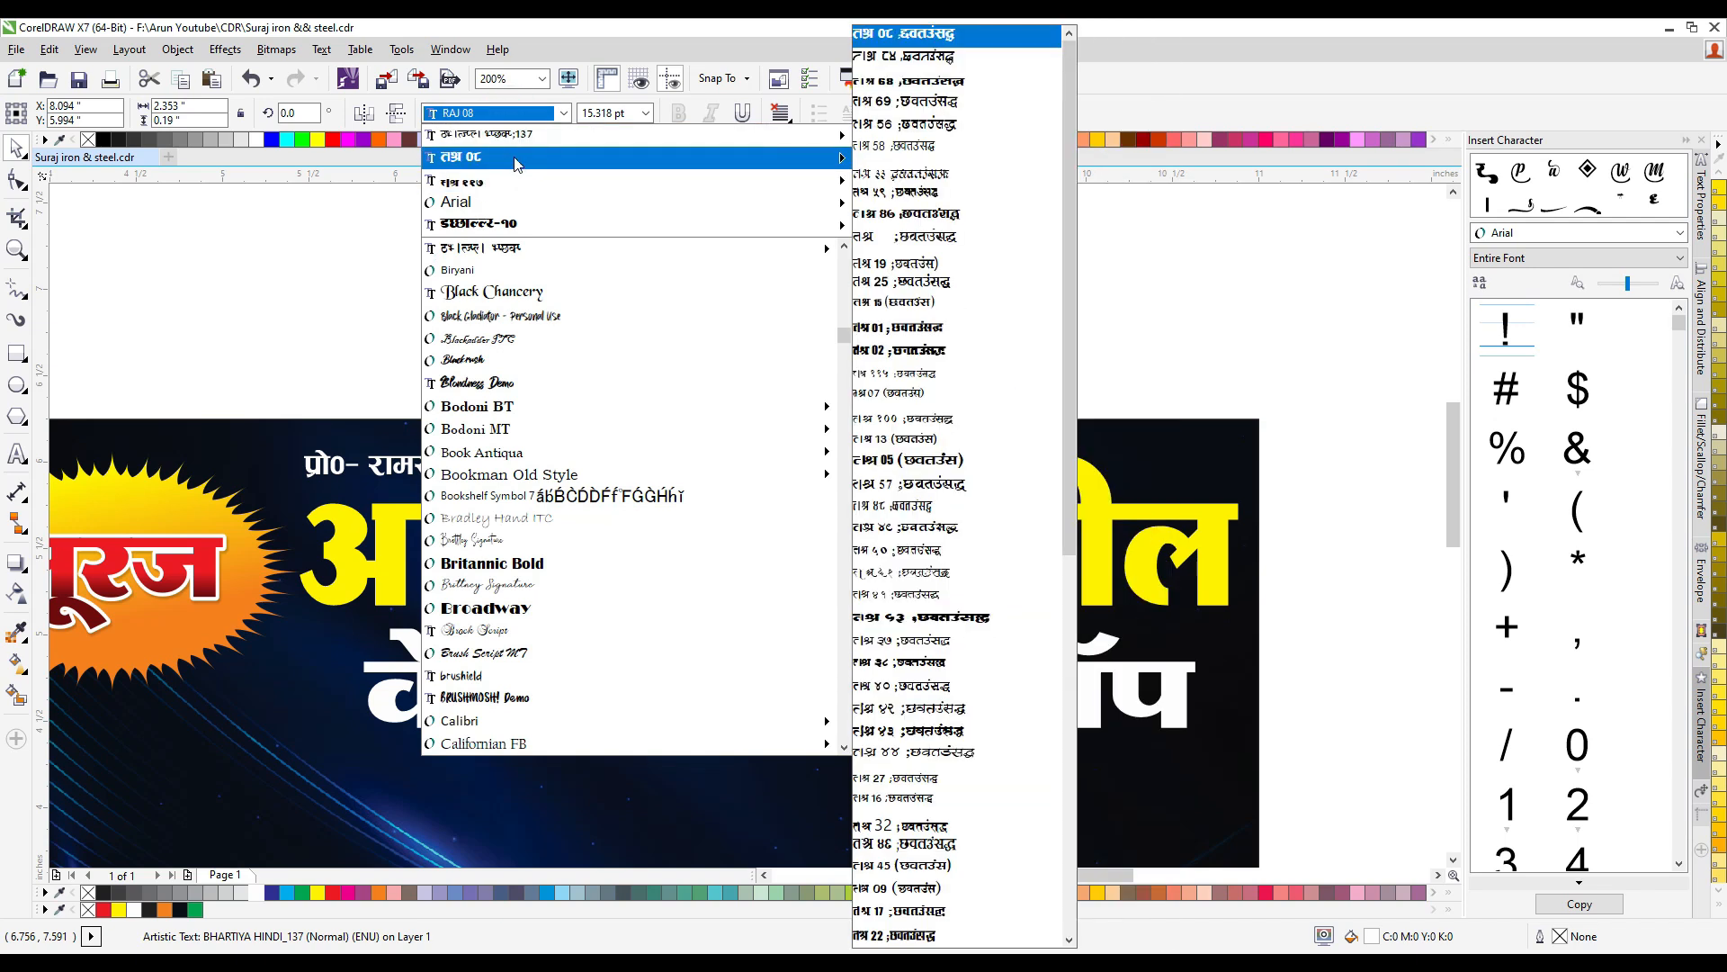
{"action": "scroll", "coordinate": [927, 265], "scroll_direction": "up", "scroll_amount": 5}
{"action": "left_click", "coordinate": [927, 262]}
{"action": "mouse_move", "coordinate": [1006, 462]}
{"action": "left_mouse_down"}
{"action": "mouse_move", "coordinate": [968, 461]}
{"action": "mouse_move", "coordinate": [989, 468]}
{"action": "left_mouse_up"}
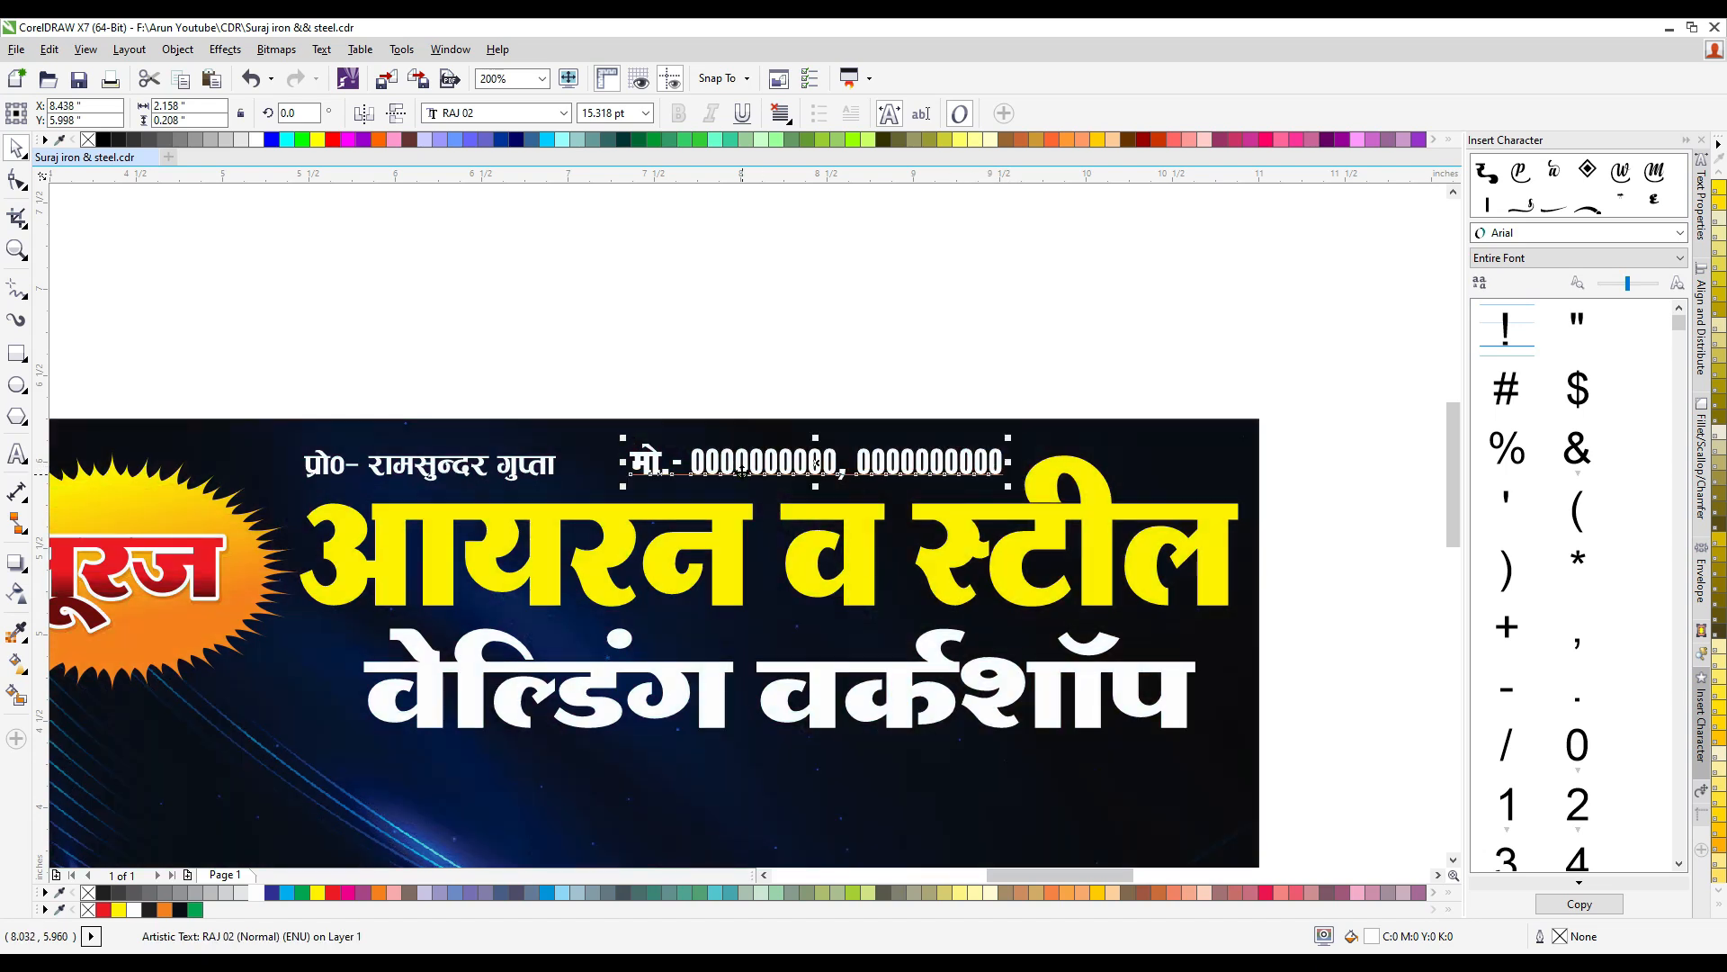
{"action": "left_click_drag", "start_coordinate": [815, 462], "coordinate": [792, 463]}
- Widen the proprietor's name text slightly and nudge the name and mobile number apart above the title
{"action": "left_click", "coordinate": [538, 467], "text": "shift"}
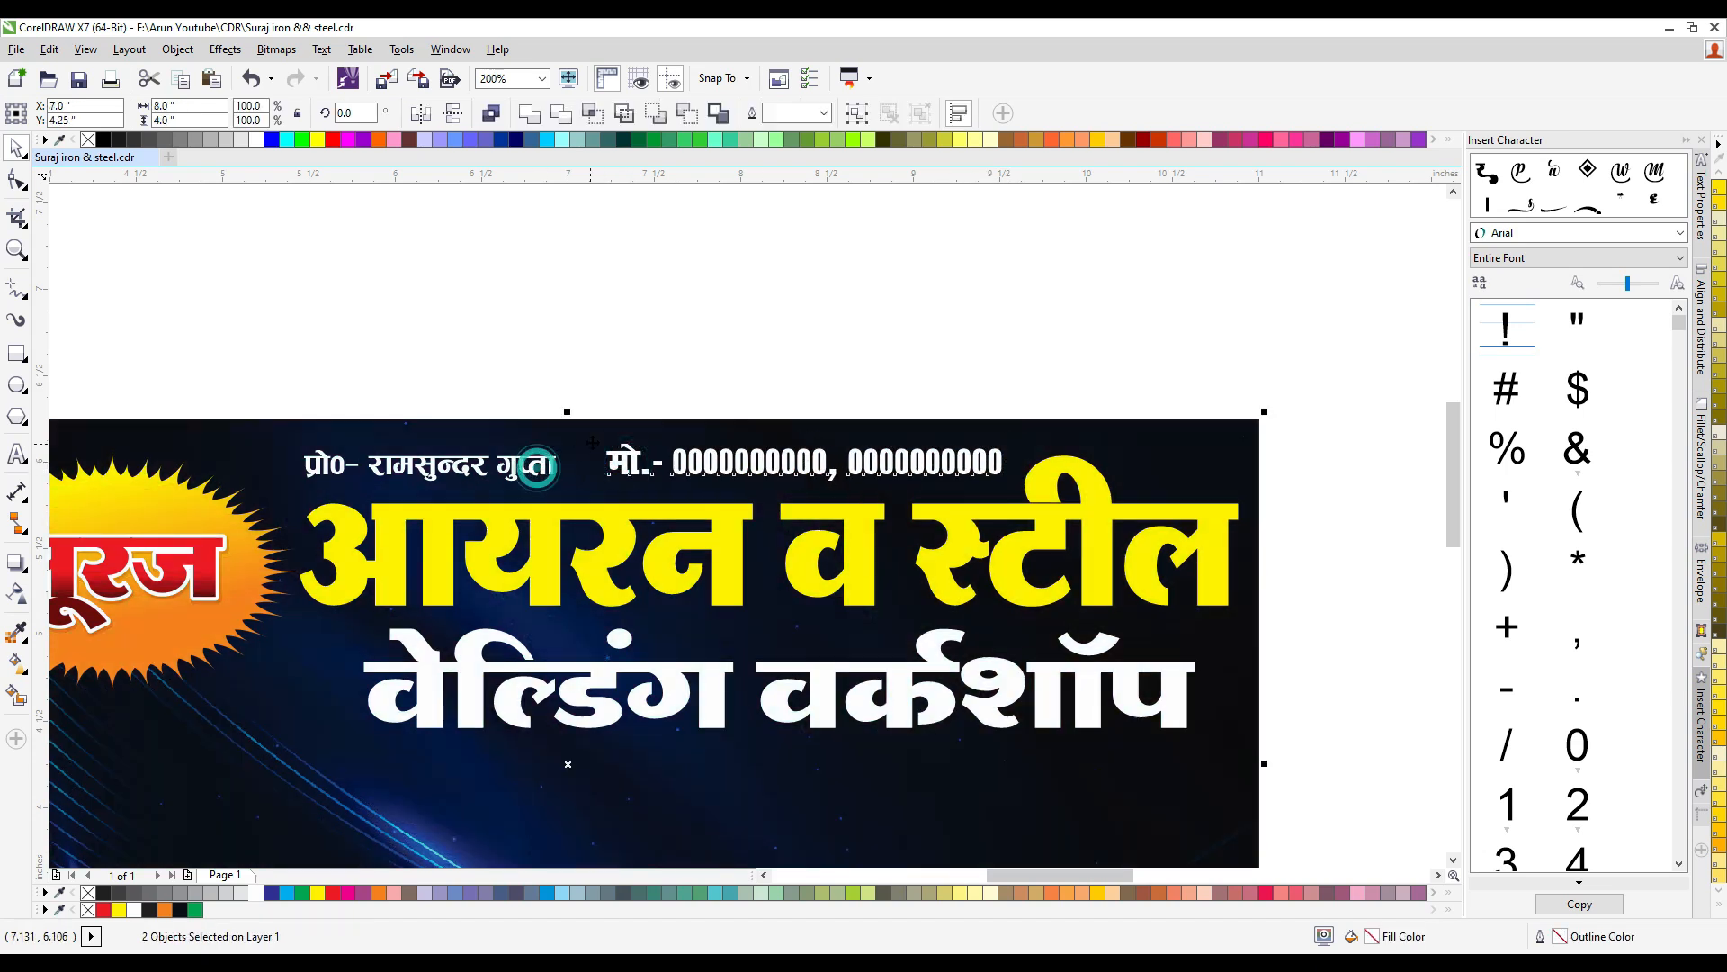
{"action": "key", "text": "Left"}
{"action": "key", "text": "Left"}
{"action": "key", "text": "Left"}
{"action": "key", "text": "Left"}
{"action": "key", "text": "Left"}
{"action": "key", "text": "Left"}
{"action": "key", "text": "Left"}
{"action": "key", "text": "Left"}
{"action": "left_click", "coordinate": [706, 388]}
{"action": "left_click_drag", "start_coordinate": [573, 371], "coordinate": [1080, 505]}
{"action": "key", "text": "Right"}
{"action": "key", "text": "Right"}
{"action": "key", "text": "Right"}
{"action": "key", "text": "Right"}
{"action": "key", "text": "Right"}
{"action": "key", "text": "Right"}
{"action": "key", "text": "Right"}
{"action": "key", "text": "Right"}
{"action": "key", "text": "Right"}
{"action": "key", "text": "Right"}
{"action": "key", "text": "Right"}
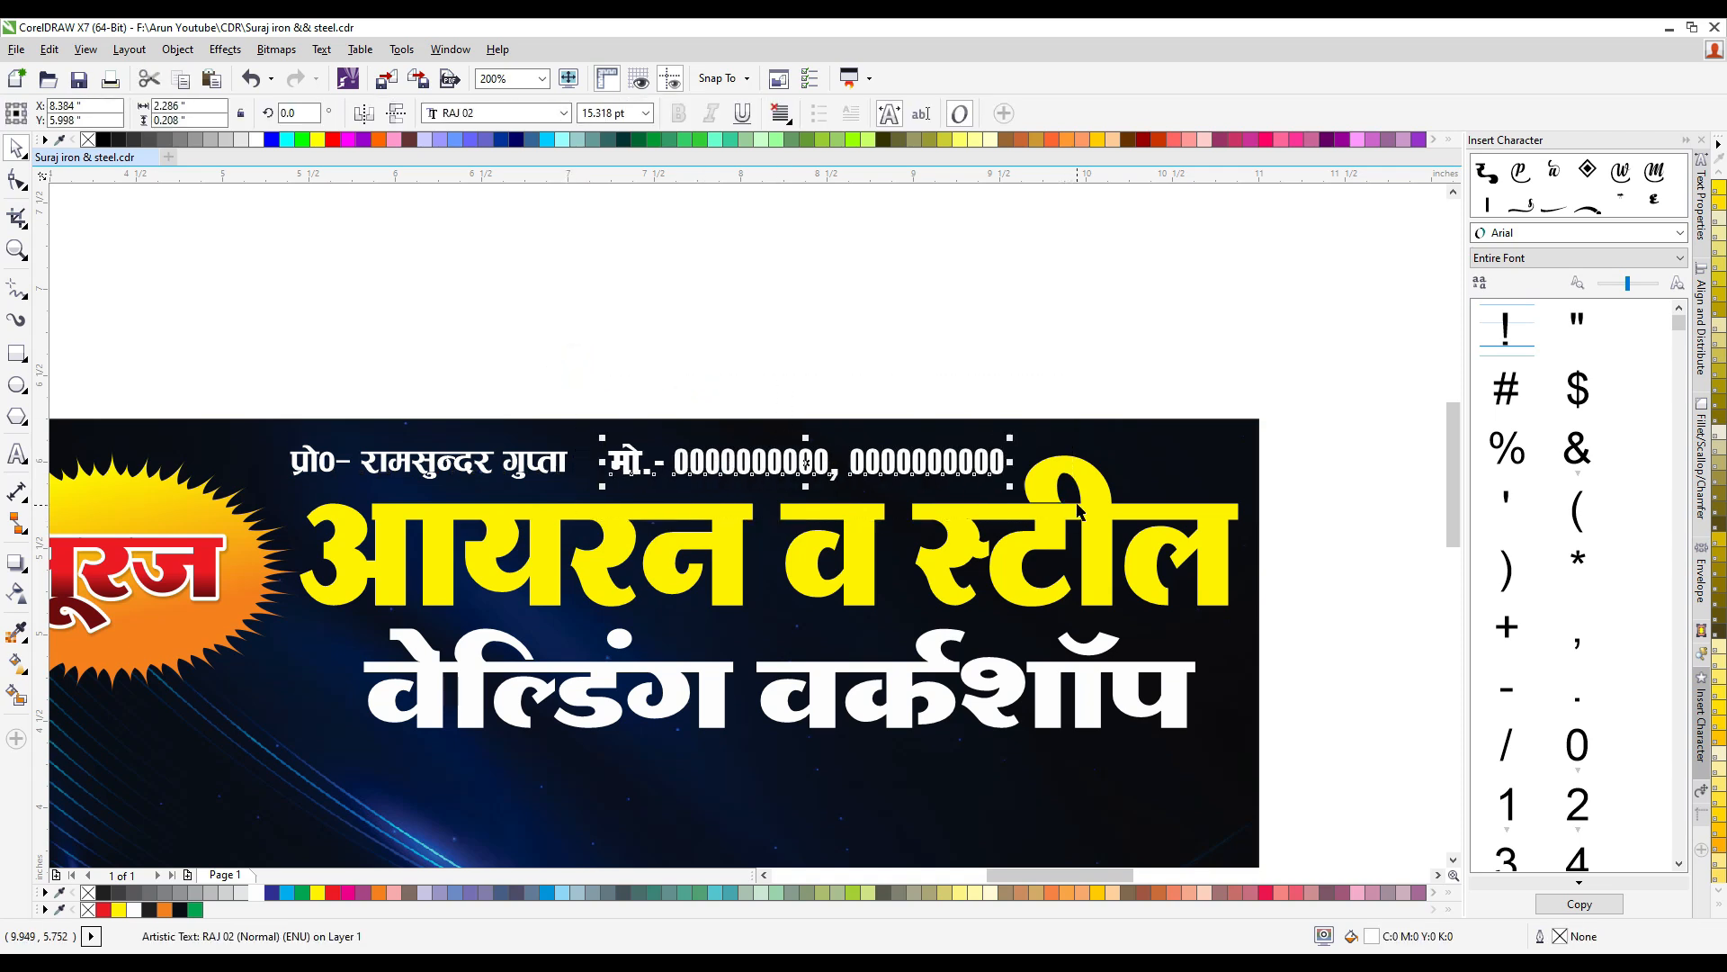
{"action": "left_click", "coordinate": [829, 387]}
- Give both title lines a 1.5 pt black outline
{"action": "scroll", "coordinate": [828, 387], "scroll_direction": "down", "scroll_amount": 1}
{"action": "scroll", "coordinate": [700, 577], "scroll_direction": "up", "scroll_amount": 1}
{"action": "left_click", "coordinate": [748, 527]}
{"action": "left_click", "coordinate": [762, 406], "text": "shift"}
{"action": "key", "text": "F12"}
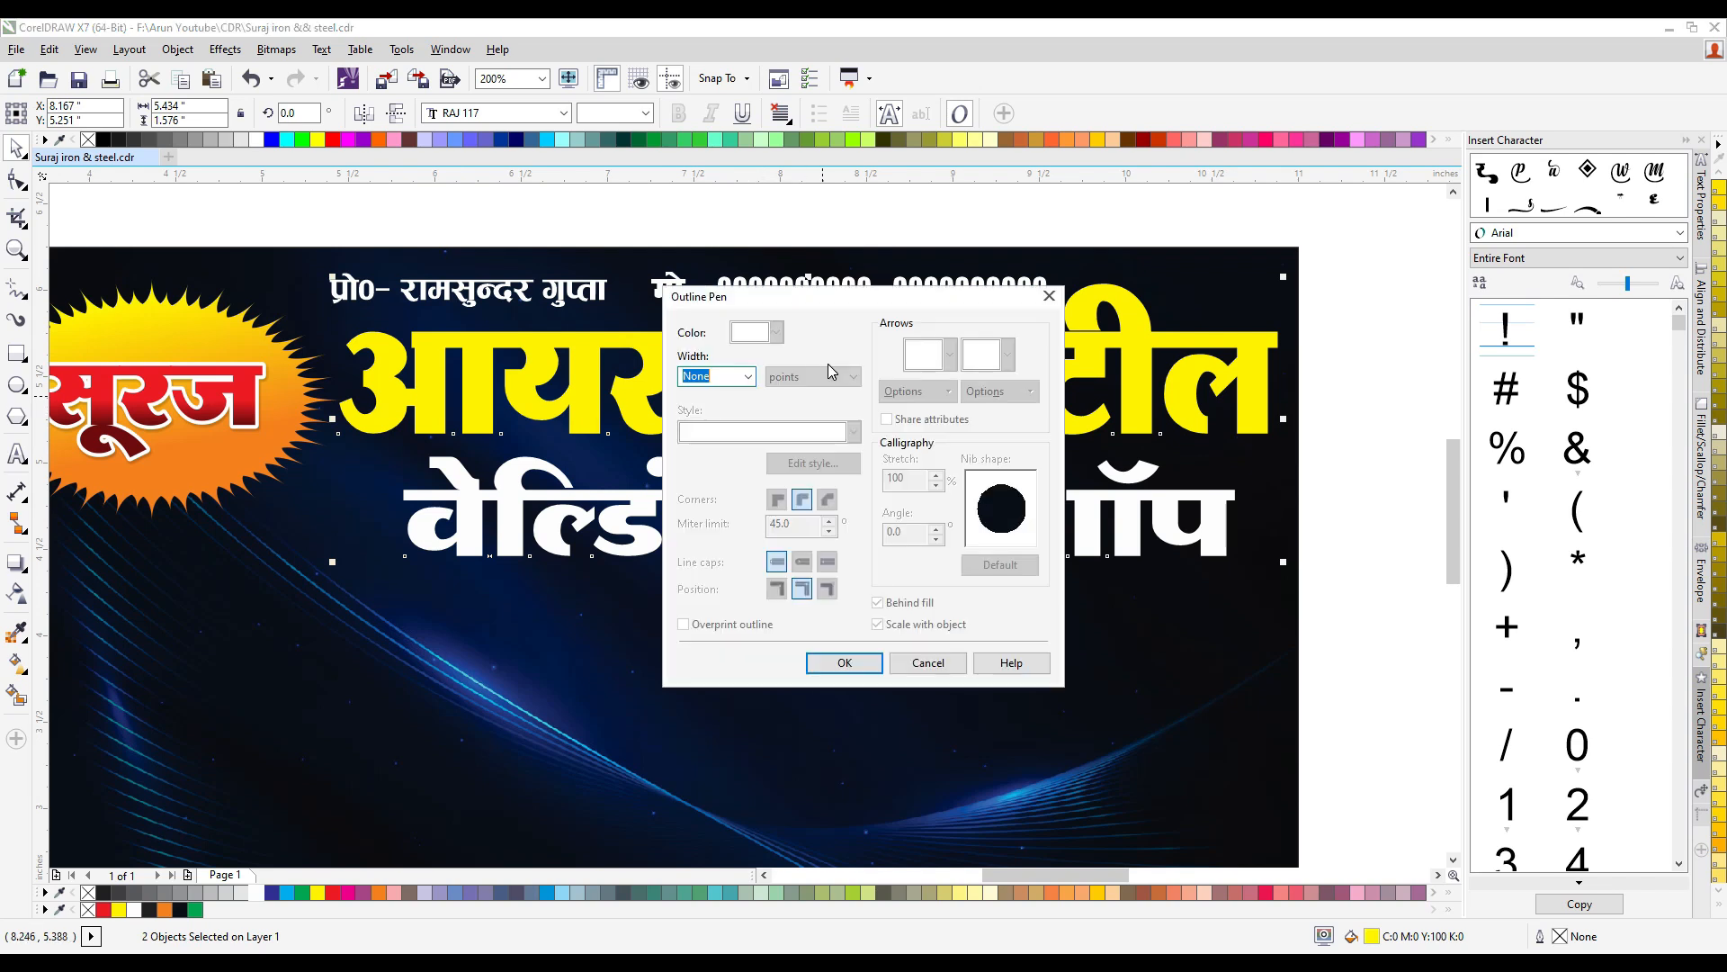
{"action": "left_click", "coordinate": [748, 378]}
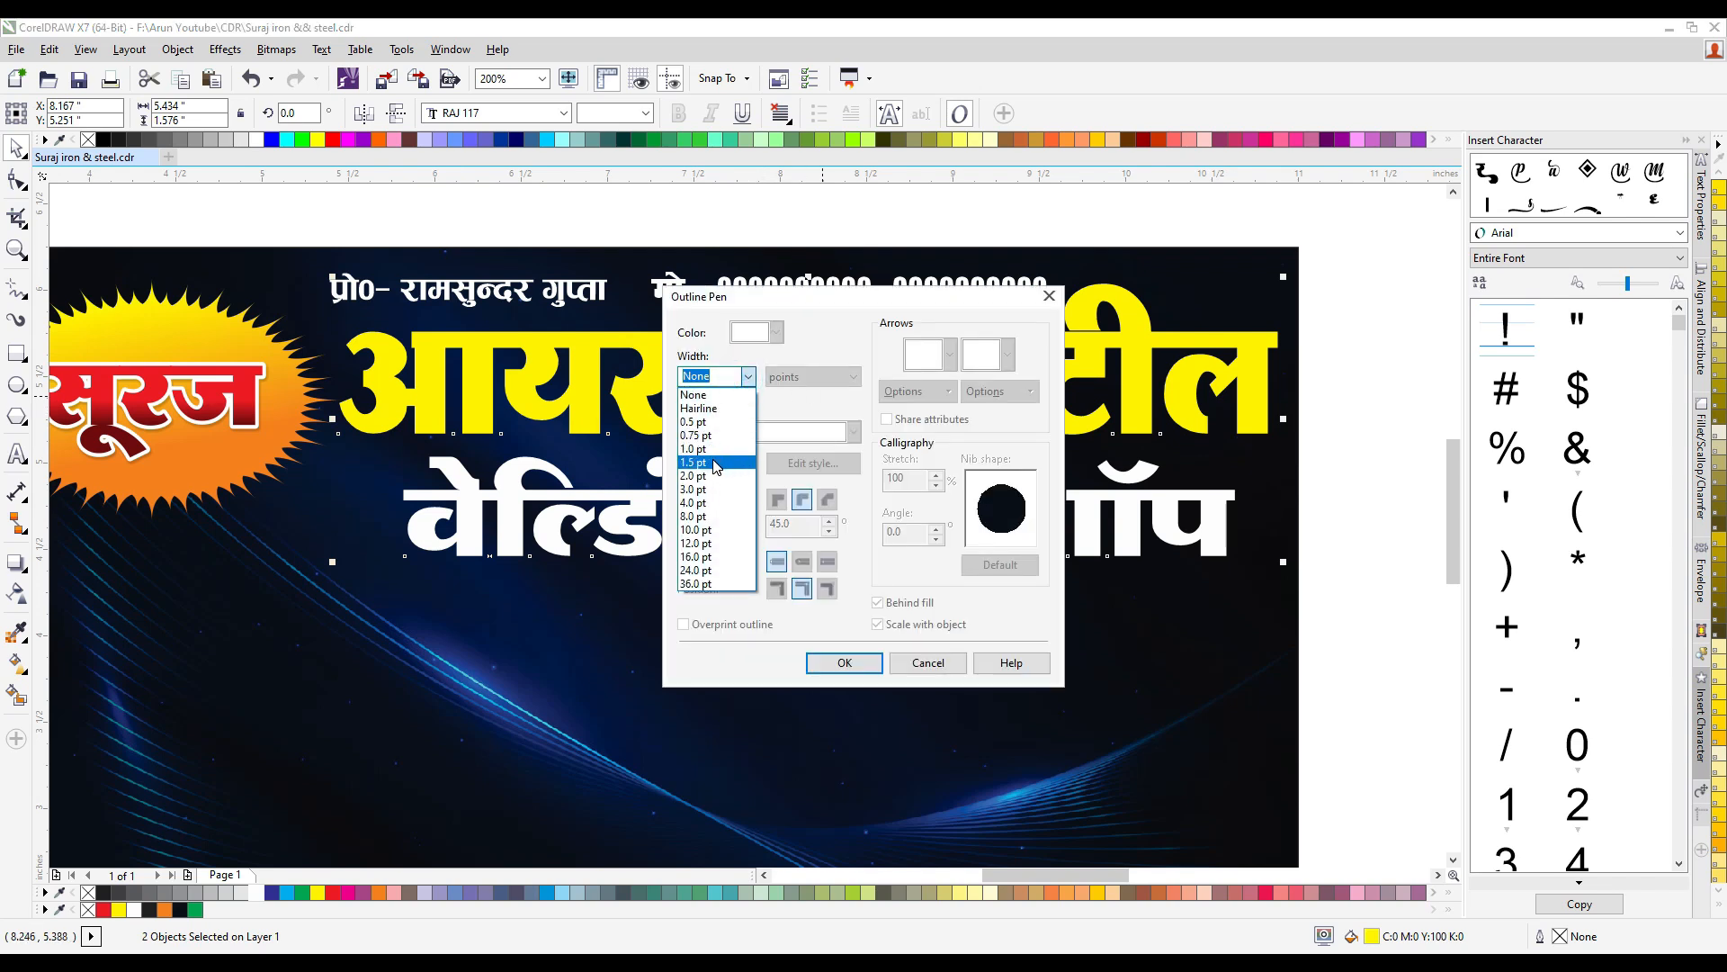
{"action": "left_click", "coordinate": [716, 463]}
{"action": "left_click", "coordinate": [776, 332]}
{"action": "left_click", "coordinate": [731, 466]}
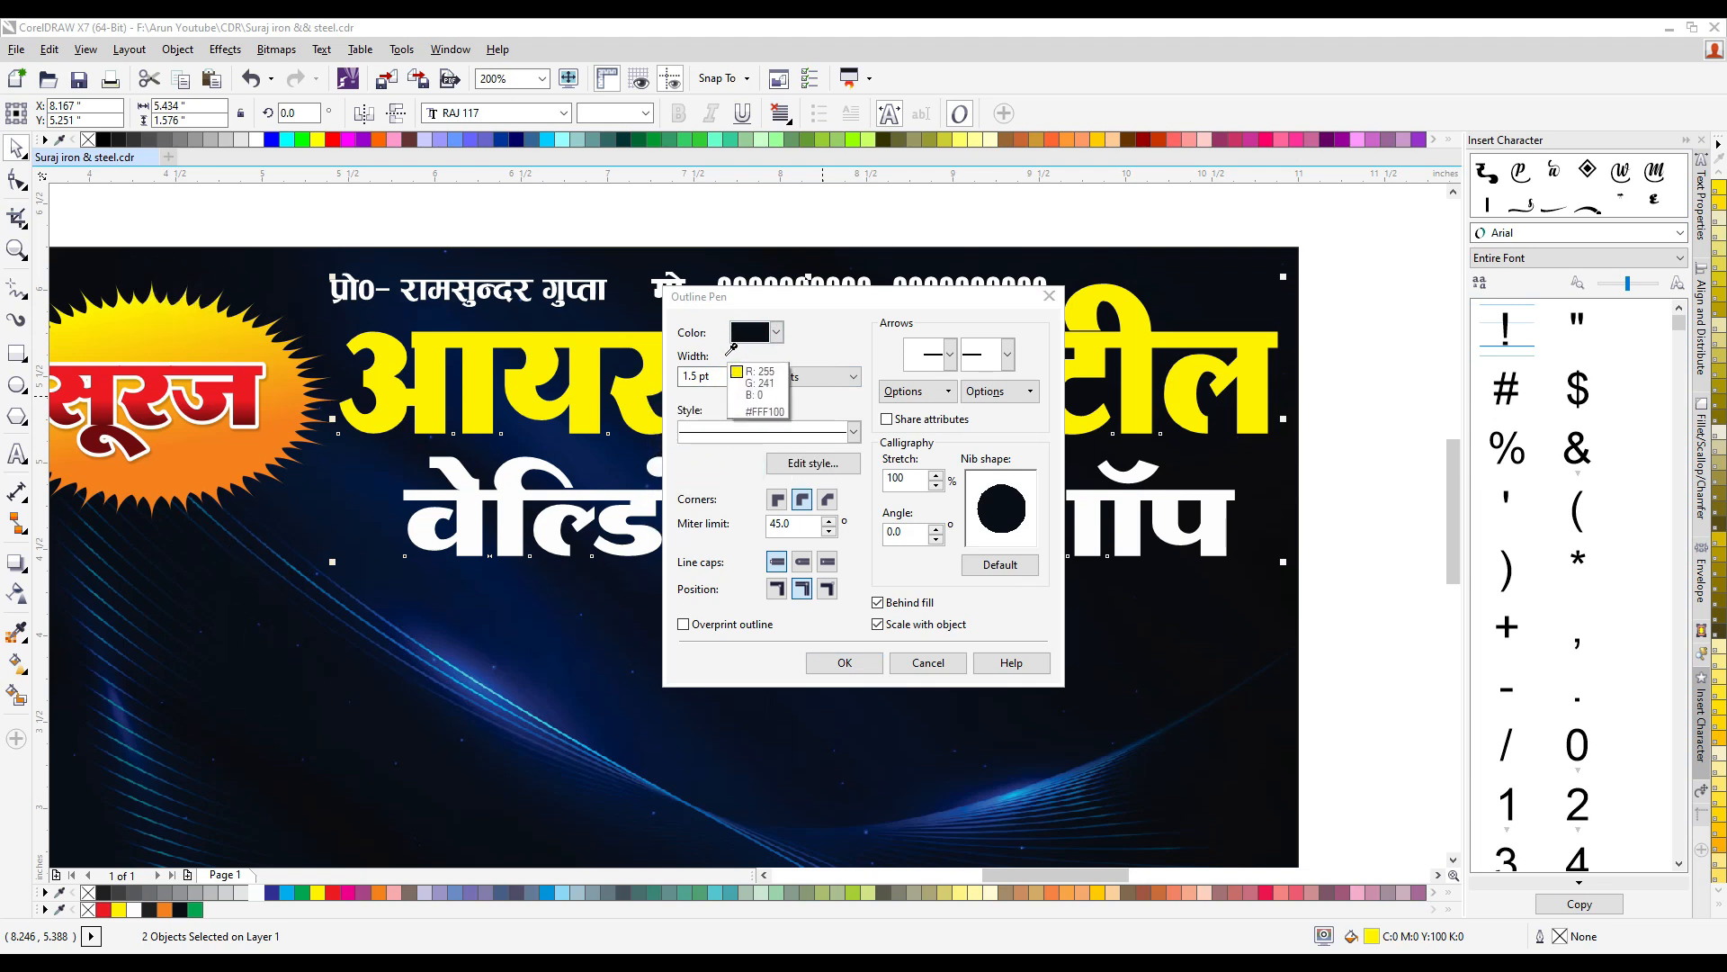
{"action": "left_click", "coordinate": [760, 334]}
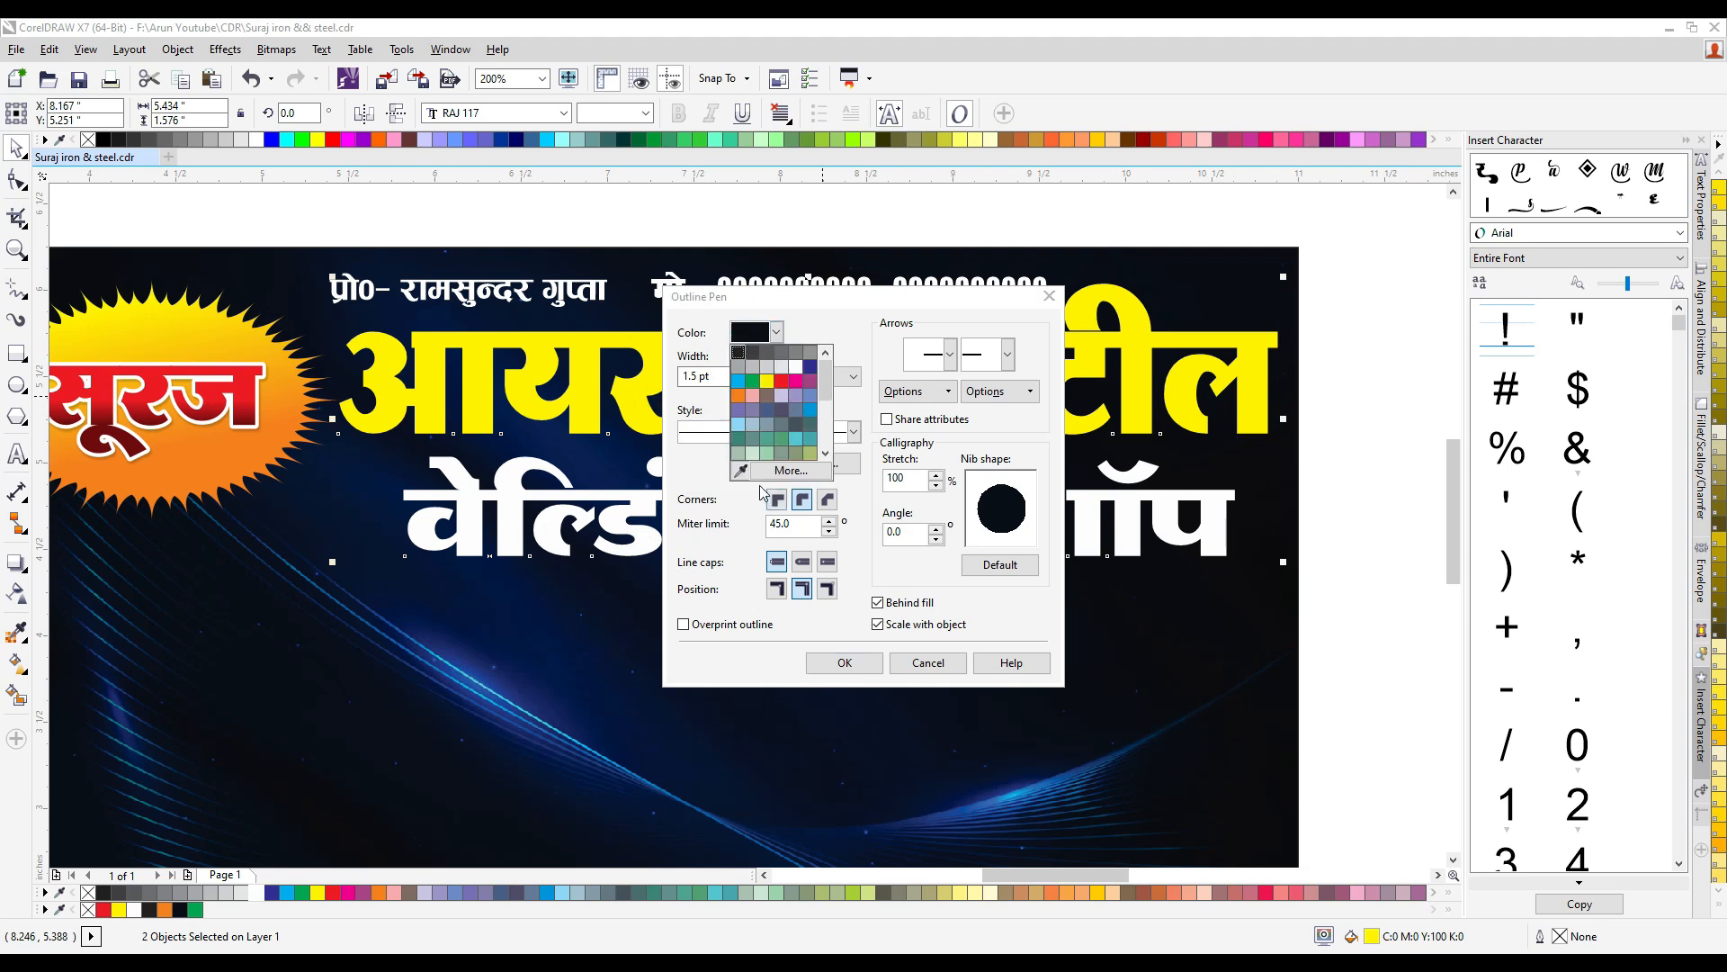
{"action": "left_click", "coordinate": [738, 357]}
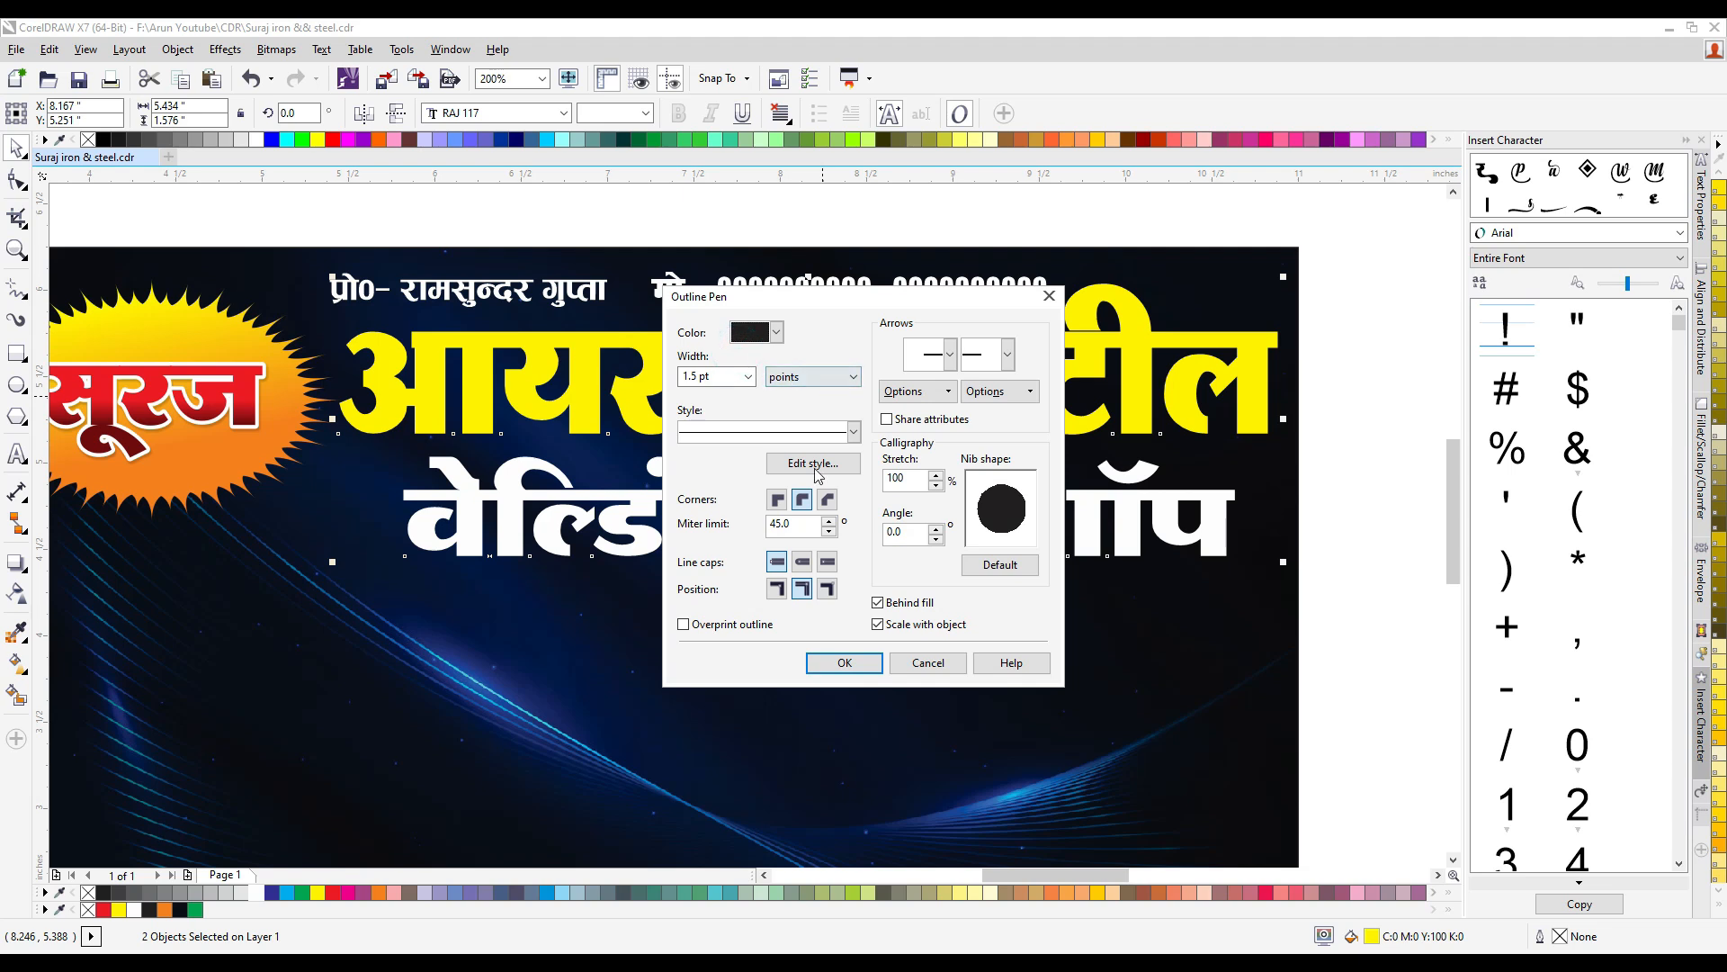
{"action": "left_click", "coordinate": [843, 663]}
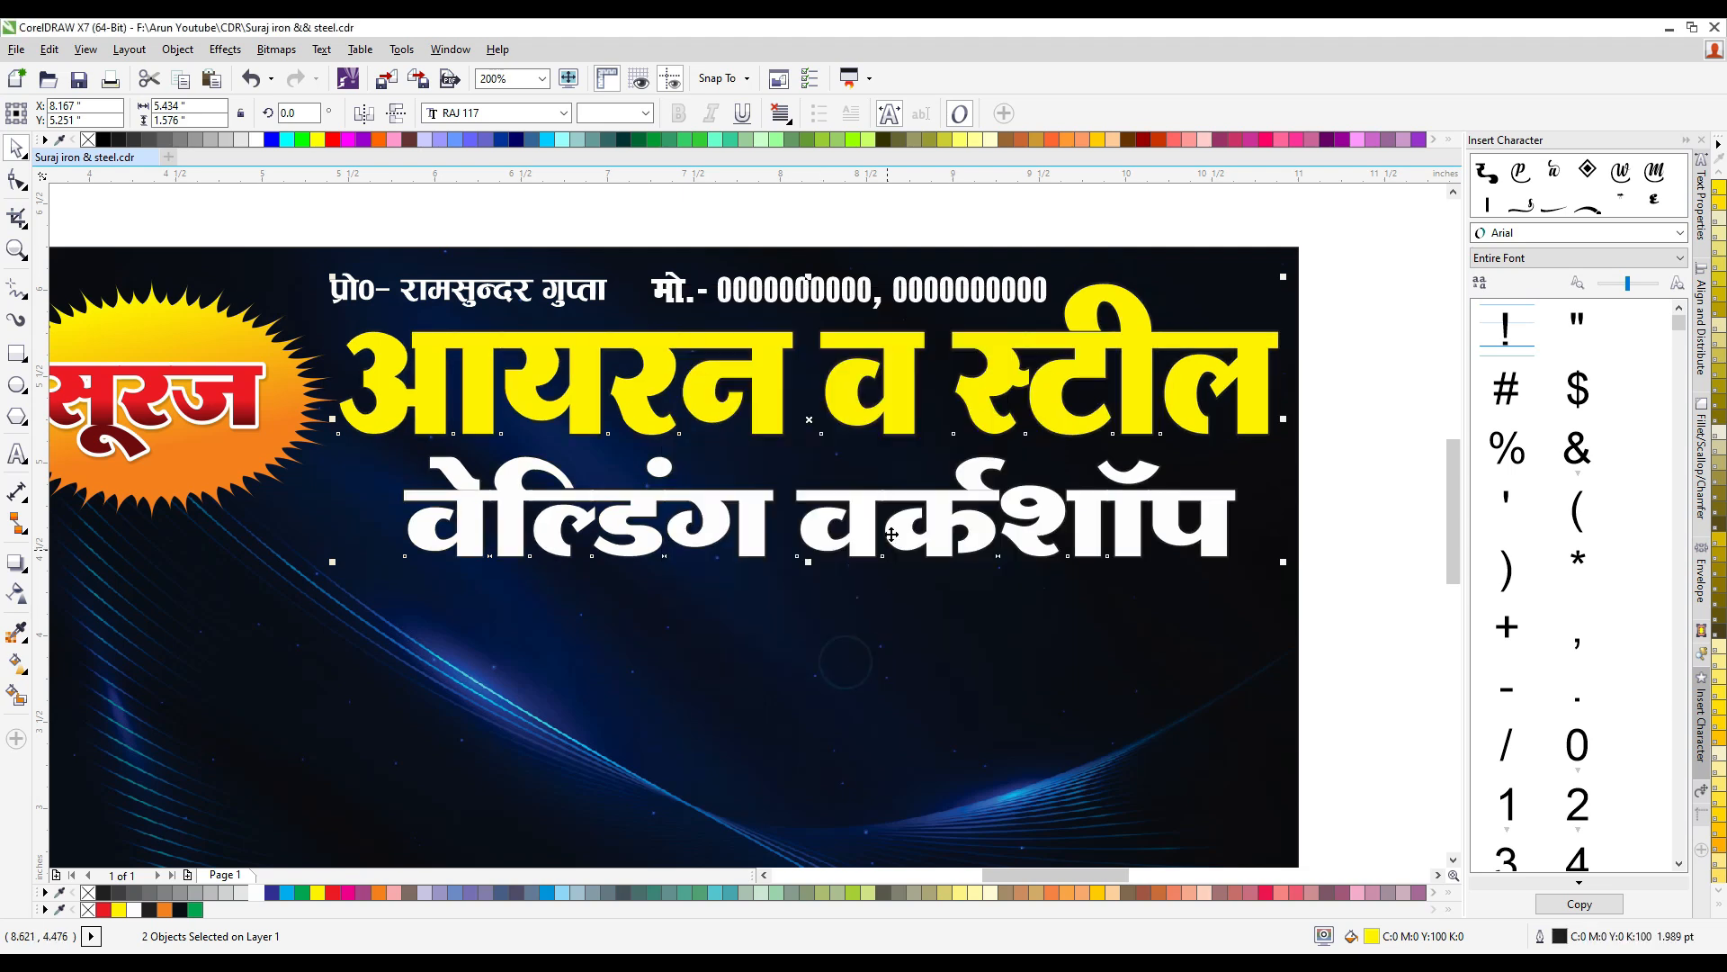
- Increase the black outline of both title lines to 4 pt
{"action": "scroll", "coordinate": [1168, 393], "scroll_direction": "down", "scroll_amount": 2}
{"action": "scroll", "coordinate": [1169, 393], "scroll_direction": "up", "scroll_amount": 4}
{"action": "scroll", "coordinate": [927, 435], "scroll_direction": "up", "scroll_amount": 2}
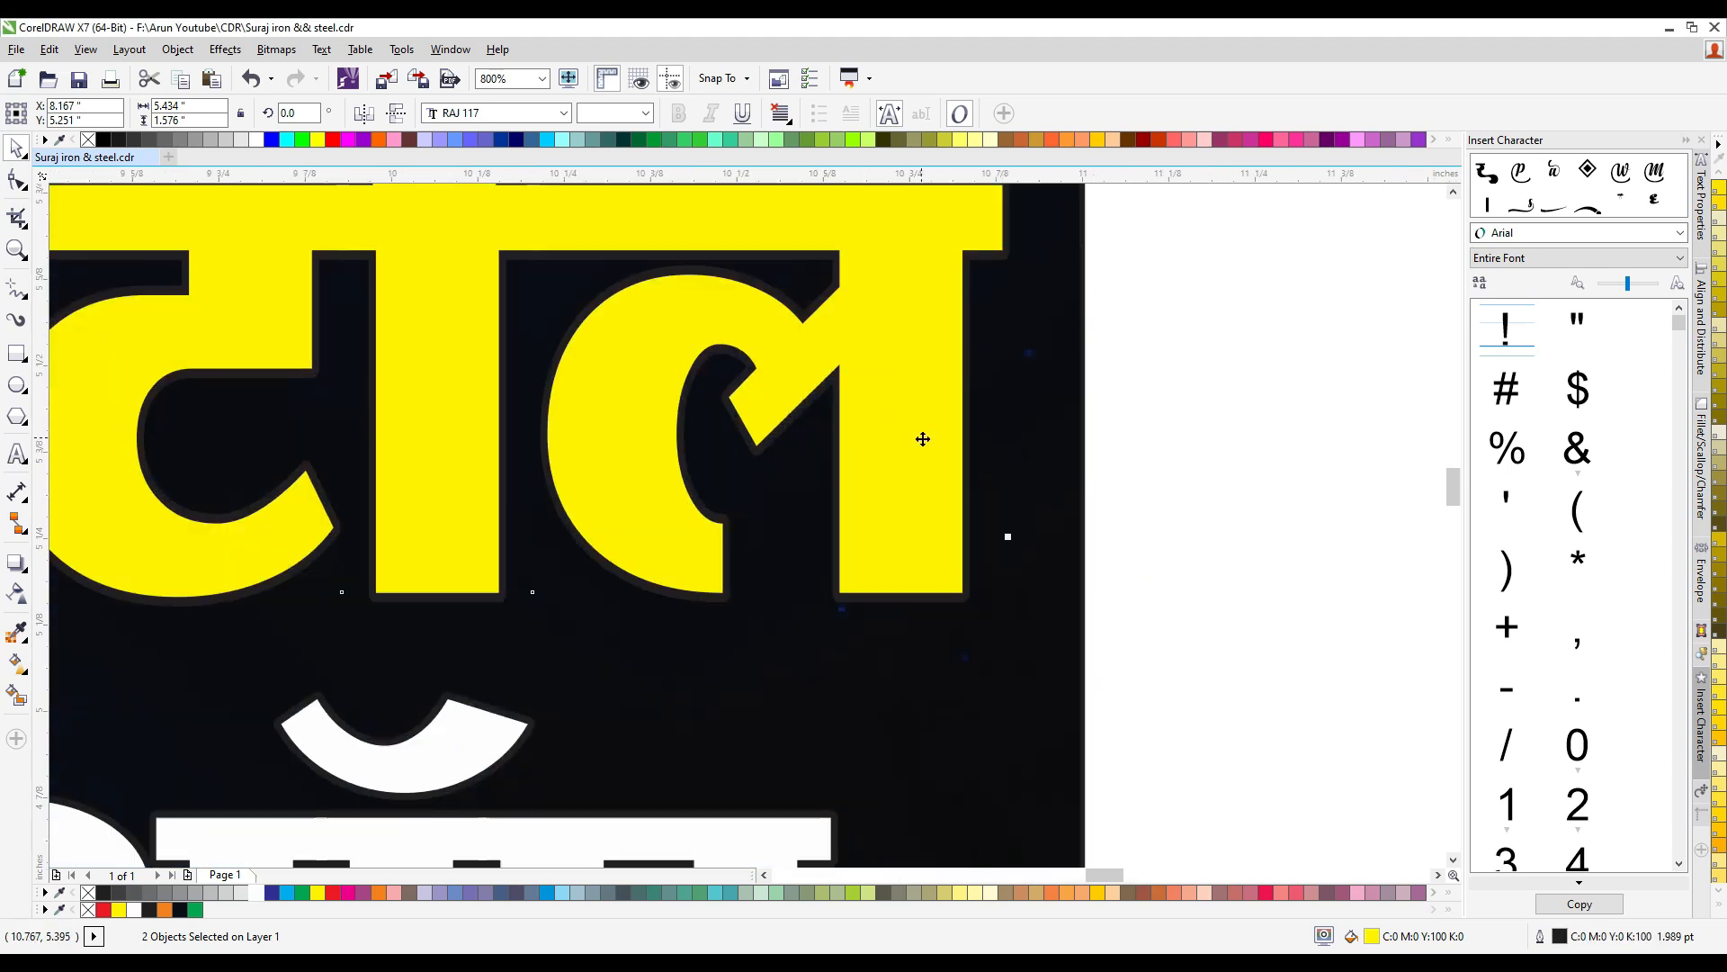
{"action": "key", "text": "F12"}
{"action": "type", "text": "4"}
{"action": "key", "text": "Return"}
{"action": "scroll", "coordinate": [900, 426], "scroll_direction": "down", "scroll_amount": 4}
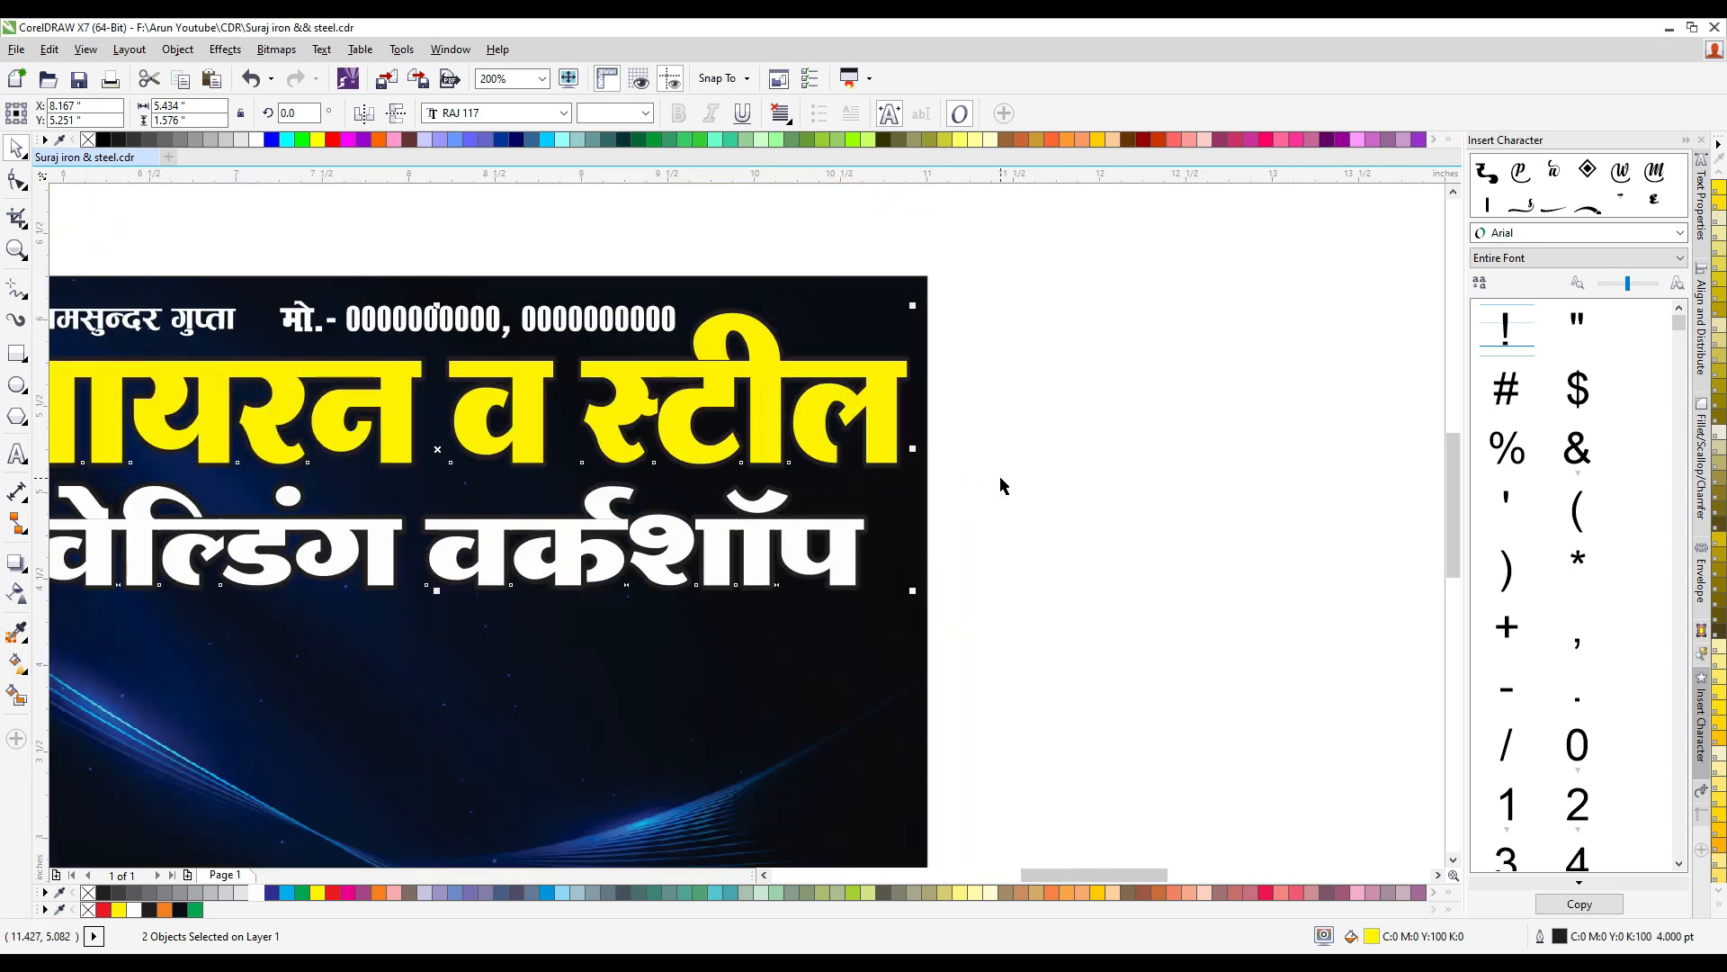
{"action": "left_click", "coordinate": [1003, 486]}
{"action": "scroll", "coordinate": [932, 455], "scroll_direction": "up", "scroll_amount": 2}
{"action": "scroll", "coordinate": [932, 455], "scroll_direction": "up", "scroll_amount": 4}
{"action": "scroll", "coordinate": [741, 424], "scroll_direction": "down", "scroll_amount": 4}
{"action": "scroll", "coordinate": [741, 425], "scroll_direction": "up", "scroll_amount": 4}
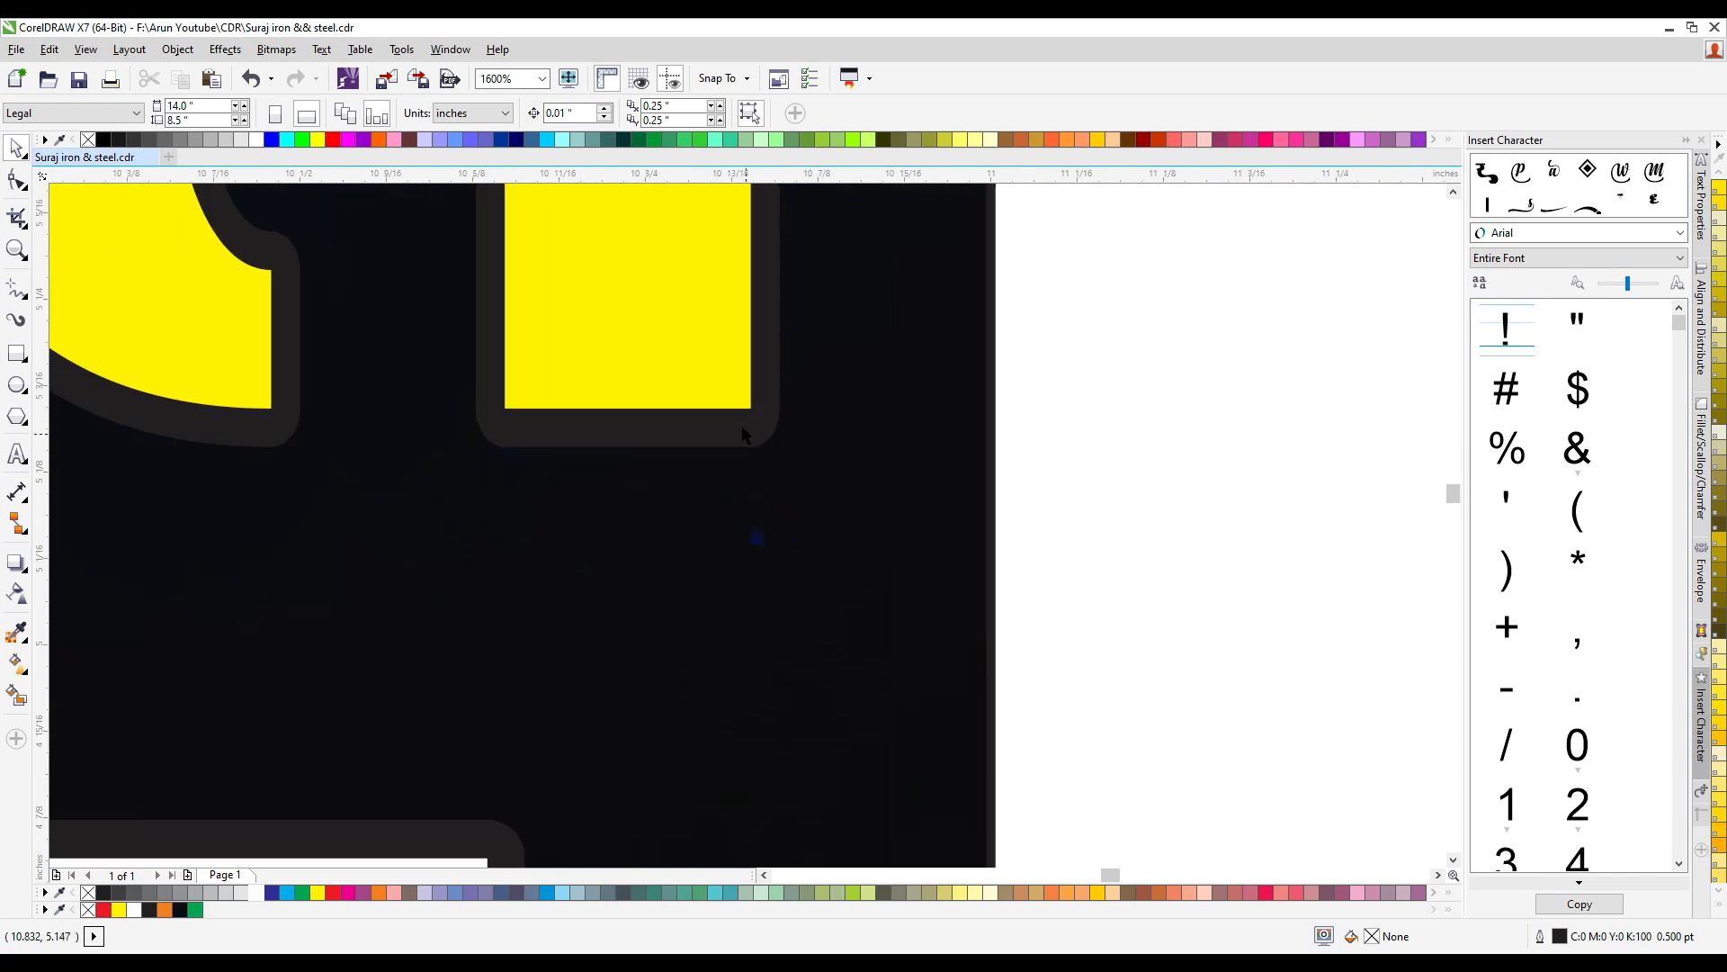
- Copy the dark blue background image out of the banner frame and place the copy overlapping the banner's lower right corner
{"action": "scroll", "coordinate": [742, 429], "scroll_direction": "down", "scroll_amount": 5}
{"action": "scroll", "coordinate": [771, 516], "scroll_direction": "up", "scroll_amount": 2}
{"action": "left_click", "coordinate": [772, 516]}
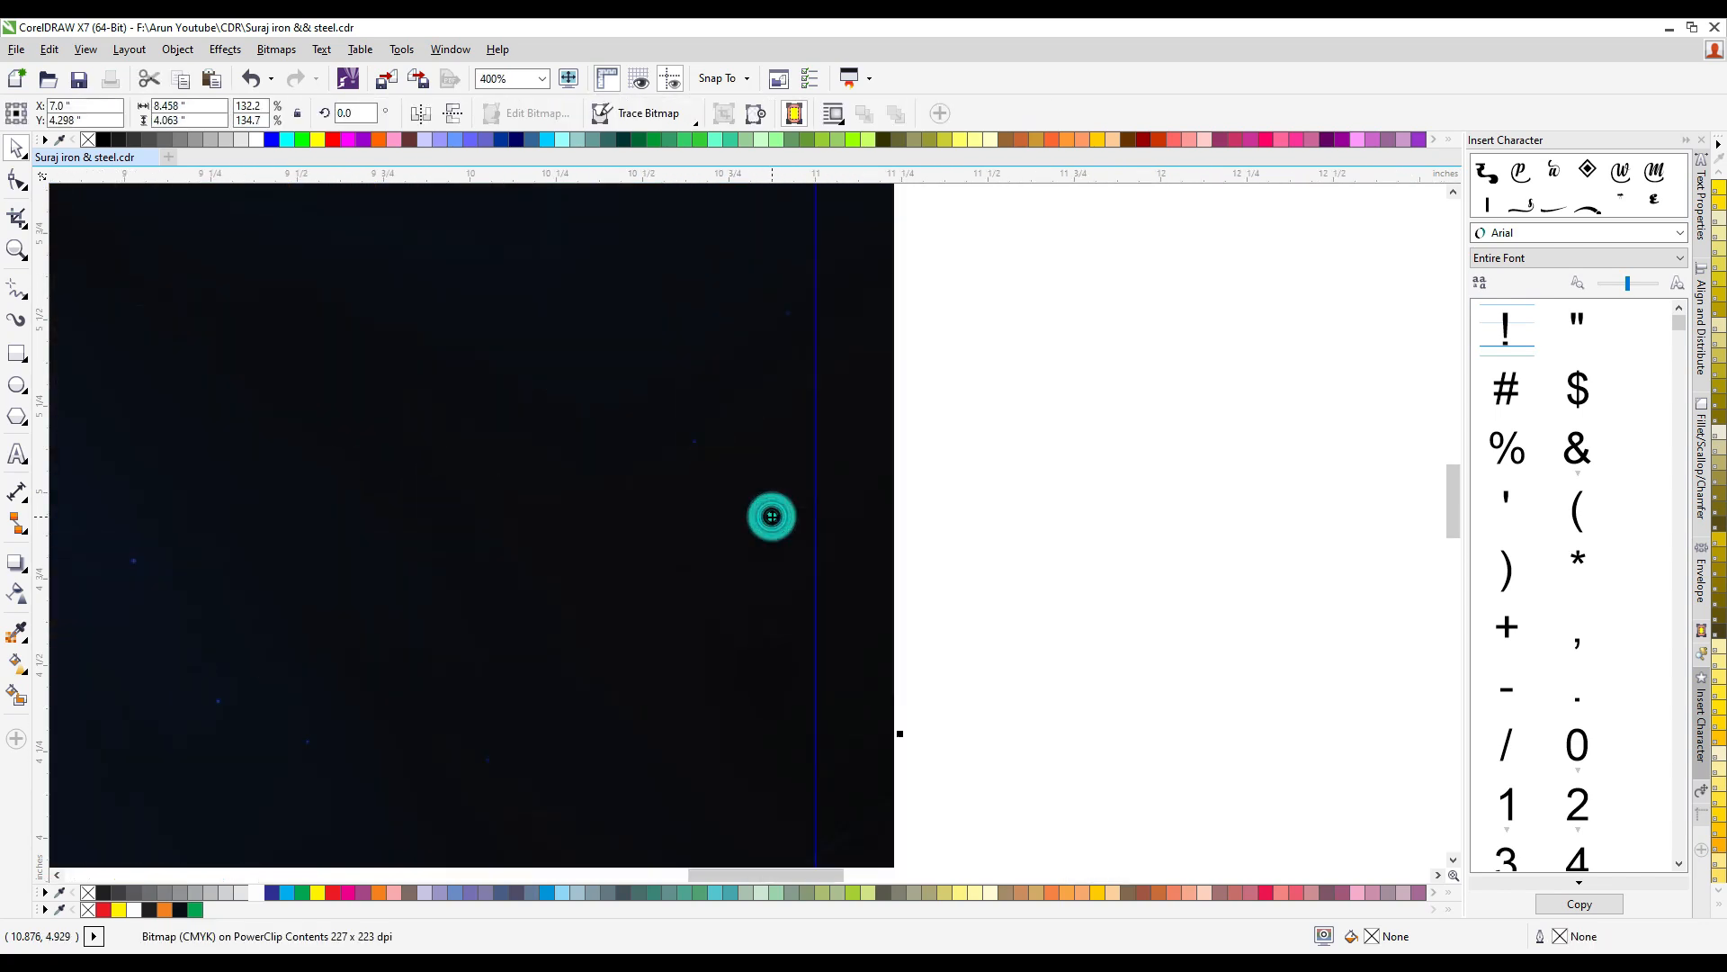
{"action": "left_click", "coordinate": [1000, 483], "text": "ctrl"}
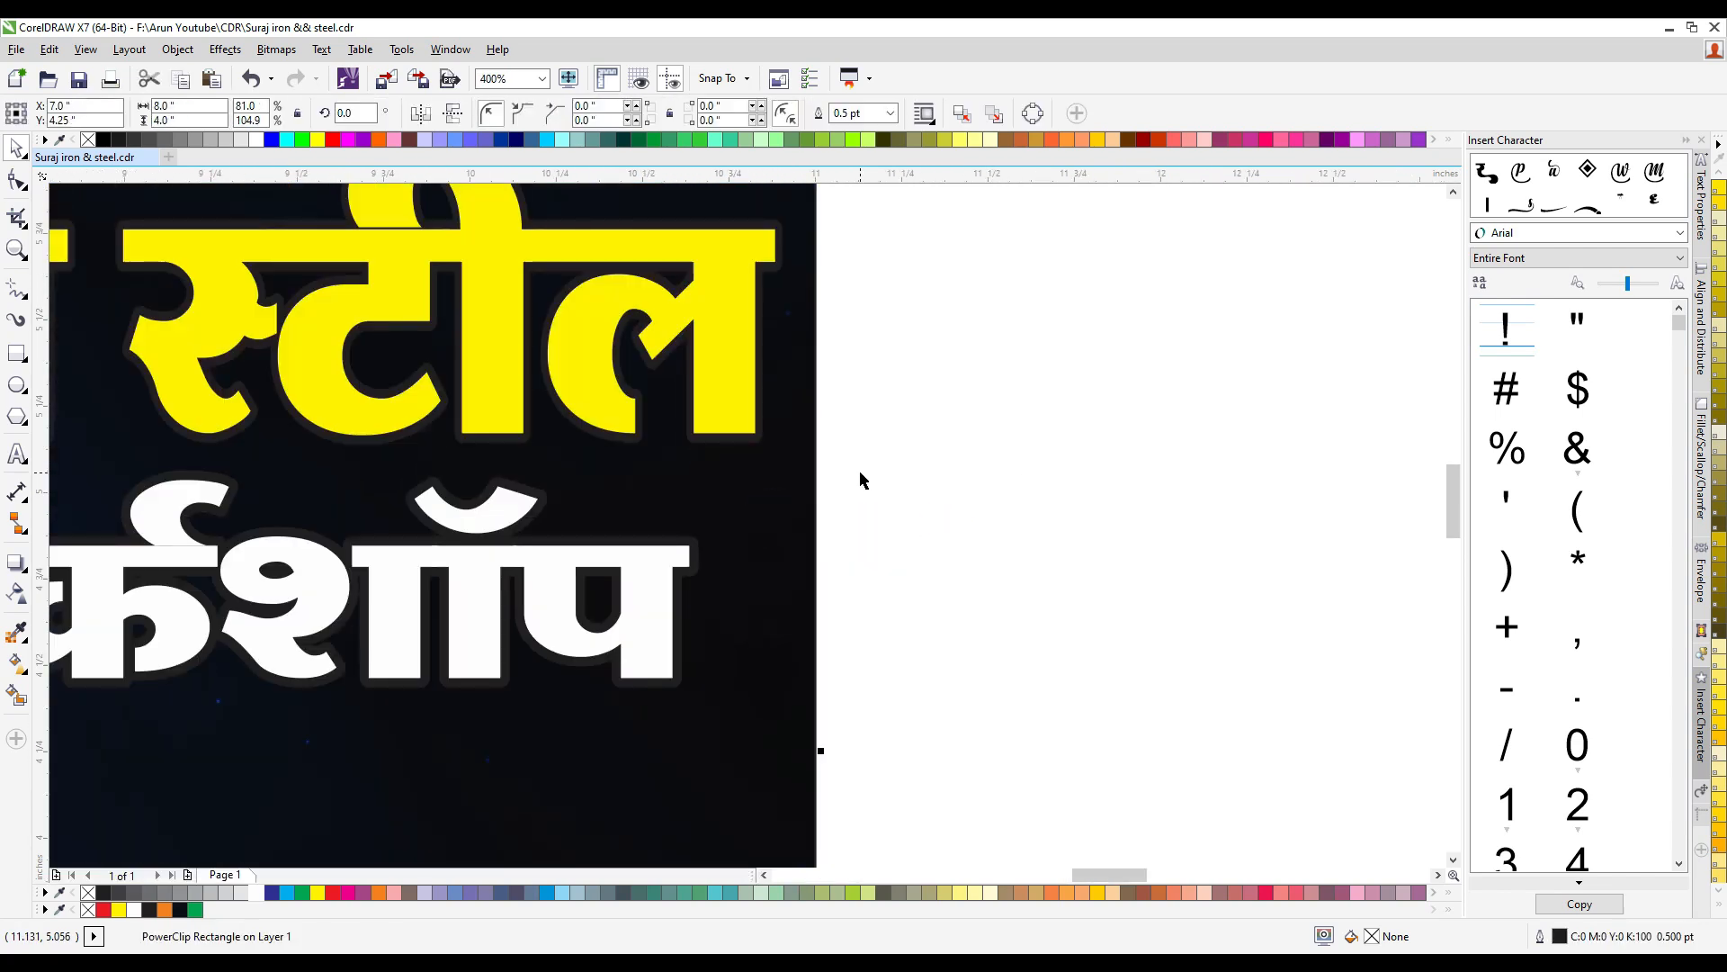
{"action": "key", "text": "ctrl+v"}
{"action": "scroll", "coordinate": [756, 472], "scroll_direction": "down", "scroll_amount": 3}
{"action": "left_click_drag", "start_coordinate": [651, 461], "coordinate": [886, 560]}
{"action": "scroll", "coordinate": [865, 591], "scroll_direction": "up", "scroll_amount": 1}
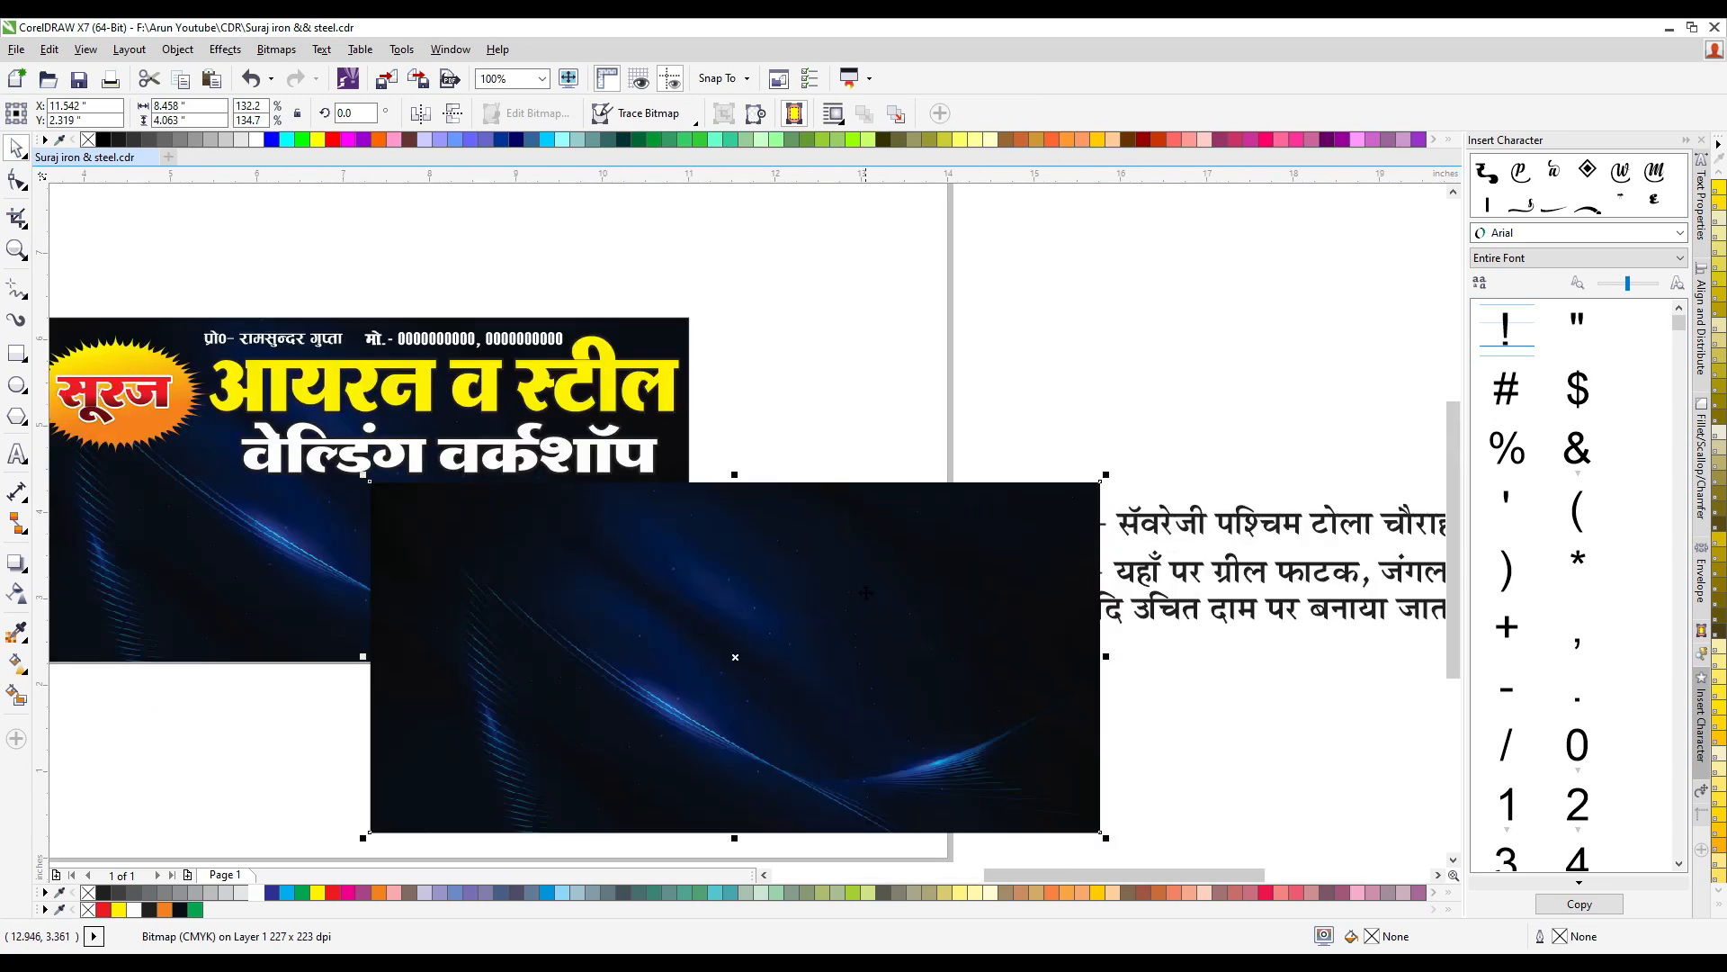
- Sample the near-black colour at the background copy's left edge and fill the first title line with it
{"action": "left_click", "coordinate": [17, 632]}
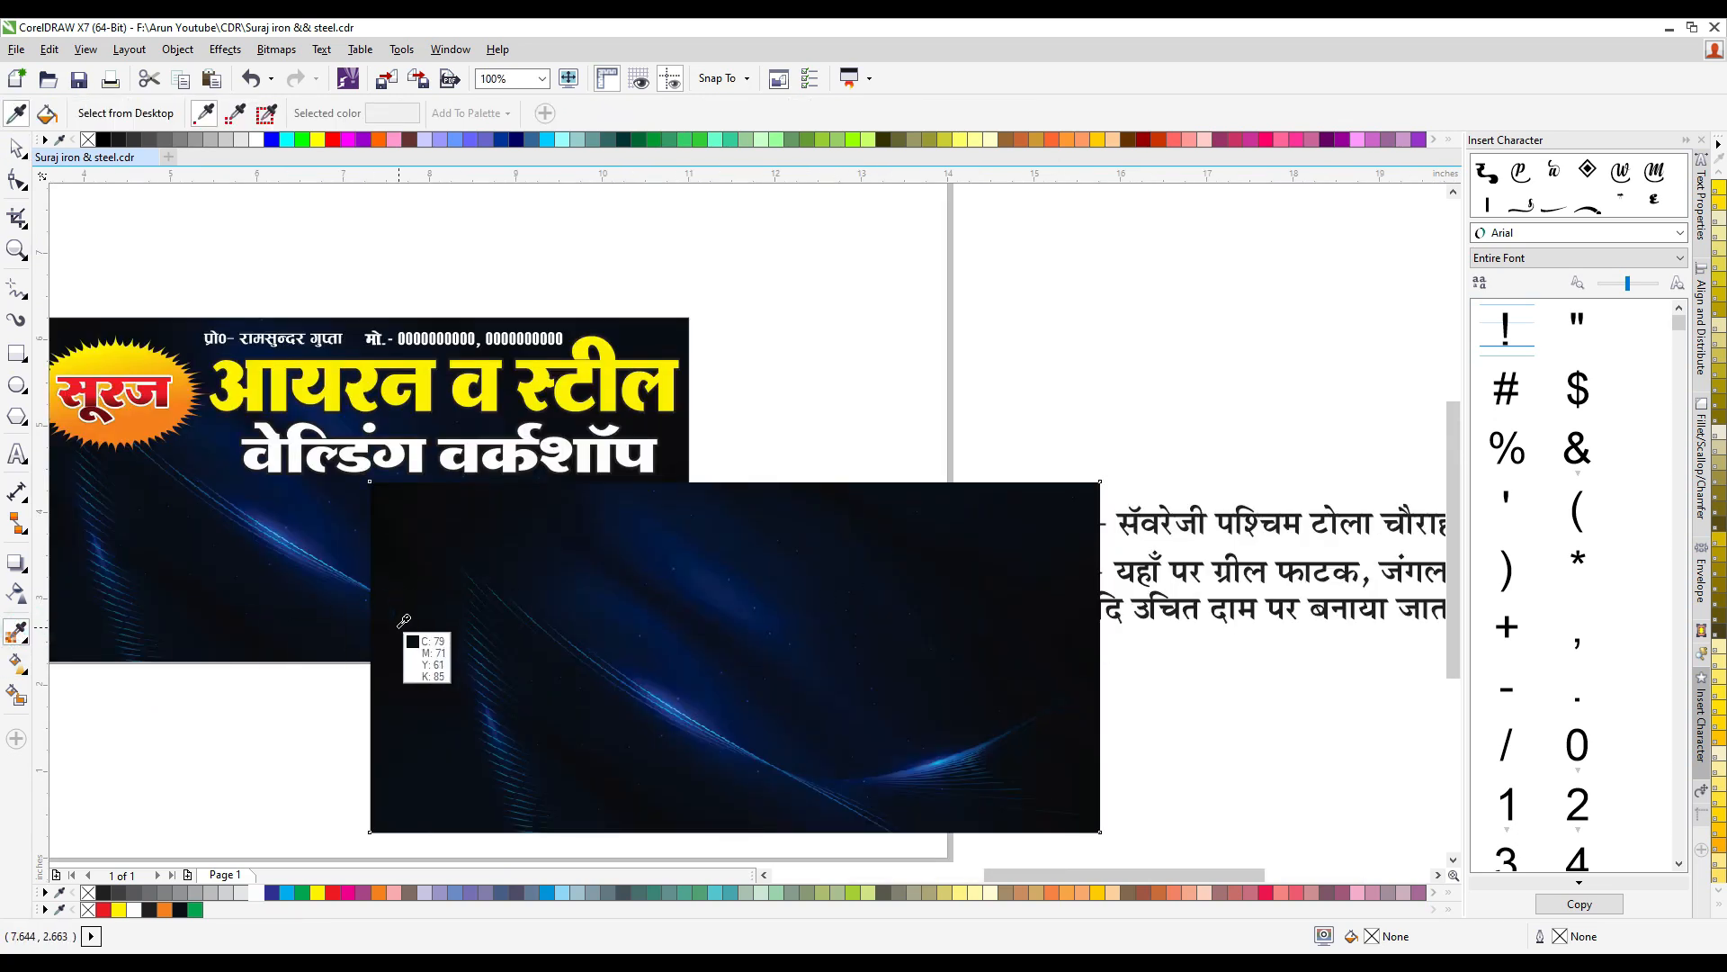
{"action": "left_click", "coordinate": [392, 612]}
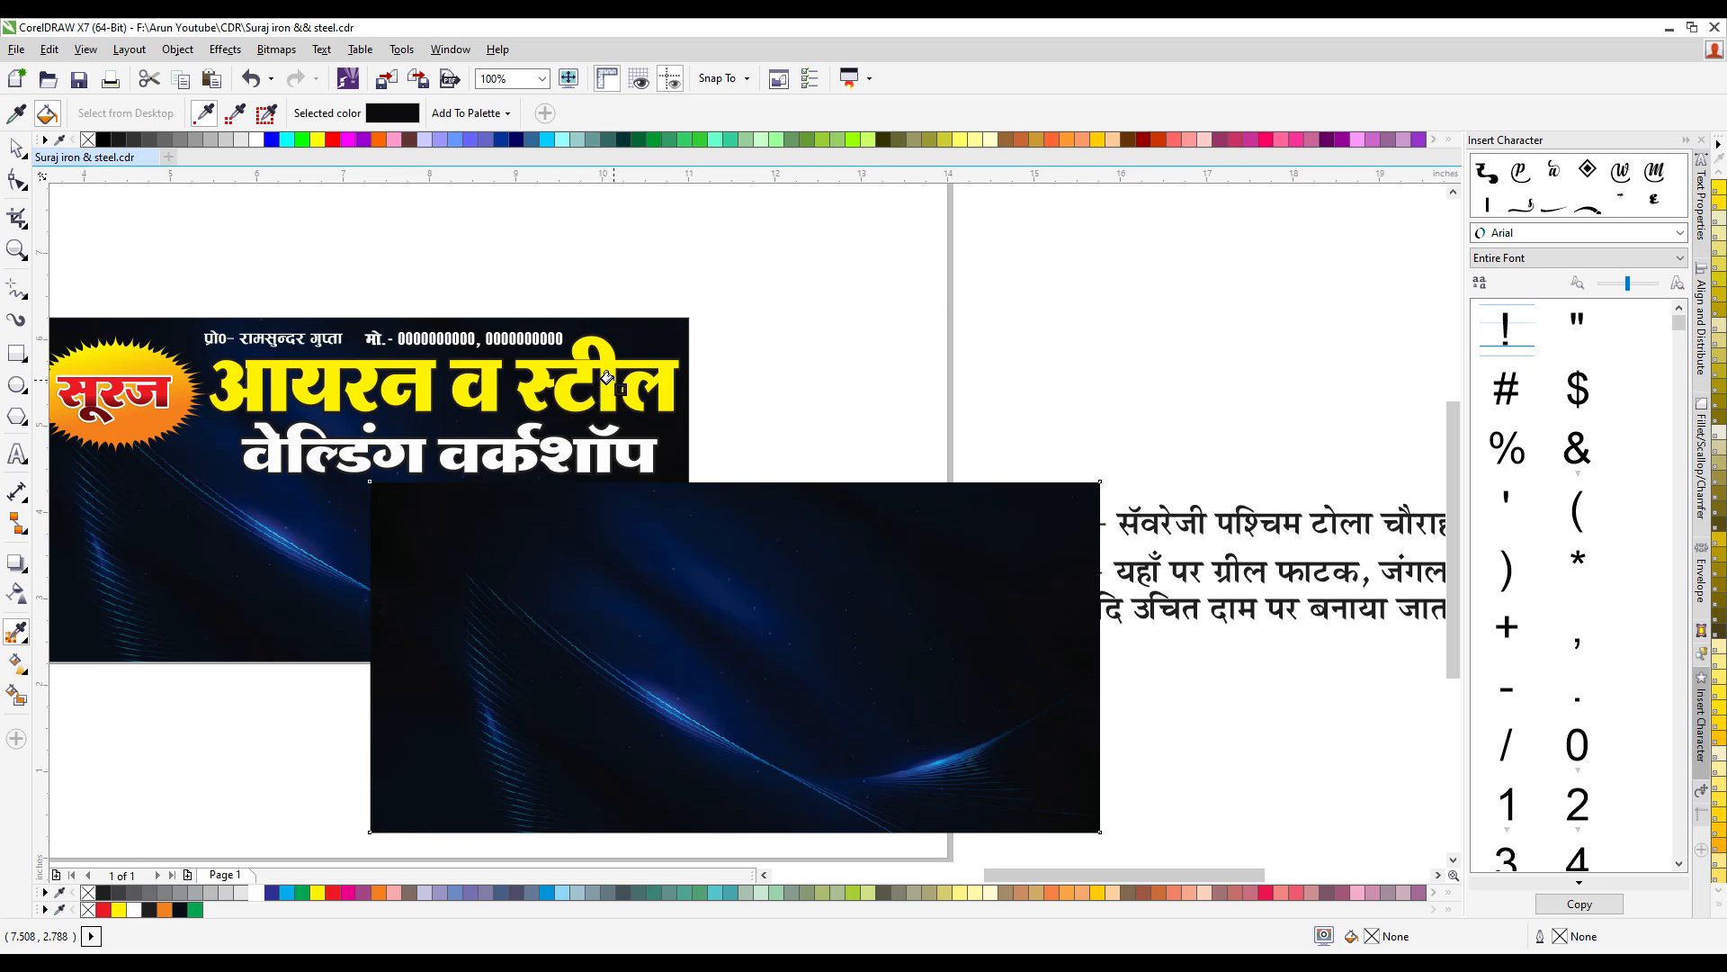
{"action": "left_click", "coordinate": [607, 378]}
{"action": "left_click", "coordinate": [17, 150]}
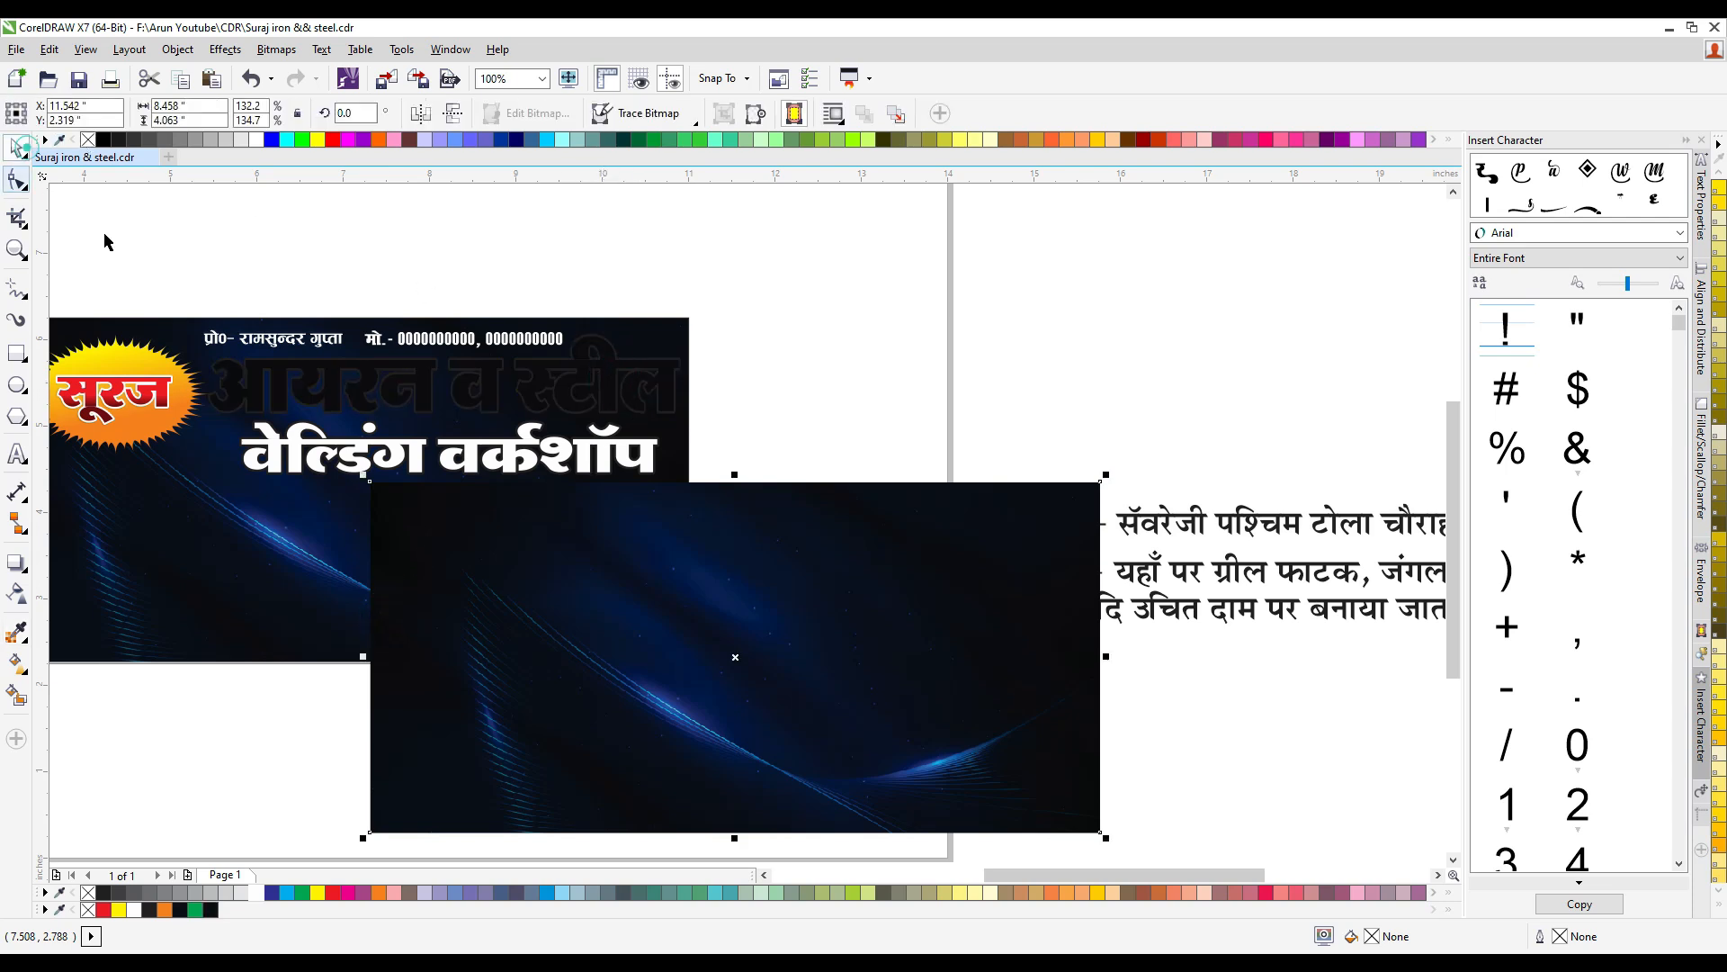
- Undo the background copy's deletion and the dark fill on the first title line
{"action": "key", "text": "Delete"}
{"action": "left_click", "coordinate": [514, 388]}
{"action": "left_click", "coordinate": [536, 393]}
{"action": "left_click", "coordinate": [517, 456], "text": "shift"}
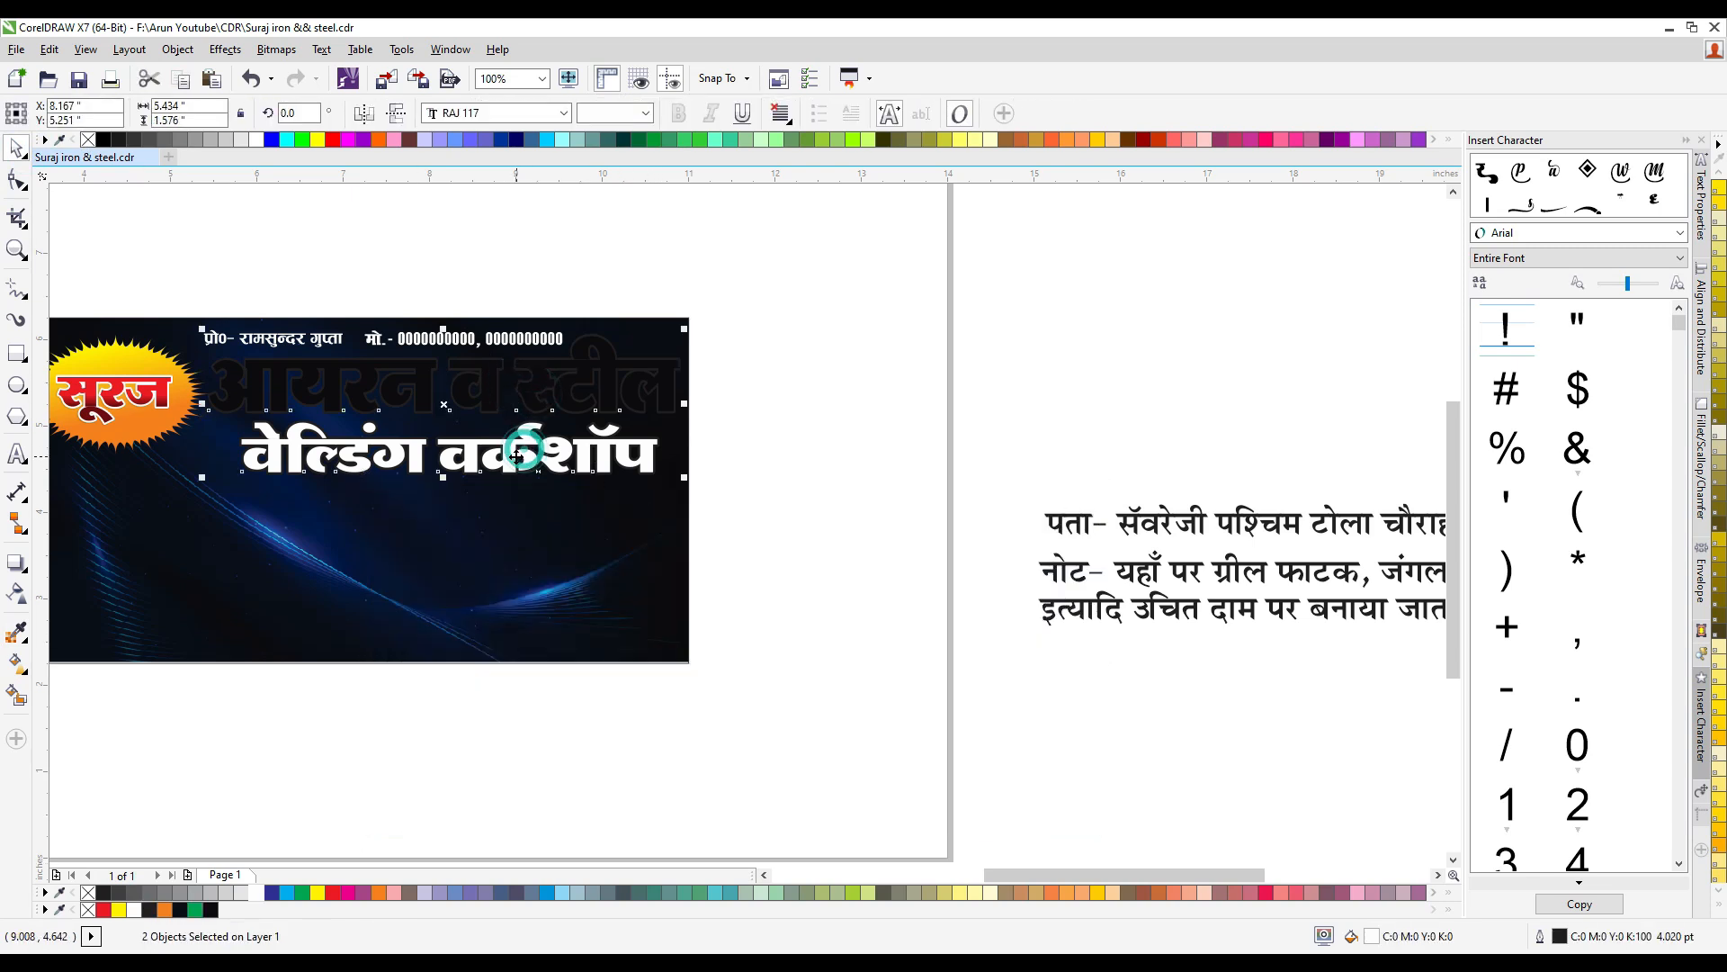
{"action": "key", "text": "ctrl+z"}
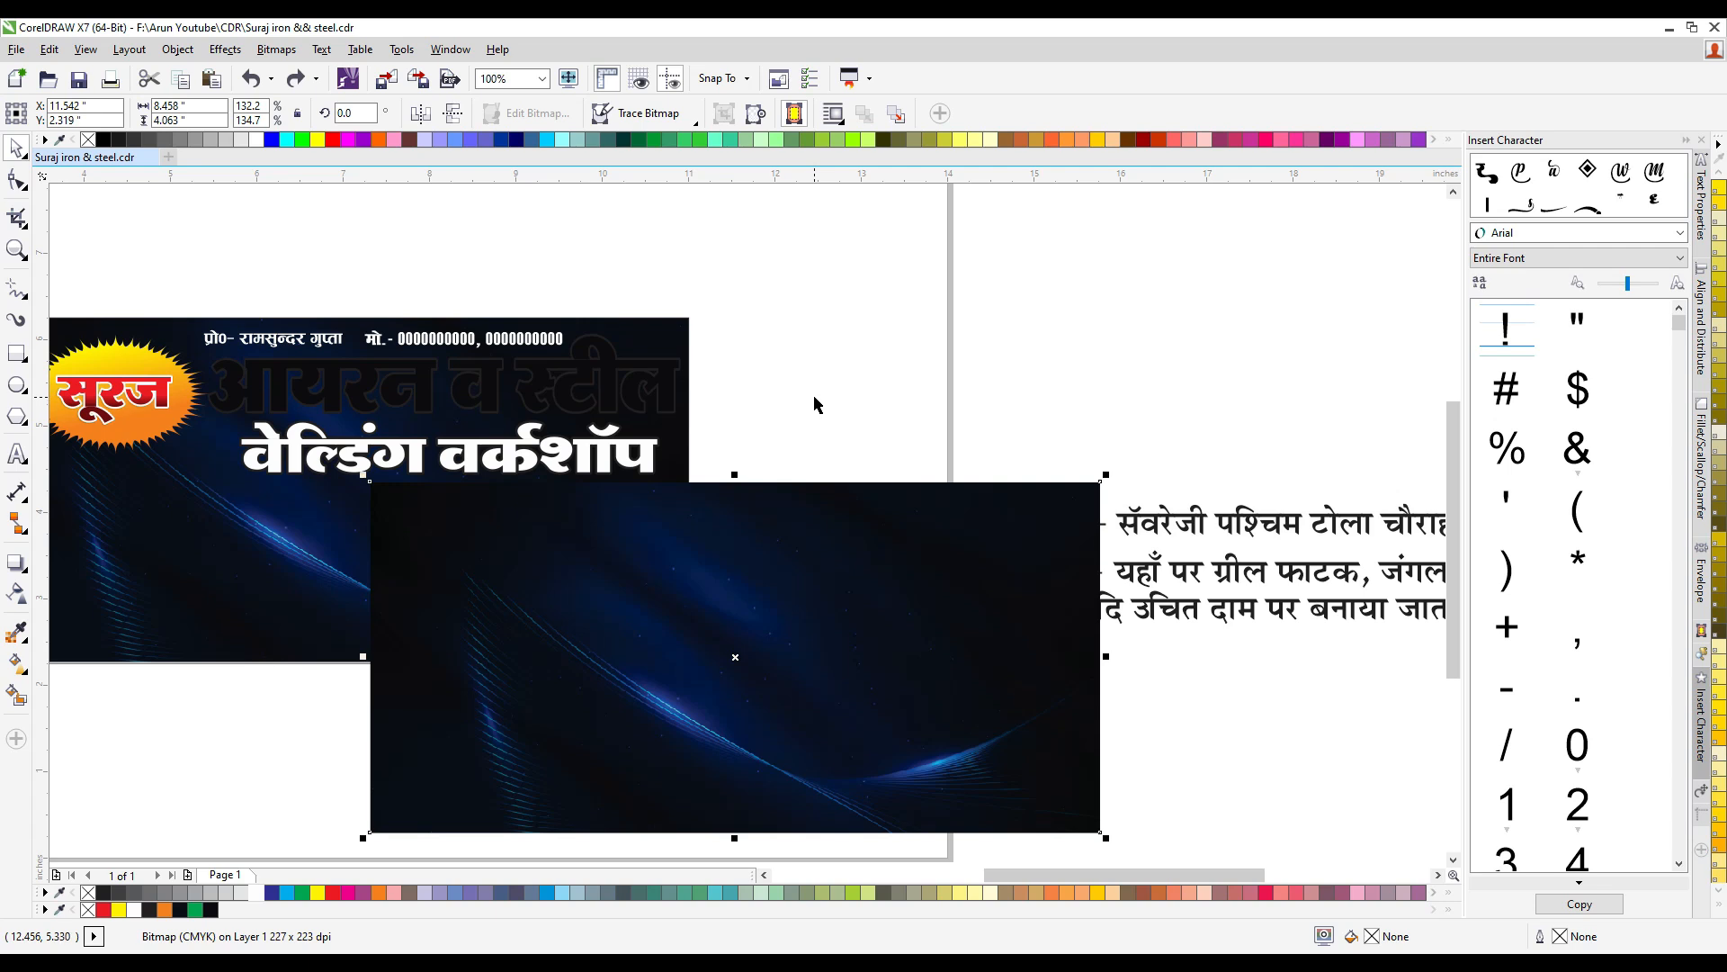
{"action": "key", "text": "ctrl+z"}
- Delete the background copy and recolour the outline of both title lines with the sampled near-black, C78 M71 Y61 K86
{"action": "key", "text": "Delete"}
{"action": "left_click", "coordinate": [576, 409]}
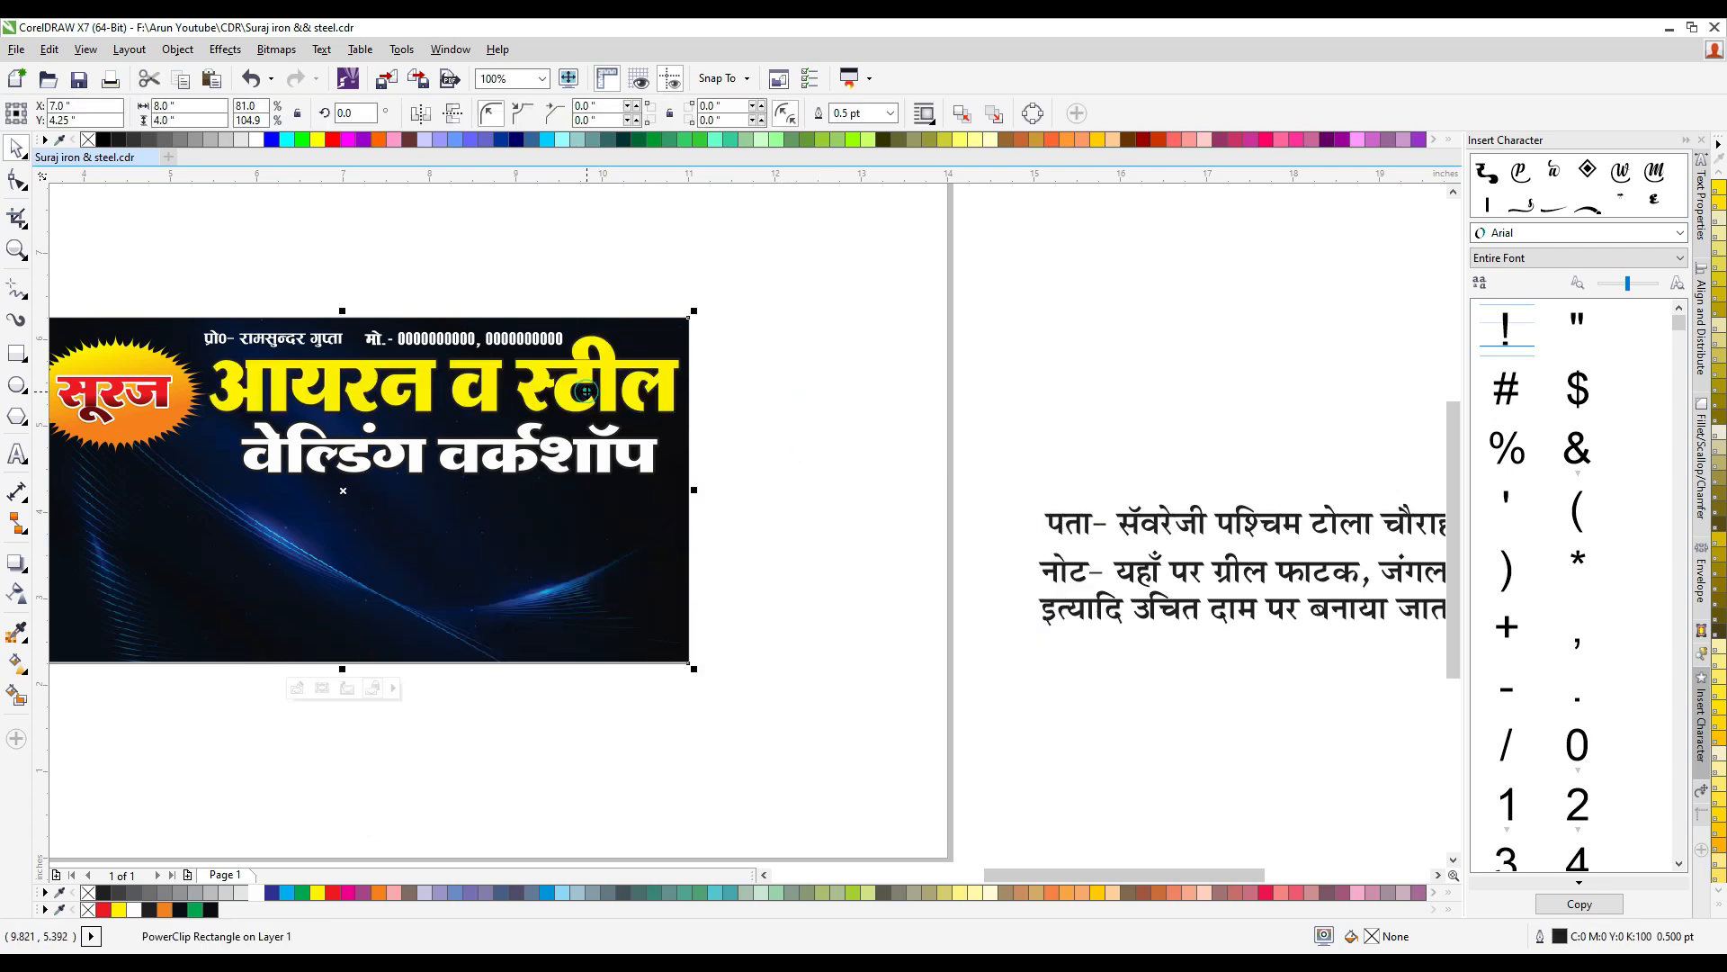
{"action": "left_click", "coordinate": [576, 410]}
{"action": "left_click", "coordinate": [516, 458], "text": "shift"}
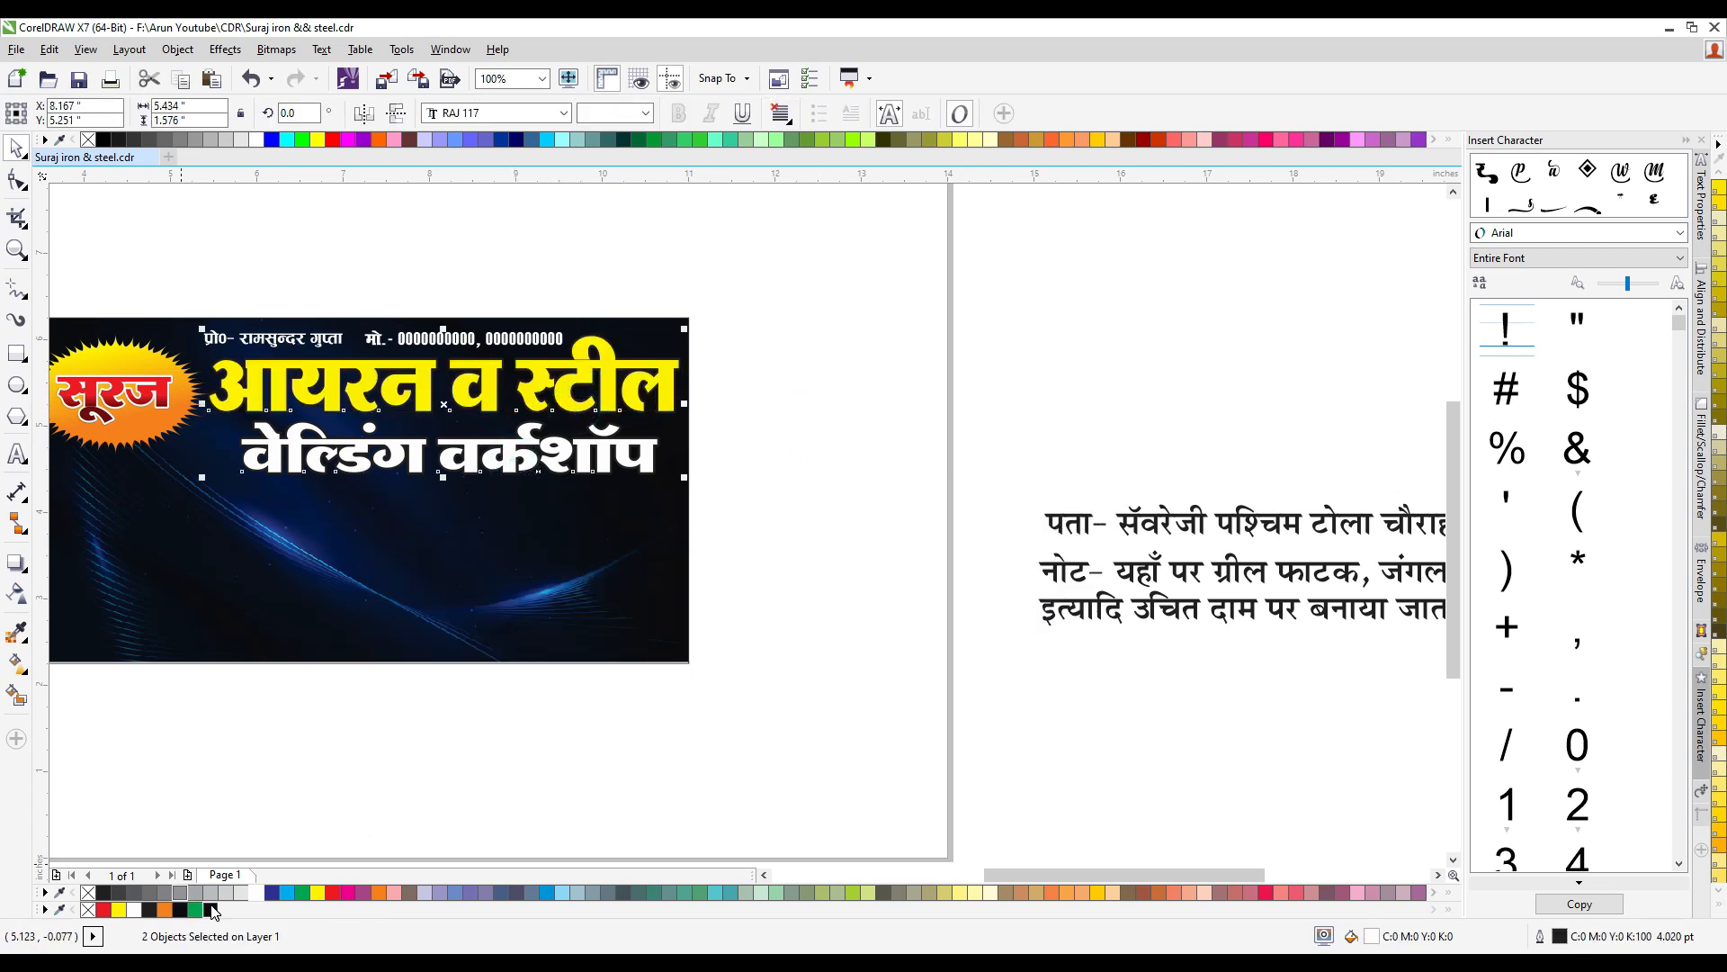
{"action": "right_click", "coordinate": [212, 910]}
{"action": "left_click_drag", "start_coordinate": [485, 381], "coordinate": [486, 378]}
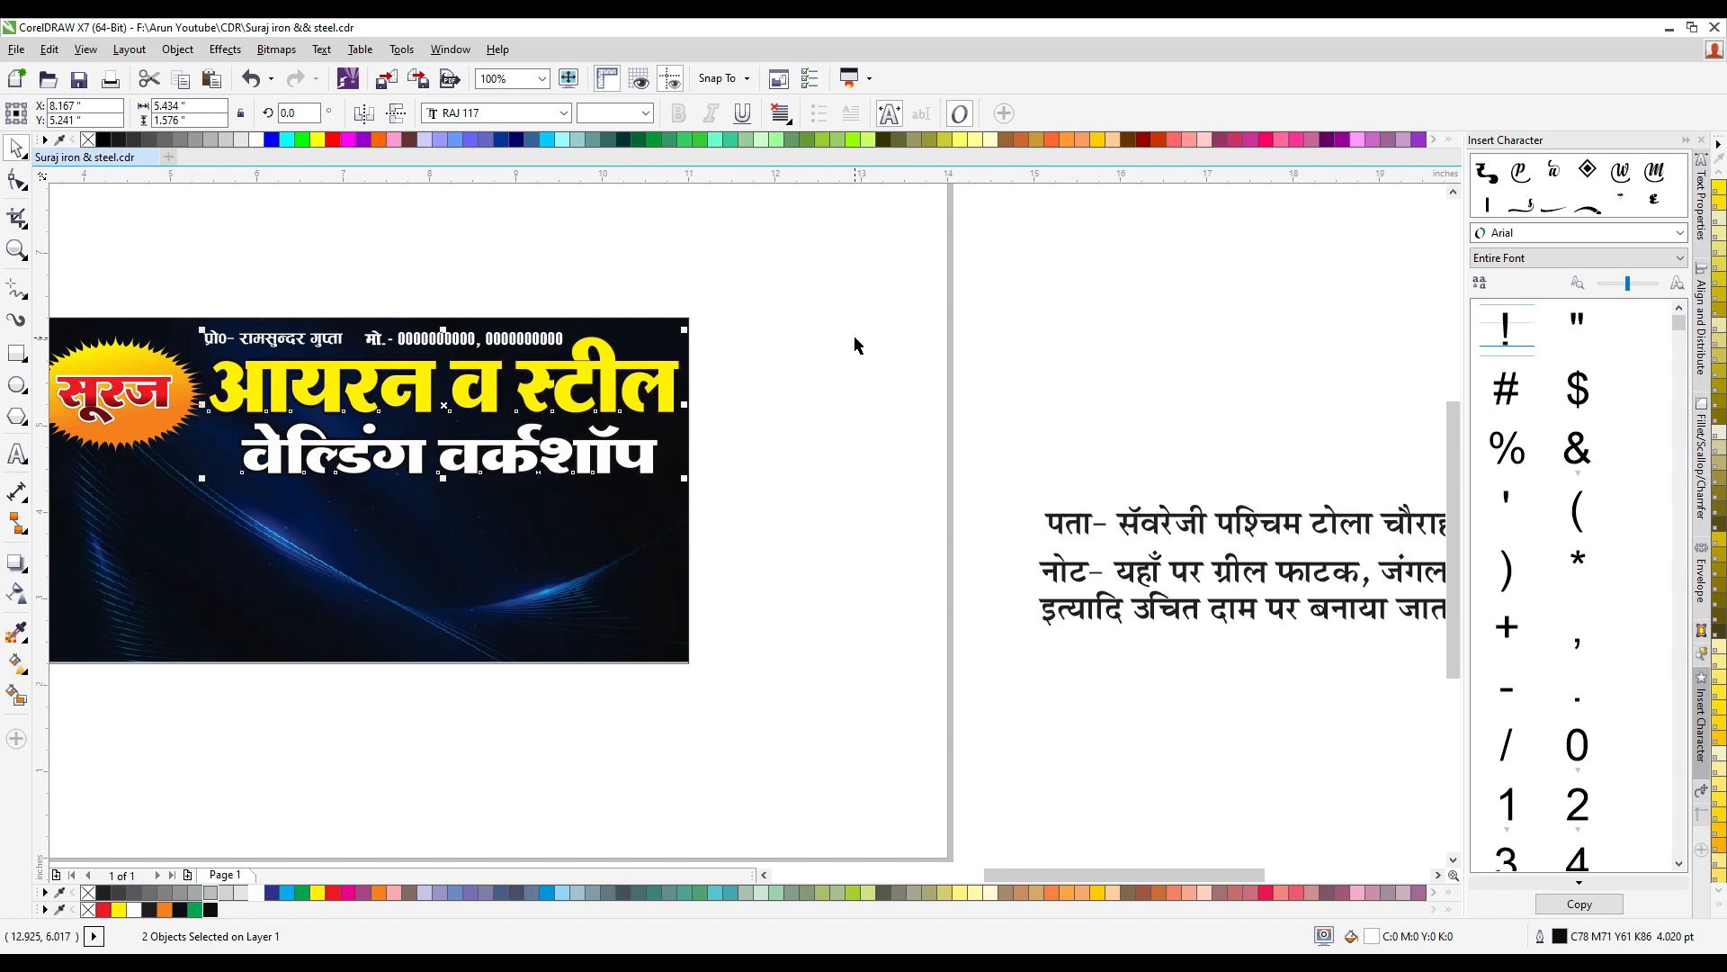
{"action": "left_click", "coordinate": [855, 349]}
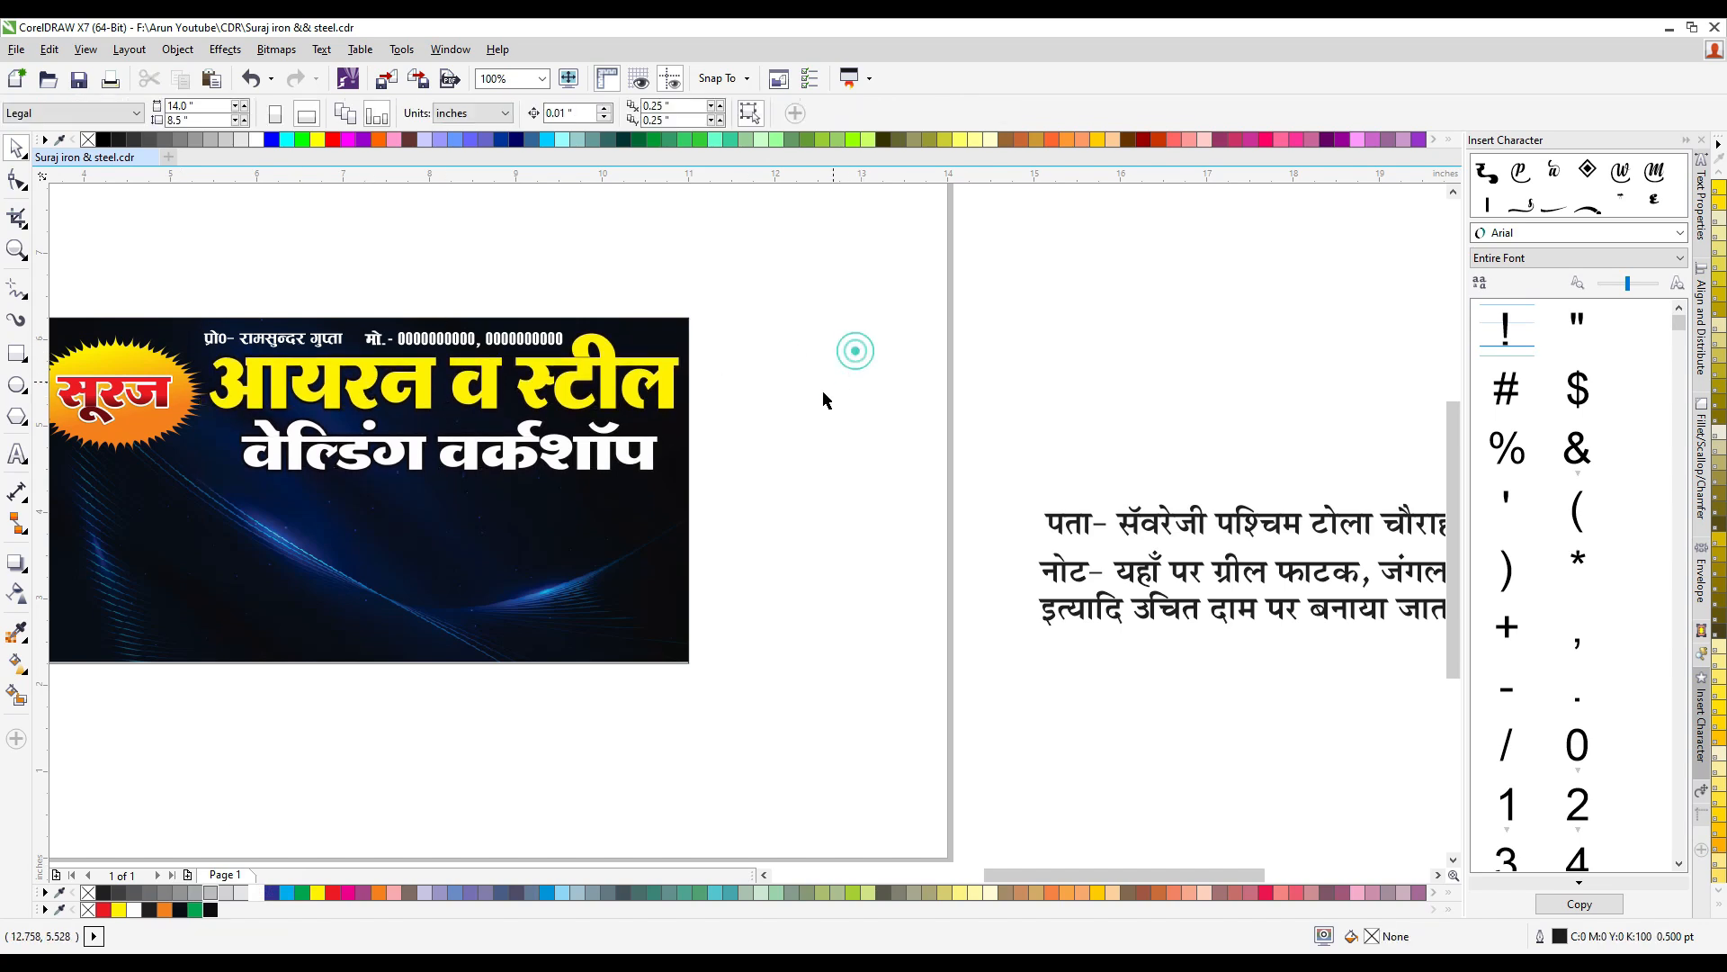
- Enlarge the sun logo and narrow the title lines and the name and mobile text beside it
{"action": "scroll", "coordinate": [803, 401], "scroll_direction": "down", "scroll_amount": 1}
{"action": "scroll", "coordinate": [463, 396], "scroll_direction": "up", "scroll_amount": 1}
{"action": "left_click_drag", "start_coordinate": [274, 276], "coordinate": [603, 495]}
{"action": "key", "text": "Left"}
{"action": "key", "text": "Left"}
{"action": "key", "text": "Left"}
{"action": "key", "text": "Left"}
{"action": "key", "text": "Left"}
{"action": "key", "text": "Left"}
{"action": "key", "text": "Left"}
{"action": "key", "text": "Left"}
{"action": "key", "text": "Left"}
{"action": "key", "text": "Left"}
{"action": "key", "text": "Left"}
{"action": "key", "text": "Left"}
{"action": "key", "text": "Left"}
{"action": "key", "text": "Left"}
{"action": "key", "text": "Left"}
{"action": "key", "text": "Left"}
{"action": "key", "text": "Left"}
{"action": "key", "text": "Left"}
{"action": "key", "text": "Left"}
{"action": "left_click_drag", "start_coordinate": [514, 281], "coordinate": [1012, 500]}
{"action": "key", "text": "Left"}
{"action": "key", "text": "Left"}
{"action": "key", "text": "Left"}
{"action": "left_click_drag", "start_coordinate": [538, 329], "coordinate": [546, 334]}
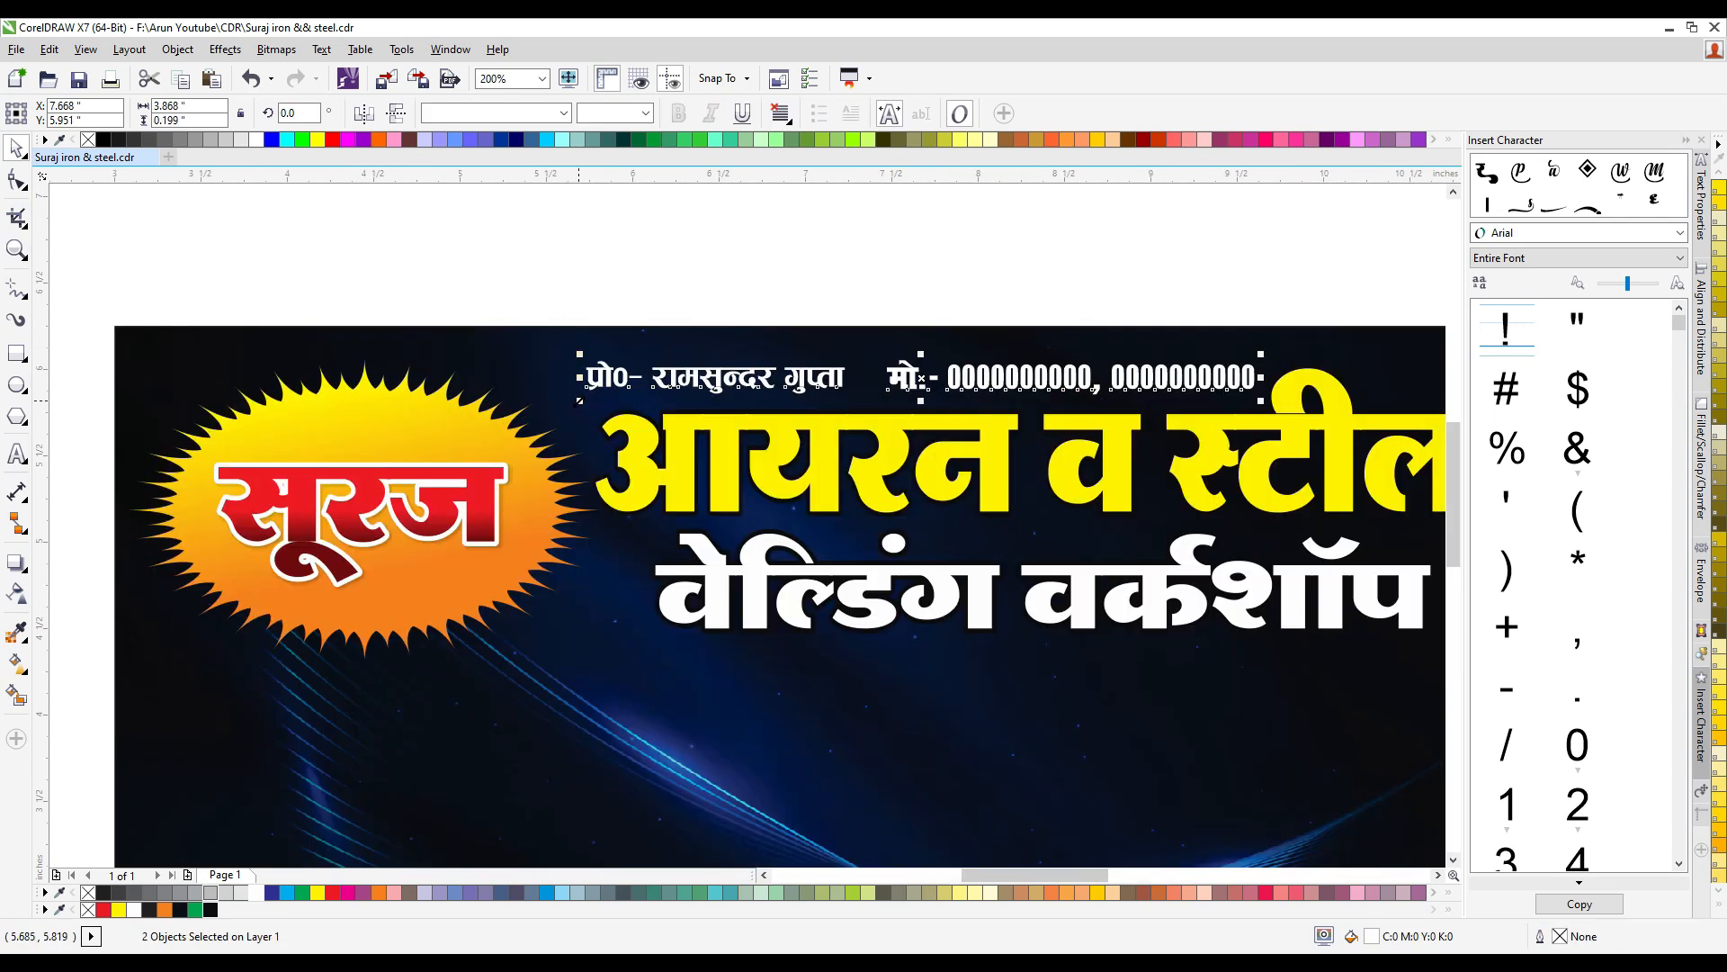
{"action": "left_click_drag", "start_coordinate": [578, 397], "coordinate": [554, 418]}
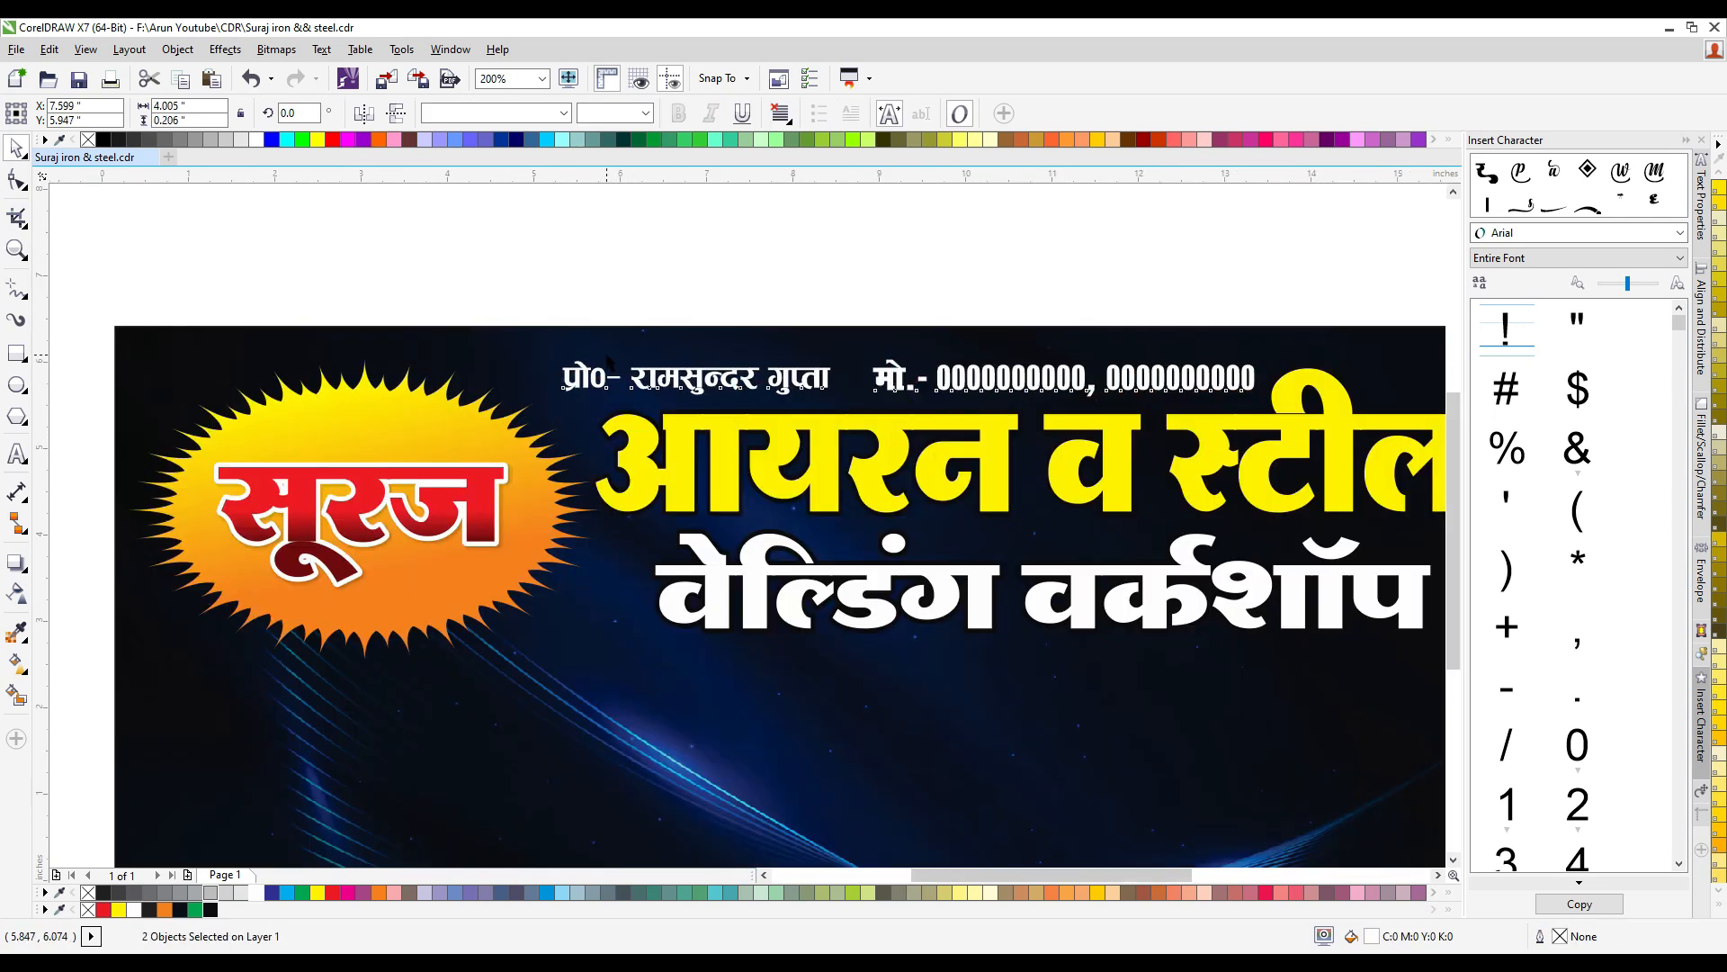
- Group the "सूरज" text with its sun starburst
{"action": "scroll", "coordinate": [607, 355], "scroll_direction": "down", "scroll_amount": 1}
{"action": "left_click", "coordinate": [409, 272]}
{"action": "left_click_drag", "start_coordinate": [313, 306], "coordinate": [631, 516]}
{"action": "left_click", "coordinate": [570, 465], "text": "shift"}
{"action": "key", "text": "ctrl+g"}
{"action": "key", "text": "alt+Left"}
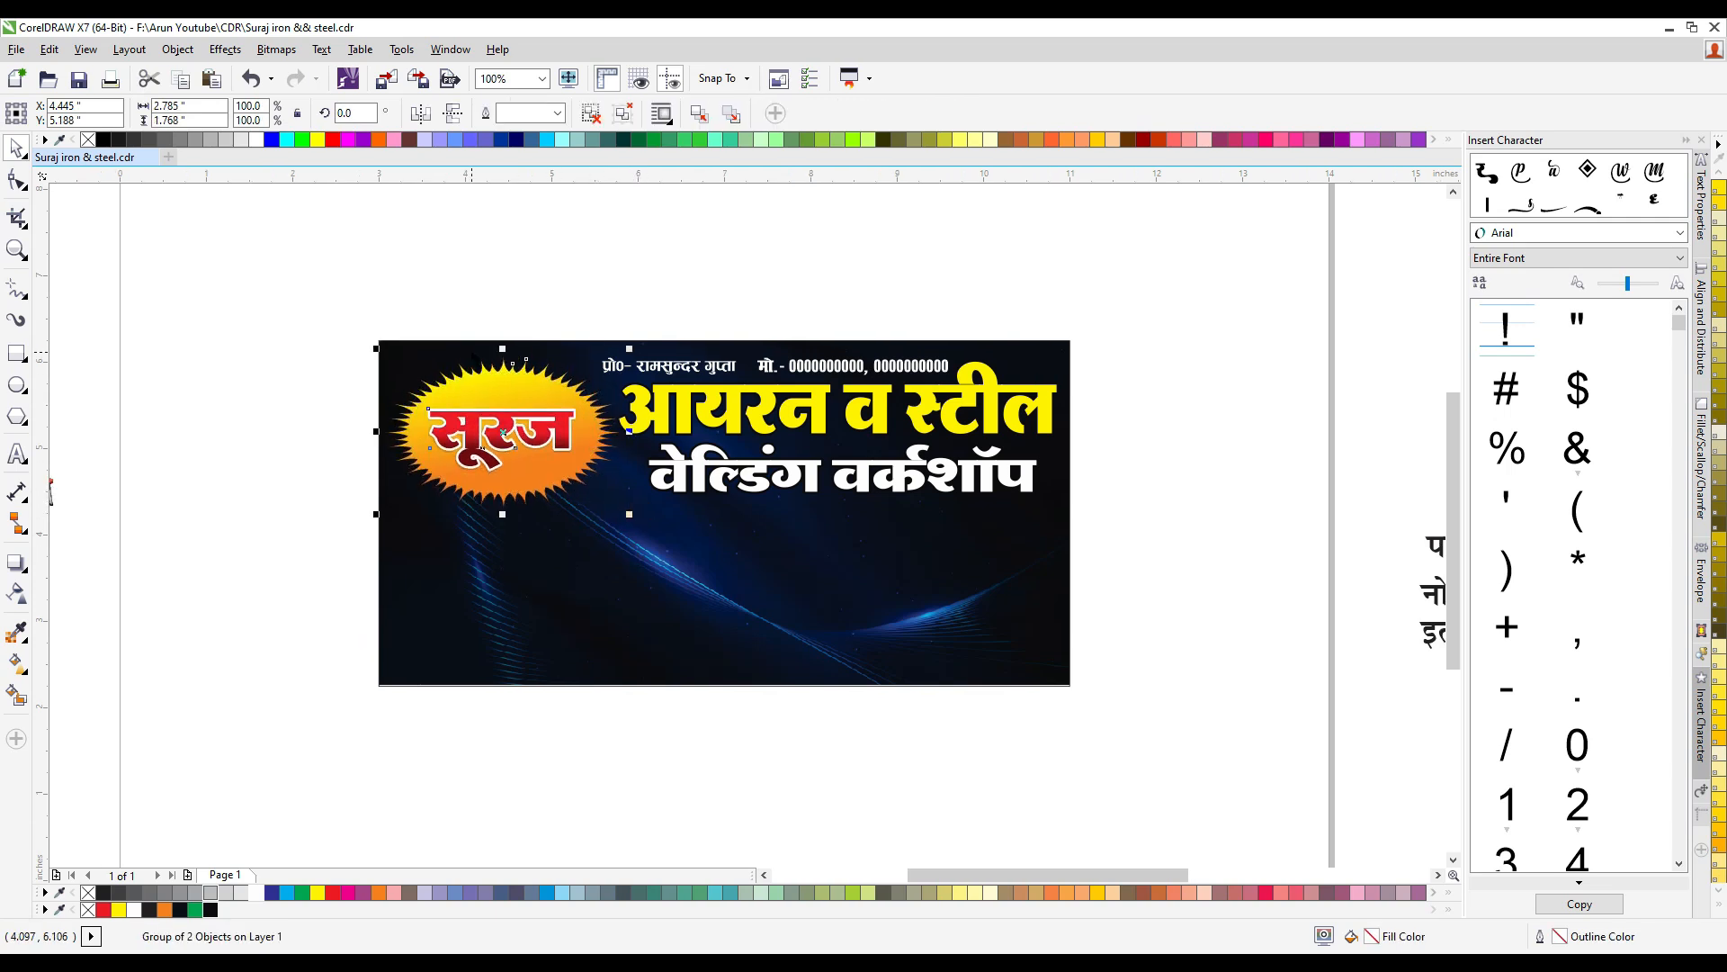
- Draw a rectangle about 2.66 × 0.49 inches on the blank page below the banner
{"action": "scroll", "coordinate": [494, 369], "scroll_direction": "down", "scroll_amount": 1}
{"action": "scroll", "coordinate": [675, 451], "scroll_direction": "up", "scroll_amount": 1}
{"action": "left_click", "coordinate": [630, 393]}
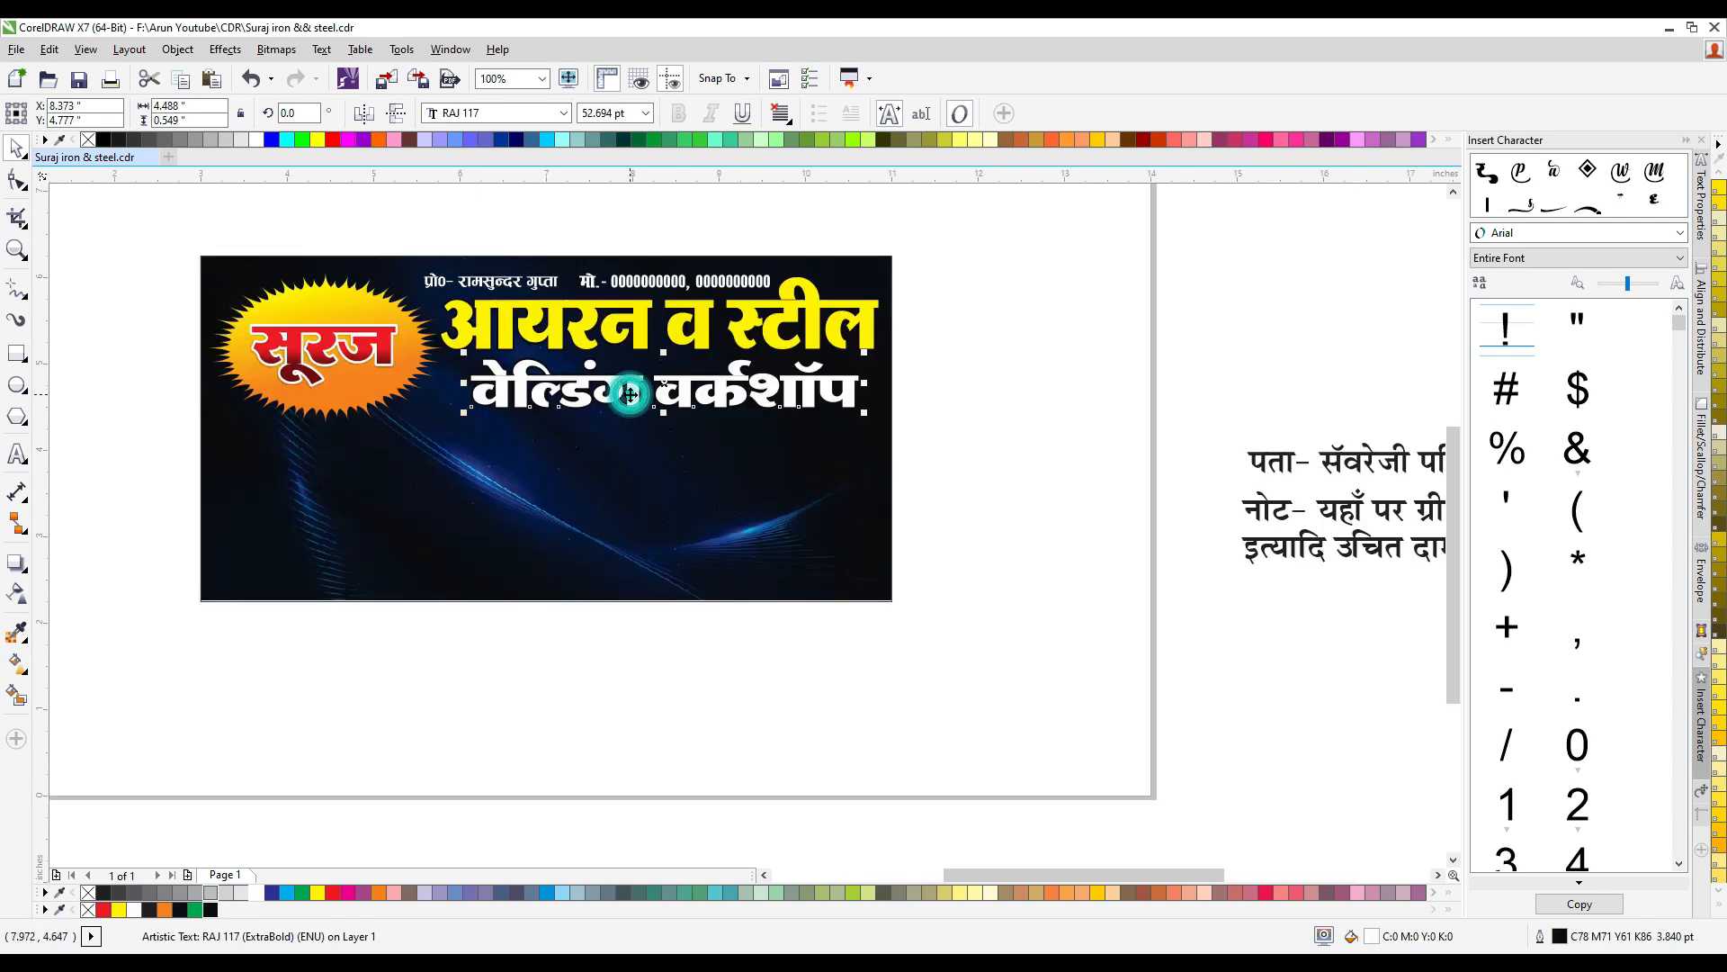
{"action": "left_click", "coordinate": [14, 356]}
{"action": "left_click_drag", "start_coordinate": [355, 628], "coordinate": [585, 670]}
{"action": "left_click_drag", "start_coordinate": [585, 673], "coordinate": [586, 671]}
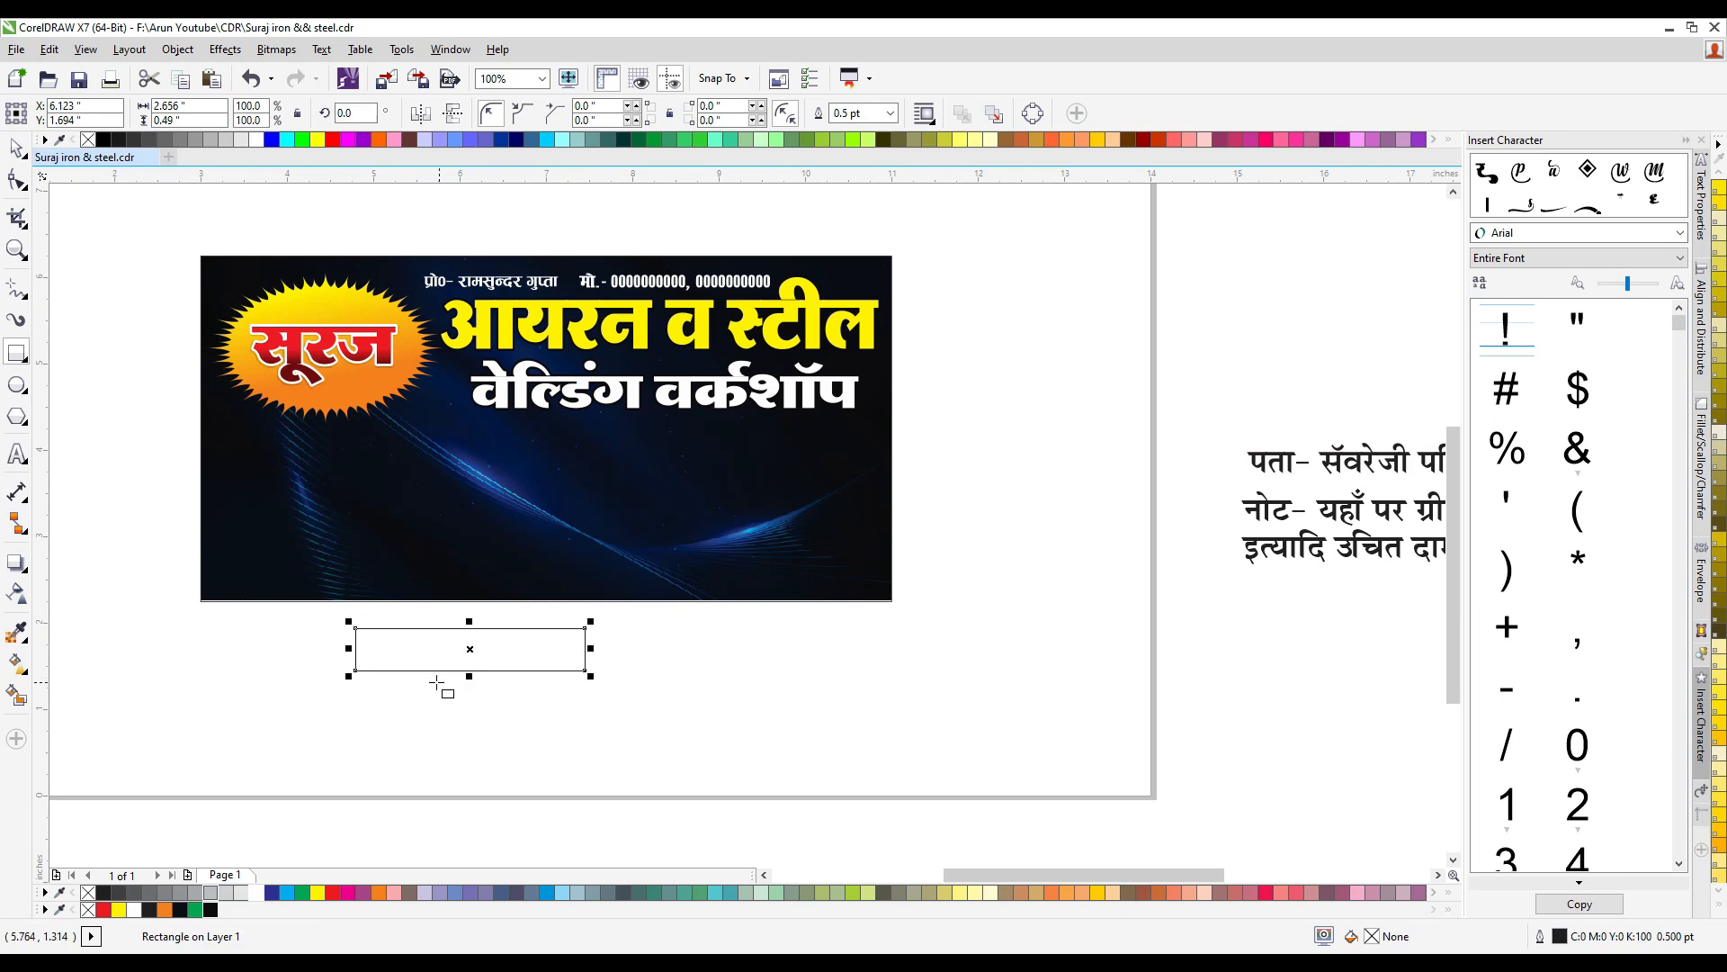
- Fill the rectangle with yellow and remove its outline
{"action": "scroll", "coordinate": [439, 685], "scroll_direction": "up", "scroll_amount": 2}
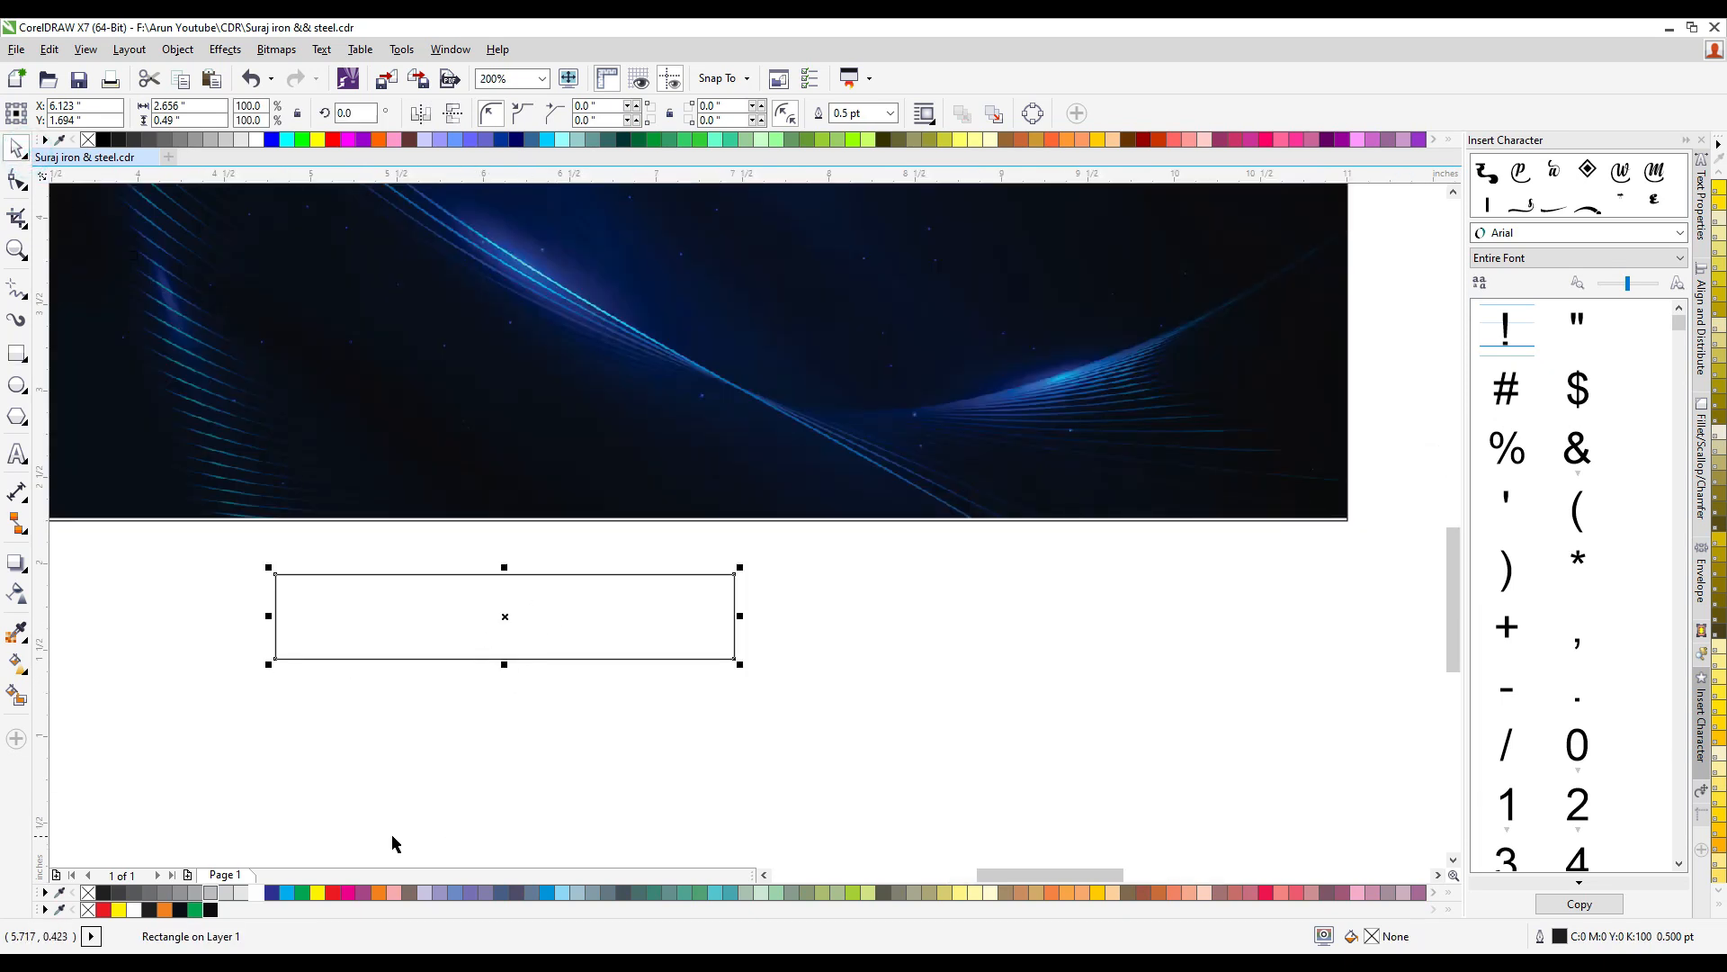
{"action": "left_click", "coordinate": [317, 893]}
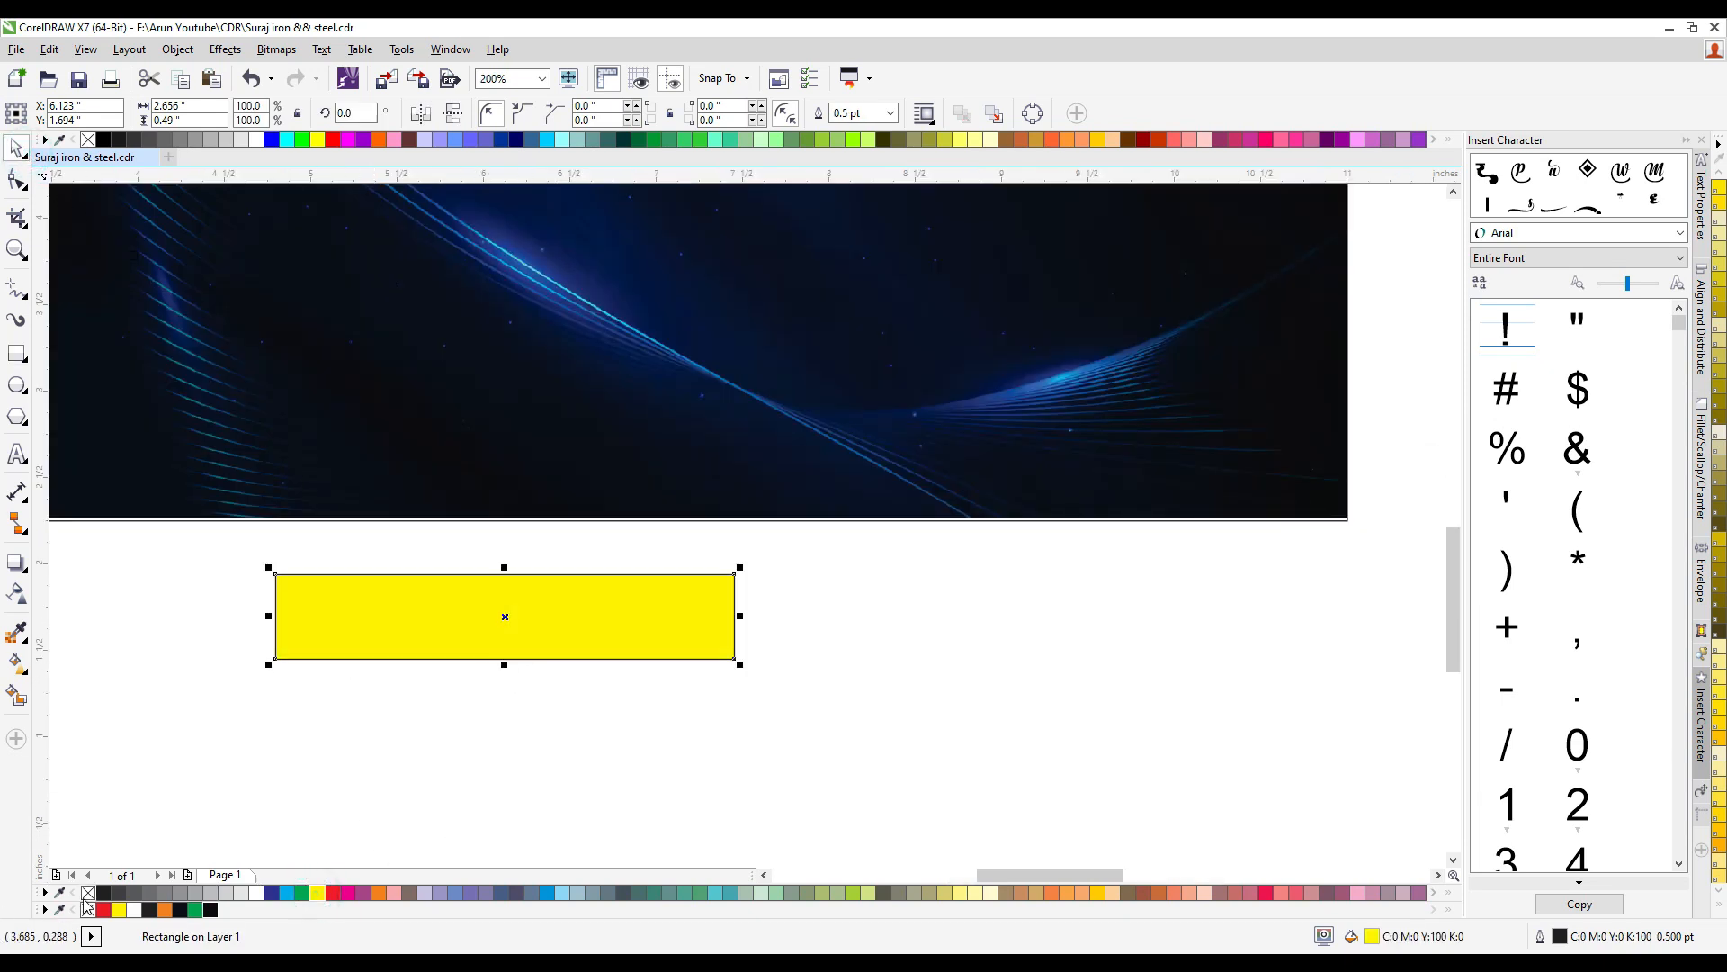
{"action": "right_click", "coordinate": [87, 907]}
{"action": "left_click", "coordinate": [436, 616]}
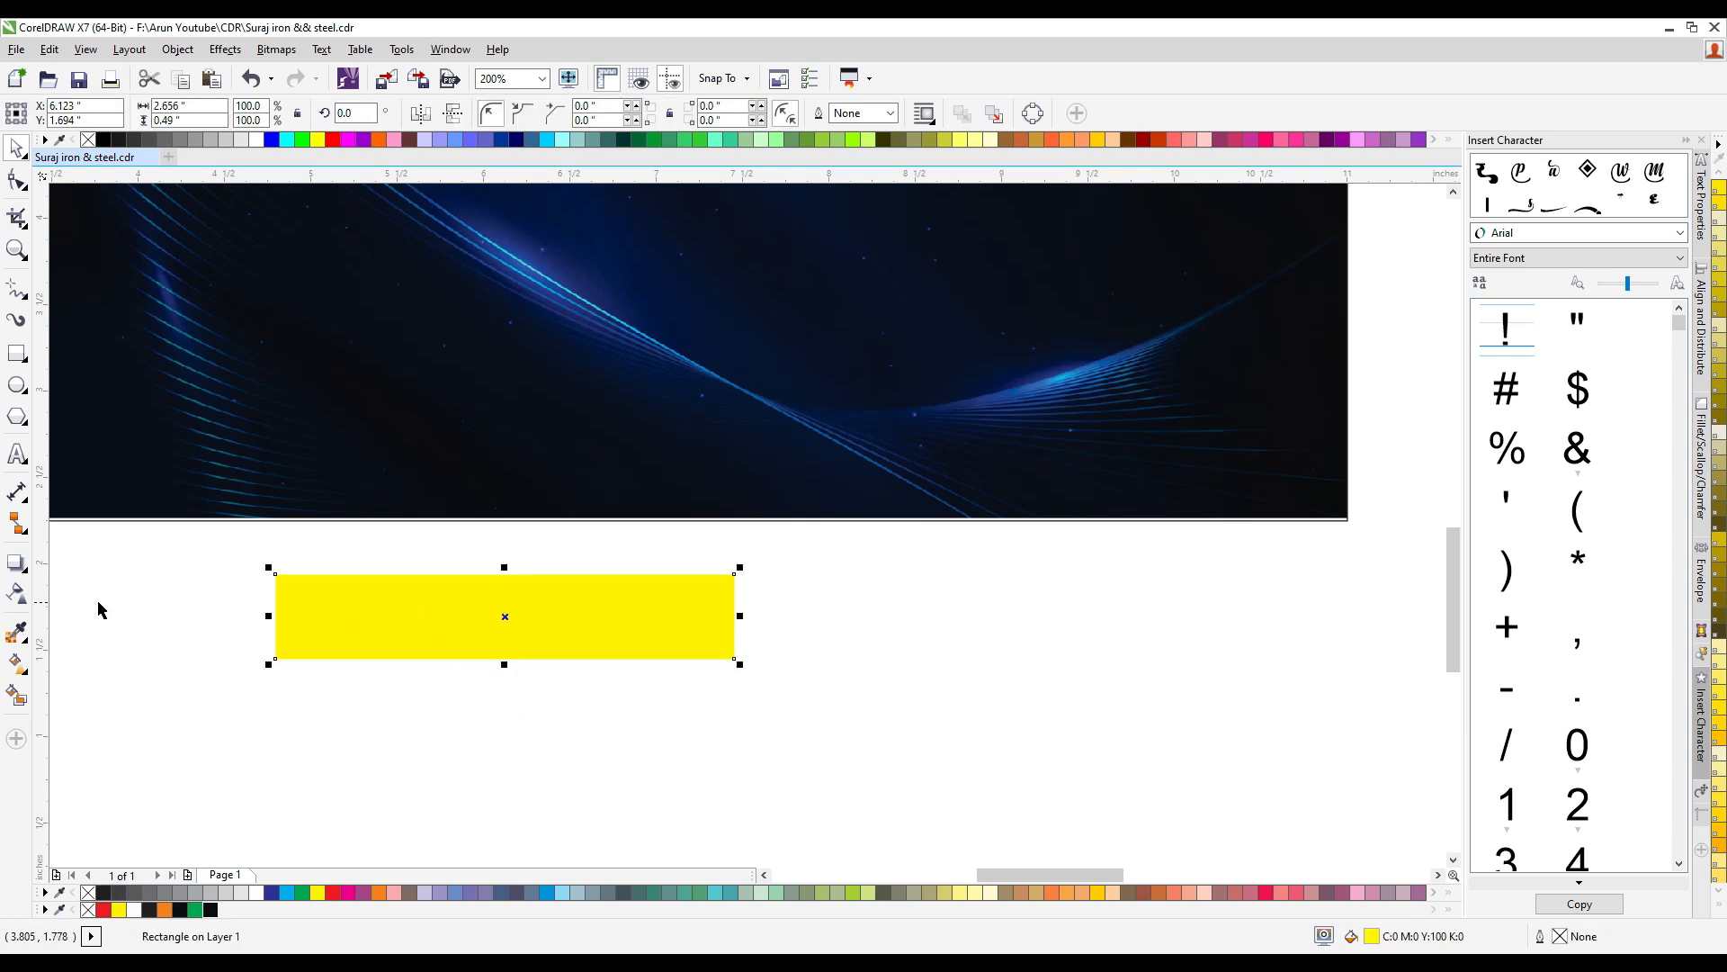
- Fade the yellow bar's left end to transparent and group the bar with a mirrored copy joined to its right end
{"action": "left_click", "coordinate": [18, 594]}
{"action": "left_click_drag", "start_coordinate": [419, 619], "coordinate": [780, 652]}
{"action": "left_click", "coordinate": [16, 150]}
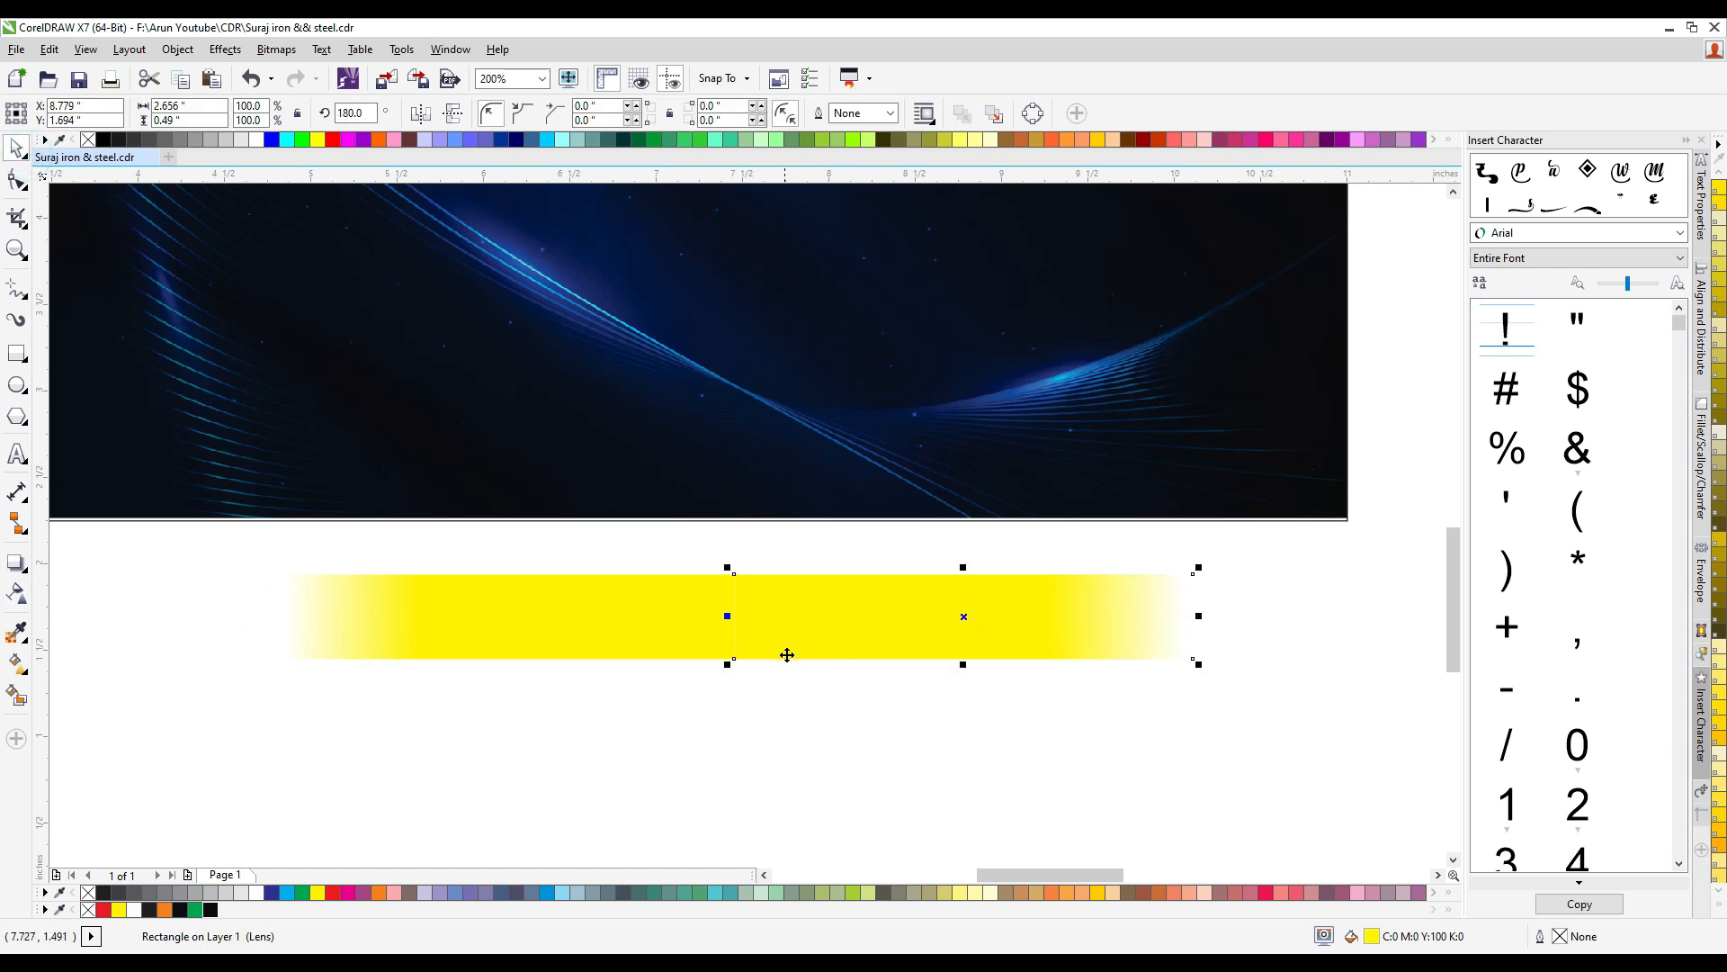
{"action": "left_click", "coordinate": [663, 627], "text": "shift"}
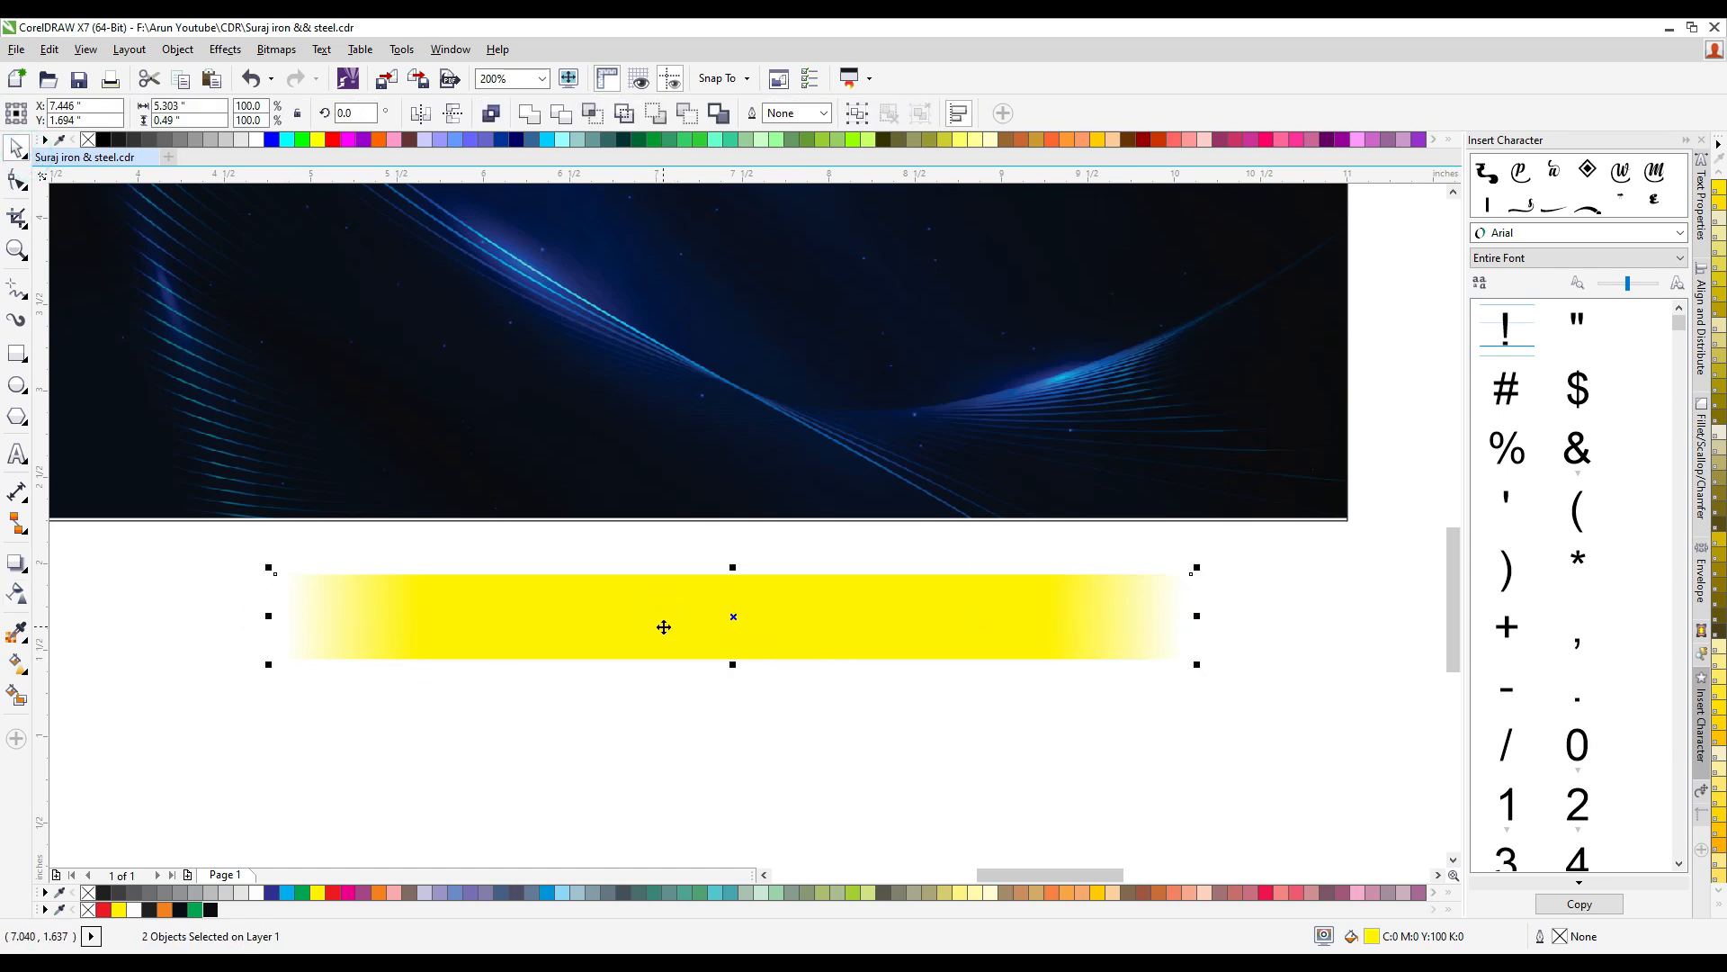
{"action": "key", "text": "ctrl+g"}
- Move the grouped yellow bar onto the banner, directly under the second title line
{"action": "scroll", "coordinate": [740, 629], "scroll_direction": "down", "scroll_amount": 3}
{"action": "left_click_drag", "start_coordinate": [776, 621], "coordinate": [778, 425]}
{"action": "scroll", "coordinate": [786, 461], "scroll_direction": "up", "scroll_amount": 3}
{"action": "scroll", "coordinate": [878, 511], "scroll_direction": "down", "scroll_amount": 6}
- Move the address line onto the yellow bar and scale it down to about 4.09 inches wide
{"action": "left_click", "coordinate": [1044, 439]}
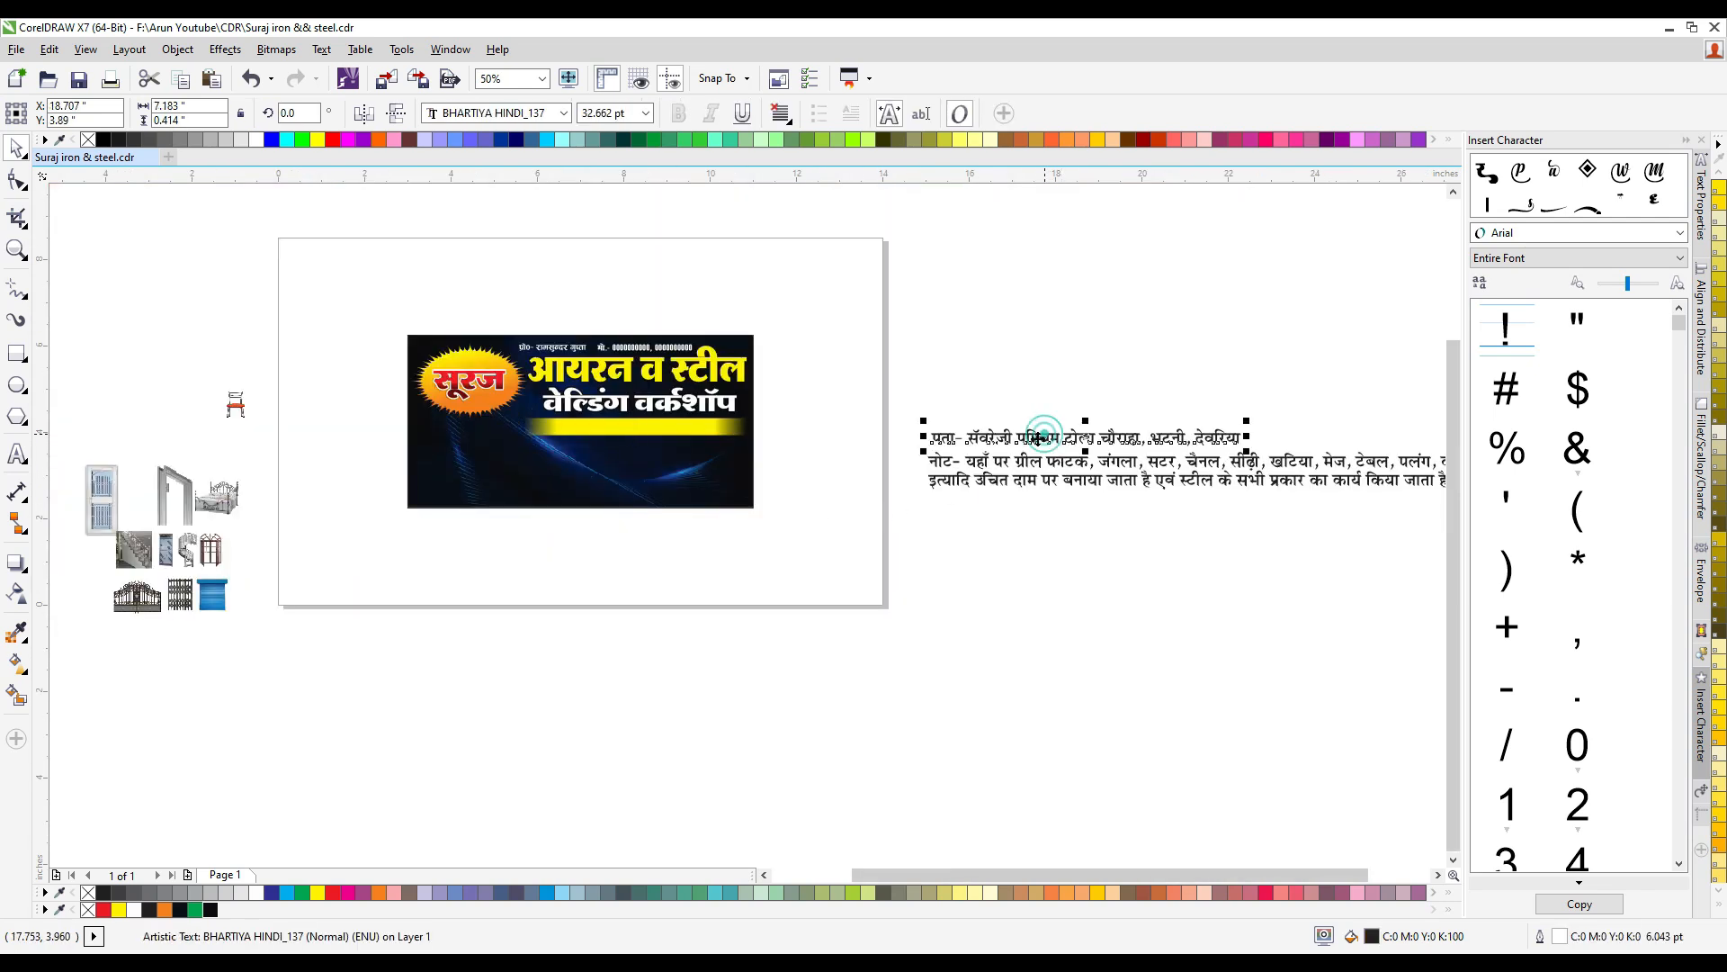
{"action": "left_click", "coordinate": [907, 465]}
{"action": "scroll", "coordinate": [838, 419], "scroll_direction": "up", "scroll_amount": 1}
{"action": "left_click_drag", "start_coordinate": [1069, 463], "coordinate": [279, 435]}
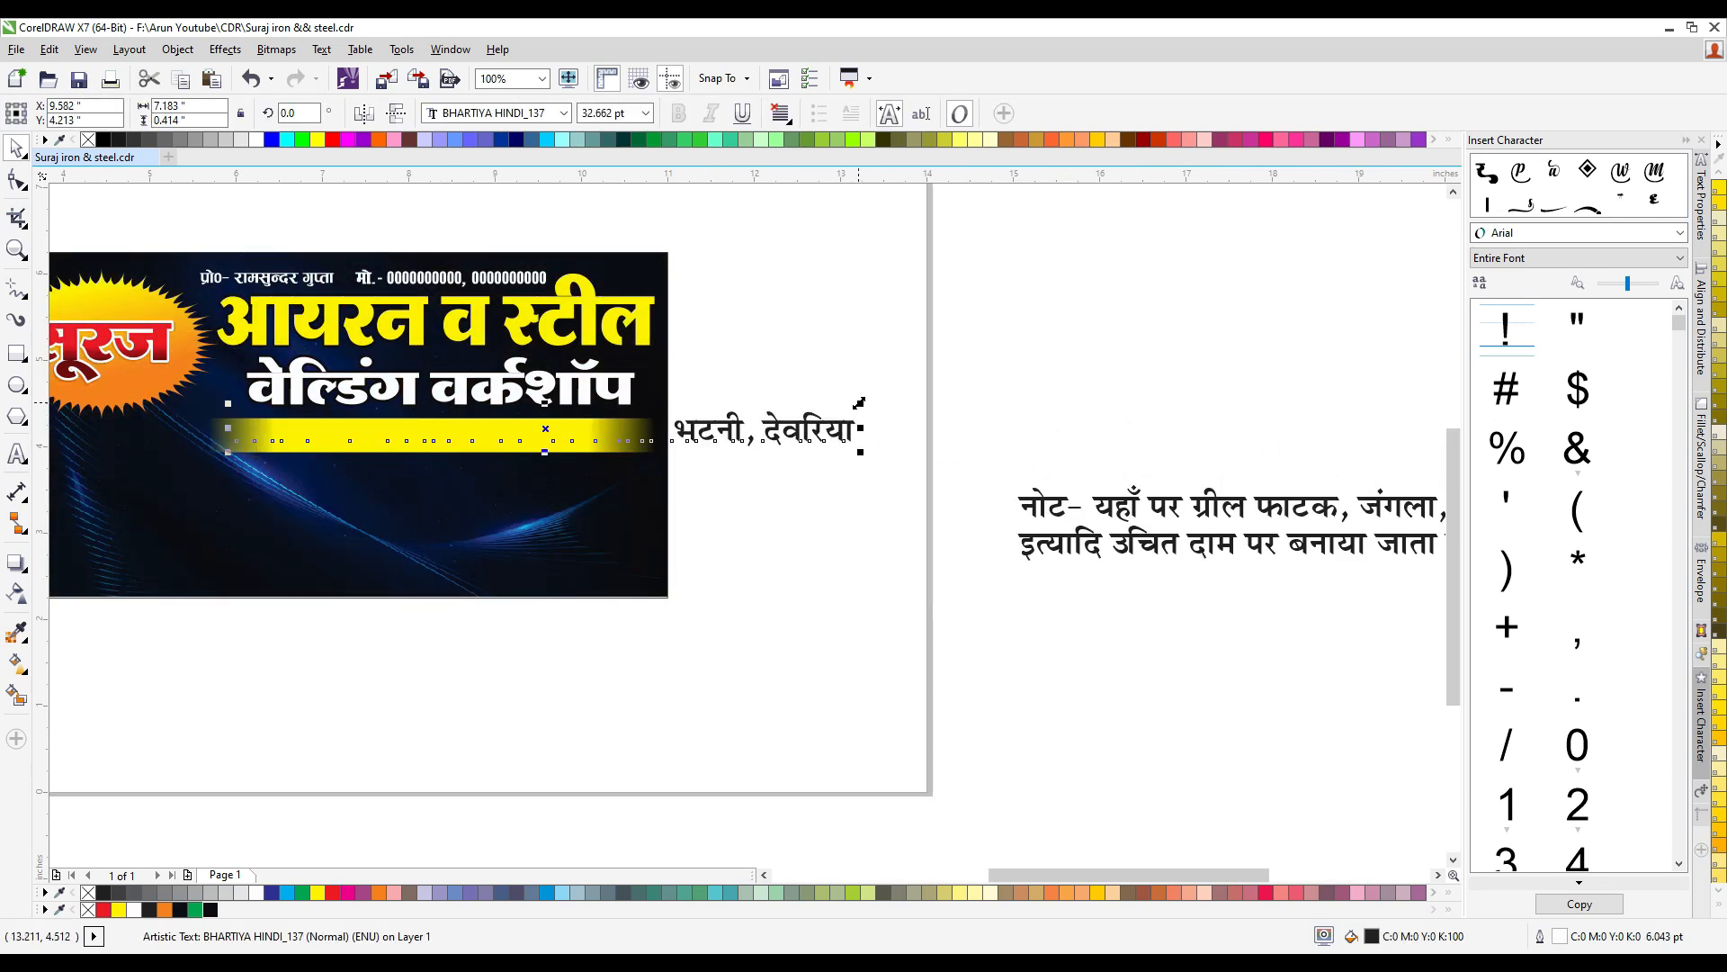
{"action": "left_click_drag", "start_coordinate": [859, 403], "coordinate": [587, 431]}
{"action": "scroll", "coordinate": [350, 413], "scroll_direction": "up", "scroll_amount": 1}
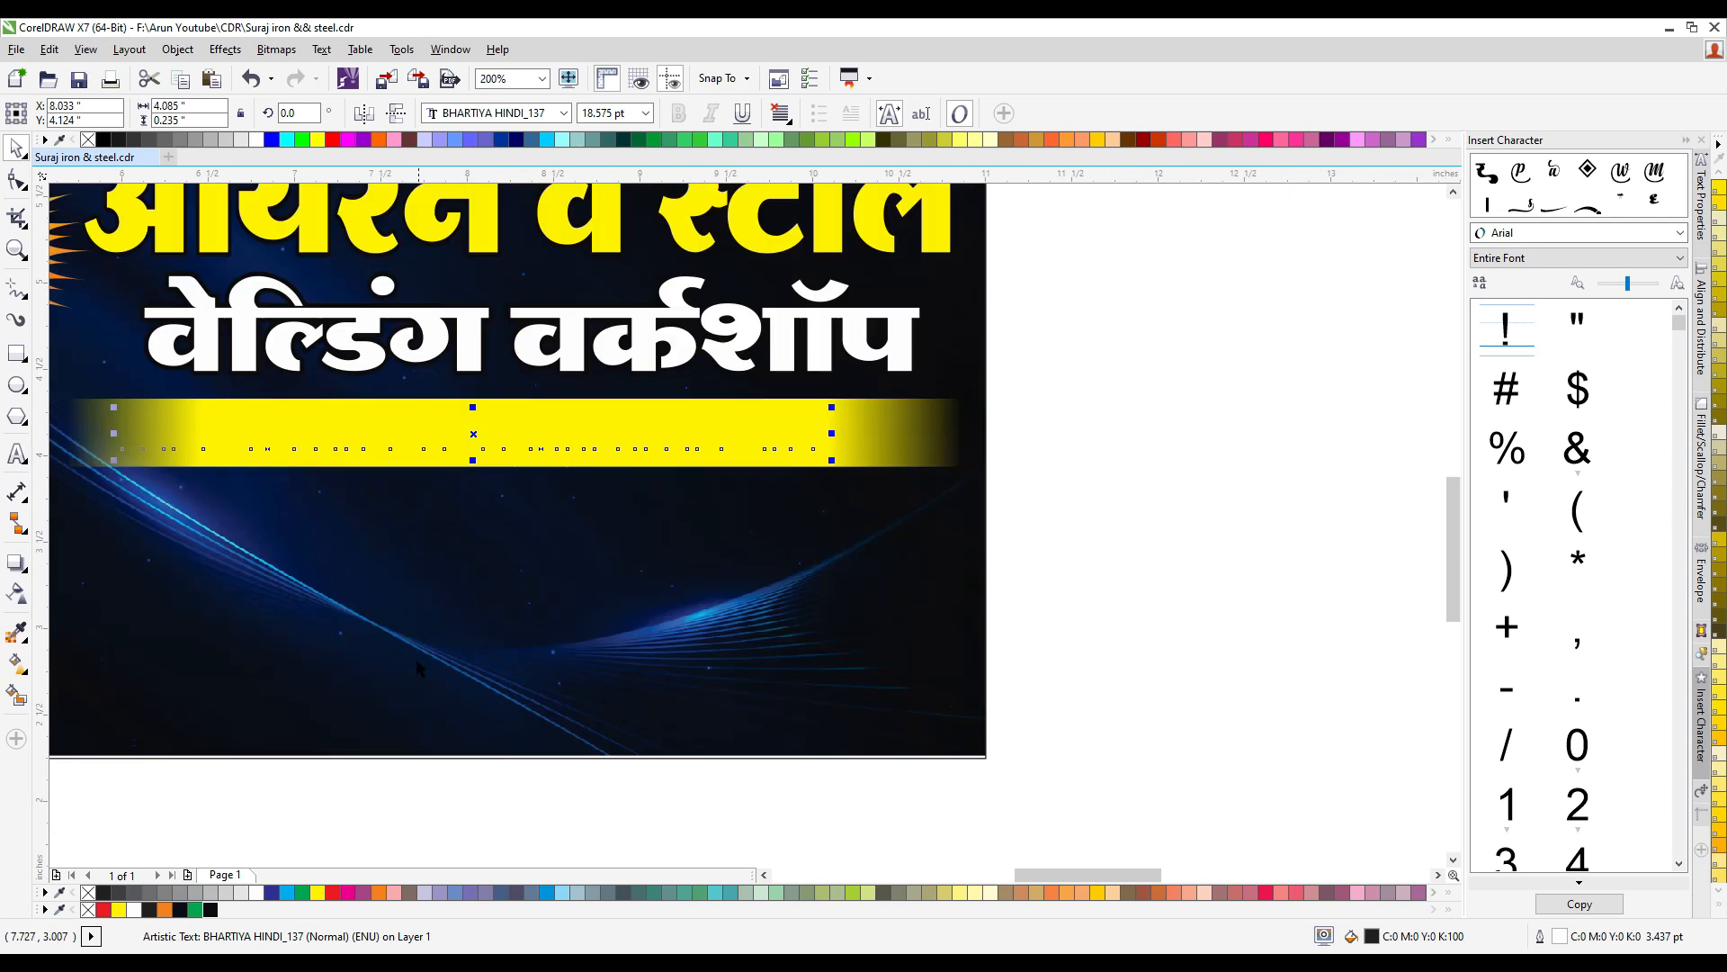
- Fill the address text with magenta and centre it horizontally on the yellow bar
{"action": "left_click", "coordinate": [347, 893]}
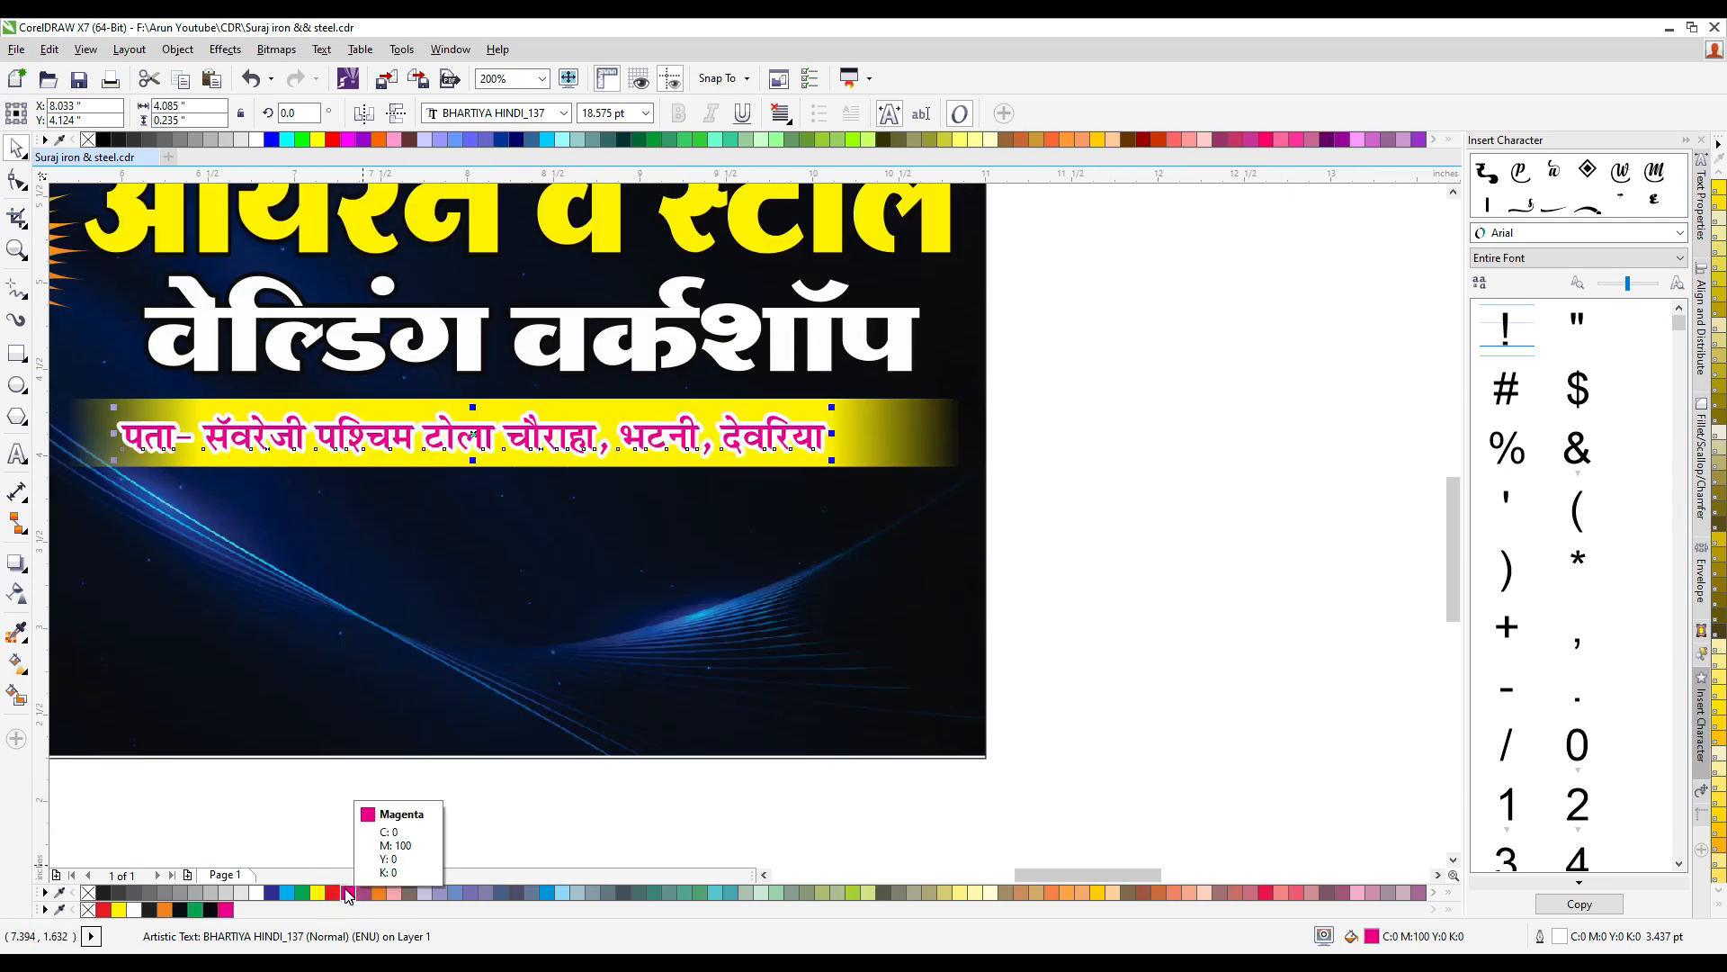
{"action": "left_click", "coordinate": [848, 439], "text": "shift"}
{"action": "key", "text": "c"}
{"action": "left_click", "coordinate": [1090, 418]}
{"action": "left_click", "coordinate": [779, 428]}
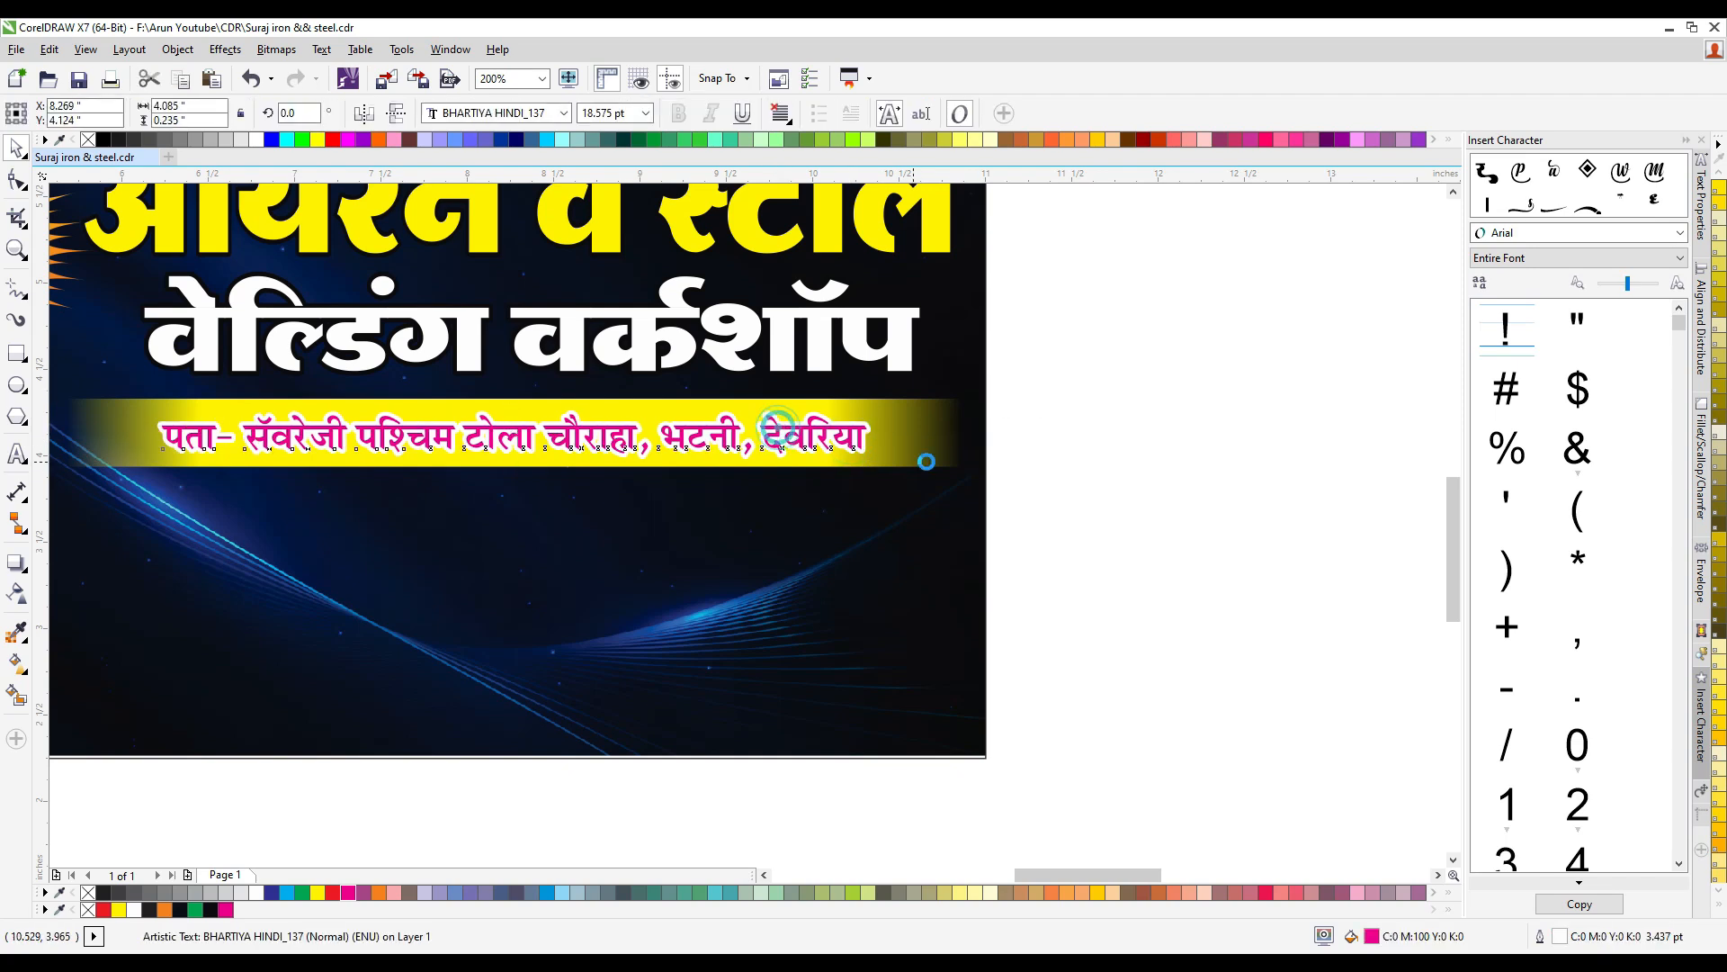
{"action": "left_click_drag", "start_coordinate": [874, 460], "coordinate": [892, 472]}
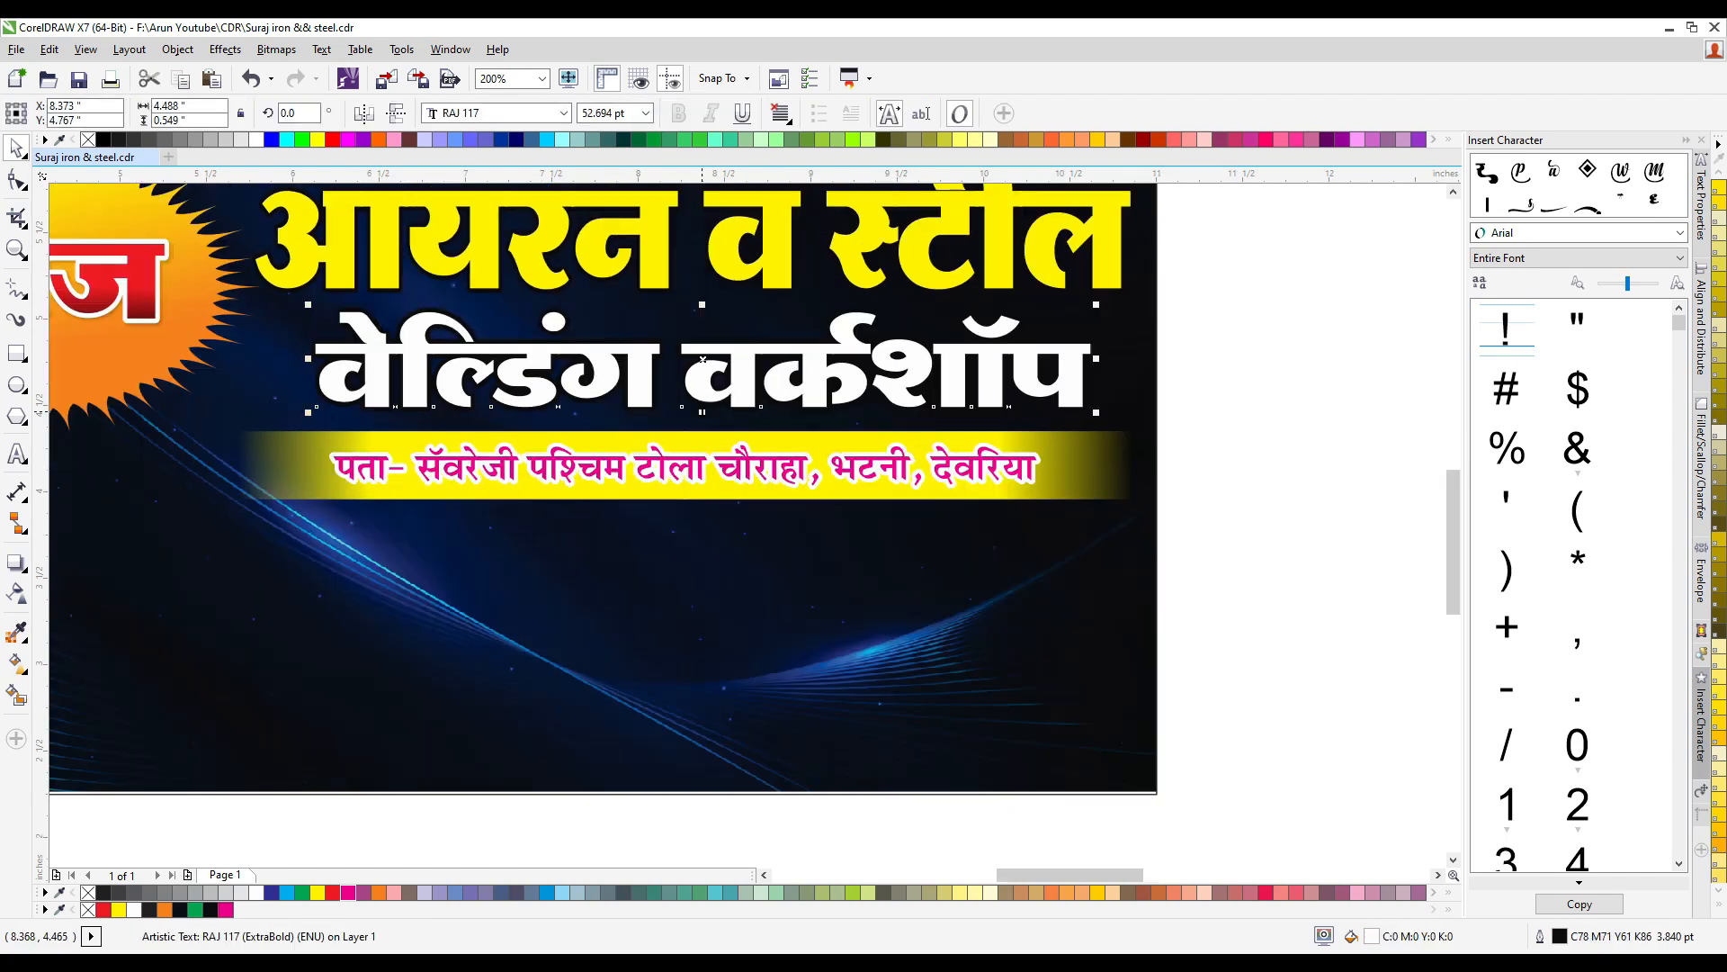
- Stretch the second title line vertically to about 0.57 inches tall
{"action": "left_click_drag", "start_coordinate": [701, 412], "coordinate": [702, 415]}
{"action": "scroll", "coordinate": [708, 407], "scroll_direction": "down", "scroll_amount": 1}
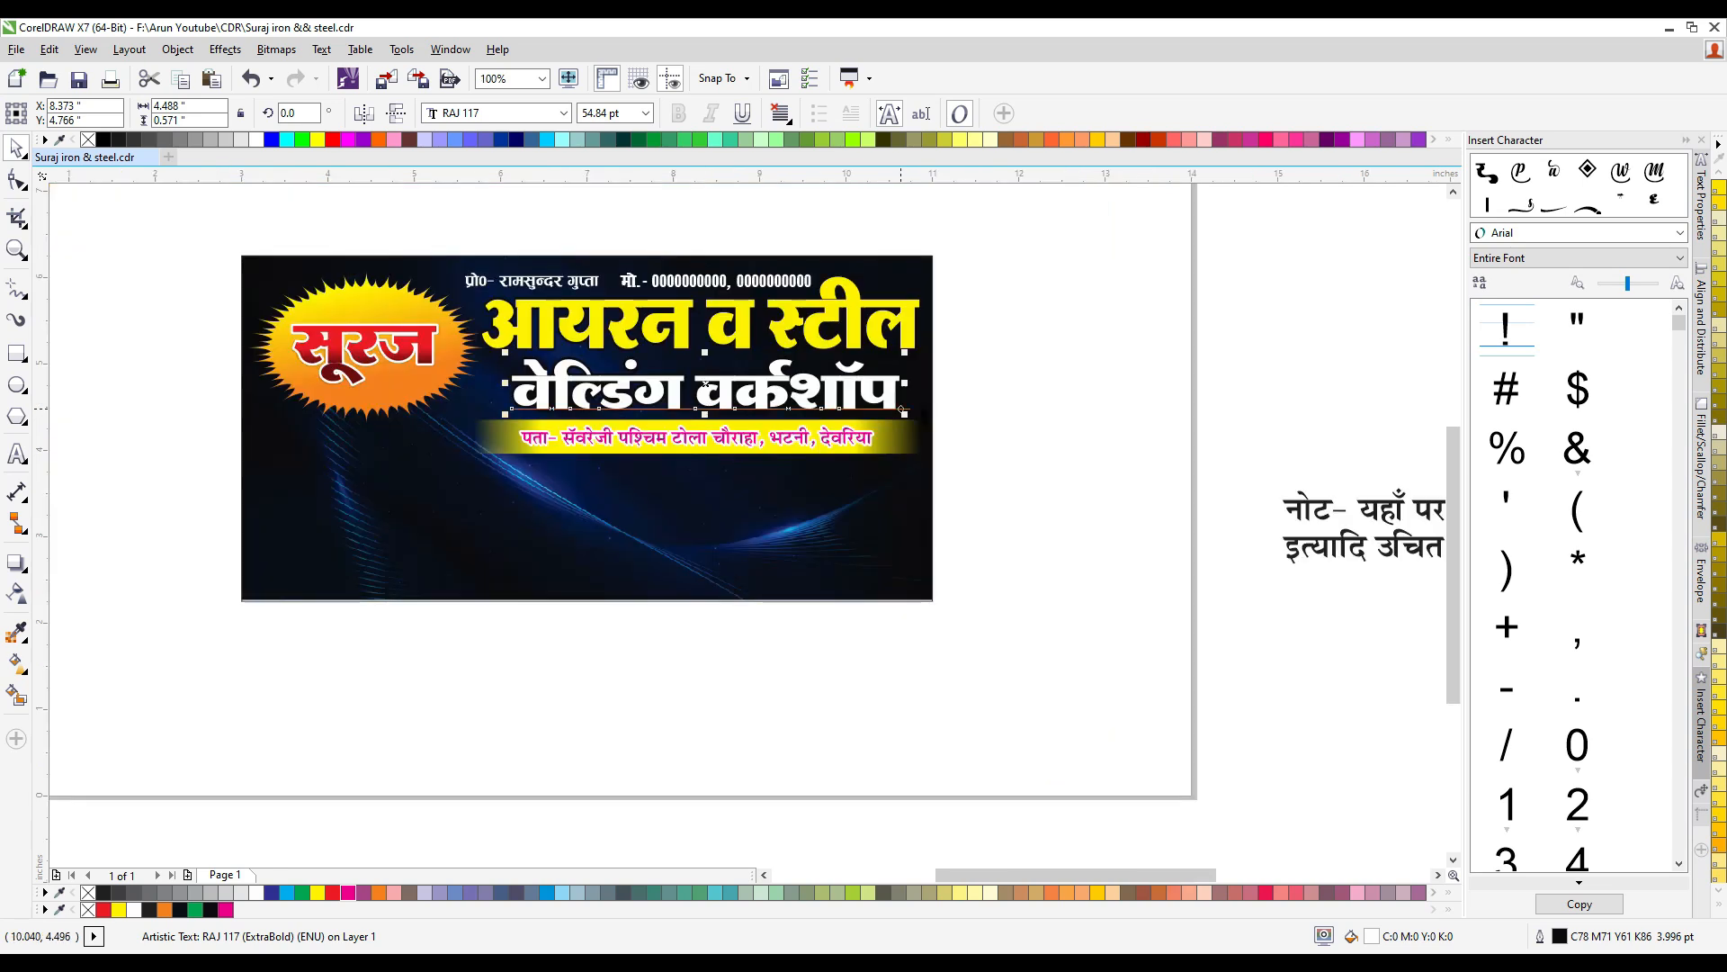
{"action": "left_click", "coordinate": [970, 379]}
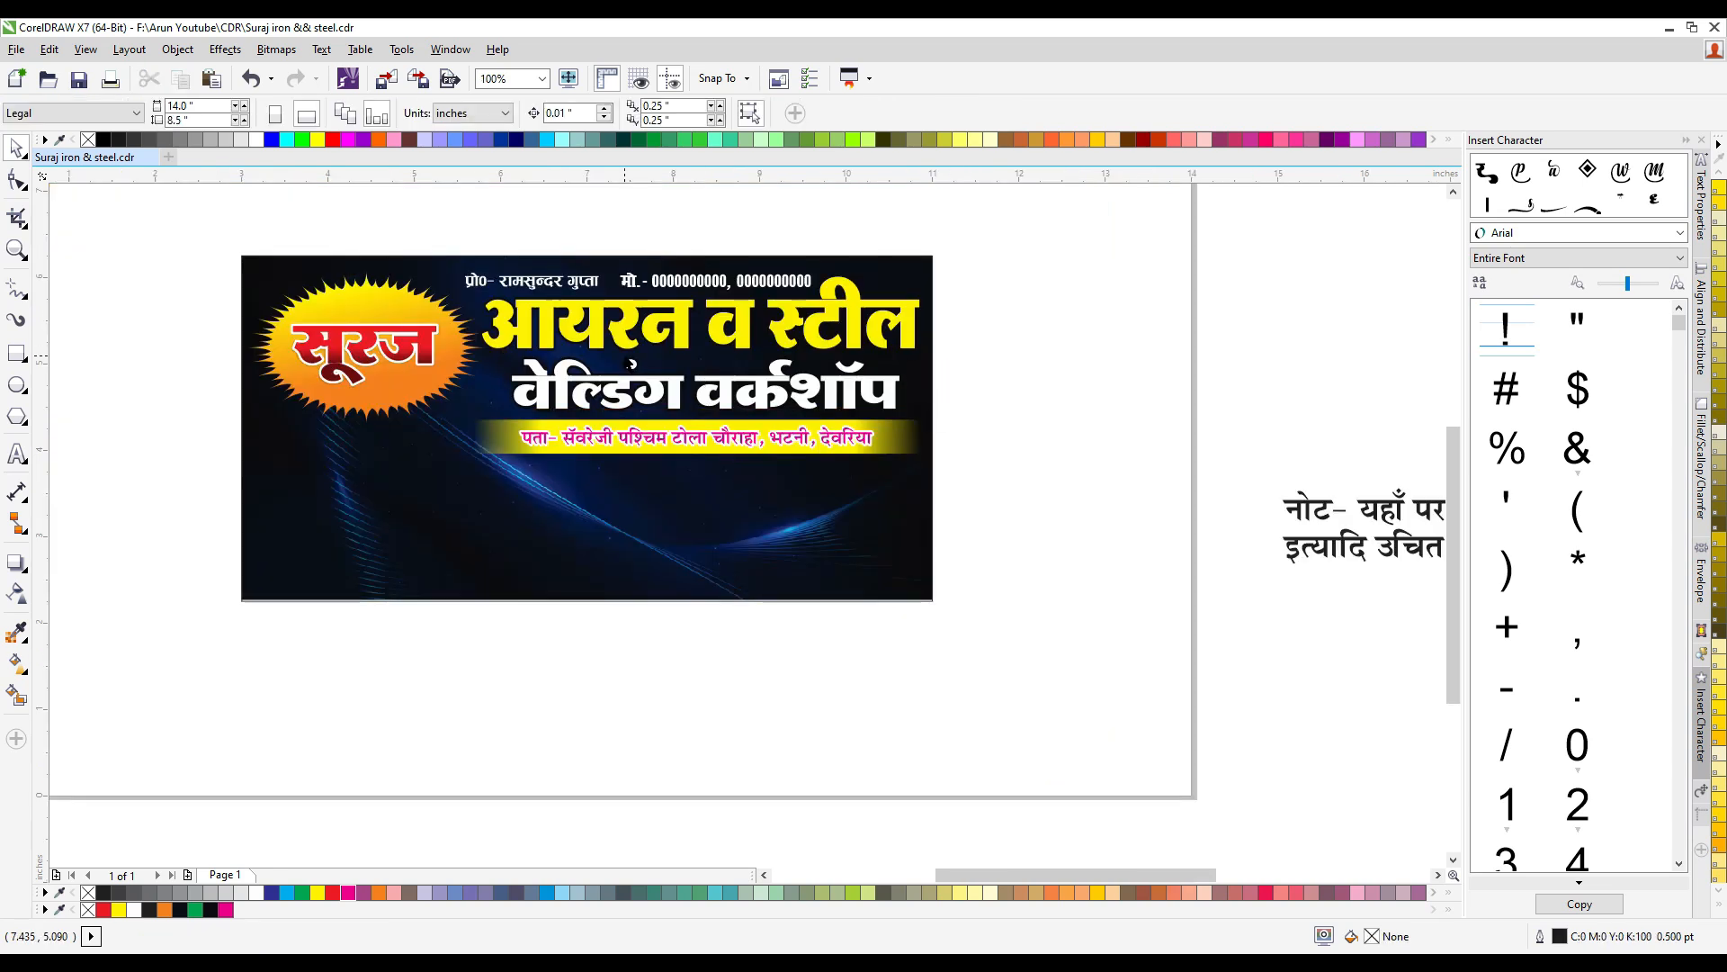
- Move the two-line "नोट" text below the banner and scale it down to about 9.05 inches wide
{"action": "scroll", "coordinate": [558, 369], "scroll_direction": "down", "scroll_amount": 1}
{"action": "left_click_drag", "start_coordinate": [978, 441], "coordinate": [451, 506]}
{"action": "scroll", "coordinate": [559, 501], "scroll_direction": "up", "scroll_amount": 1}
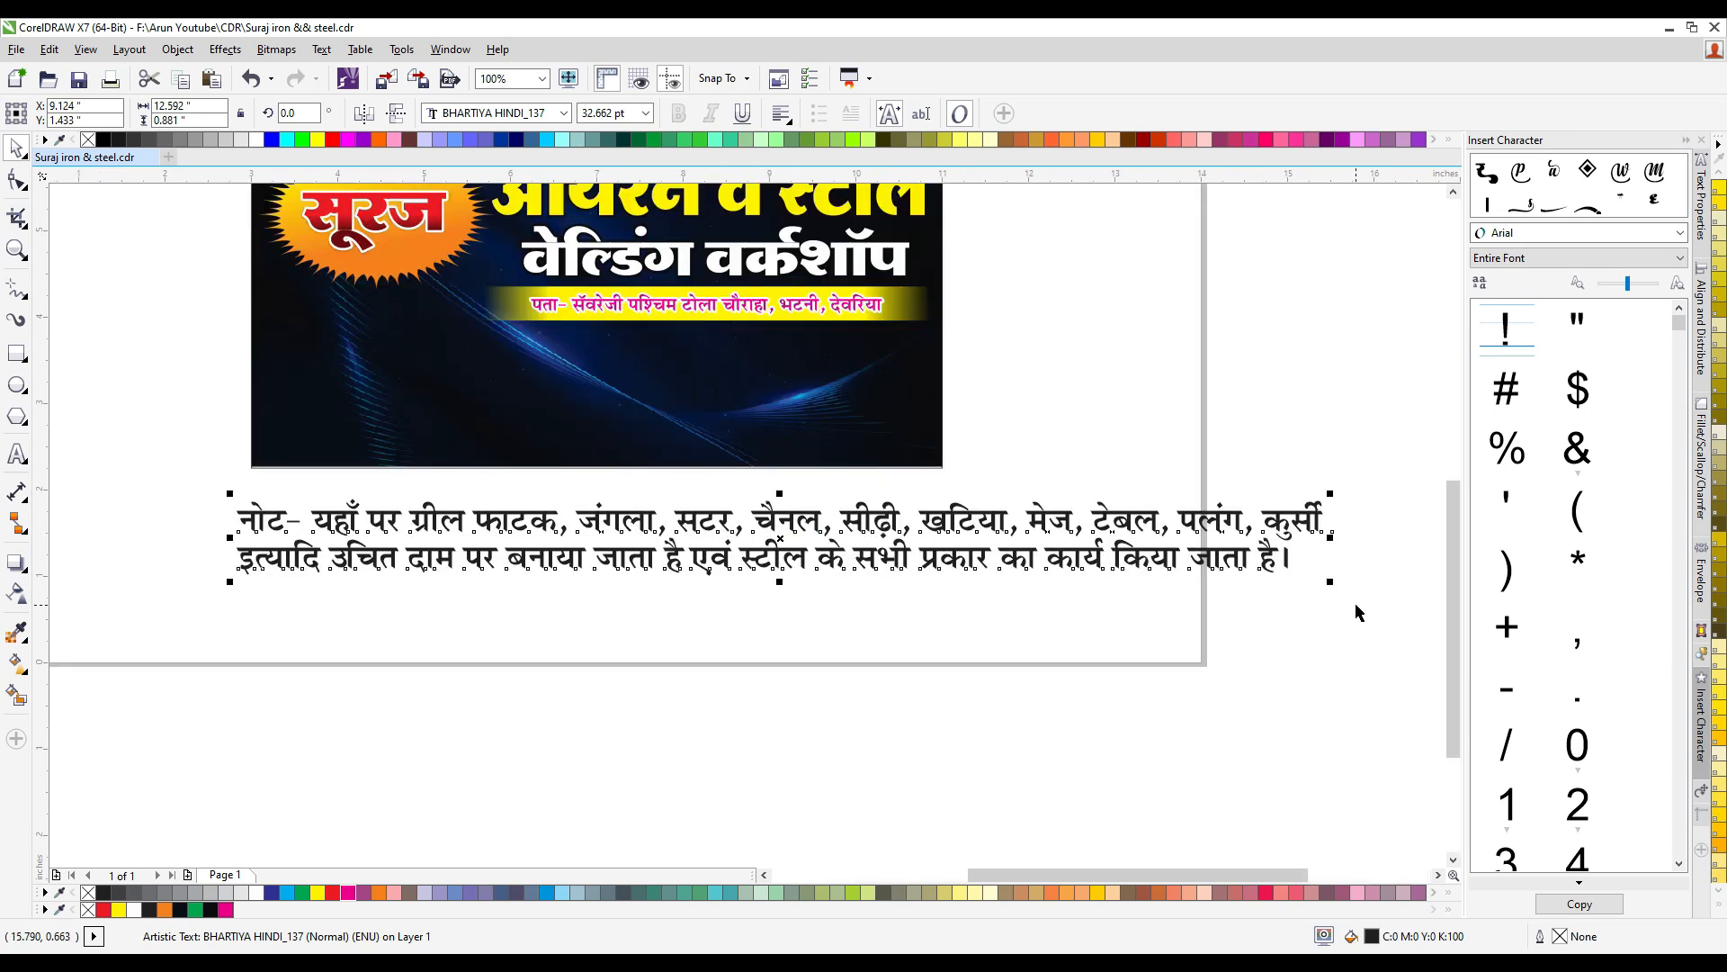
{"action": "left_click_drag", "start_coordinate": [1329, 583], "coordinate": [1010, 609]}
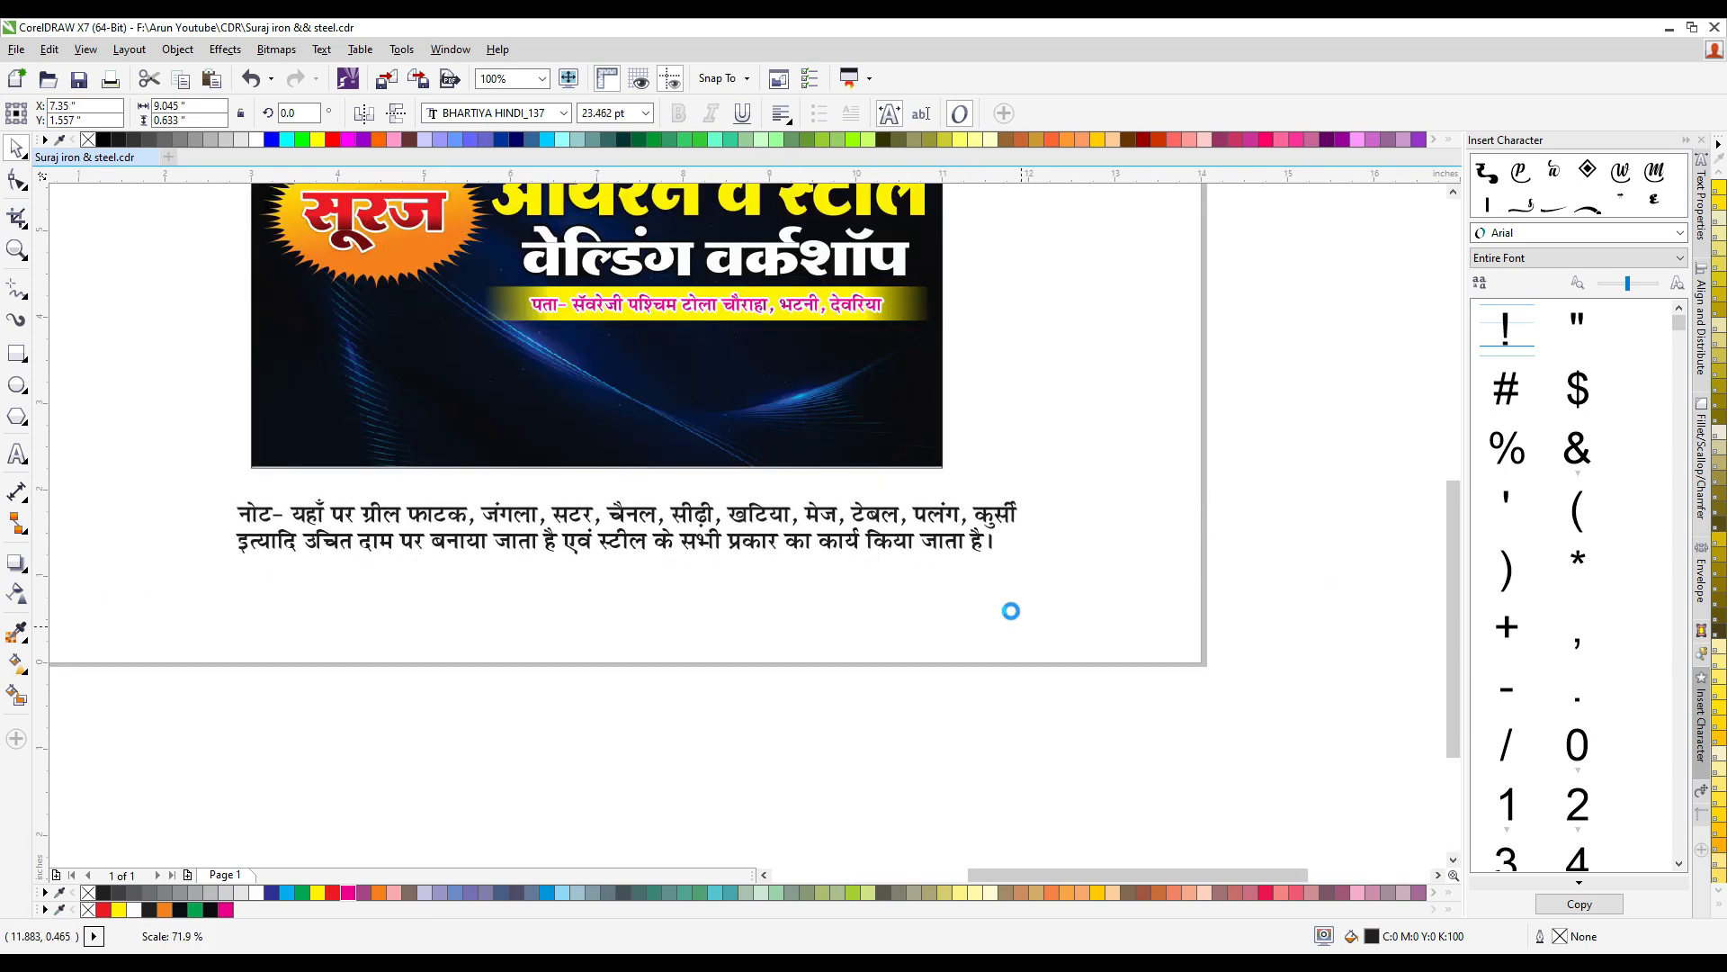
- Set the whole "नोट" text in the BHARTIYA HINDI_100 font
{"action": "double_click", "coordinate": [562, 514]}
{"action": "key", "text": "ctrl+a"}
{"action": "left_click", "coordinate": [497, 113]}
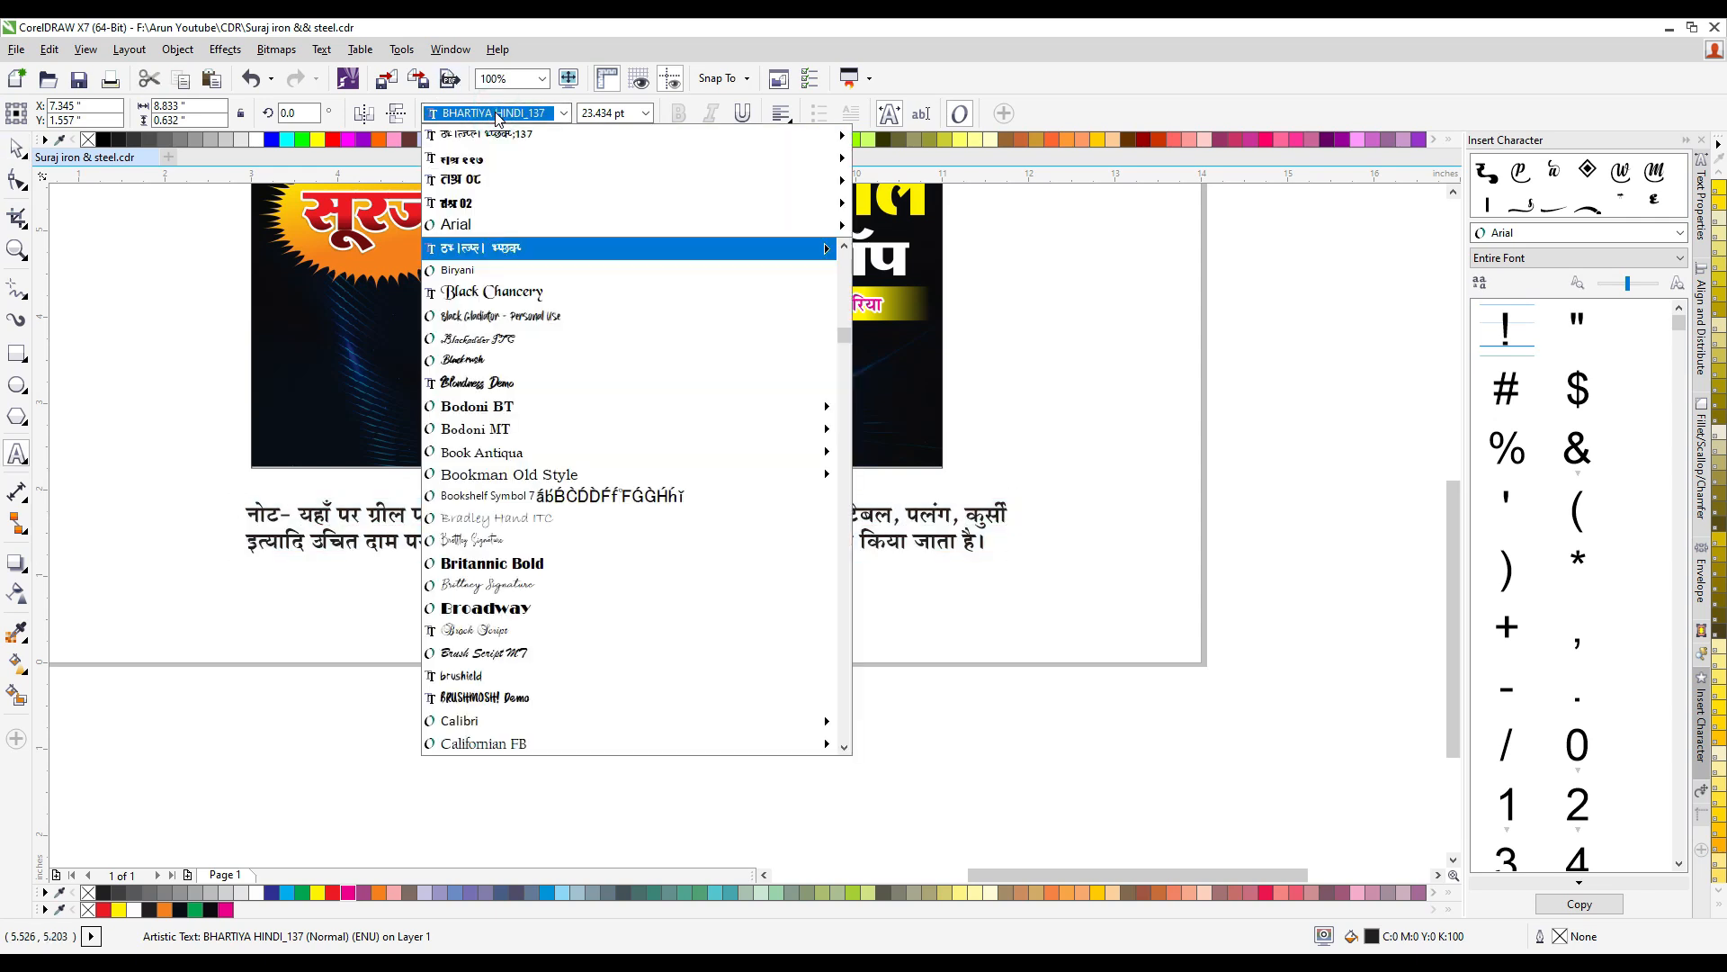
{"action": "mouse_move", "coordinate": [709, 133]}
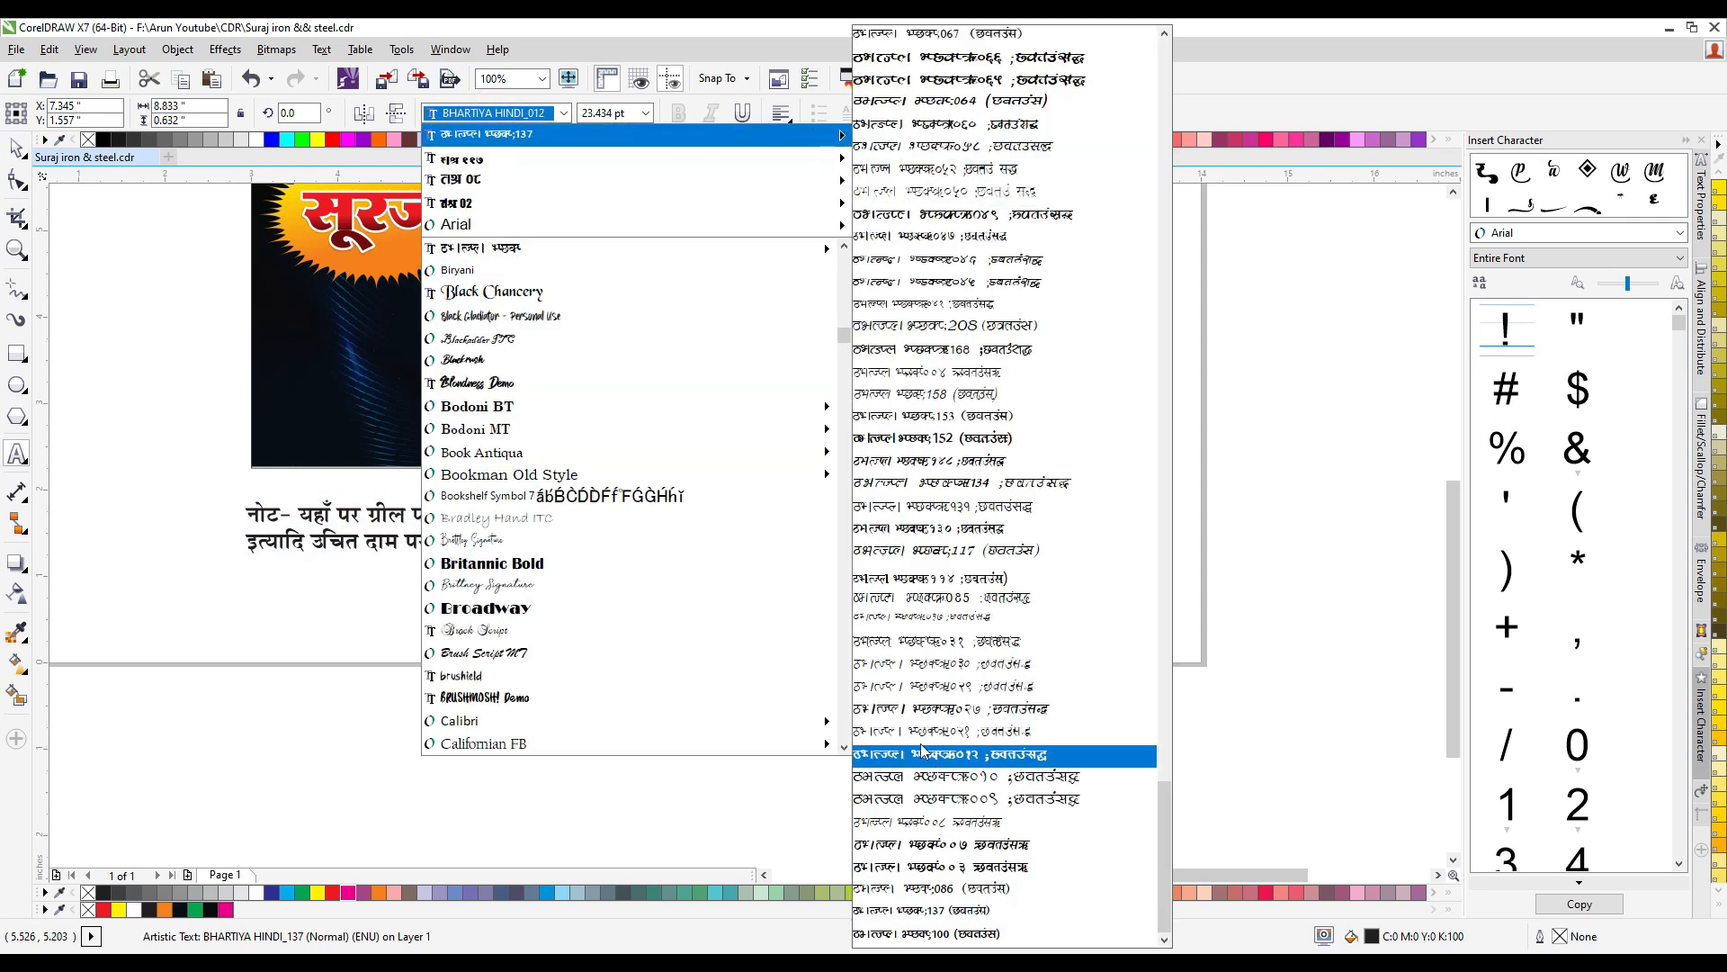
{"action": "left_click", "coordinate": [981, 936]}
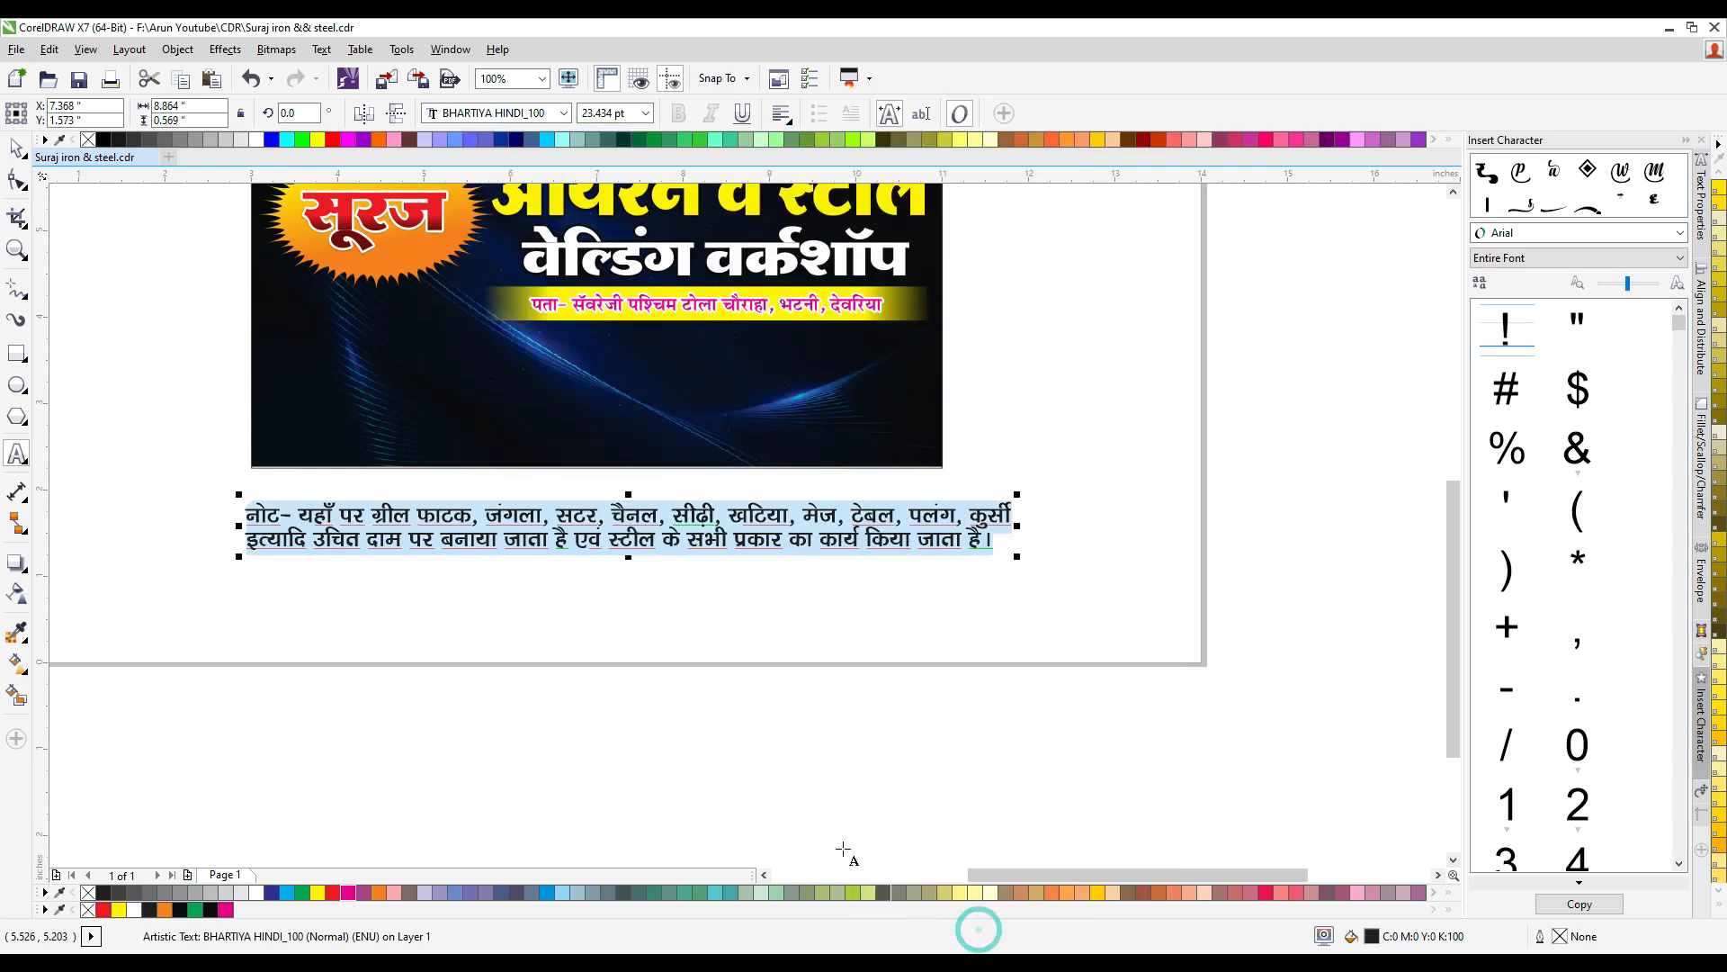
- Draw a circle about 0.37 inches in diameter below the start of the "नोट" text
{"action": "left_click", "coordinate": [18, 384]}
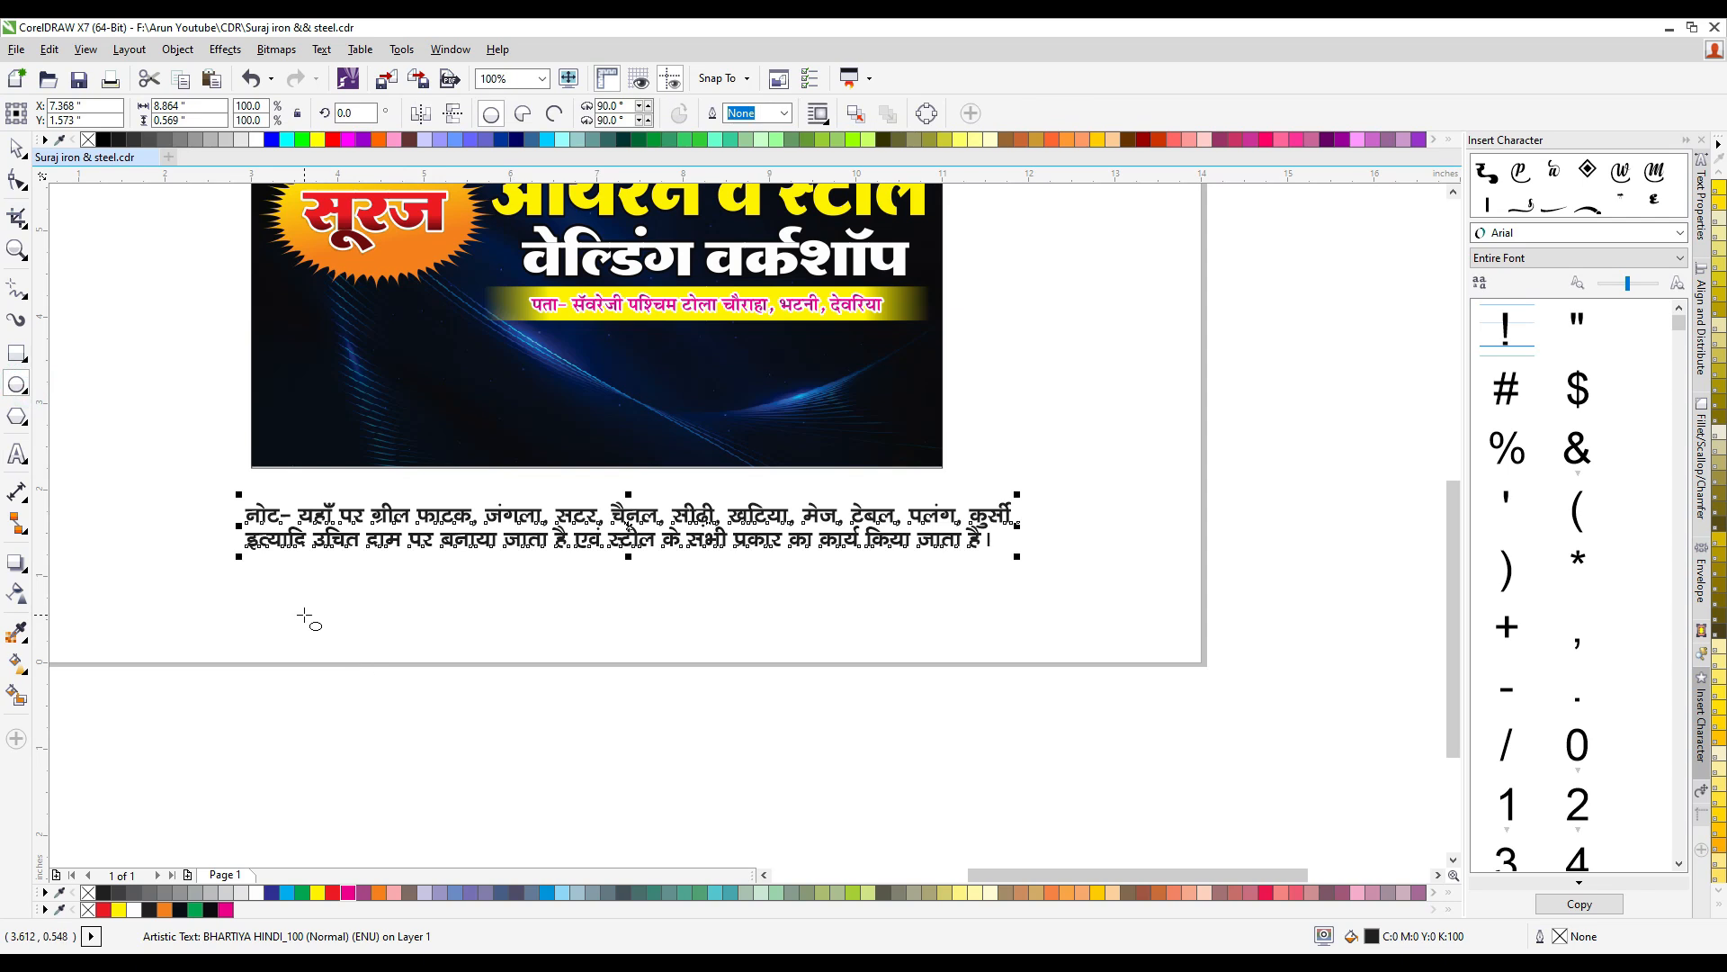
{"action": "left_click_drag", "start_coordinate": [304, 615], "coordinate": [336, 644]}
{"action": "scroll", "coordinate": [334, 676], "scroll_direction": "up", "scroll_amount": 2}
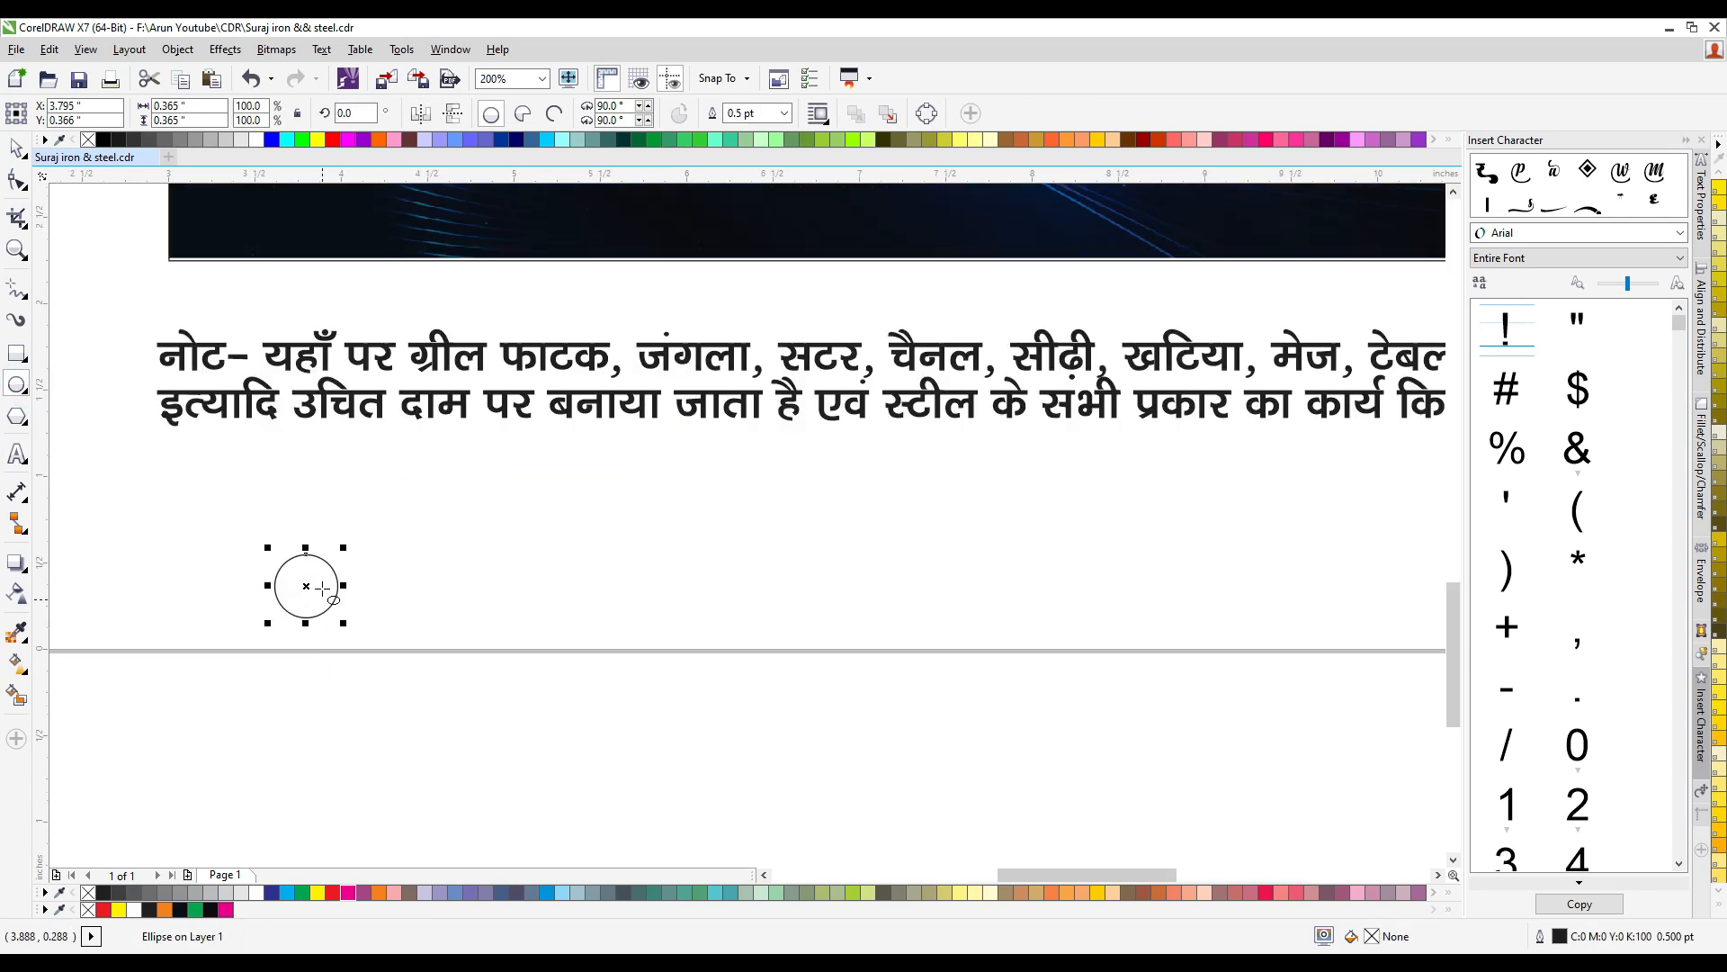
- Duplicate the circle sideways repeatedly to build a row of 45 evenly overlapping circles below the note text
{"action": "left_click", "coordinate": [15, 153]}
{"action": "left_click_drag", "start_coordinate": [307, 586], "coordinate": [363, 616]}
{"action": "key", "text": "ctrl+r"}
{"action": "key", "text": "ctrl+r"}
{"action": "key", "text": "ctrl+r"}
{"action": "key", "text": "ctrl+r"}
{"action": "key", "text": "ctrl+r"}
{"action": "key", "text": "ctrl+r"}
{"action": "key", "text": "ctrl+r"}
{"action": "key", "text": "ctrl+r"}
{"action": "key", "text": "ctrl+r"}
{"action": "key", "text": "ctrl+r"}
{"action": "key", "text": "ctrl+r"}
{"action": "key", "text": "ctrl+r"}
{"action": "key", "text": "ctrl+r"}
{"action": "key", "text": "ctrl+r"}
{"action": "key", "text": "ctrl+r"}
{"action": "key", "text": "ctrl+r"}
{"action": "key", "text": "ctrl+r"}
{"action": "key", "text": "ctrl+r"}
{"action": "key", "text": "ctrl+r"}
{"action": "key", "text": "ctrl+r"}
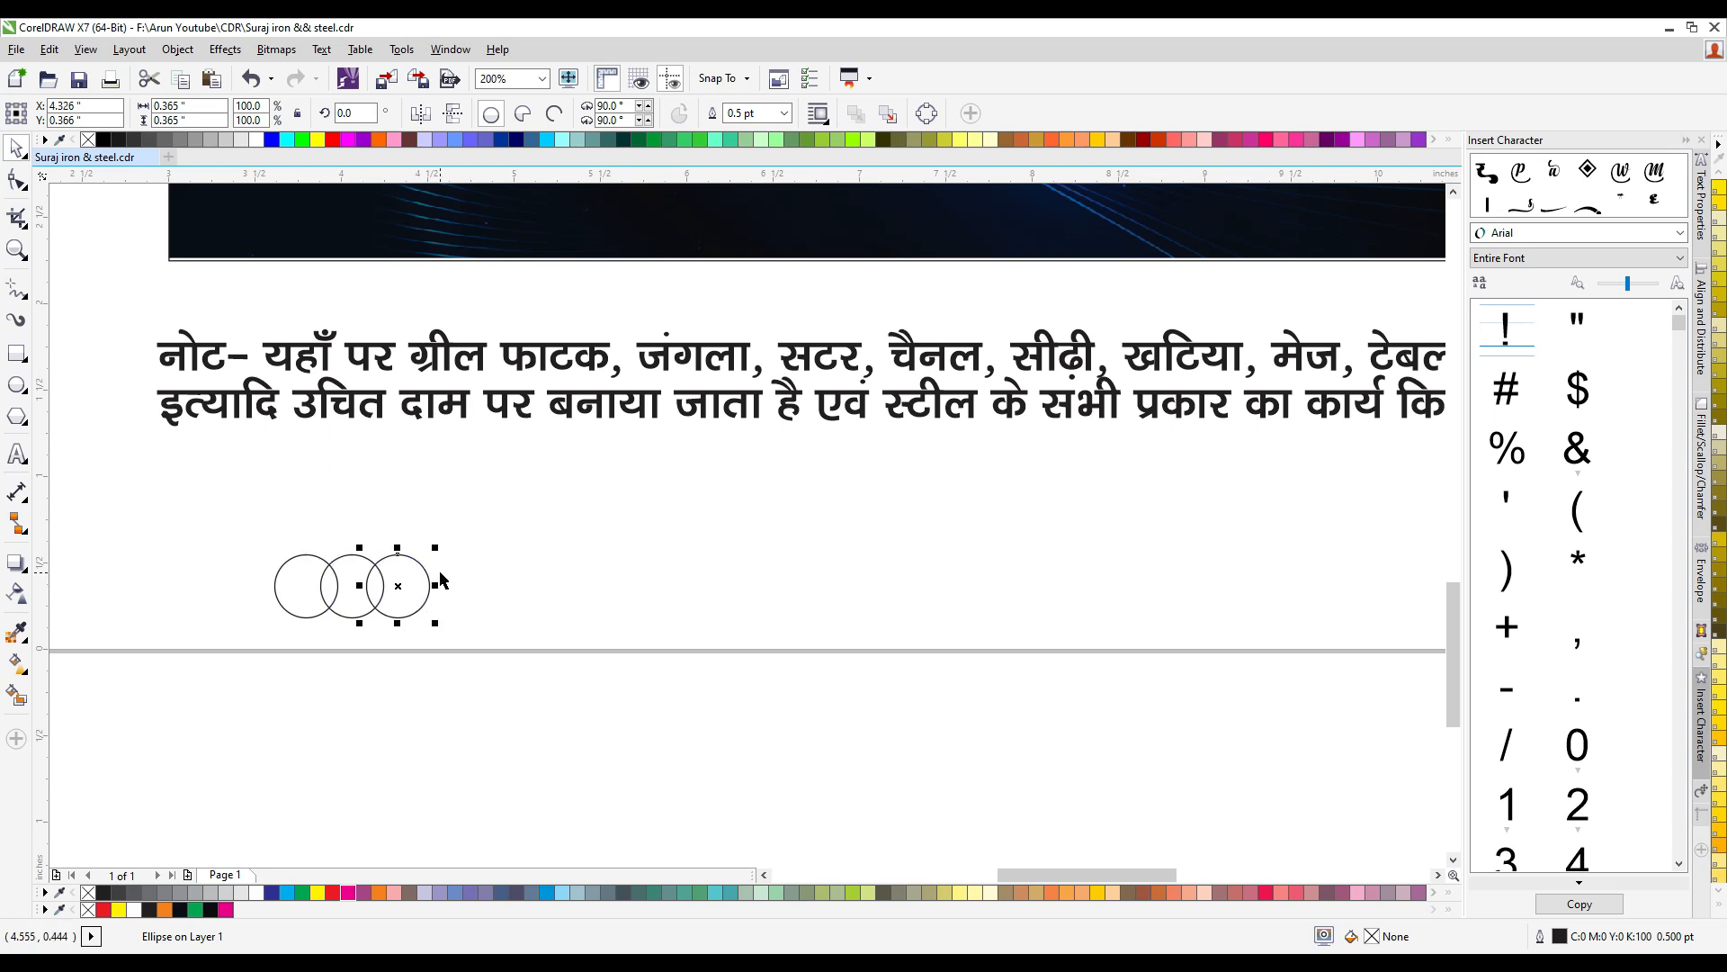
{"action": "key", "text": "ctrl+r"}
{"action": "key", "text": "ctrl+r"}
{"action": "key", "text": "ctrl+r"}
{"action": "key", "text": "ctrl+r"}
{"action": "key", "text": "ctrl+r"}
{"action": "key", "text": "ctrl+r"}
{"action": "scroll", "coordinate": [279, 620], "scroll_direction": "down", "scroll_amount": 2}
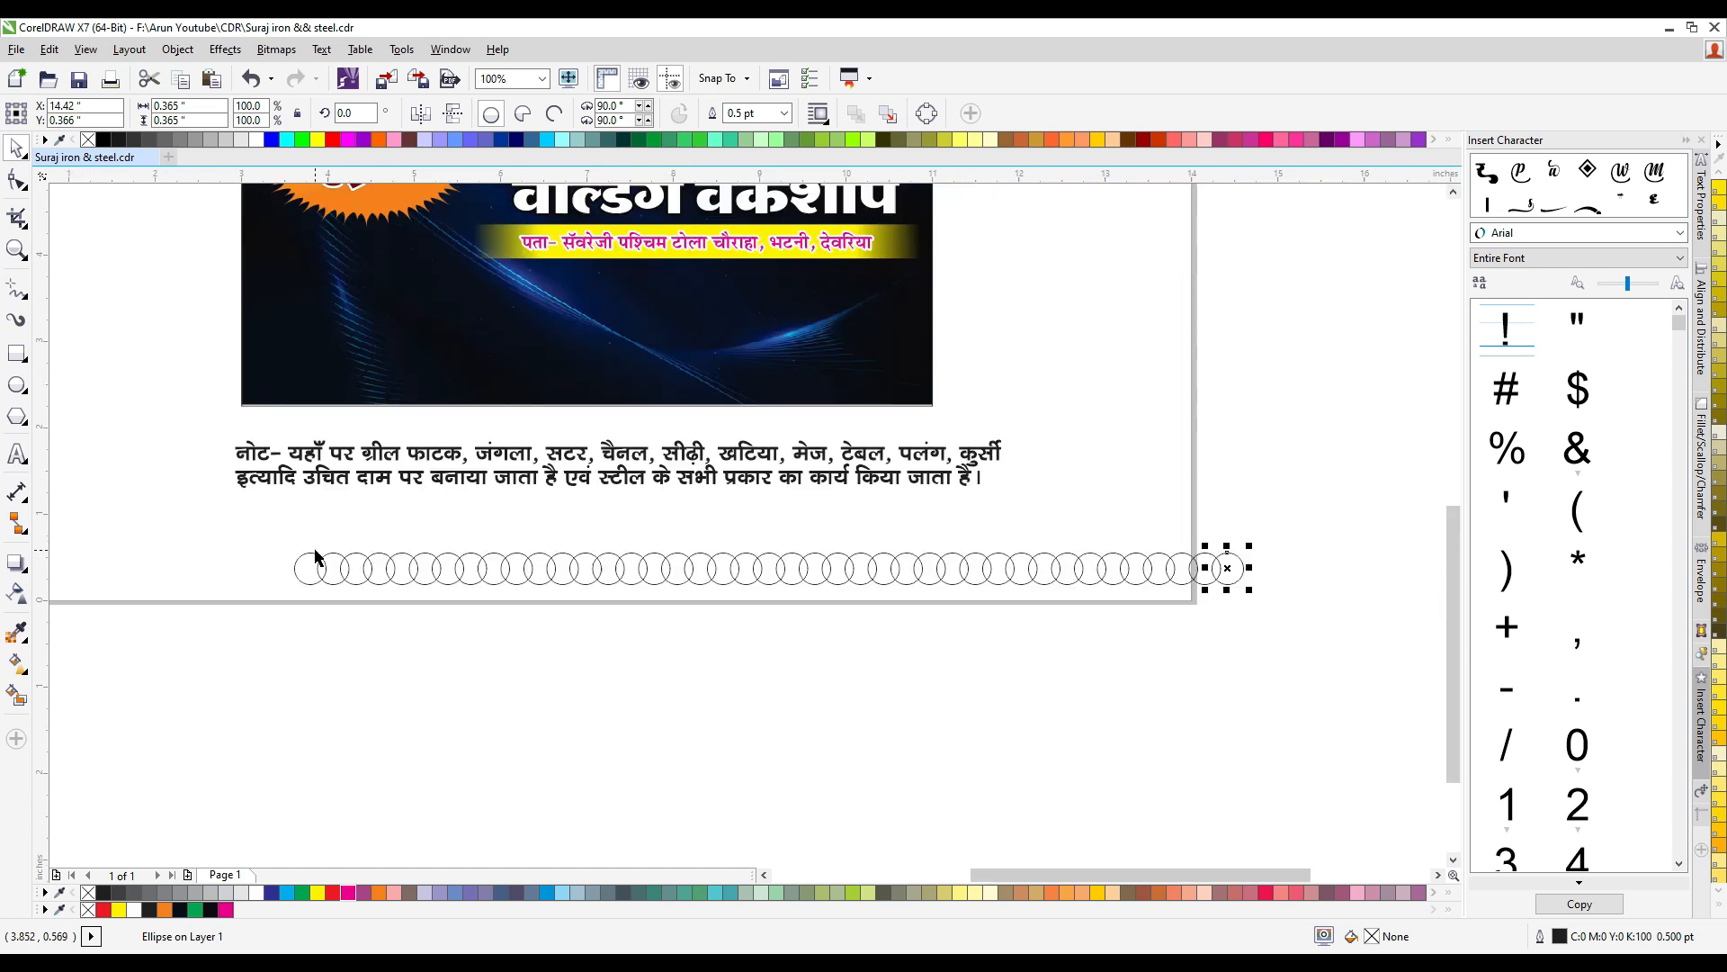
{"action": "key", "text": "ctrl+r"}
{"action": "key", "text": "ctrl+r"}
{"action": "key", "text": "ctrl+r"}
{"action": "key", "text": "ctrl+r"}
- Move the row of circles up beneath the note text and weld the circles into one scalloped strip
{"action": "left_click_drag", "start_coordinate": [261, 528], "coordinate": [1372, 621]}
{"action": "left_click_drag", "start_coordinate": [1284, 574], "coordinate": [1146, 531]}
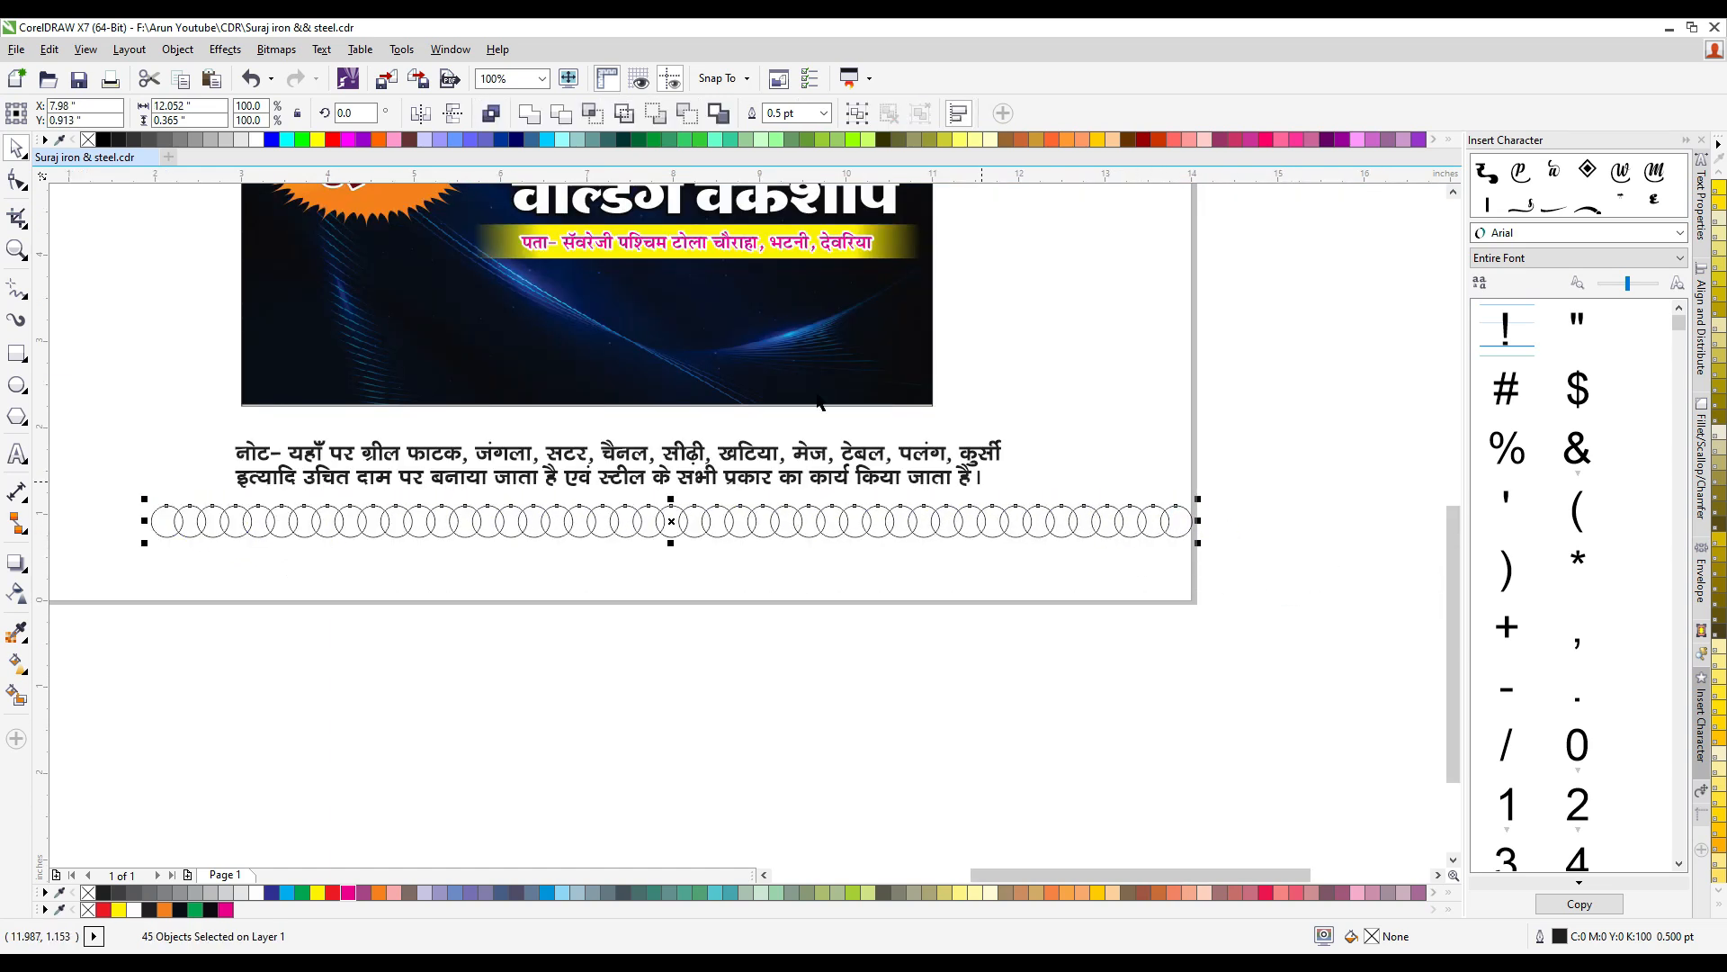
{"action": "left_click", "coordinate": [531, 117]}
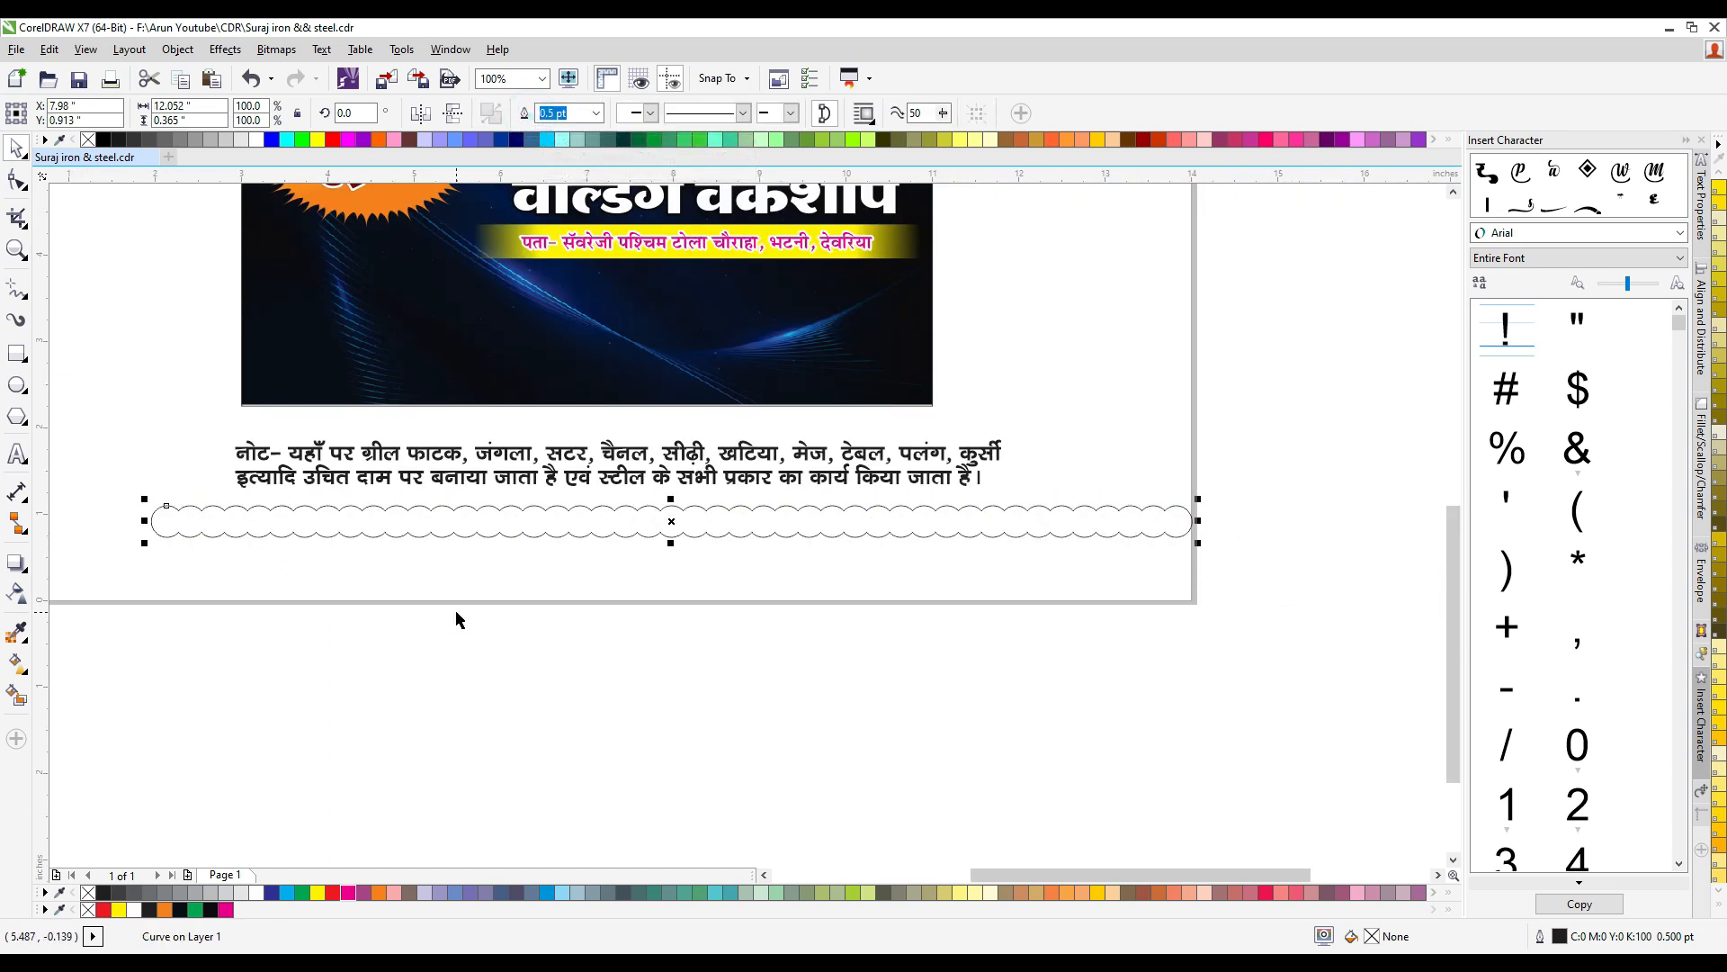
{"action": "left_click", "coordinate": [455, 609]}
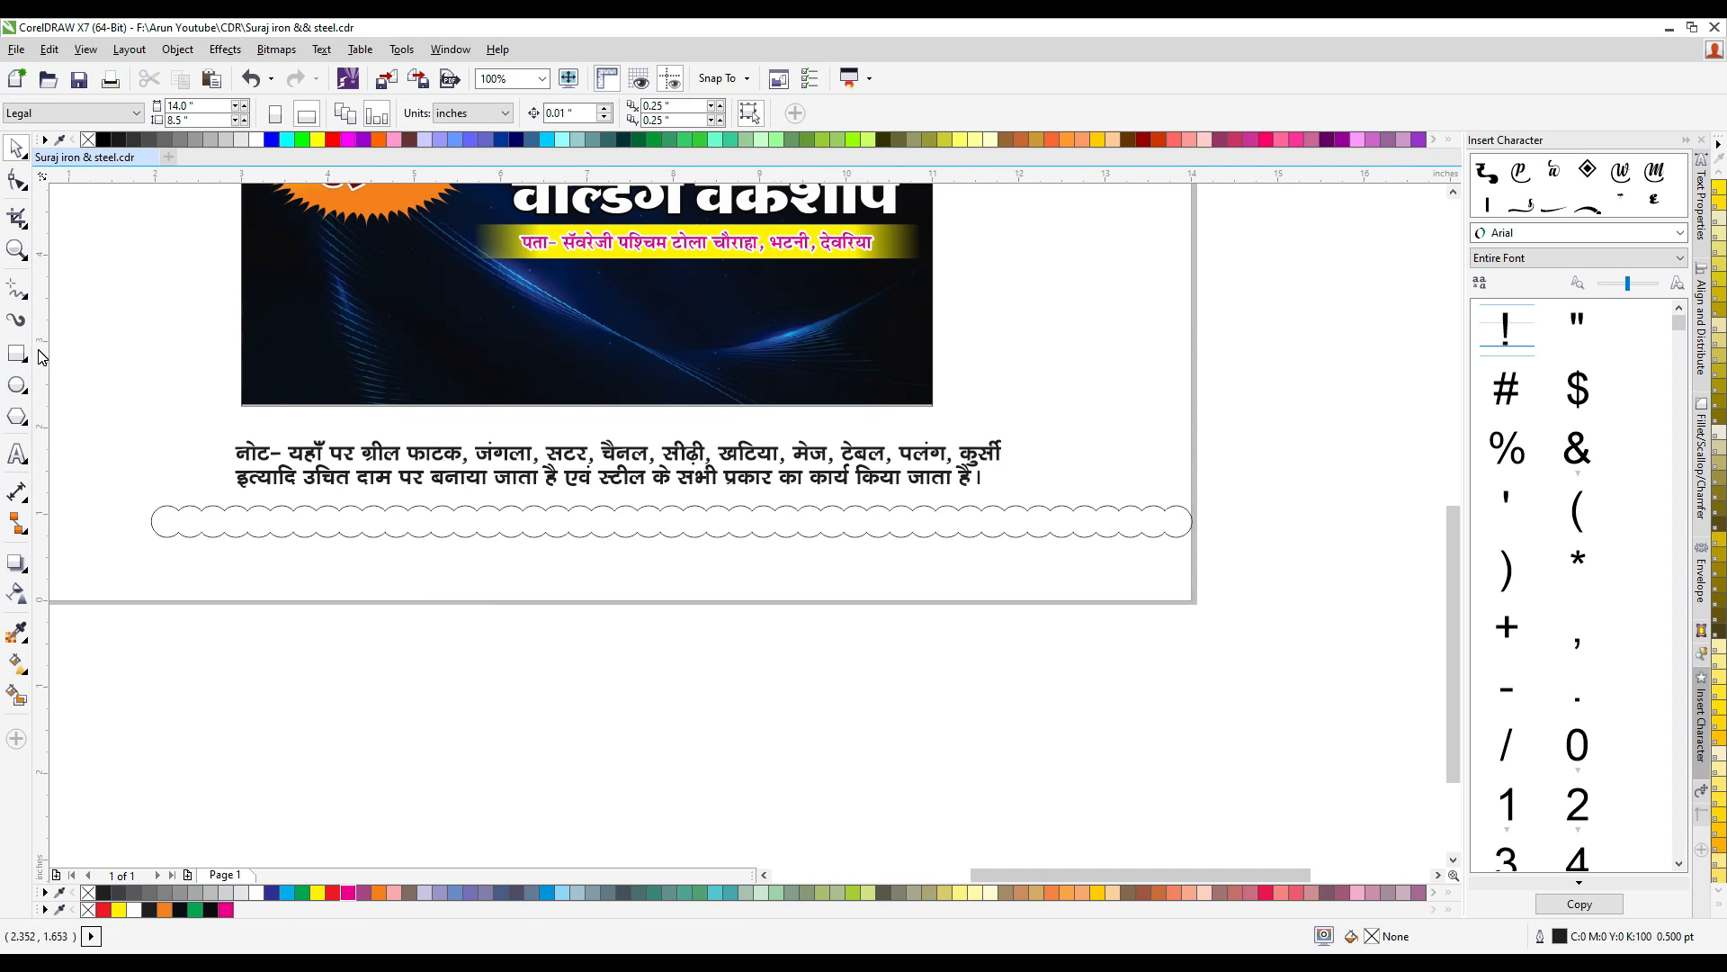
- Draw a rectangle about 12.25 × 0.89 inches from the middle of the scalloped strip downward and weld the two shapes
{"action": "left_click", "coordinate": [17, 354]}
{"action": "left_click_drag", "start_coordinate": [151, 522], "coordinate": [1210, 599]}
{"action": "left_click", "coordinate": [16, 148]}
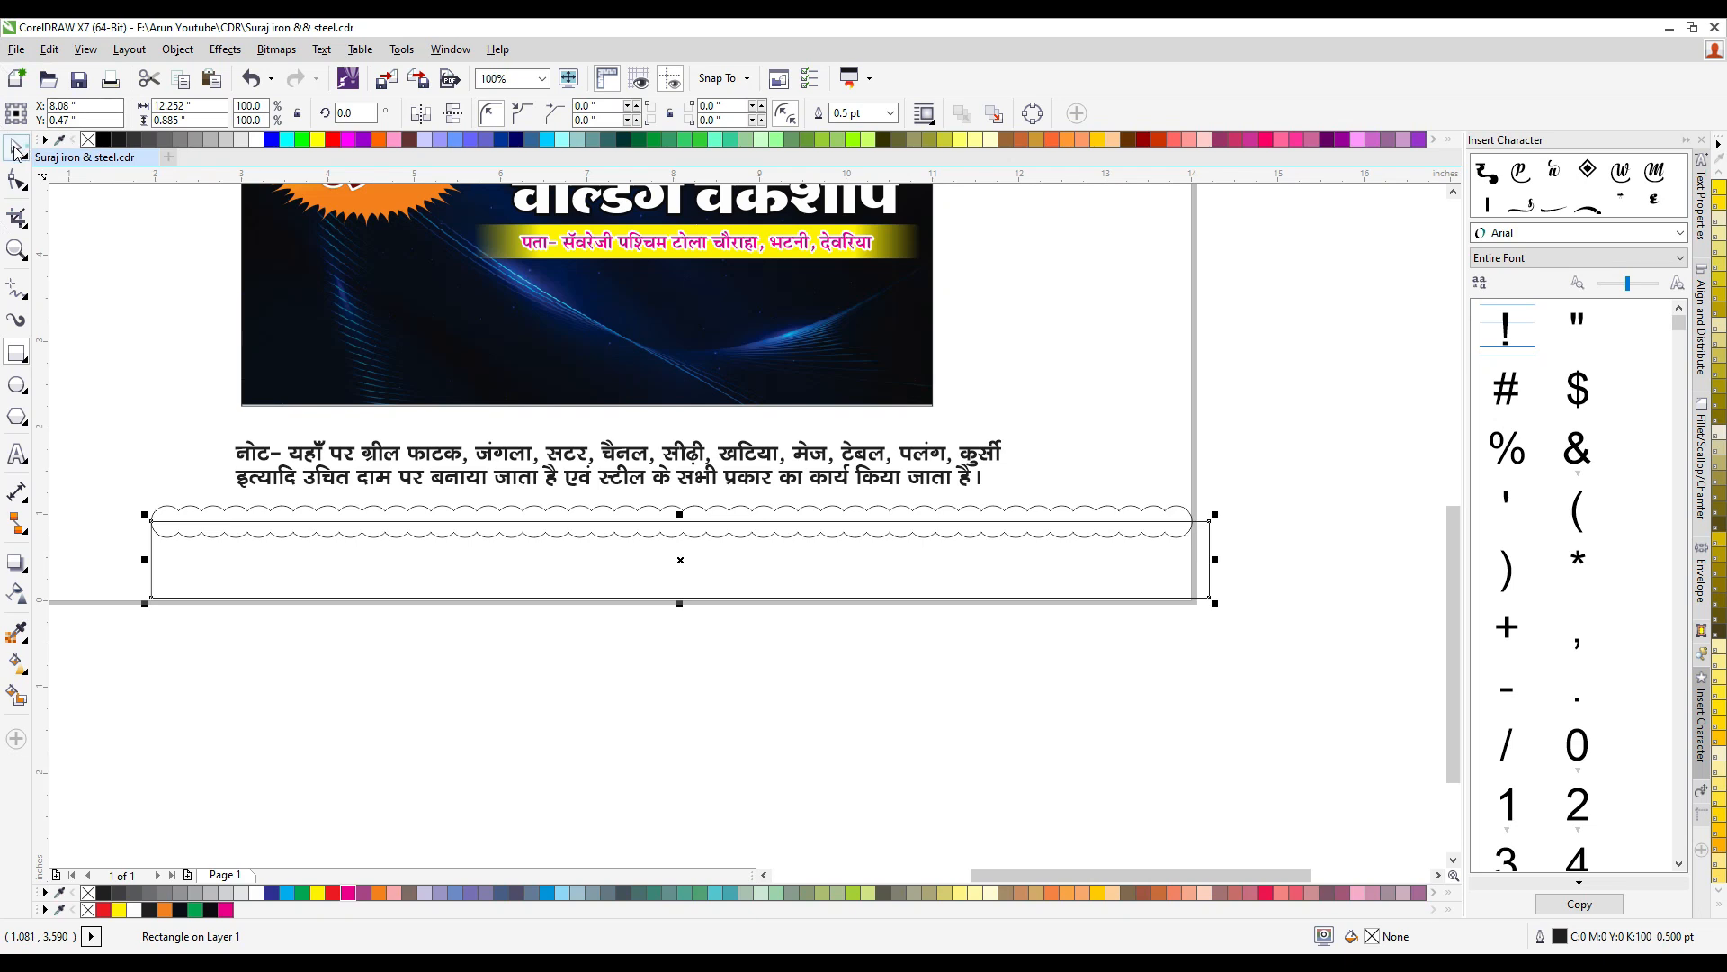
{"action": "left_click", "coordinate": [787, 510], "text": "shift"}
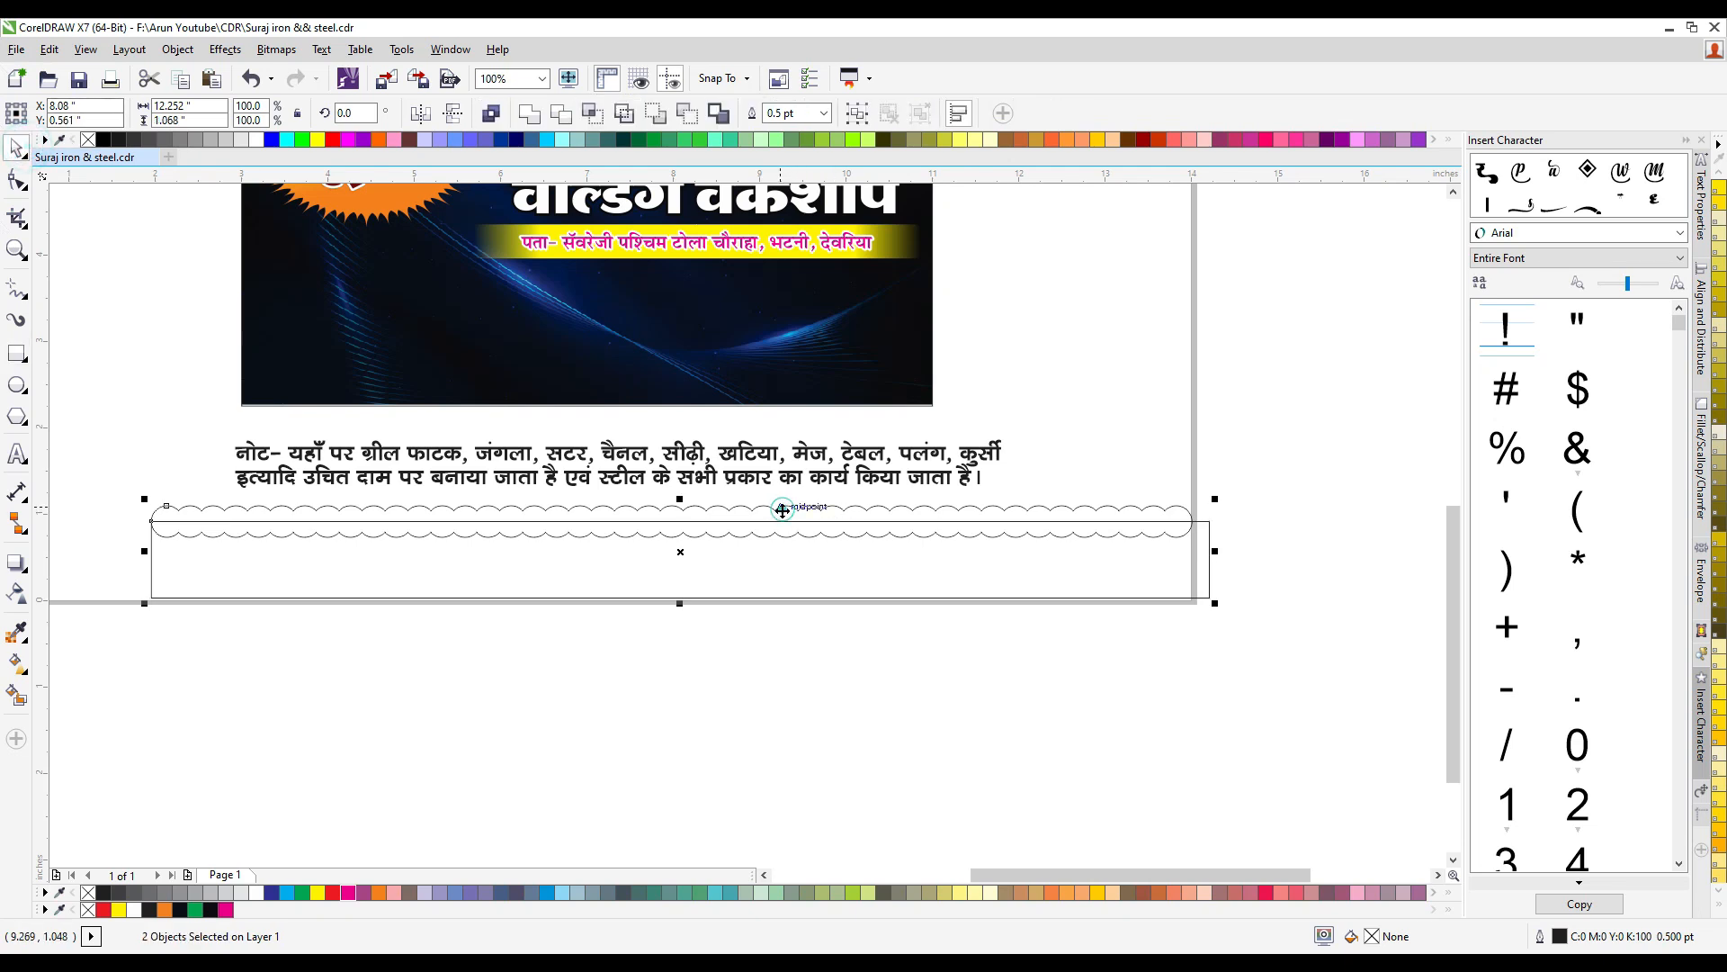
{"action": "left_click", "coordinate": [531, 115]}
- Place the scalloped shape over the banner's lower edge and color it red without an outline
{"action": "left_click_drag", "start_coordinate": [724, 597], "coordinate": [717, 446]}
{"action": "key", "text": "Up"}
{"action": "key", "text": "Up"}
{"action": "key", "text": "Up"}
{"action": "key", "text": "Up"}
{"action": "key", "text": "Up"}
{"action": "key", "text": "Up"}
{"action": "key", "text": "Up"}
{"action": "key", "text": "Up"}
{"action": "key", "text": "Up"}
{"action": "key", "text": "Up"}
{"action": "key", "text": "Up"}
{"action": "key", "text": "Up"}
{"action": "key", "text": "Up"}
{"action": "key", "text": "Up"}
{"action": "key", "text": "Up"}
{"action": "key", "text": "Up"}
{"action": "key", "text": "Up"}
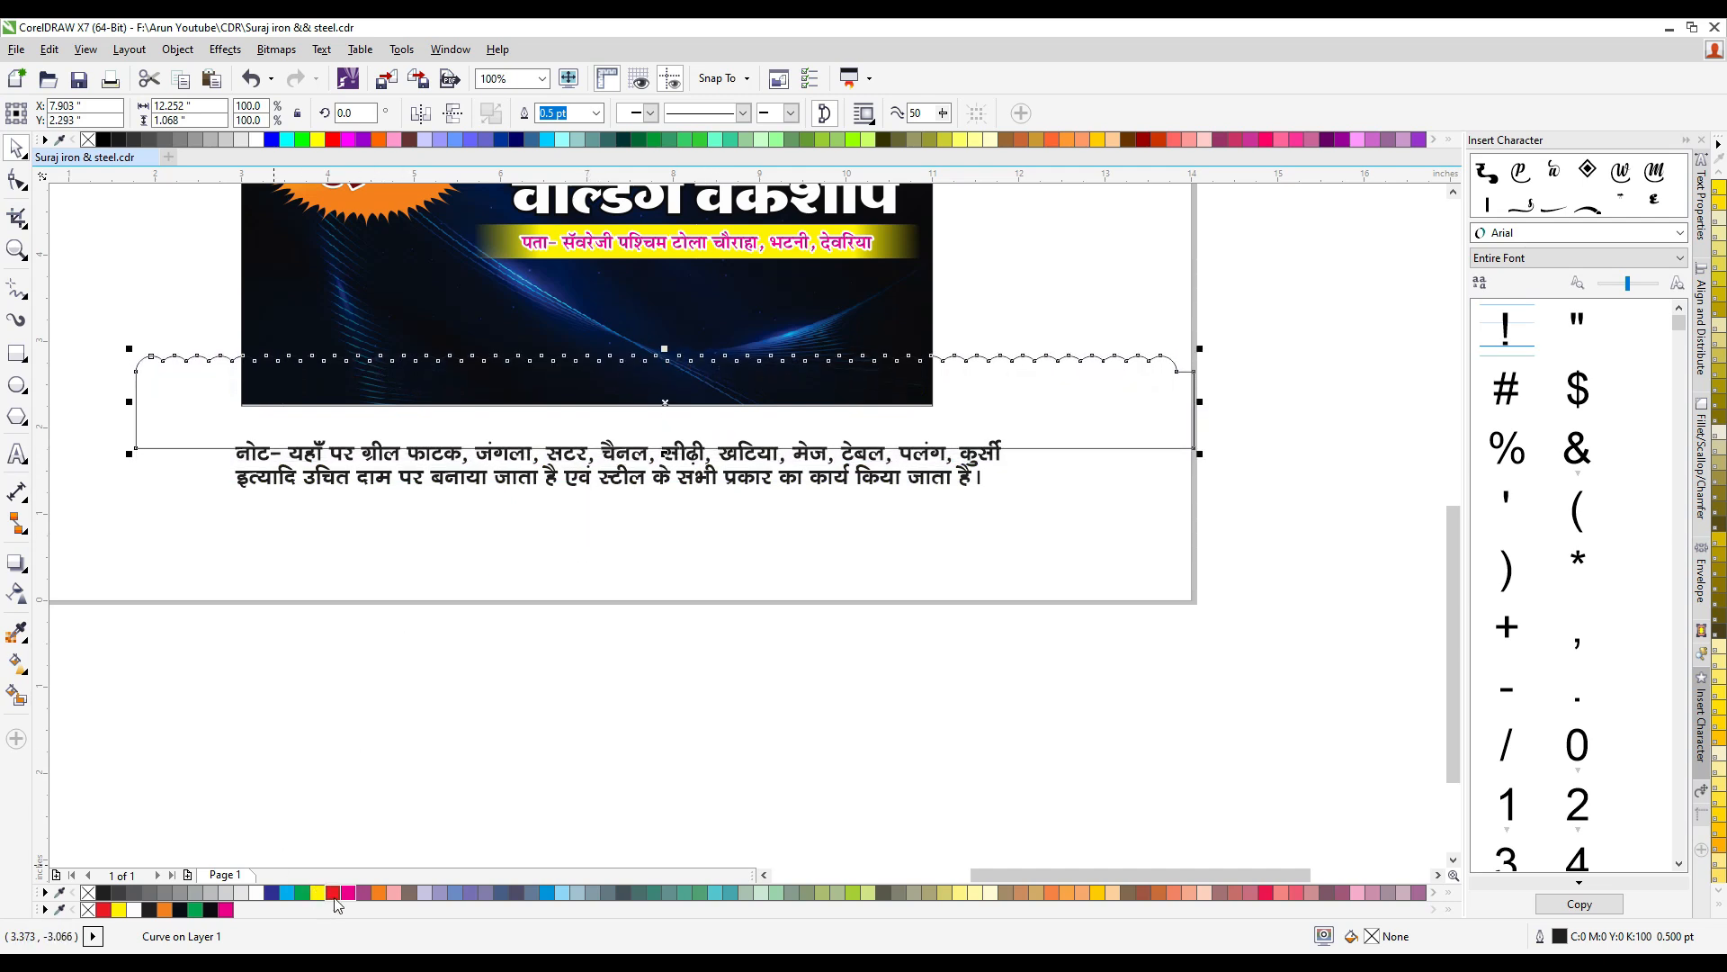
{"action": "left_click", "coordinate": [332, 895]}
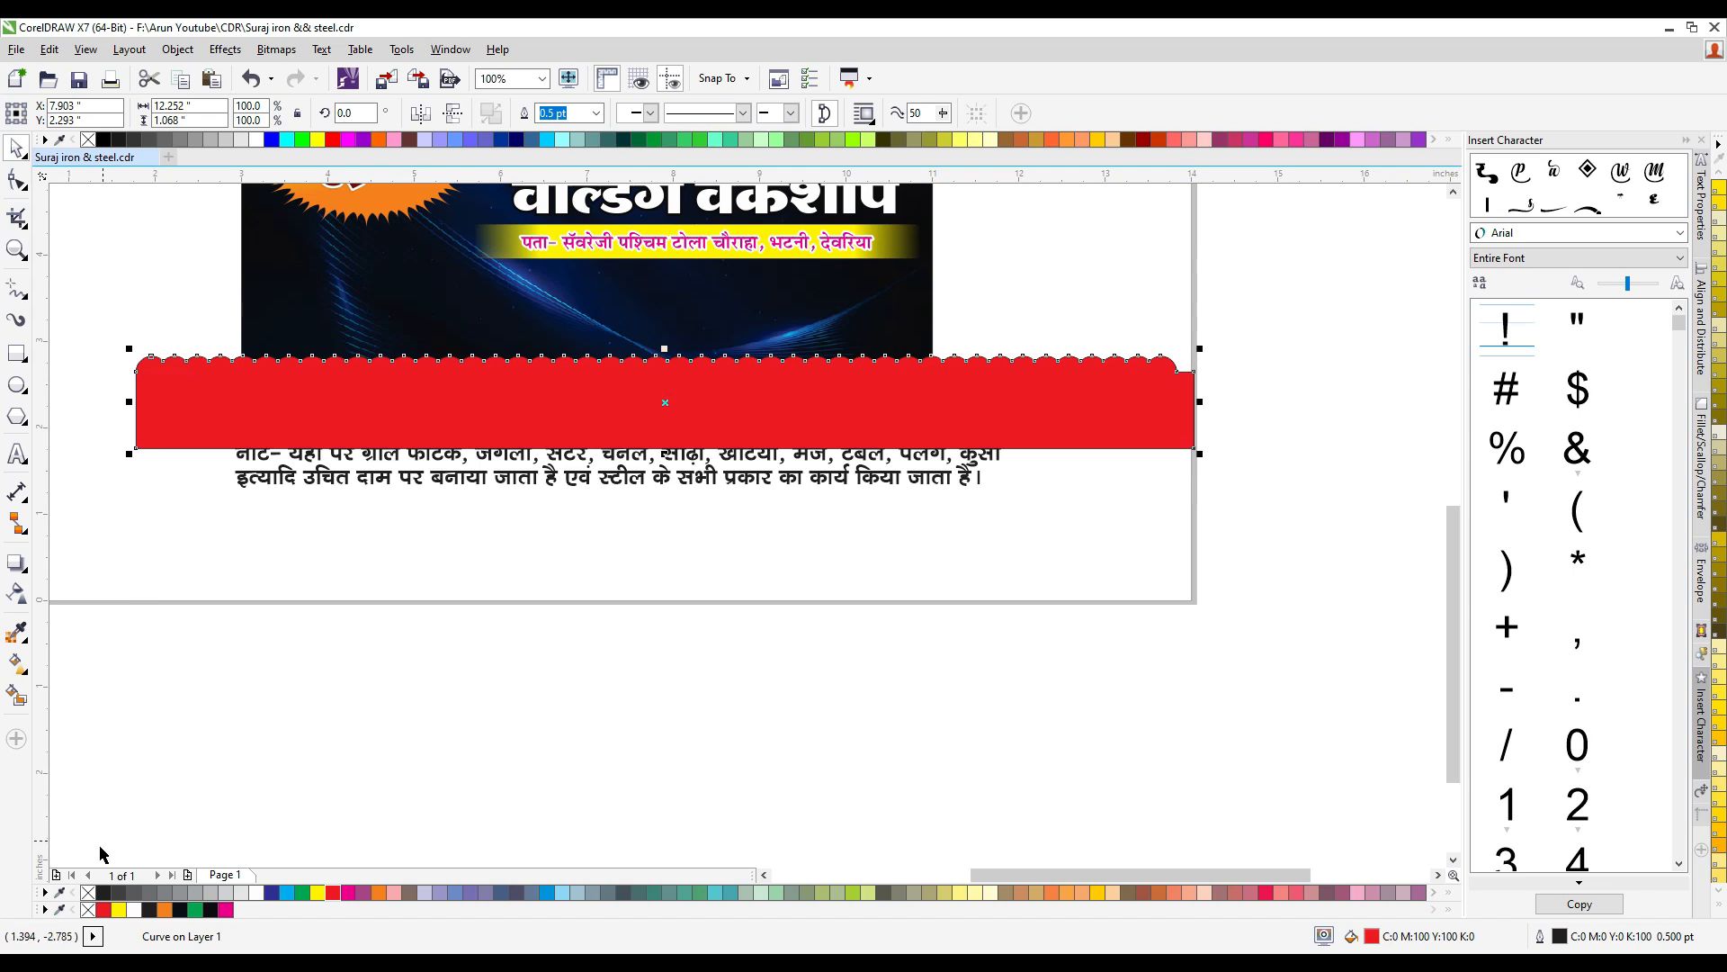
{"action": "right_click", "coordinate": [88, 892]}
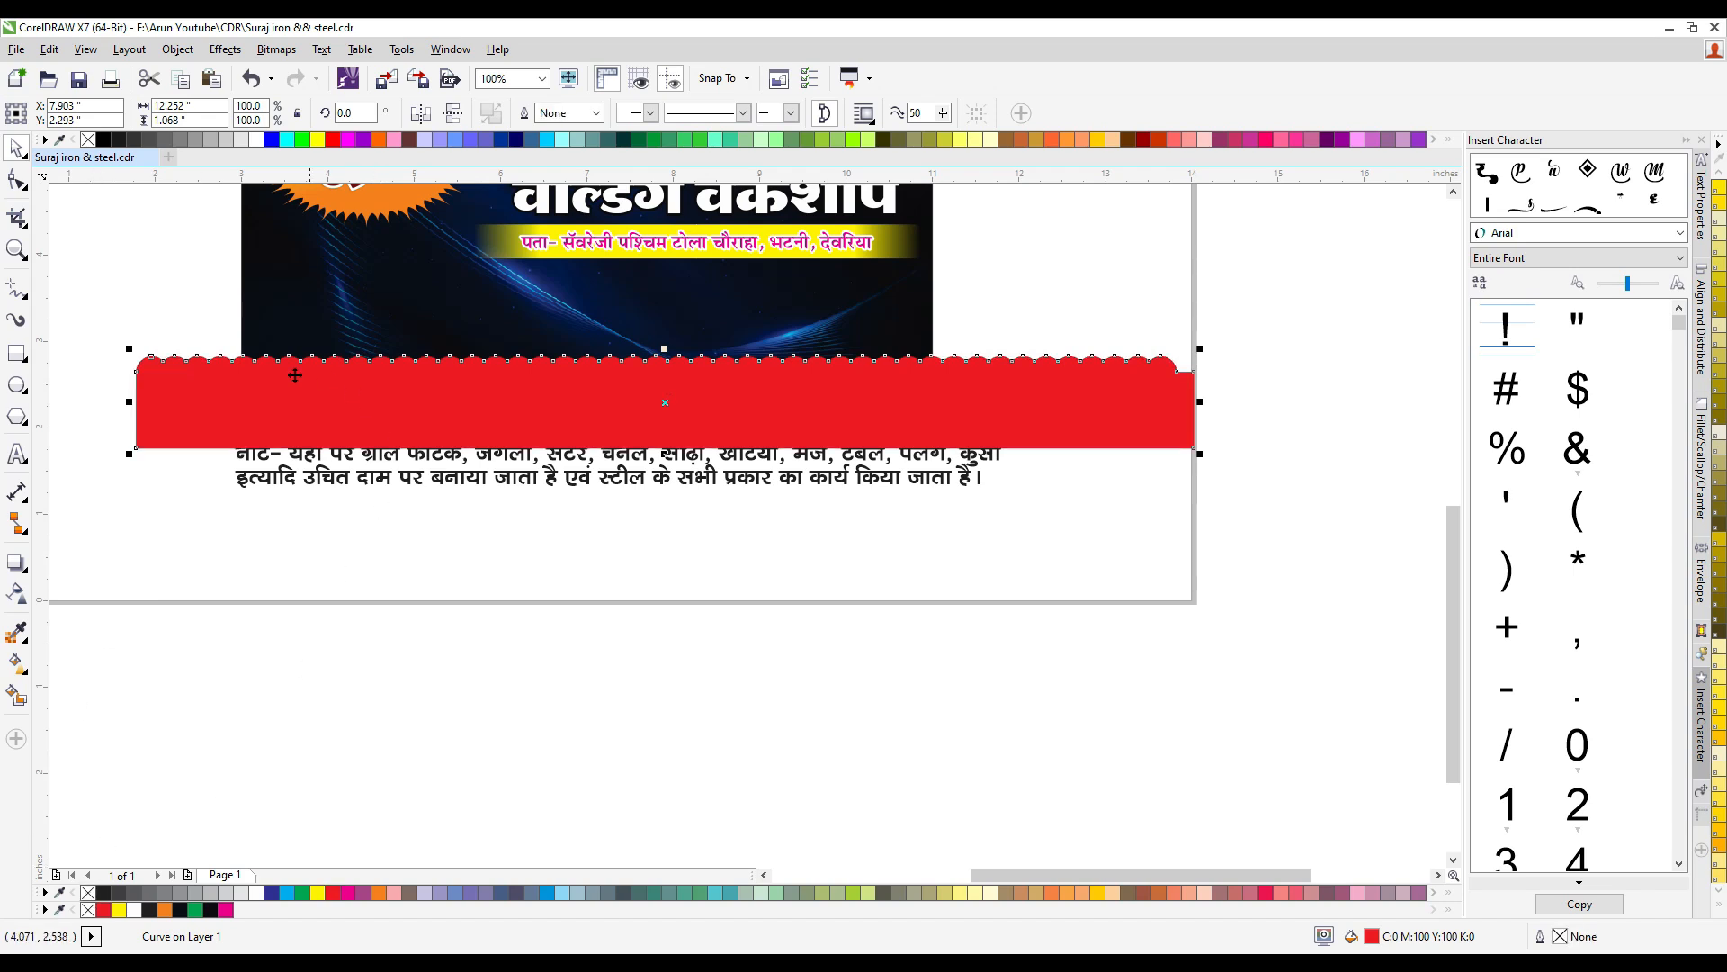
- PowerClip the red scalloped shape into the banner background and position it as a strip along the lower edge
{"action": "left_click", "coordinate": [443, 316]}
{"action": "left_click", "coordinate": [413, 272], "text": "ctrl"}
{"action": "left_click_drag", "start_coordinate": [406, 255], "coordinate": [505, 396]}
{"action": "key", "text": "Down"}
{"action": "key", "text": "Down"}
{"action": "key", "text": "Down"}
{"action": "key", "text": "Down"}
{"action": "key", "text": "Down"}
{"action": "key", "text": "Down"}
{"action": "key", "text": "Down"}
{"action": "key", "text": "Down"}
{"action": "key", "text": "Down"}
{"action": "key", "text": "Down"}
{"action": "key", "text": "Down"}
{"action": "key", "text": "Down"}
{"action": "key", "text": "Down"}
{"action": "key", "text": "Down"}
{"action": "key", "text": "Down"}
{"action": "key", "text": "Down"}
{"action": "key", "text": "Down"}
{"action": "key", "text": "Down"}
{"action": "key", "text": "Down"}
{"action": "key", "text": "Down"}
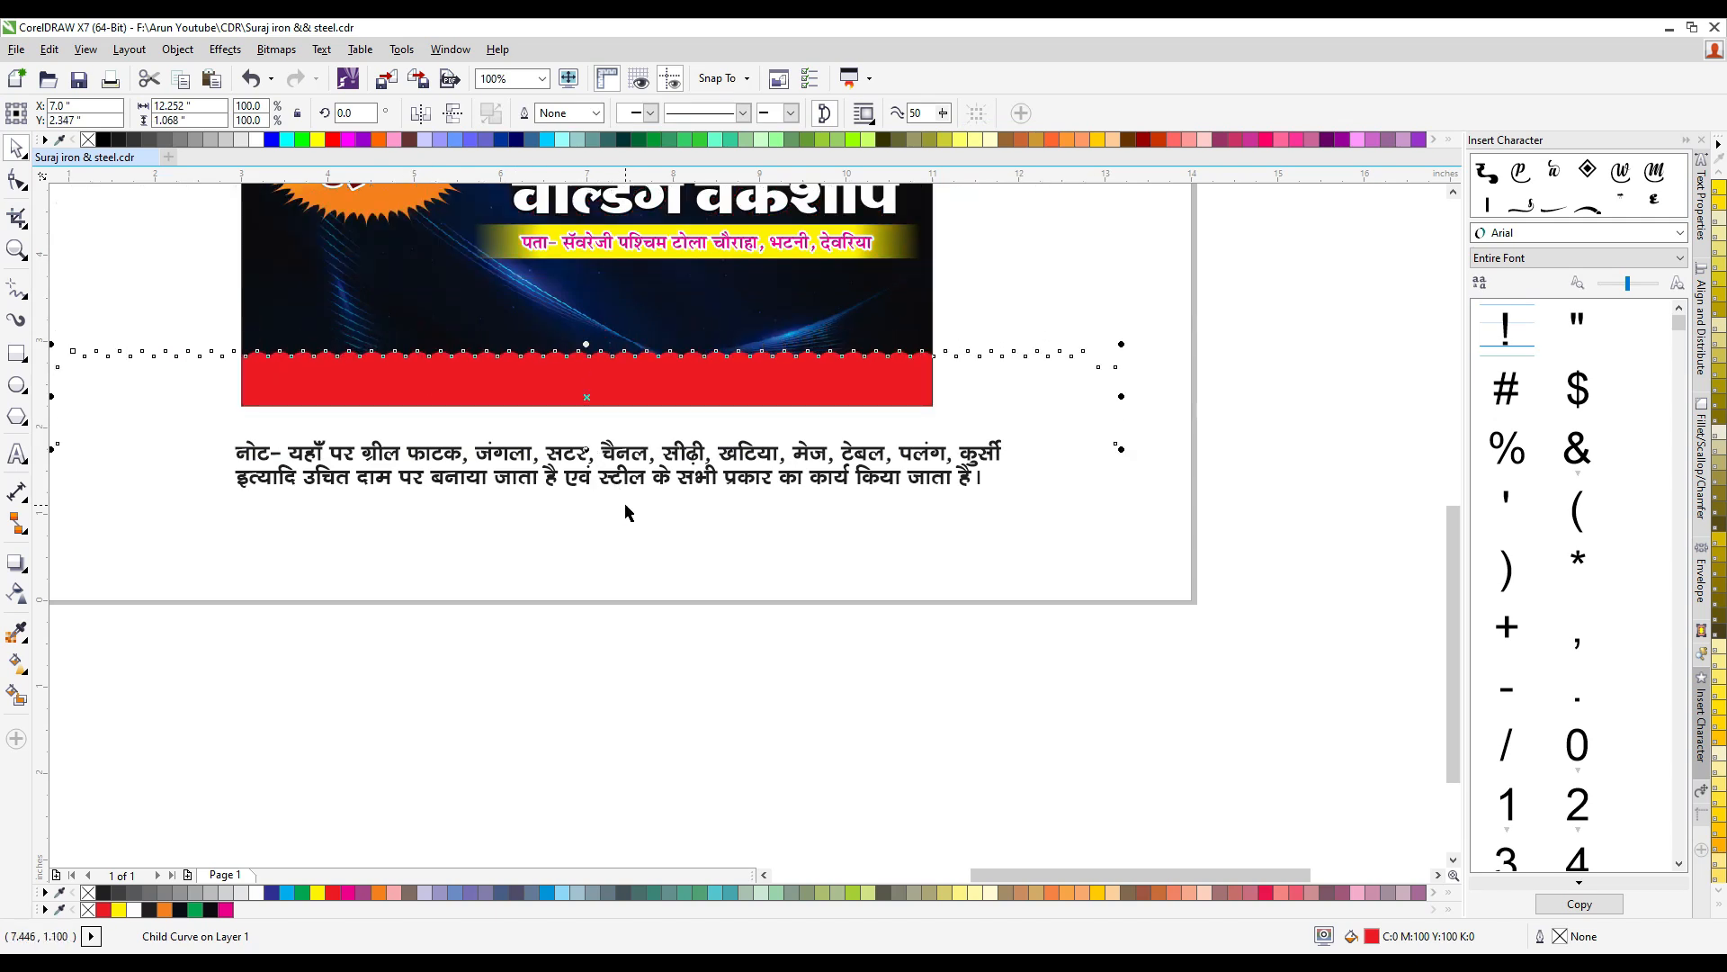
- Scale the note text to about 7.71 inches wide on the red strip and color it white
{"action": "left_click", "coordinate": [623, 461]}
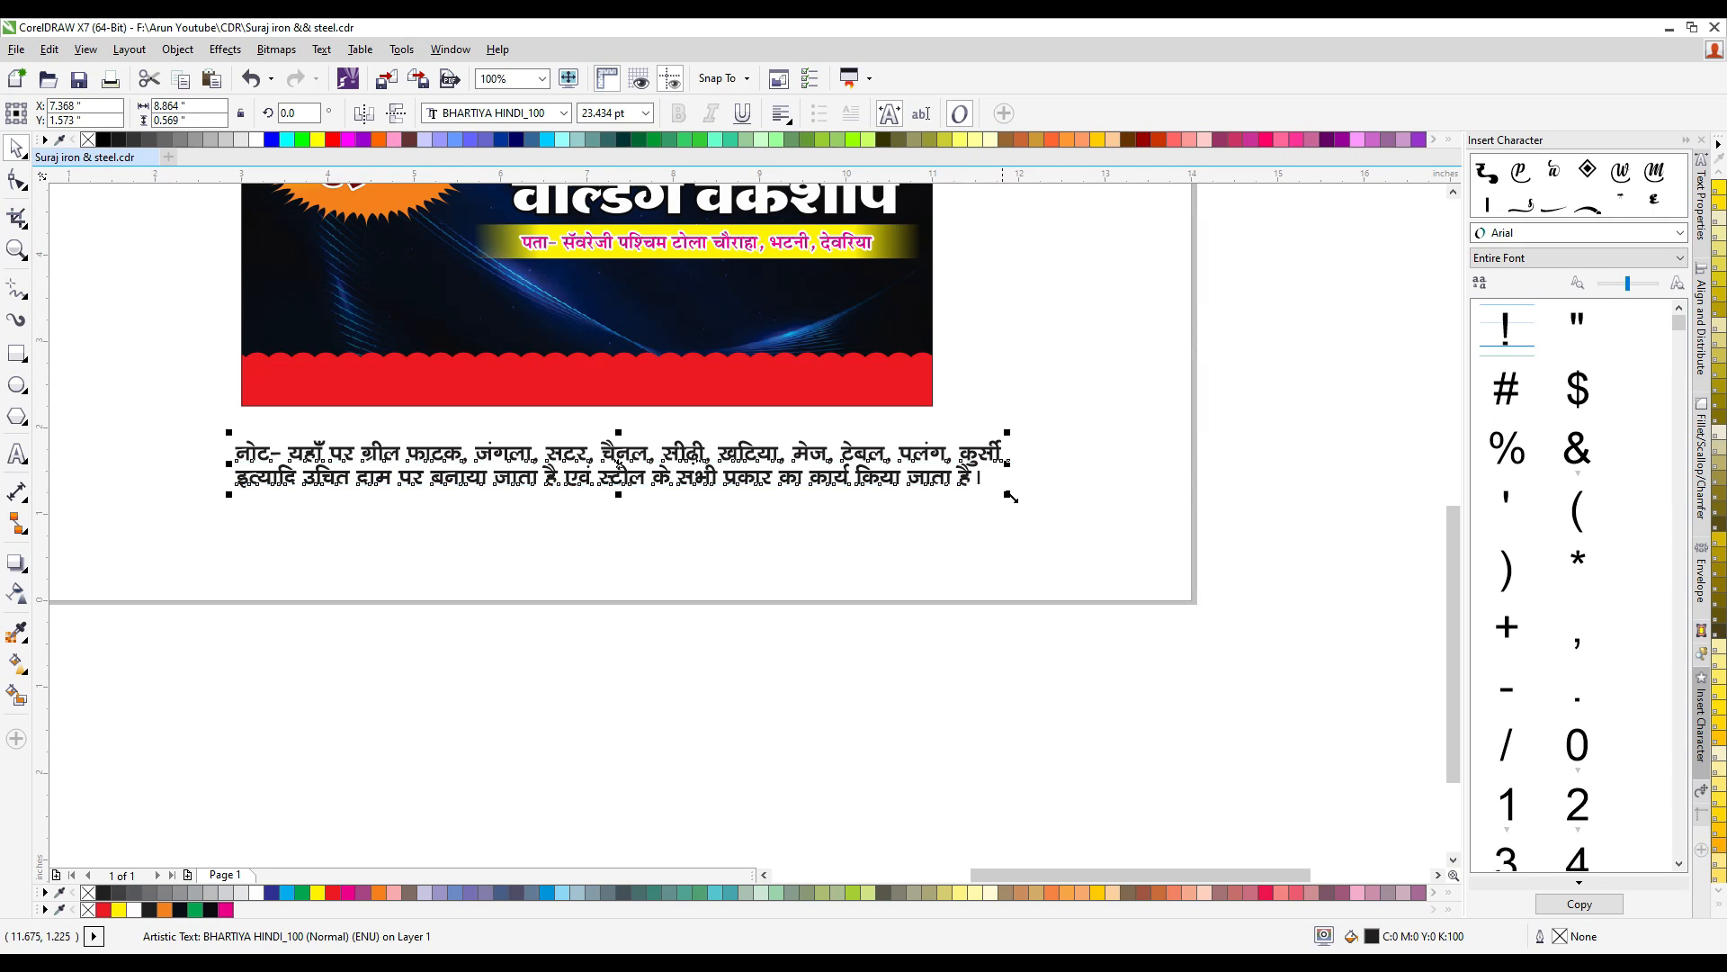
{"action": "left_click_drag", "start_coordinate": [1010, 496], "coordinate": [833, 490]}
{"action": "left_click_drag", "start_coordinate": [592, 452], "coordinate": [617, 379]}
{"action": "scroll", "coordinate": [850, 360], "scroll_direction": "up", "scroll_amount": 1}
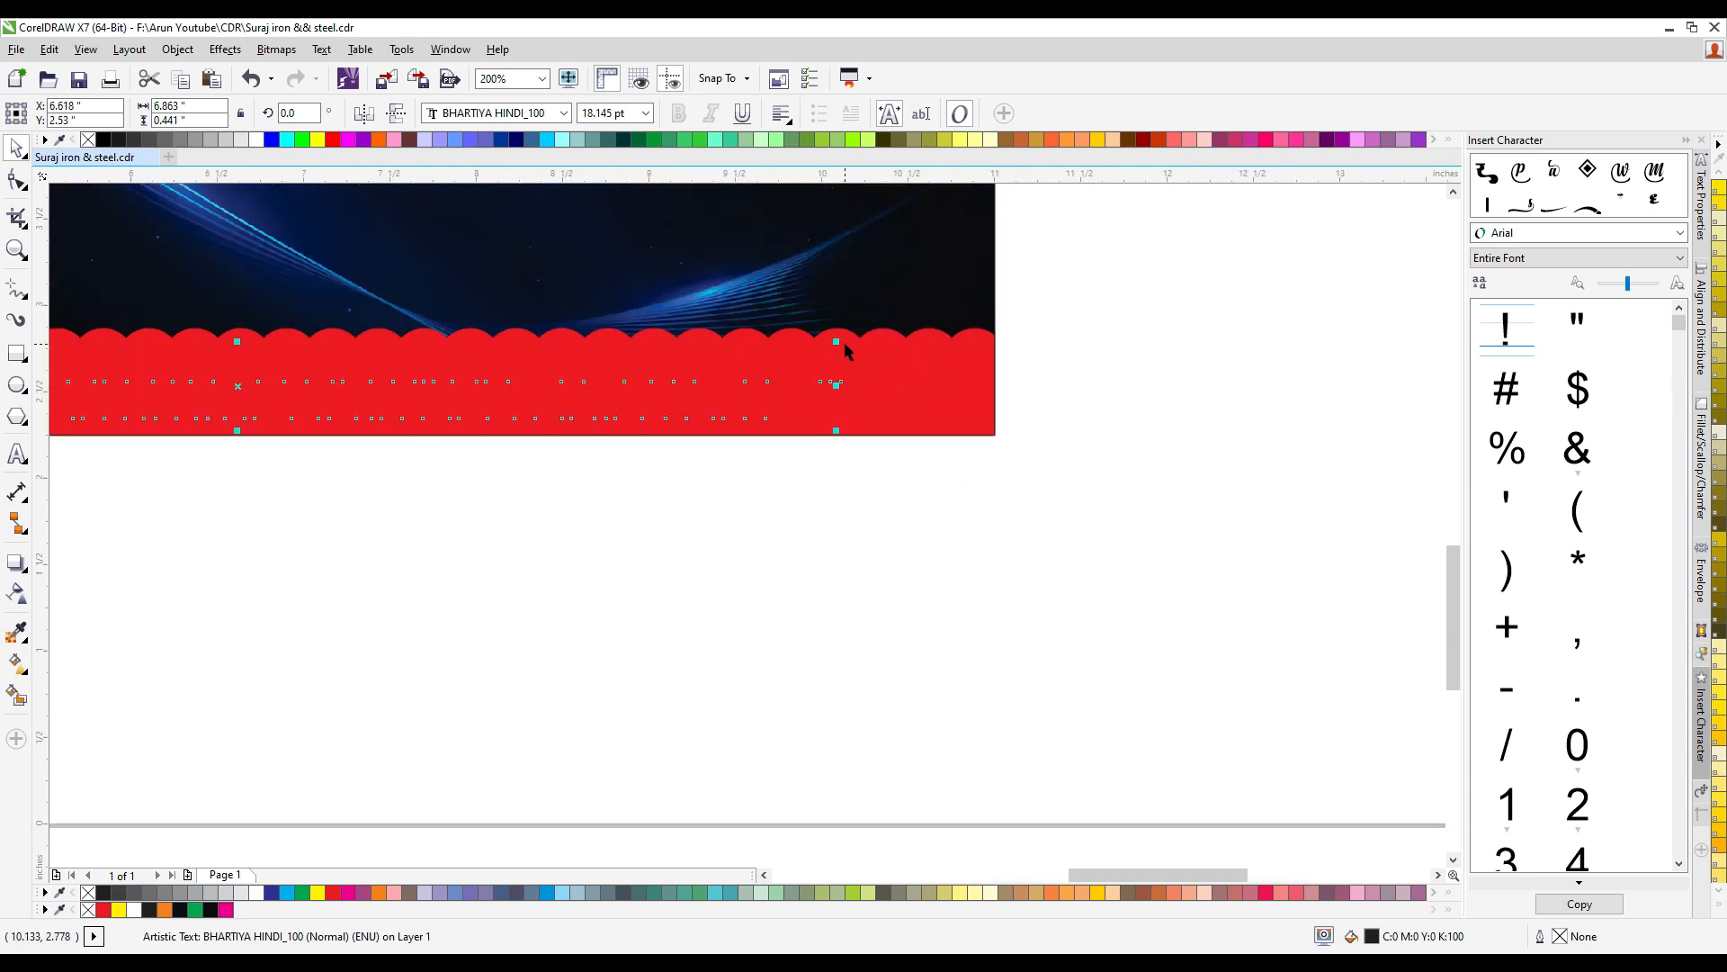
{"action": "left_click_drag", "start_coordinate": [835, 342], "coordinate": [983, 334]}
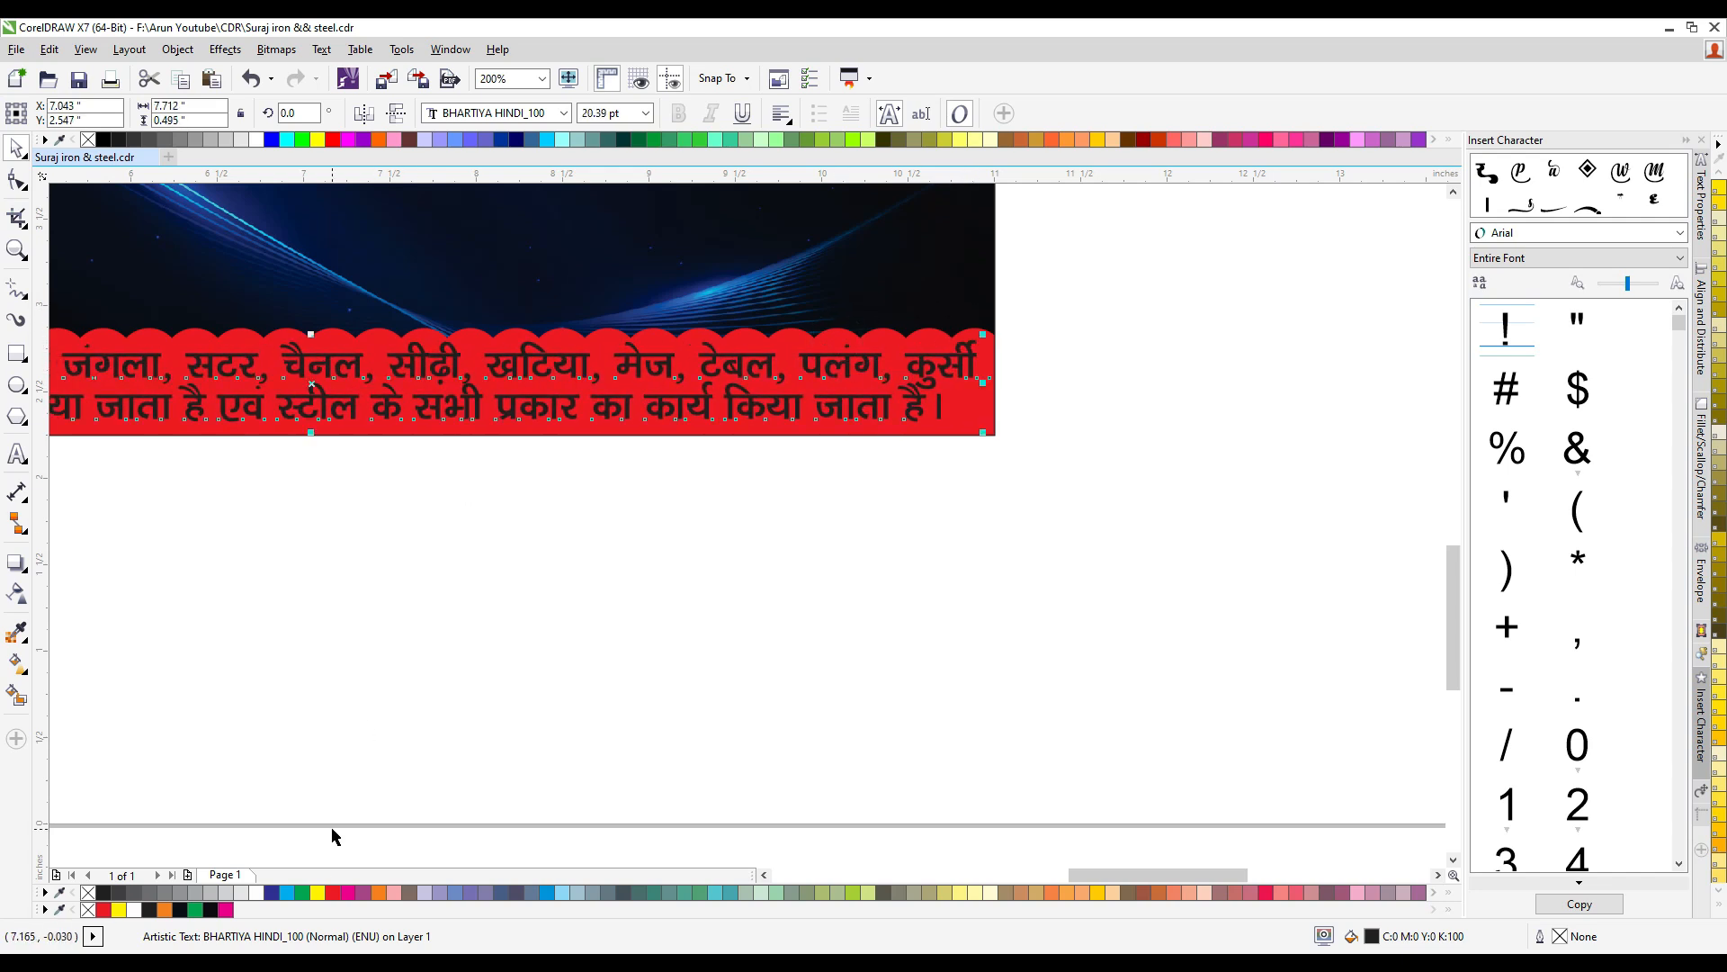
{"action": "left_click", "coordinate": [258, 893]}
- Nudge the red strip and the note text vertically and center the note horizontally on the banner
{"action": "left_click", "coordinate": [987, 423]}
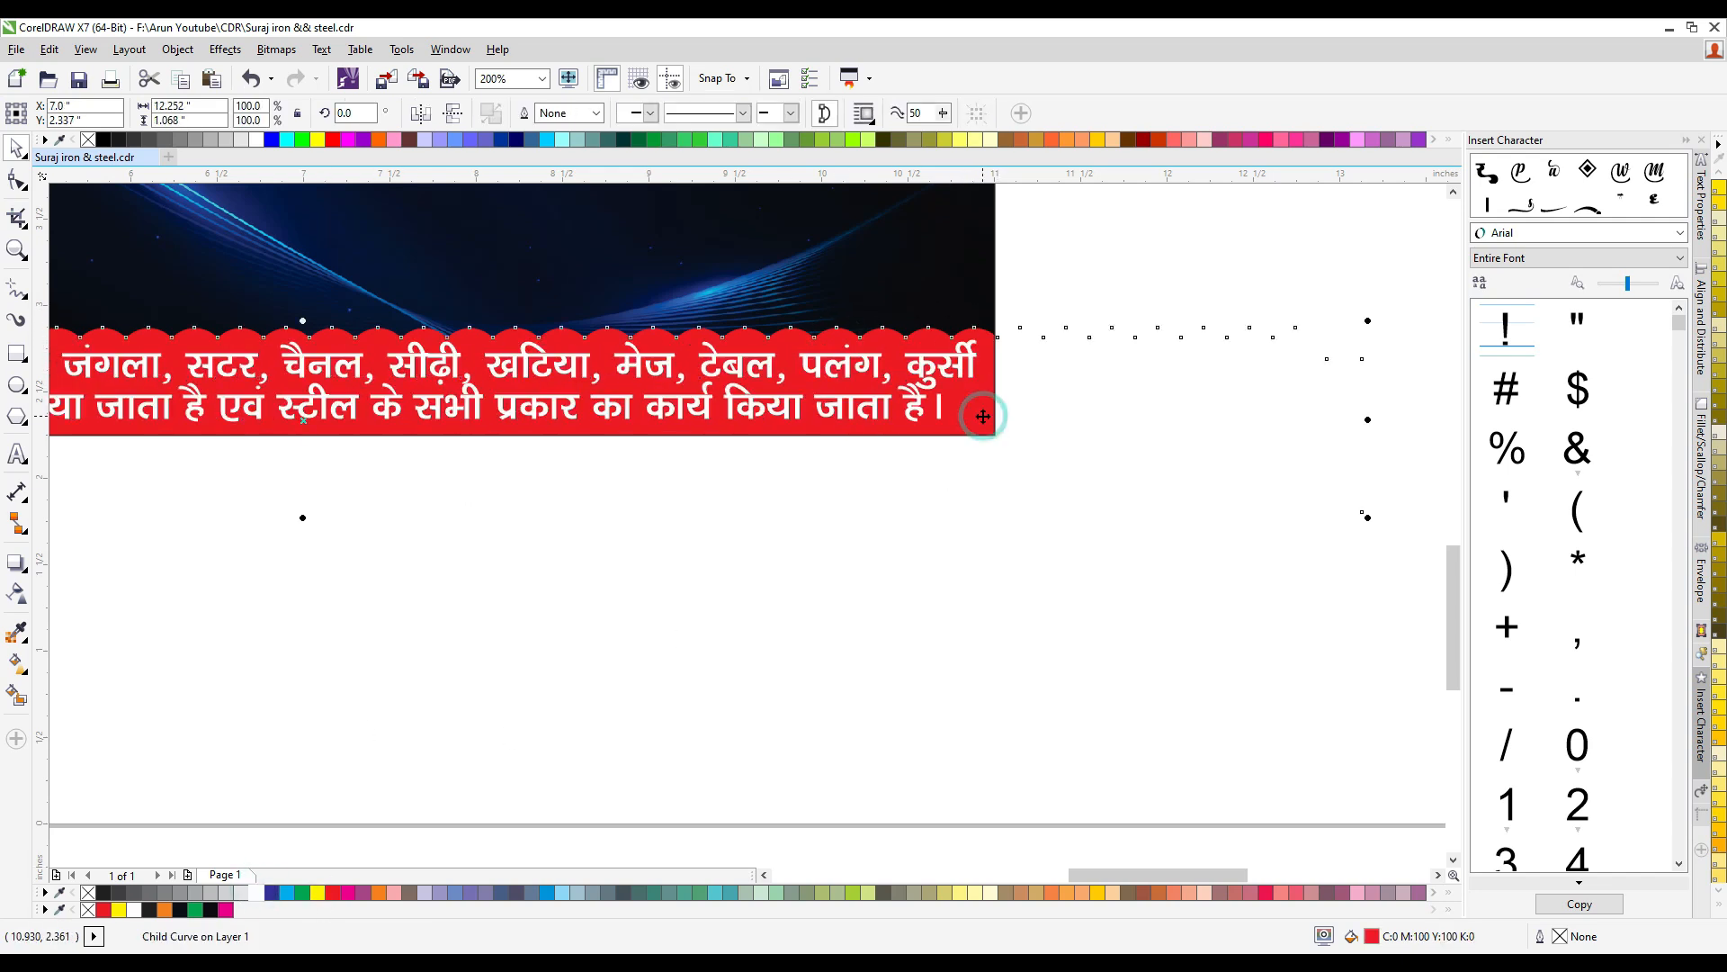
{"action": "scroll", "coordinate": [1028, 492], "scroll_direction": "down", "scroll_amount": 1}
{"action": "left_click", "coordinate": [1050, 537]}
{"action": "left_click_drag", "start_coordinate": [1084, 522], "coordinate": [311, 402]}
{"action": "key", "text": "Up"}
{"action": "left_click", "coordinate": [549, 369], "text": "shift"}
{"action": "key", "text": "c"}
{"action": "left_click", "coordinate": [696, 554]}
{"action": "left_click", "coordinate": [580, 432]}
{"action": "left_click", "coordinate": [663, 552]}
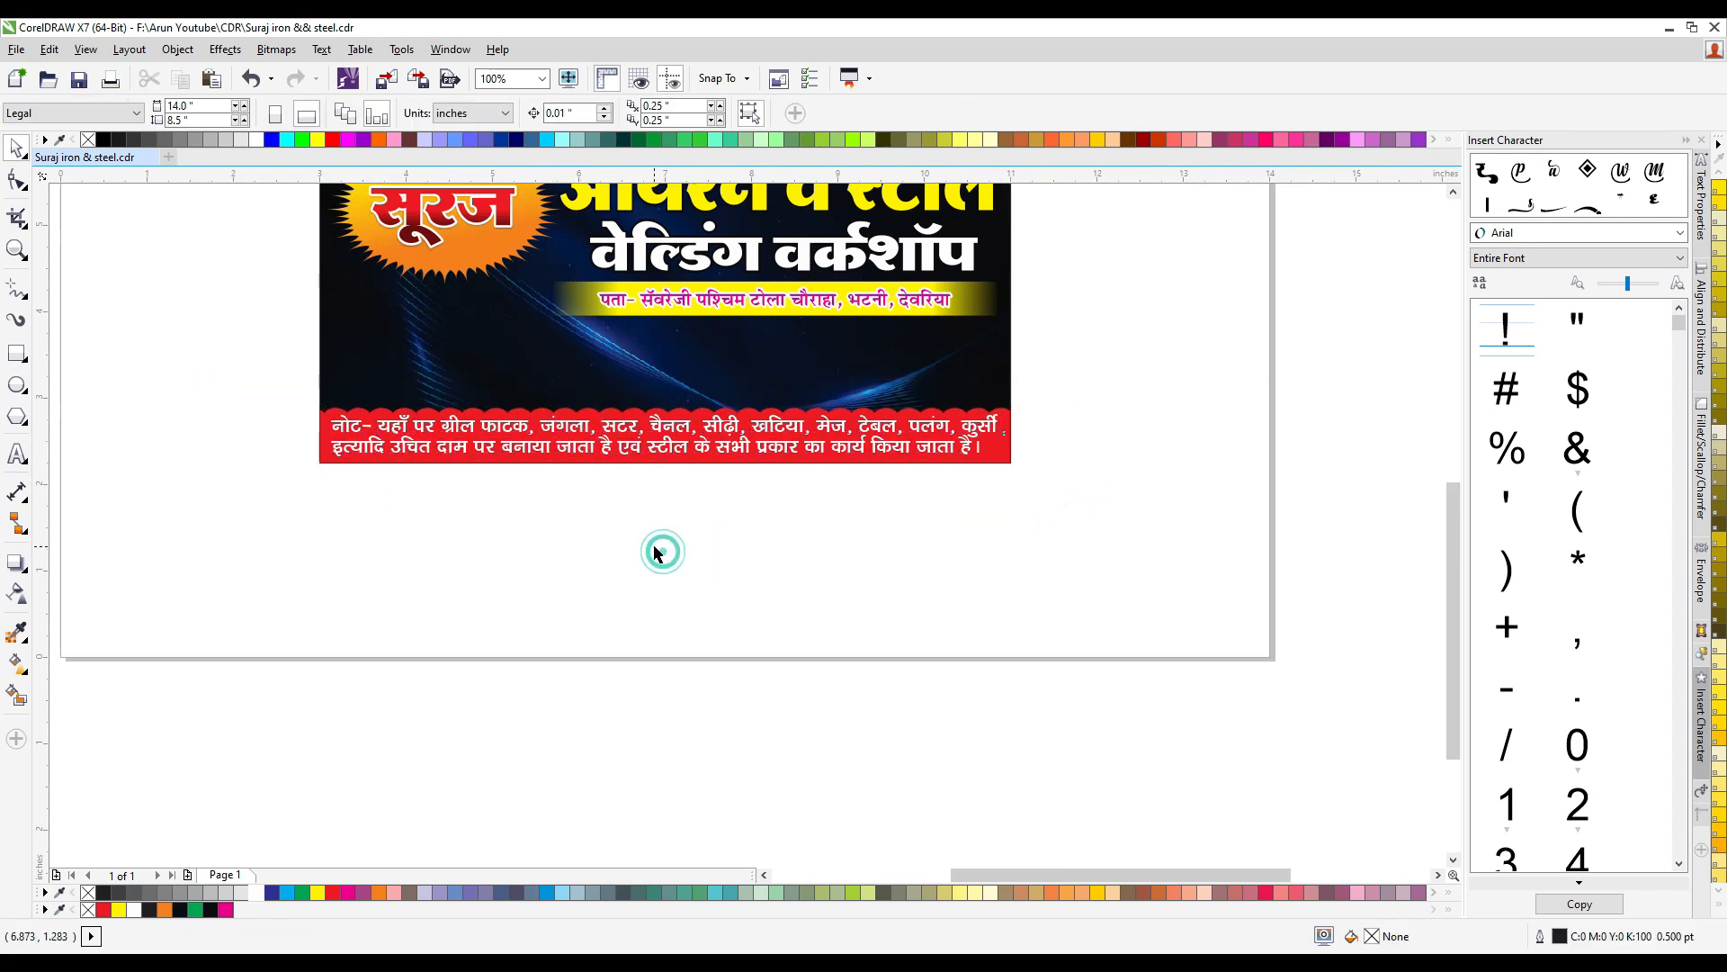
- Move the group of product pictures closer to the banner
{"action": "scroll", "coordinate": [663, 551], "scroll_direction": "down", "scroll_amount": 2}
{"action": "scroll", "coordinate": [518, 552], "scroll_direction": "up", "scroll_amount": 1}
{"action": "scroll", "coordinate": [520, 522], "scroll_direction": "up", "scroll_amount": 1}
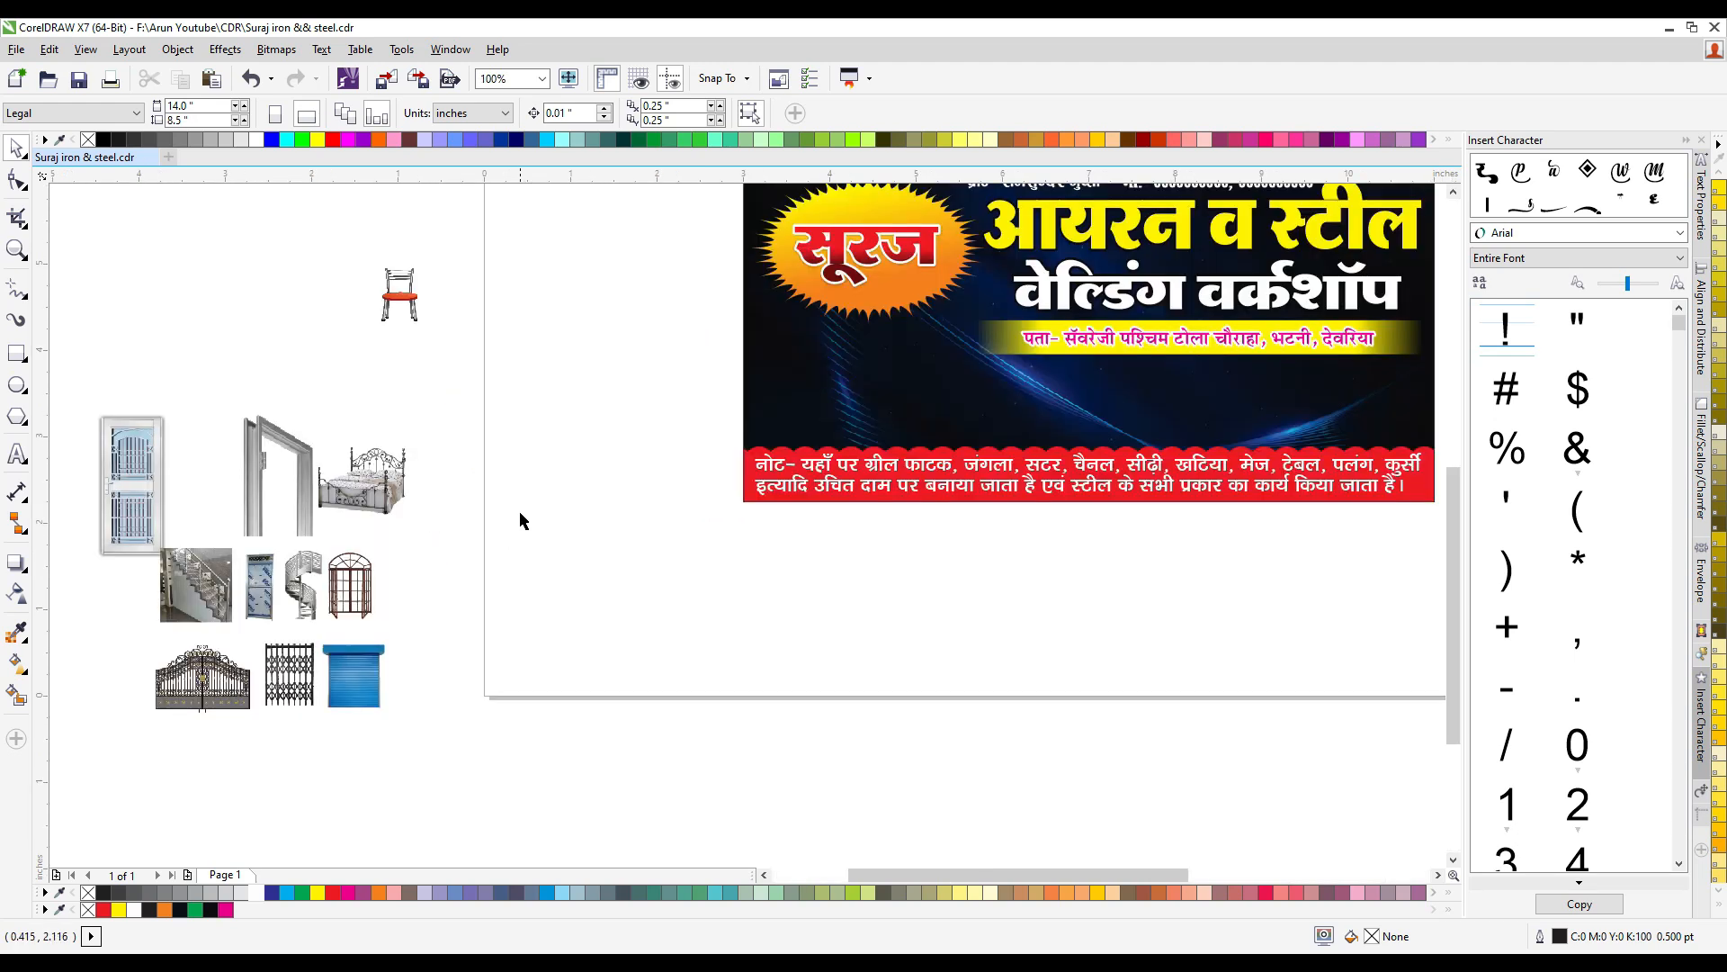
{"action": "scroll", "coordinate": [242, 436], "scroll_direction": "down", "scroll_amount": 1}
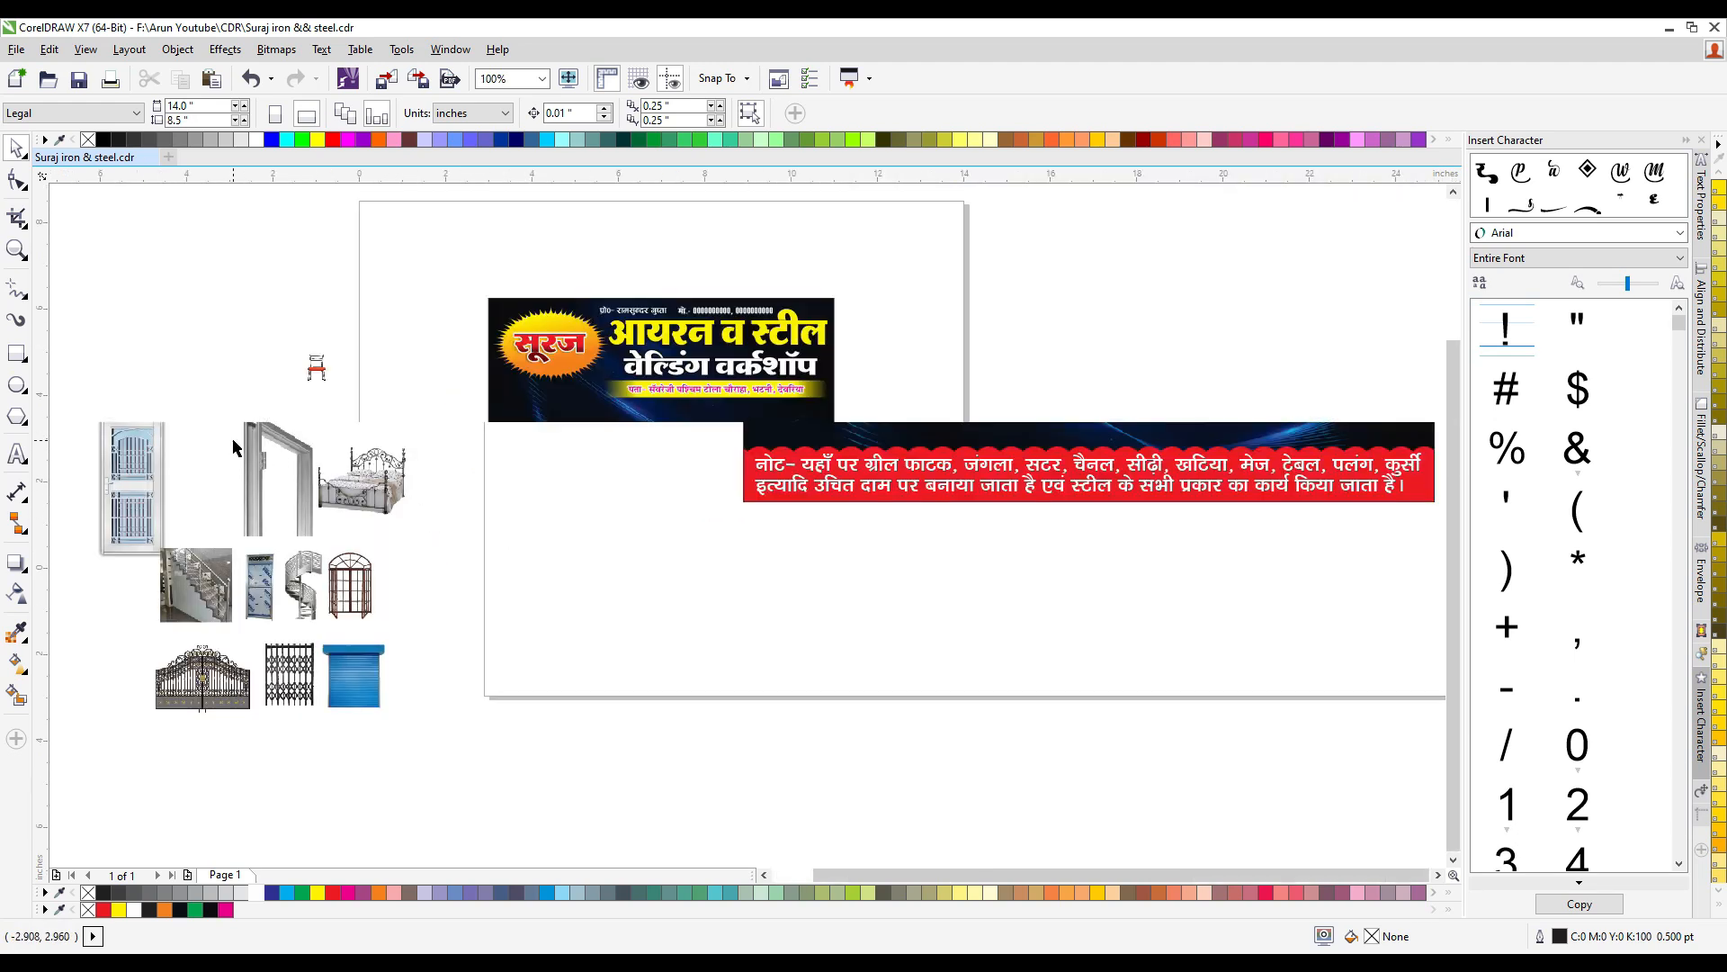
{"action": "scroll", "coordinate": [321, 445], "scroll_direction": "up", "scroll_amount": 1}
{"action": "scroll", "coordinate": [432, 486], "scroll_direction": "down", "scroll_amount": 1}
{"action": "left_click_drag", "start_coordinate": [447, 646], "coordinate": [174, 350]}
{"action": "left_click_drag", "start_coordinate": [388, 474], "coordinate": [500, 415]}
{"action": "scroll", "coordinate": [664, 486], "scroll_direction": "up", "scroll_amount": 1}
{"action": "left_click", "coordinate": [659, 541]}
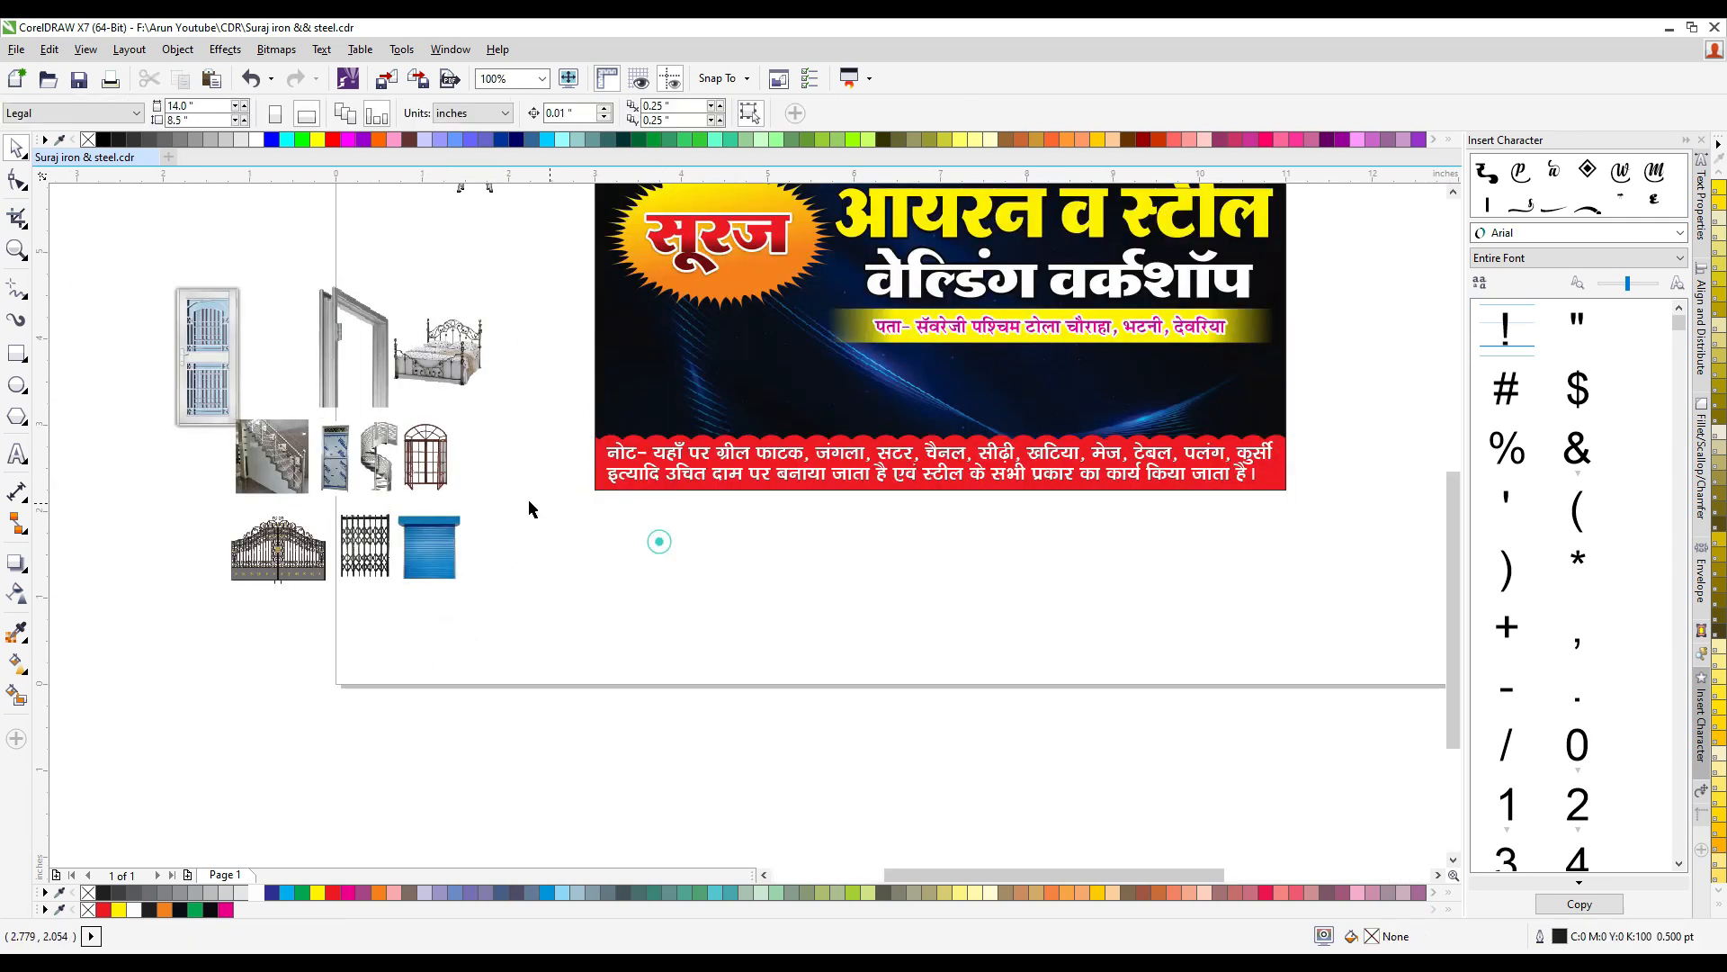
- Nudge the yellow address bar and its text slightly down from the title
{"action": "scroll", "coordinate": [375, 478], "scroll_direction": "down", "scroll_amount": 1}
{"action": "scroll", "coordinate": [511, 438], "scroll_direction": "up", "scroll_amount": 1}
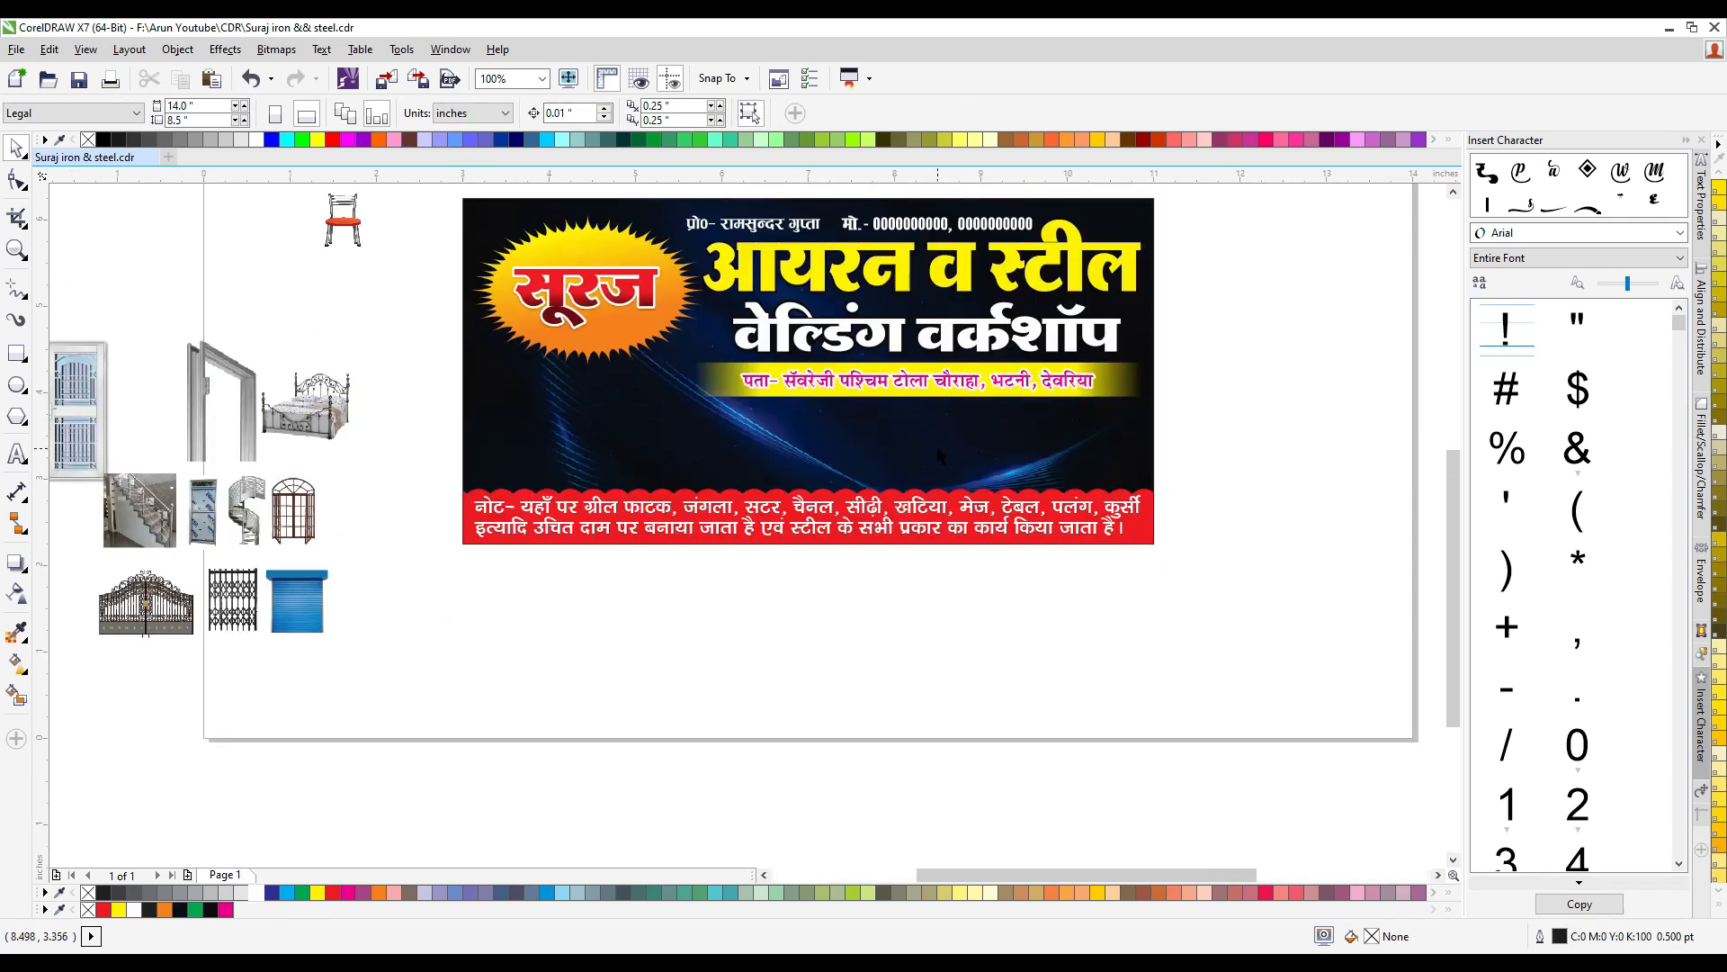
{"action": "scroll", "coordinate": [672, 408], "scroll_direction": "down", "scroll_amount": 1}
{"action": "scroll", "coordinate": [907, 374], "scroll_direction": "up", "scroll_amount": 1}
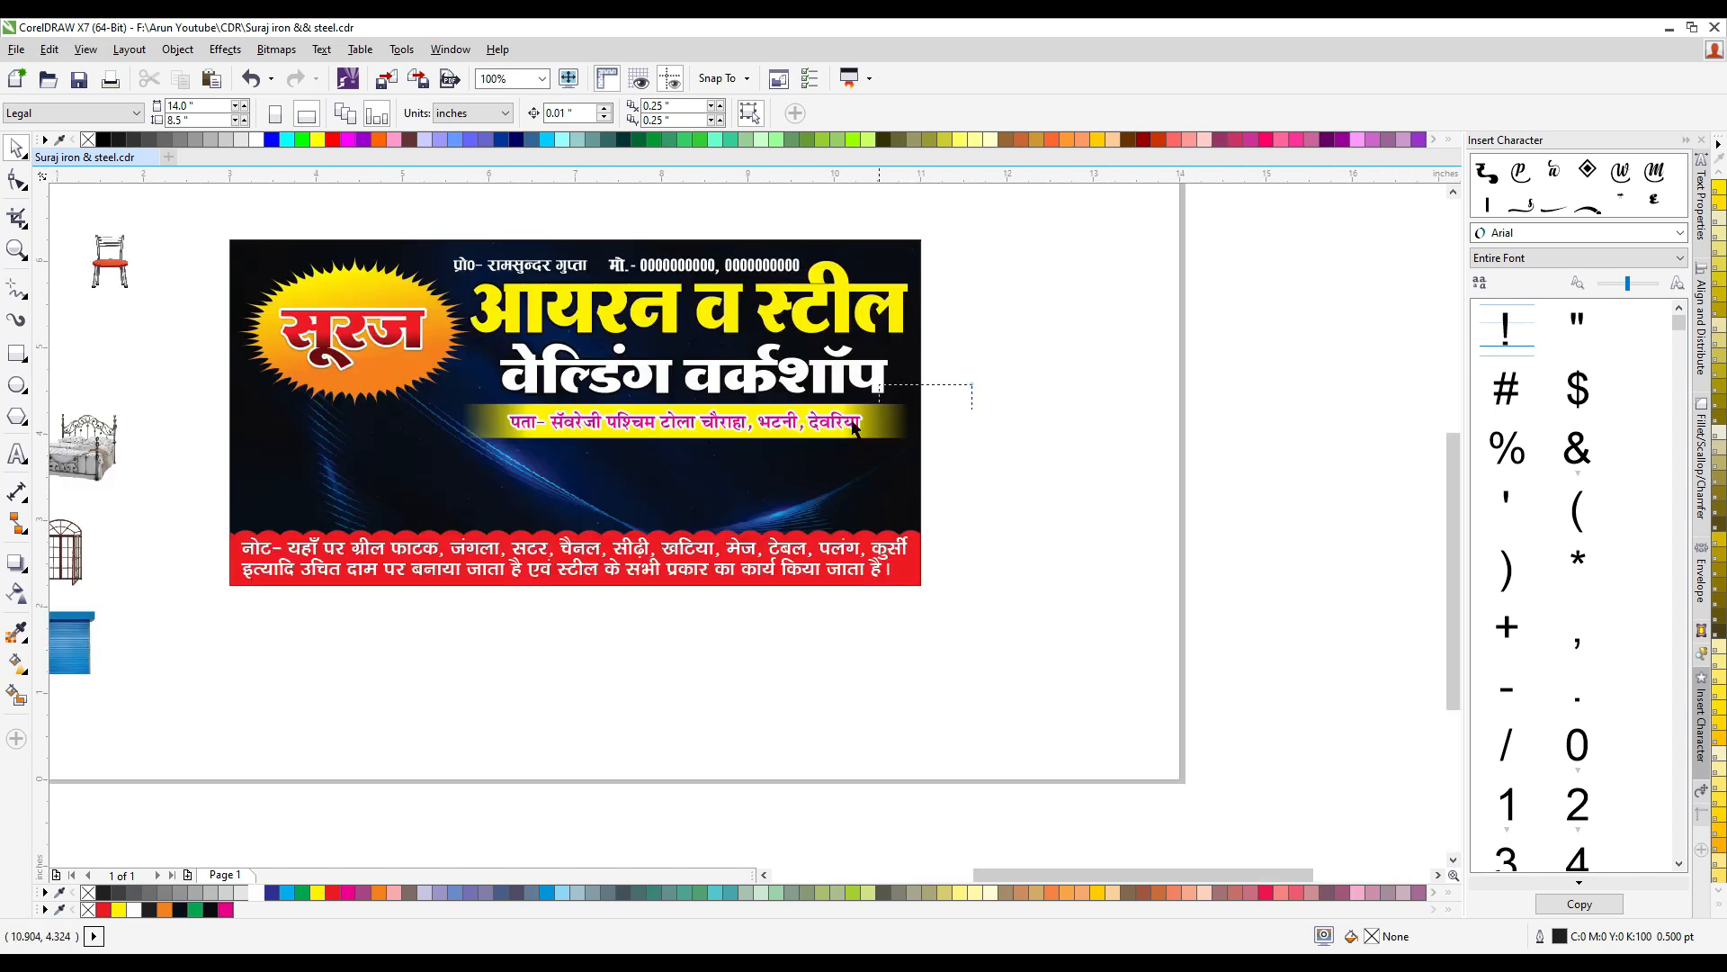
{"action": "left_click_drag", "start_coordinate": [853, 422], "coordinate": [442, 484]}
{"action": "key", "text": "Down"}
{"action": "key", "text": "Down"}
{"action": "key", "text": "Down"}
{"action": "key", "text": "Down"}
{"action": "key", "text": "Down"}
{"action": "key", "text": "Down"}
{"action": "key", "text": "Down"}
{"action": "key", "text": "Down"}
{"action": "key", "text": "Down"}
{"action": "scroll", "coordinate": [715, 410], "scroll_direction": "up", "scroll_amount": 1}
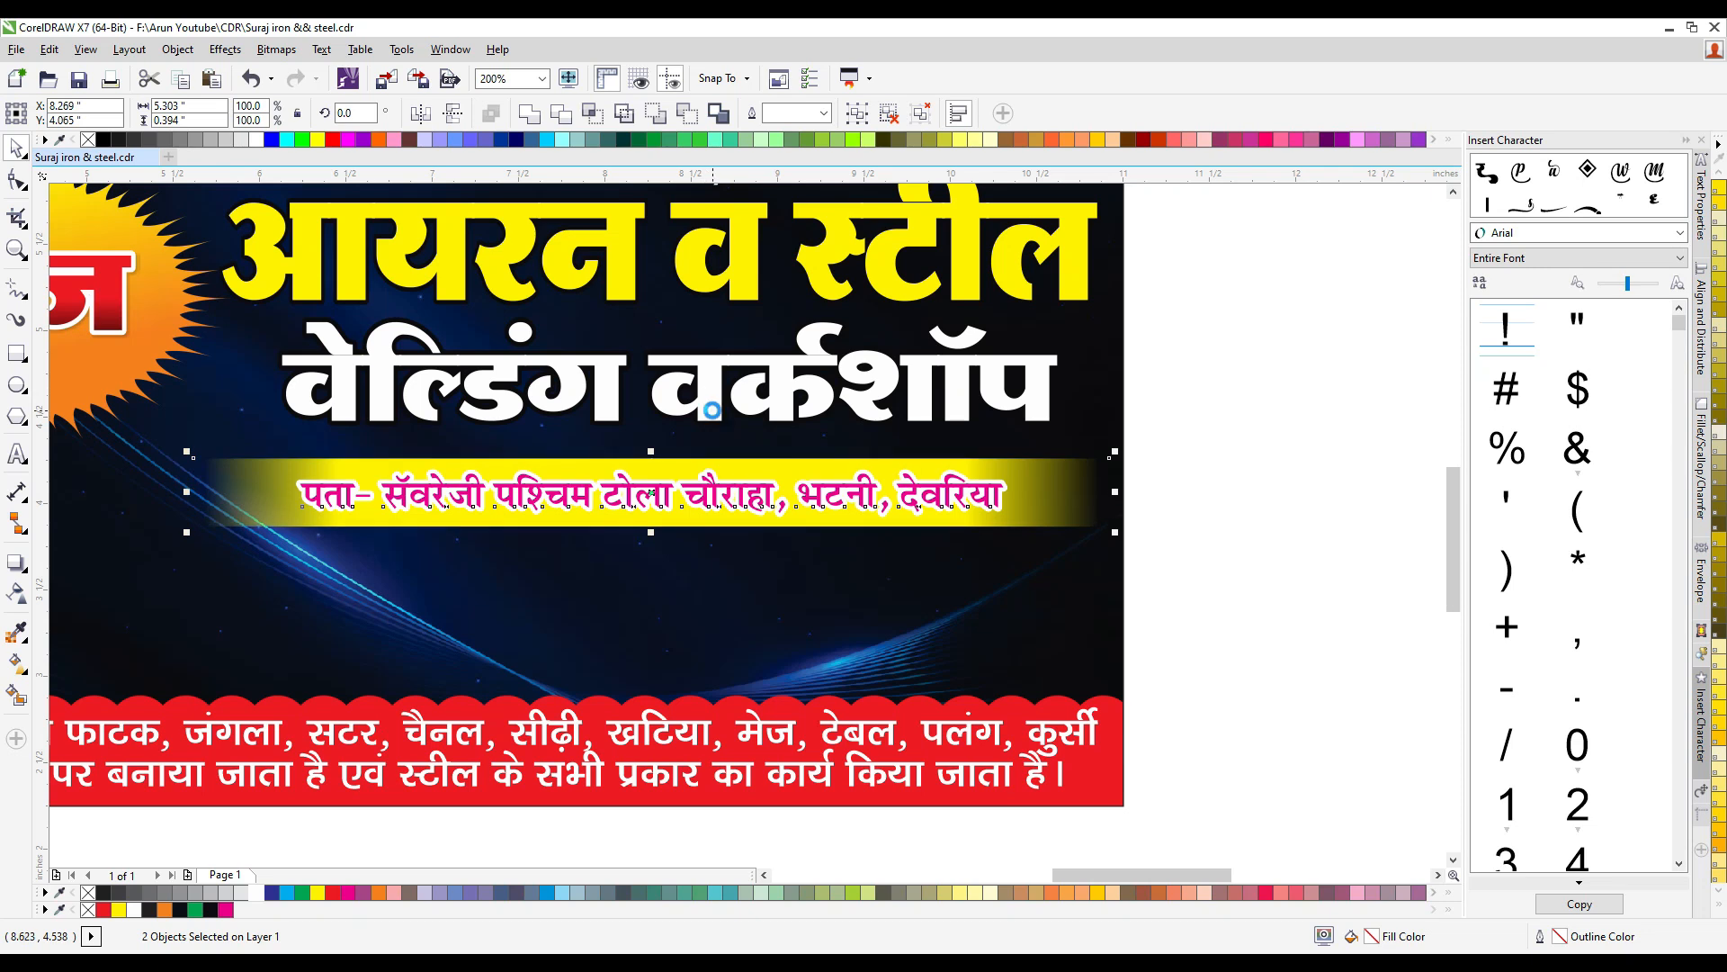
- Stretch the white title line to about 0.63 inches tall and the yellow title line to about 0.84 inches
{"action": "left_click", "coordinate": [711, 410]}
{"action": "left_click_drag", "start_coordinate": [671, 428], "coordinate": [670, 448]}
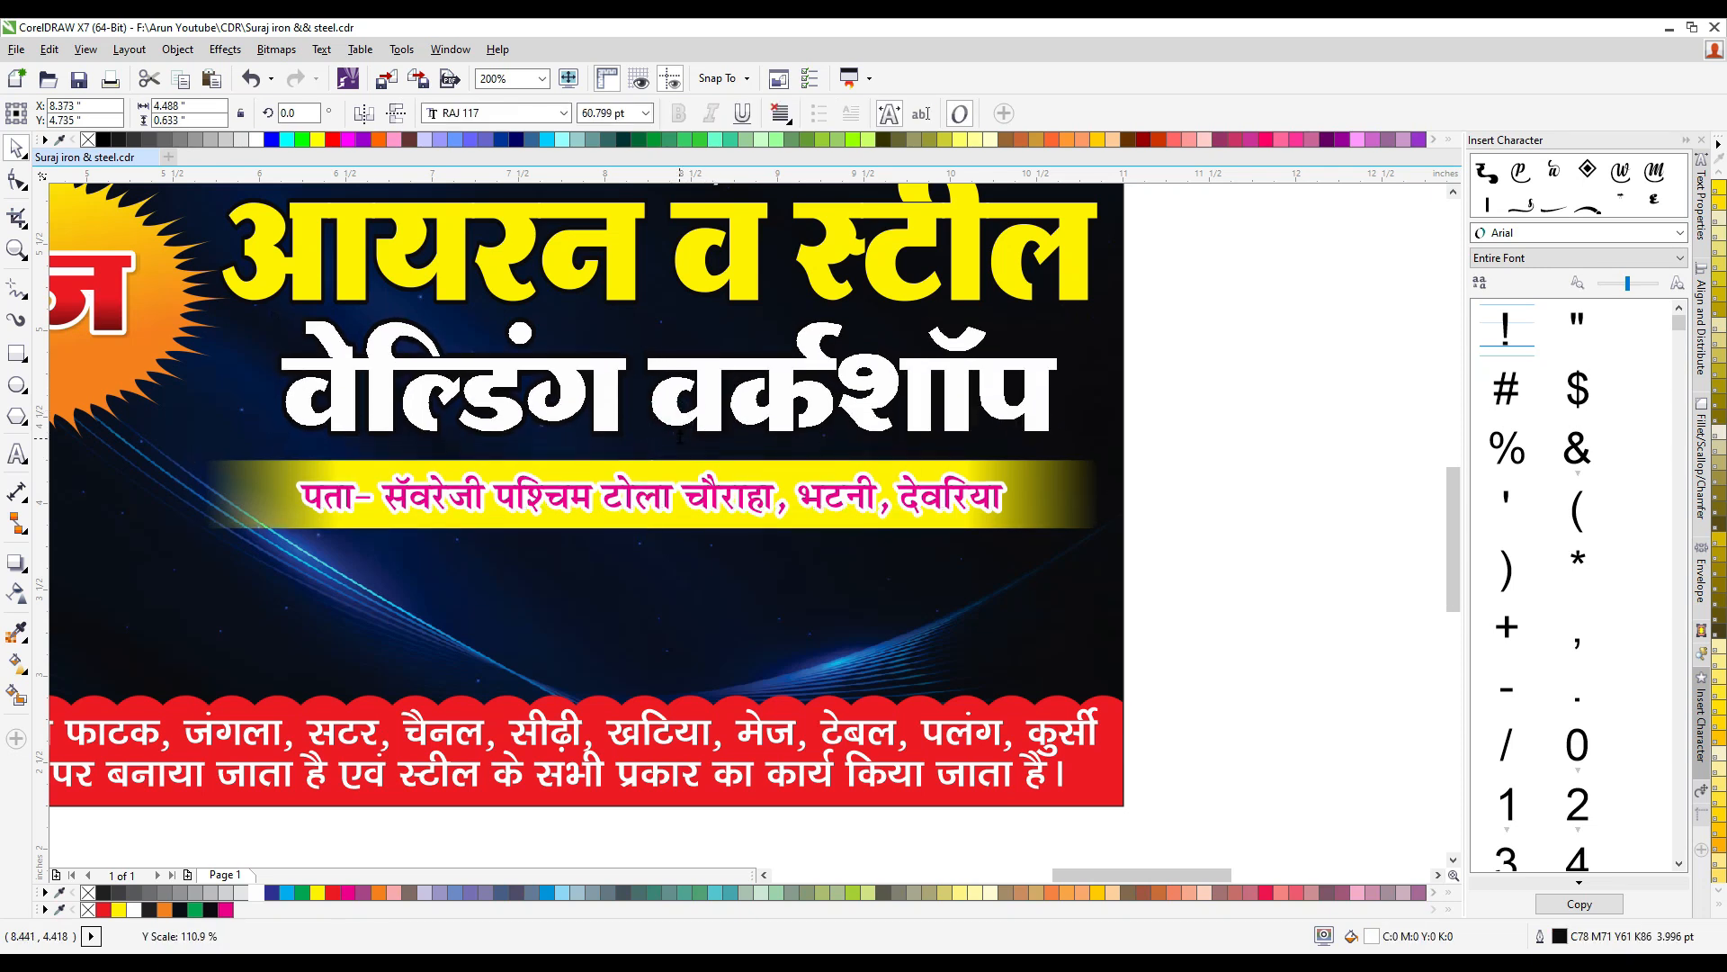
{"action": "left_click", "coordinate": [745, 289]}
{"action": "left_click_drag", "start_coordinate": [661, 305], "coordinate": [661, 307]}
{"action": "scroll", "coordinate": [704, 326], "scroll_direction": "down", "scroll_amount": 1}
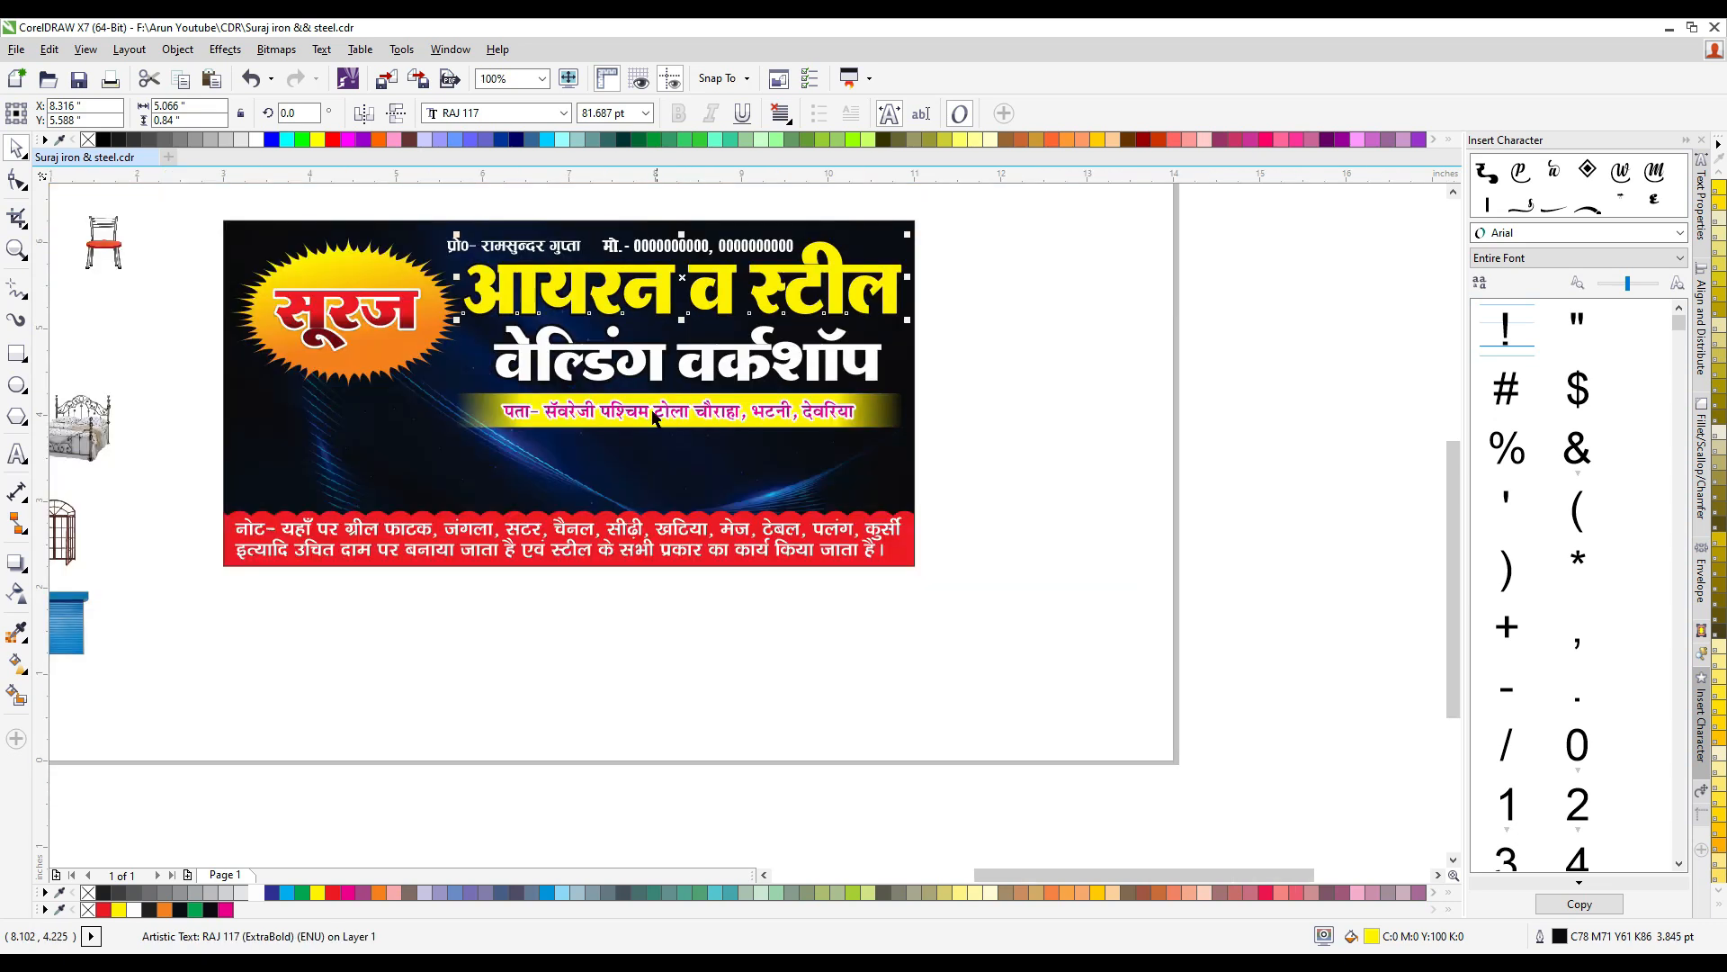
- Draw a rectangle about 5.25 × 0.81 inches below the address bar and round its corners to about 0.078 inches
{"action": "left_click", "coordinate": [16, 353]}
{"action": "scroll", "coordinate": [491, 452], "scroll_direction": "up", "scroll_amount": 1}
{"action": "left_click_drag", "start_coordinate": [339, 433], "coordinate": [1245, 572]}
{"action": "left_click", "coordinate": [20, 180]}
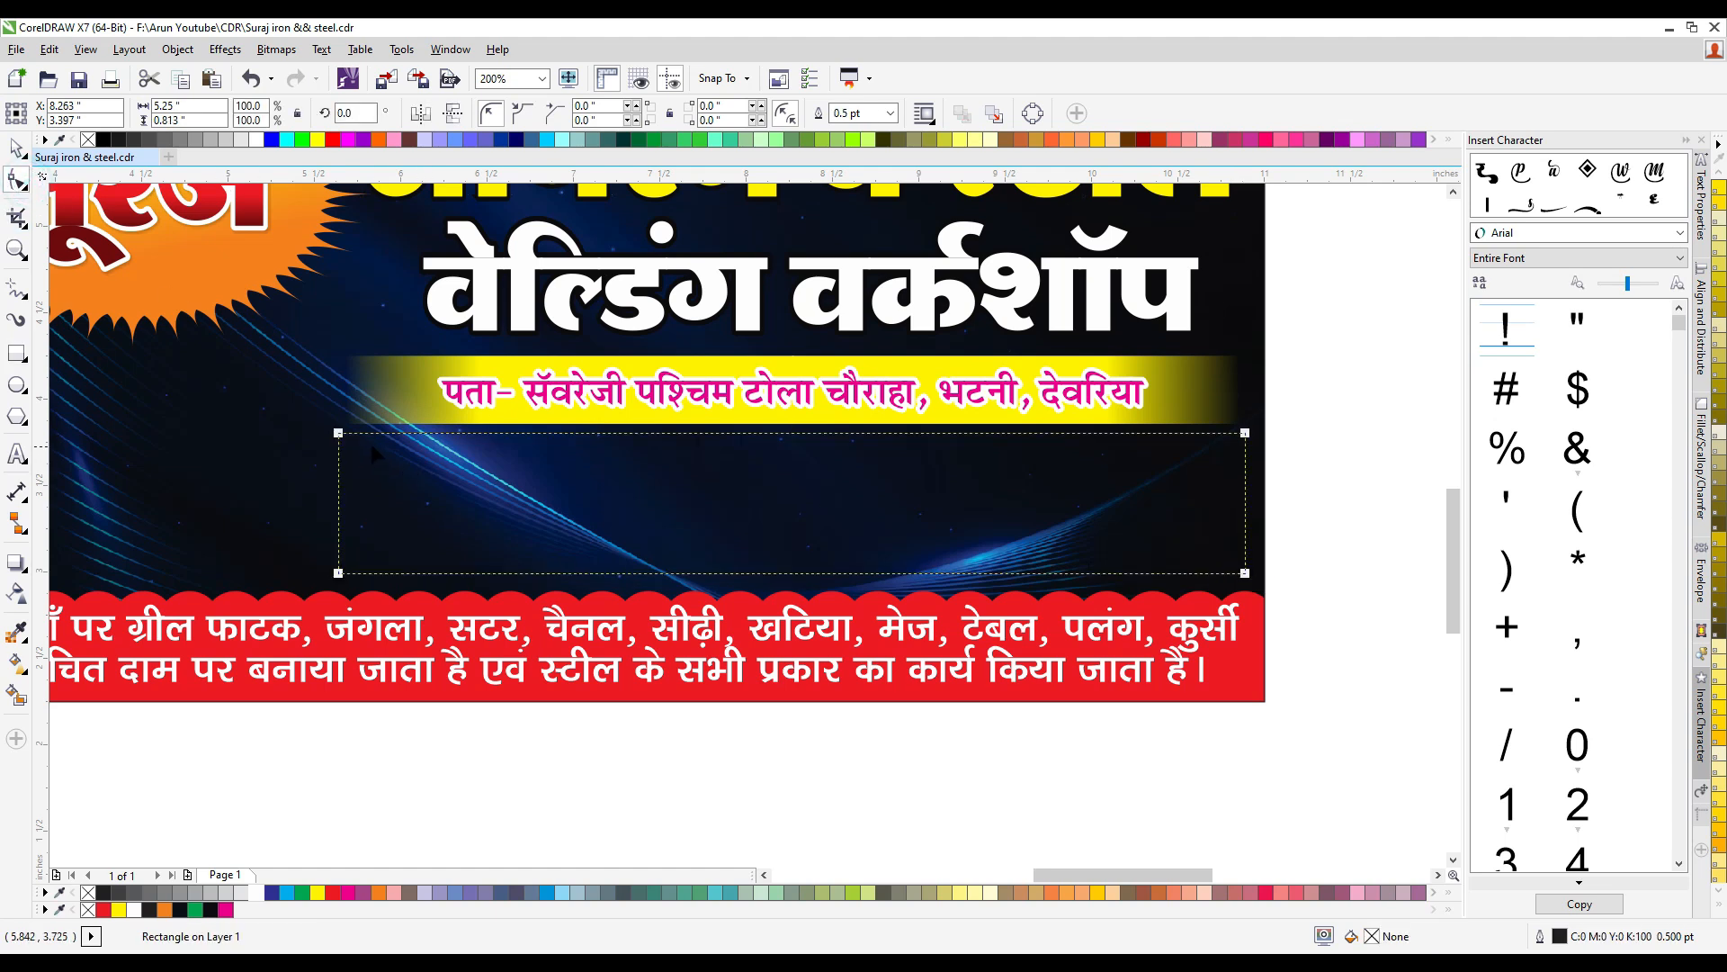
{"action": "left_click_drag", "start_coordinate": [339, 434], "coordinate": [352, 435]}
- Fill the rounded rectangle white, remove its outline and fine-tune its position between the address bar and red strip
{"action": "left_click", "coordinate": [19, 148]}
{"action": "left_click", "coordinate": [259, 892]}
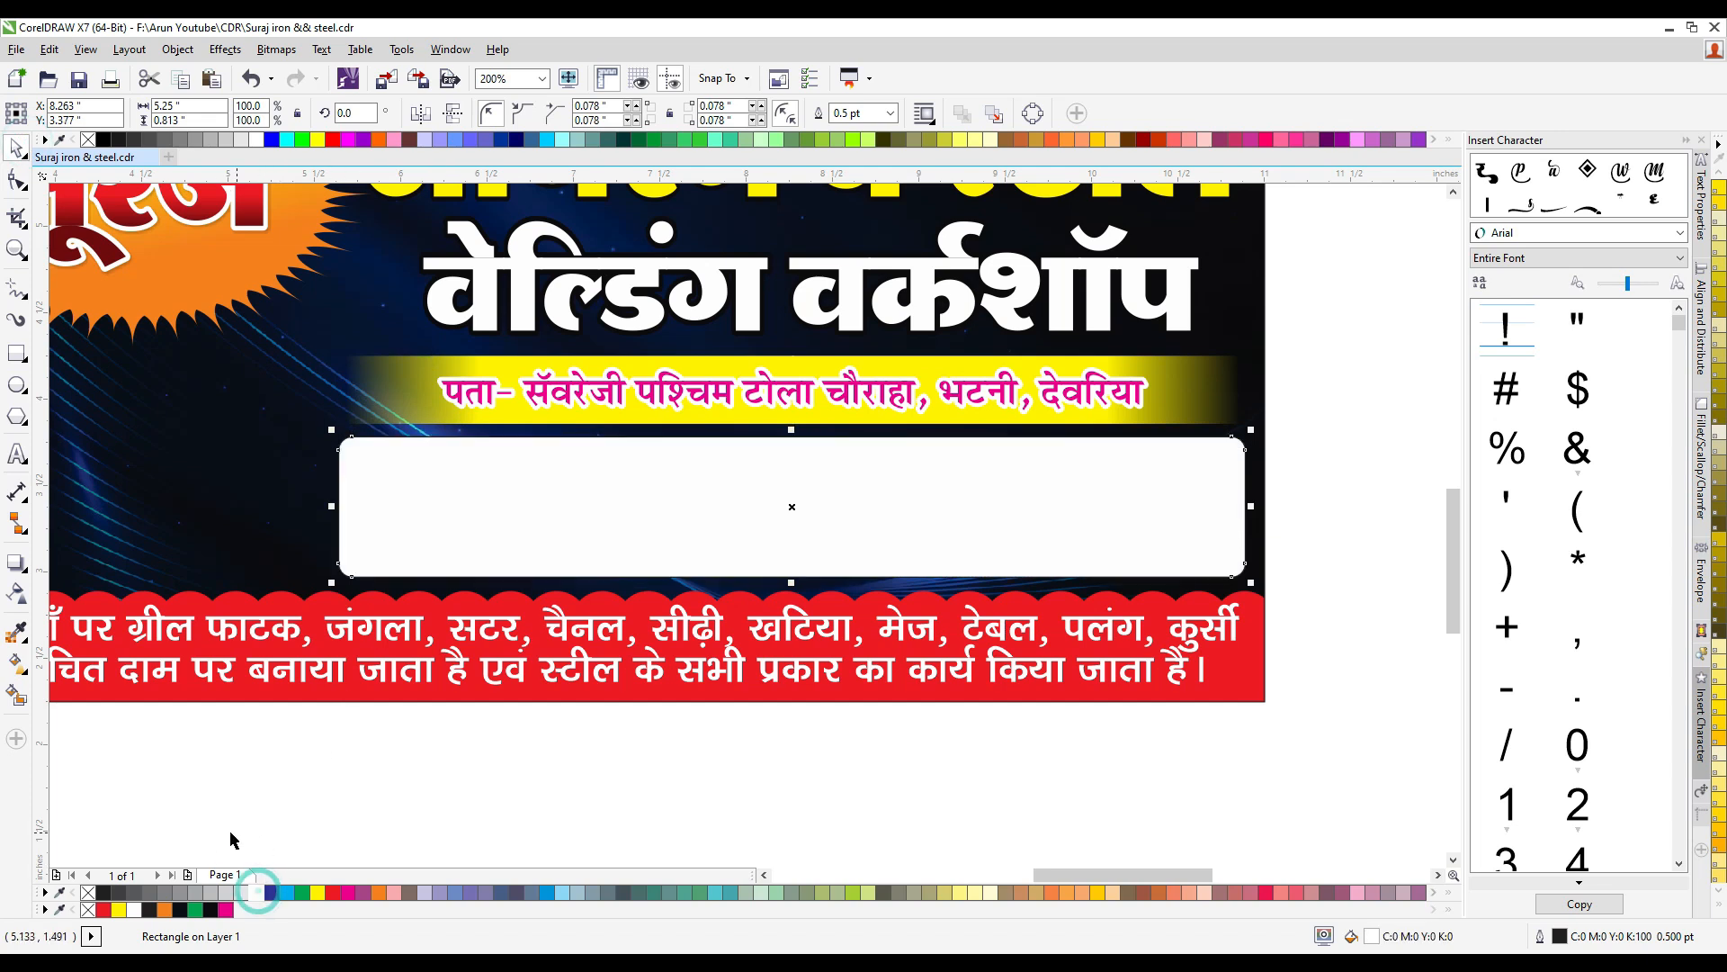
{"action": "right_click", "coordinate": [88, 893]}
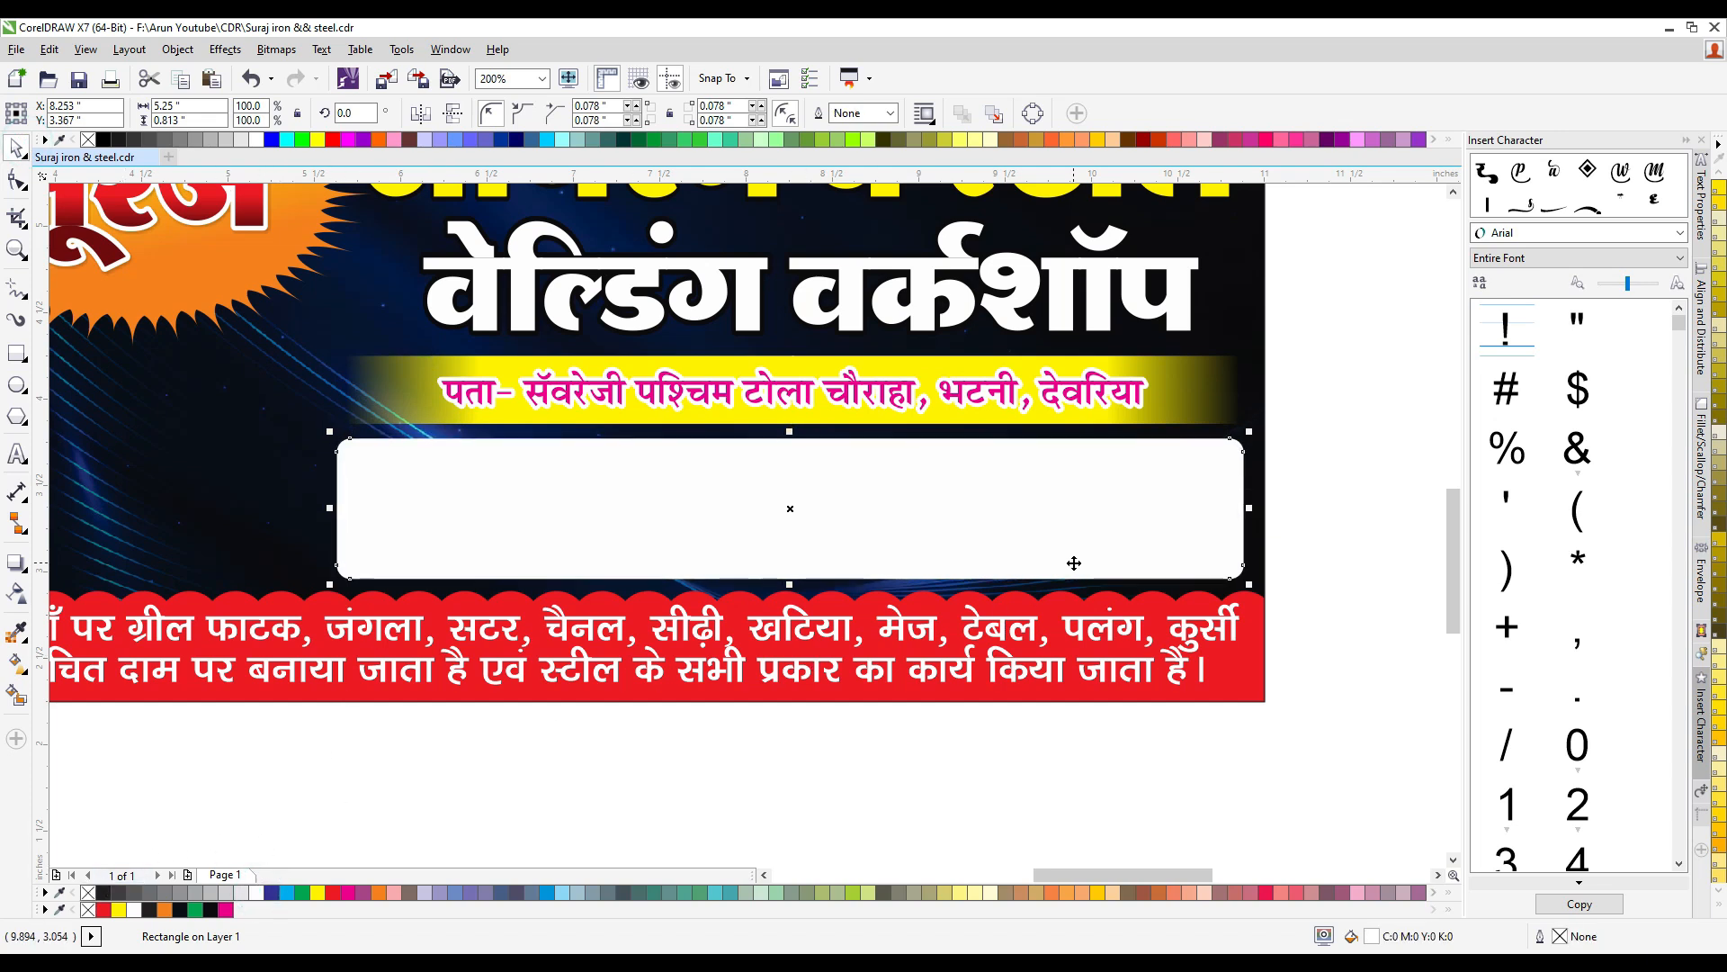
{"action": "left_click_drag", "start_coordinate": [1249, 510], "coordinate": [1244, 508]}
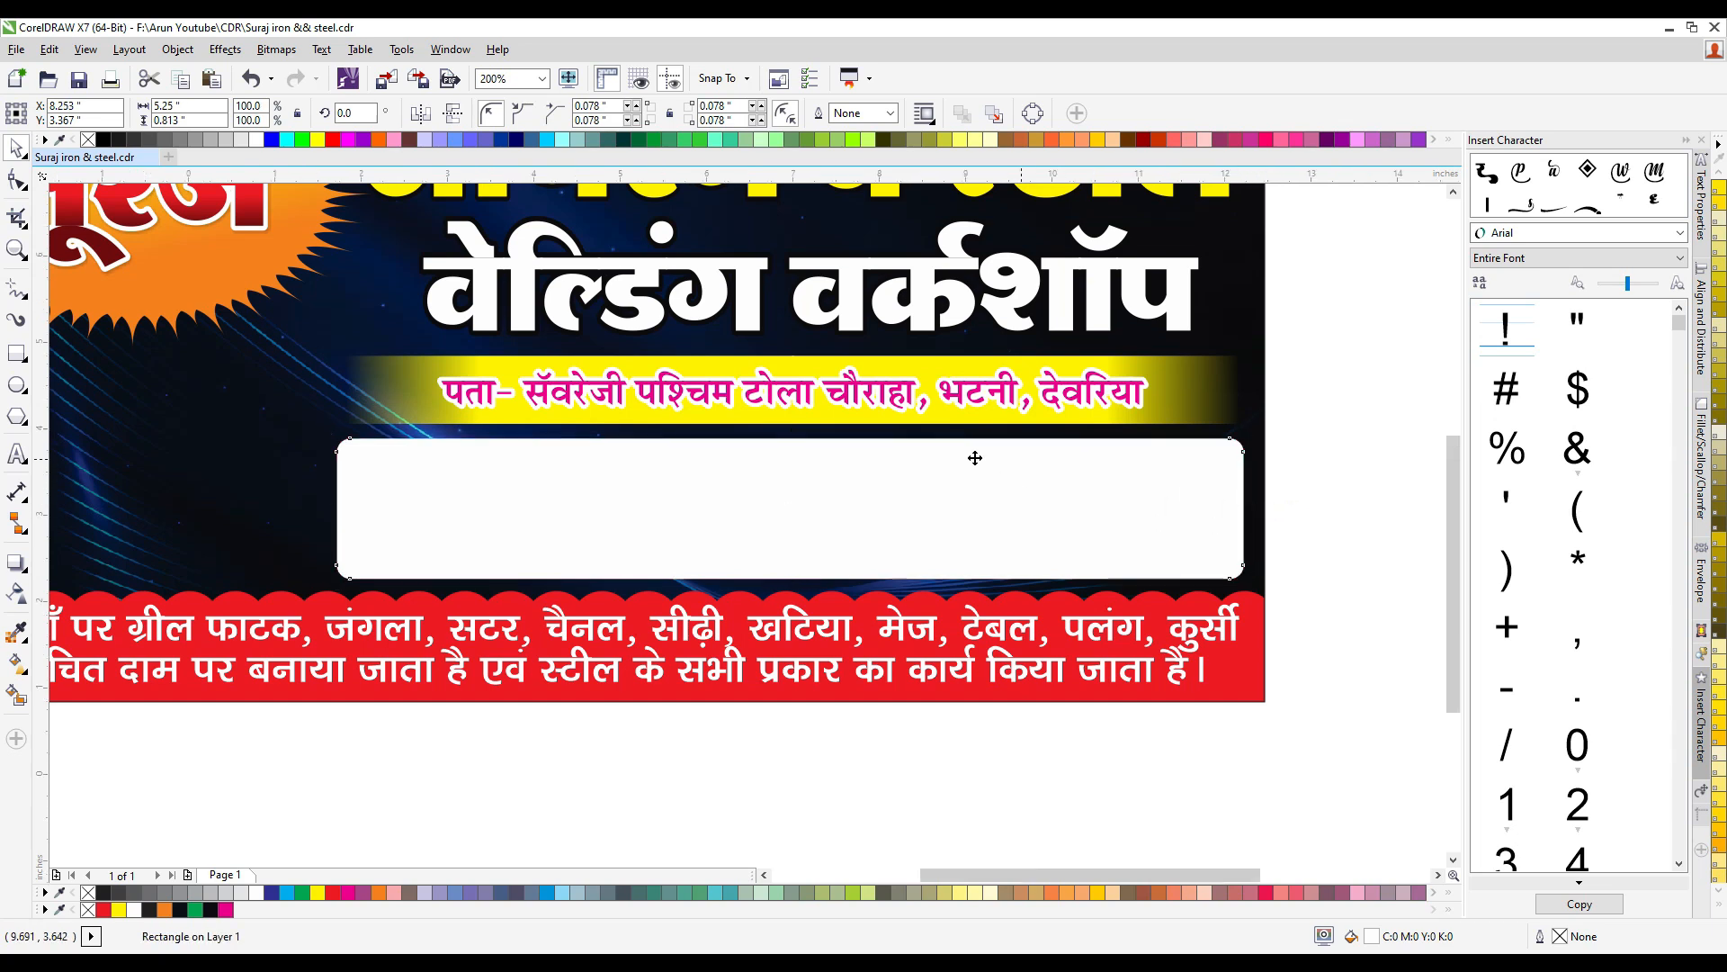
{"action": "scroll", "coordinate": [971, 455], "scroll_direction": "down", "scroll_amount": 1}
{"action": "left_click", "coordinate": [686, 675]}
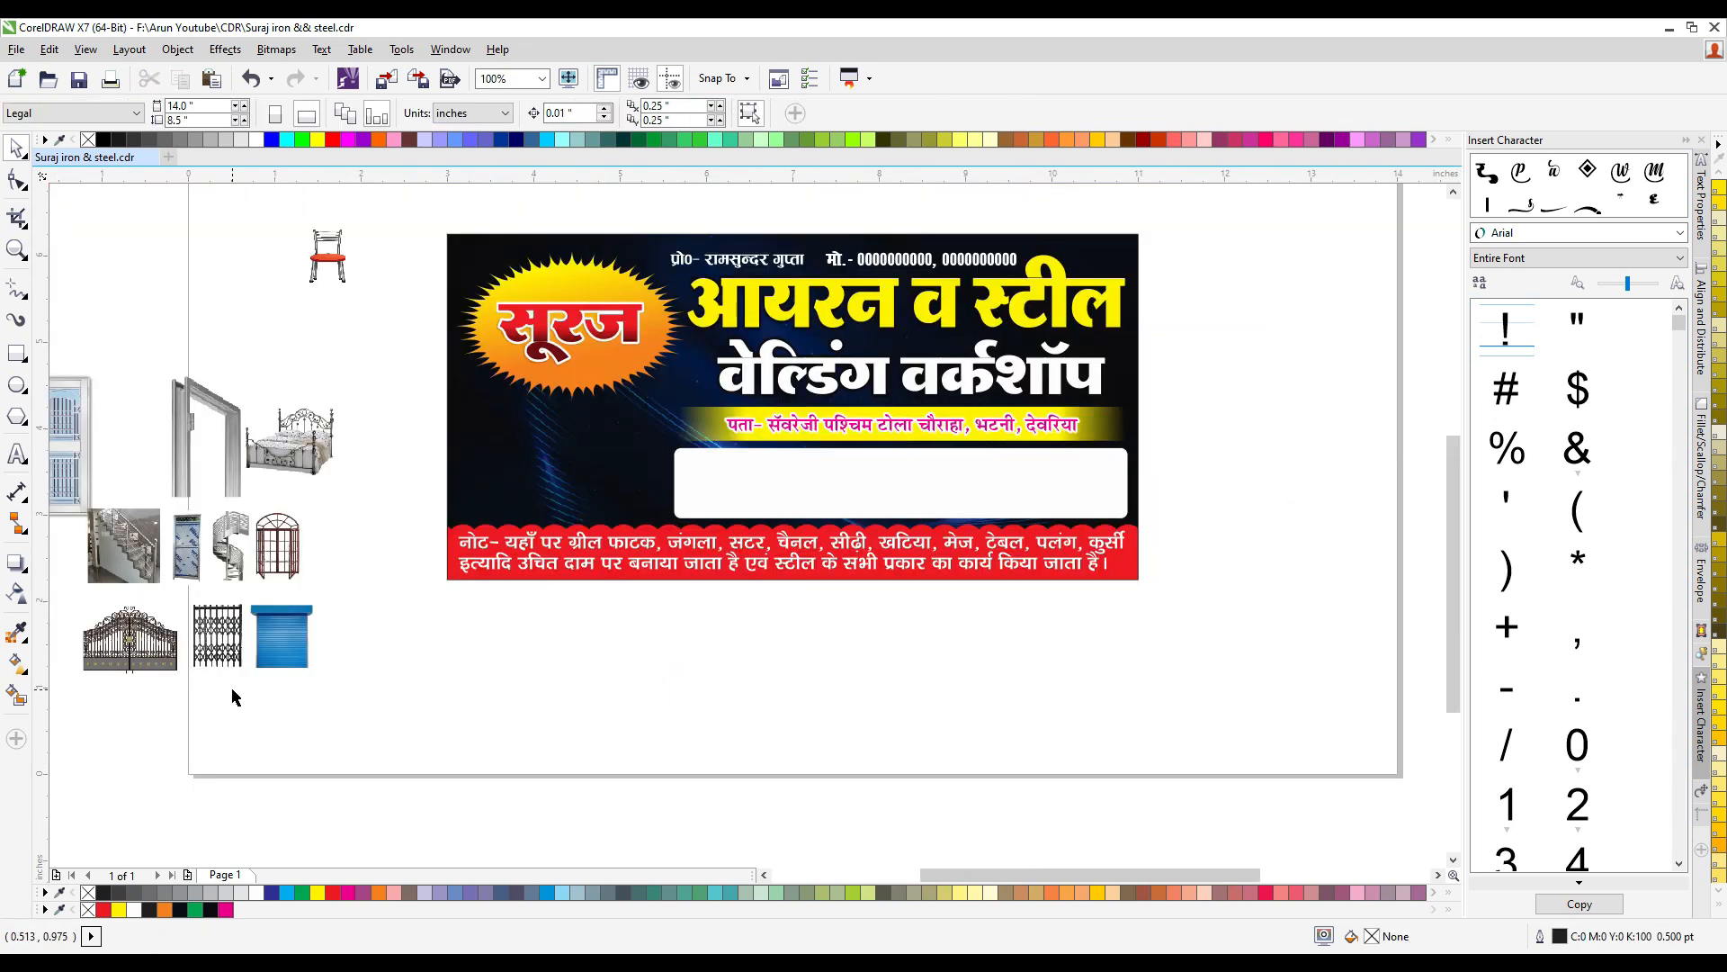
- Place the blue shutter picture at the far right end of the white box, centered vertically
{"action": "left_click_drag", "start_coordinate": [282, 636], "coordinate": [440, 643]}
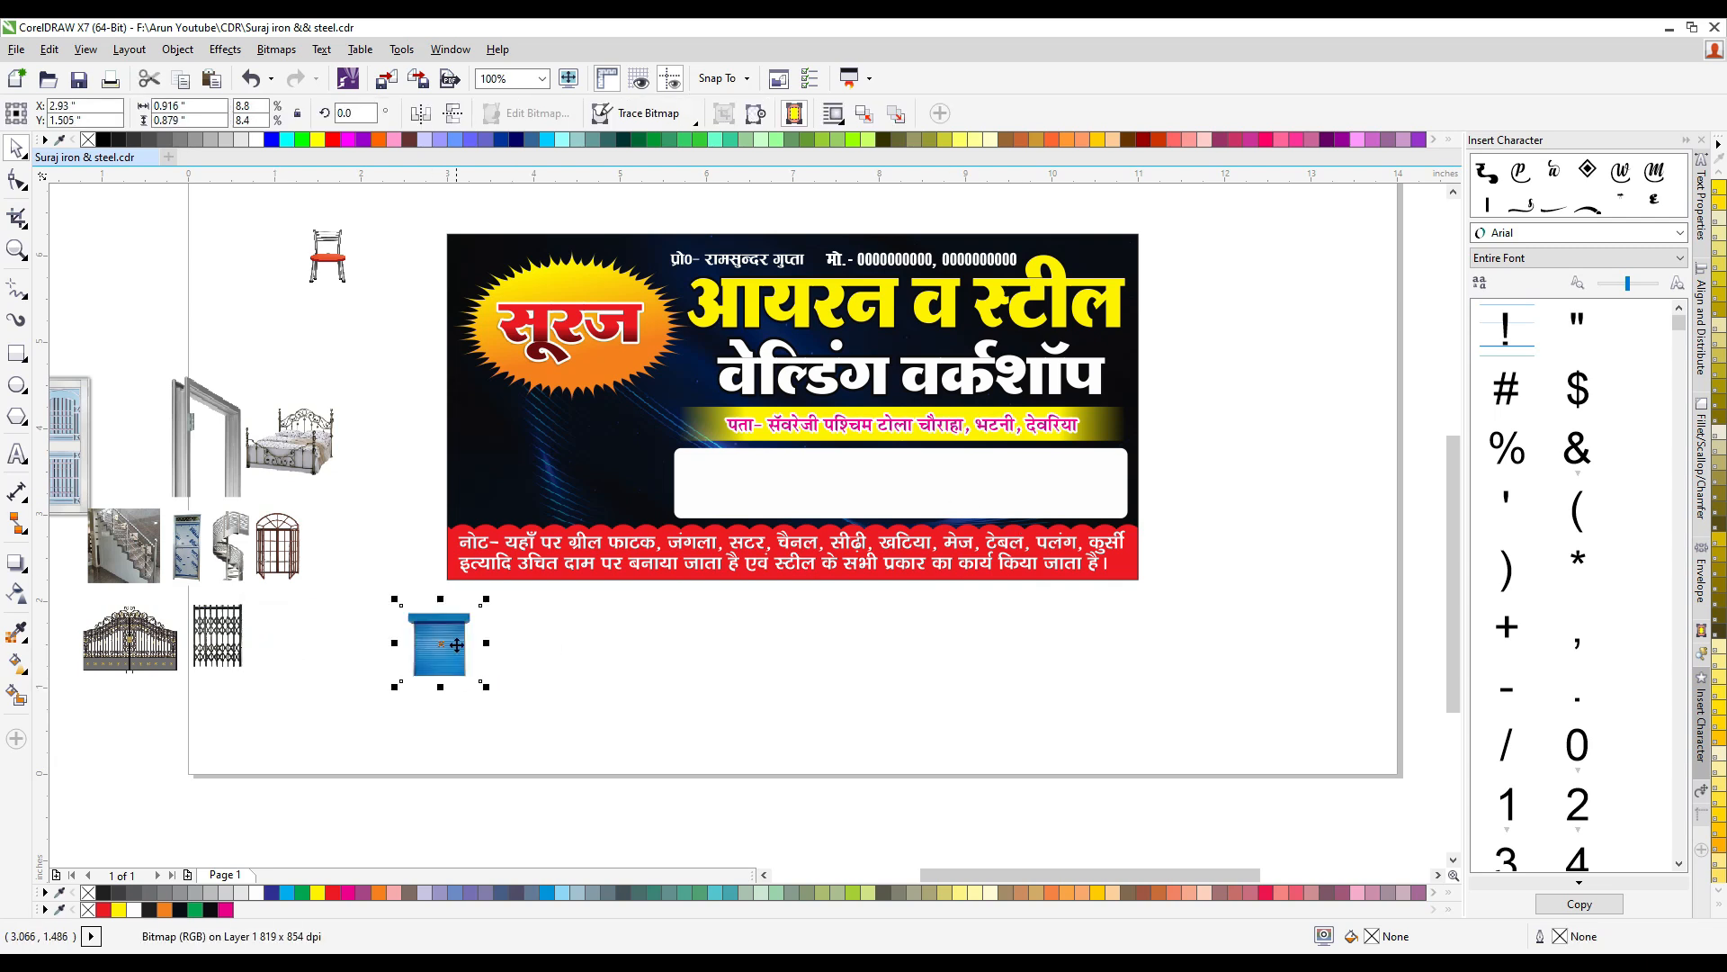
{"action": "left_click", "coordinate": [957, 506], "text": "shift"}
{"action": "key", "text": "c"}
{"action": "key", "text": "e"}
{"action": "left_click", "coordinate": [1016, 489]}
{"action": "left_click_drag", "start_coordinate": [910, 481], "coordinate": [1092, 494]}
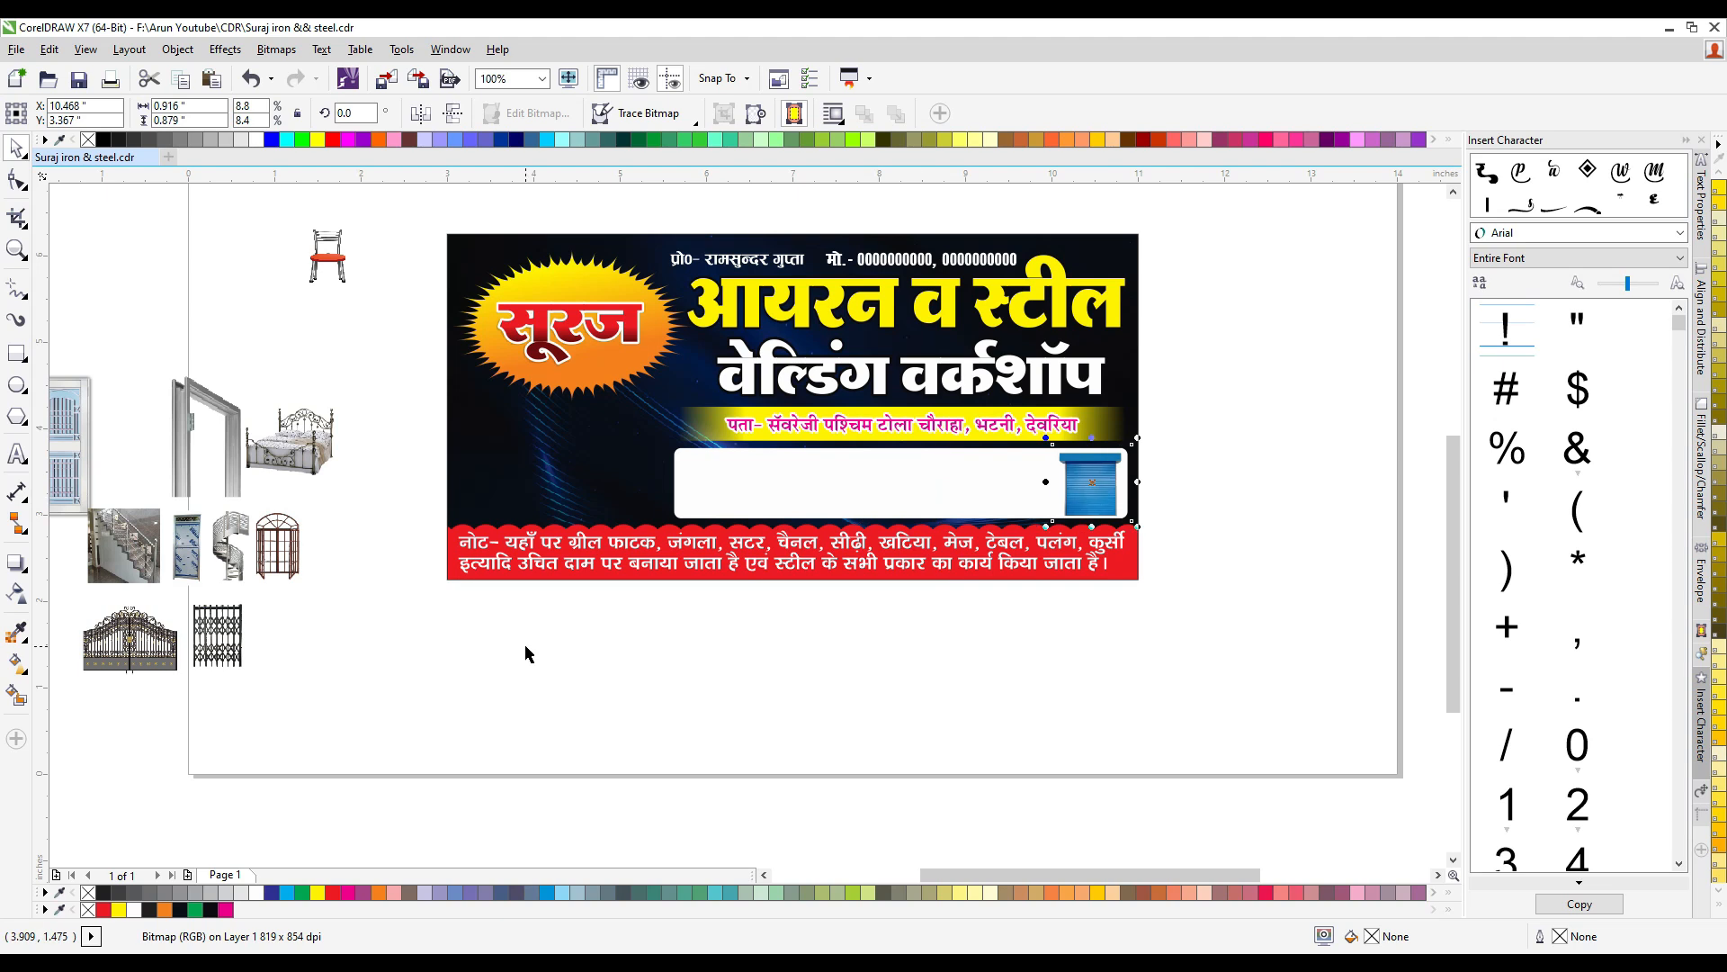
- Place the ornamental gate picture beside the shutter and scale it to about 1.0 inch wide
{"action": "left_click_drag", "start_coordinate": [135, 644], "coordinate": [1013, 483]}
{"action": "scroll", "coordinate": [1044, 466], "scroll_direction": "up", "scroll_amount": 1}
{"action": "left_click_drag", "start_coordinate": [1084, 423], "coordinate": [1063, 441]}
{"action": "left_click", "coordinate": [844, 490]}
{"action": "left_click_drag", "start_coordinate": [986, 508], "coordinate": [996, 504]}
- Place the folding channel gate picture in the white box just left of the ornamental gate
{"action": "scroll", "coordinate": [894, 501], "scroll_direction": "down", "scroll_amount": 1}
{"action": "left_click_drag", "start_coordinate": [164, 642], "coordinate": [886, 491]}
{"action": "scroll", "coordinate": [892, 452], "scroll_direction": "up", "scroll_amount": 1}
{"action": "key", "text": "Up"}
{"action": "key", "text": "Right"}
{"action": "key", "text": "Right"}
{"action": "key", "text": "Right"}
{"action": "key", "text": "Right"}
{"action": "key", "text": "Right"}
{"action": "key", "text": "Right"}
{"action": "key", "text": "Right"}
{"action": "key", "text": "Right"}
{"action": "key", "text": "Right"}
{"action": "key", "text": "Right"}
{"action": "key", "text": "Right"}
{"action": "key", "text": "Right"}
{"action": "key", "text": "Right"}
{"action": "key", "text": "Right"}
{"action": "key", "text": "Right"}
{"action": "key", "text": "Right"}
{"action": "key", "text": "Right"}
{"action": "key", "text": "Right"}
{"action": "key", "text": "Right"}
{"action": "key", "text": "Right"}
{"action": "key", "text": "Right"}
{"action": "key", "text": "Right"}
{"action": "key", "text": "Up"}
{"action": "key", "text": "Up"}
{"action": "key", "text": "Up"}
{"action": "left_click", "coordinate": [688, 561]}
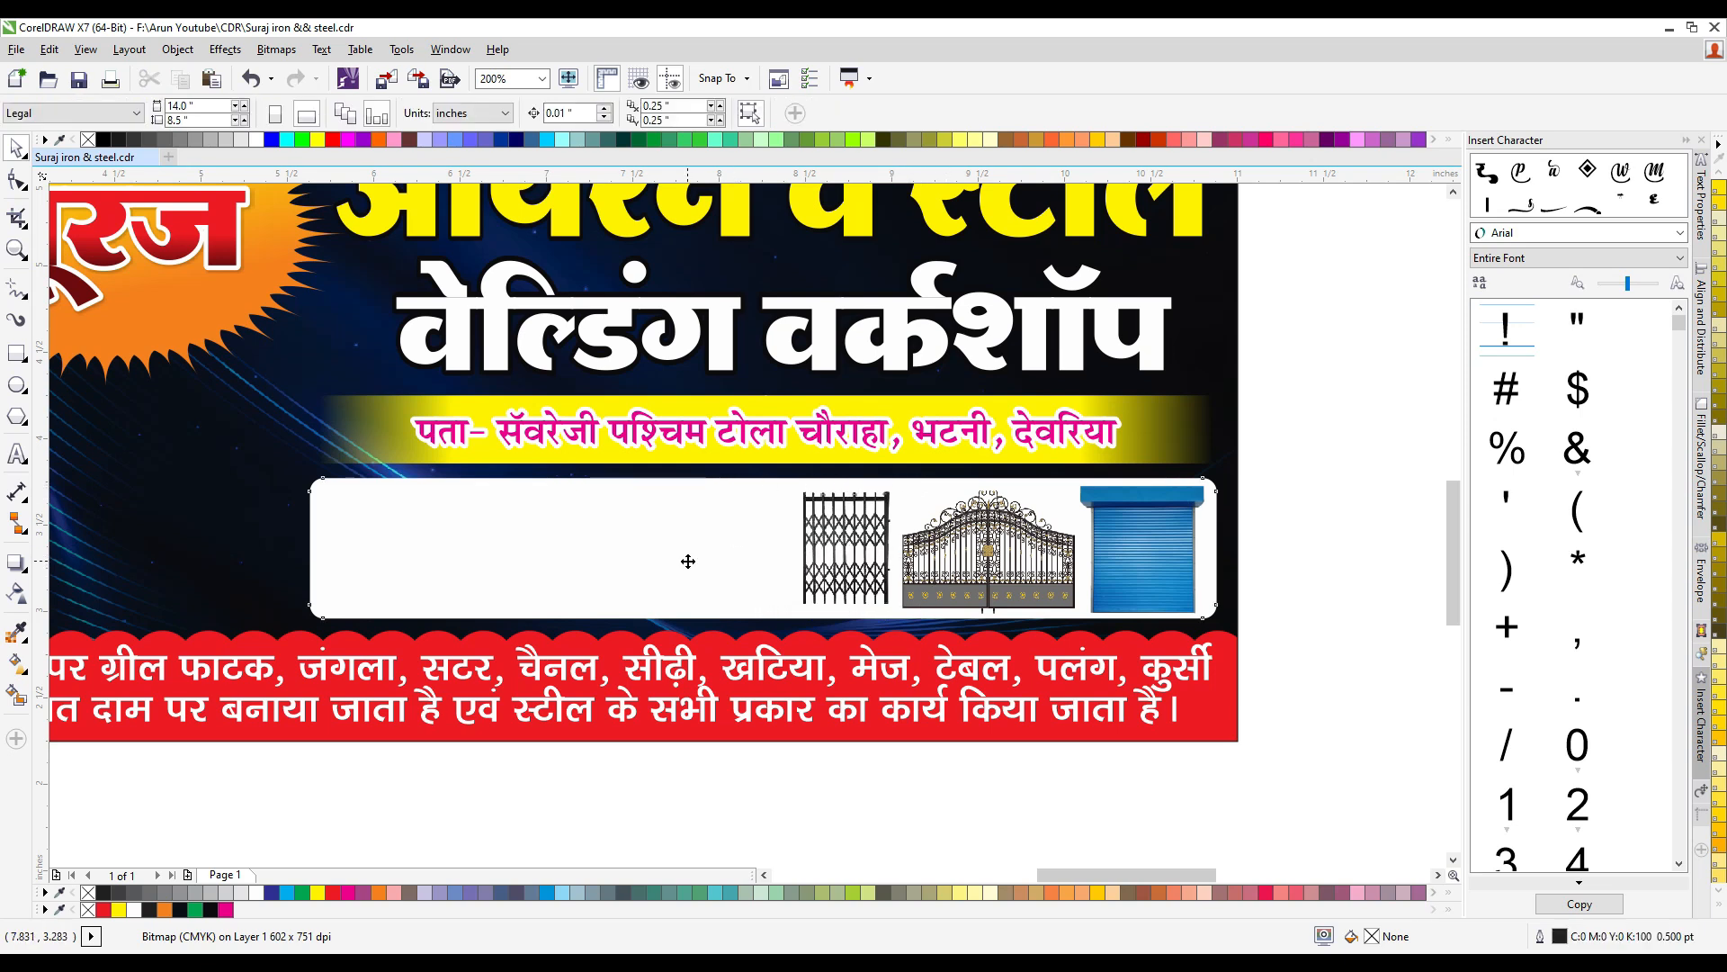
- Enlarge the channel gate picture to about 0.93 × 0.74 inches and even out the spacing between the gates
{"action": "left_click", "coordinate": [846, 567]}
{"action": "scroll", "coordinate": [847, 589], "scroll_direction": "up", "scroll_amount": 1}
{"action": "left_click_drag", "start_coordinate": [696, 624], "coordinate": [662, 642]}
{"action": "key", "text": "Up"}
{"action": "key", "text": "Up"}
{"action": "key", "text": "Up"}
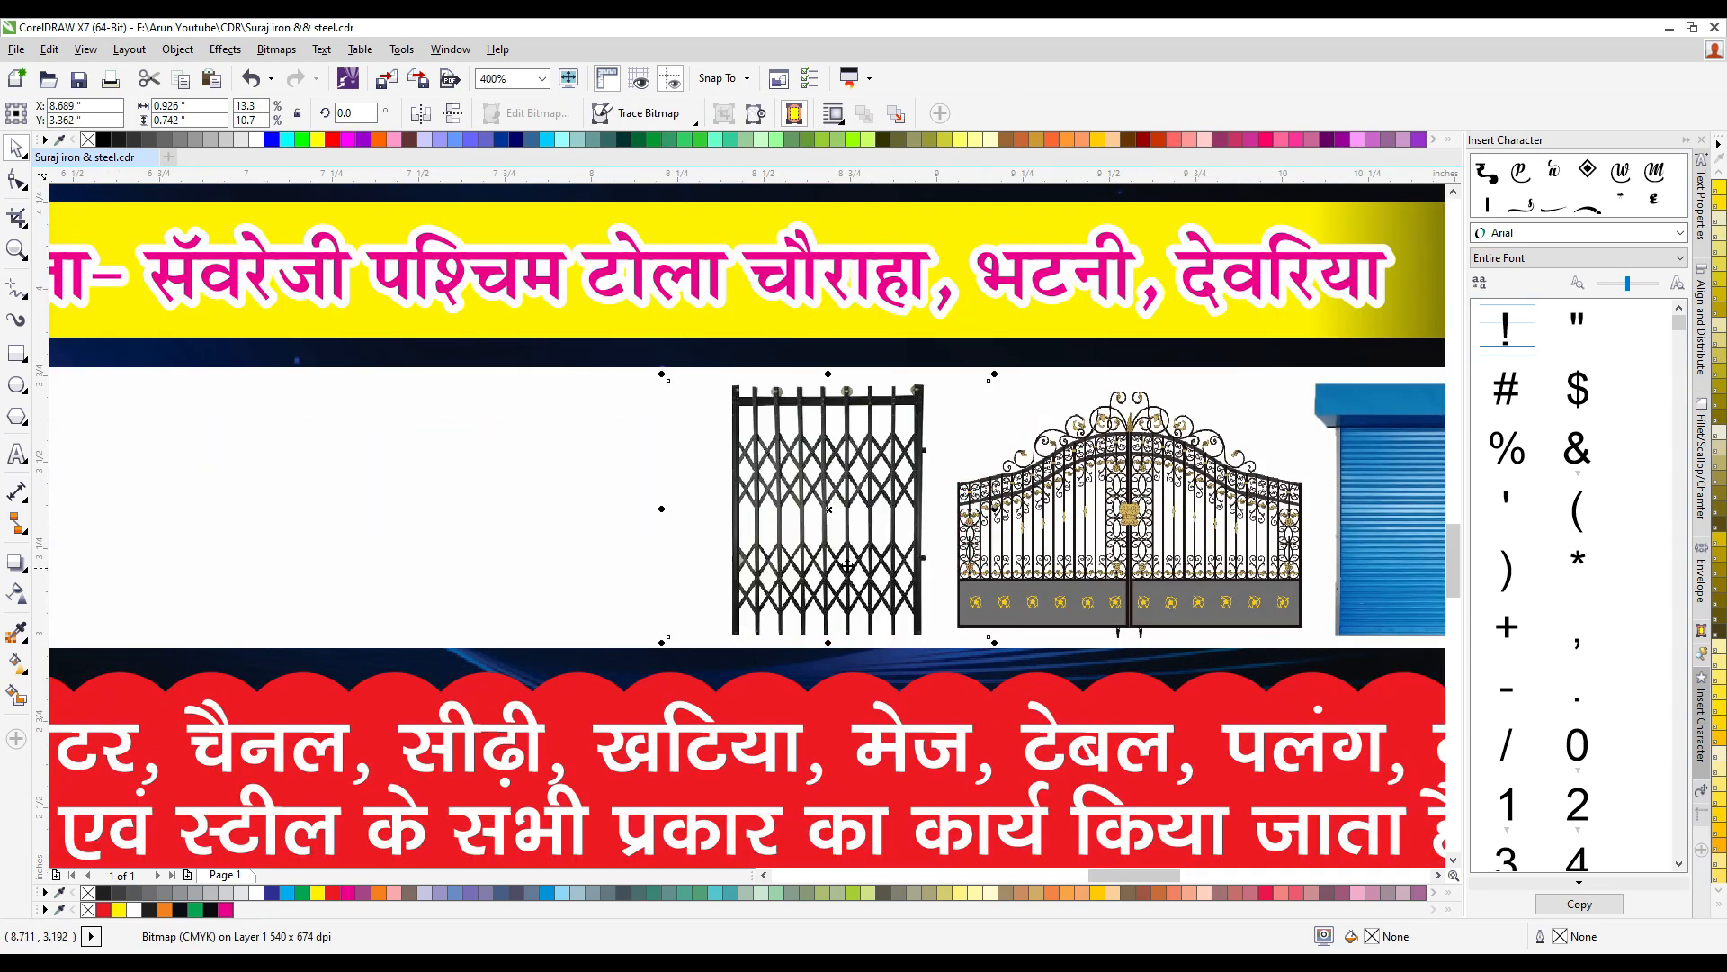
{"action": "scroll", "coordinate": [847, 565], "scroll_direction": "down", "scroll_amount": 1}
{"action": "left_click", "coordinate": [924, 565]}
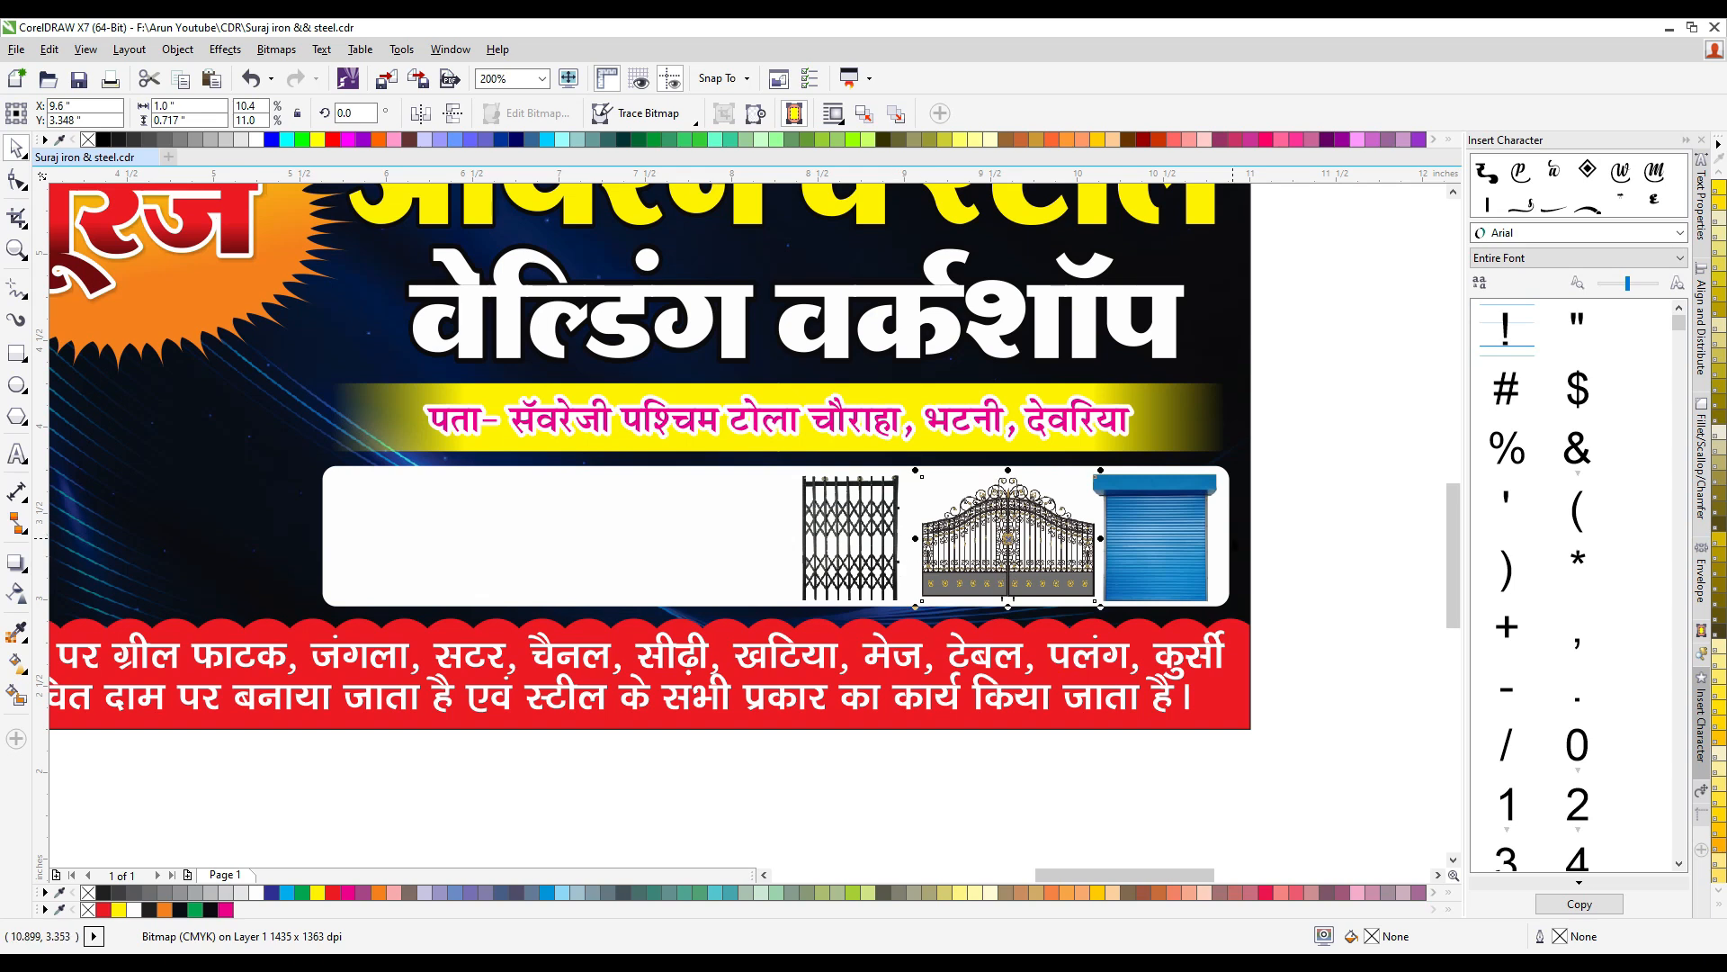
{"action": "left_click", "coordinate": [869, 546]}
- Move the railing staircase, blue door, spiral staircase and arched window pictures together into the left half of the white box
{"action": "scroll", "coordinate": [869, 545], "scroll_direction": "down", "scroll_amount": 1}
{"action": "left_click", "coordinate": [191, 601]}
{"action": "scroll", "coordinate": [261, 625], "scroll_direction": "down", "scroll_amount": 1}
{"action": "scroll", "coordinate": [162, 630], "scroll_direction": "up", "scroll_amount": 1}
{"action": "left_click_drag", "start_coordinate": [395, 698], "coordinate": [61, 539]}
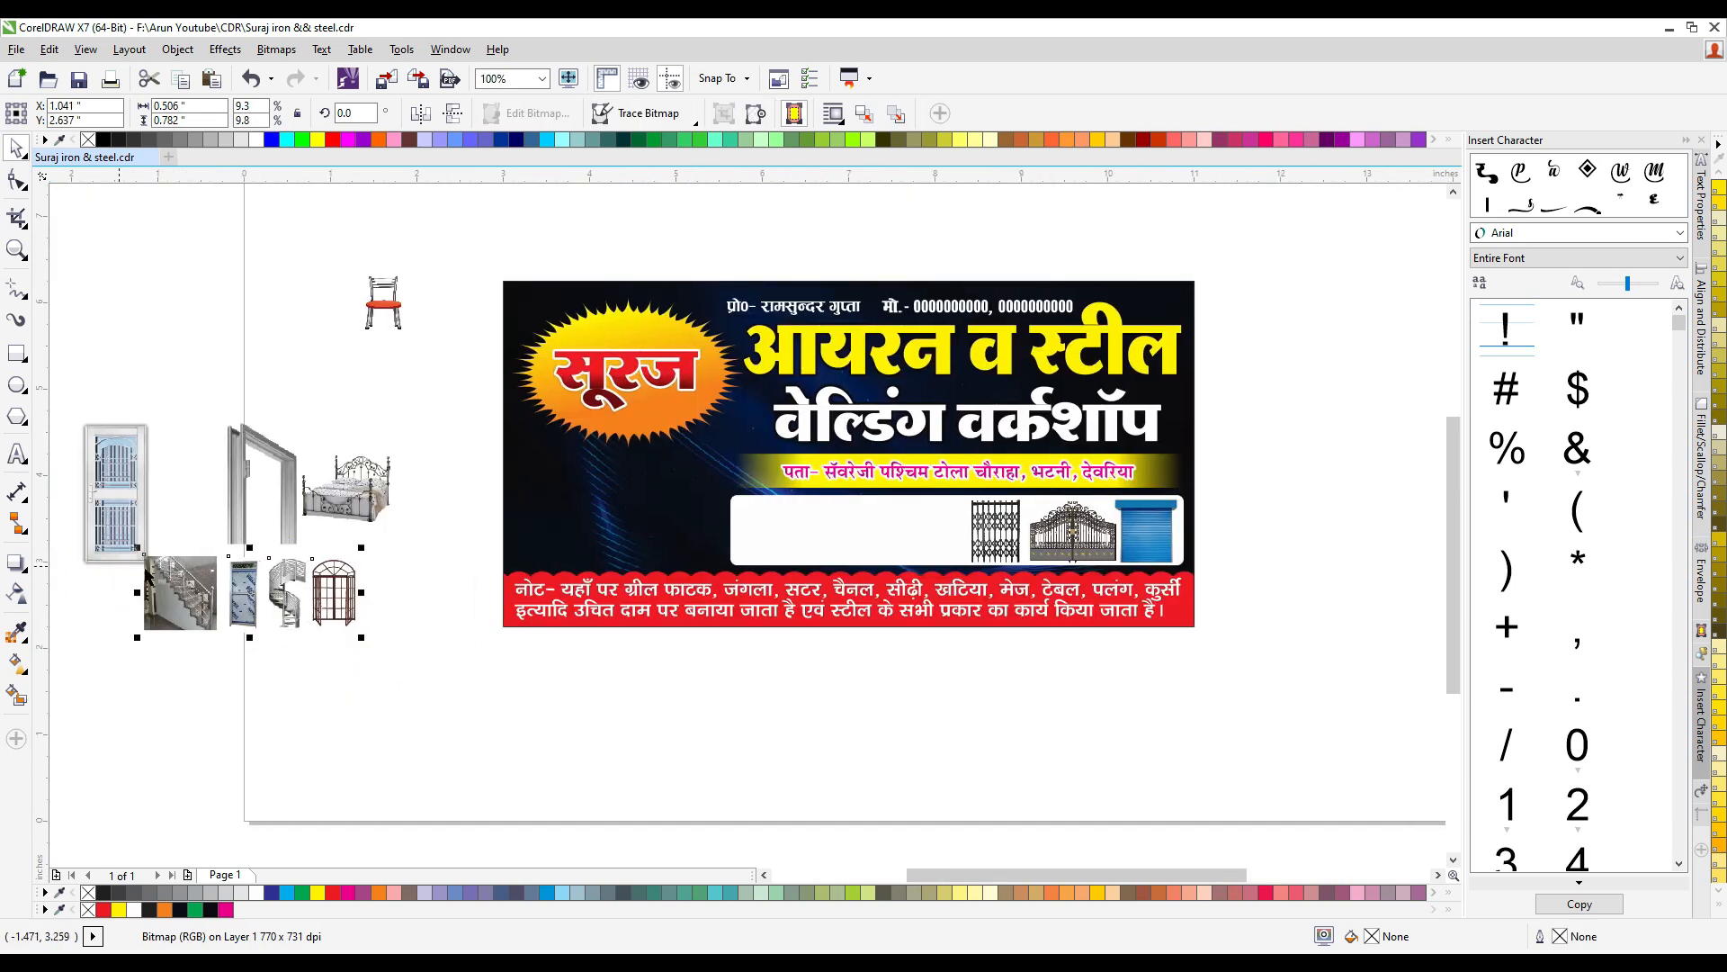
{"action": "left_click_drag", "start_coordinate": [298, 589], "coordinate": [893, 531]}
{"action": "scroll", "coordinate": [973, 531], "scroll_direction": "up", "scroll_amount": 1}
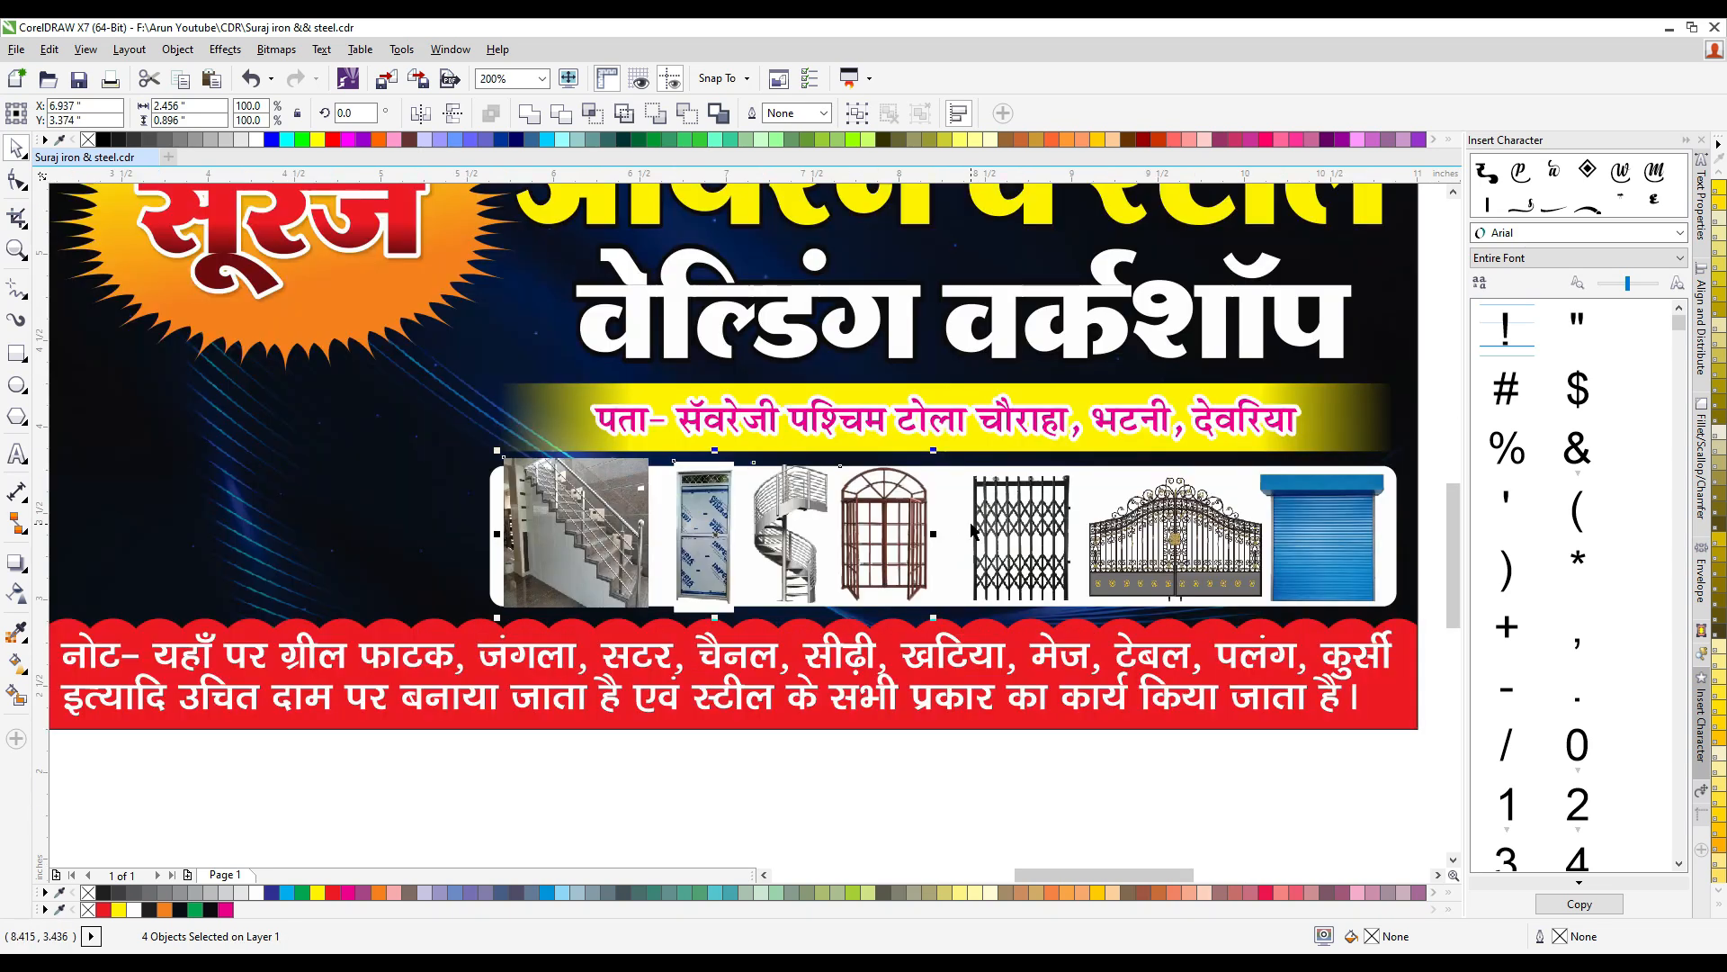
- Nudge the four pictures to the white box's left end and scale them down slightly to suit its height
{"action": "scroll", "coordinate": [724, 460], "scroll_direction": "up", "scroll_amount": 2}
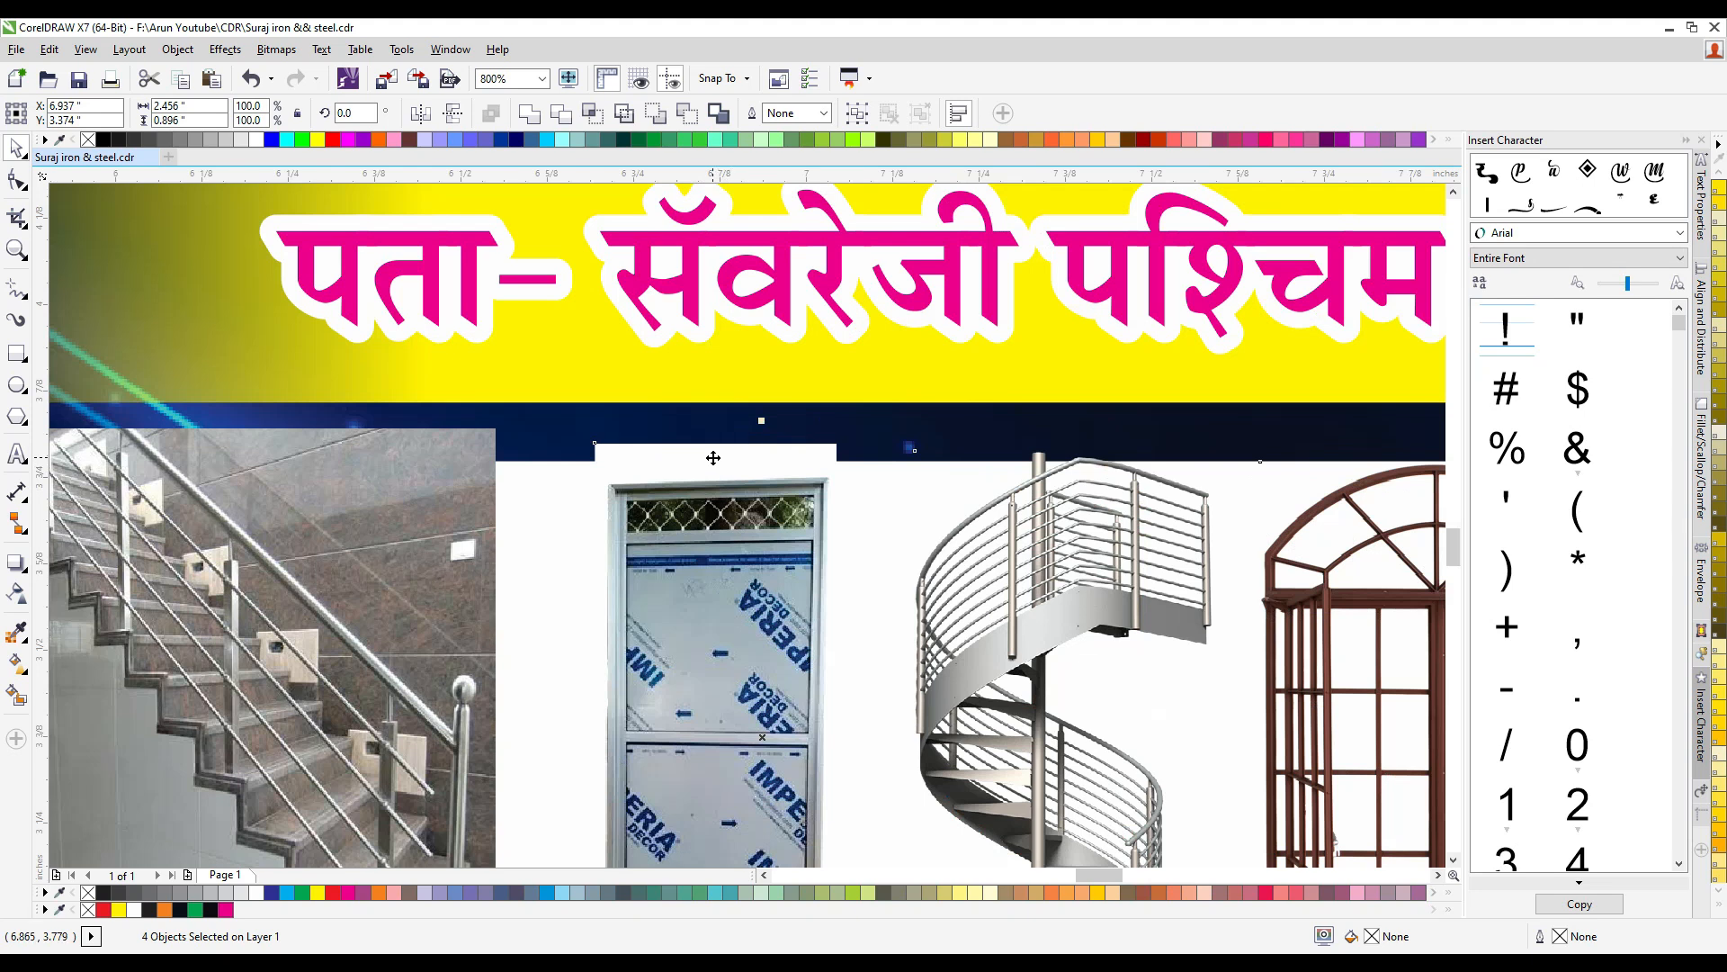
{"action": "scroll", "coordinate": [713, 458], "scroll_direction": "down", "scroll_amount": 2}
{"action": "scroll", "coordinate": [714, 458], "scroll_direction": "down", "scroll_amount": 1}
{"action": "scroll", "coordinate": [851, 518], "scroll_direction": "up", "scroll_amount": 2}
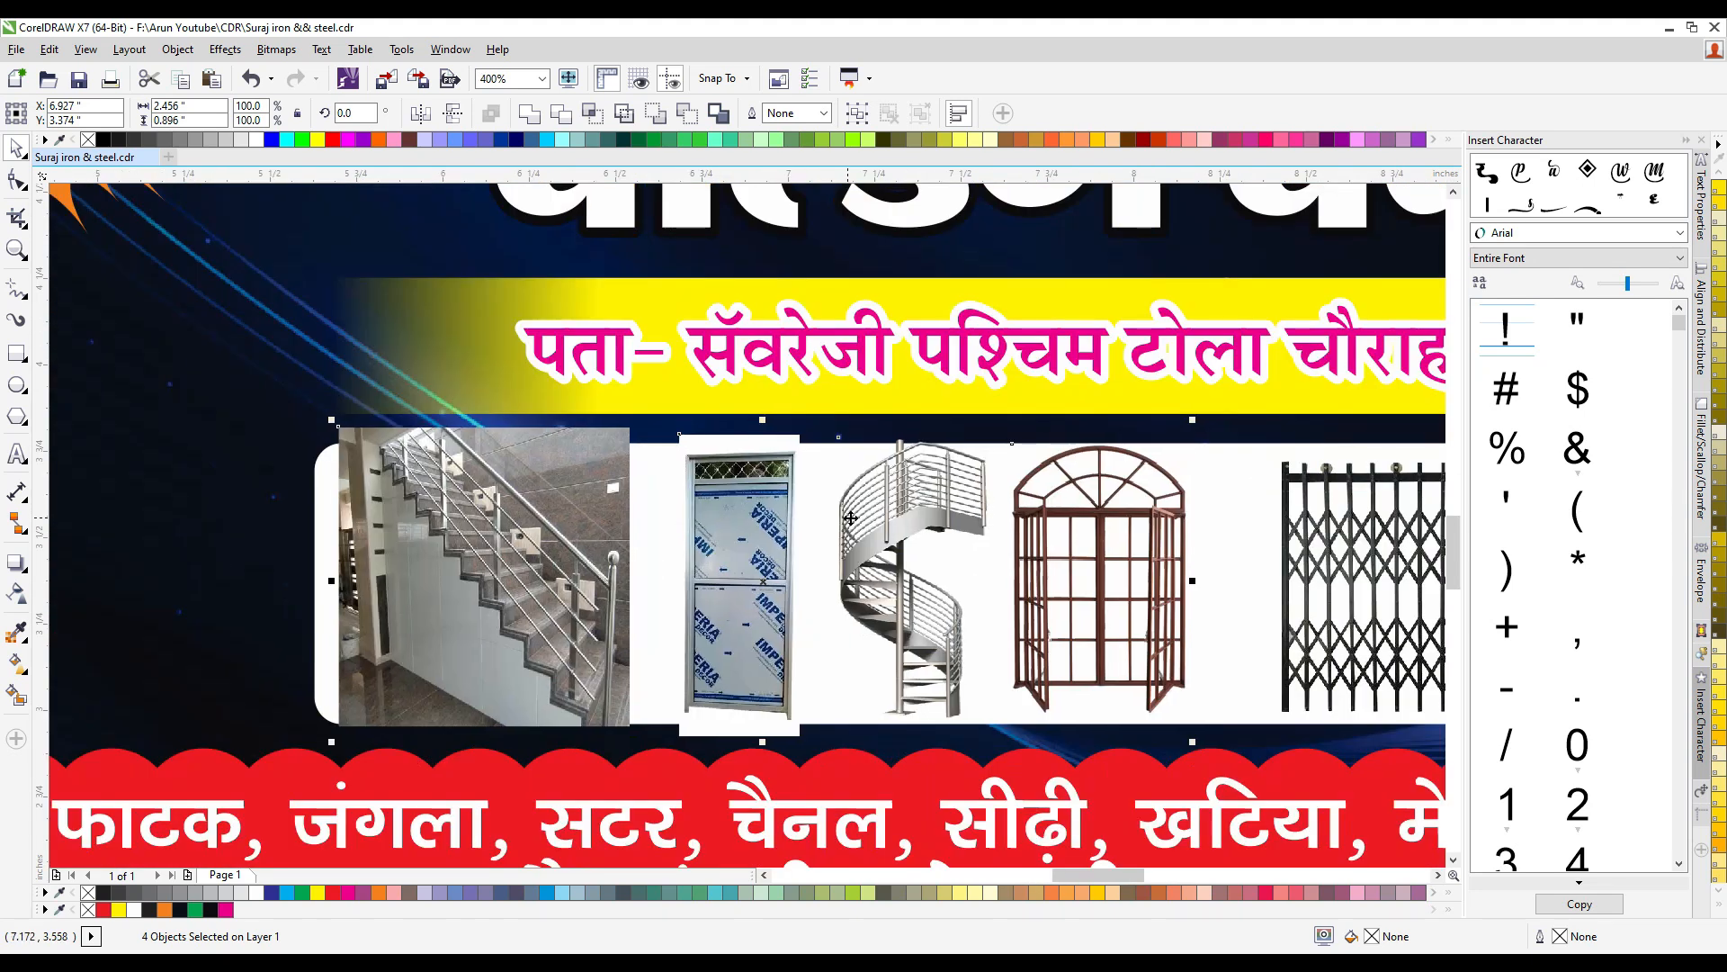
{"action": "key", "text": "Left"}
{"action": "key", "text": "Down"}
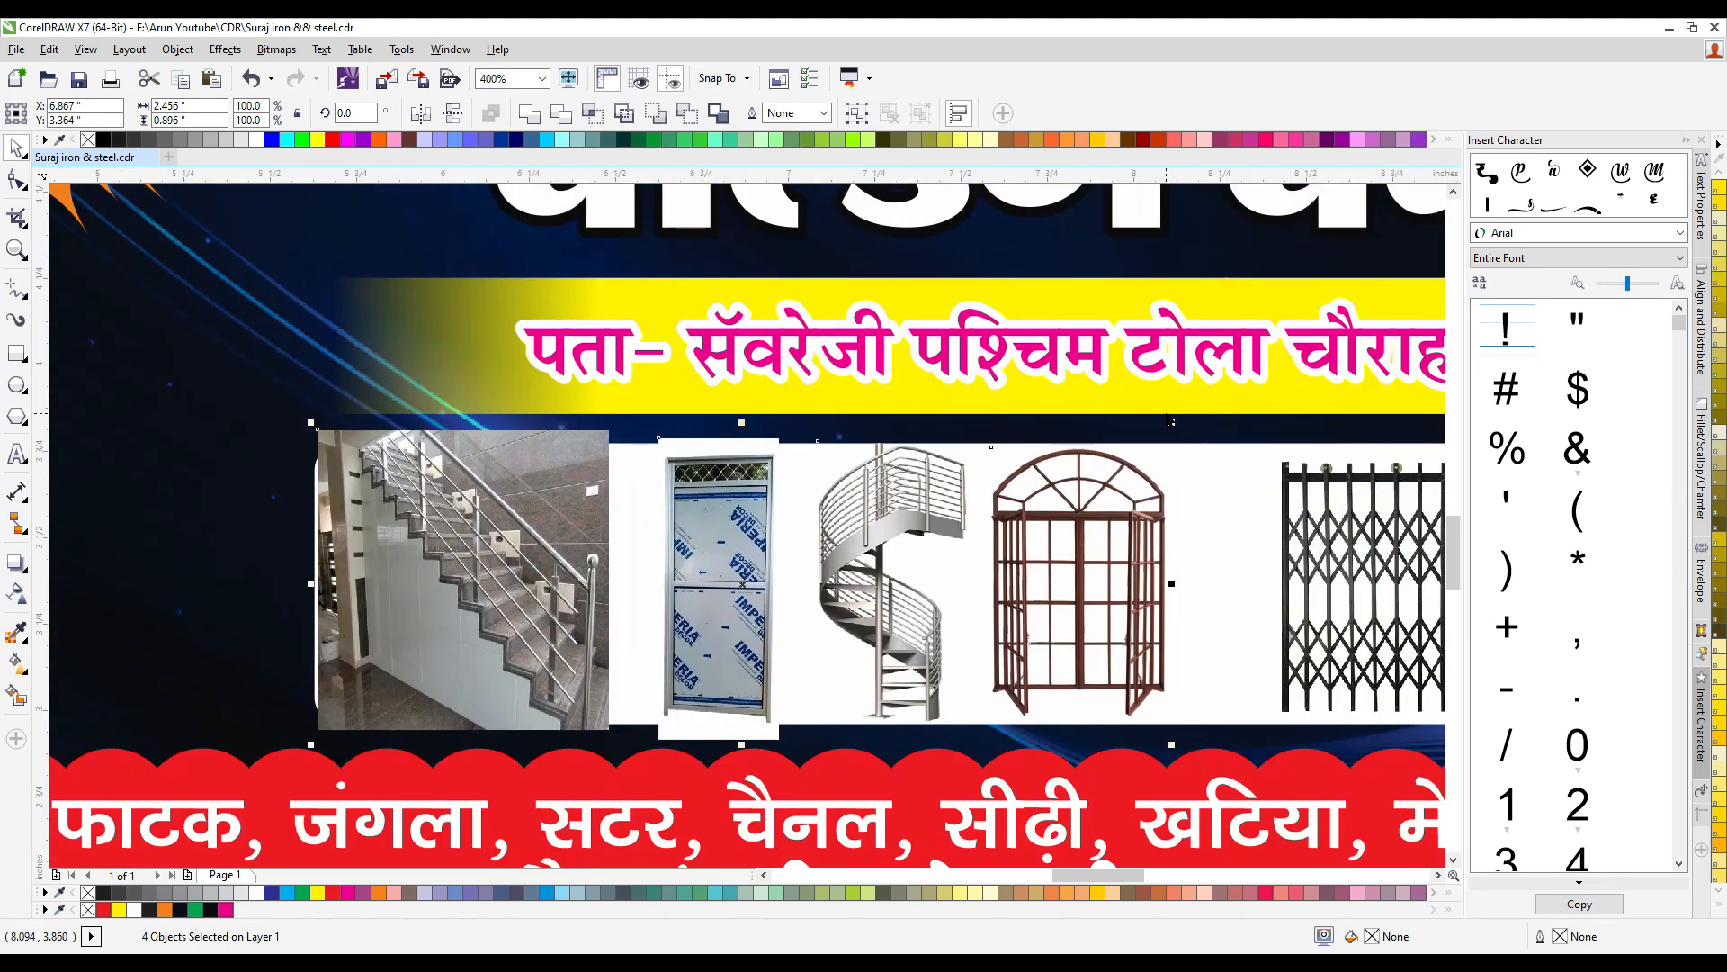
{"action": "left_click_drag", "start_coordinate": [1171, 420], "coordinate": [1134, 435]}
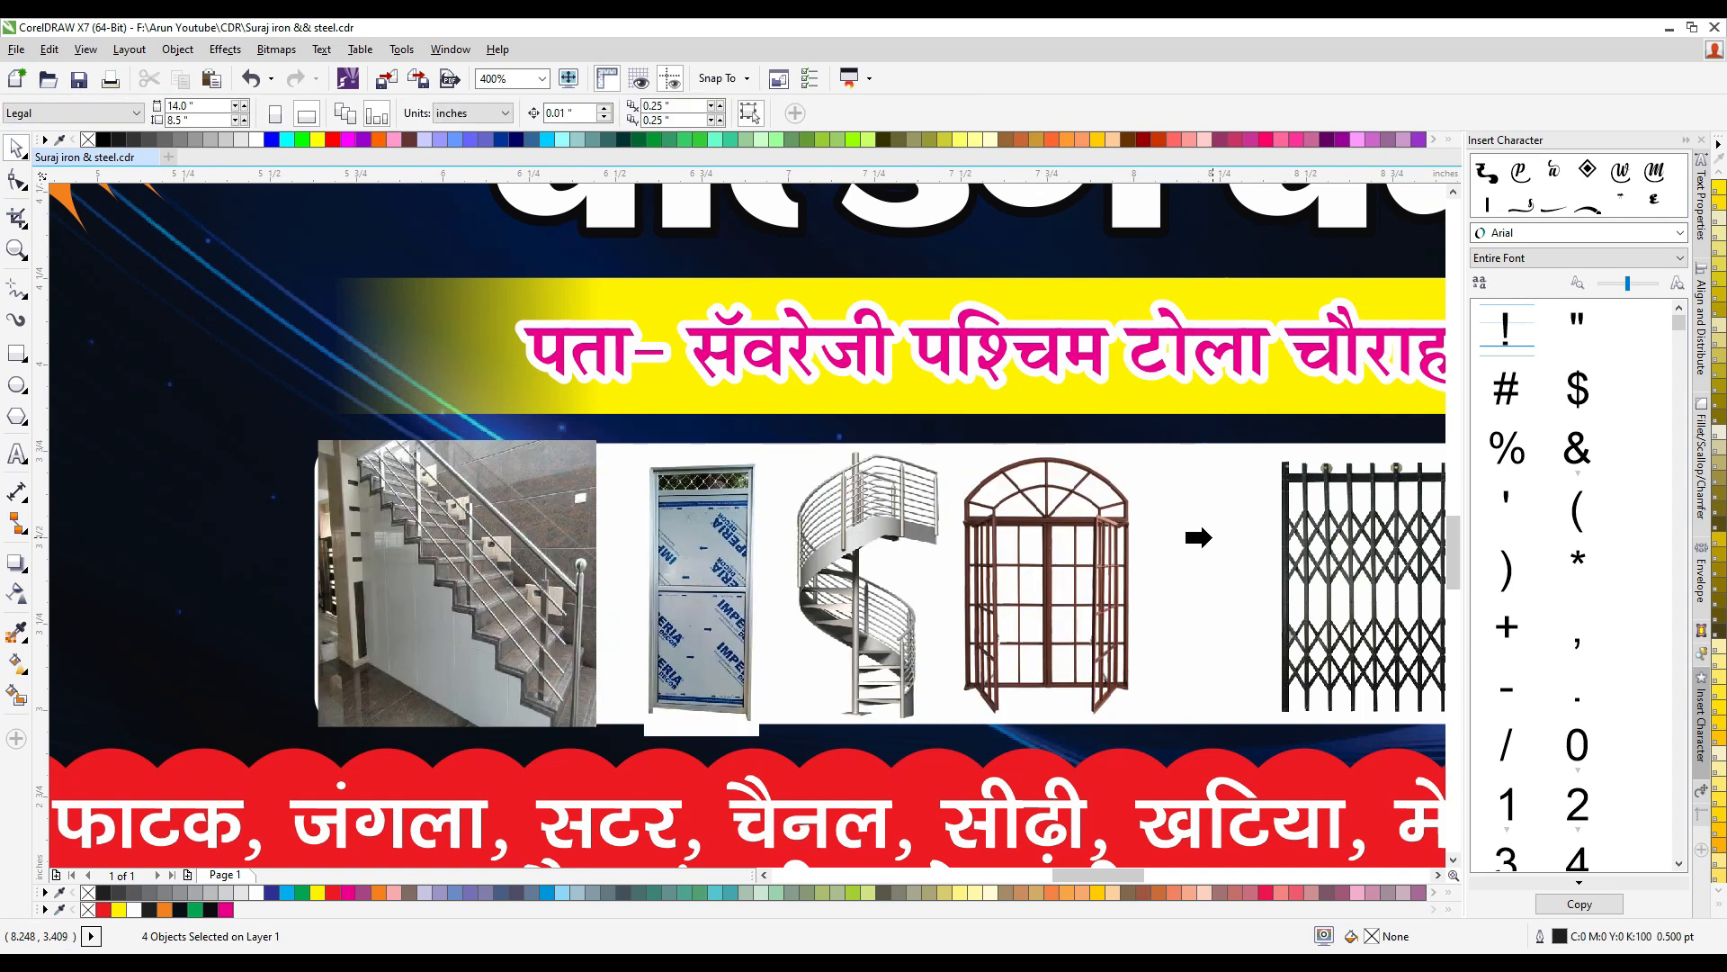
- PowerClip the product pictures inside the rounded white box
{"action": "left_click", "coordinate": [1210, 531]}
{"action": "left_click", "coordinate": [479, 571], "text": "alt"}
{"action": "key", "text": "Left"}
{"action": "scroll", "coordinate": [494, 530], "scroll_direction": "down", "scroll_amount": 2}
{"action": "scroll", "coordinate": [778, 571], "scroll_direction": "up", "scroll_amount": 1}
{"action": "left_click", "coordinate": [777, 567]}
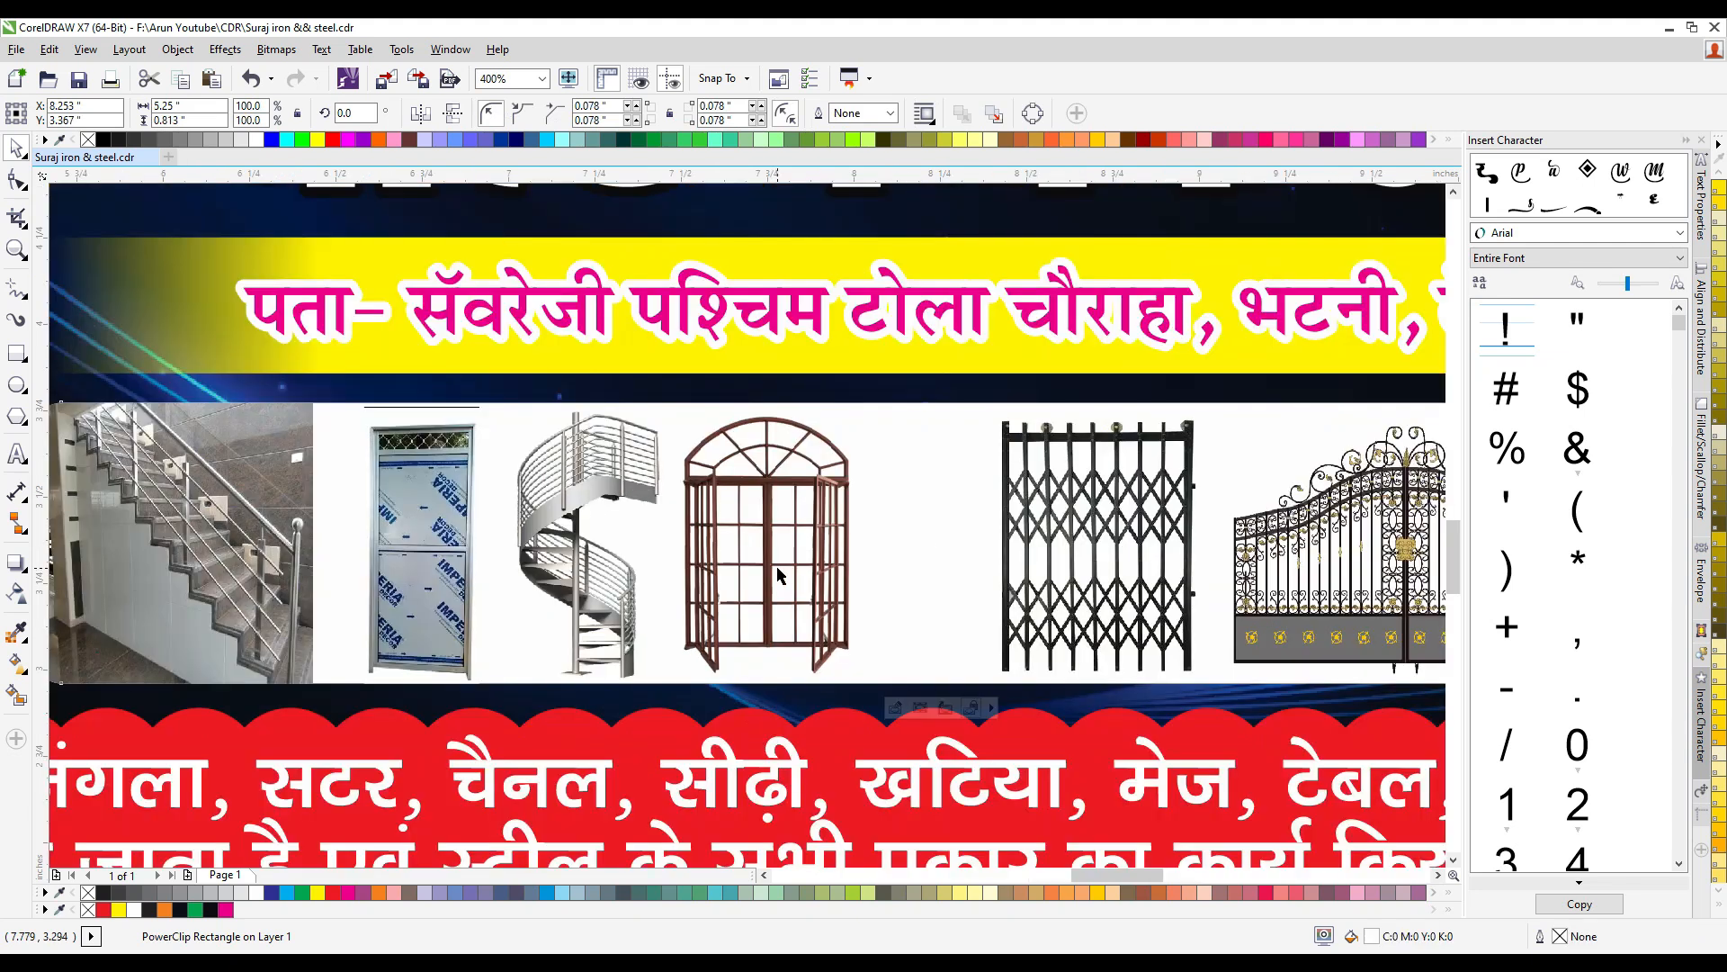
{"action": "key", "text": "Escape"}
{"action": "left_click", "coordinate": [606, 547]}
- Edit the white box's PowerClip contents, shifting the channel gate and ornamental gate left and the arched window slightly right
{"action": "scroll", "coordinate": [605, 547], "scroll_direction": "down", "scroll_amount": 1}
{"action": "left_click", "coordinate": [645, 541]}
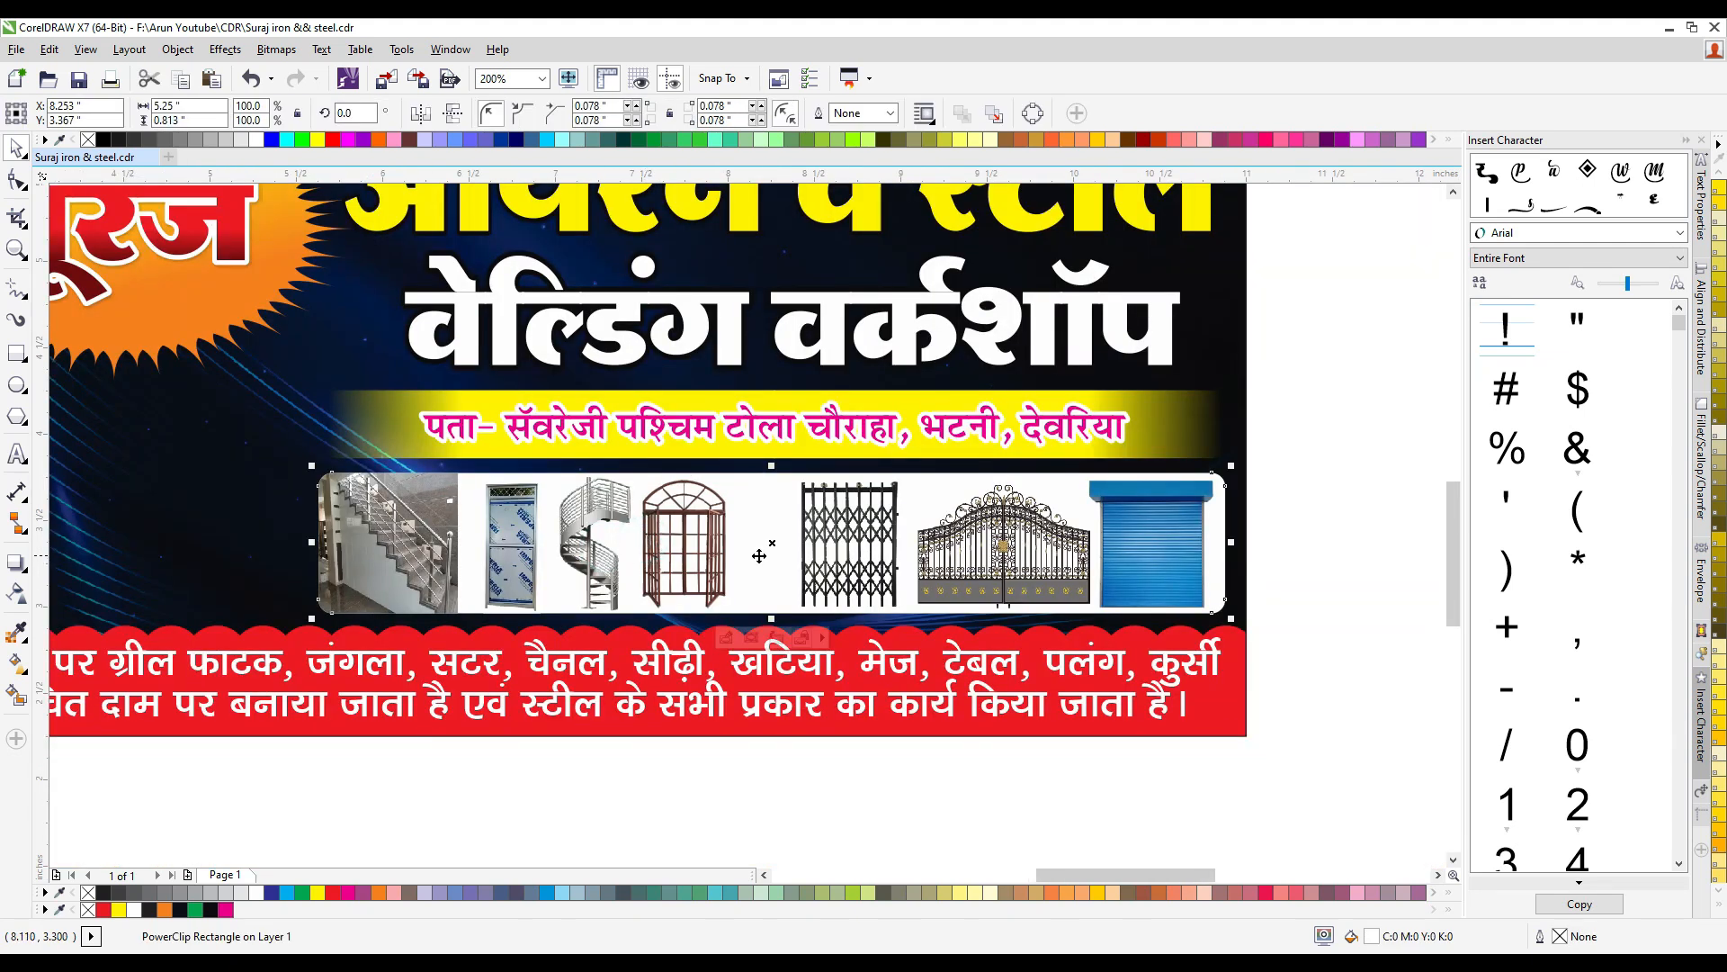
{"action": "left_click", "coordinate": [704, 550], "text": "ctrl"}
{"action": "left_click", "coordinate": [706, 552]}
{"action": "scroll", "coordinate": [708, 551], "scroll_direction": "up", "scroll_amount": 1}
{"action": "left_click_drag", "start_coordinate": [747, 669], "coordinate": [750, 668]}
{"action": "left_click_drag", "start_coordinate": [714, 549], "coordinate": [725, 550]}
{"action": "left_click", "coordinate": [460, 518]}
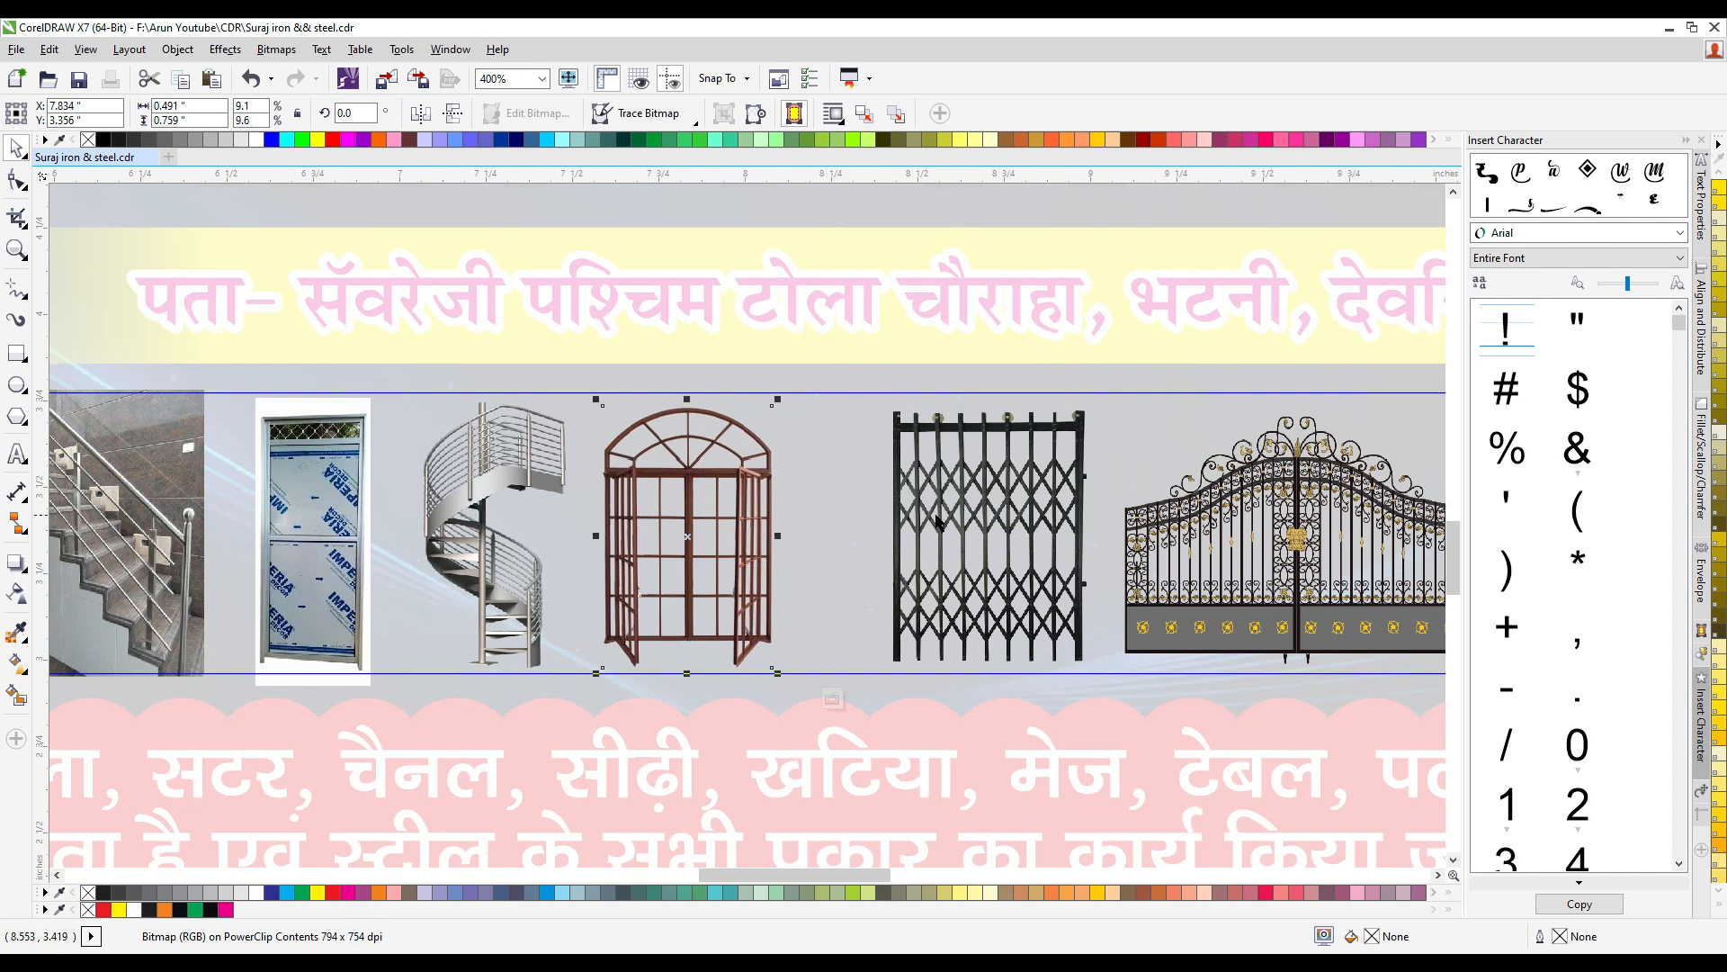
{"action": "left_click_drag", "start_coordinate": [936, 521], "coordinate": [897, 520]}
{"action": "mouse_move", "coordinate": [1176, 554]}
{"action": "left_mouse_down"}
{"action": "mouse_move", "coordinate": [1125, 549]}
{"action": "mouse_move", "coordinate": [1150, 561]}
{"action": "left_mouse_up"}
{"action": "scroll", "coordinate": [1098, 552], "scroll_direction": "down", "scroll_amount": 1}
{"action": "left_click_drag", "start_coordinate": [933, 556], "coordinate": [930, 556]}
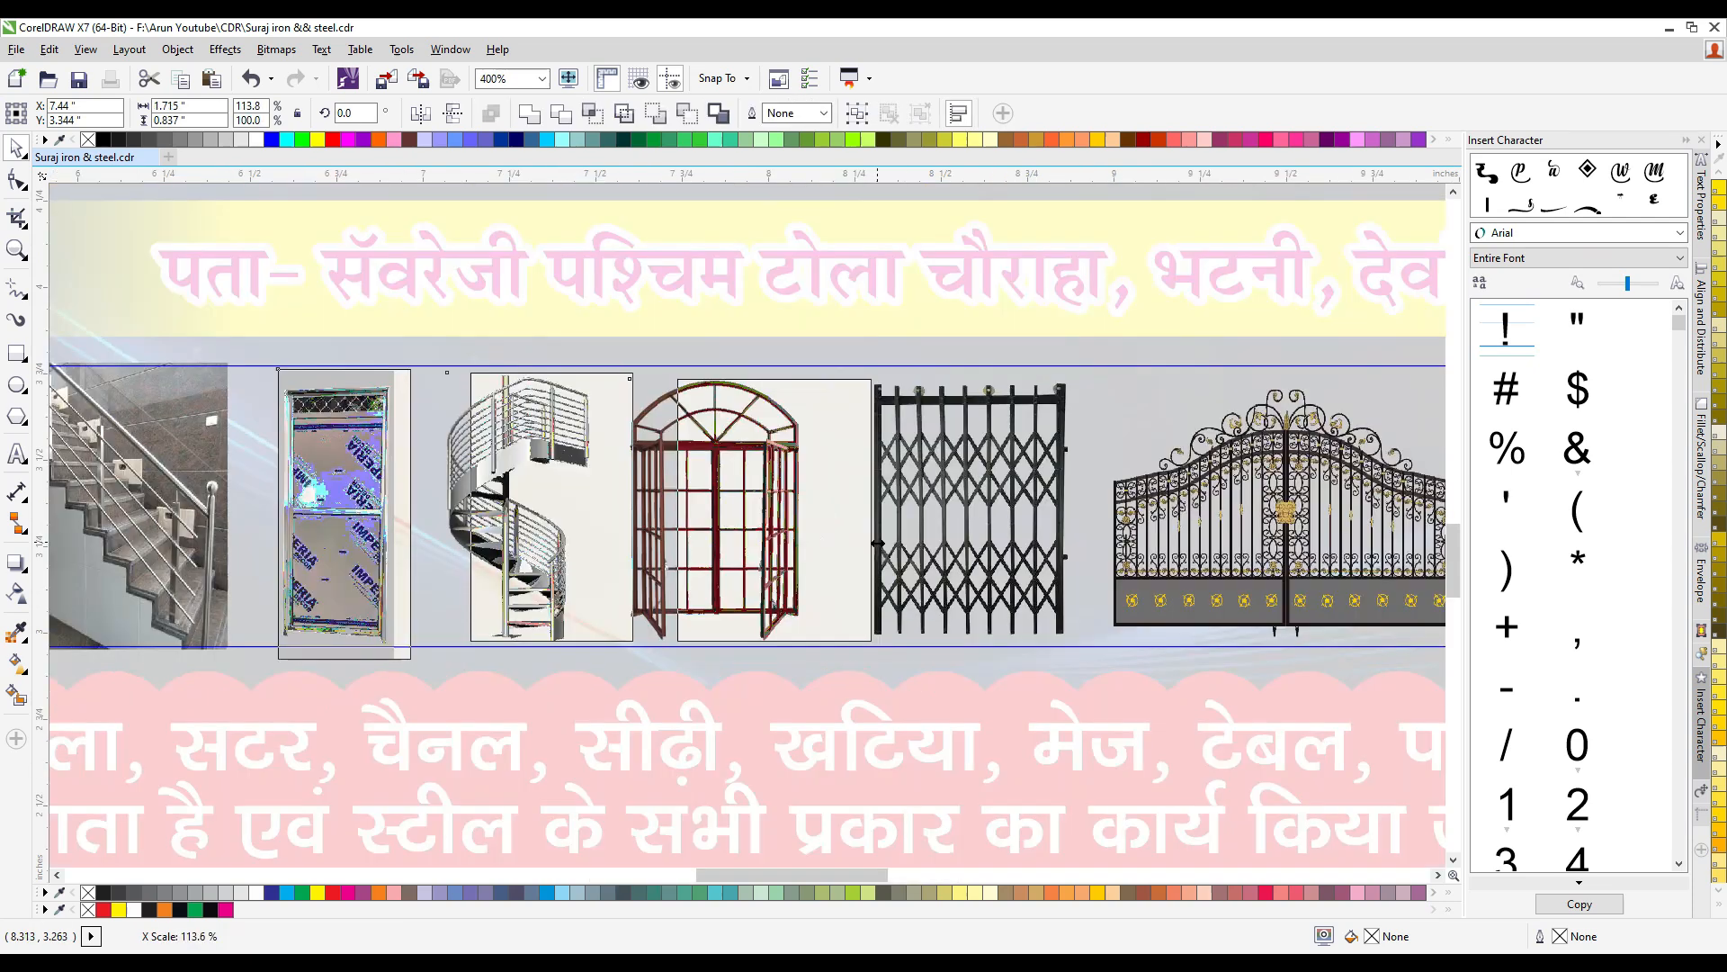
- Even out the spacing of the blue door, spiral staircase and arched window, and finish editing the PowerClip
{"action": "left_click_drag", "start_coordinate": [801, 514], "coordinate": [877, 513]}
{"action": "key", "text": "Left"}
{"action": "key", "text": "Left"}
{"action": "key", "text": "Left"}
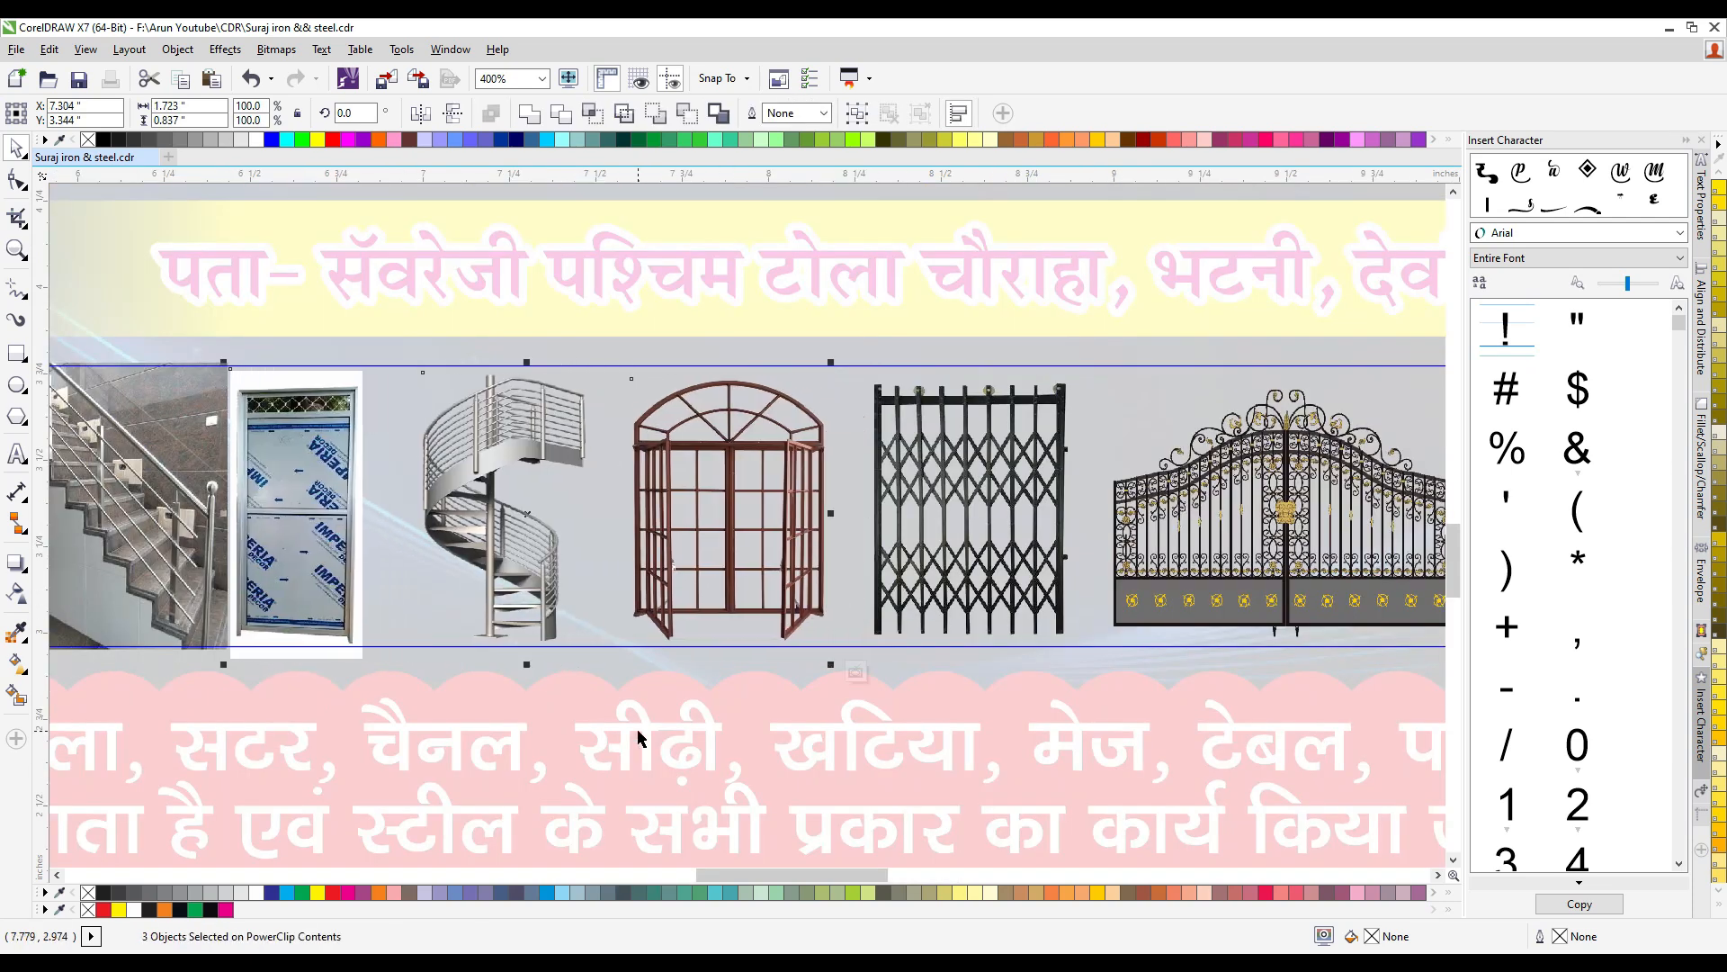
{"action": "key", "text": "Left"}
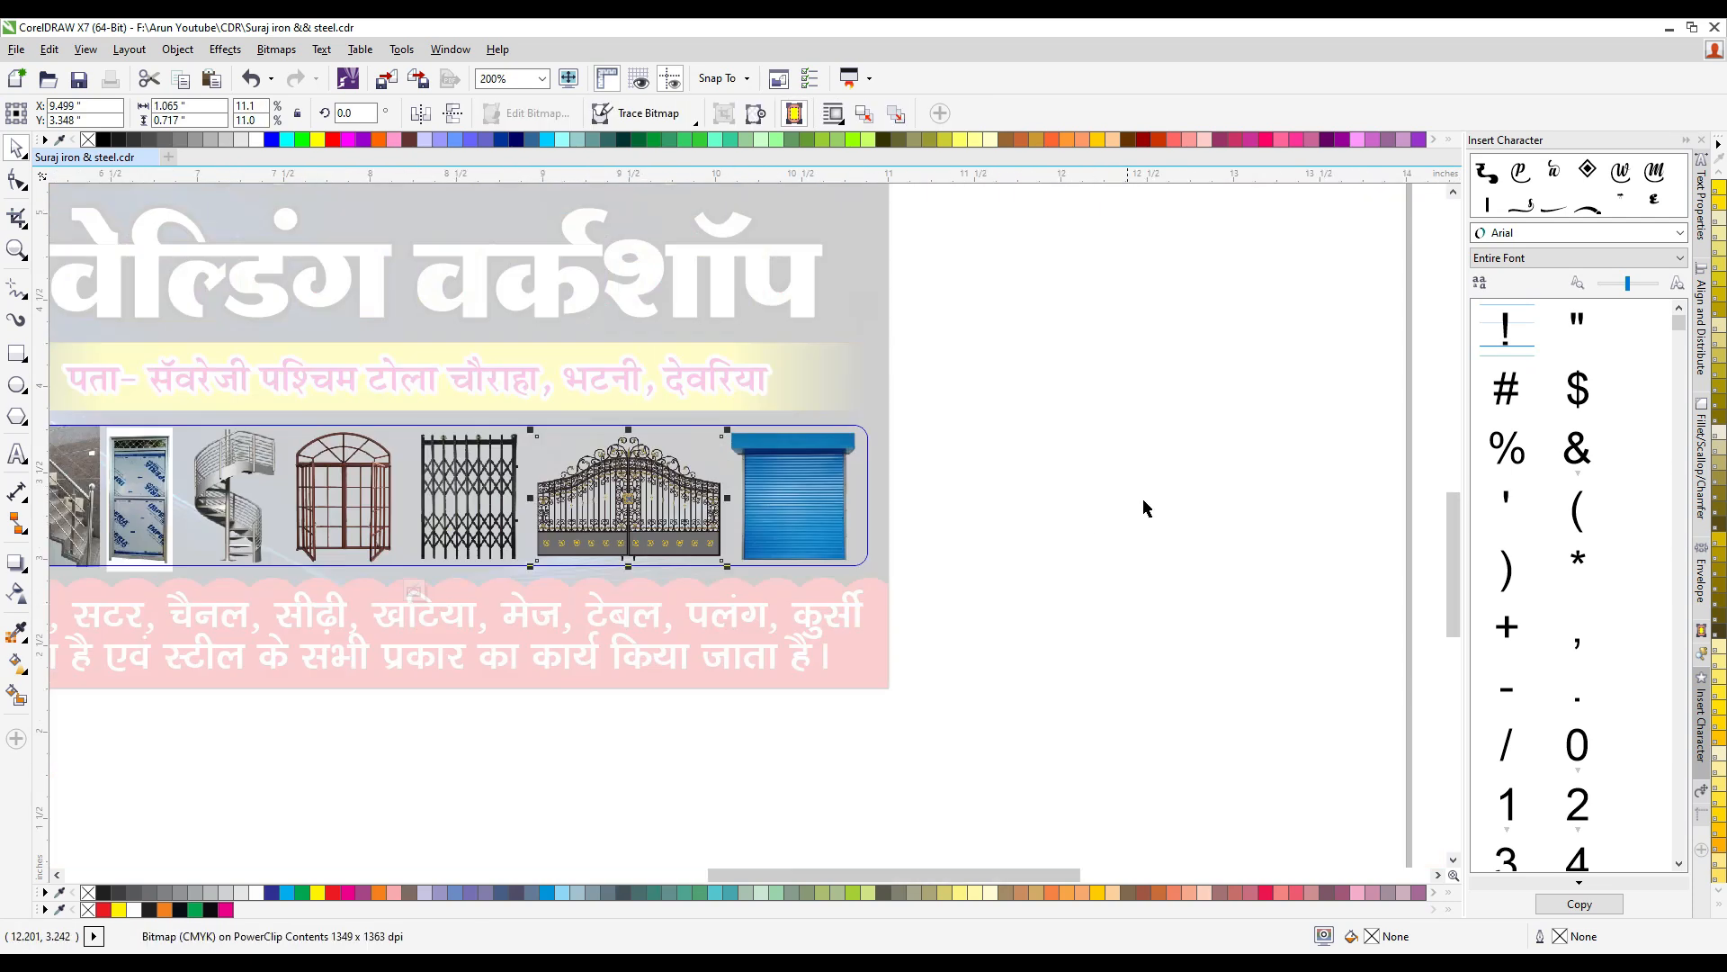
{"action": "left_click", "coordinate": [1146, 505], "text": "ctrl"}
{"action": "left_click", "coordinate": [1148, 505]}
{"action": "scroll", "coordinate": [1035, 509], "scroll_direction": "down", "scroll_amount": 1}
{"action": "scroll", "coordinate": [688, 511], "scroll_direction": "up", "scroll_amount": 1}
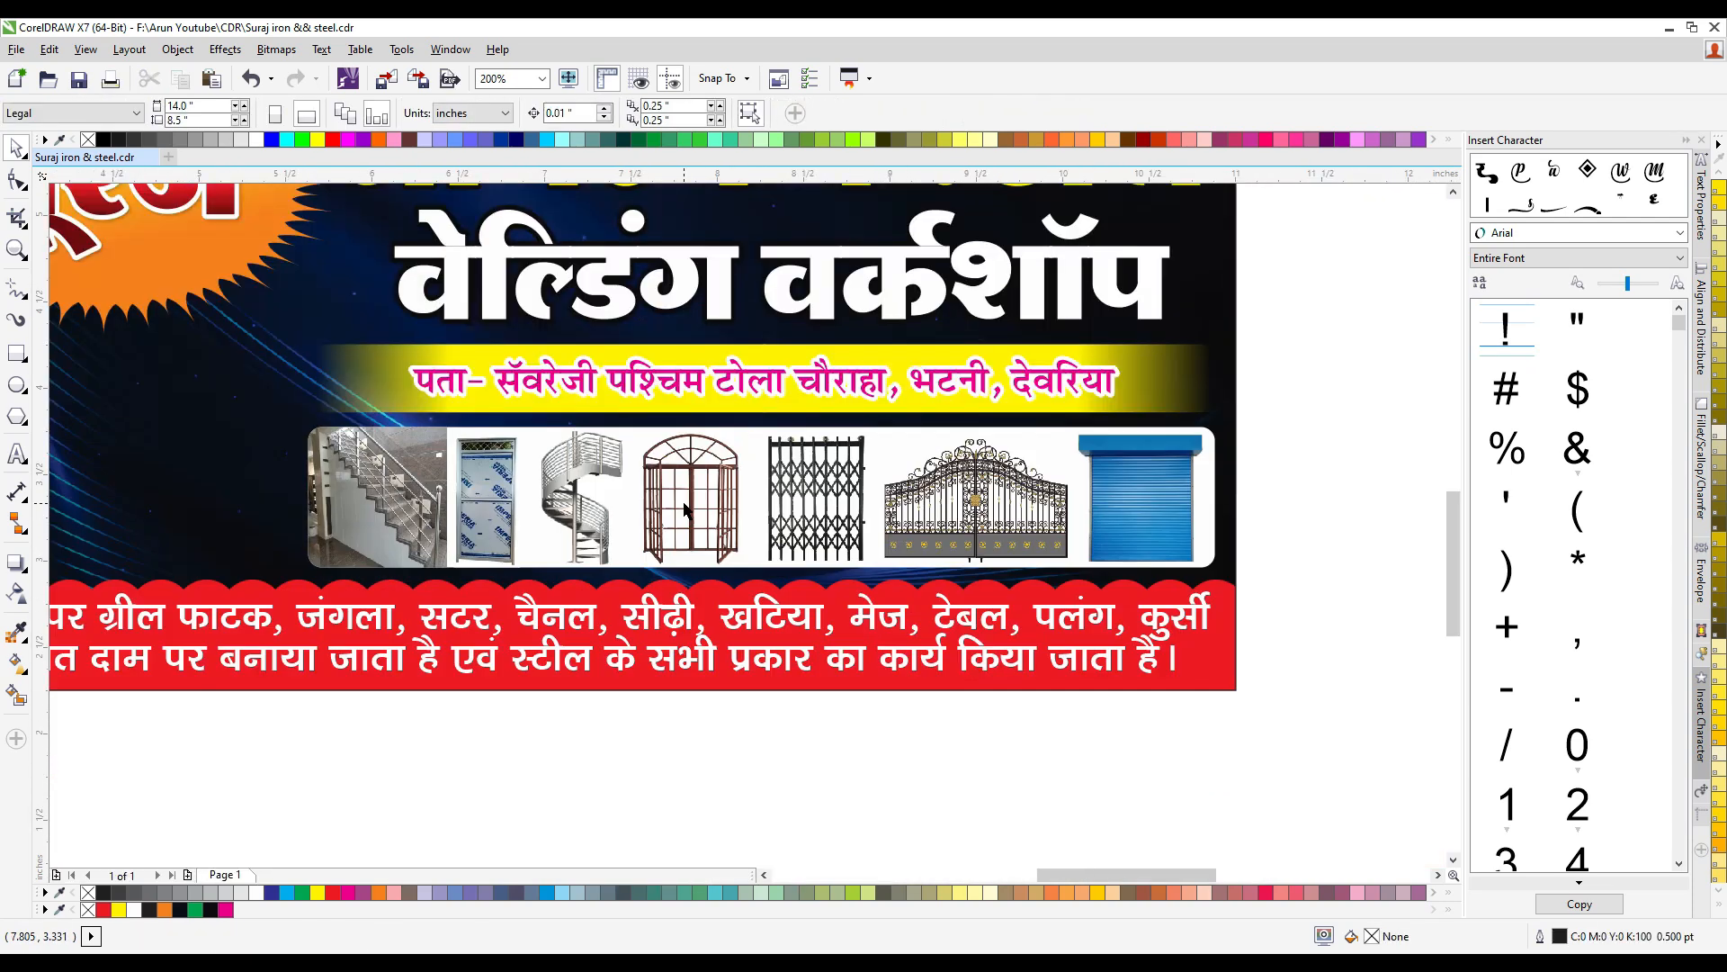
- Move the white grille door picture onto the banner's lower-left area below the sun logo
{"action": "left_click", "coordinate": [684, 508]}
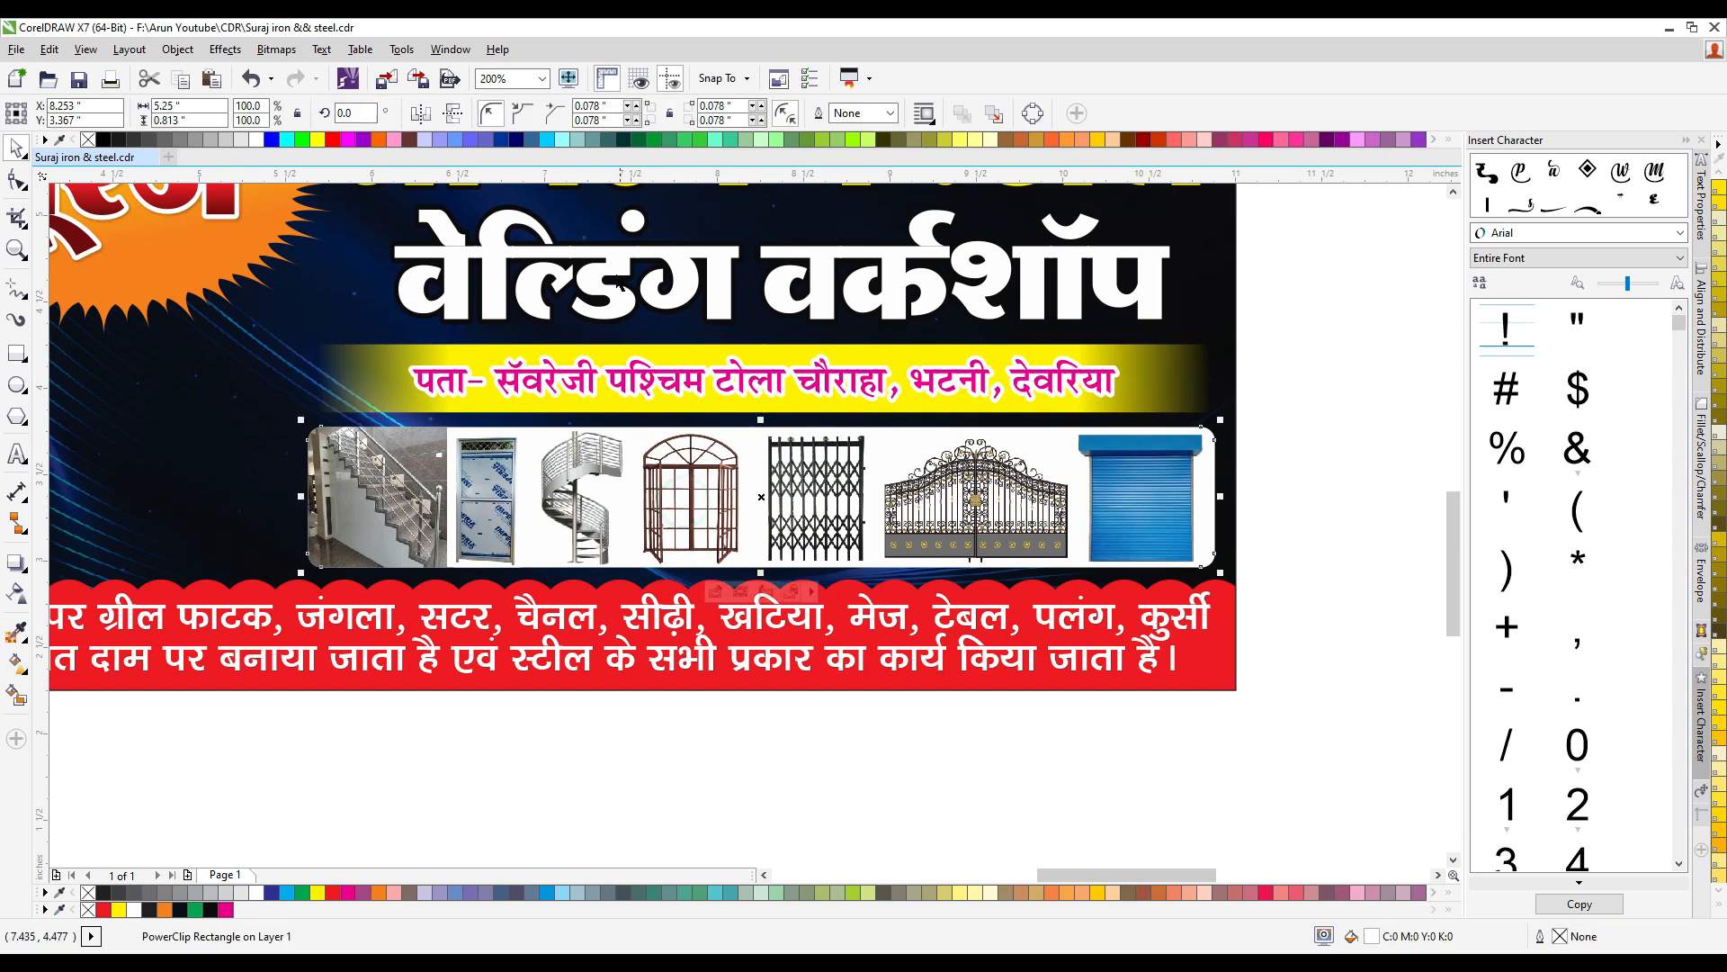
{"action": "scroll", "coordinate": [683, 469], "scroll_direction": "down", "scroll_amount": 1}
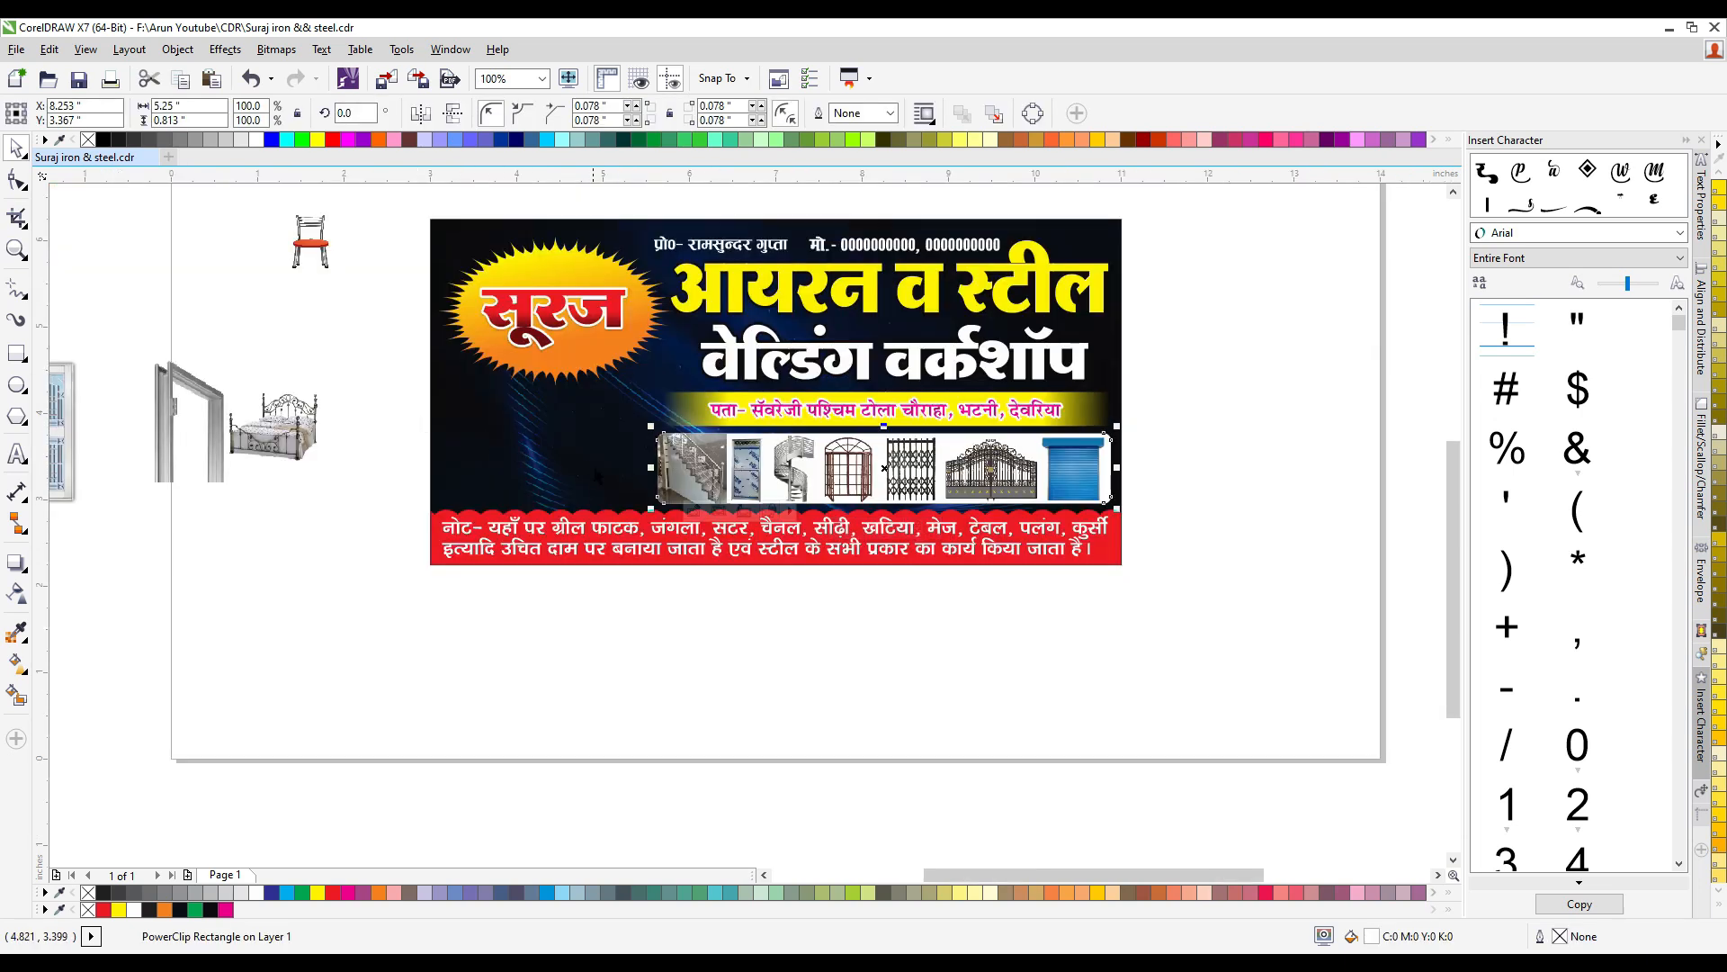
{"action": "scroll", "coordinate": [419, 425], "scroll_direction": "down", "scroll_amount": 1}
{"action": "scroll", "coordinate": [441, 465], "scroll_direction": "up", "scroll_amount": 1}
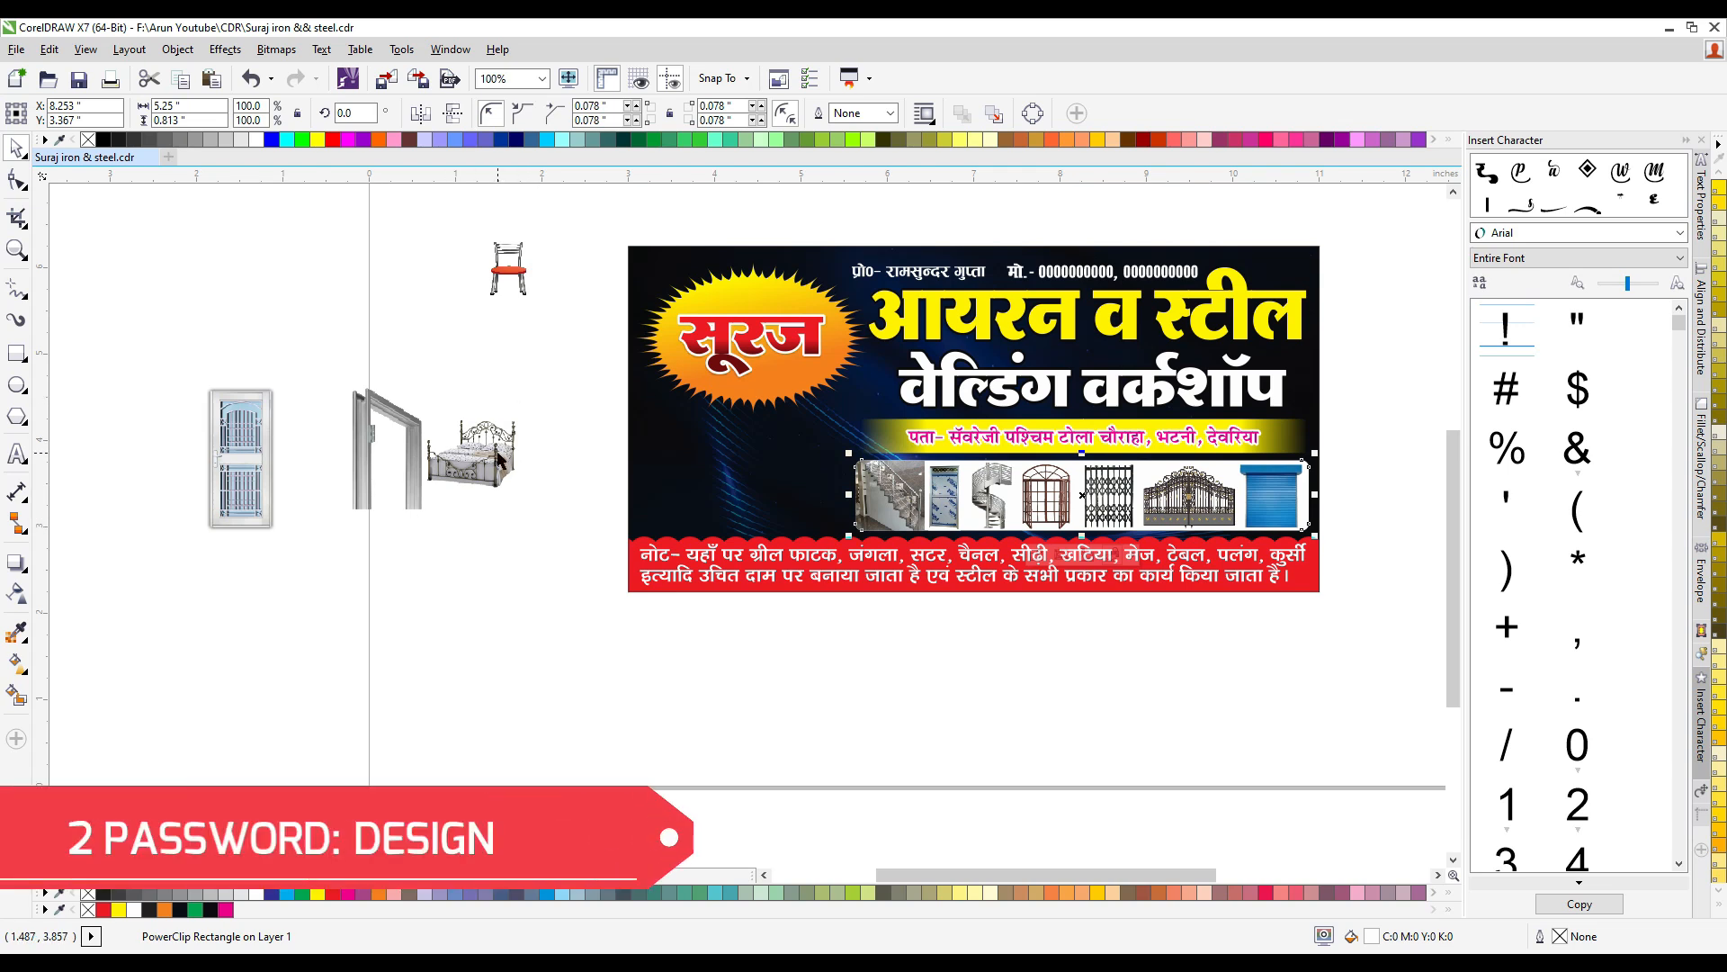
{"action": "left_click", "coordinate": [259, 465]}
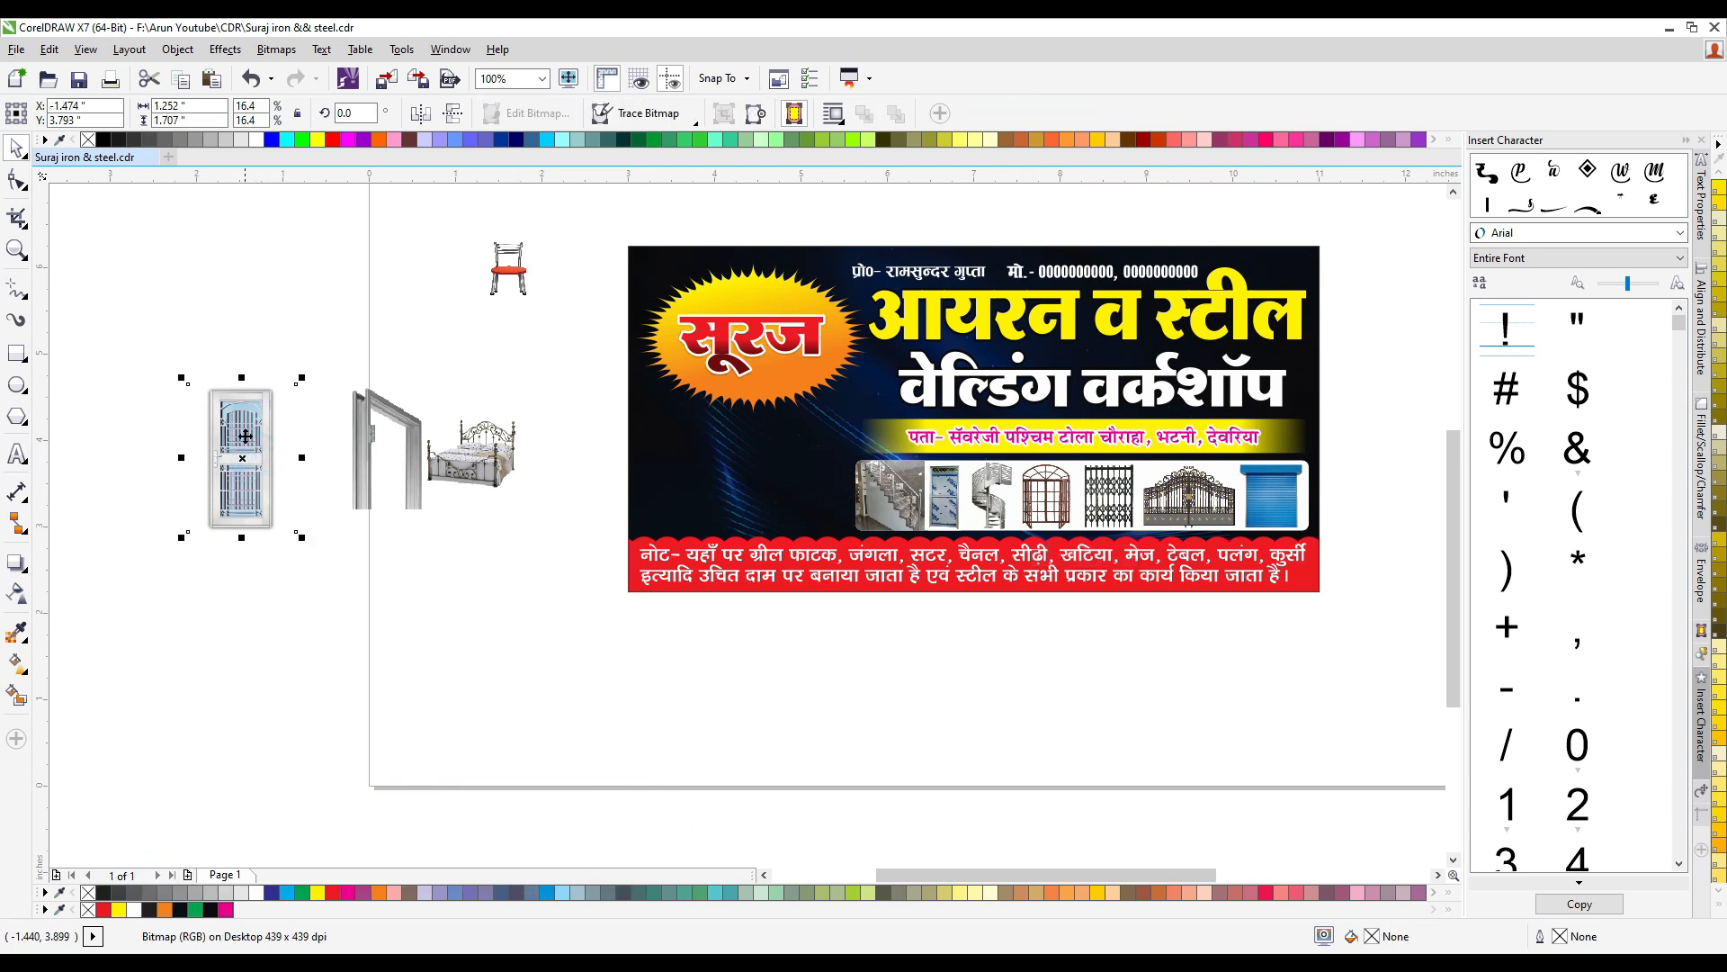
{"action": "left_click_drag", "start_coordinate": [261, 429], "coordinate": [563, 503]}
{"action": "scroll", "coordinate": [609, 472], "scroll_direction": "up", "scroll_amount": 1}
{"action": "left_click_drag", "start_coordinate": [573, 444], "coordinate": [557, 478]}
{"action": "left_click_drag", "start_coordinate": [465, 585], "coordinate": [692, 412]}
- Scale the grille door to about 1.17 × 1.59 inches and position it just above the red note strip
{"action": "scroll", "coordinate": [742, 466], "scroll_direction": "up", "scroll_amount": 1}
{"action": "left_click_drag", "start_coordinate": [826, 677], "coordinate": [858, 726]}
{"action": "scroll", "coordinate": [711, 564], "scroll_direction": "down", "scroll_amount": 1}
{"action": "left_click", "coordinate": [838, 538]}
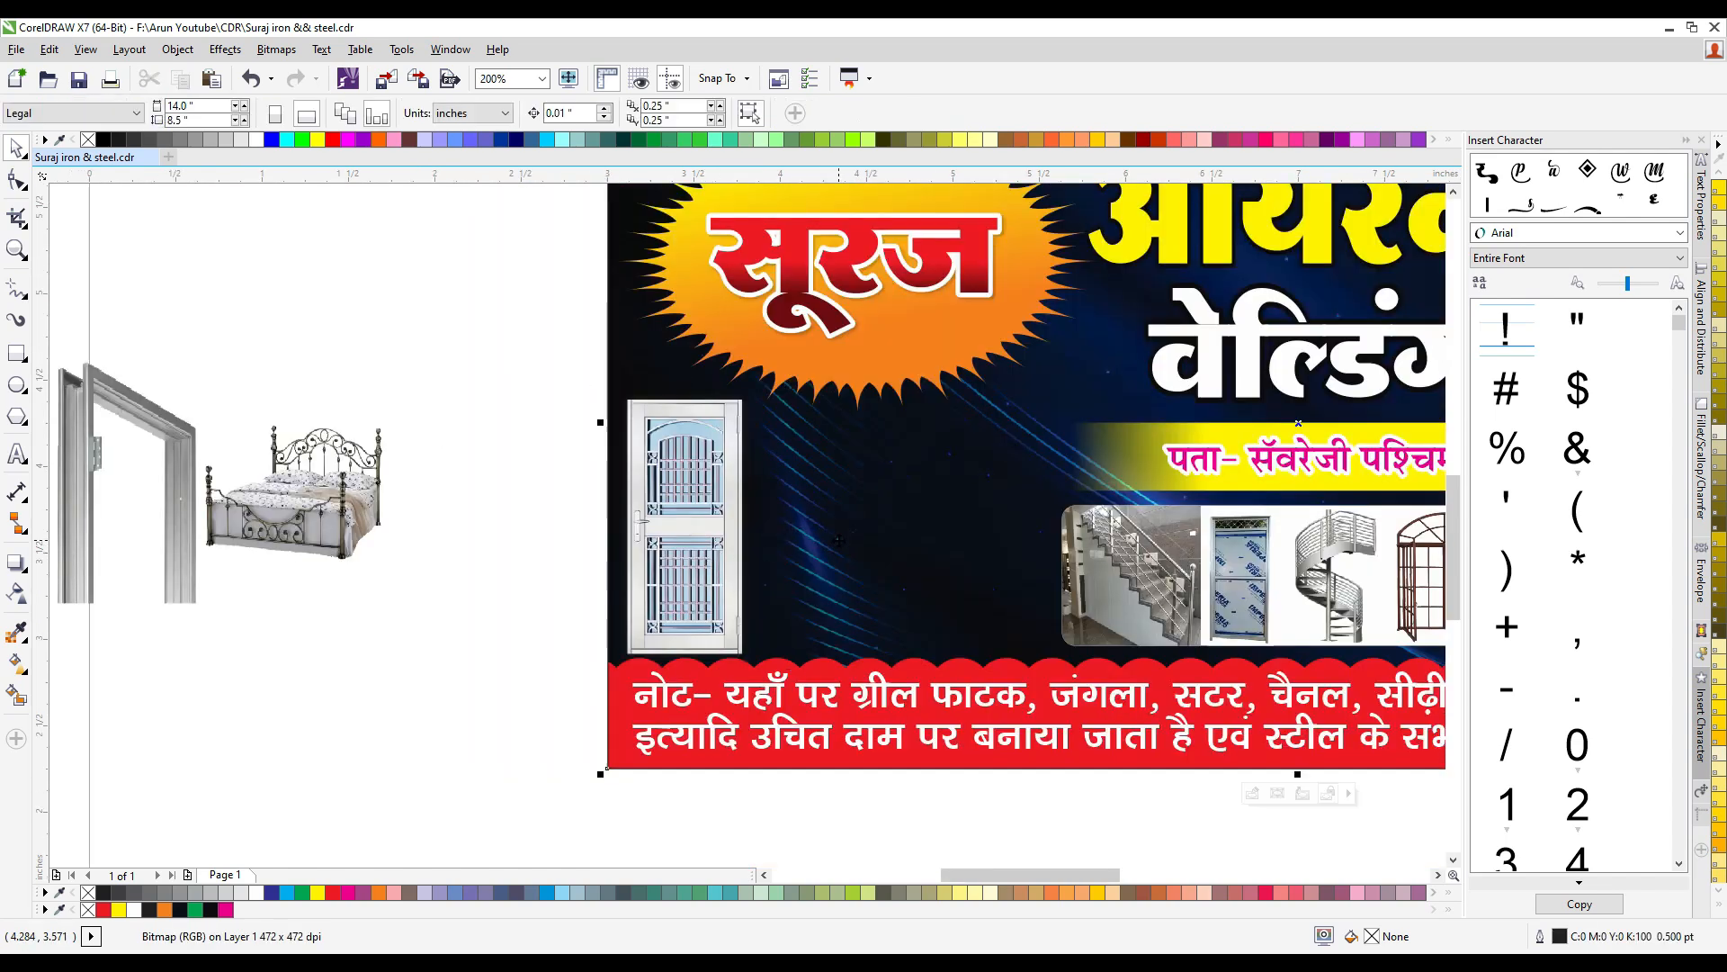
{"action": "left_click", "coordinate": [687, 521], "text": "alt"}
{"action": "left_click_drag", "start_coordinate": [712, 514], "coordinate": [713, 511]}
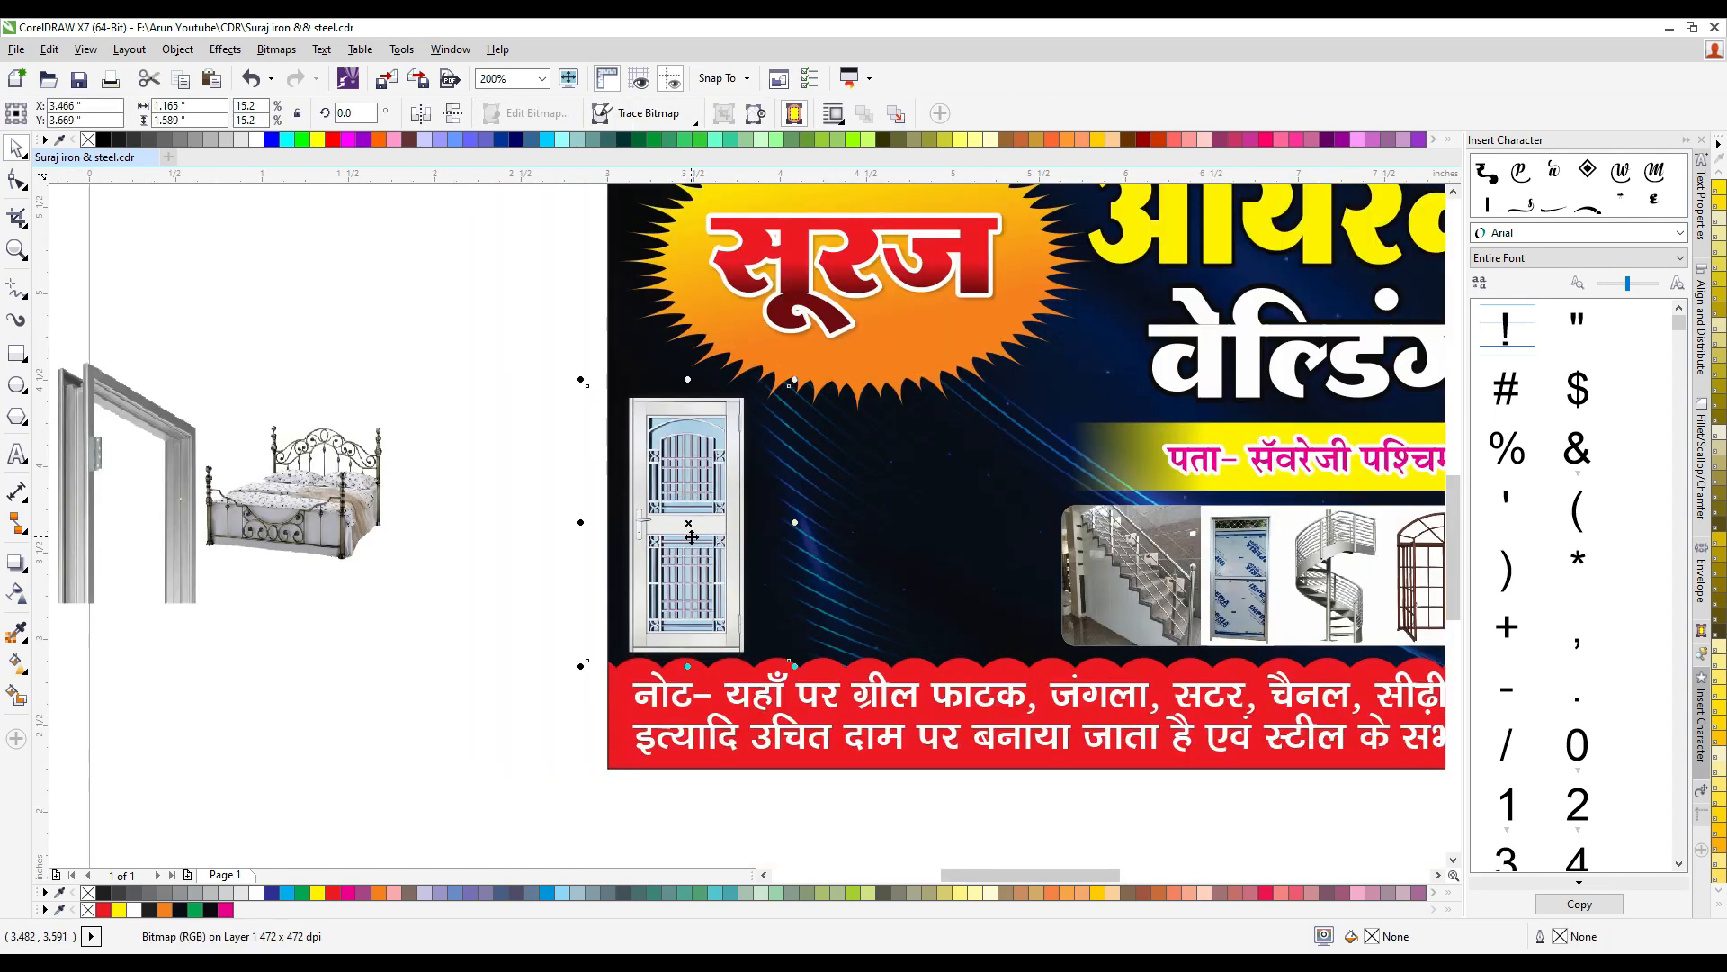
- Place the metal door frame picture beside the grille door and enlarge it to about 0.85 × 1.2 inches
{"action": "scroll", "coordinate": [692, 537], "scroll_direction": "down", "scroll_amount": 1}
{"action": "scroll", "coordinate": [512, 518], "scroll_direction": "up", "scroll_amount": 1}
{"action": "left_click", "coordinate": [330, 445]}
{"action": "left_click_drag", "start_coordinate": [406, 365], "coordinate": [1008, 541]}
{"action": "scroll", "coordinate": [1013, 630], "scroll_direction": "up", "scroll_amount": 1}
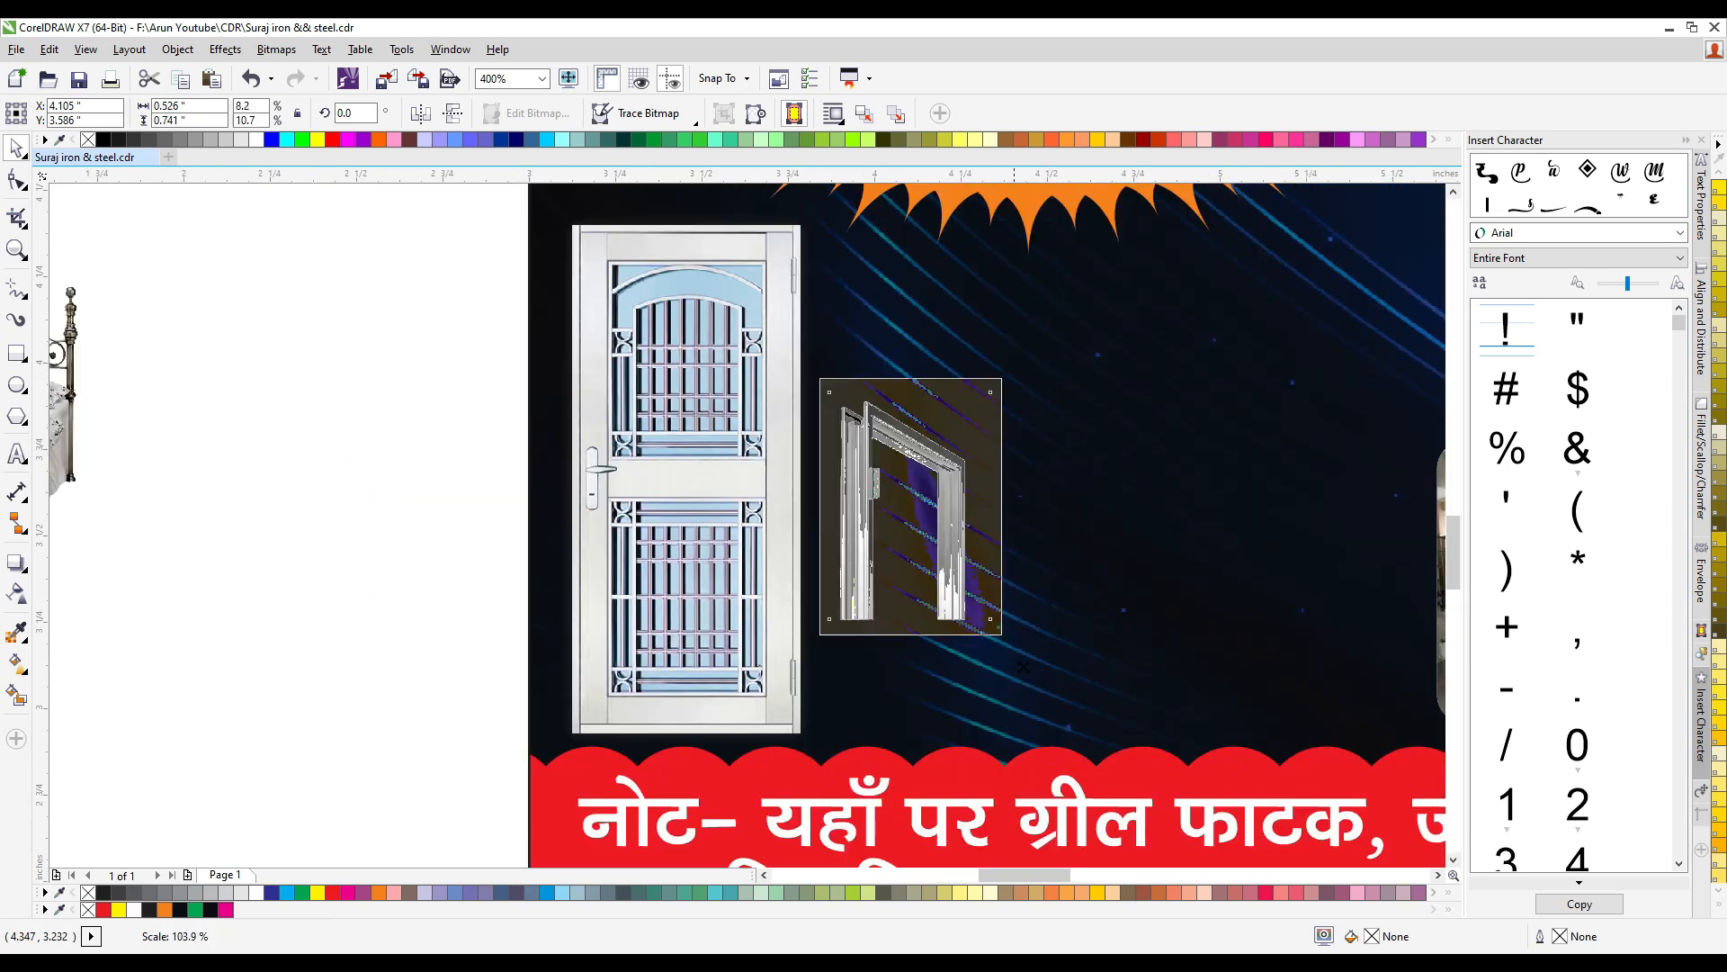
{"action": "left_click_drag", "start_coordinate": [1024, 666], "coordinate": [1058, 711]}
- Brighten the door frame picture with Brightness/Contrast/Intensity, using contrast 5 and intensity 4
{"action": "key", "text": "ctrl+b"}
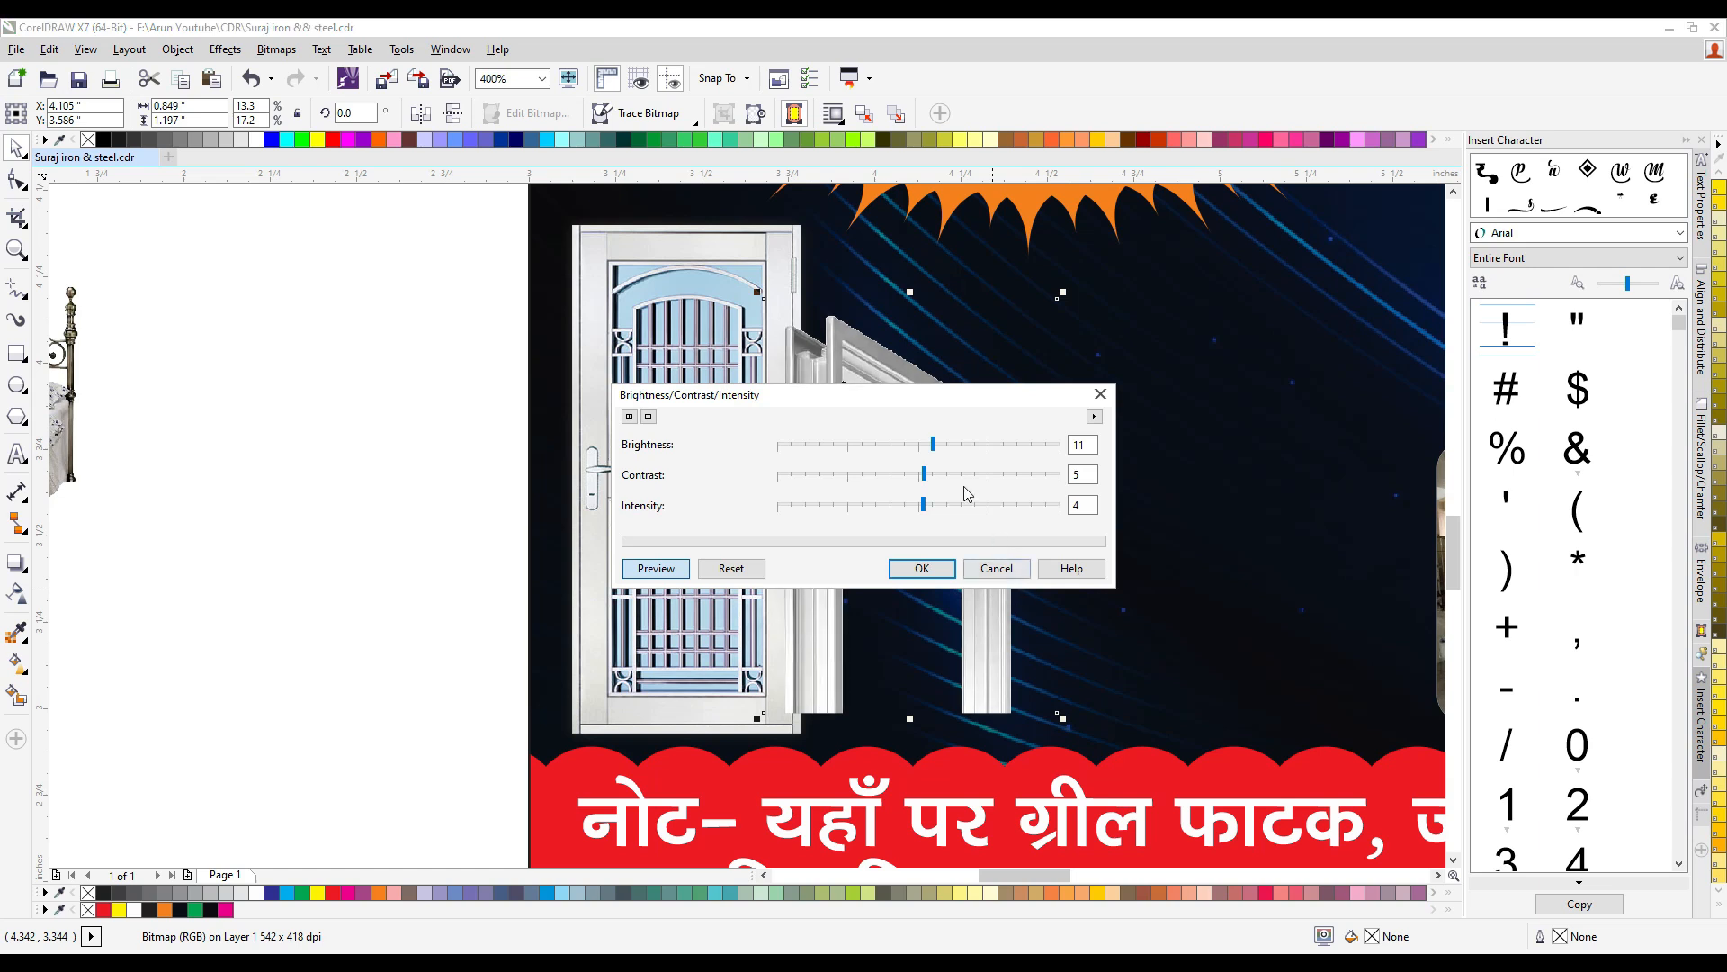
{"action": "left_click_drag", "start_coordinate": [932, 443], "coordinate": [928, 444]}
{"action": "left_click", "coordinate": [928, 561]}
- Position the door frame just right of the grille door, stretch it to about 1.55 inches tall and nudge it down
{"action": "left_click_drag", "start_coordinate": [828, 480], "coordinate": [886, 544]}
{"action": "left_click", "coordinate": [1111, 586]}
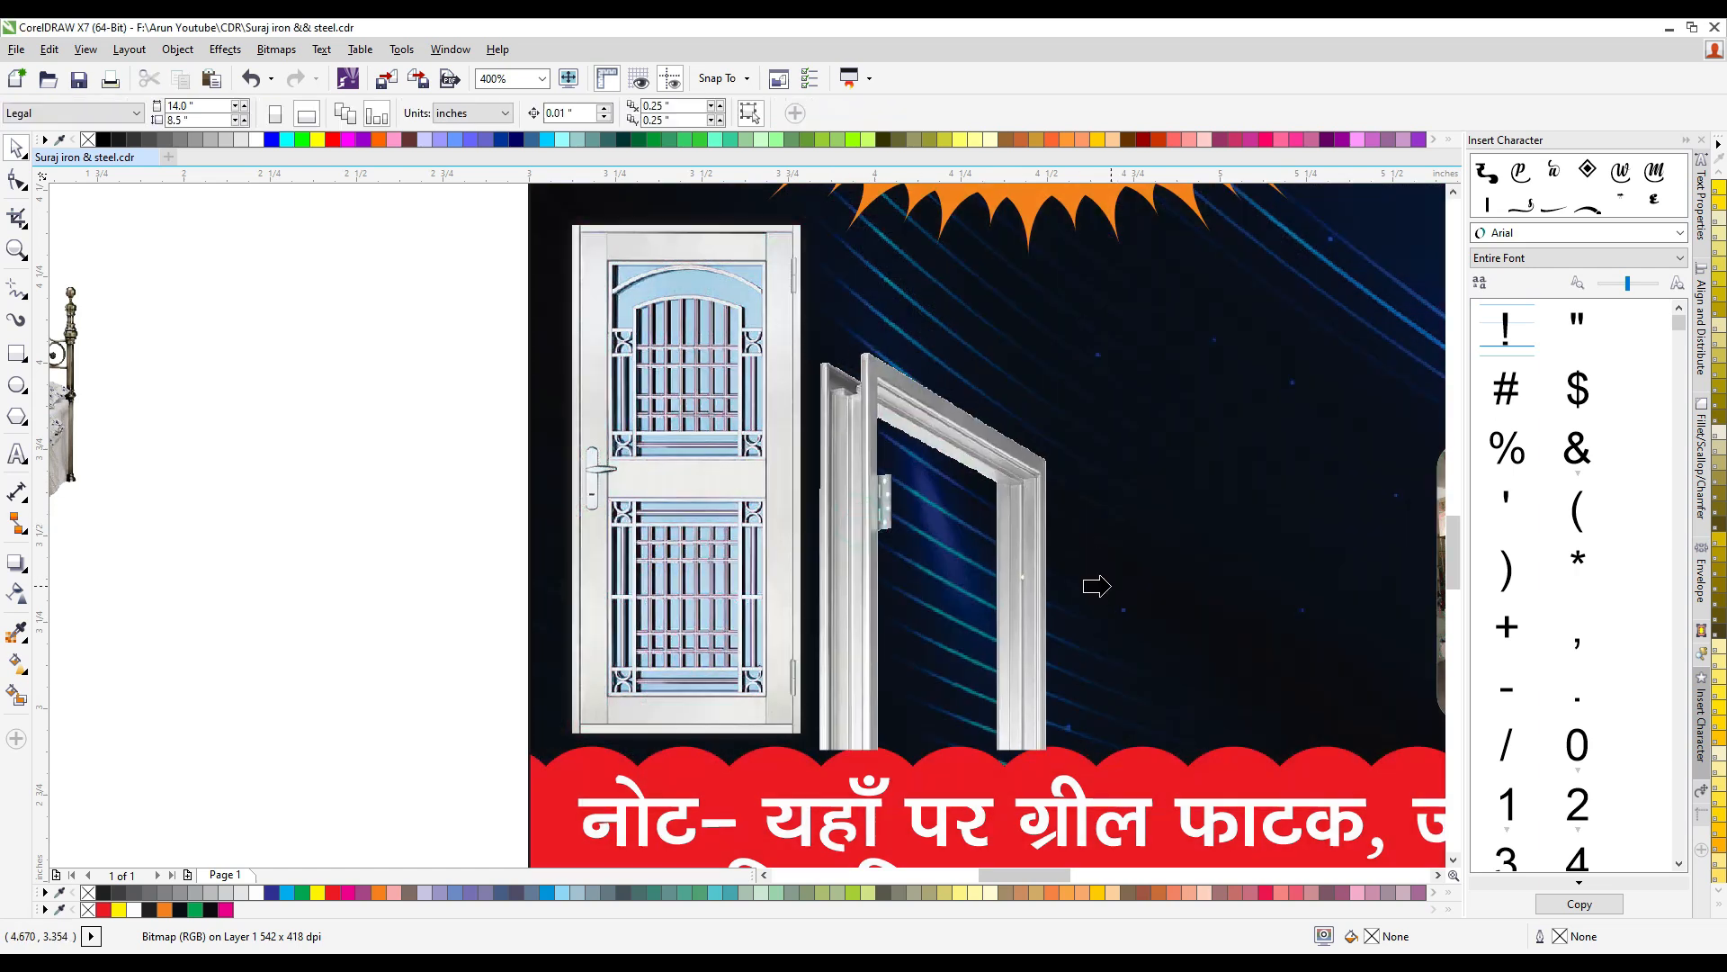
{"action": "left_click_drag", "start_coordinate": [950, 617], "coordinate": [946, 614]}
{"action": "left_click_drag", "start_coordinate": [946, 407], "coordinate": [944, 344]}
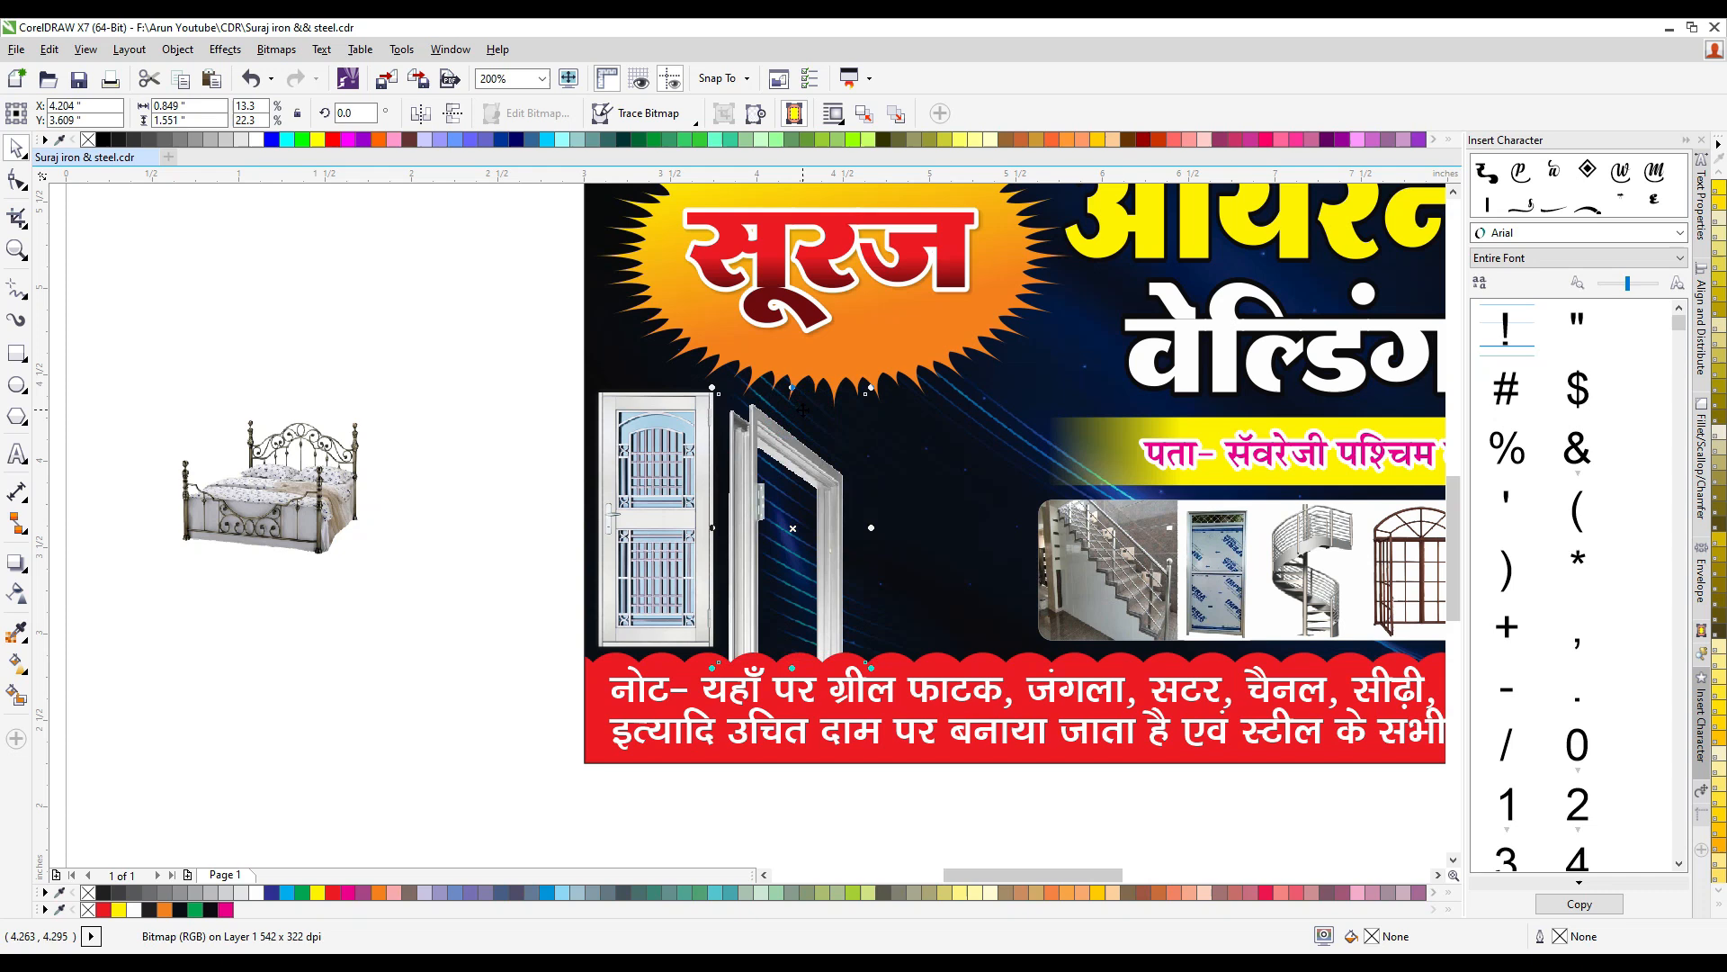
{"action": "key", "text": "Down"}
{"action": "key", "text": "Down"}
{"action": "key", "text": "Down"}
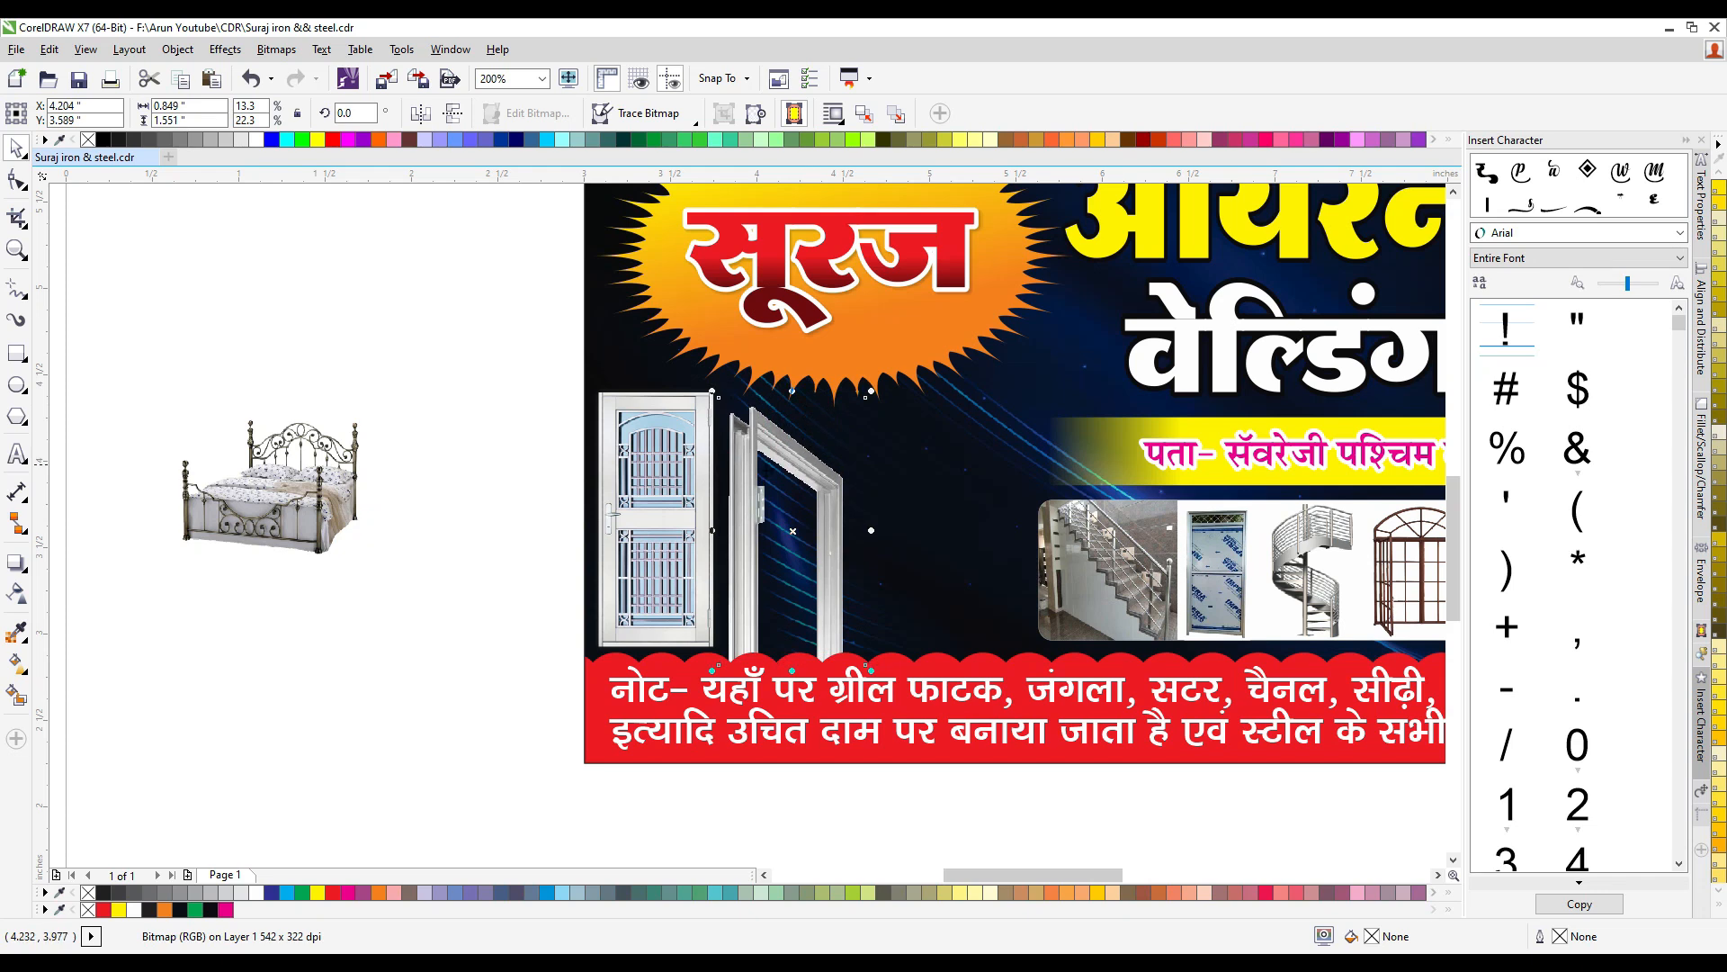
{"action": "left_click", "coordinate": [704, 573]}
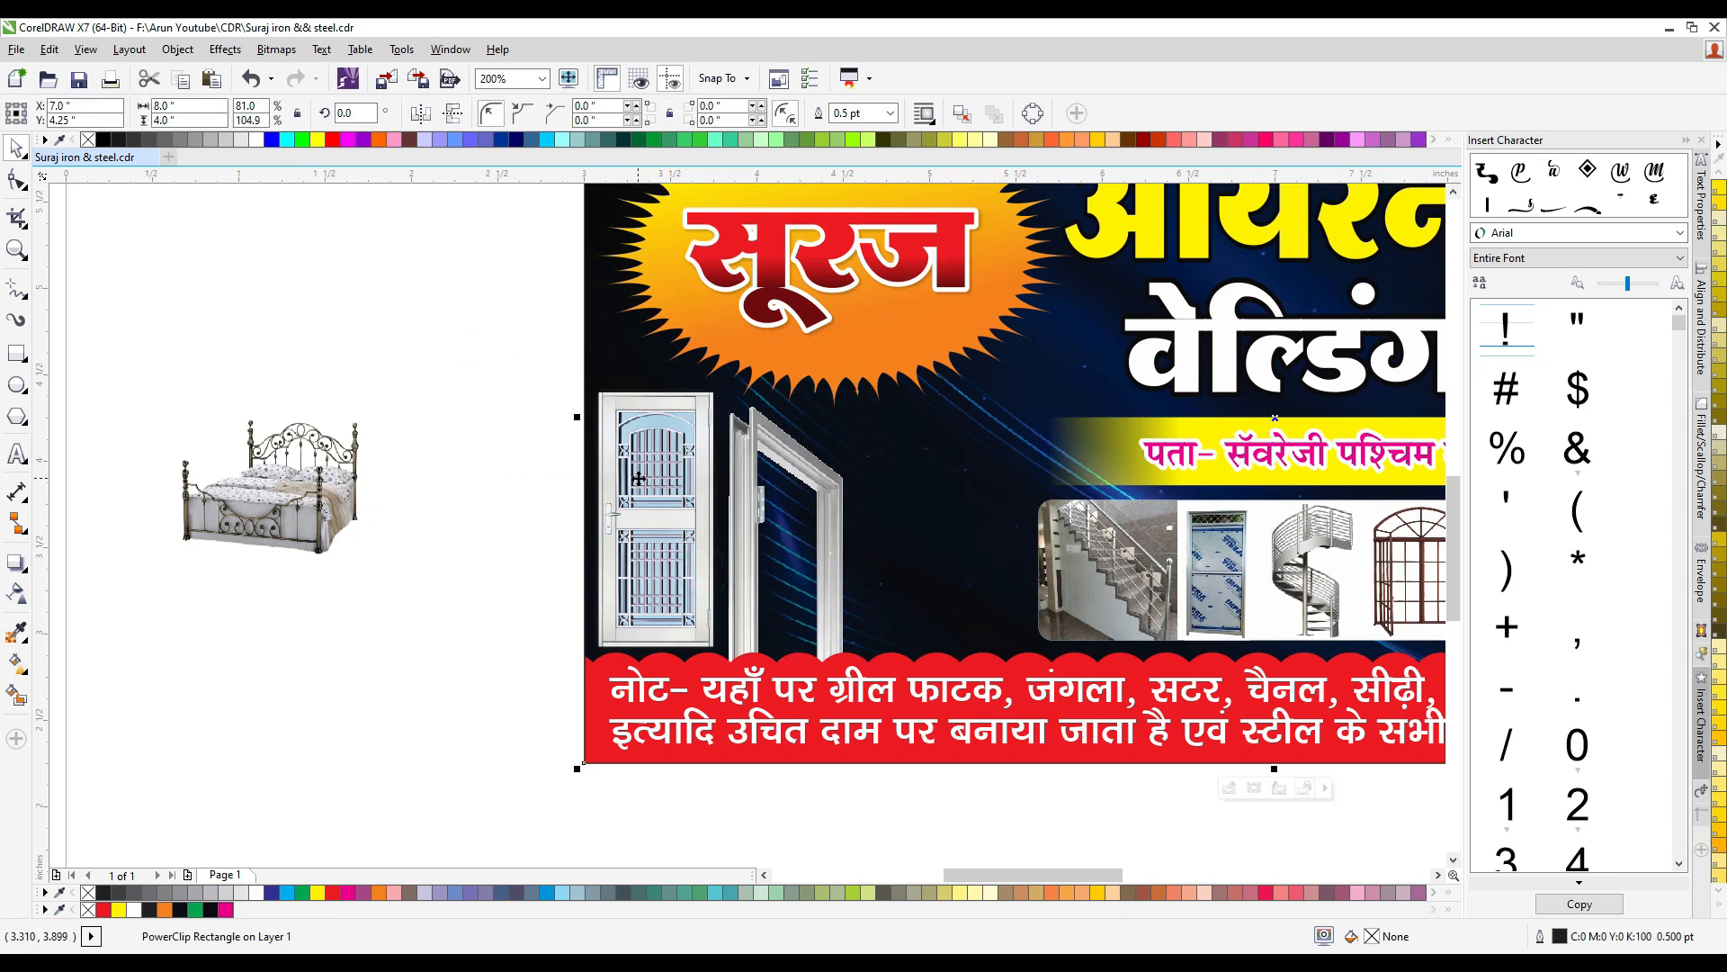
- Place the glowing bed picture between the door frame and the white box, just above the red note strip
{"action": "left_click", "coordinate": [289, 470]}
{"action": "scroll", "coordinate": [308, 511], "scroll_direction": "down", "scroll_amount": 1}
{"action": "scroll", "coordinate": [312, 511], "scroll_direction": "up", "scroll_amount": 1}
{"action": "left_click_drag", "start_coordinate": [313, 511], "coordinate": [976, 595]}
{"action": "scroll", "coordinate": [1018, 571], "scroll_direction": "up", "scroll_amount": 1}
{"action": "key", "text": "Right"}
{"action": "key", "text": "Right"}
{"action": "key", "text": "Right"}
{"action": "key", "text": "Right"}
{"action": "key", "text": "Down"}
{"action": "key", "text": "Down"}
{"action": "key", "text": "Down"}
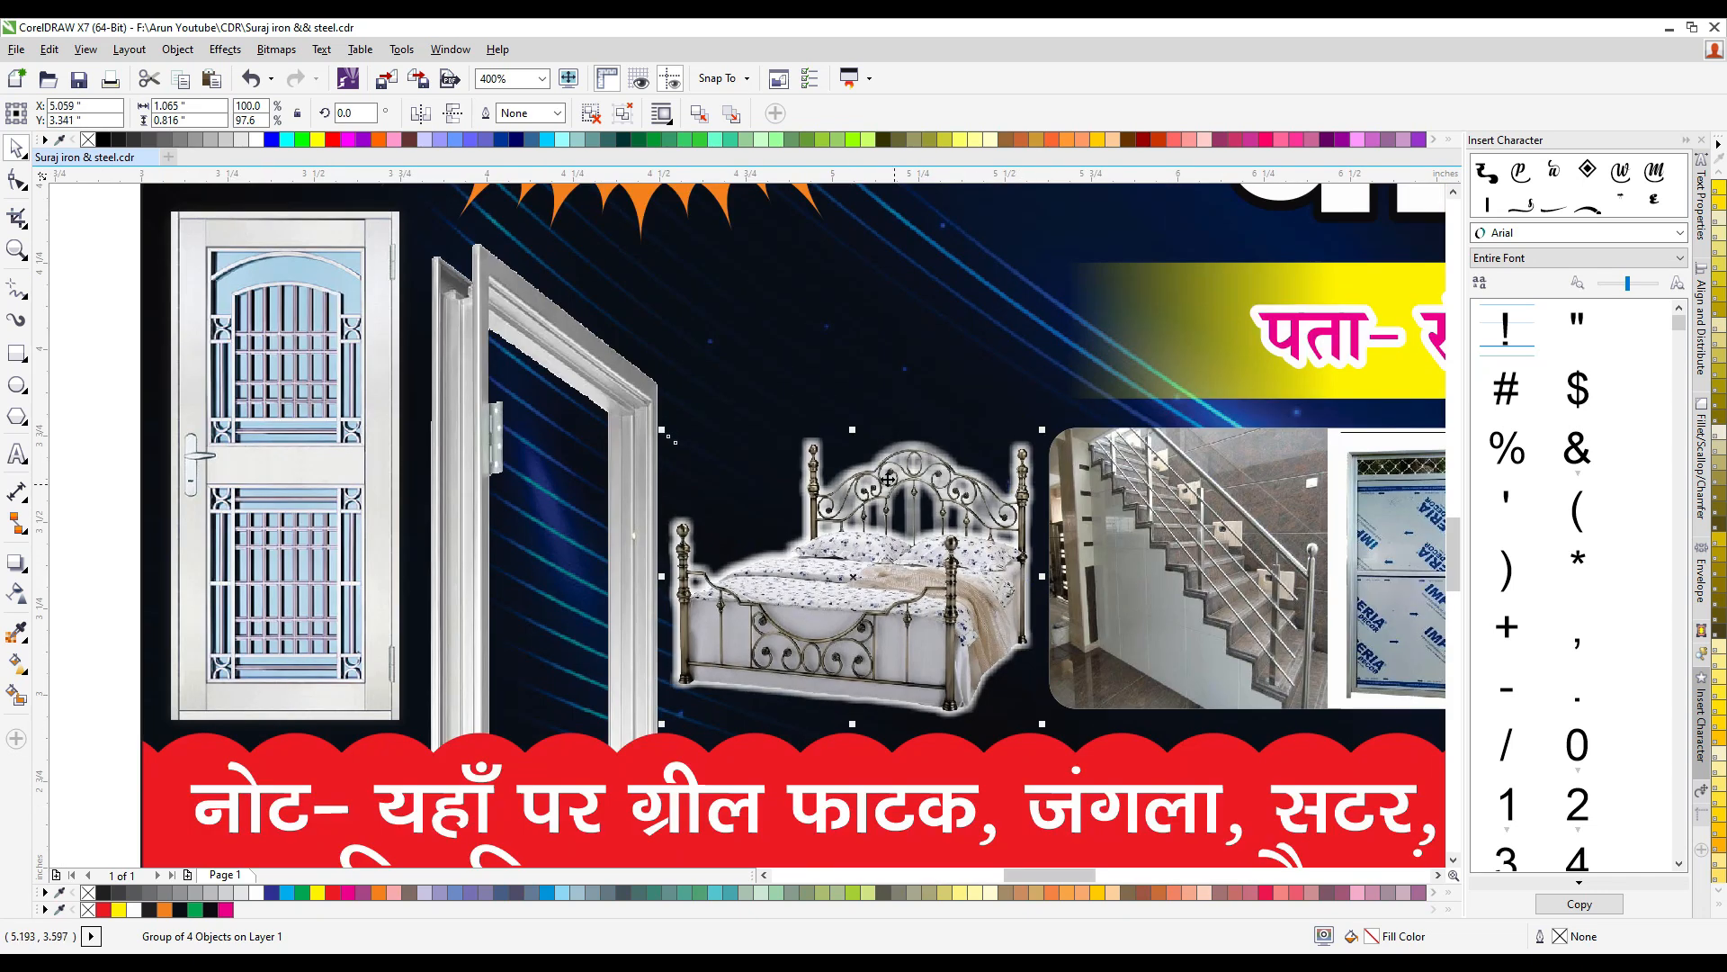
{"action": "key", "text": "Up"}
{"action": "scroll", "coordinate": [877, 566], "scroll_direction": "down", "scroll_amount": 1}
{"action": "scroll", "coordinate": [897, 577], "scroll_direction": "up", "scroll_amount": 1}
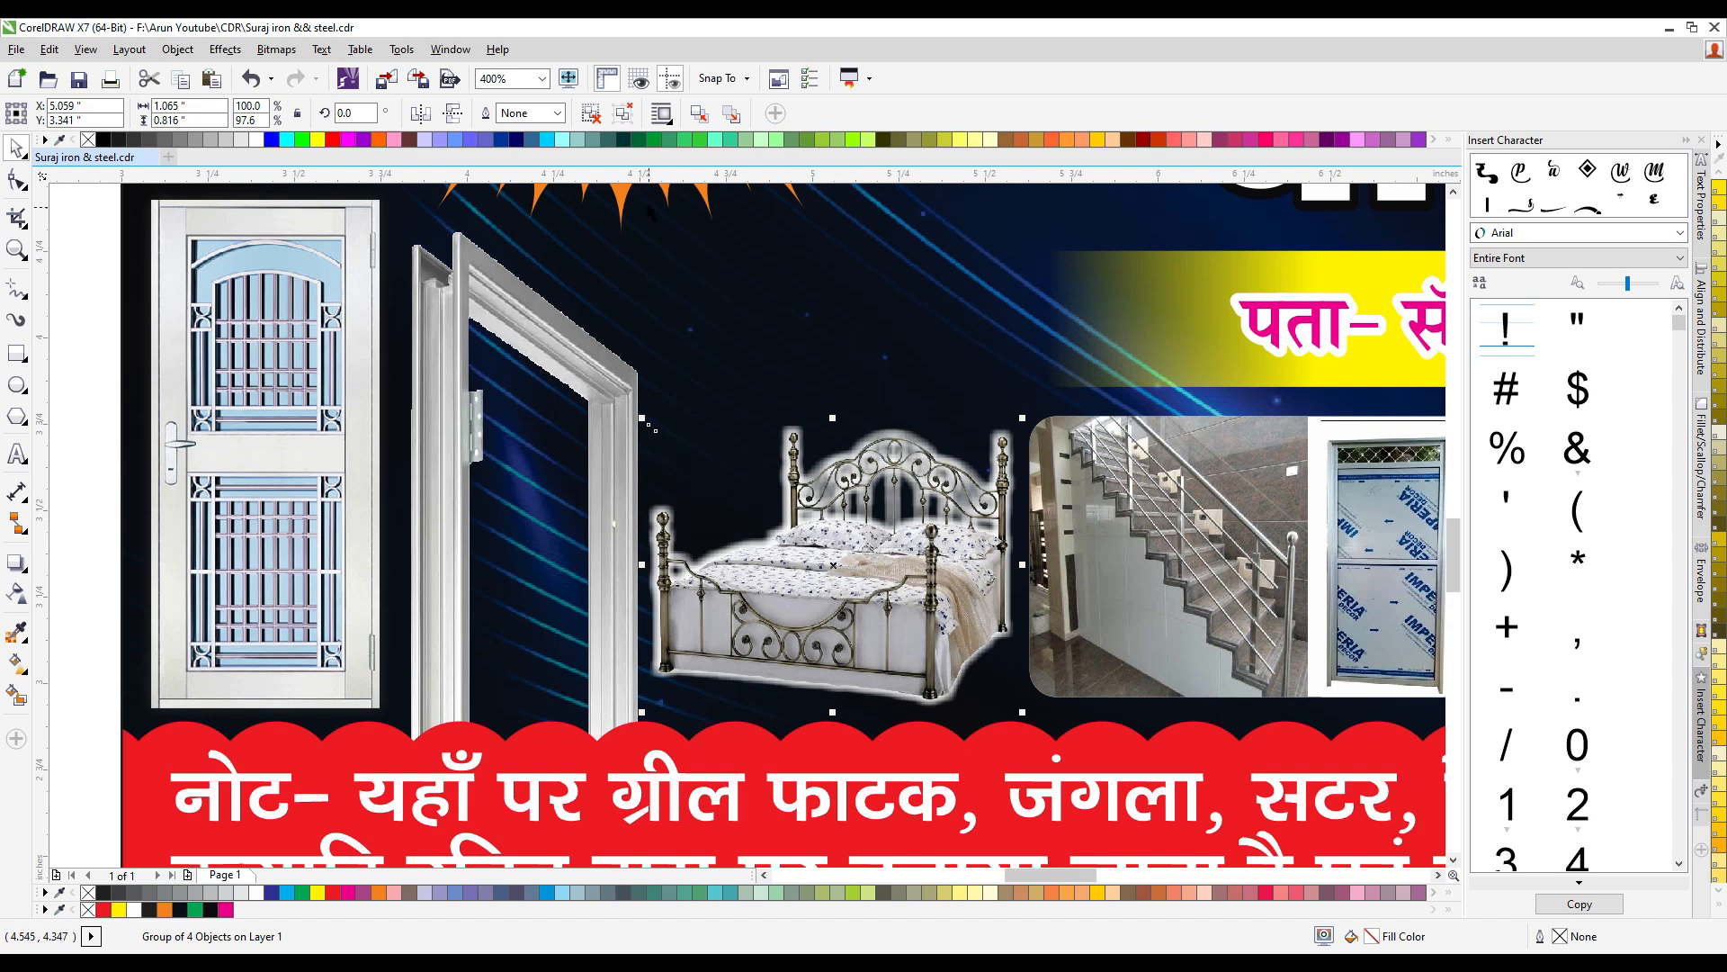
- Ungroup the bed, delete its old white glow shapes and put the bed picture back in the same place
{"action": "left_click", "coordinate": [589, 121]}
{"action": "left_click", "coordinate": [842, 397]}
{"action": "left_click_drag", "start_coordinate": [846, 550], "coordinate": [1067, 574]}
{"action": "left_click", "coordinate": [848, 586]}
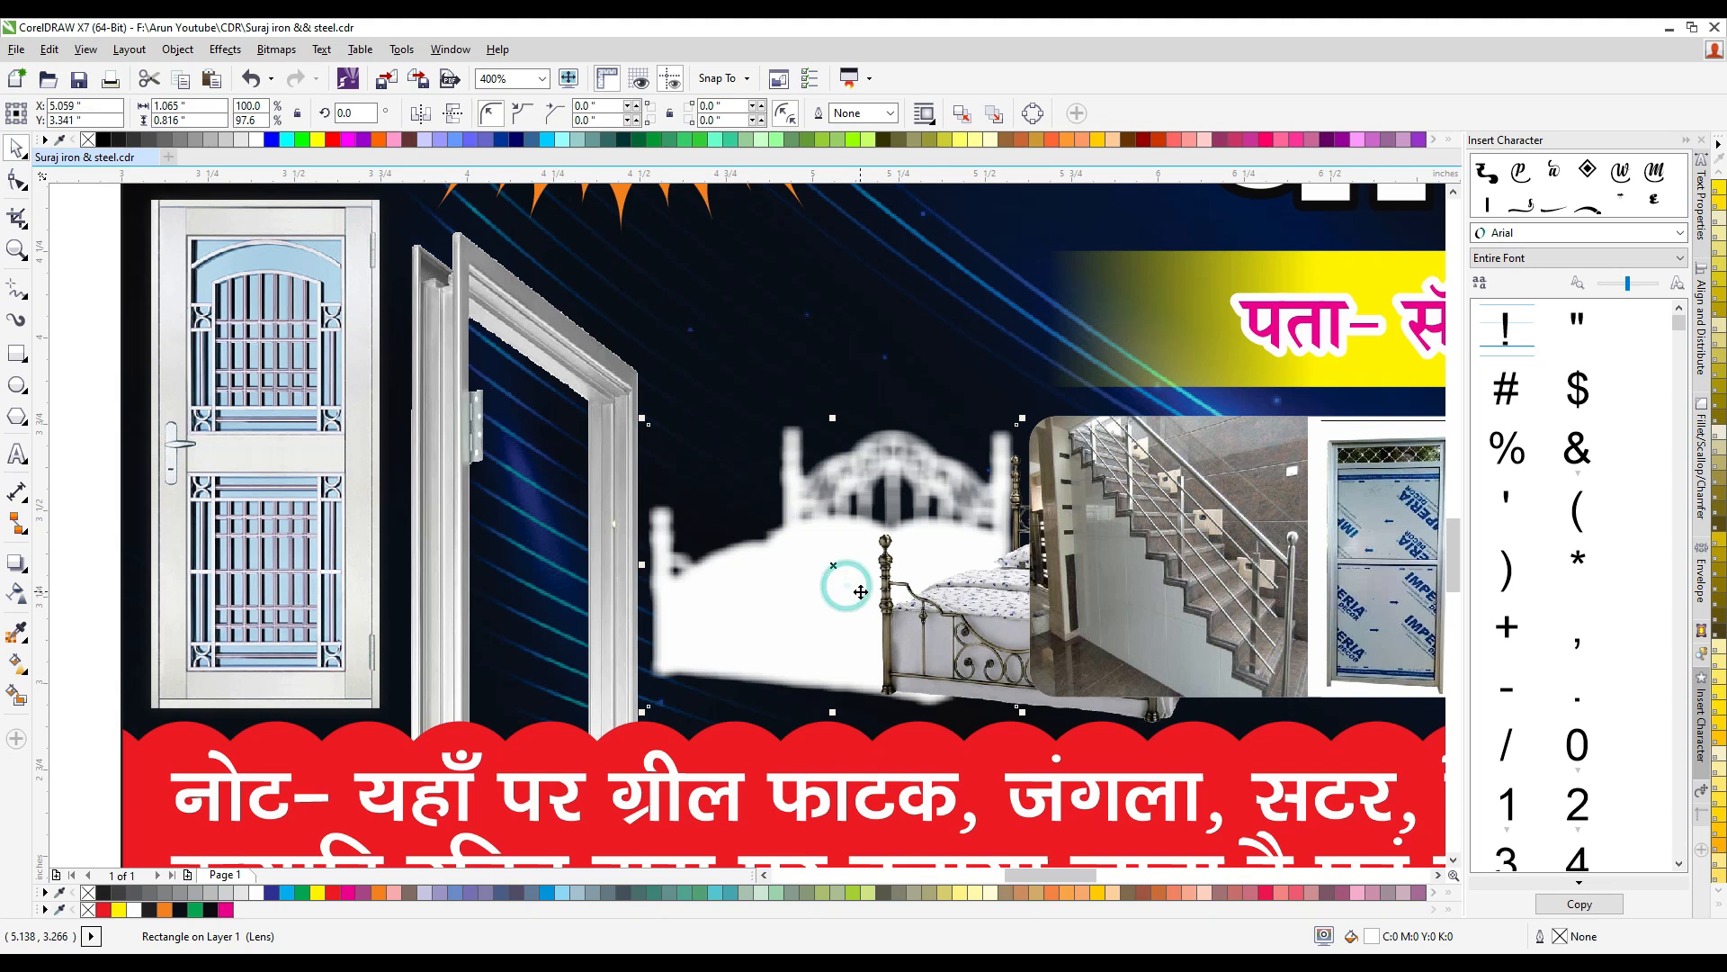
{"action": "left_click", "coordinate": [807, 594]}
{"action": "key", "text": "Delete"}
{"action": "left_click_drag", "start_coordinate": [905, 615], "coordinate": [706, 602]}
{"action": "left_click_drag", "start_coordinate": [829, 621], "coordinate": [809, 620]}
{"action": "left_click", "coordinate": [1019, 435]}
{"action": "key", "text": "Down"}
{"action": "key", "text": "Up"}
{"action": "key", "text": "Left"}
{"action": "key", "text": "Up"}
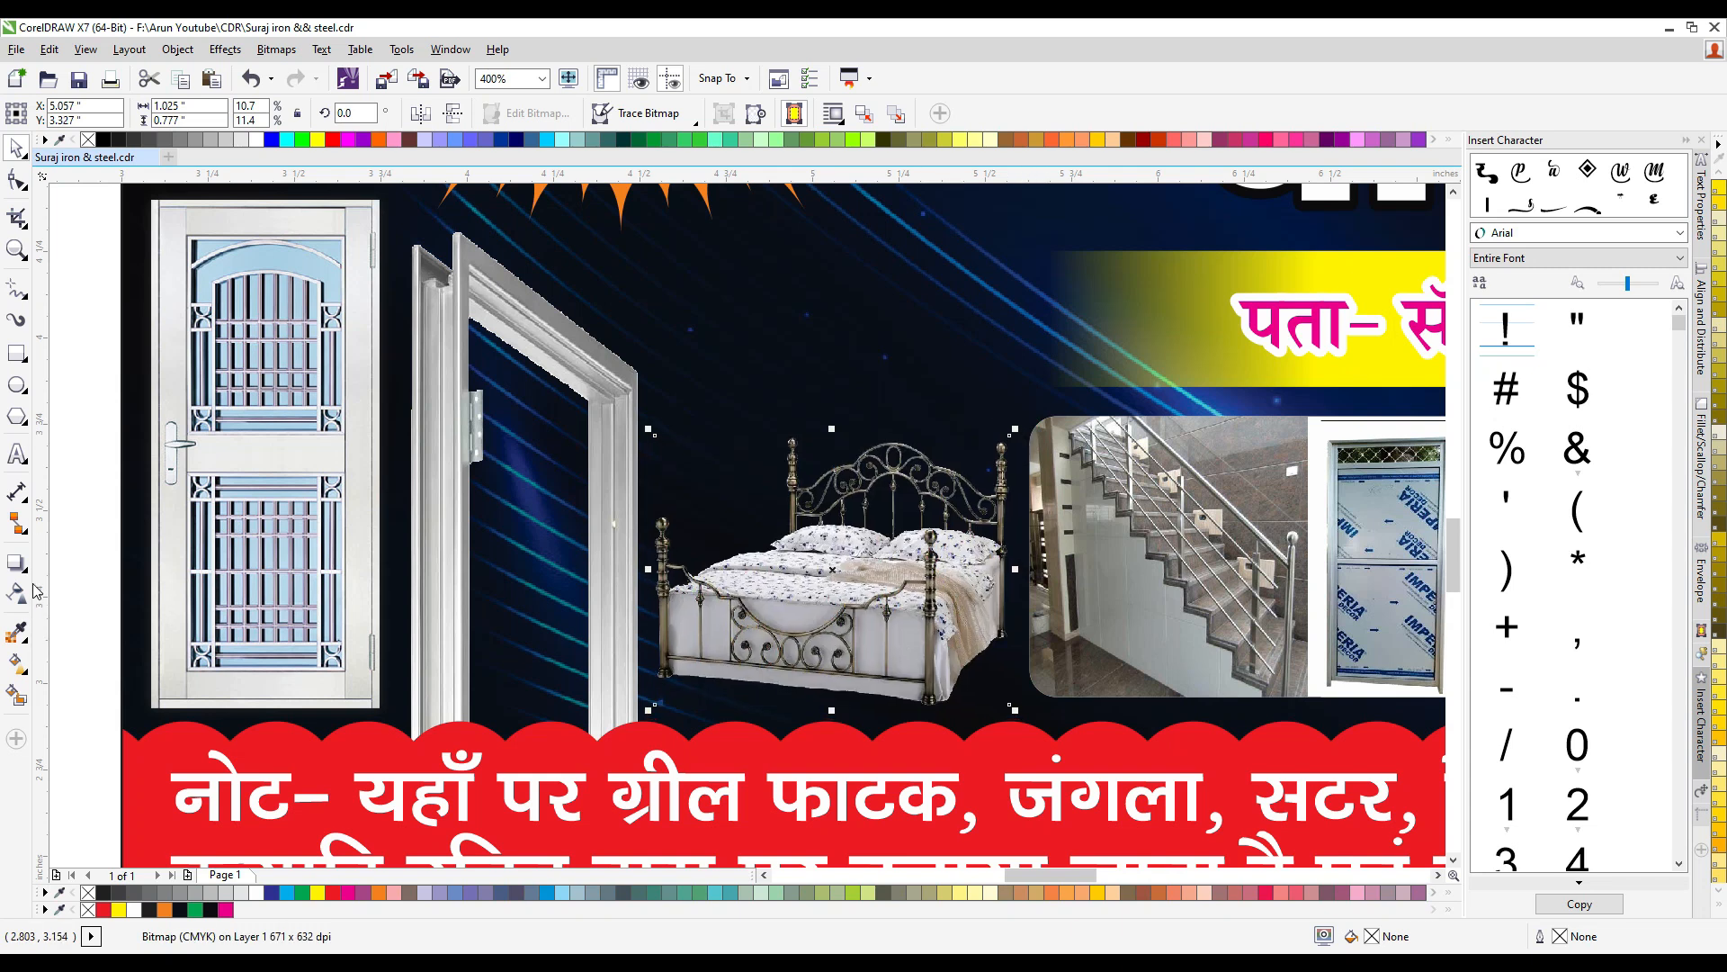
- Give the bed picture a Small Glow drop shadow in white with feathering 5
{"action": "left_click", "coordinate": [11, 563]}
{"action": "left_click", "coordinate": [45, 113]}
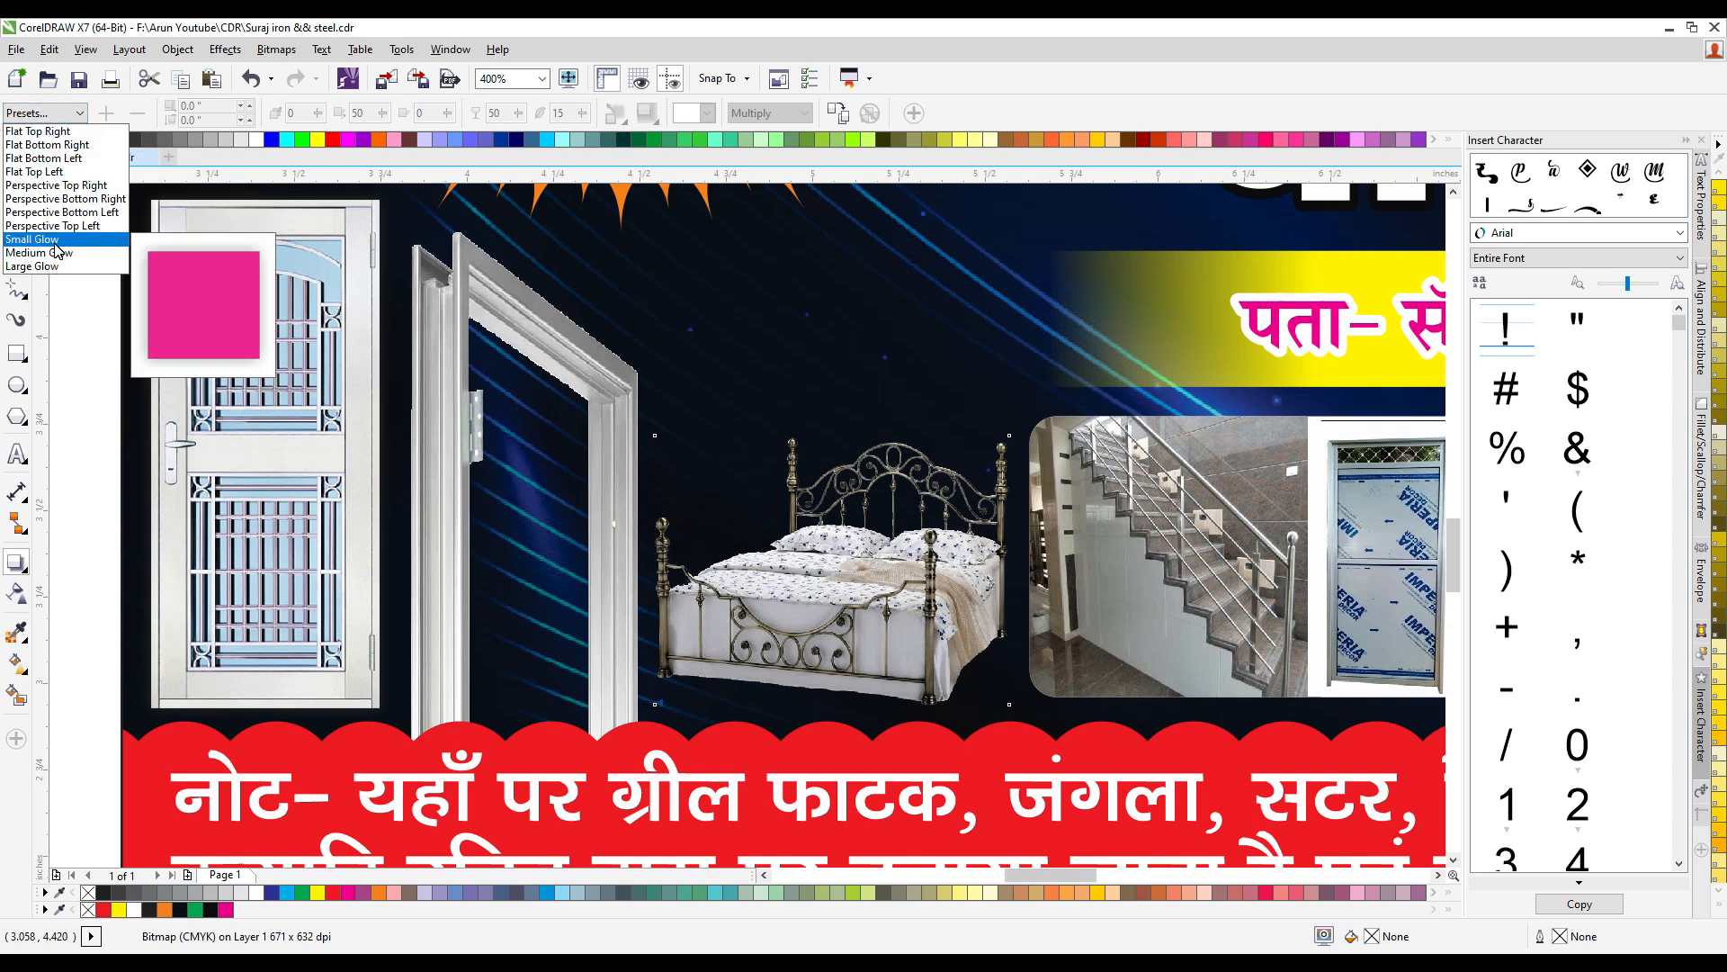
{"action": "left_click", "coordinate": [58, 241]}
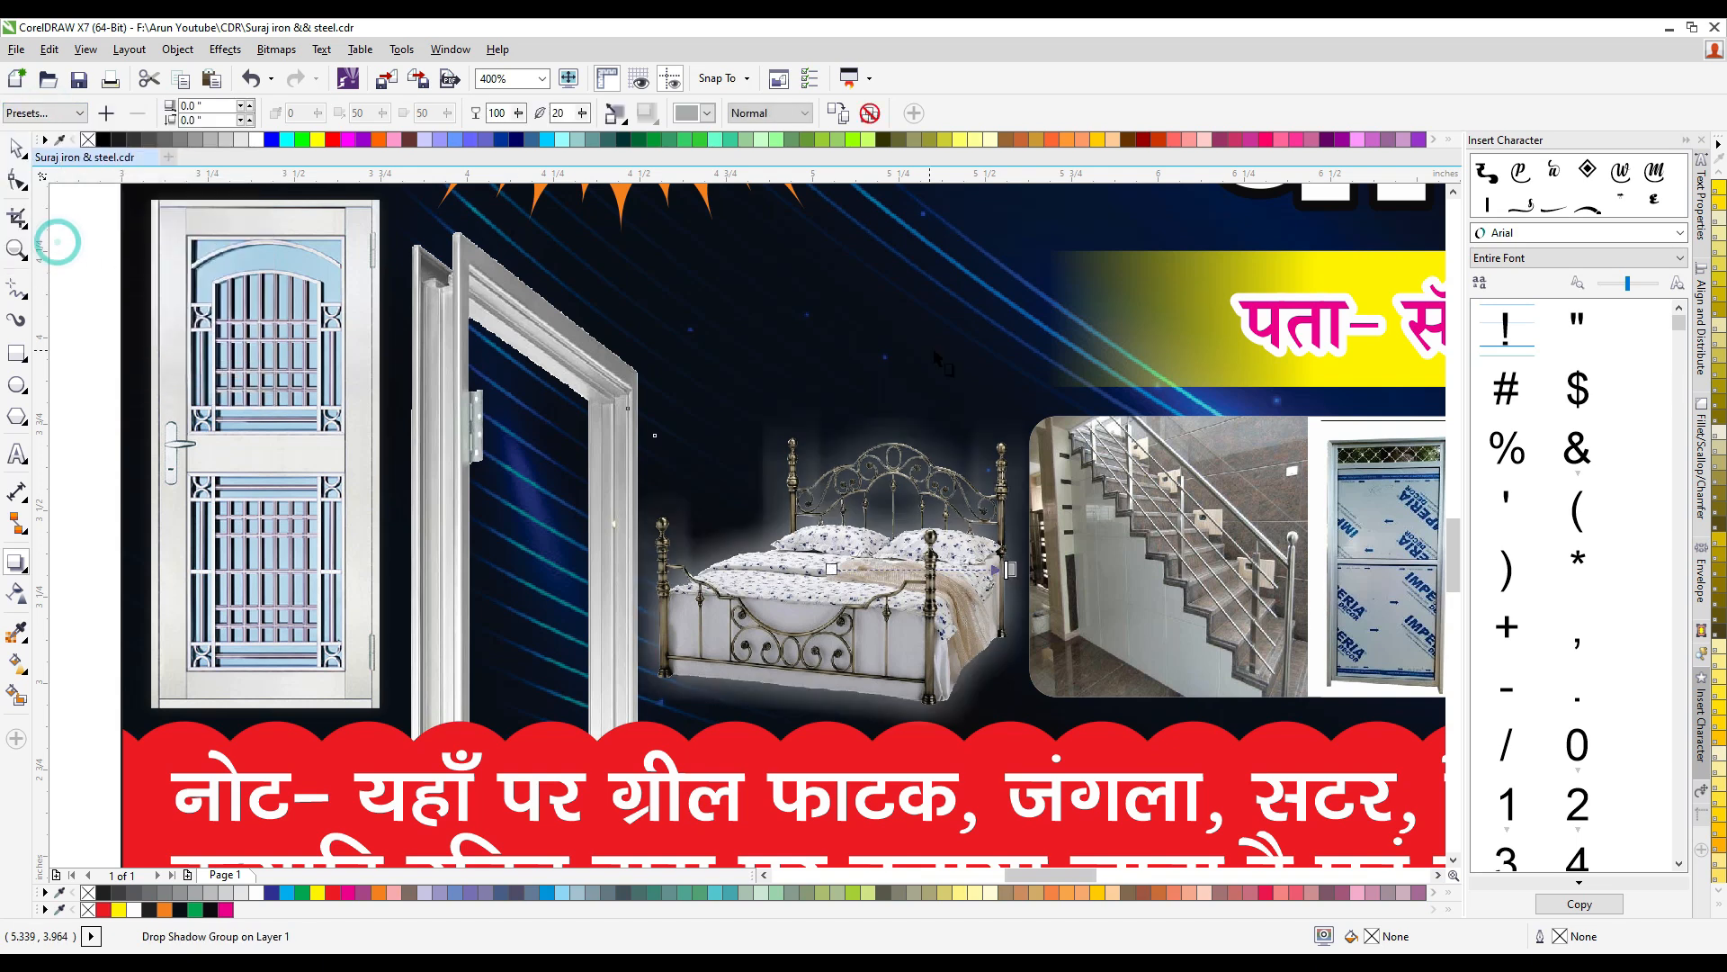
{"action": "left_click", "coordinate": [707, 113]}
{"action": "left_click", "coordinate": [736, 135]}
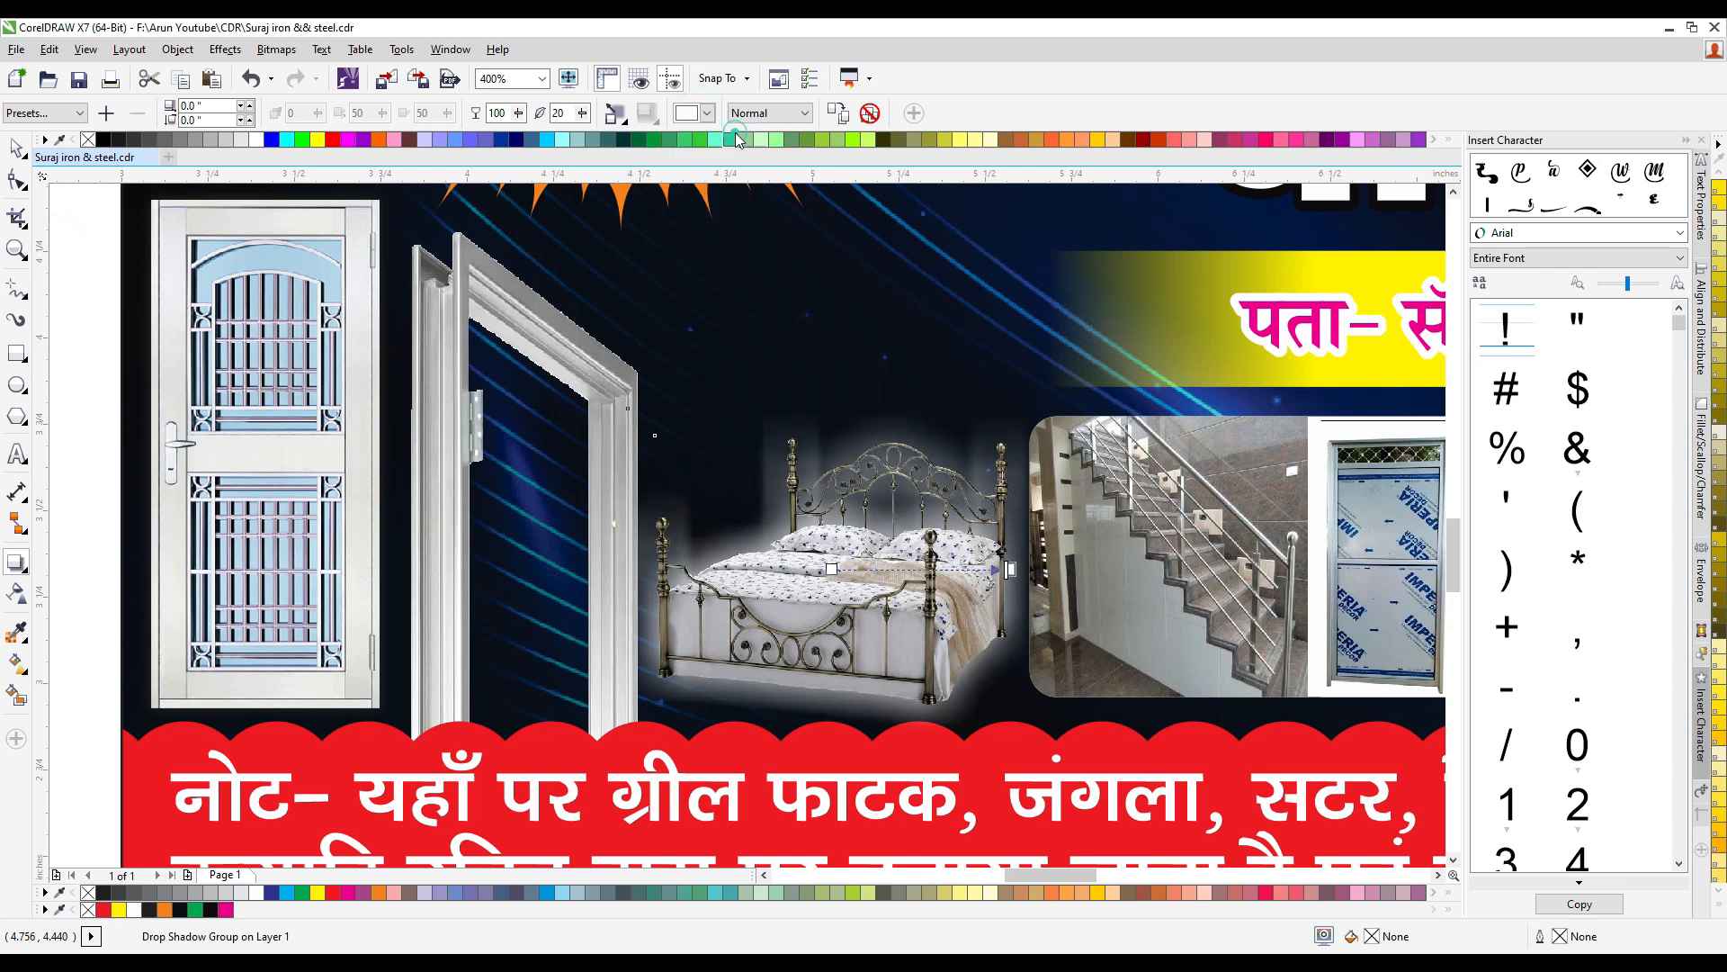
{"action": "double_click", "coordinate": [562, 112]}
{"action": "type", "text": "5"}
{"action": "key", "text": "Return"}
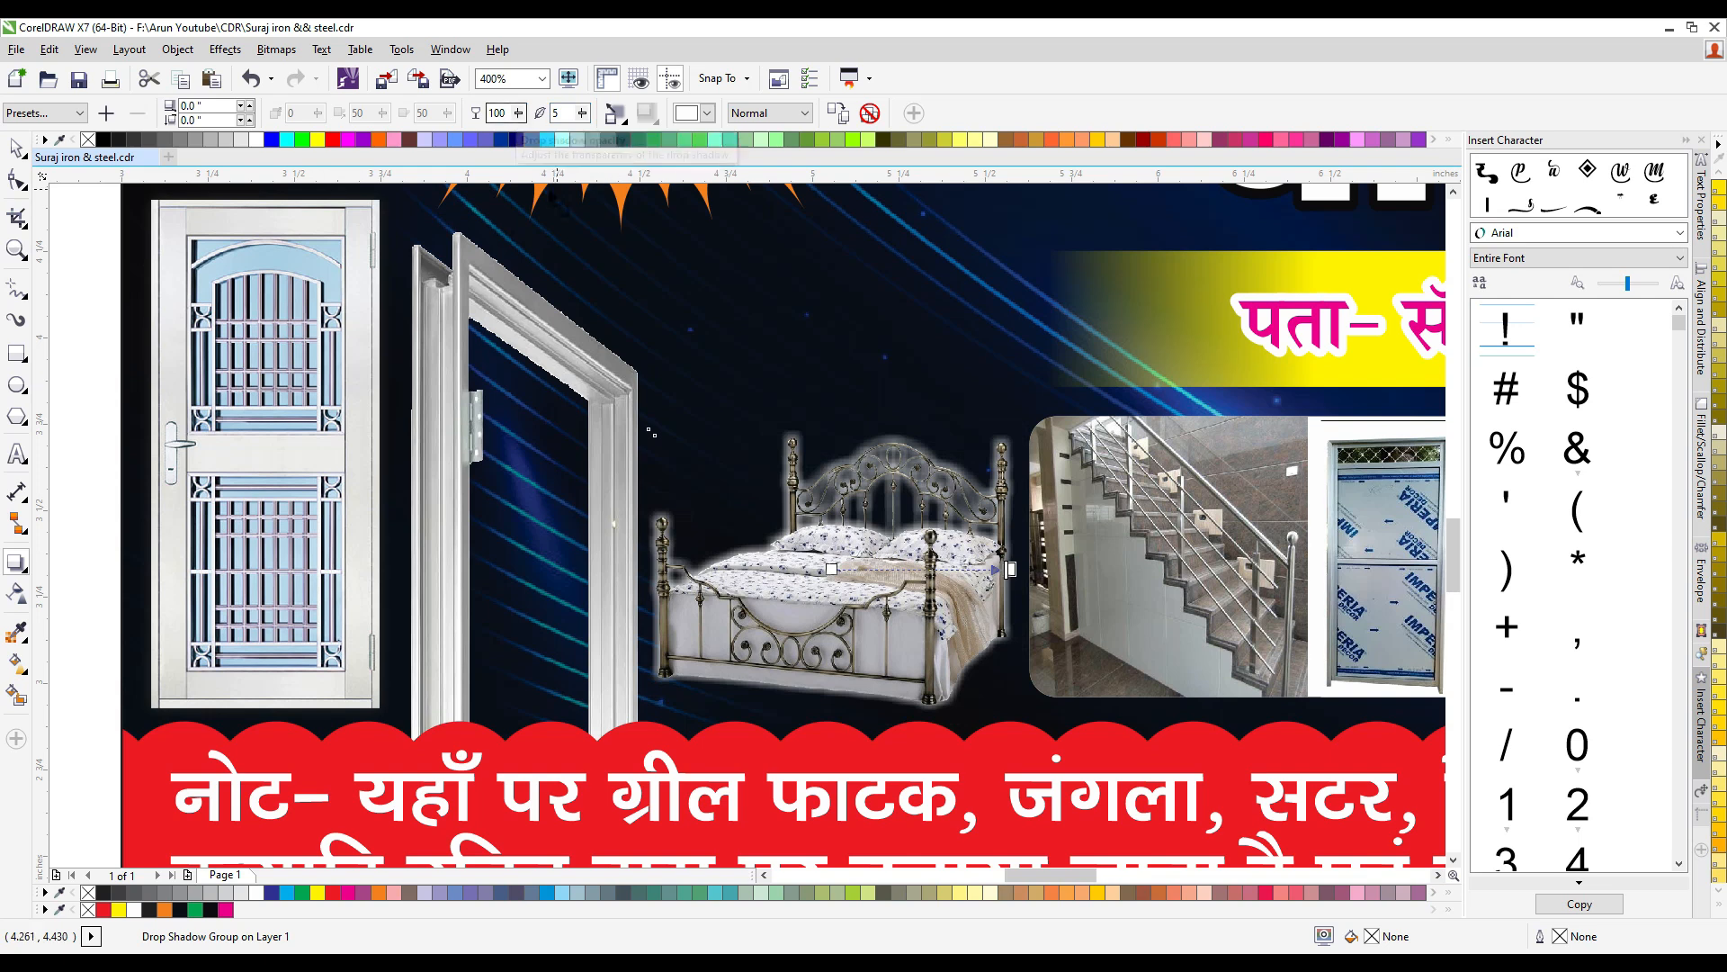
{"action": "left_click", "coordinate": [15, 150]}
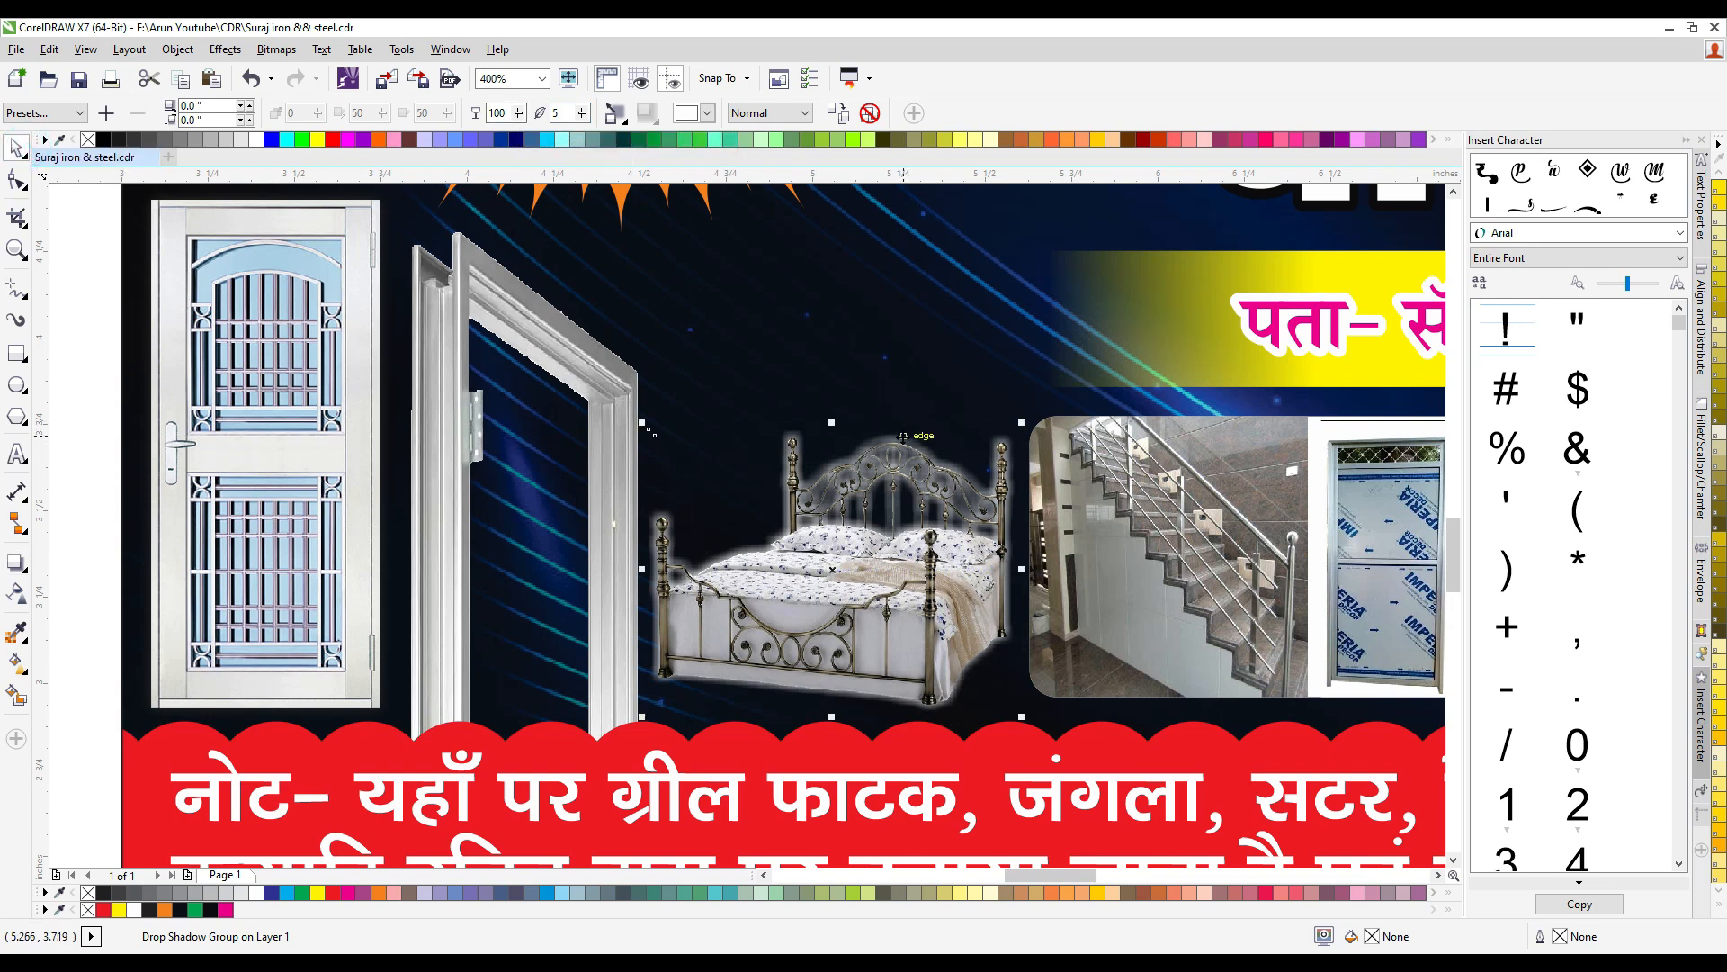
- Separate the glow from the bed, cut the bed picture and duplicate the white glow in place to intensify it
{"action": "left_click", "coordinate": [914, 544]}
{"action": "left_click", "coordinate": [944, 554]}
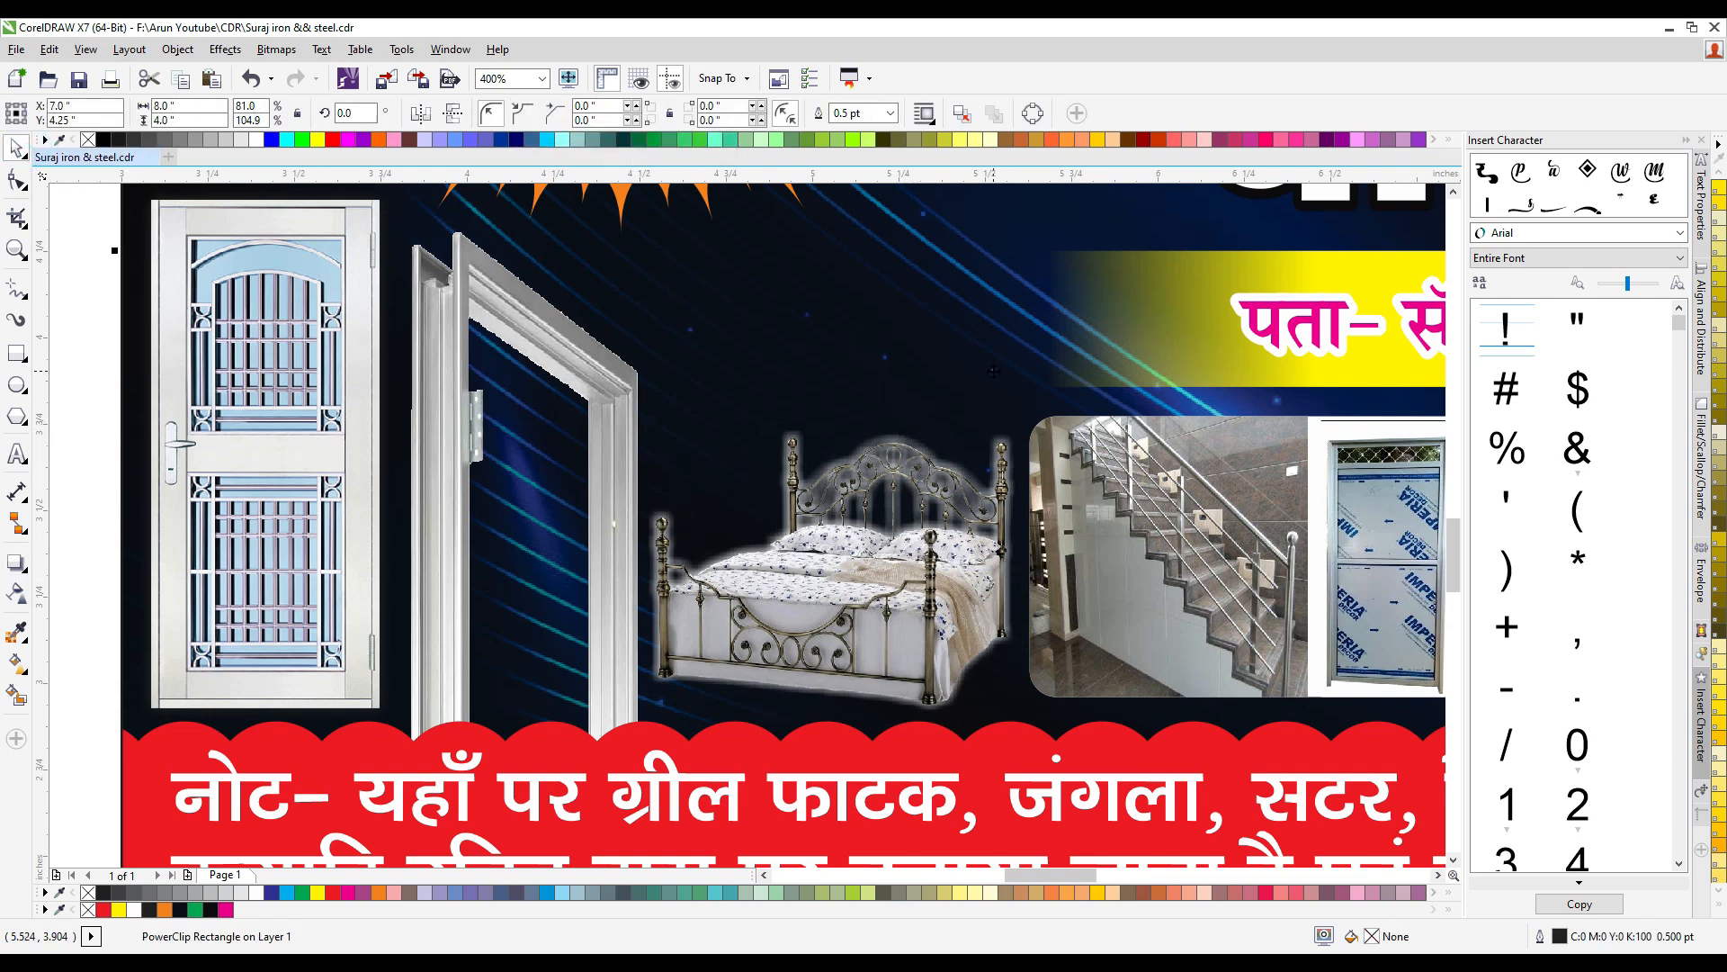
{"action": "key", "text": "ctrl+x"}
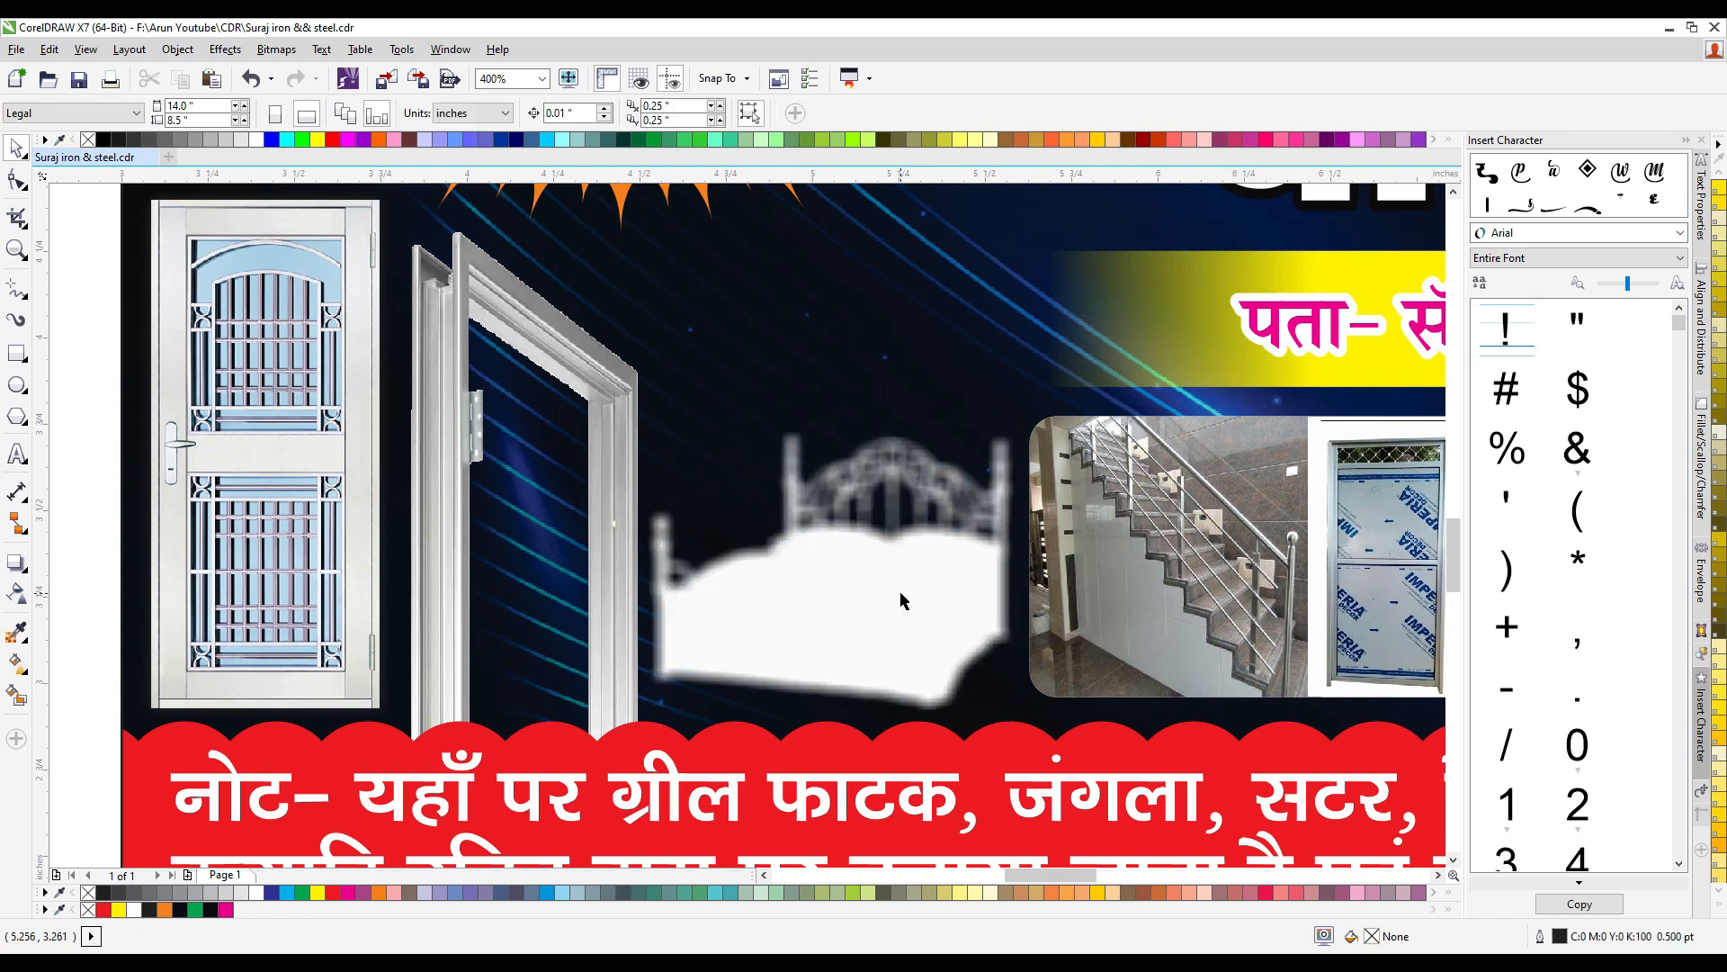
{"action": "left_click", "coordinate": [900, 591]}
{"action": "key", "text": "KP_Add"}
{"action": "key", "text": "KP_Add"}
{"action": "key", "text": "KP_Add"}
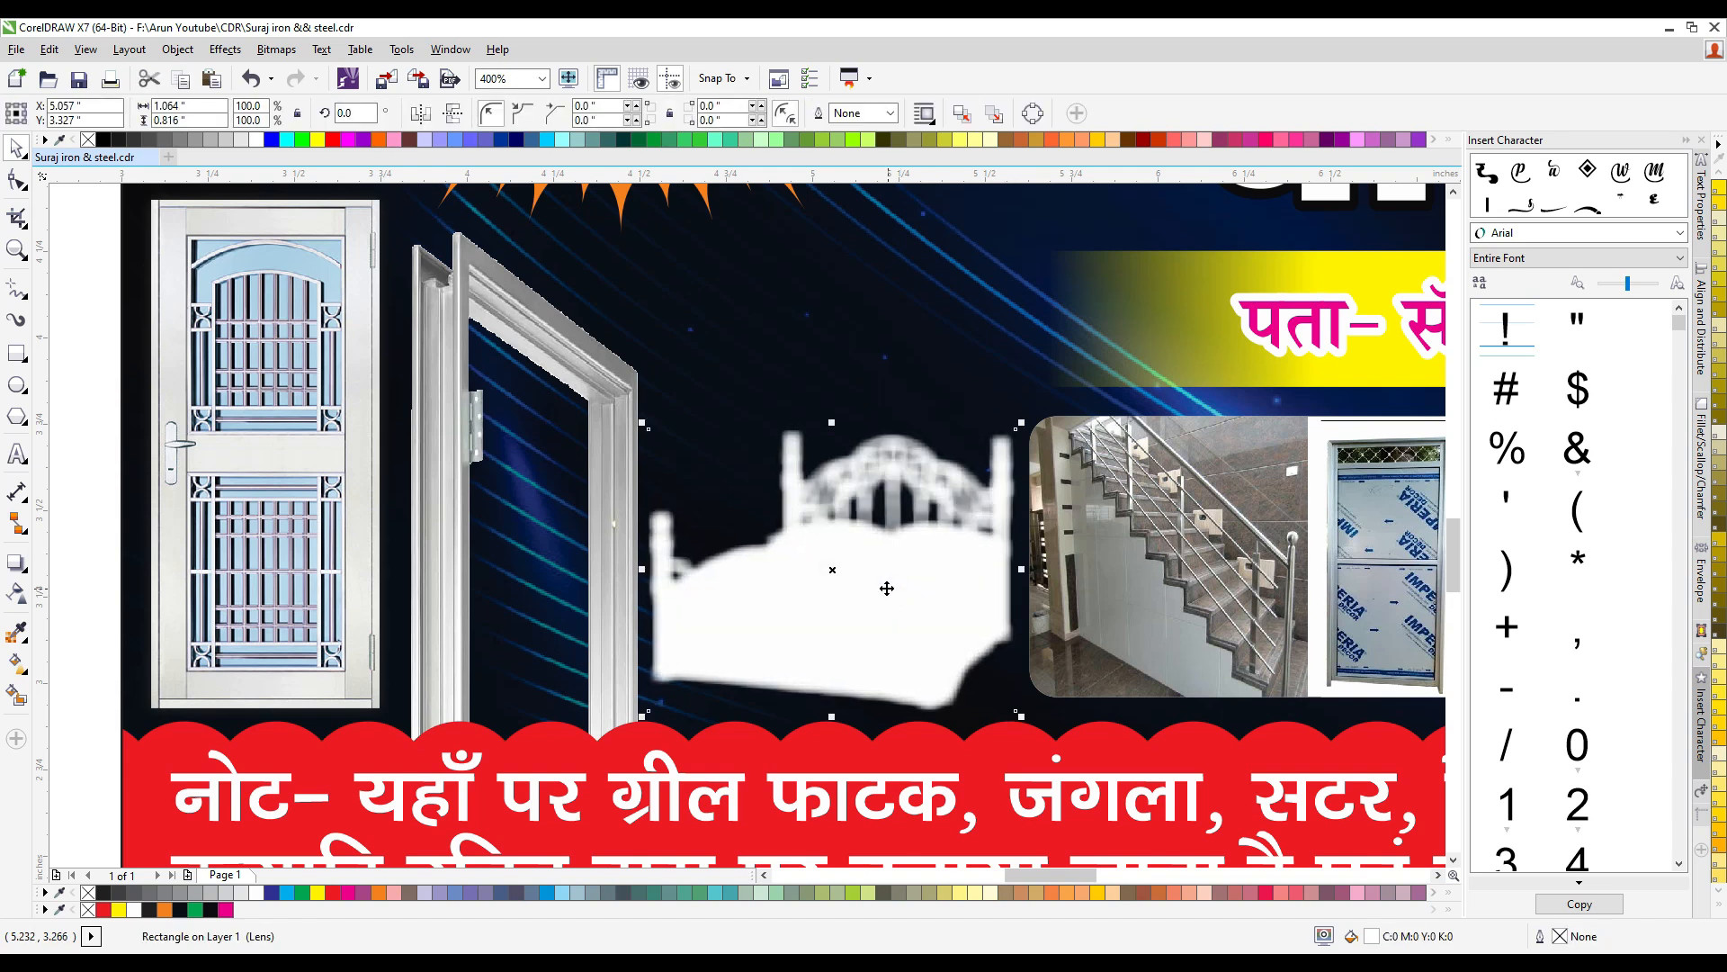
- Group the stacked glow copies, paste the bed picture back over them and group it with the glow
{"action": "scroll", "coordinate": [885, 589], "scroll_direction": "down", "scroll_amount": 1}
{"action": "left_click_drag", "start_coordinate": [1041, 836], "coordinate": [724, 448]}
{"action": "key", "text": "ctrl+g"}
{"action": "key", "text": "ctrl+v"}
{"action": "left_click_drag", "start_coordinate": [1023, 862], "coordinate": [746, 490]}
{"action": "scroll", "coordinate": [898, 558], "scroll_direction": "up", "scroll_amount": 1}
{"action": "key", "text": "ctrl+g"}
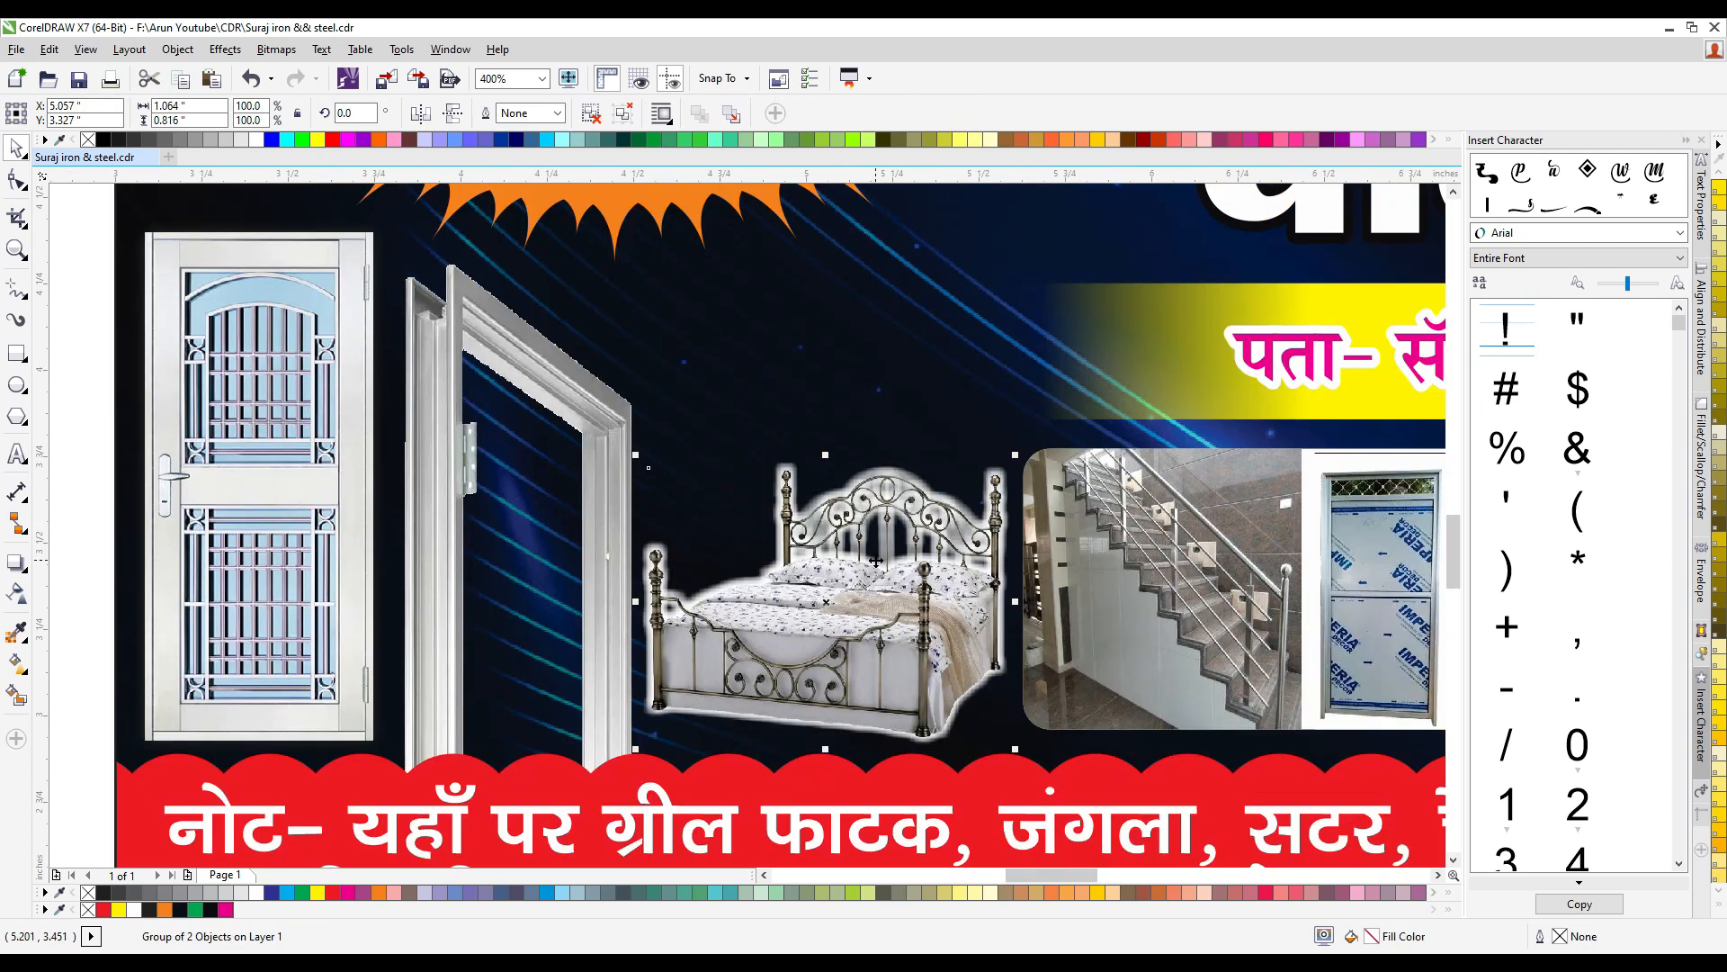
- Narrow the glowing bed to about 1.044 inches wide and place the chair picture above it
{"action": "left_click_drag", "start_coordinate": [1012, 601], "coordinate": [1005, 601]}
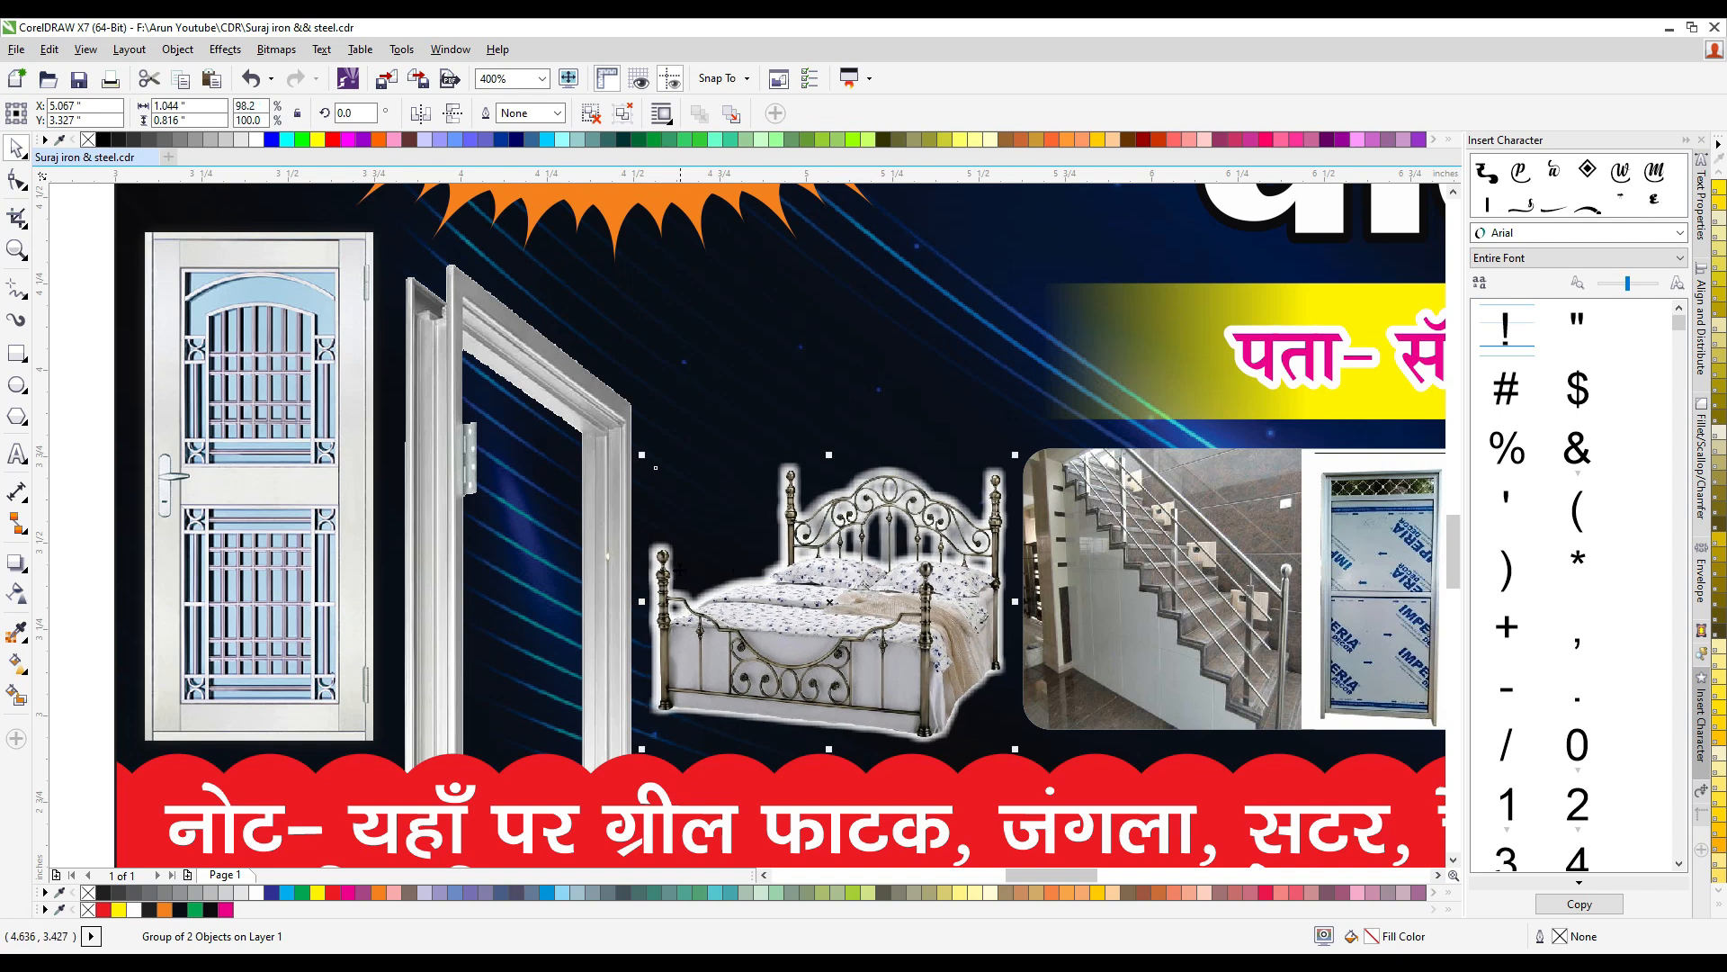
{"action": "scroll", "coordinate": [1005, 601], "scroll_direction": "down", "scroll_amount": 3}
{"action": "scroll", "coordinate": [430, 383], "scroll_direction": "up", "scroll_amount": 2}
{"action": "left_click_drag", "start_coordinate": [374, 319], "coordinate": [978, 672]}
{"action": "scroll", "coordinate": [978, 672], "scroll_direction": "up", "scroll_amount": 1}
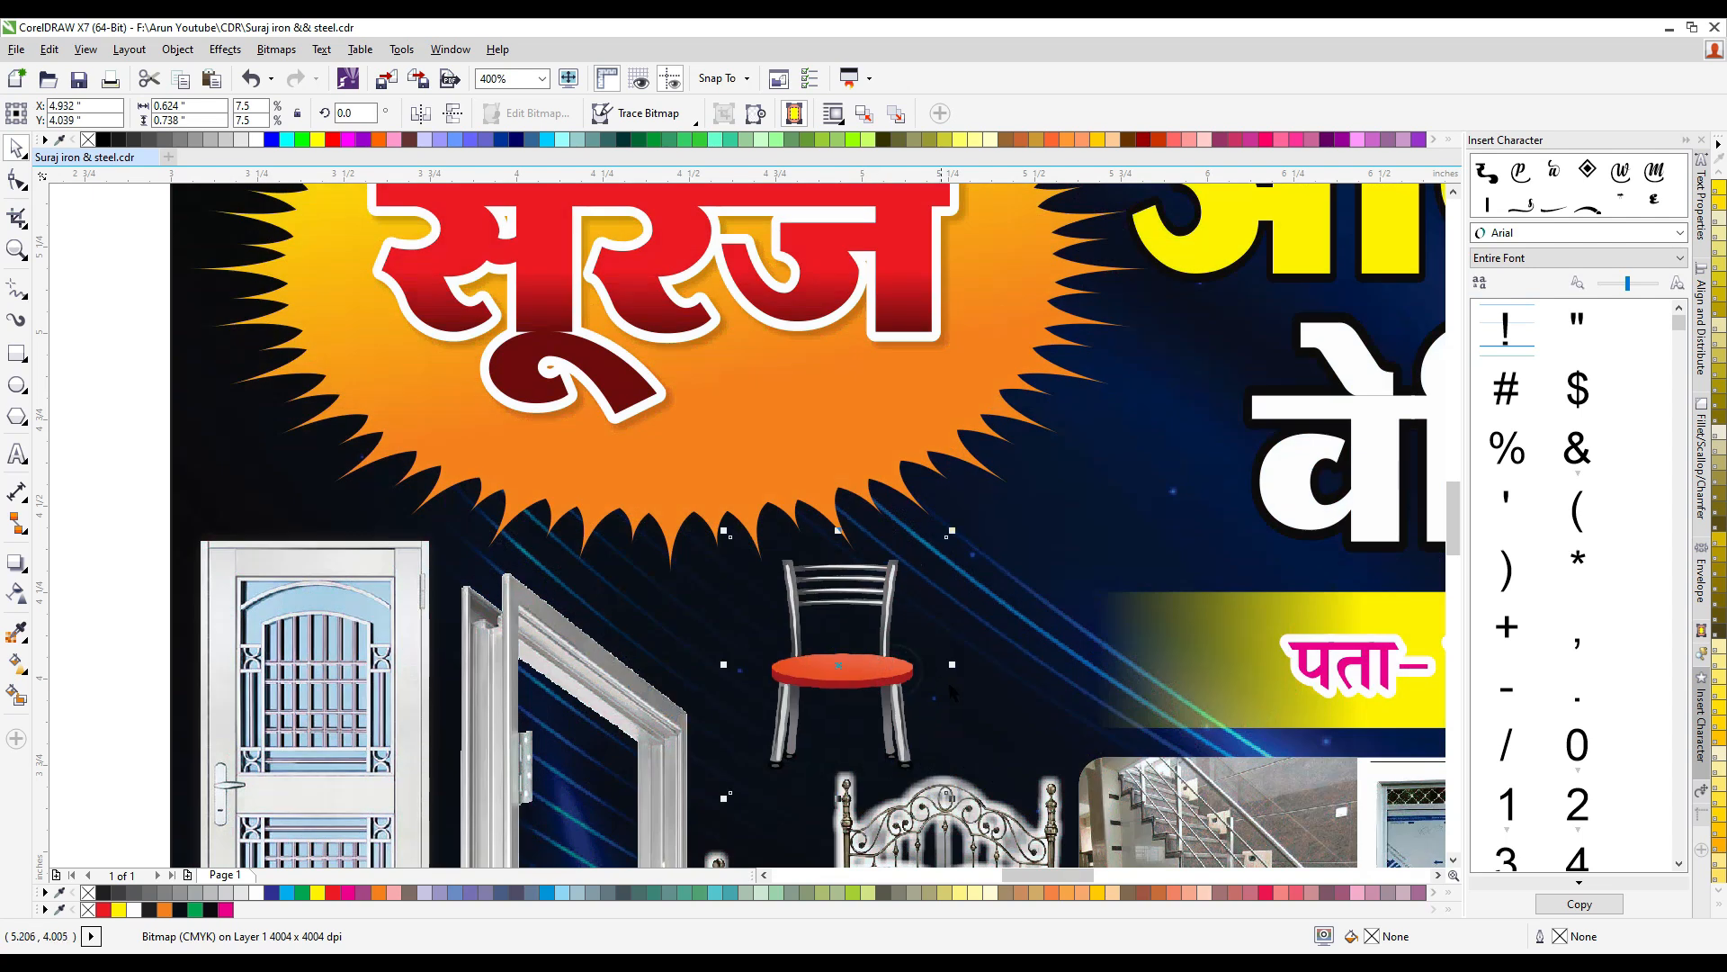
- Duplicate the chair beside the original and shrink both chairs together to about 1.063 inches wide
{"action": "left_click_drag", "start_coordinate": [865, 656], "coordinate": [1045, 655]}
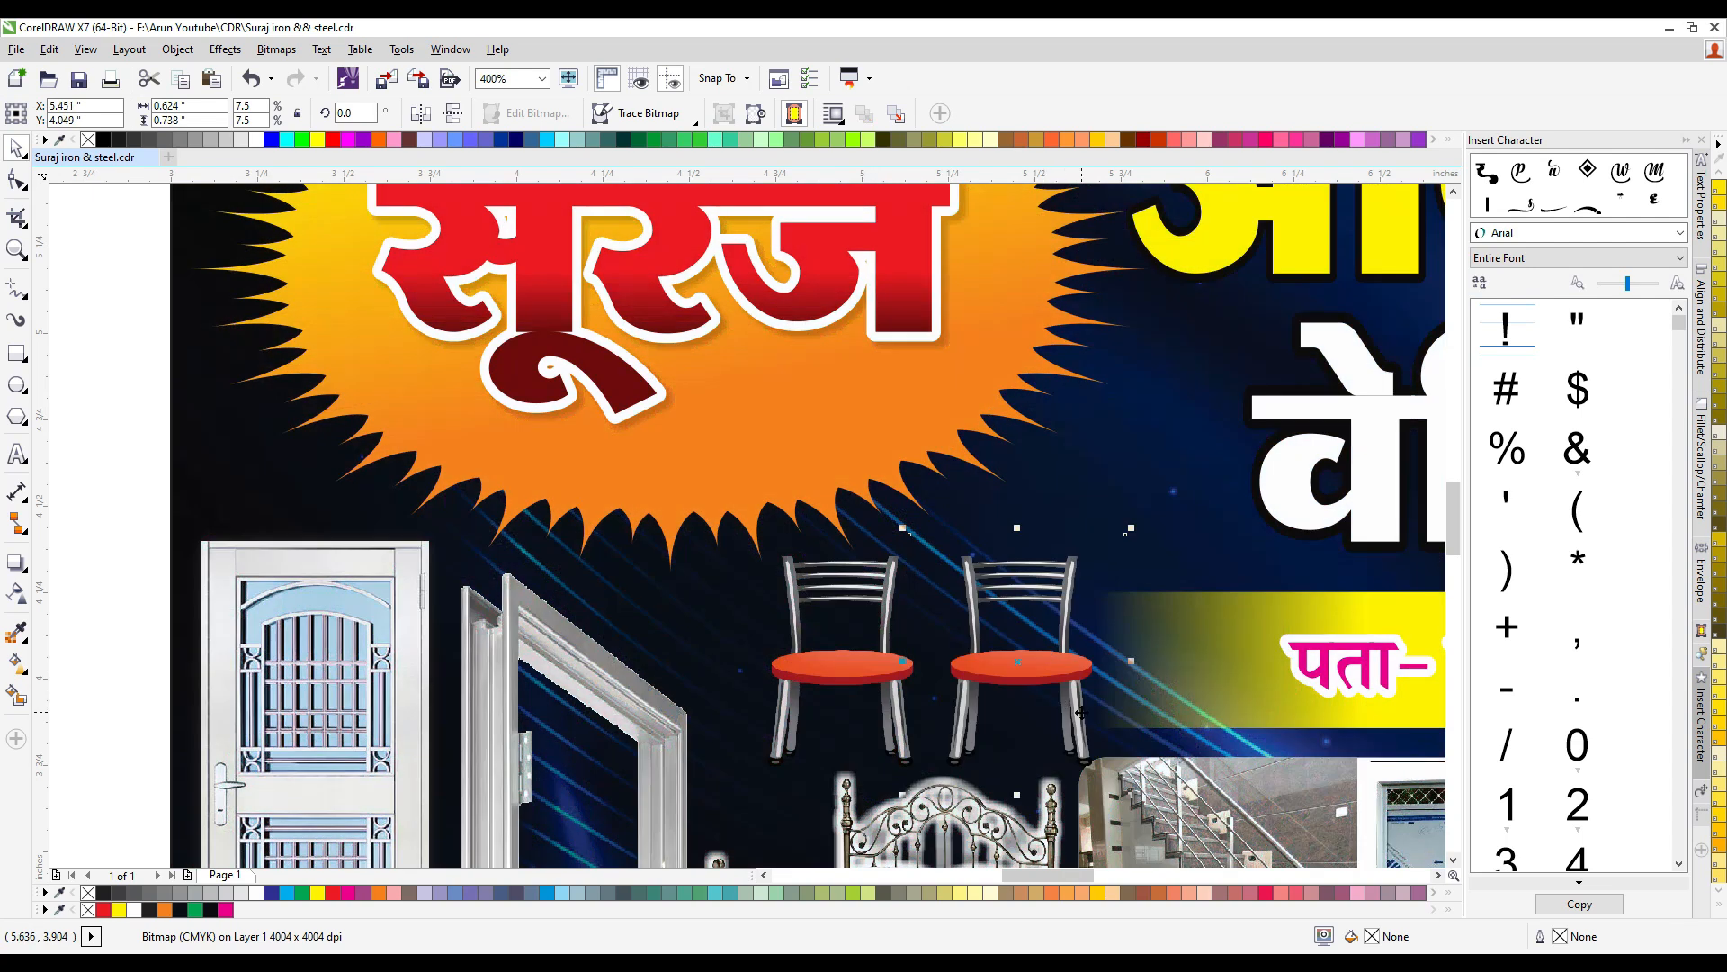
{"action": "left_click", "coordinate": [829, 665], "text": "shift"}
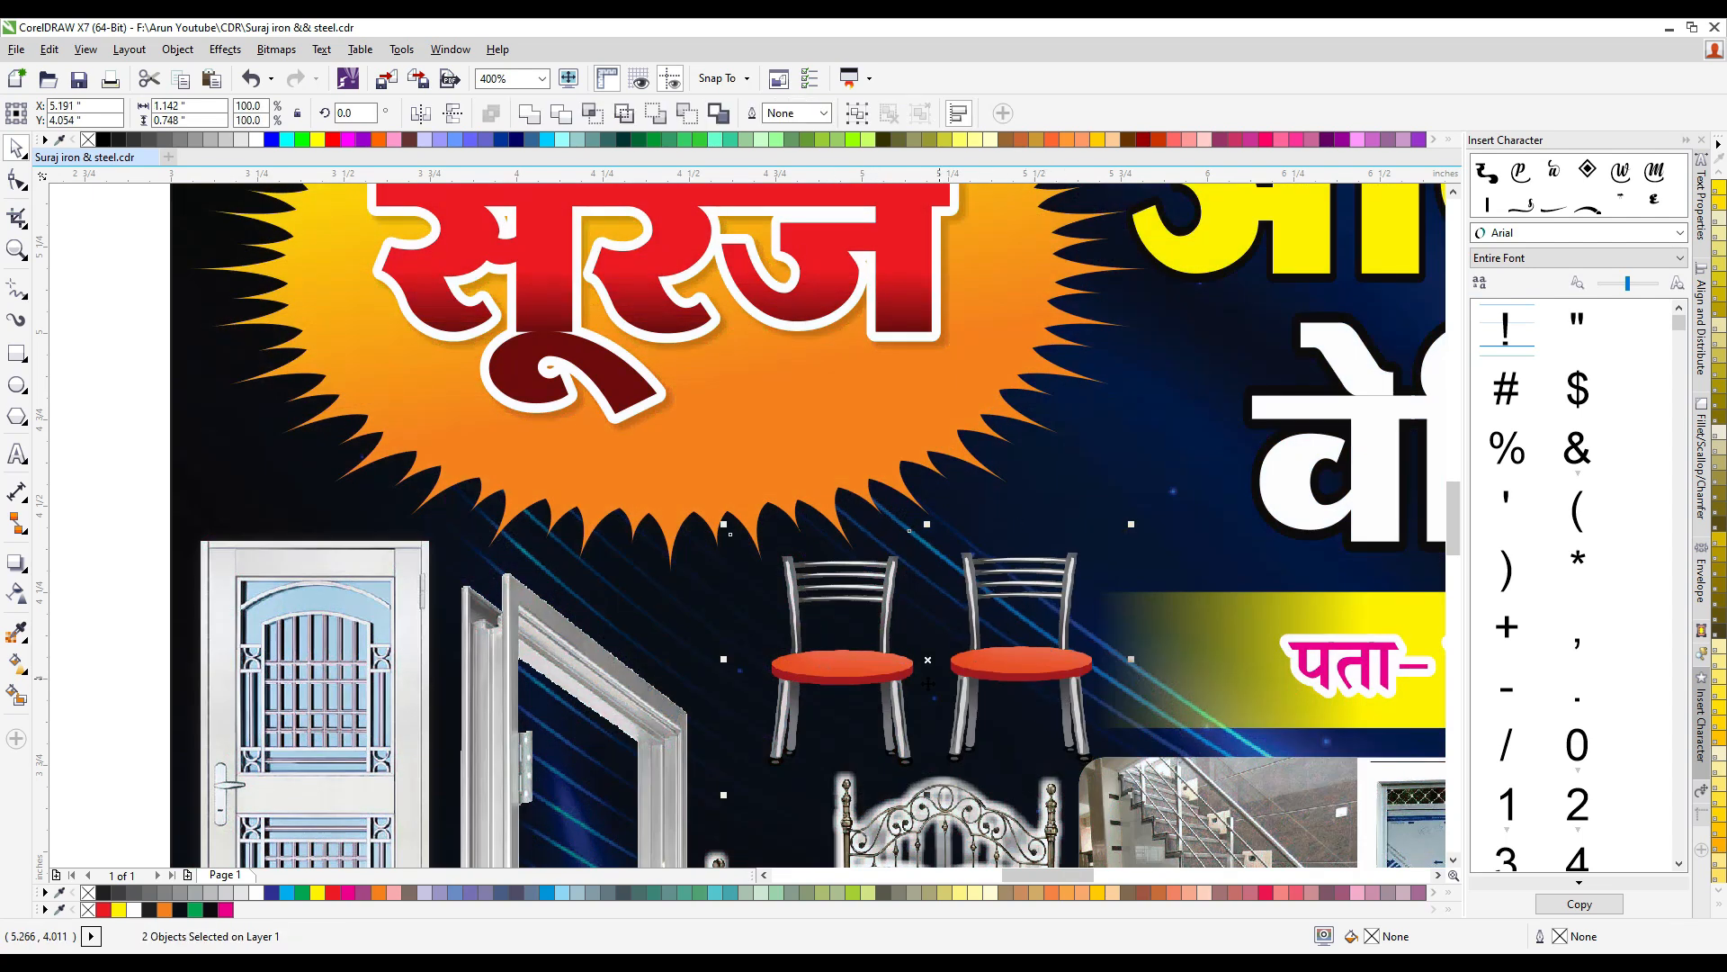
{"action": "left_click_drag", "start_coordinate": [1131, 530], "coordinate": [1104, 549]}
{"action": "scroll", "coordinate": [847, 554], "scroll_direction": "down", "scroll_amount": 1}
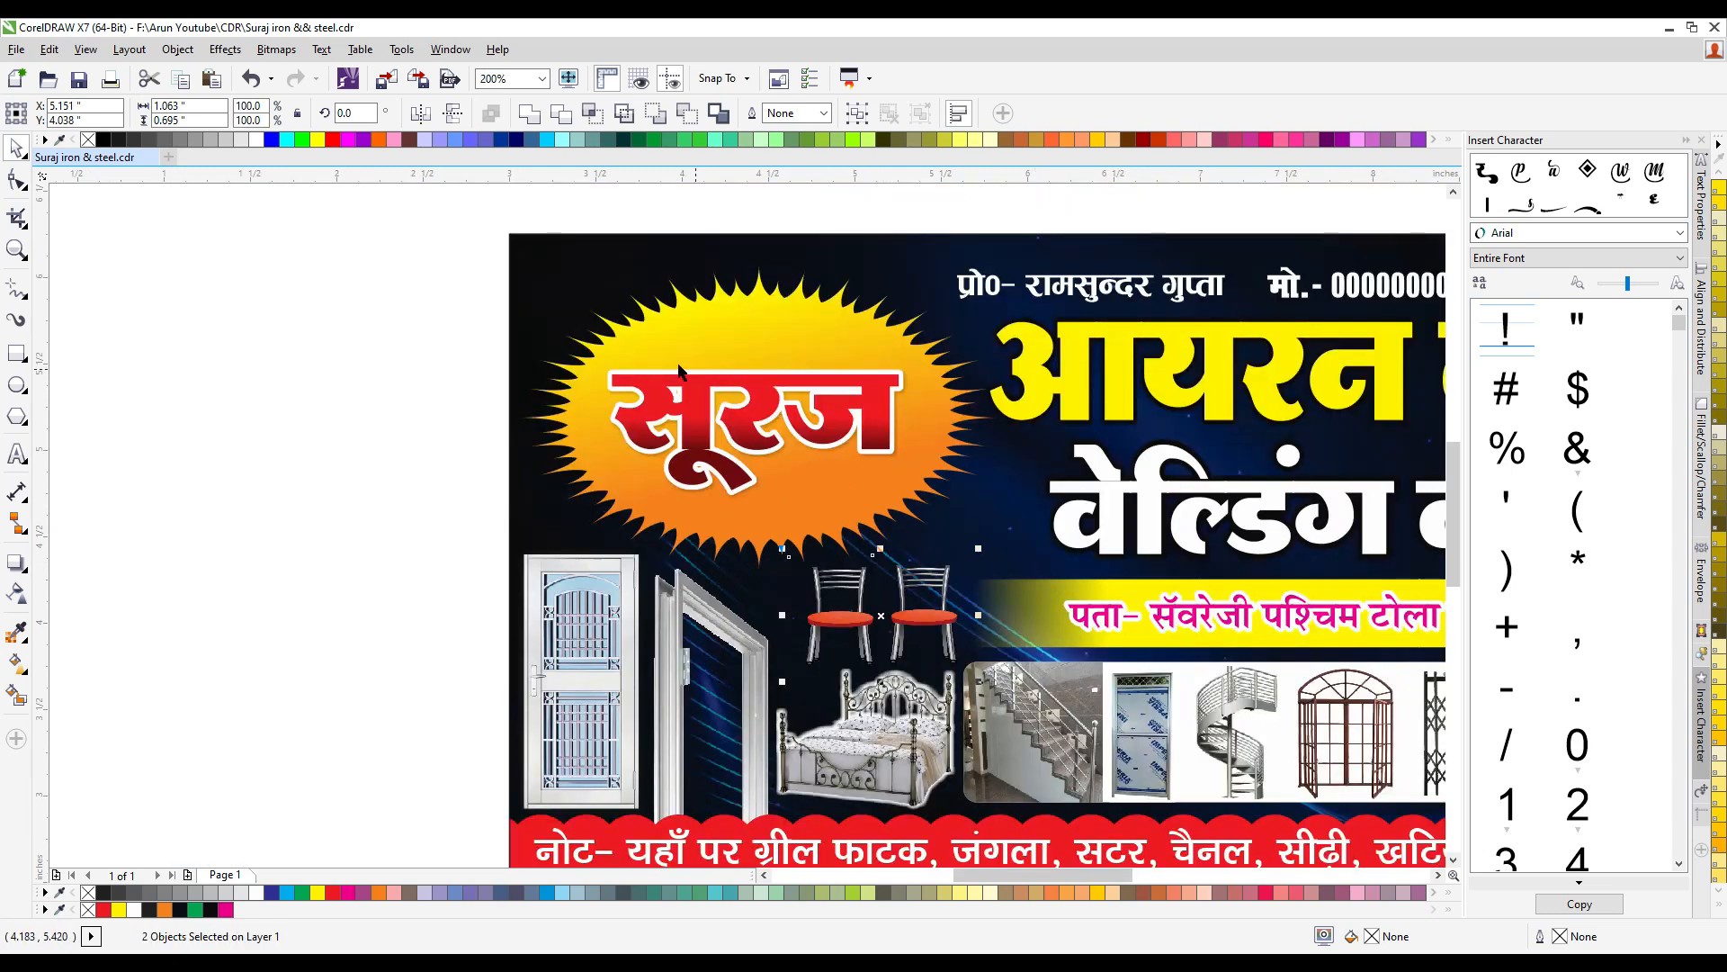
- Nudge the sun emblem with its name up slightly and adjust the position of the chair pair below it
{"action": "left_click_drag", "start_coordinate": [434, 248], "coordinate": [1096, 561]}
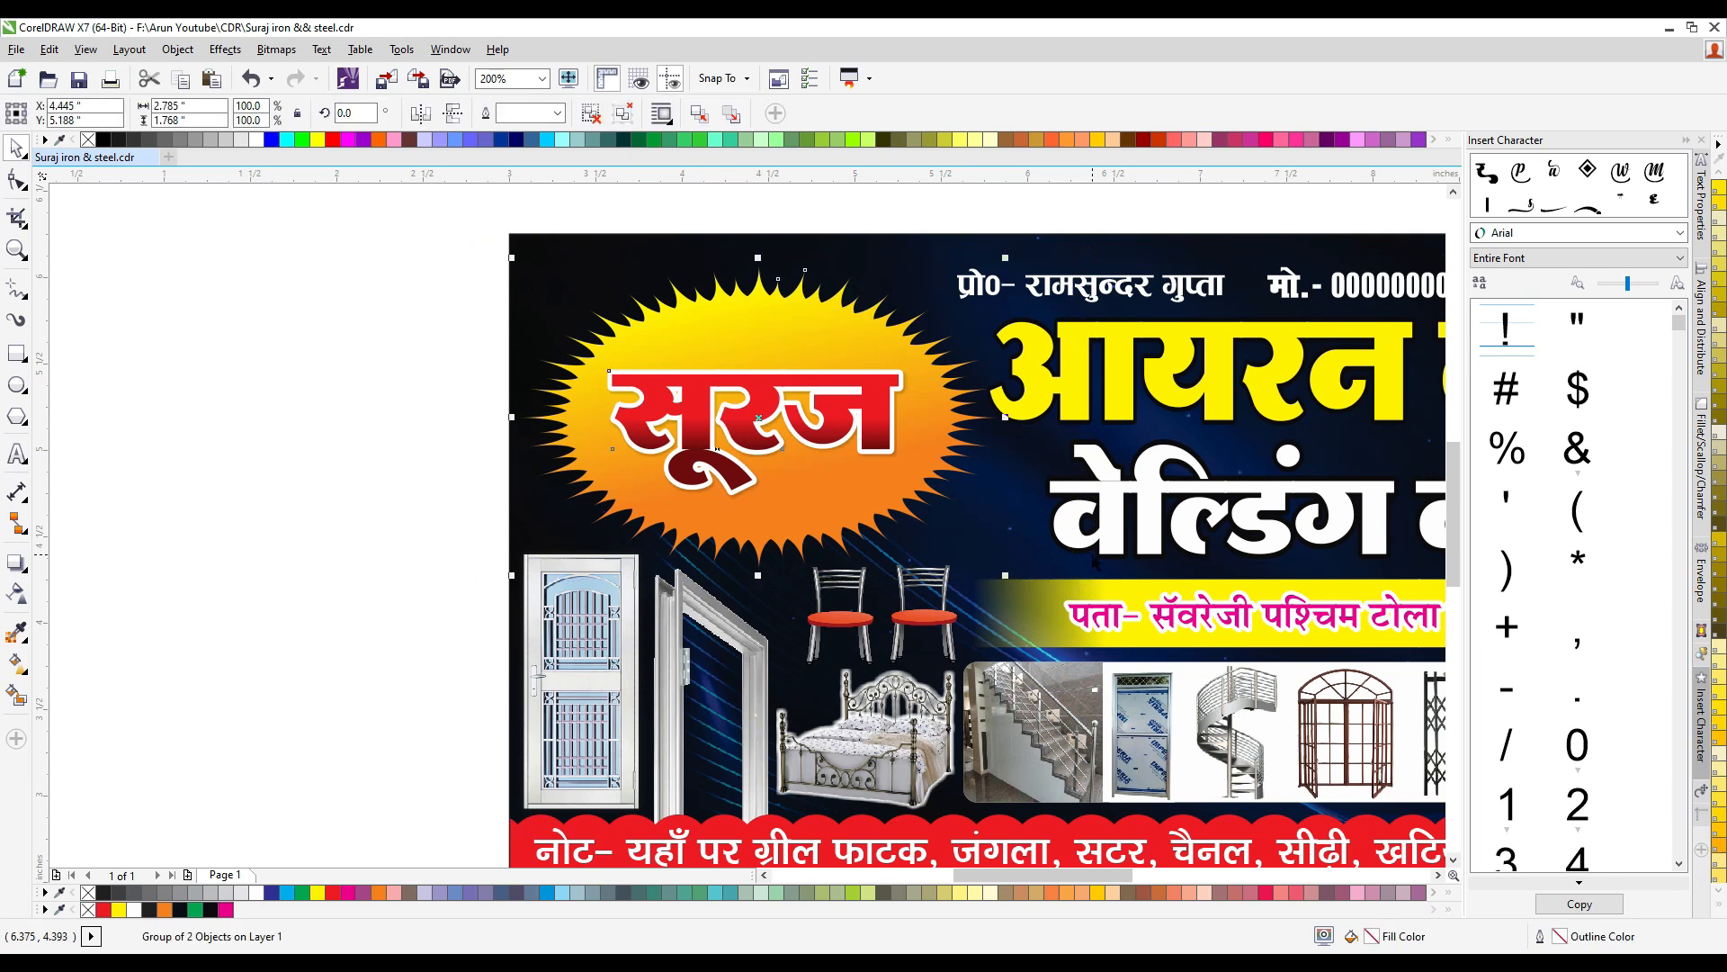
{"action": "key", "text": "Up"}
{"action": "key", "text": "Up"}
{"action": "key", "text": "Up"}
{"action": "key", "text": "Up"}
{"action": "key", "text": "Up"}
{"action": "key", "text": "Up"}
{"action": "key", "text": "Up"}
{"action": "key", "text": "Up"}
{"action": "key", "text": "Up"}
{"action": "key", "text": "Up"}
{"action": "key", "text": "Up"}
{"action": "key", "text": "Up"}
{"action": "key", "text": "Up"}
{"action": "key", "text": "Up"}
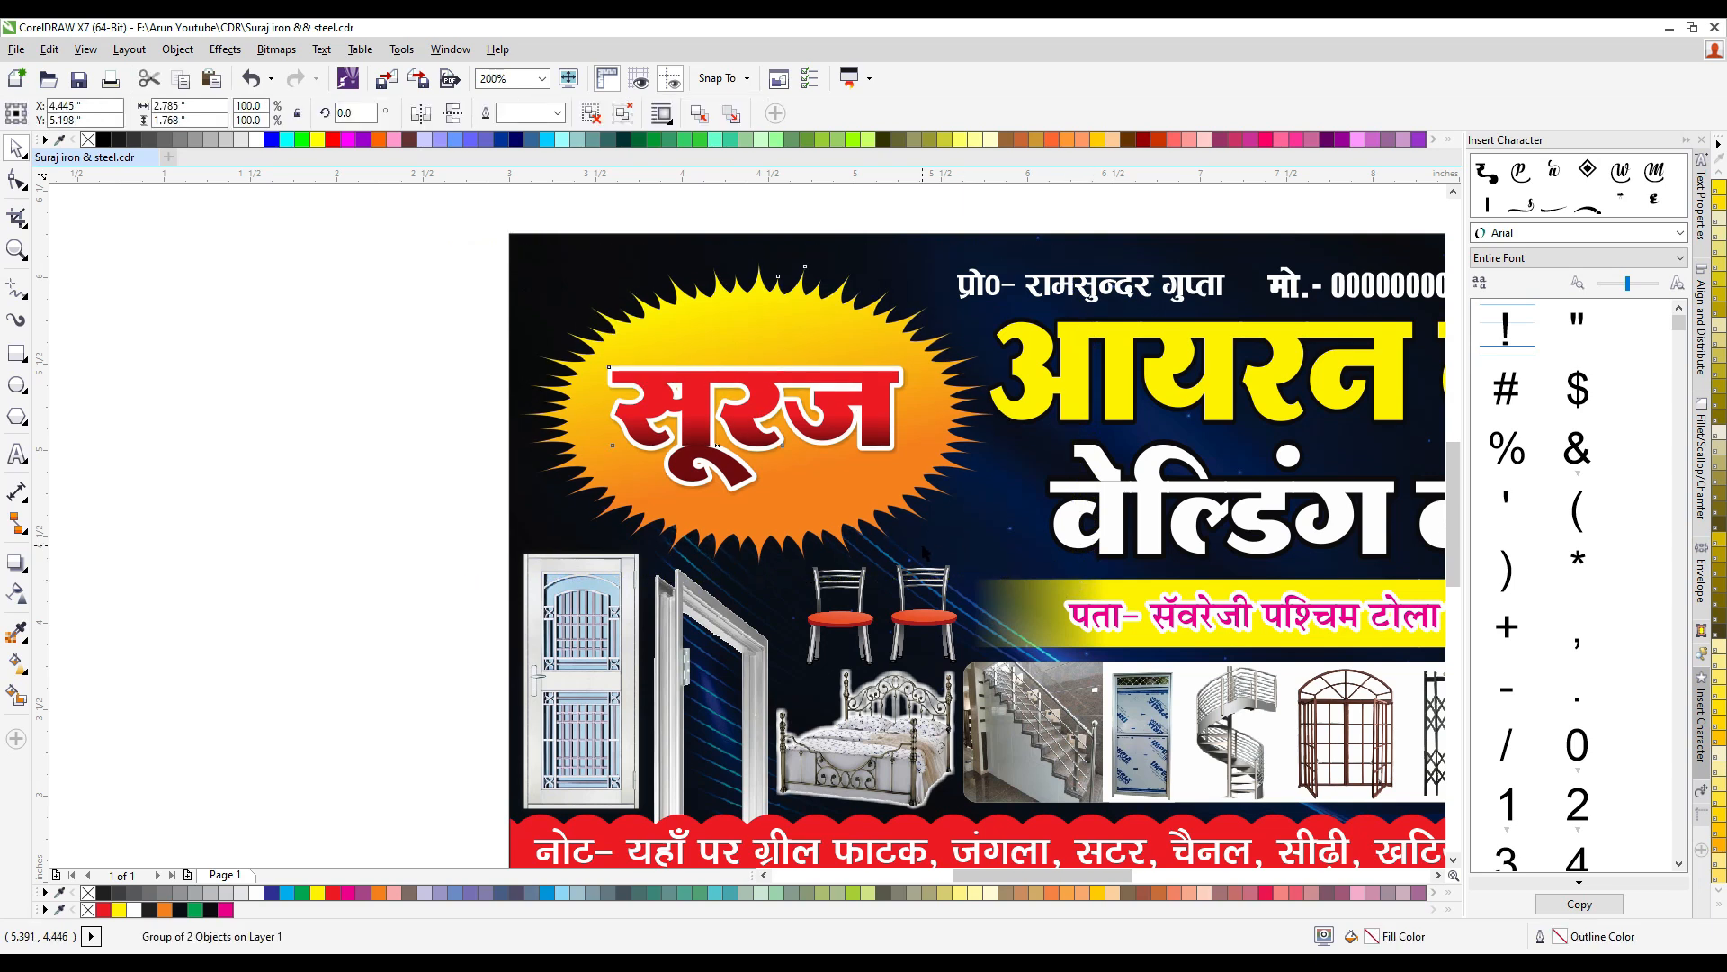
{"action": "left_click", "coordinate": [528, 528]}
{"action": "scroll", "coordinate": [529, 529], "scroll_direction": "down", "scroll_amount": 1}
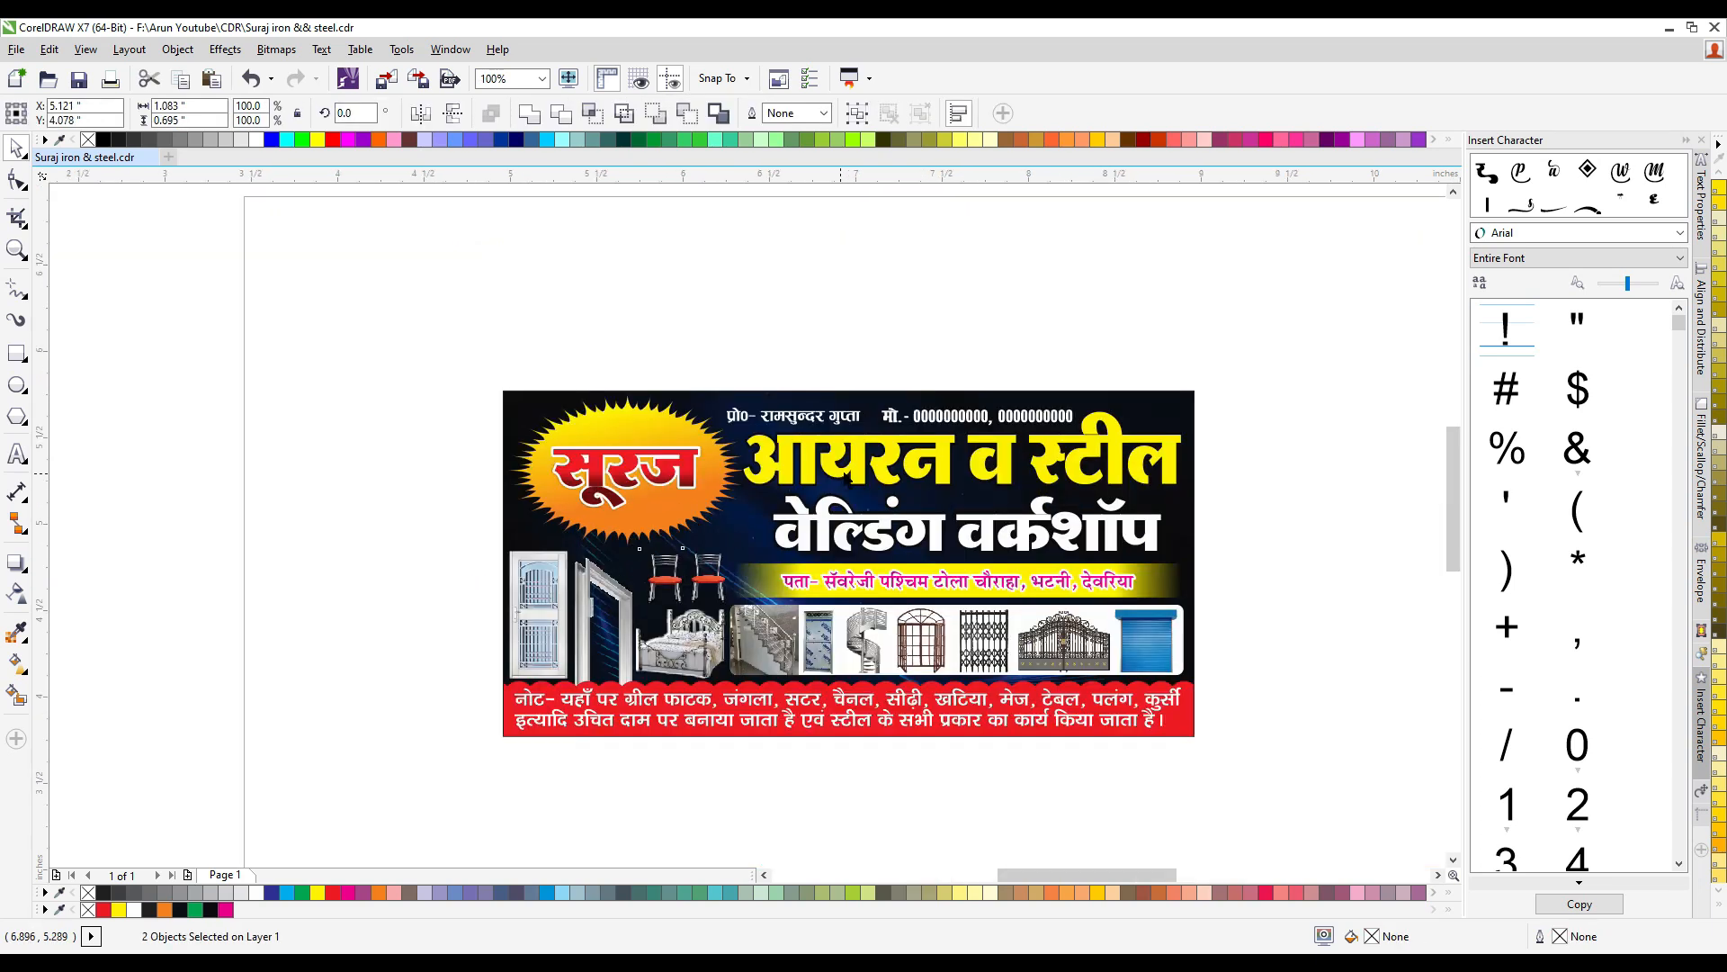
- Widen the white second title line, nudge it down and enlarge it to about 4.766 inches wide
{"action": "scroll", "coordinate": [891, 472], "scroll_direction": "up", "scroll_amount": 1}
{"action": "left_click", "coordinate": [899, 475]}
{"action": "scroll", "coordinate": [900, 474], "scroll_direction": "down", "scroll_amount": 1}
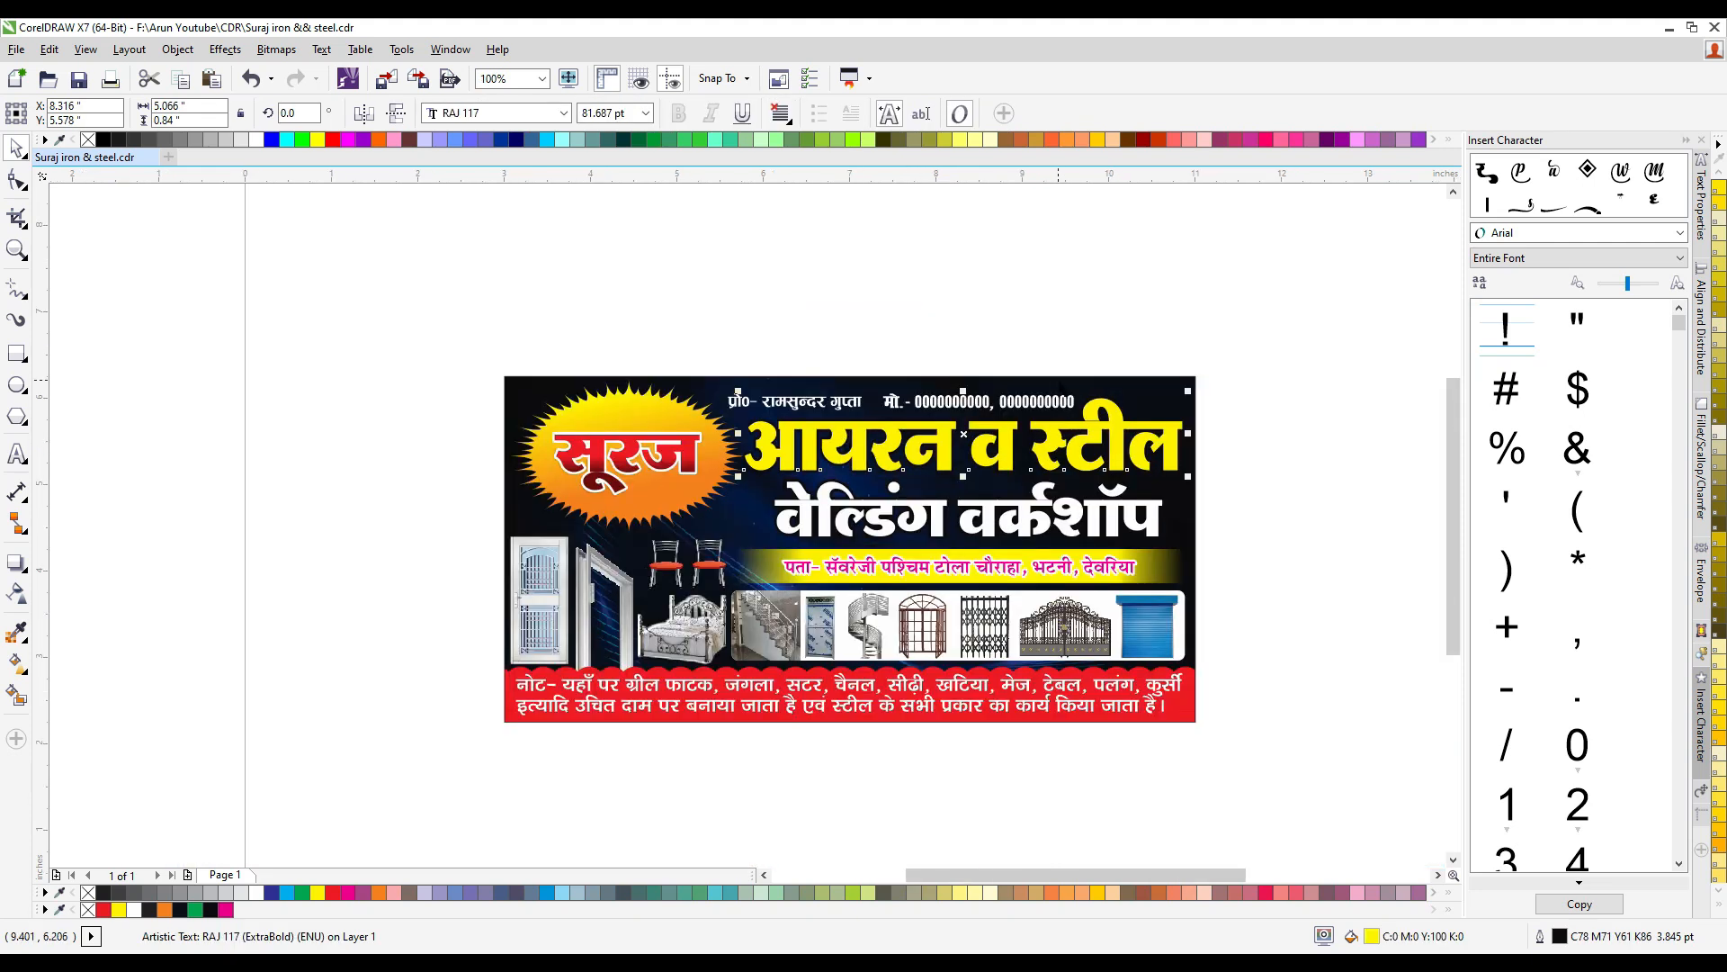
{"action": "scroll", "coordinate": [1051, 482], "scroll_direction": "up", "scroll_amount": 1}
{"action": "left_click", "coordinate": [504, 570]}
{"action": "left_click_drag", "start_coordinate": [493, 534], "coordinate": [465, 534]}
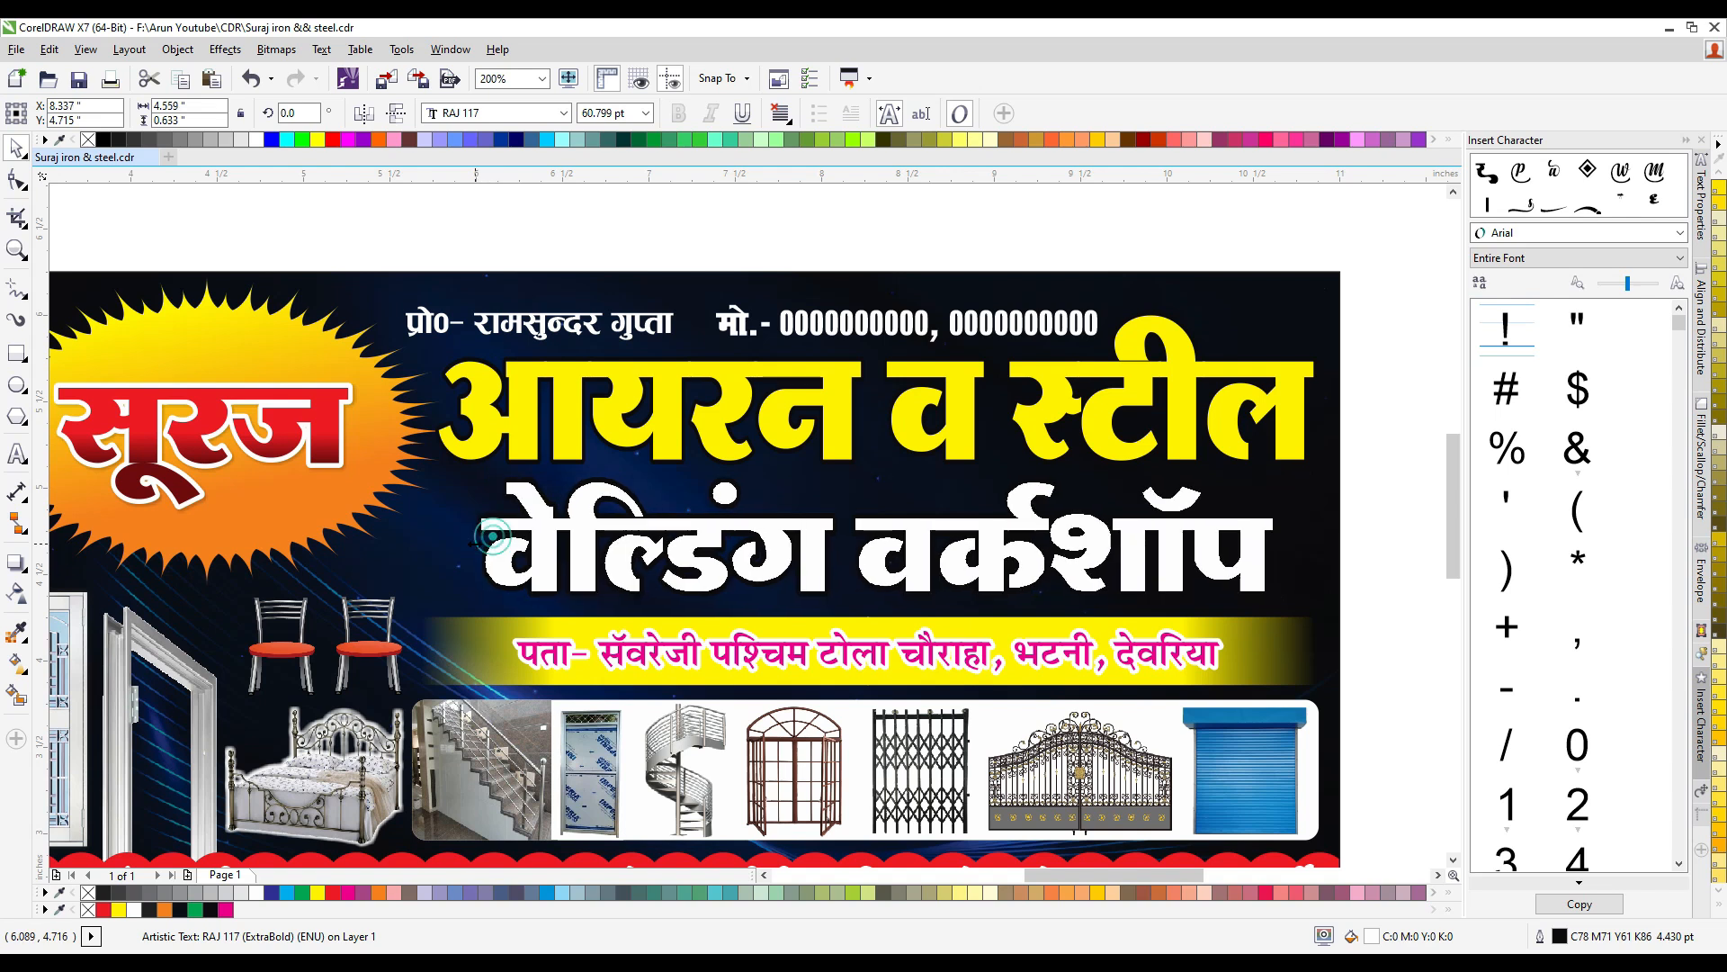
{"action": "key", "text": "Down"}
{"action": "key", "text": "Down"}
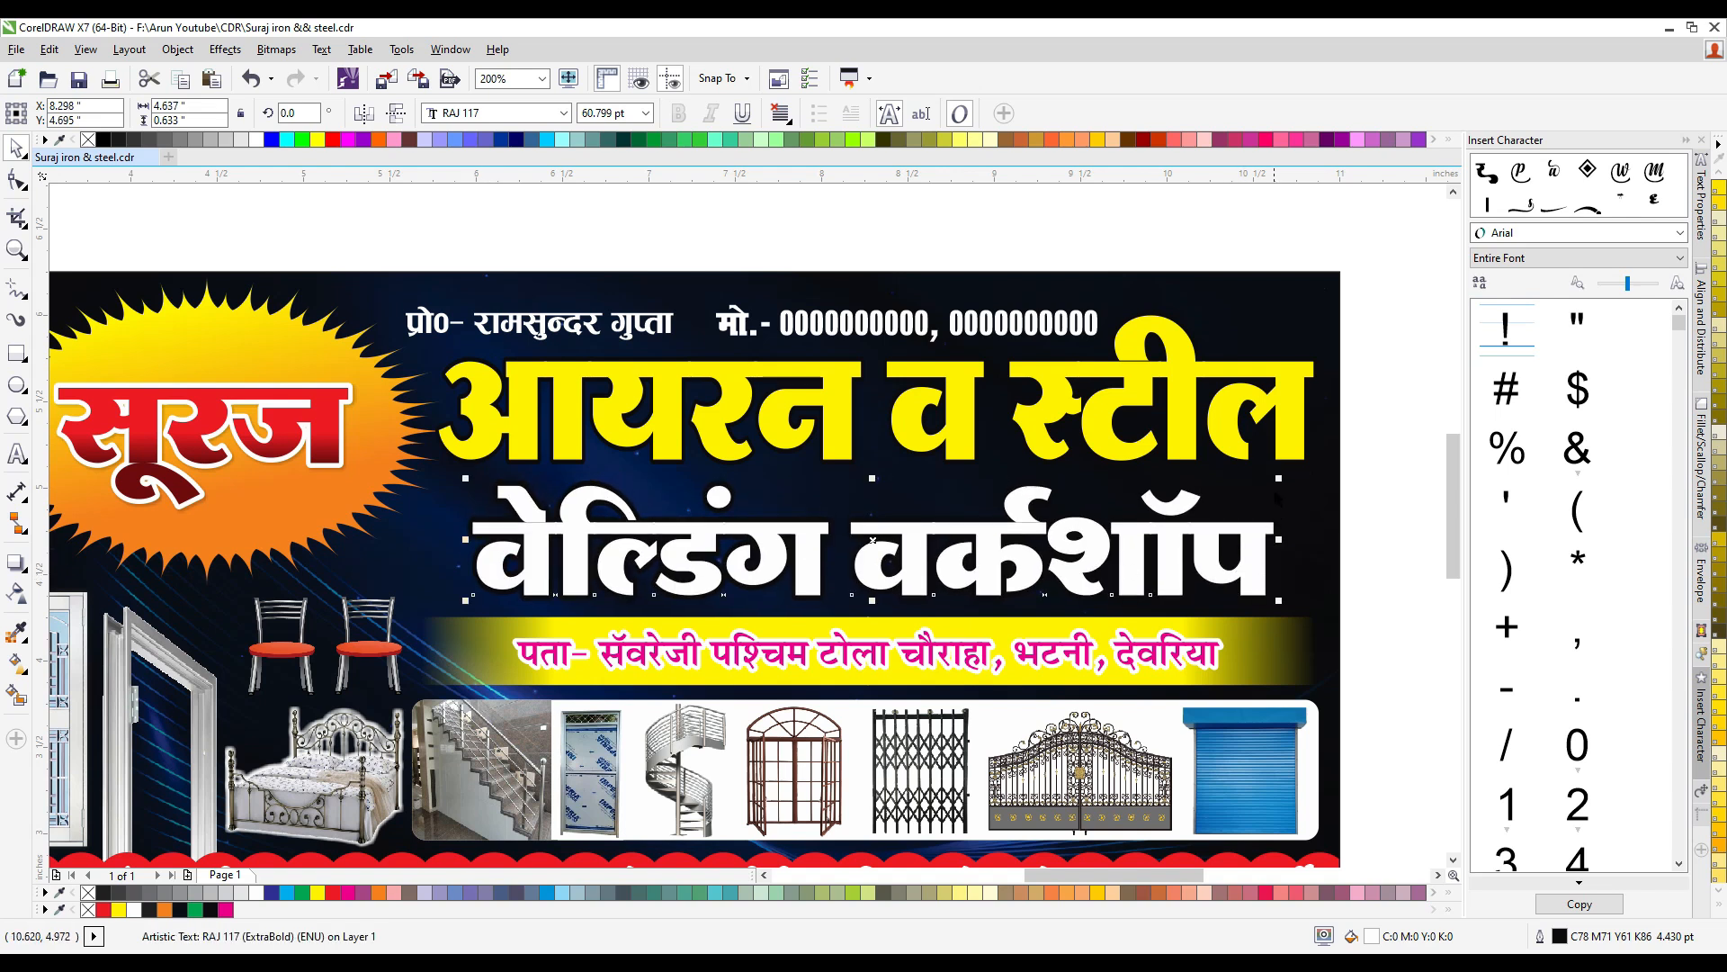
{"action": "left_click_drag", "start_coordinate": [1278, 477], "coordinate": [1302, 474]}
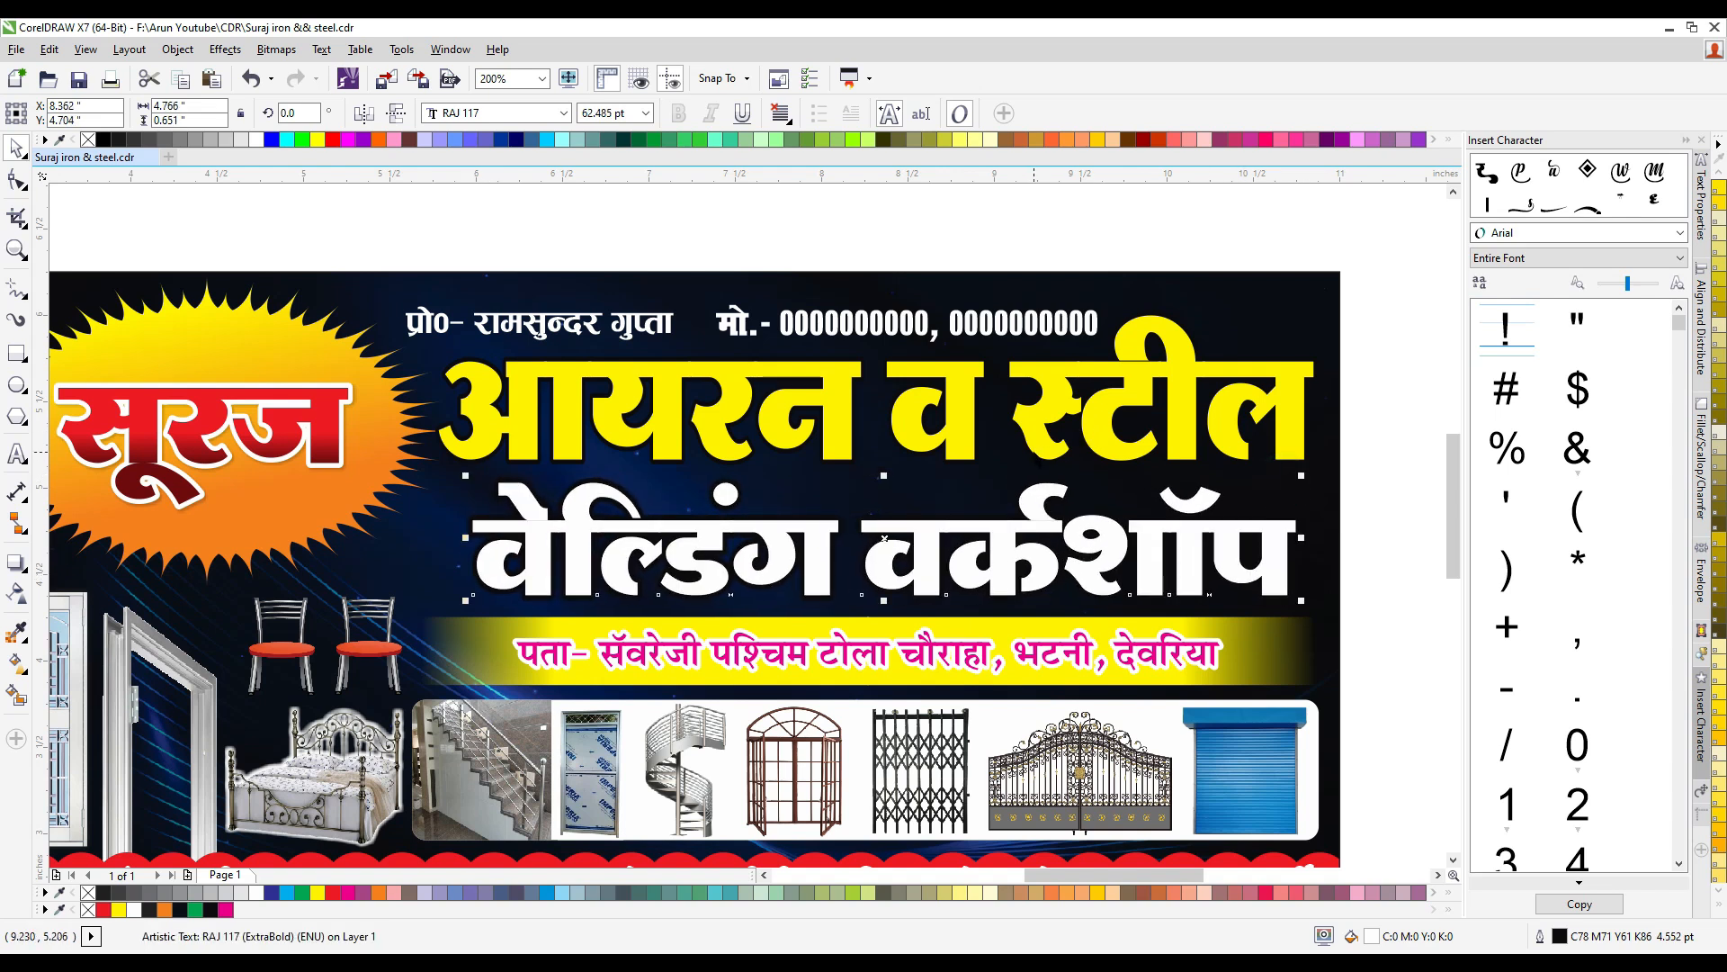
- Centre the white second title line horizontally on the yellow title line above it
{"action": "left_click", "coordinate": [1043, 441], "text": "shift"}
{"action": "key", "text": "c"}
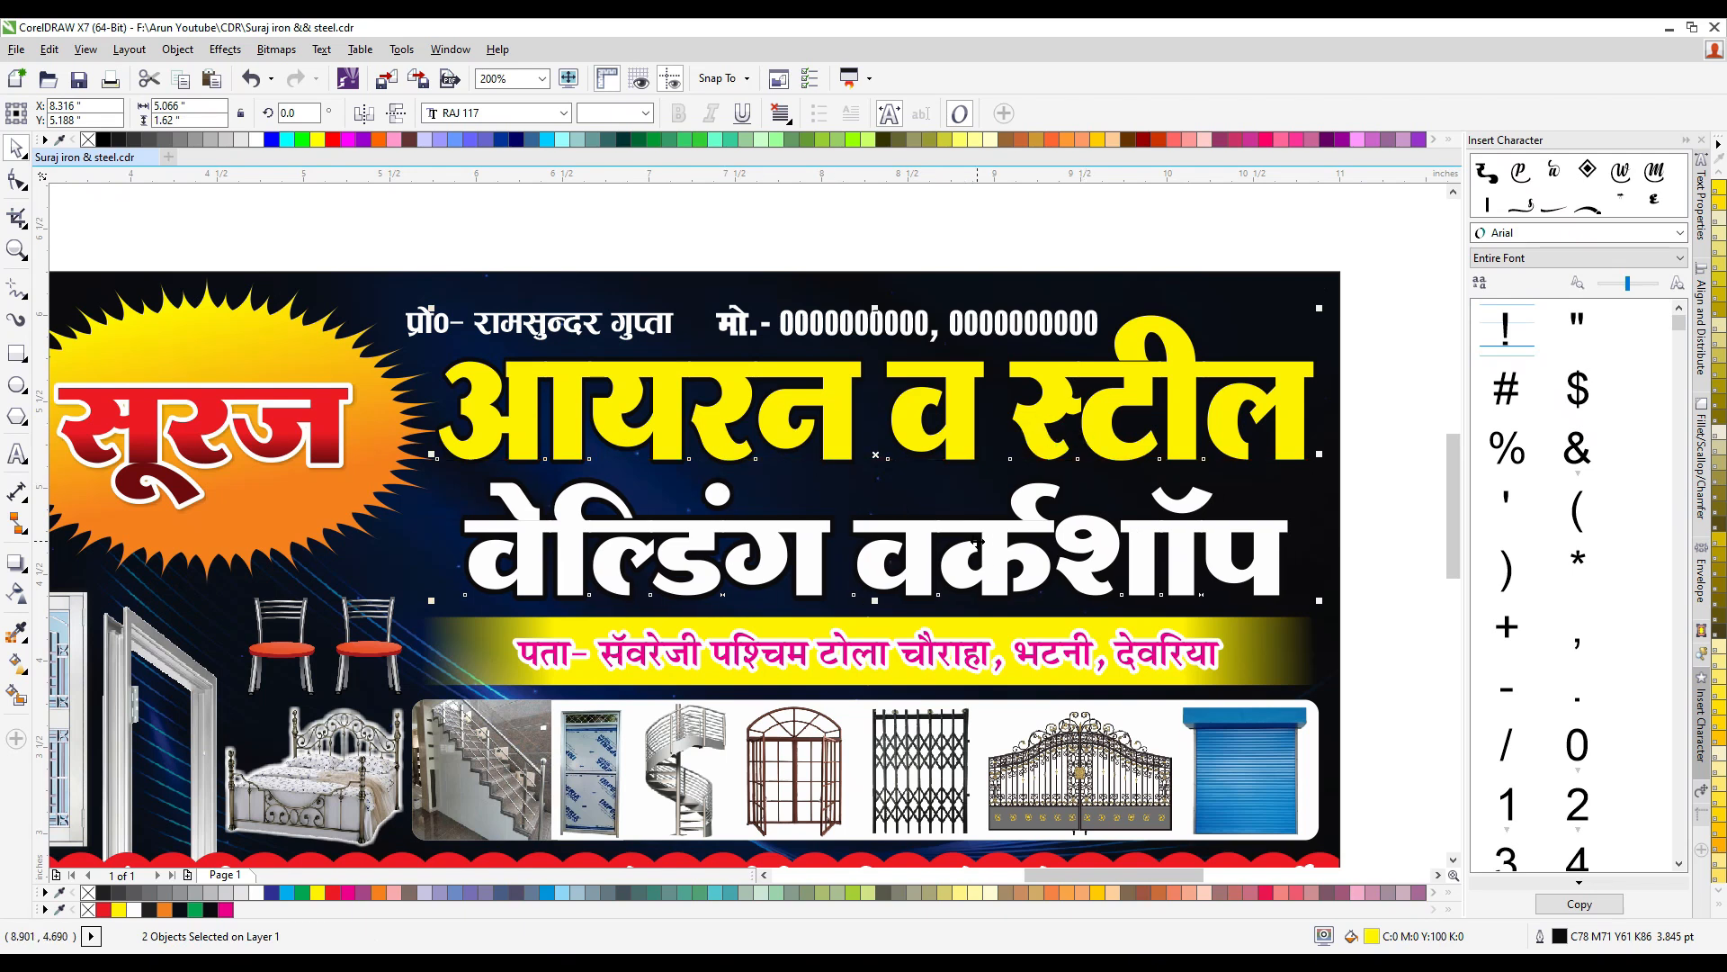
{"action": "left_click", "coordinate": [916, 411]}
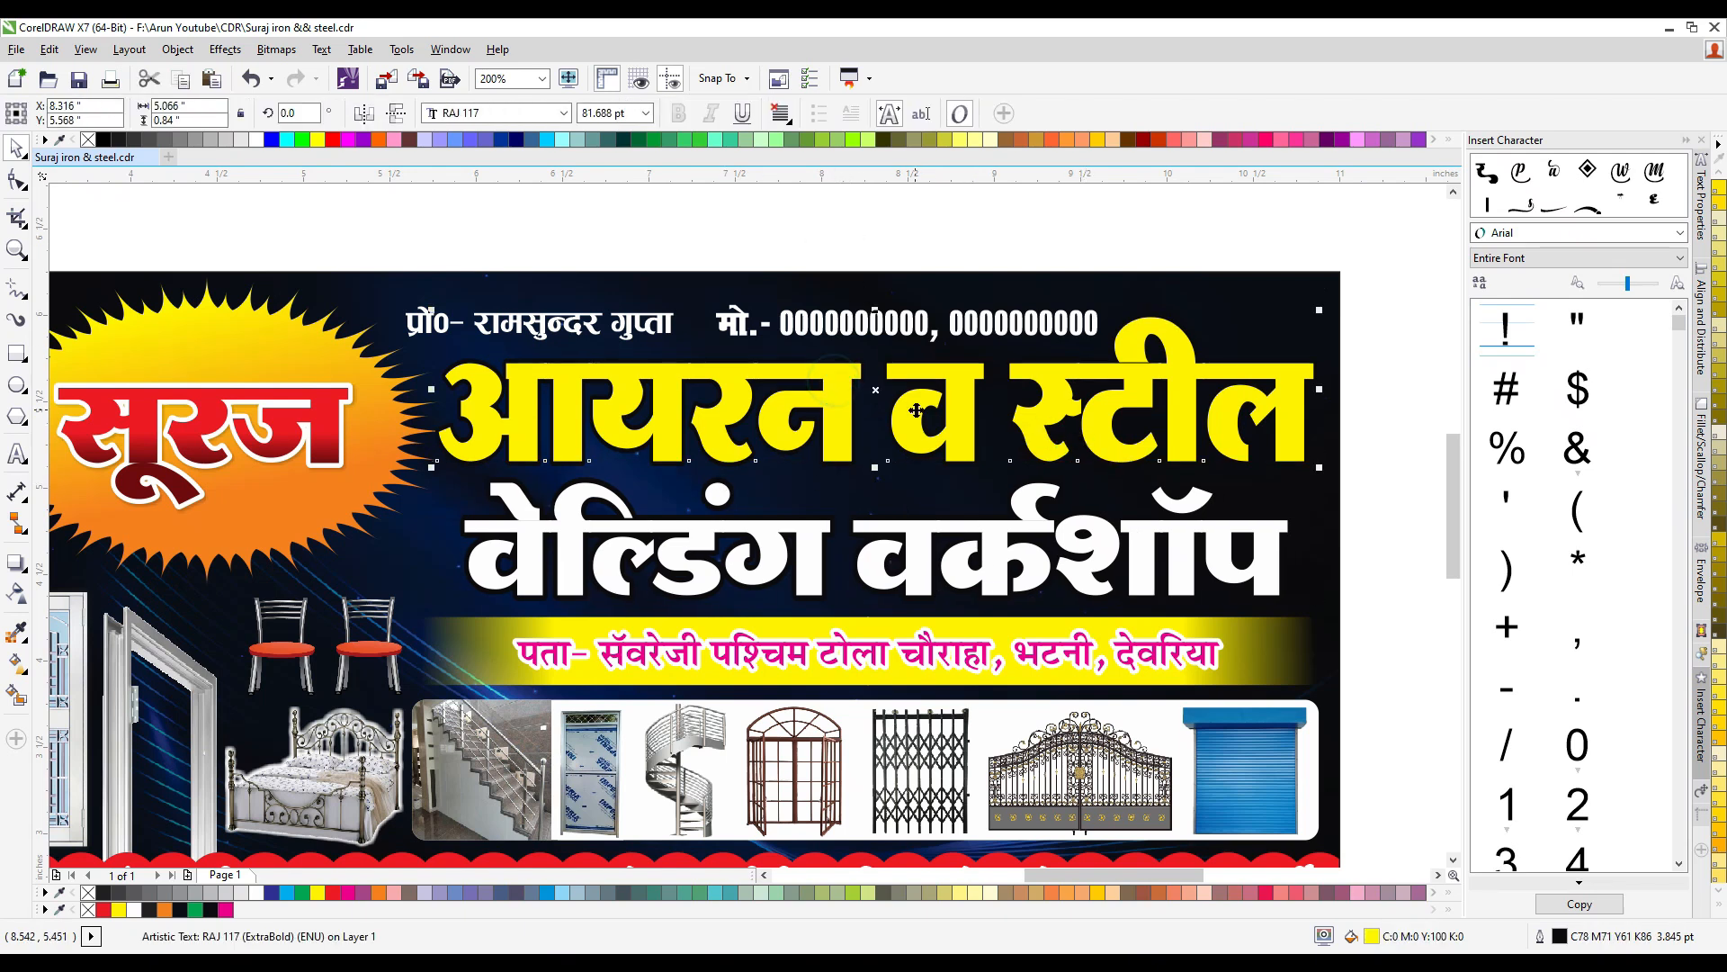
- Stretch the proprietor and mobile number line above the title slightly taller
{"action": "left_click_drag", "start_coordinate": [401, 202], "coordinate": [1123, 387]}
{"action": "scroll", "coordinate": [761, 275], "scroll_direction": "up", "scroll_amount": 1}
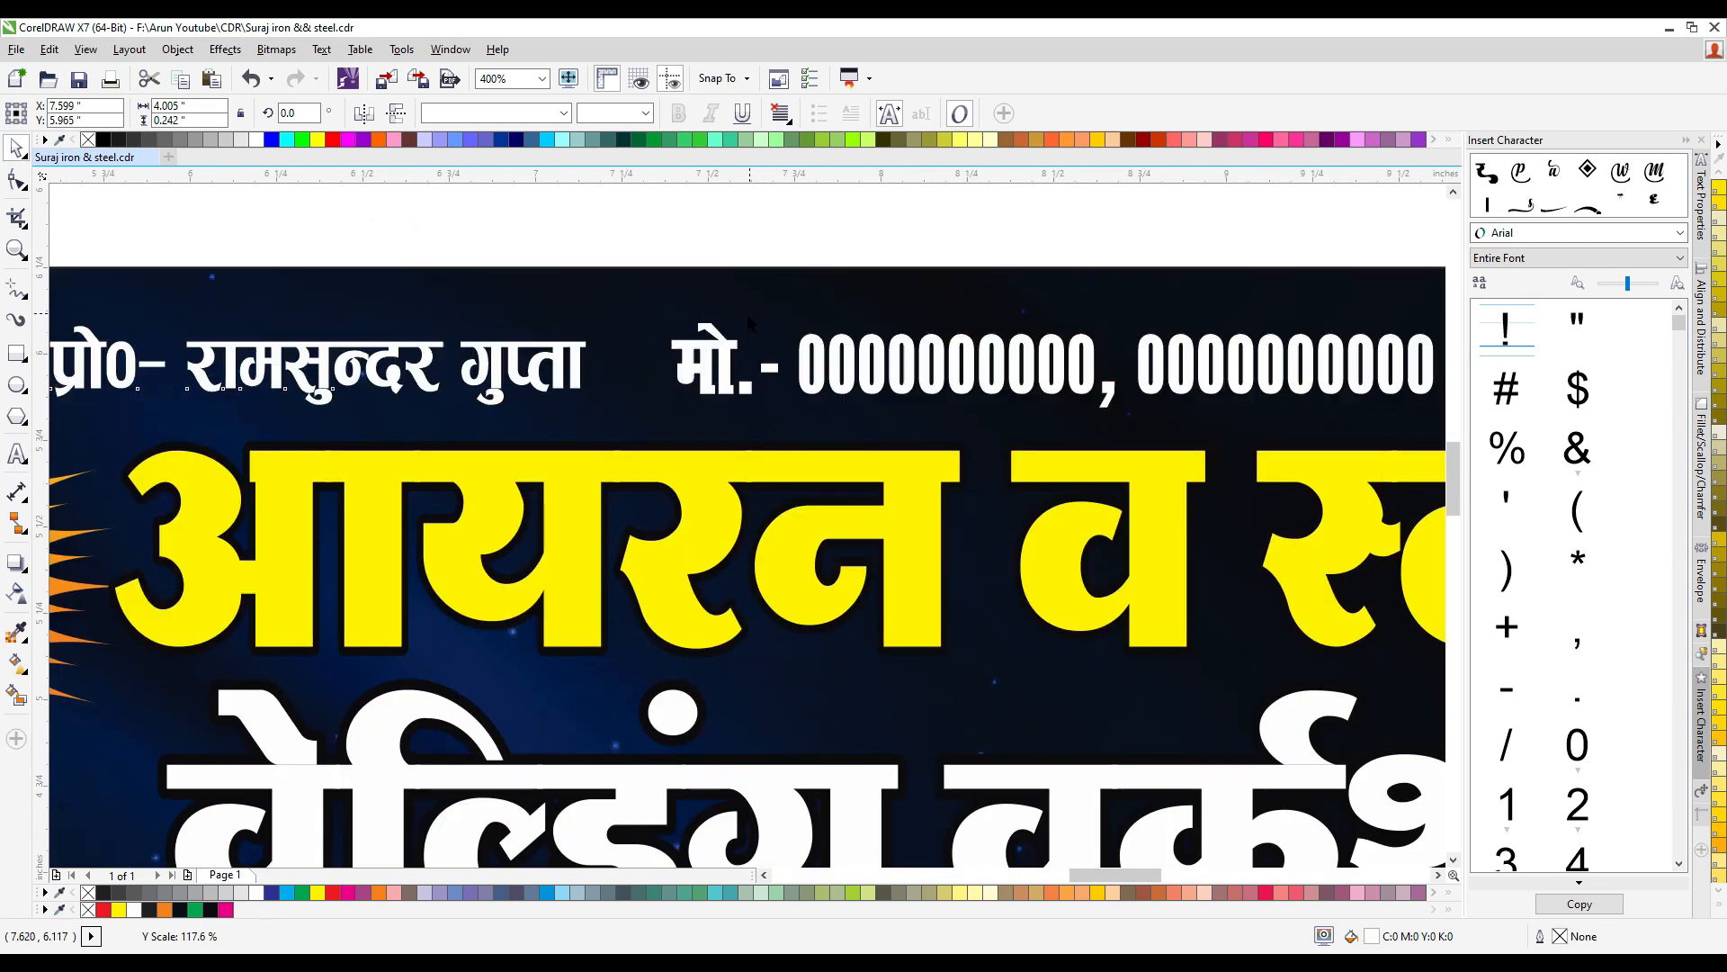
{"action": "scroll", "coordinate": [1120, 346], "scroll_direction": "down", "scroll_amount": 2}
{"action": "left_click_drag", "start_coordinate": [1242, 283], "coordinate": [555, 508]}
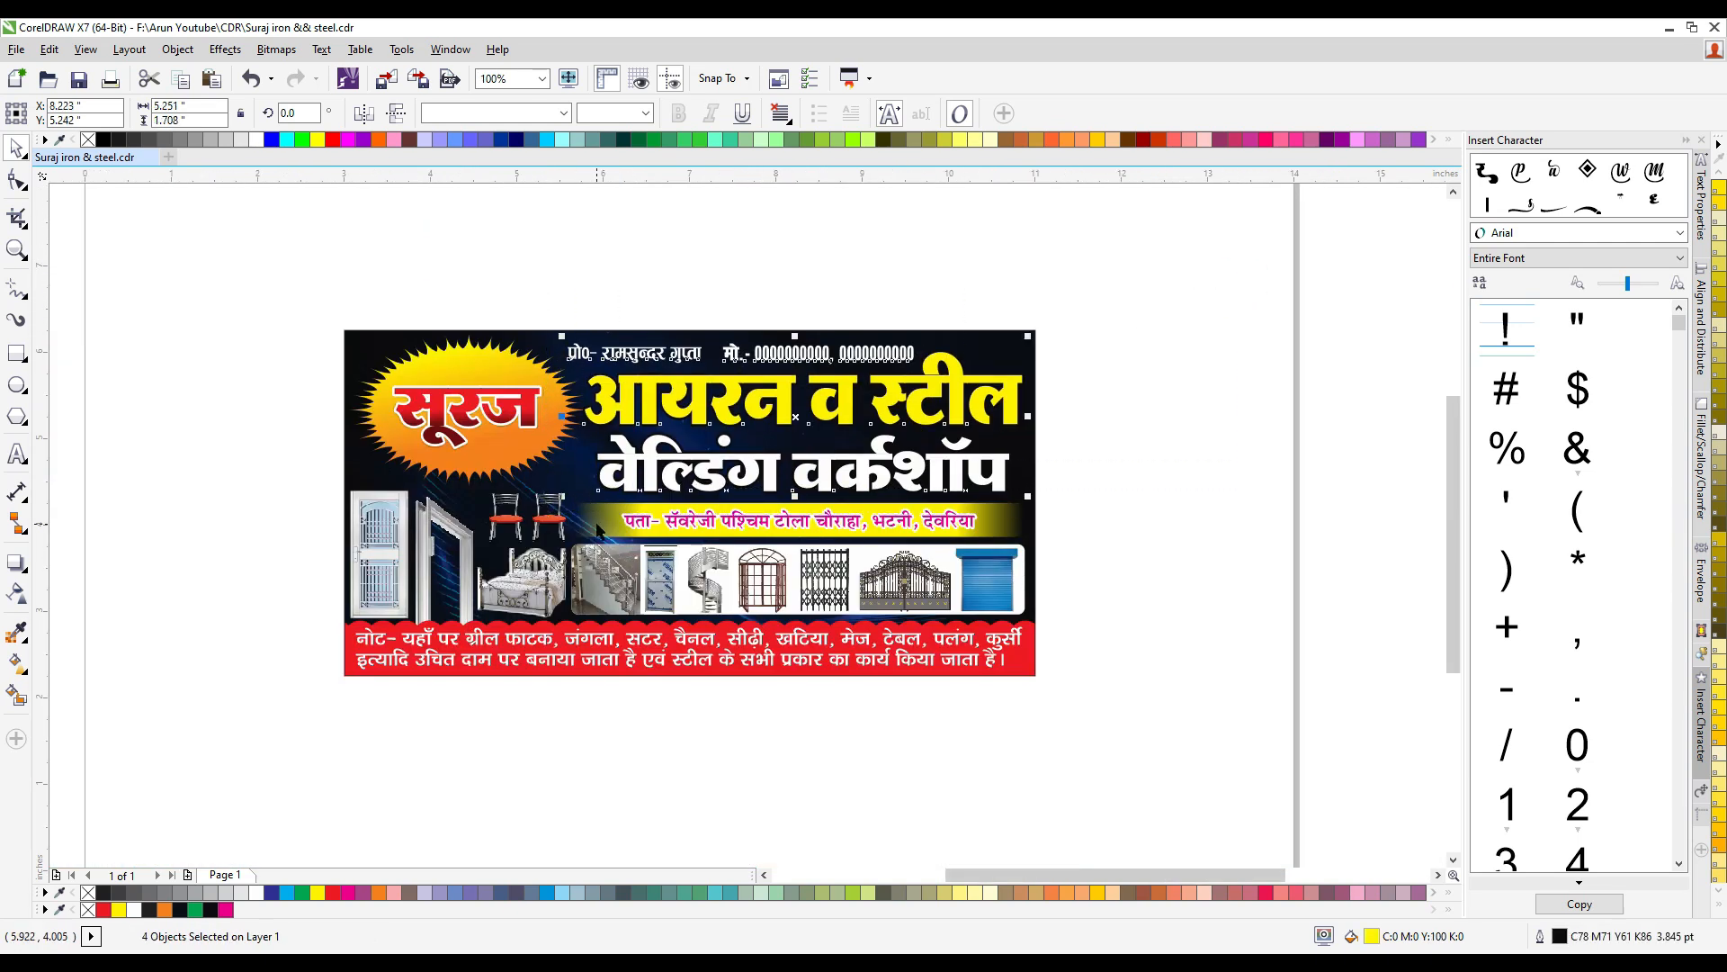
{"action": "left_click", "coordinate": [530, 307]}
- Enlarge the सूरज lettering on the sun from its centre to about 1.839 inches wide
{"action": "scroll", "coordinate": [460, 416], "scroll_direction": "up", "scroll_amount": 1}
{"action": "left_click", "coordinate": [423, 396]}
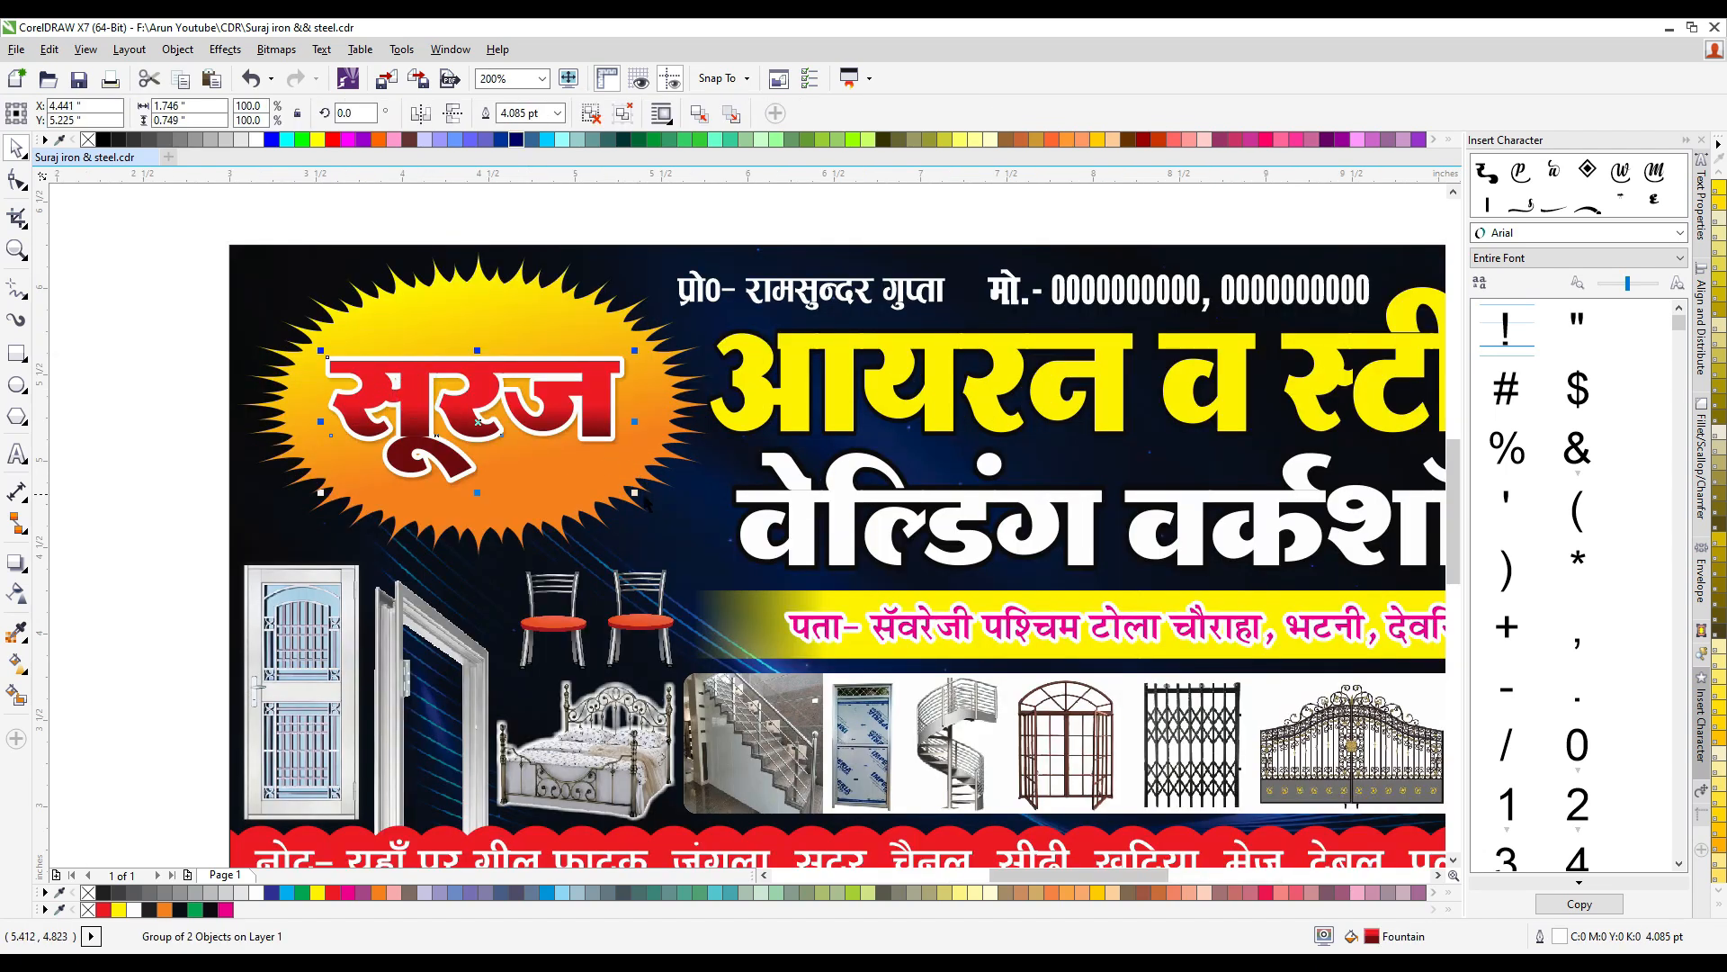
{"action": "left_click_drag", "start_coordinate": [635, 494], "coordinate": [643, 497]}
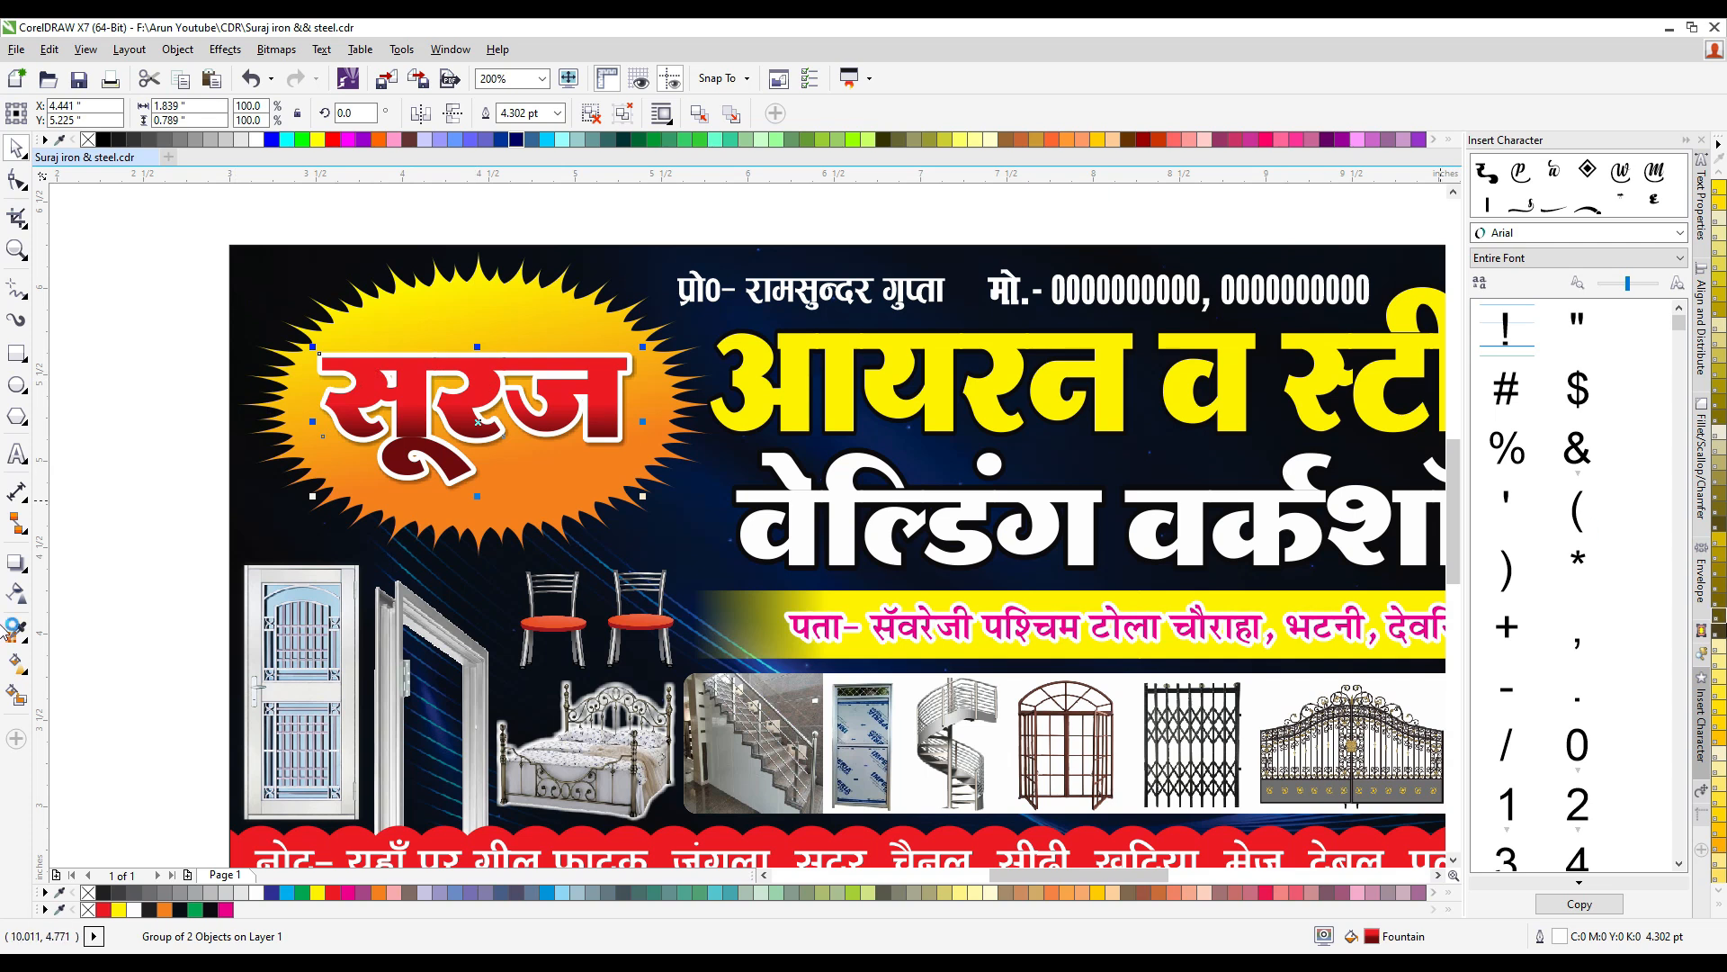
- Ungroup the सूरज lettering and apply the HighLights macro to its red letters with a 0.36 mm offset
{"action": "left_click", "coordinate": [1700, 656]}
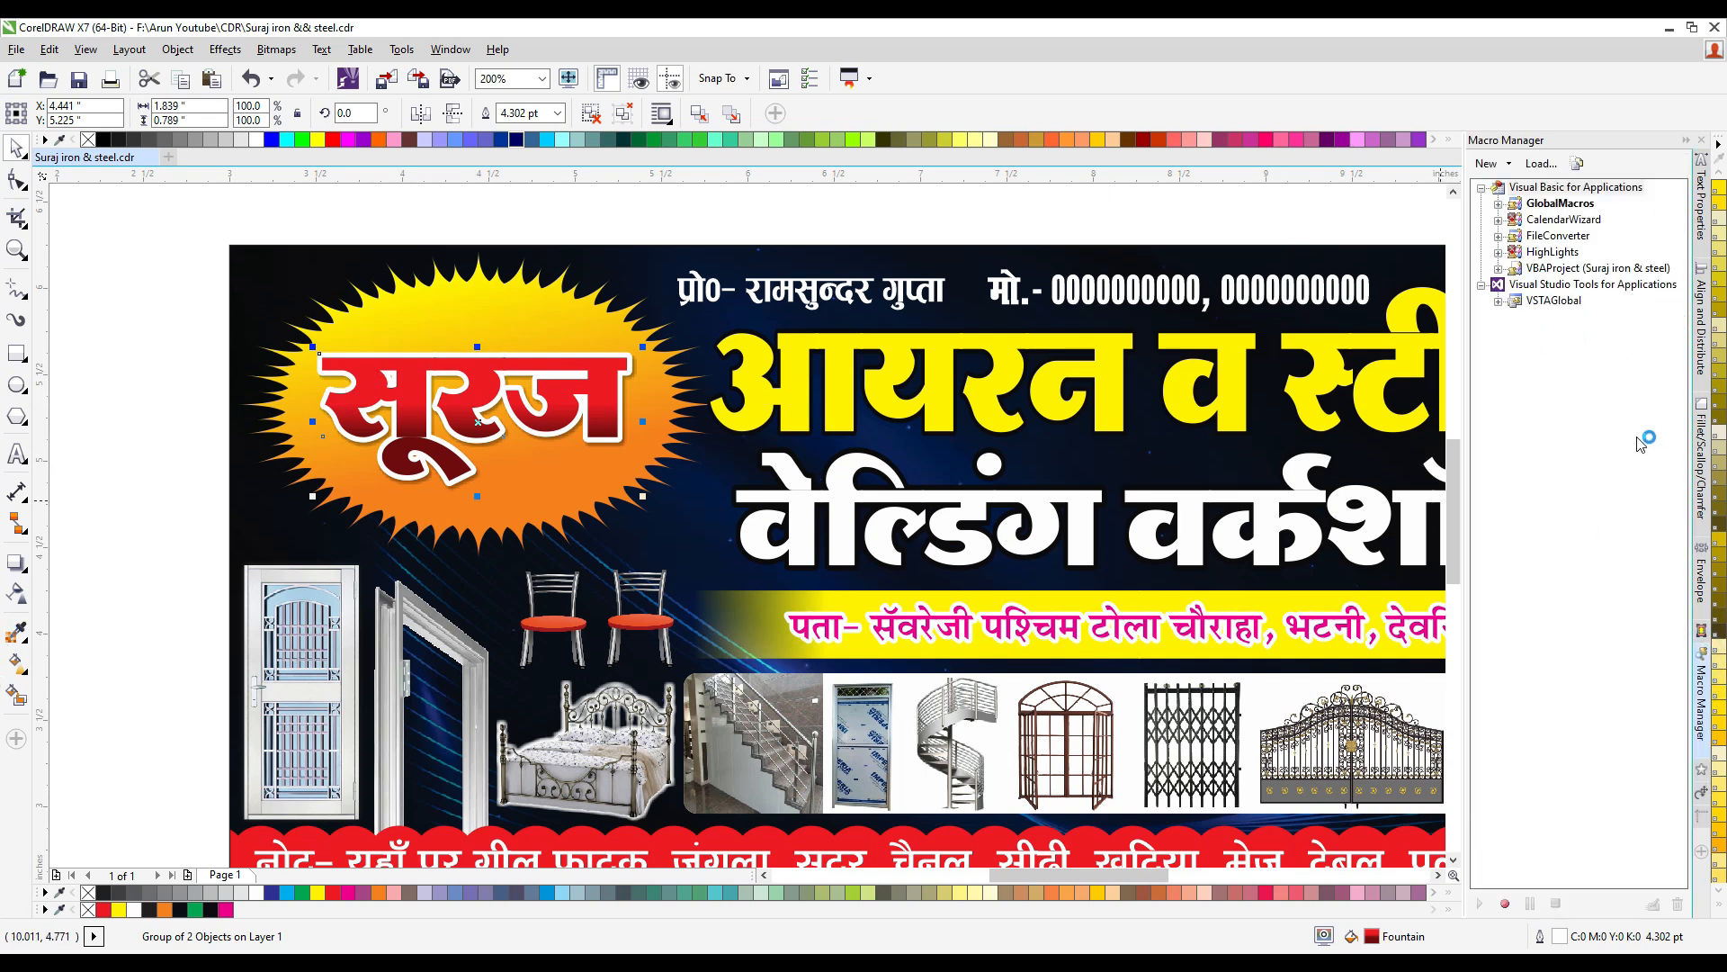
{"action": "double_click", "coordinate": [1554, 253]}
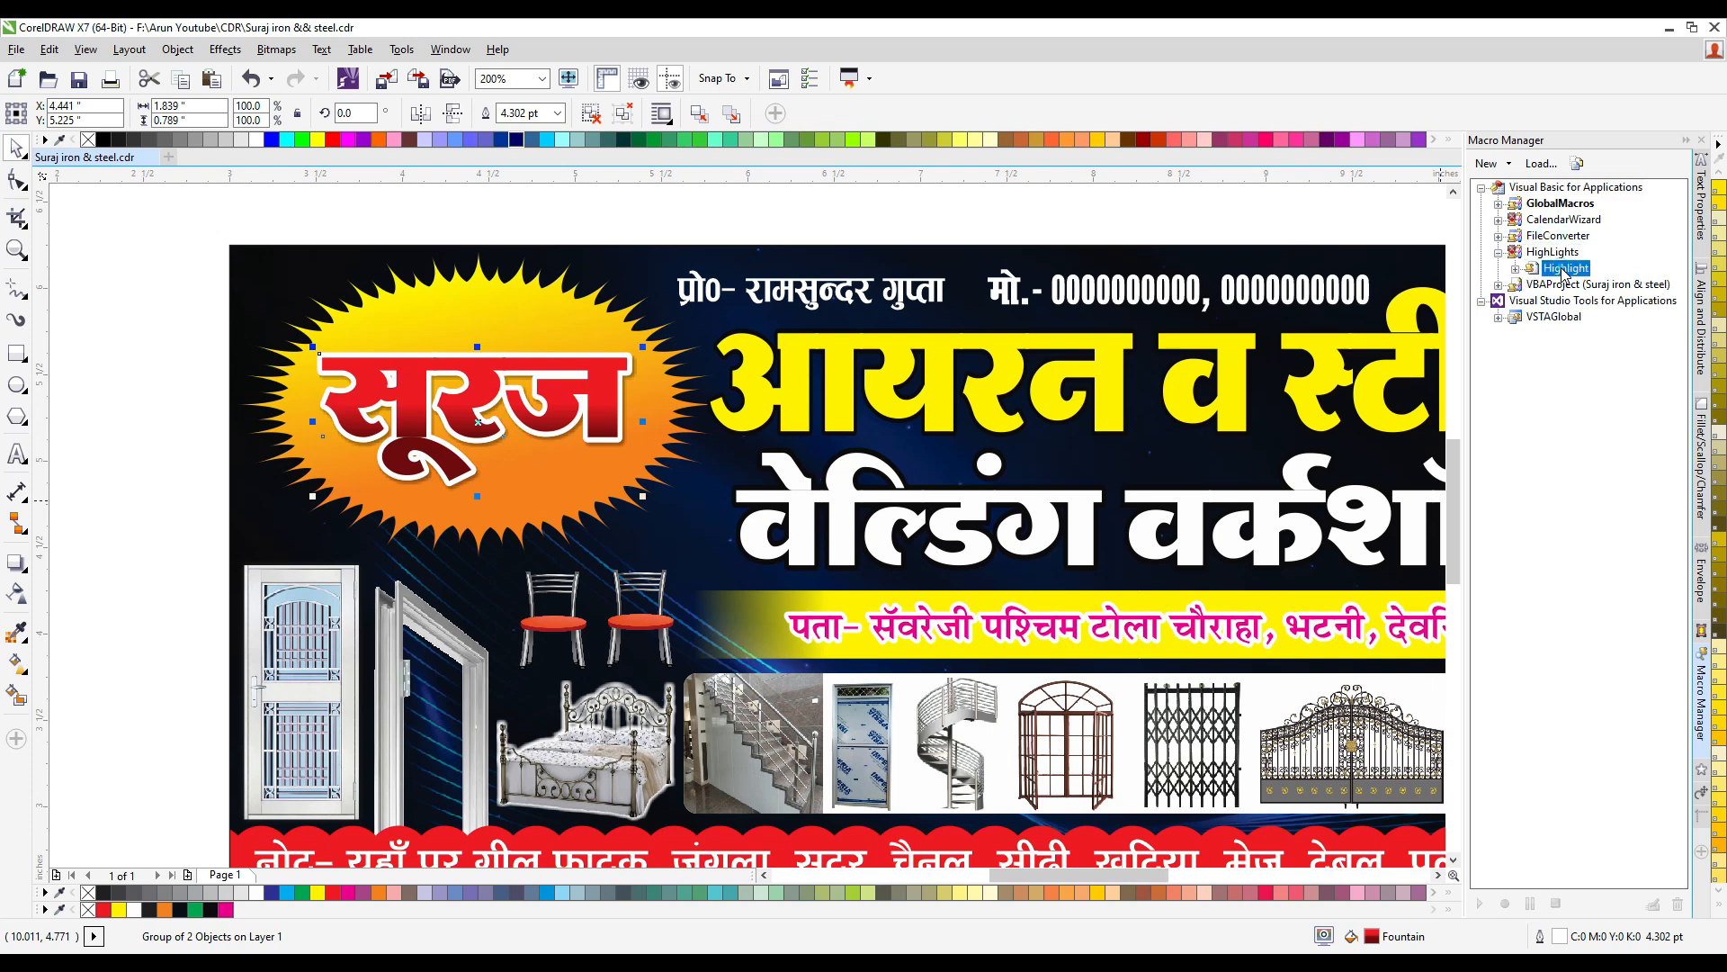
{"action": "double_click", "coordinate": [1566, 268]}
{"action": "double_click", "coordinate": [1579, 284]}
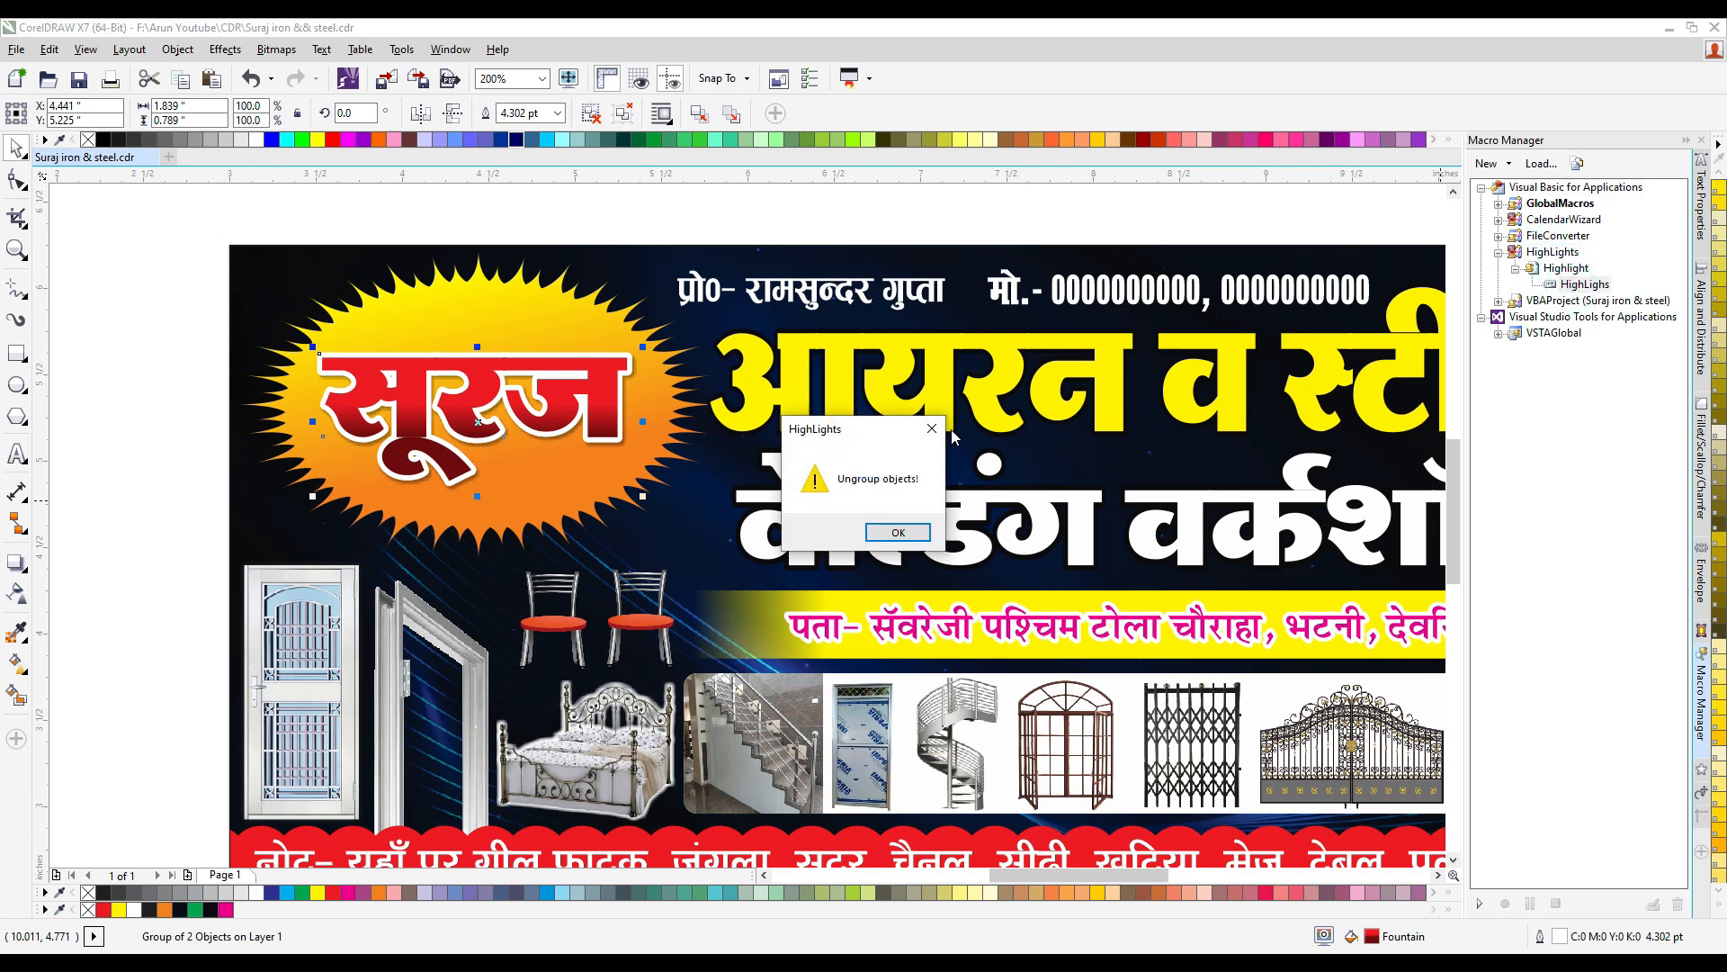
{"action": "left_click", "coordinate": [932, 429]}
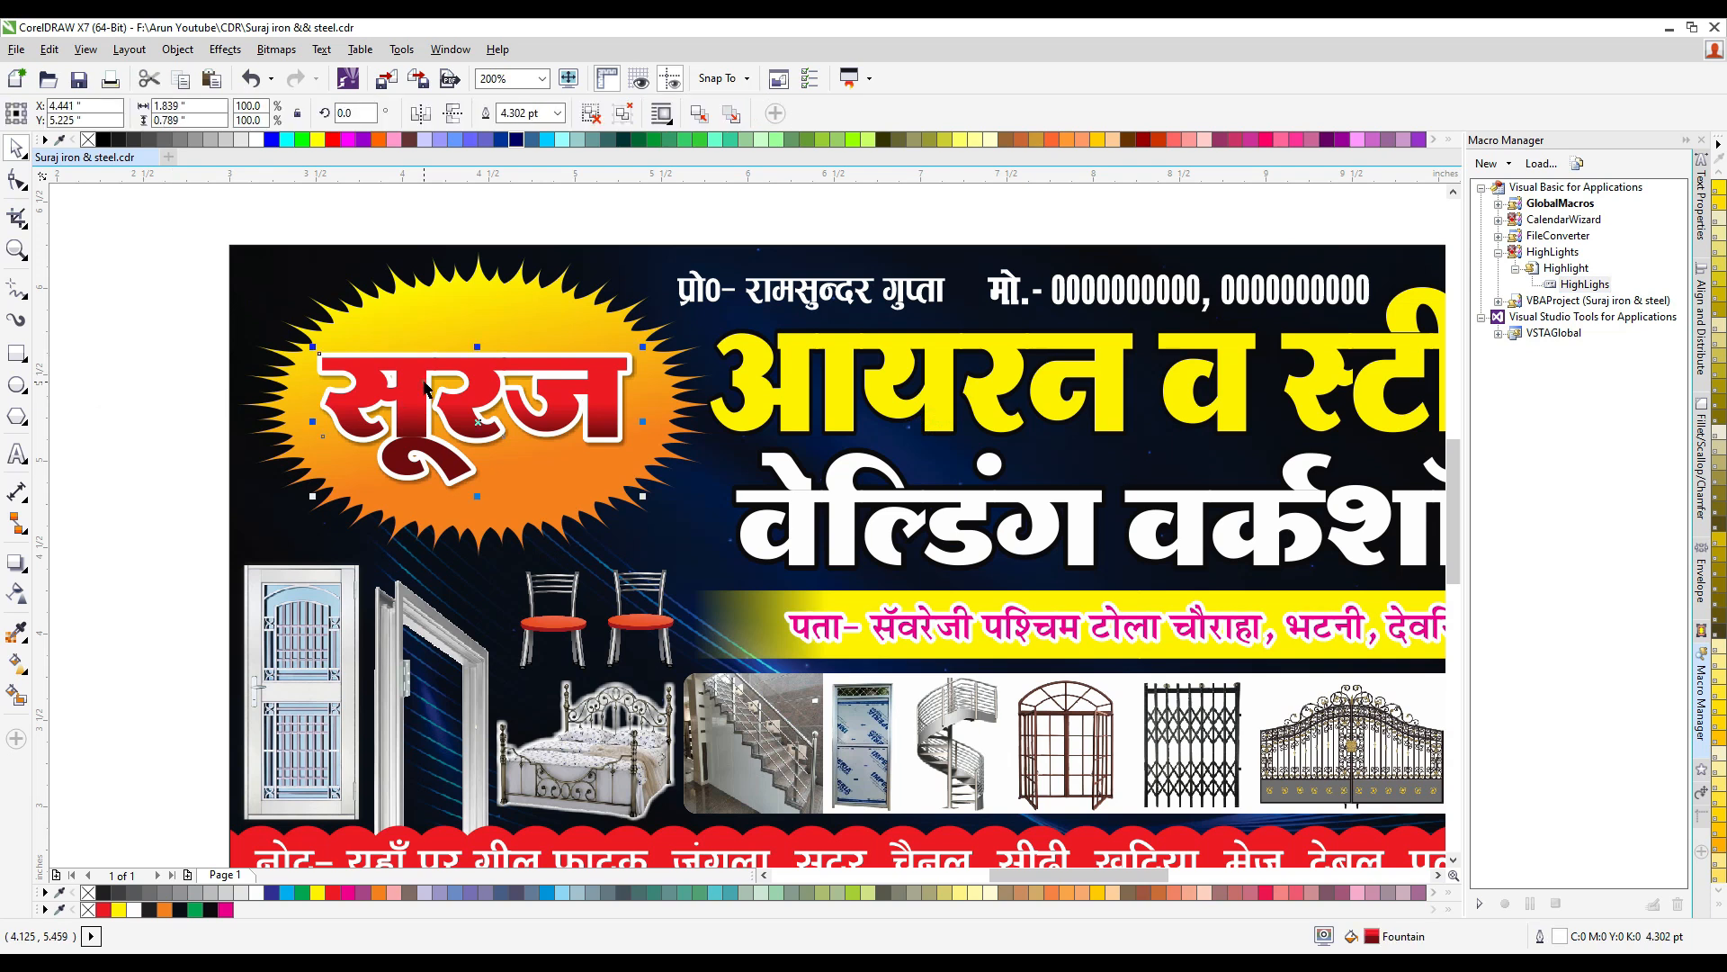
{"action": "left_click", "coordinate": [593, 122]}
{"action": "left_click", "coordinate": [431, 367]}
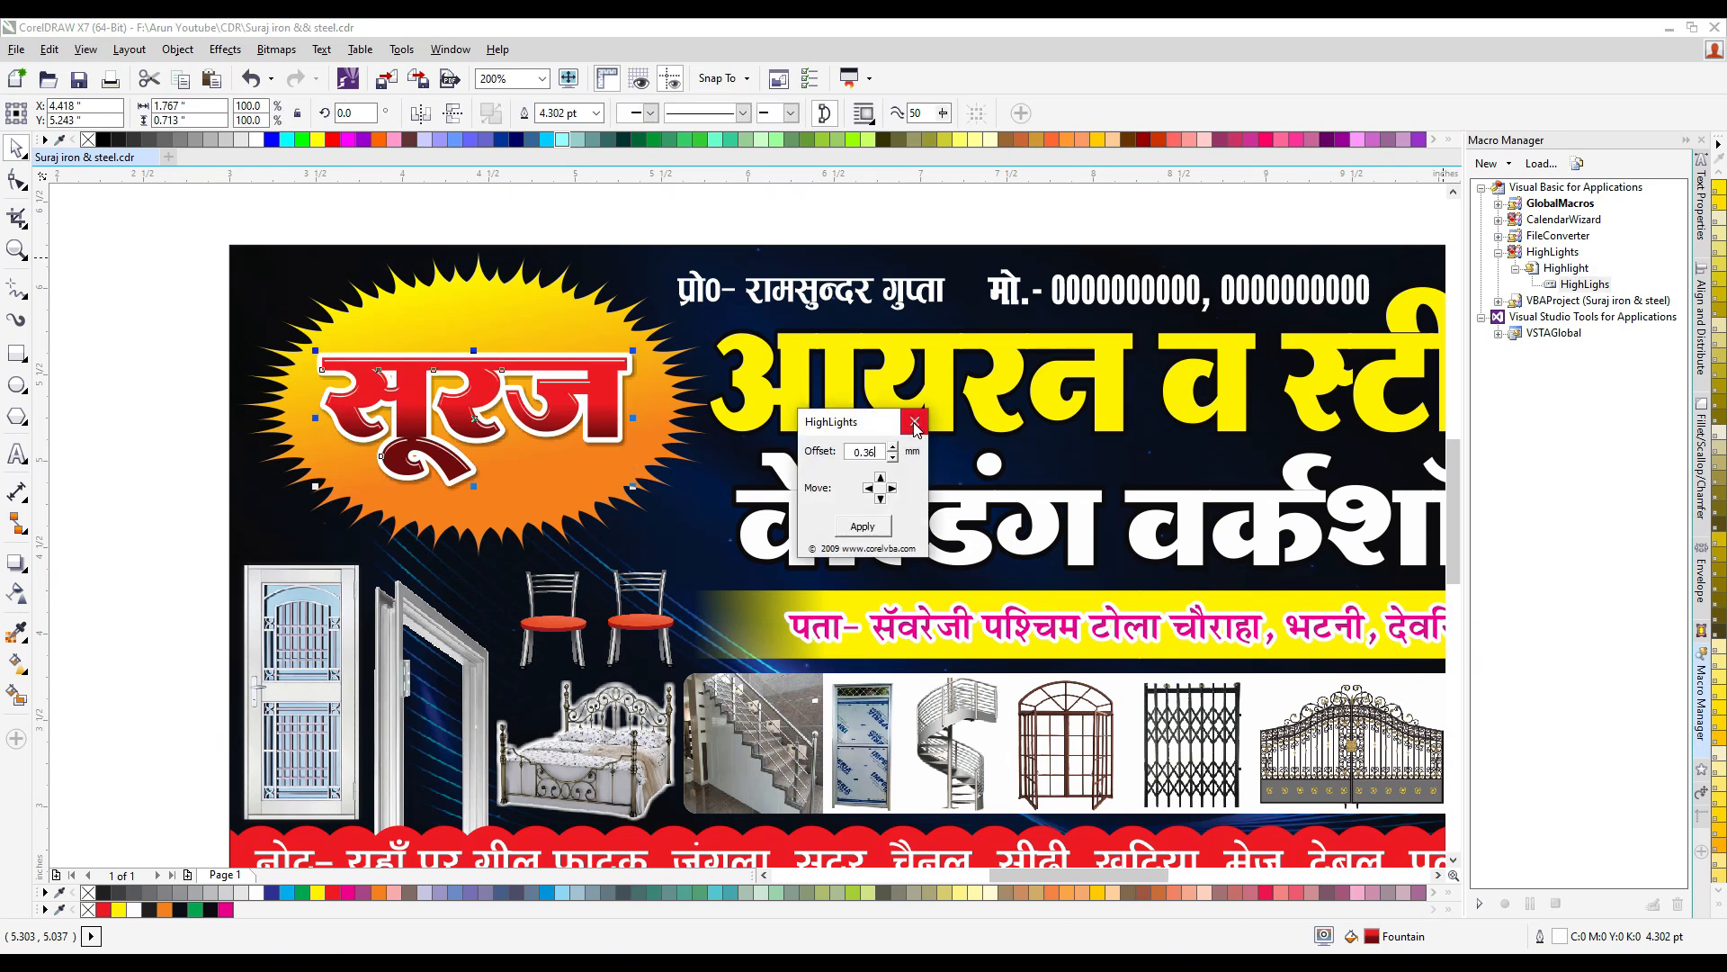
{"action": "left_click", "coordinate": [915, 423]}
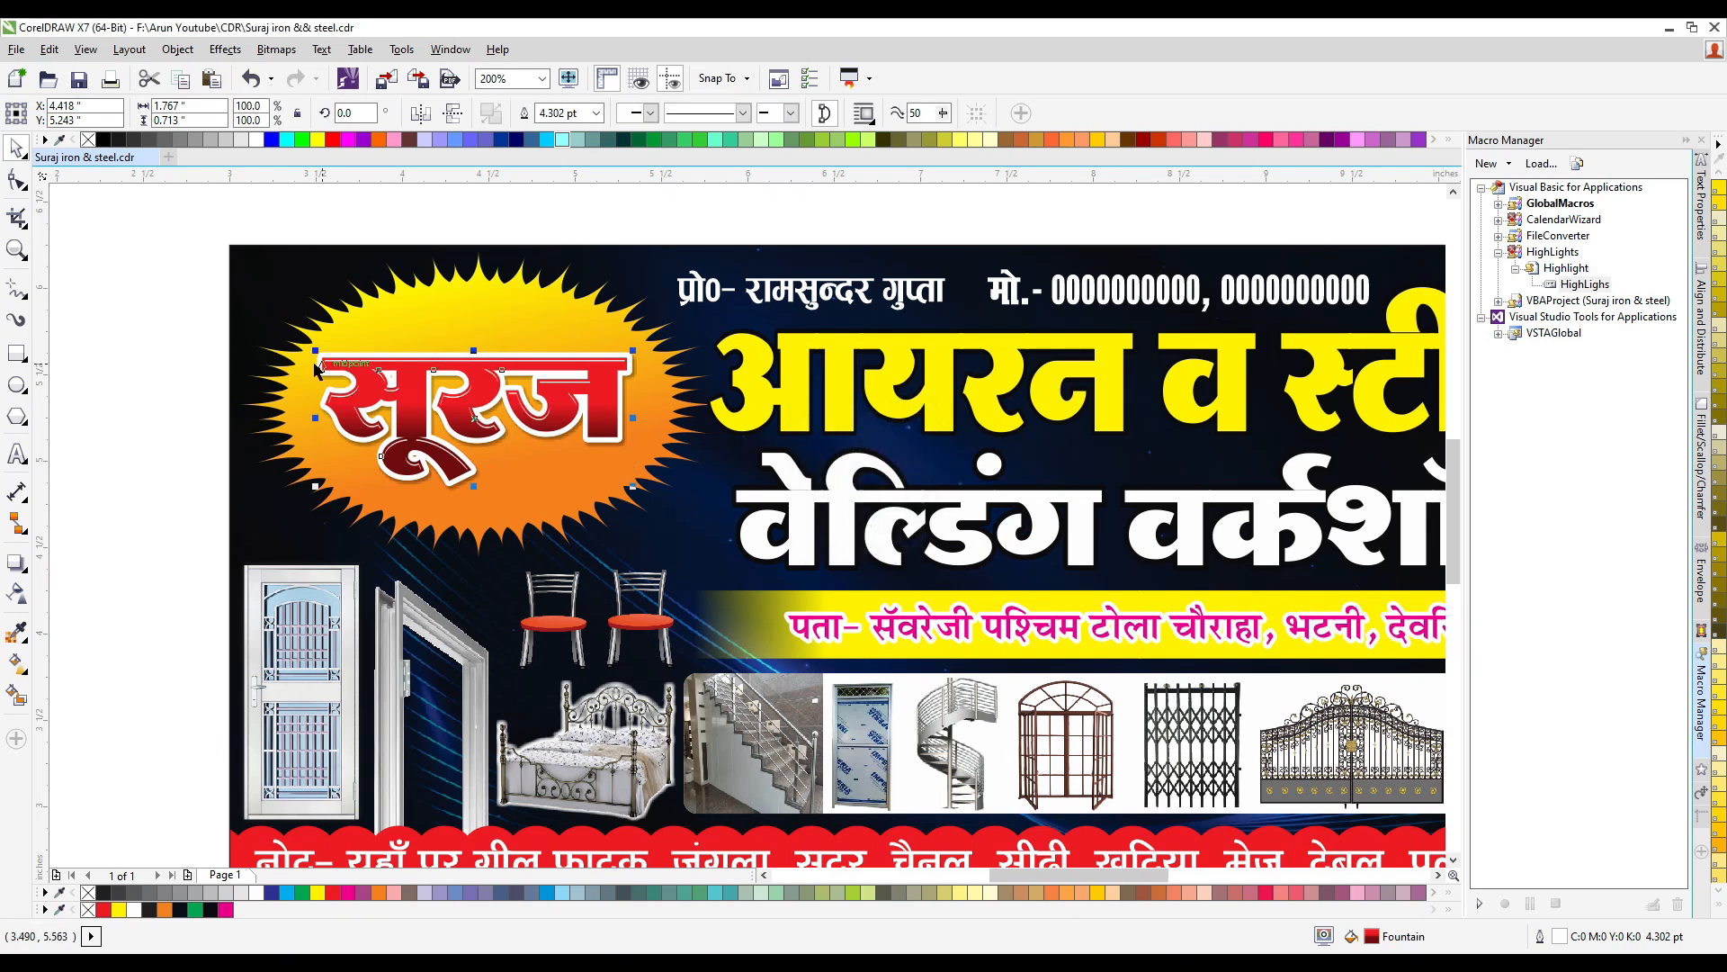
- Convert the highlight on the सूरज lettering to a 1000 dpi CMYK bitmap
{"action": "scroll", "coordinate": [370, 358], "scroll_direction": "up", "scroll_amount": 2}
{"action": "left_click", "coordinate": [276, 50]}
{"action": "left_click", "coordinate": [337, 76]}
{"action": "left_click", "coordinate": [806, 587]}
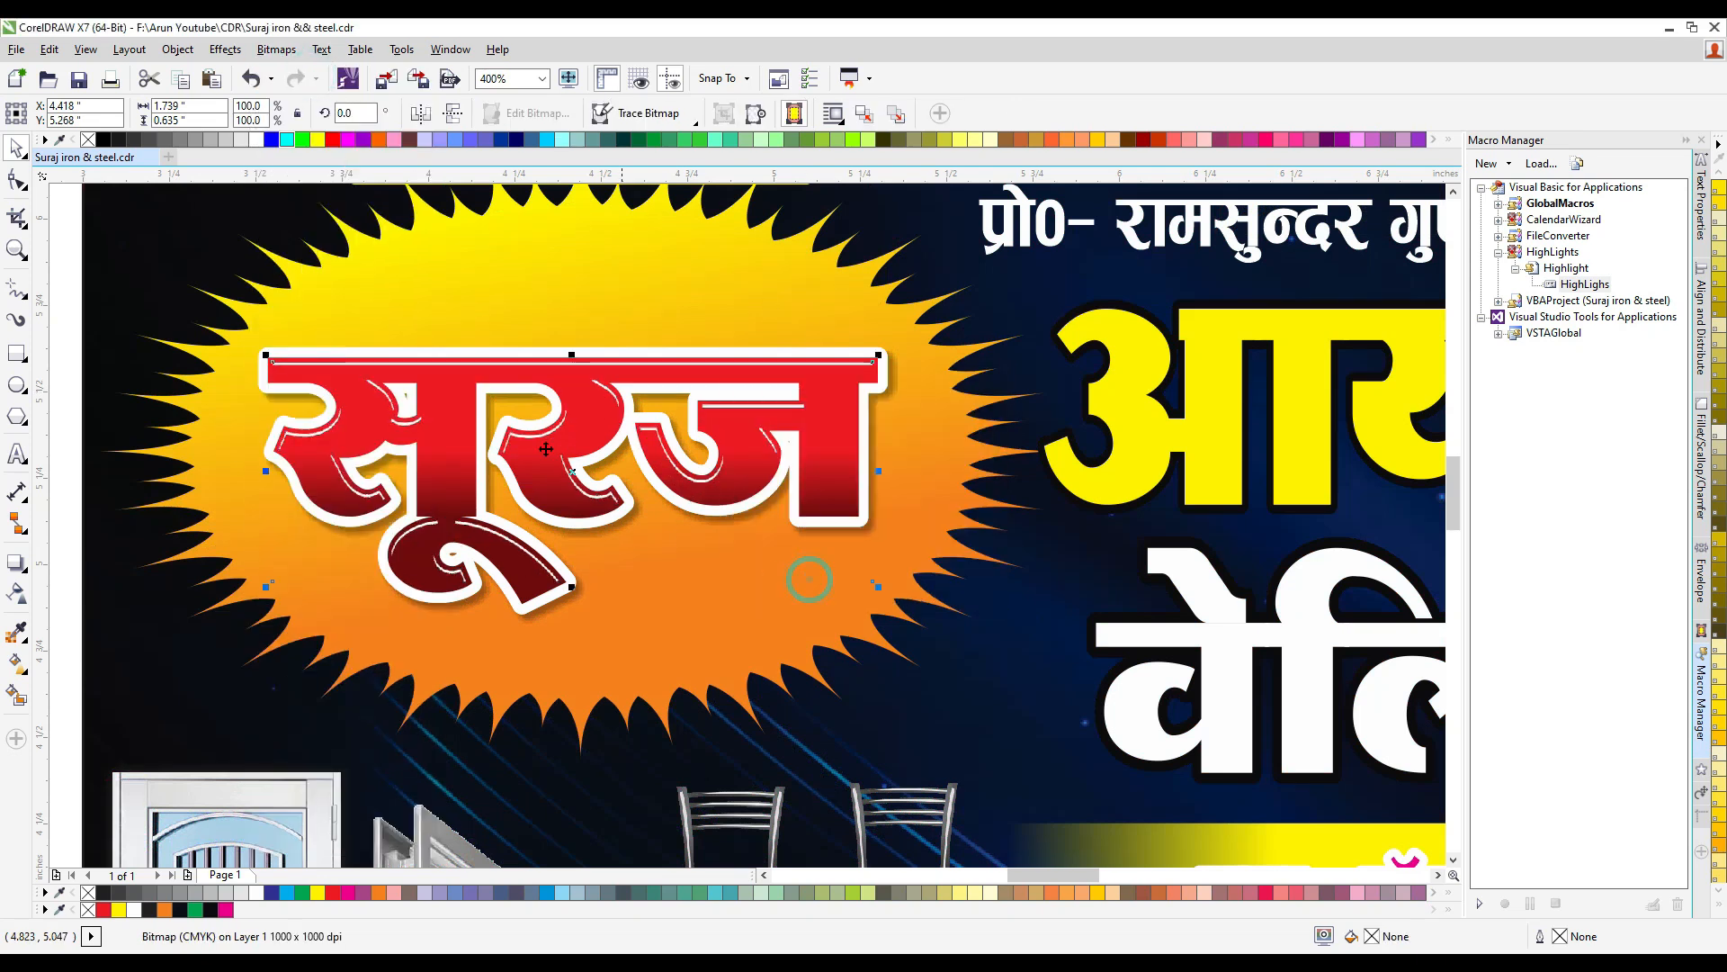
- Soften the highlight bitmap with a Gaussian Blur of 3.0 pixels radius
{"action": "left_click", "coordinate": [277, 50]}
{"action": "mouse_move", "coordinate": [347, 565]}
{"action": "left_click", "coordinate": [529, 593]}
{"action": "left_click_drag", "start_coordinate": [778, 475], "coordinate": [714, 476]}
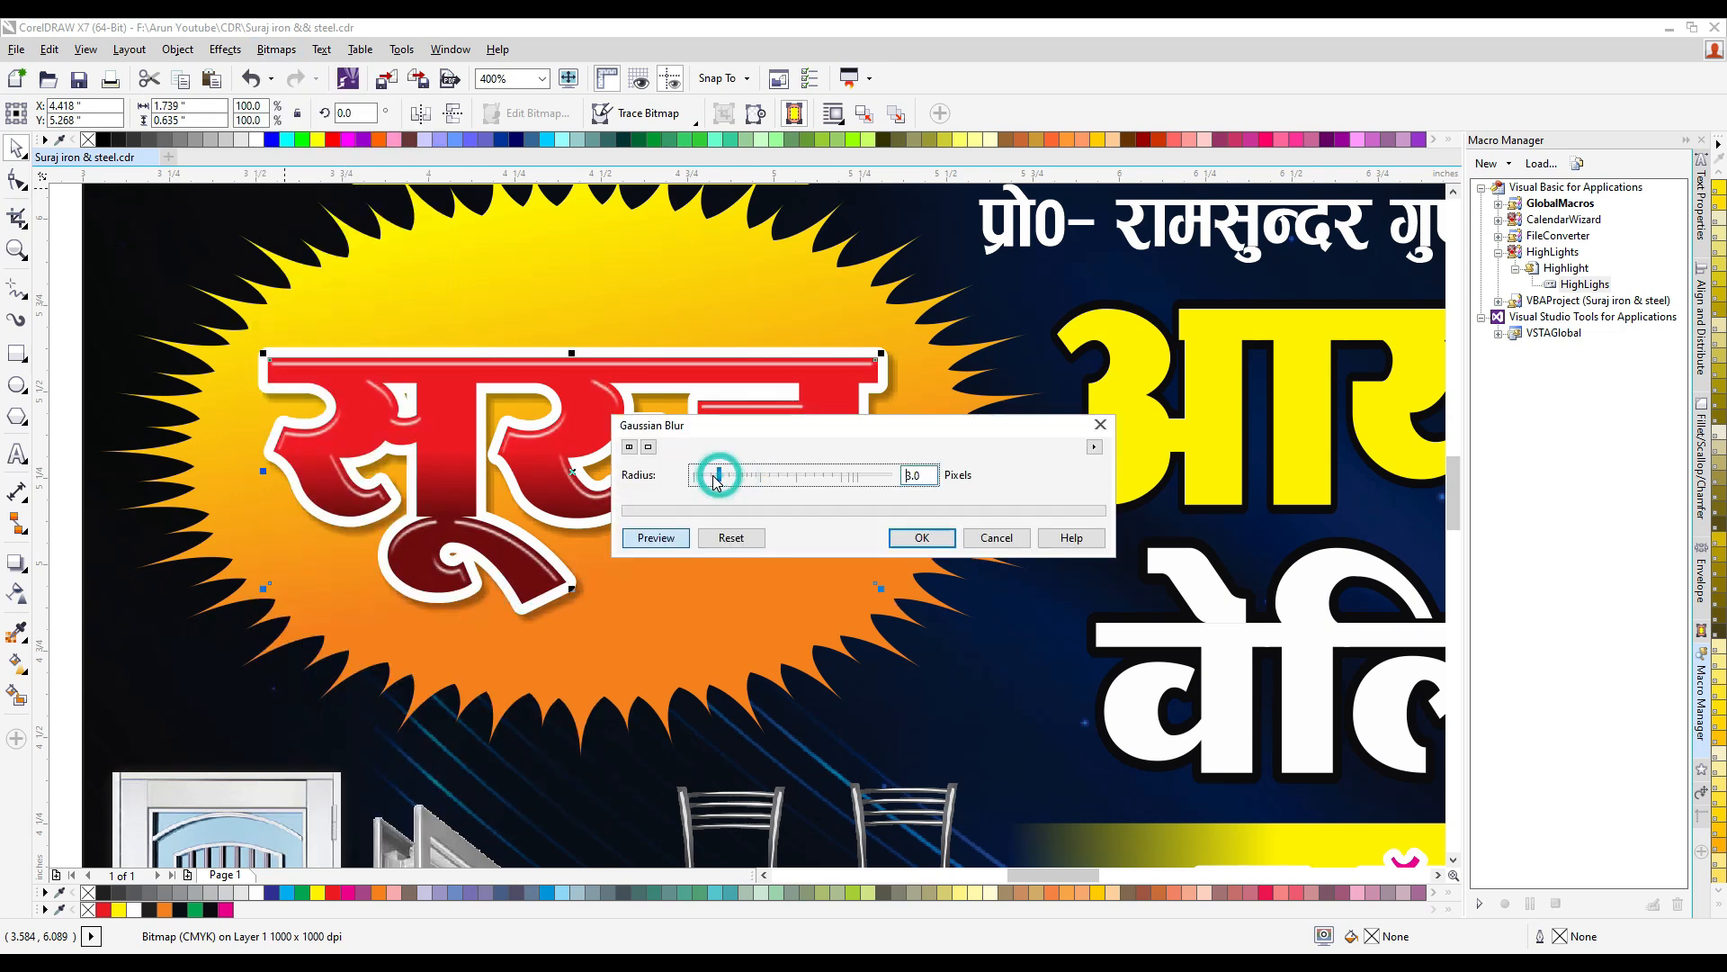
{"action": "left_click", "coordinate": [920, 538]}
- Group the सूरज lettering with its blurred highlight
{"action": "scroll", "coordinate": [346, 424], "scroll_direction": "down", "scroll_amount": 2}
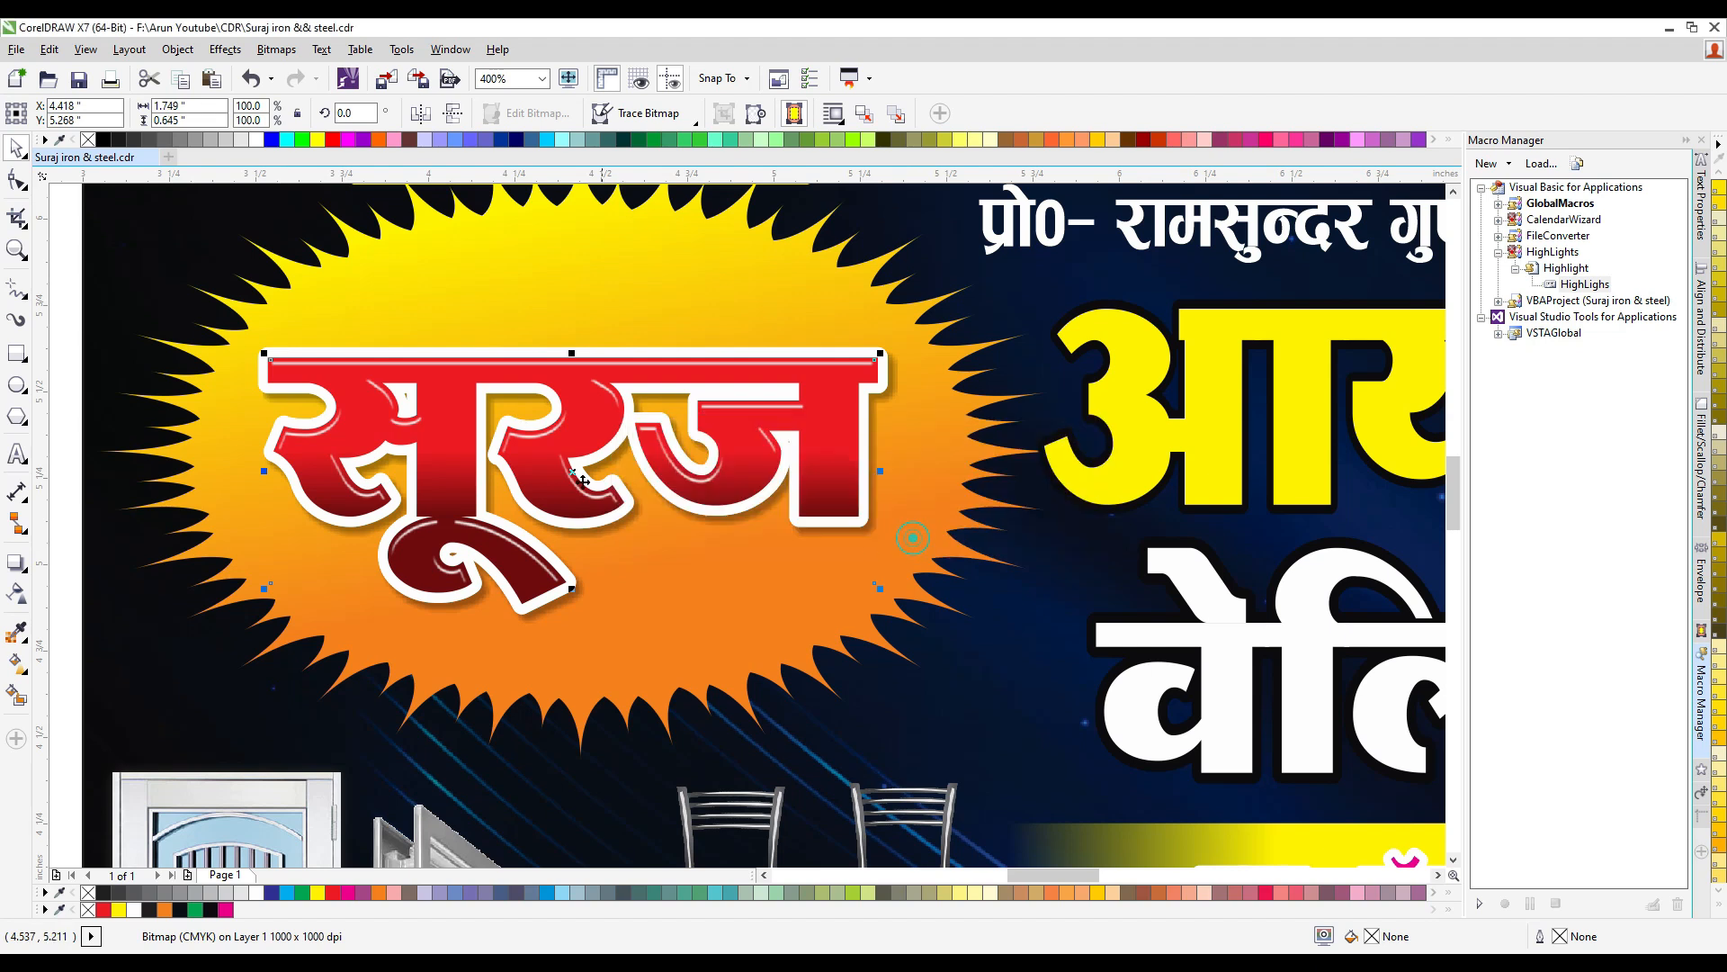
{"action": "left_click_drag", "start_coordinate": [107, 367], "coordinate": [645, 558]}
{"action": "key", "text": "ctrl+g"}
{"action": "left_click", "coordinate": [538, 360], "text": "shift"}
{"action": "left_click", "coordinate": [180, 377]}
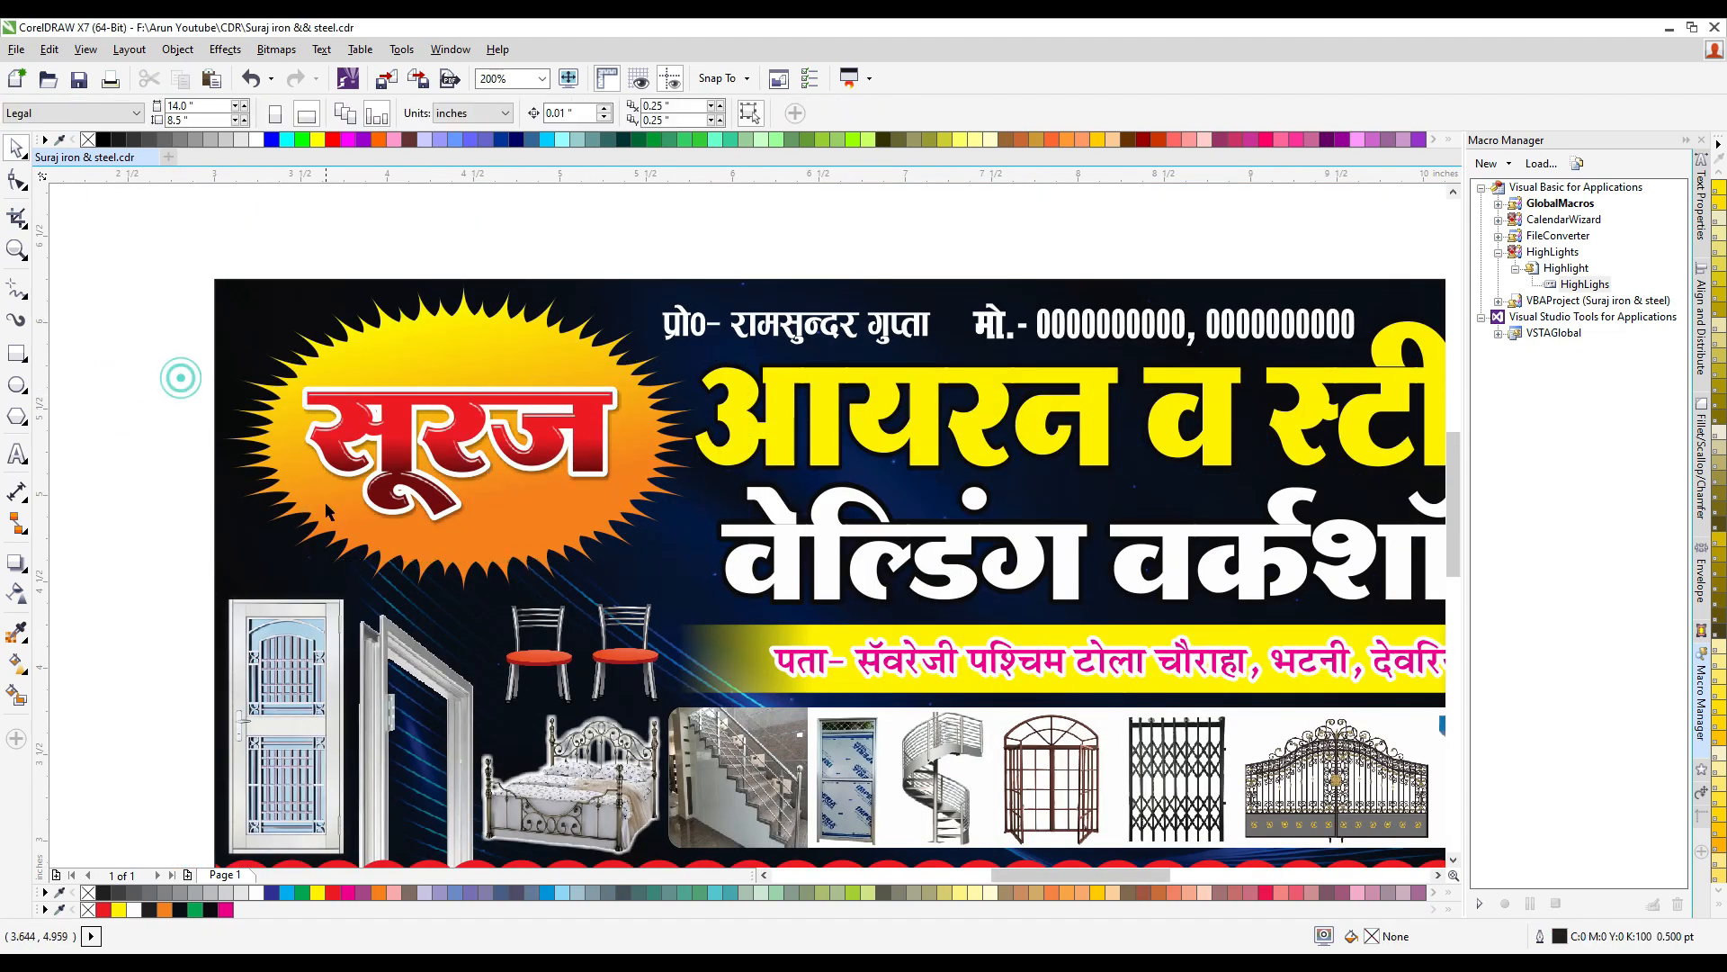
- Give the sunburst a Flat Bottom Right drop shadow, pulled in to an offset of about 0.047 by -0.044 inch
{"action": "scroll", "coordinate": [332, 509], "scroll_direction": "up", "scroll_amount": 1}
{"action": "left_click", "coordinate": [372, 574]}
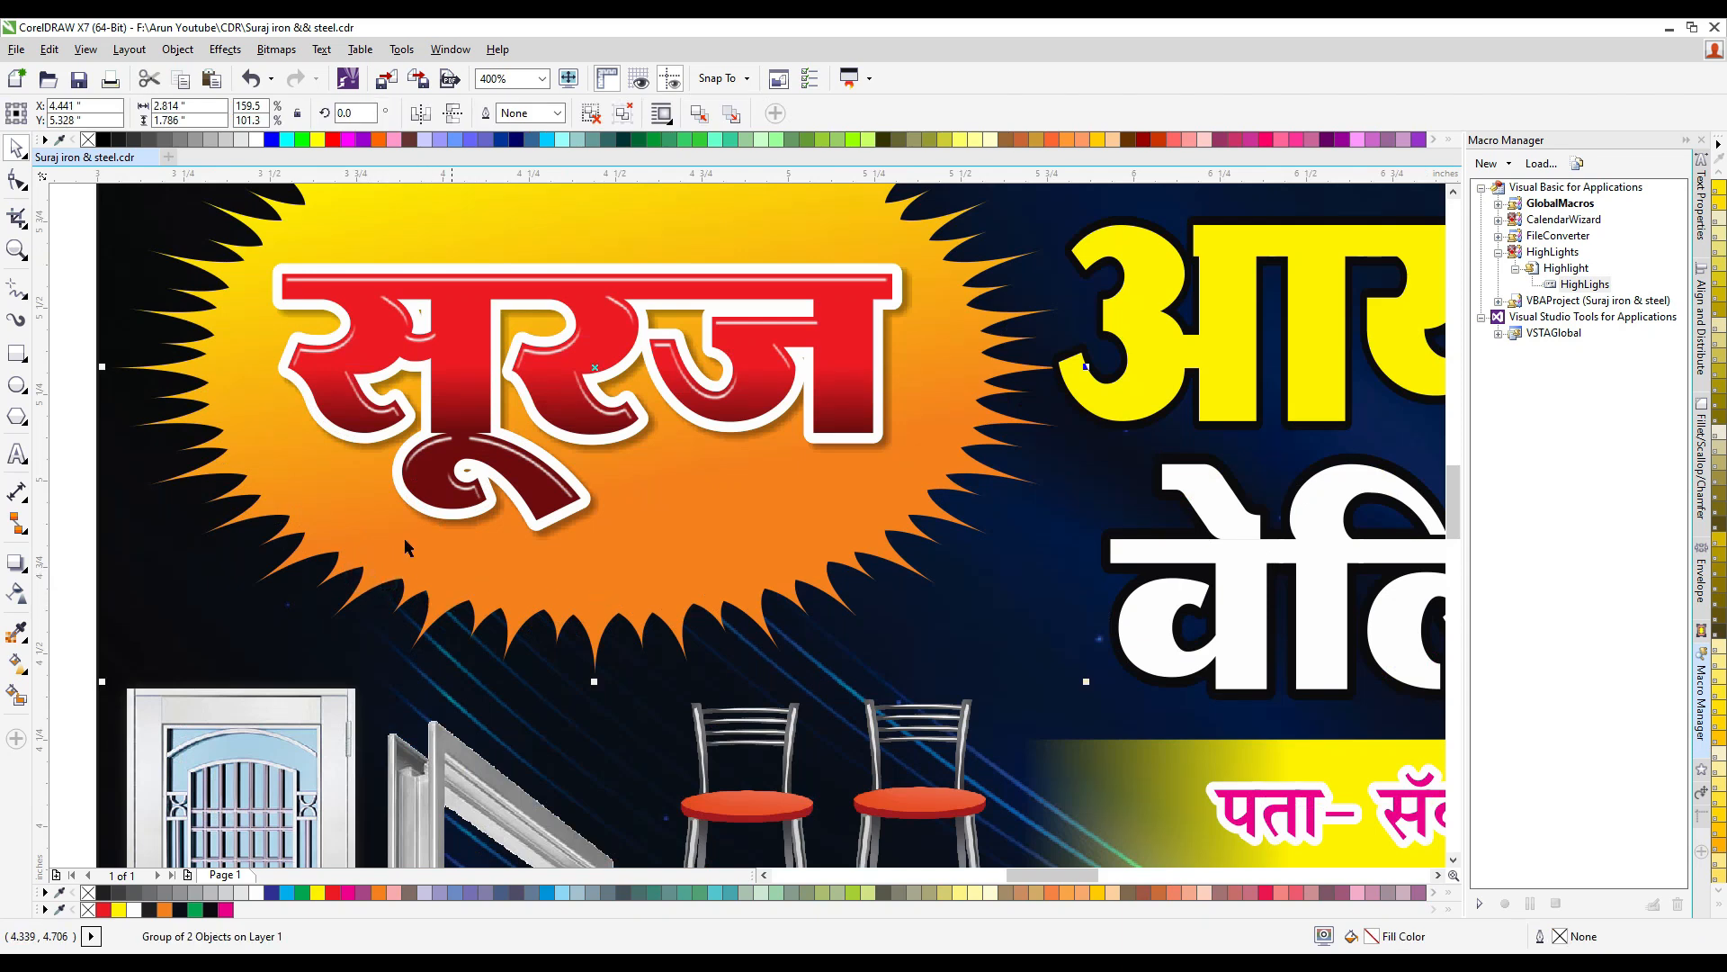
{"action": "left_click", "coordinate": [18, 565]}
{"action": "left_click", "coordinate": [43, 113]}
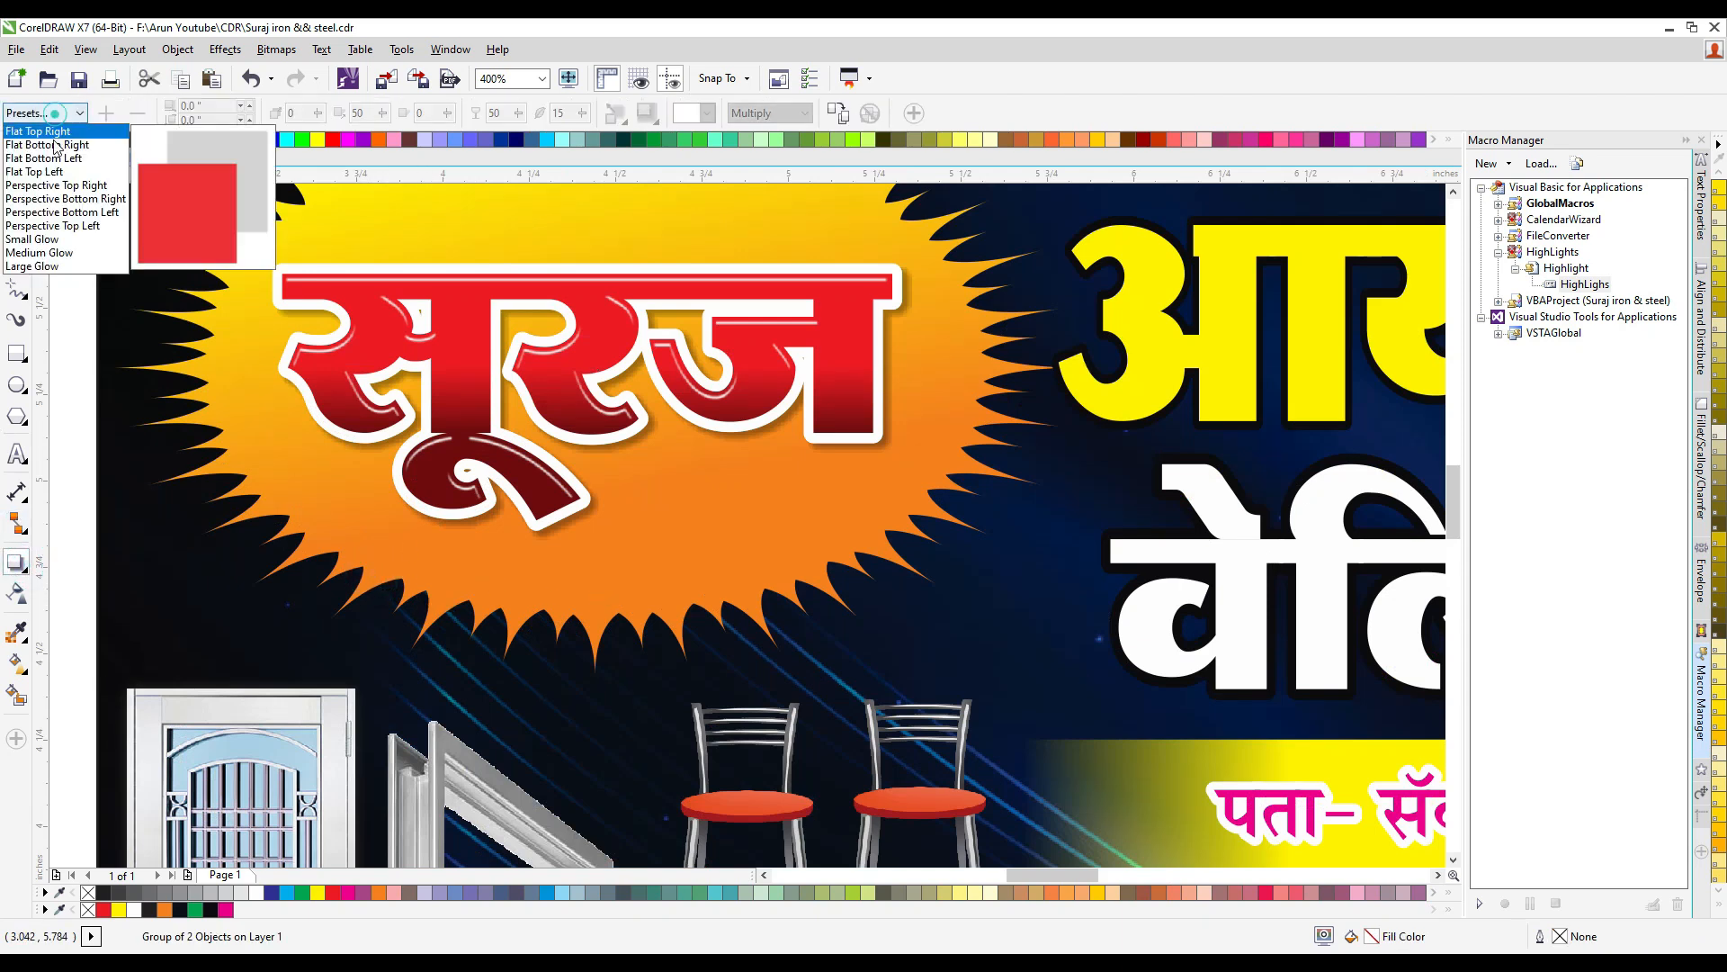
{"action": "left_click", "coordinate": [61, 146]}
{"action": "scroll", "coordinate": [617, 404], "scroll_direction": "down", "scroll_amount": 1}
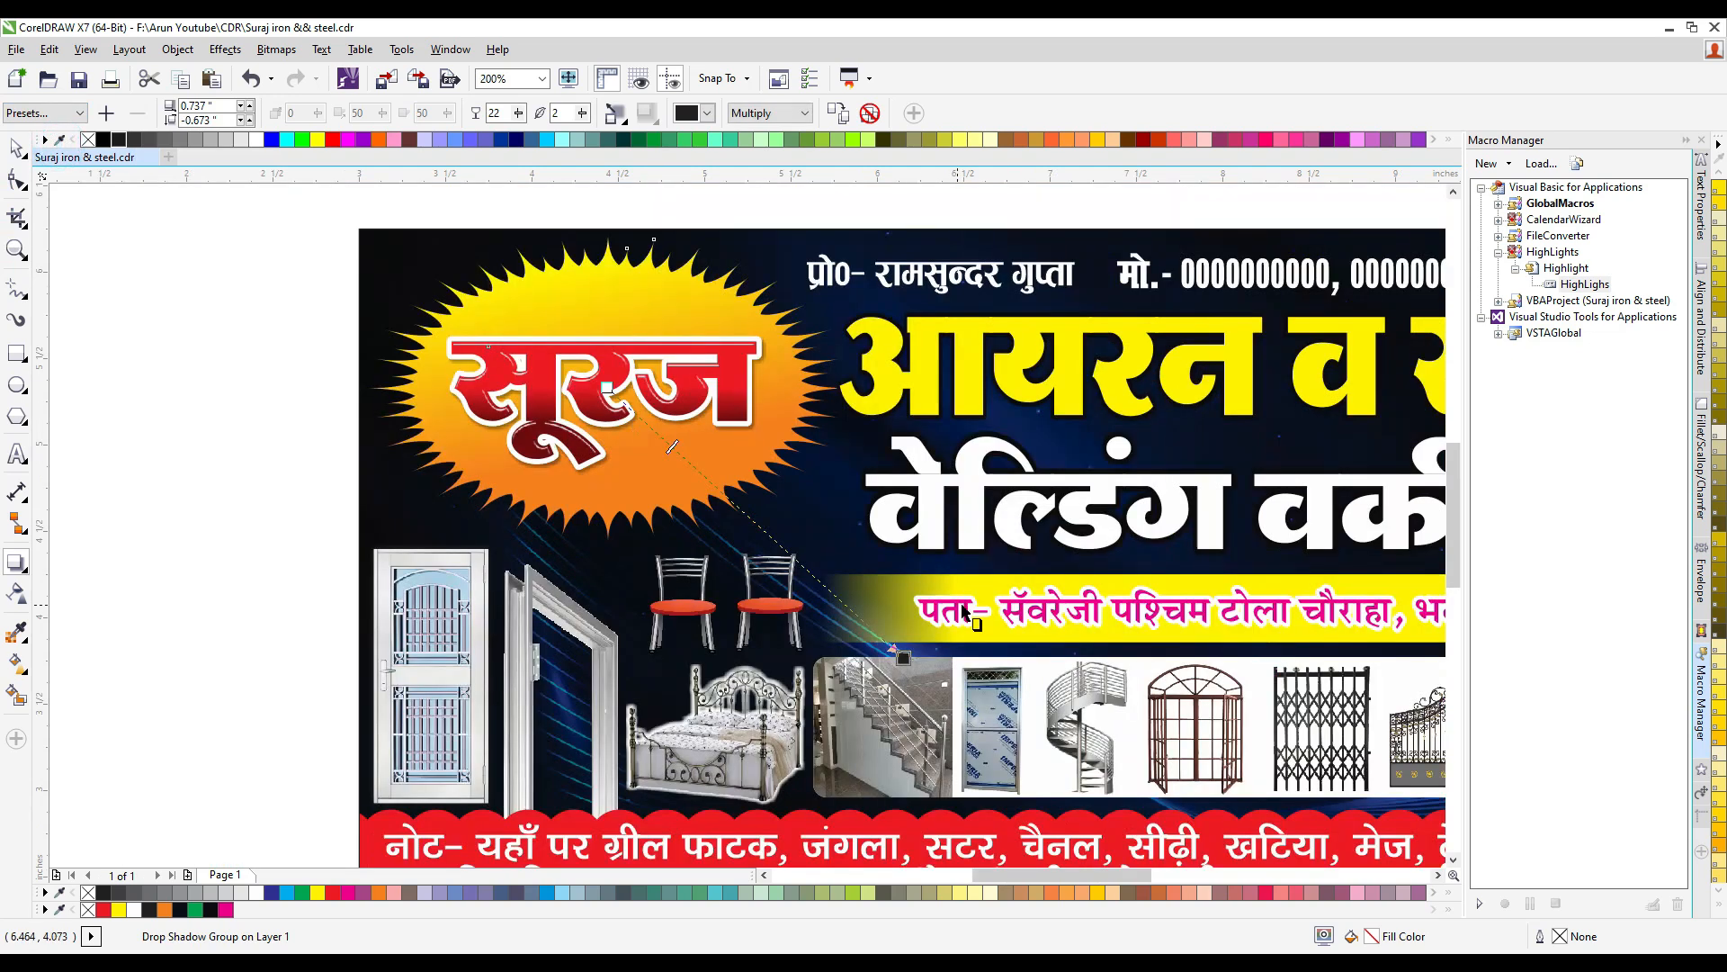
{"action": "left_click_drag", "start_coordinate": [907, 655], "coordinate": [776, 553]}
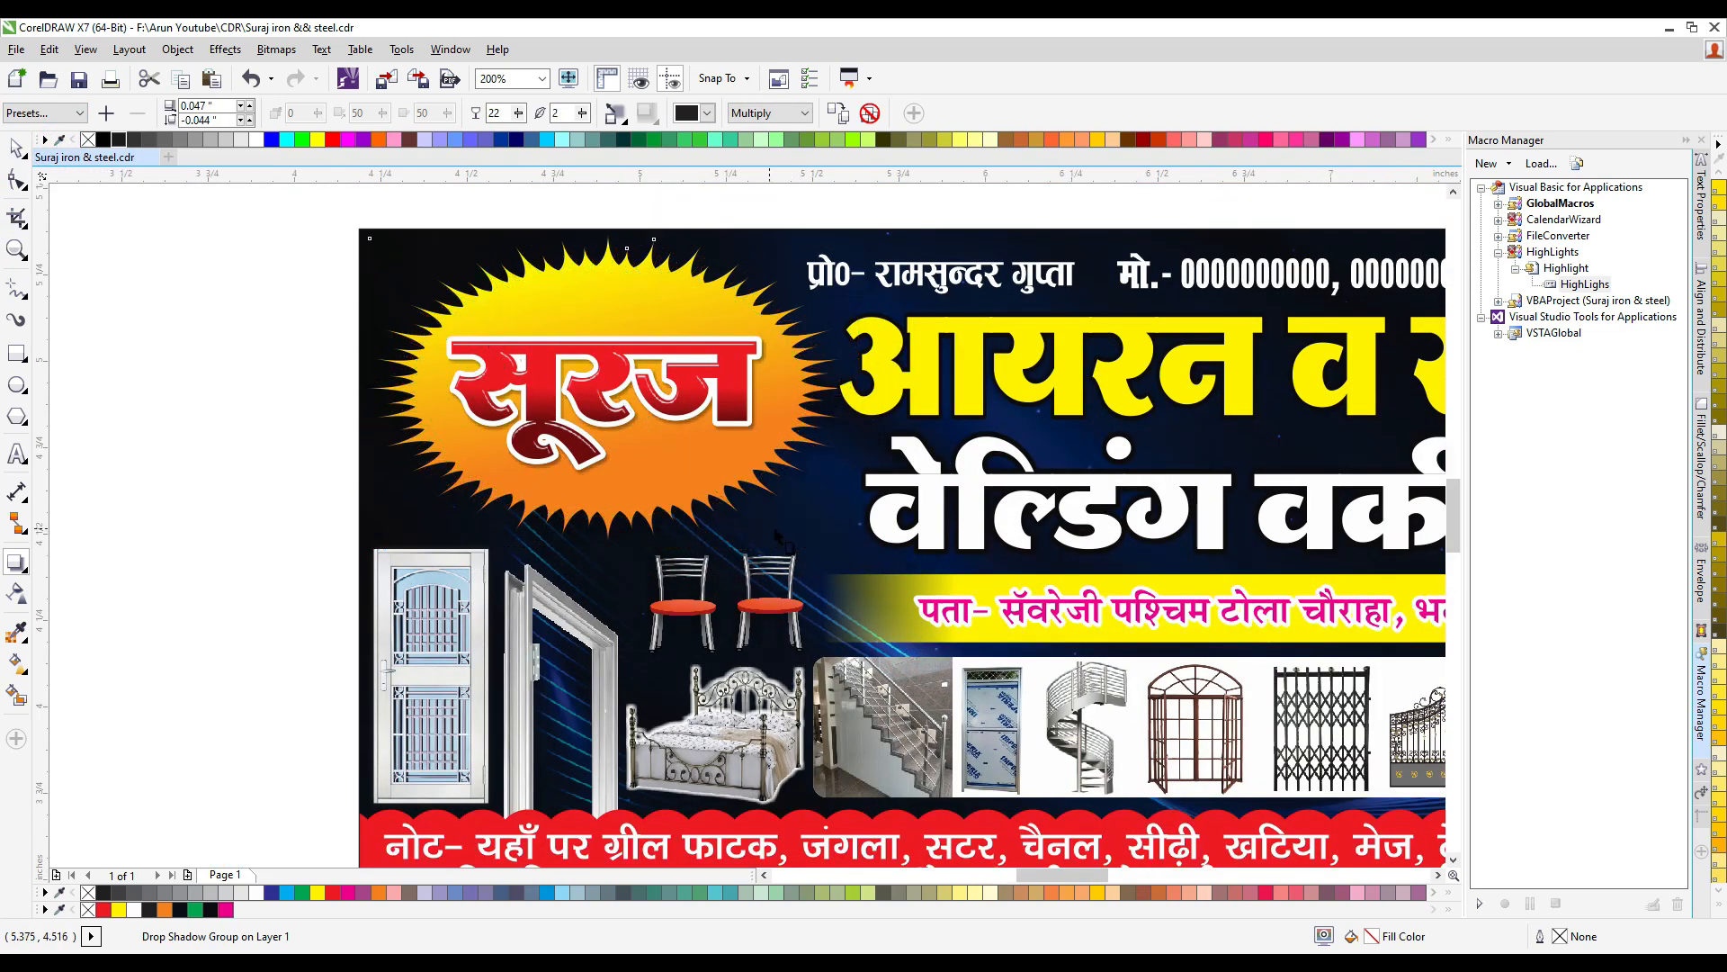
- Set the sunburst shadow's opacity to 100, reduce its offset to about 0.042 by -0.04 inch and sample black as its colour
{"action": "scroll", "coordinate": [770, 540], "scroll_direction": "up", "scroll_amount": 1}
{"action": "double_click", "coordinate": [506, 112]}
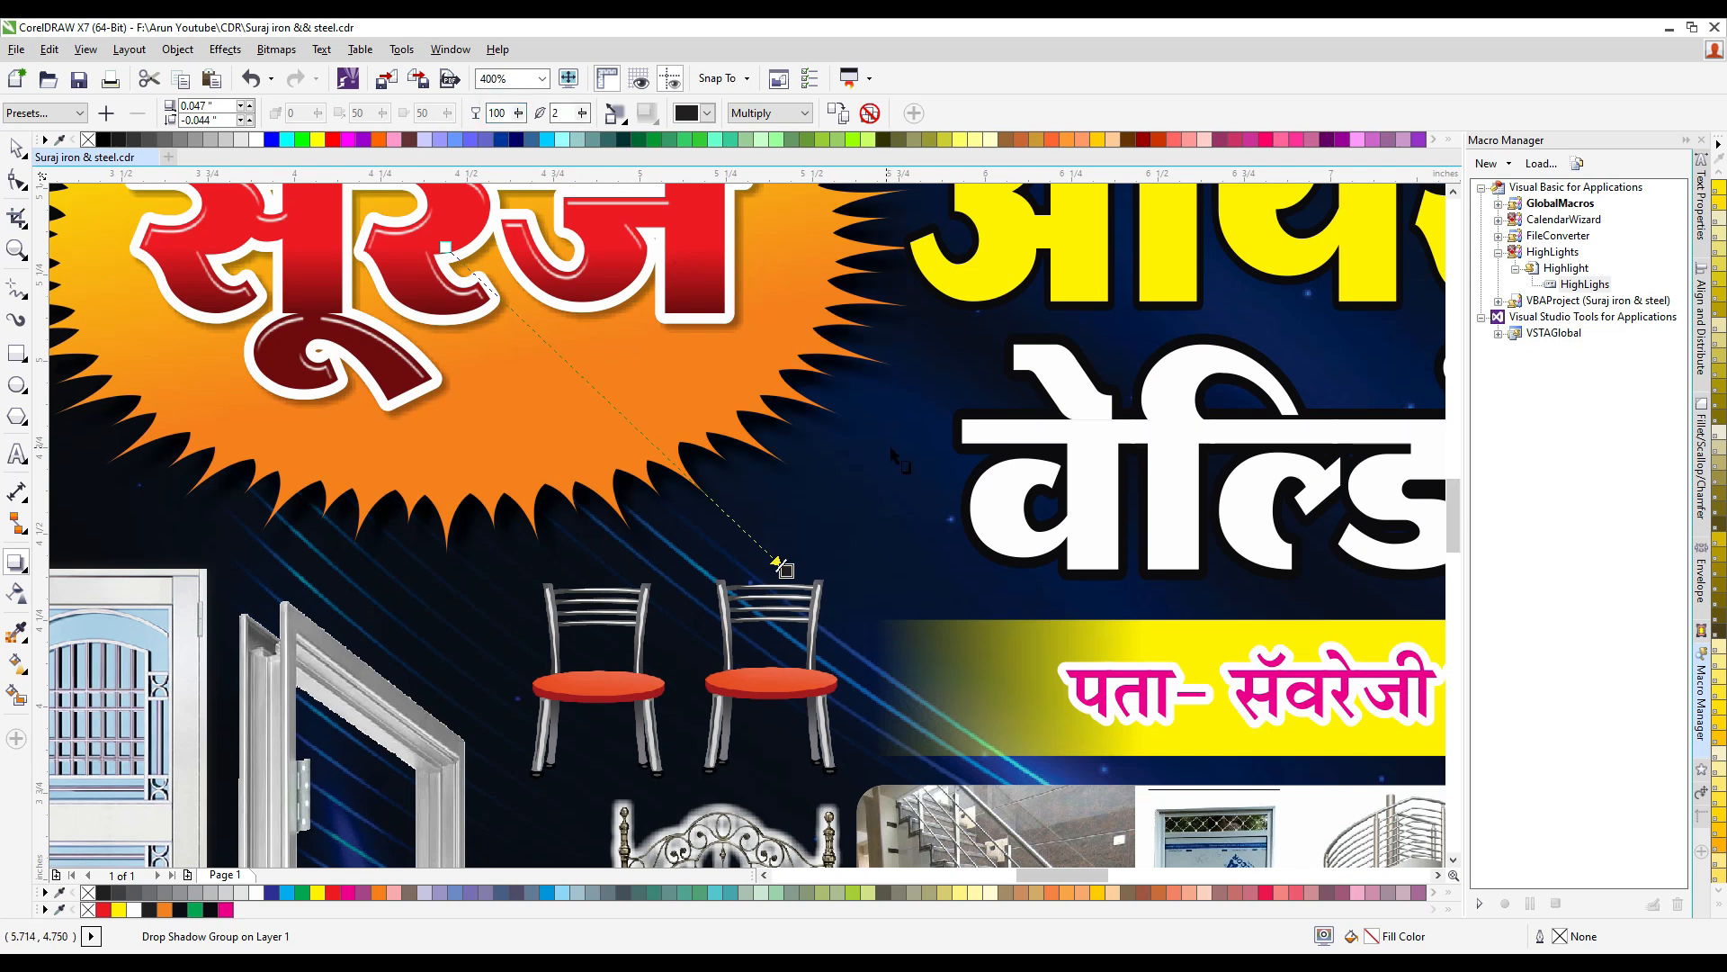
{"action": "scroll", "coordinate": [797, 504], "scroll_direction": "up", "scroll_amount": 1}
{"action": "left_click_drag", "start_coordinate": [770, 633], "coordinate": [759, 629]}
{"action": "left_click", "coordinate": [686, 113]}
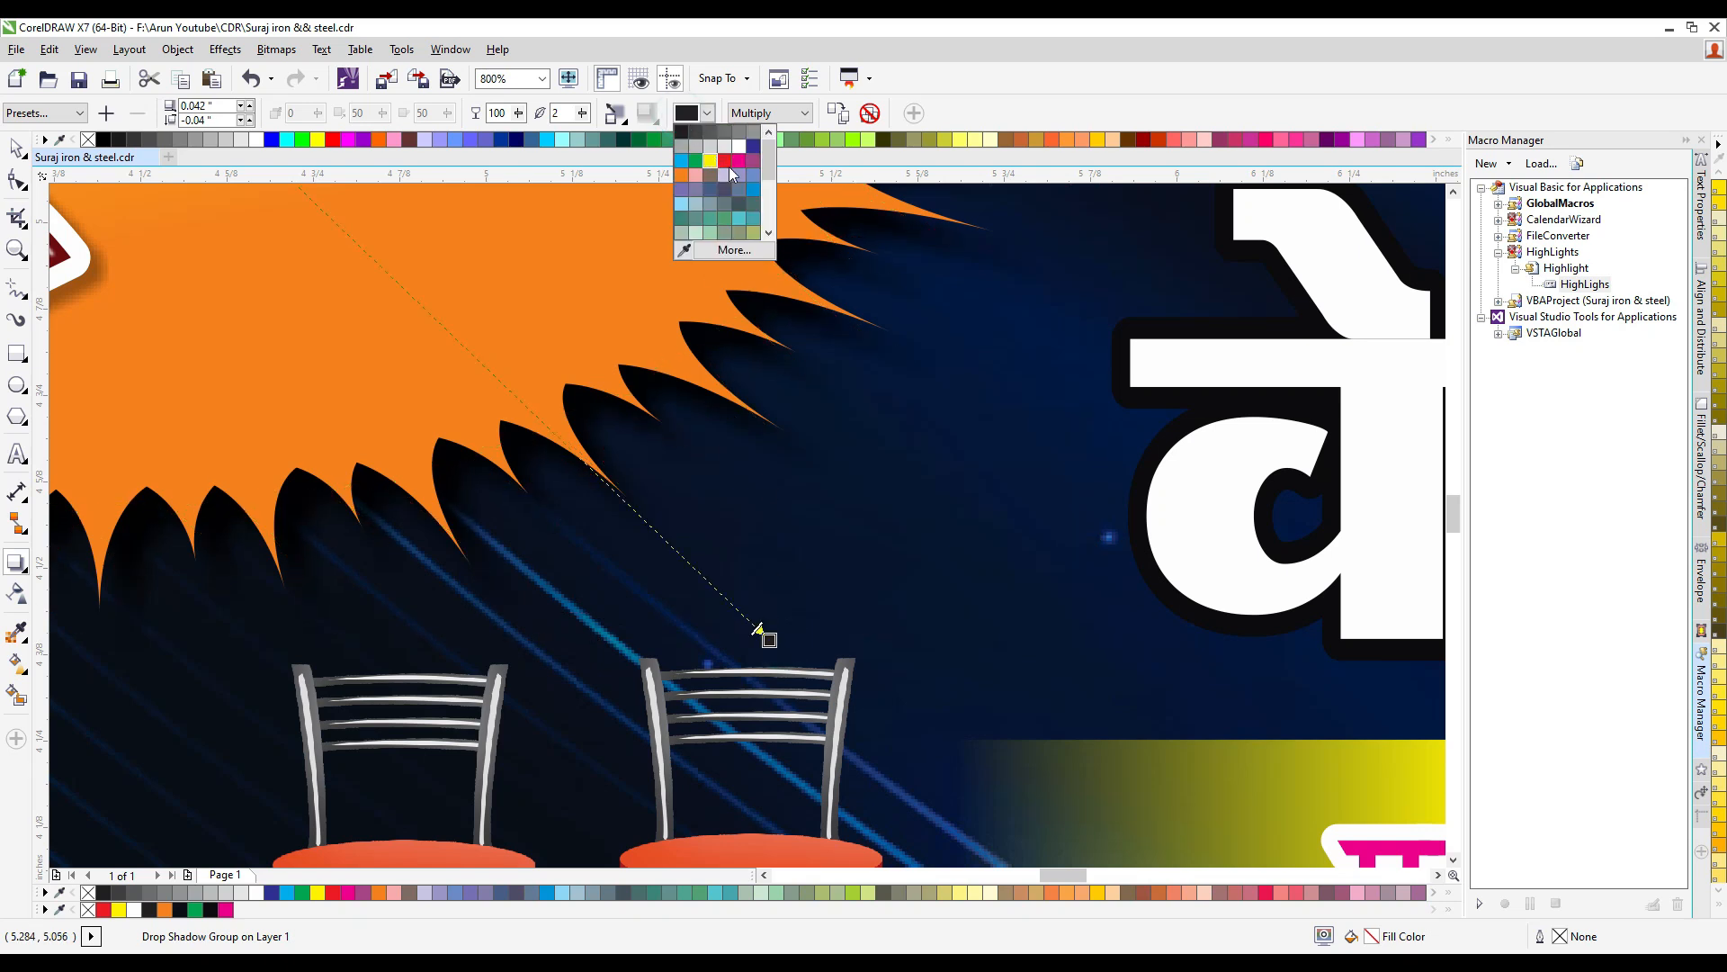
{"action": "left_click", "coordinate": [684, 249]}
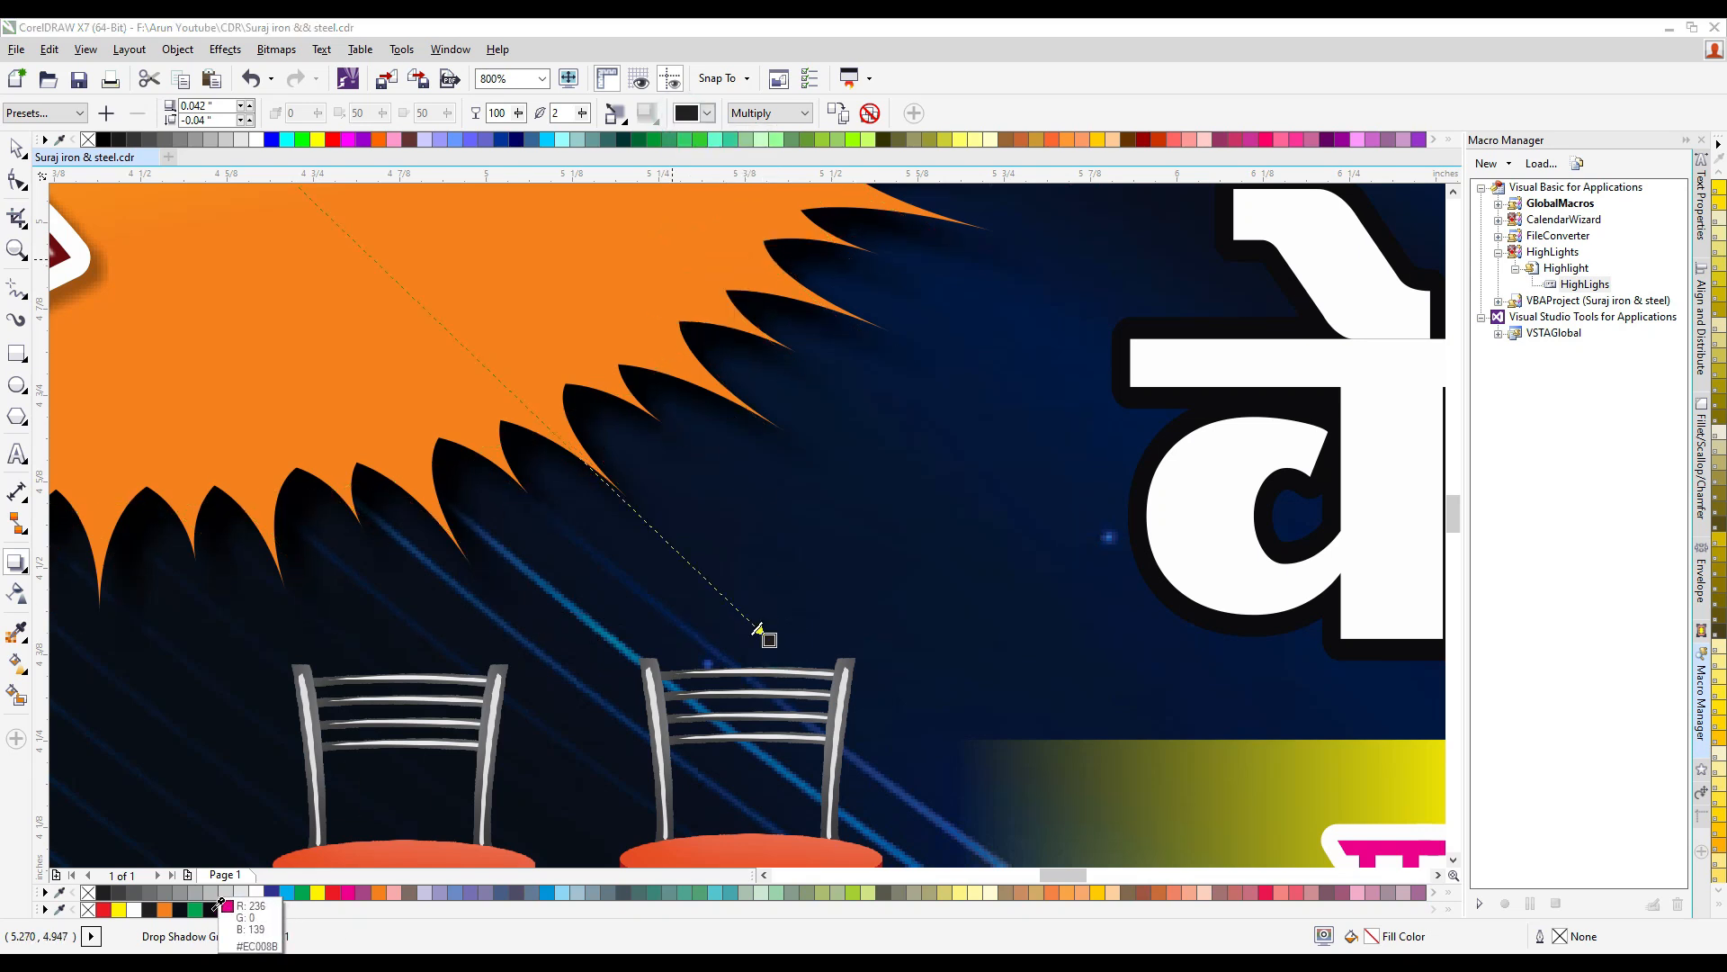
{"action": "scroll", "coordinate": [716, 466], "scroll_direction": "down", "scroll_amount": 1}
{"action": "scroll", "coordinate": [740, 492], "scroll_direction": "down", "scroll_amount": 1}
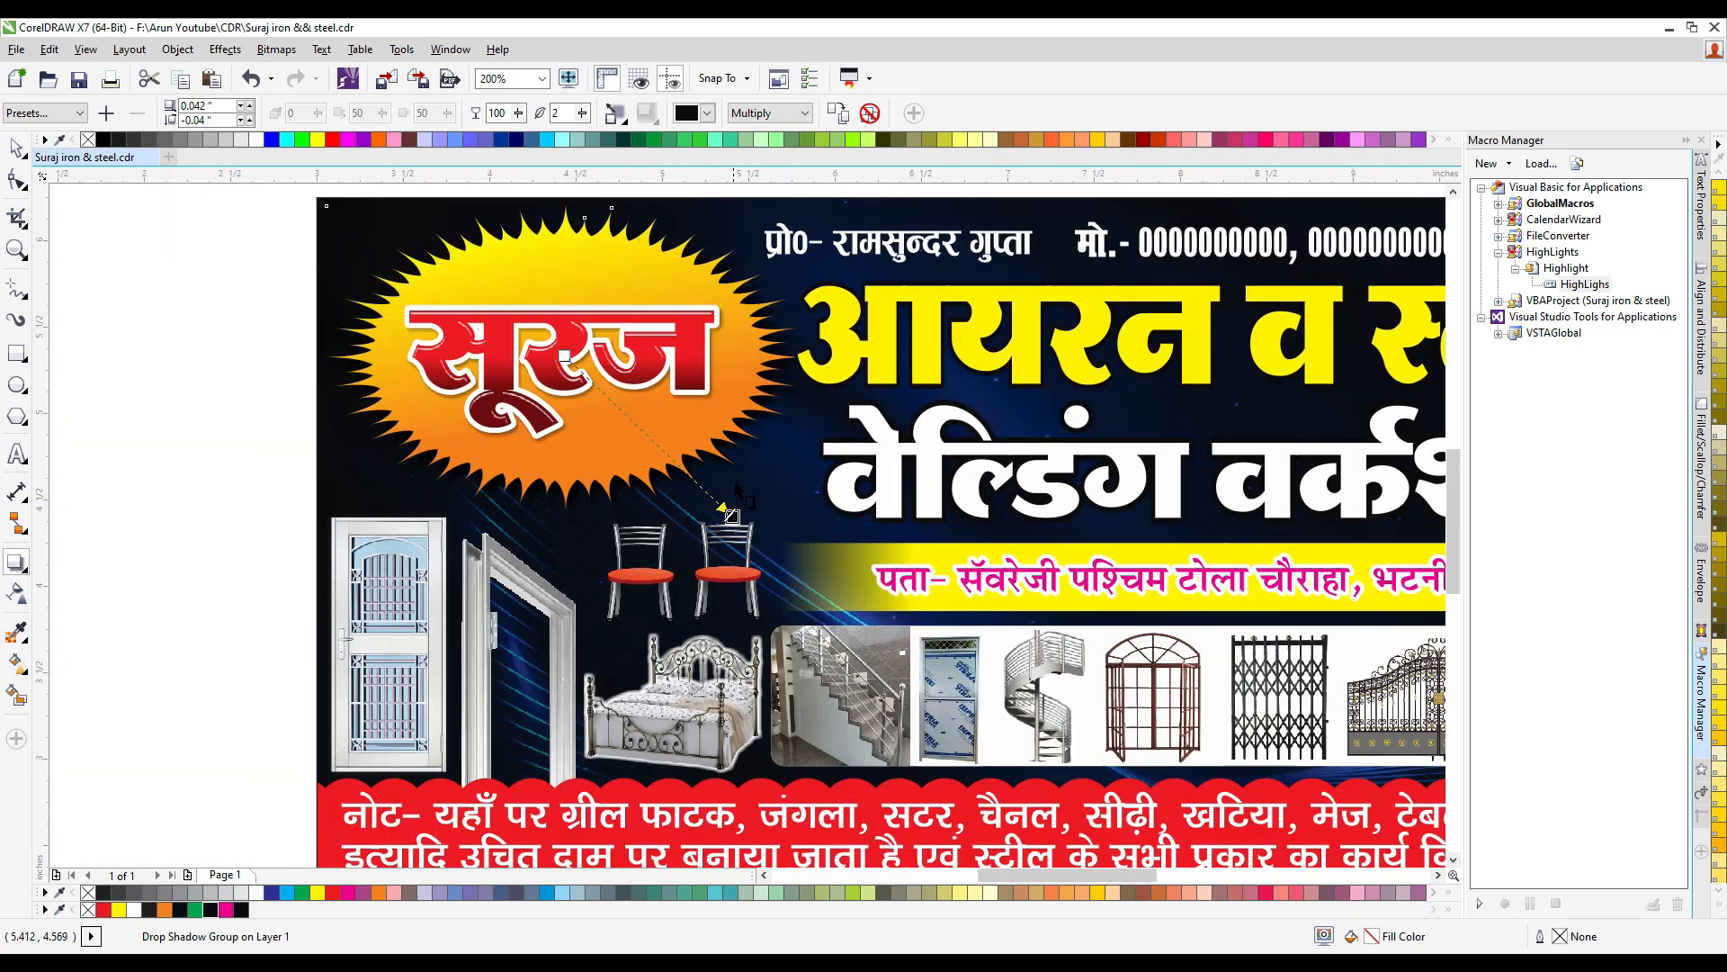
- Examine the emblem, title and product pictures up close, and review the whole banner layout
{"action": "left_click", "coordinate": [16, 147]}
{"action": "scroll", "coordinate": [543, 381], "scroll_direction": "down", "scroll_amount": 1}
{"action": "left_click", "coordinate": [382, 285]}
{"action": "left_click_drag", "start_coordinate": [321, 256], "coordinate": [787, 545]}
{"action": "scroll", "coordinate": [660, 331], "scroll_direction": "up", "scroll_amount": 1}
{"action": "key", "text": "Escape"}
{"action": "left_click", "coordinate": [1157, 333]}
{"action": "scroll", "coordinate": [472, 404], "scroll_direction": "down", "scroll_amount": 1}
{"action": "scroll", "coordinate": [396, 621], "scroll_direction": "up", "scroll_amount": 1}
{"action": "left_click", "coordinate": [395, 623], "text": "ctrl"}
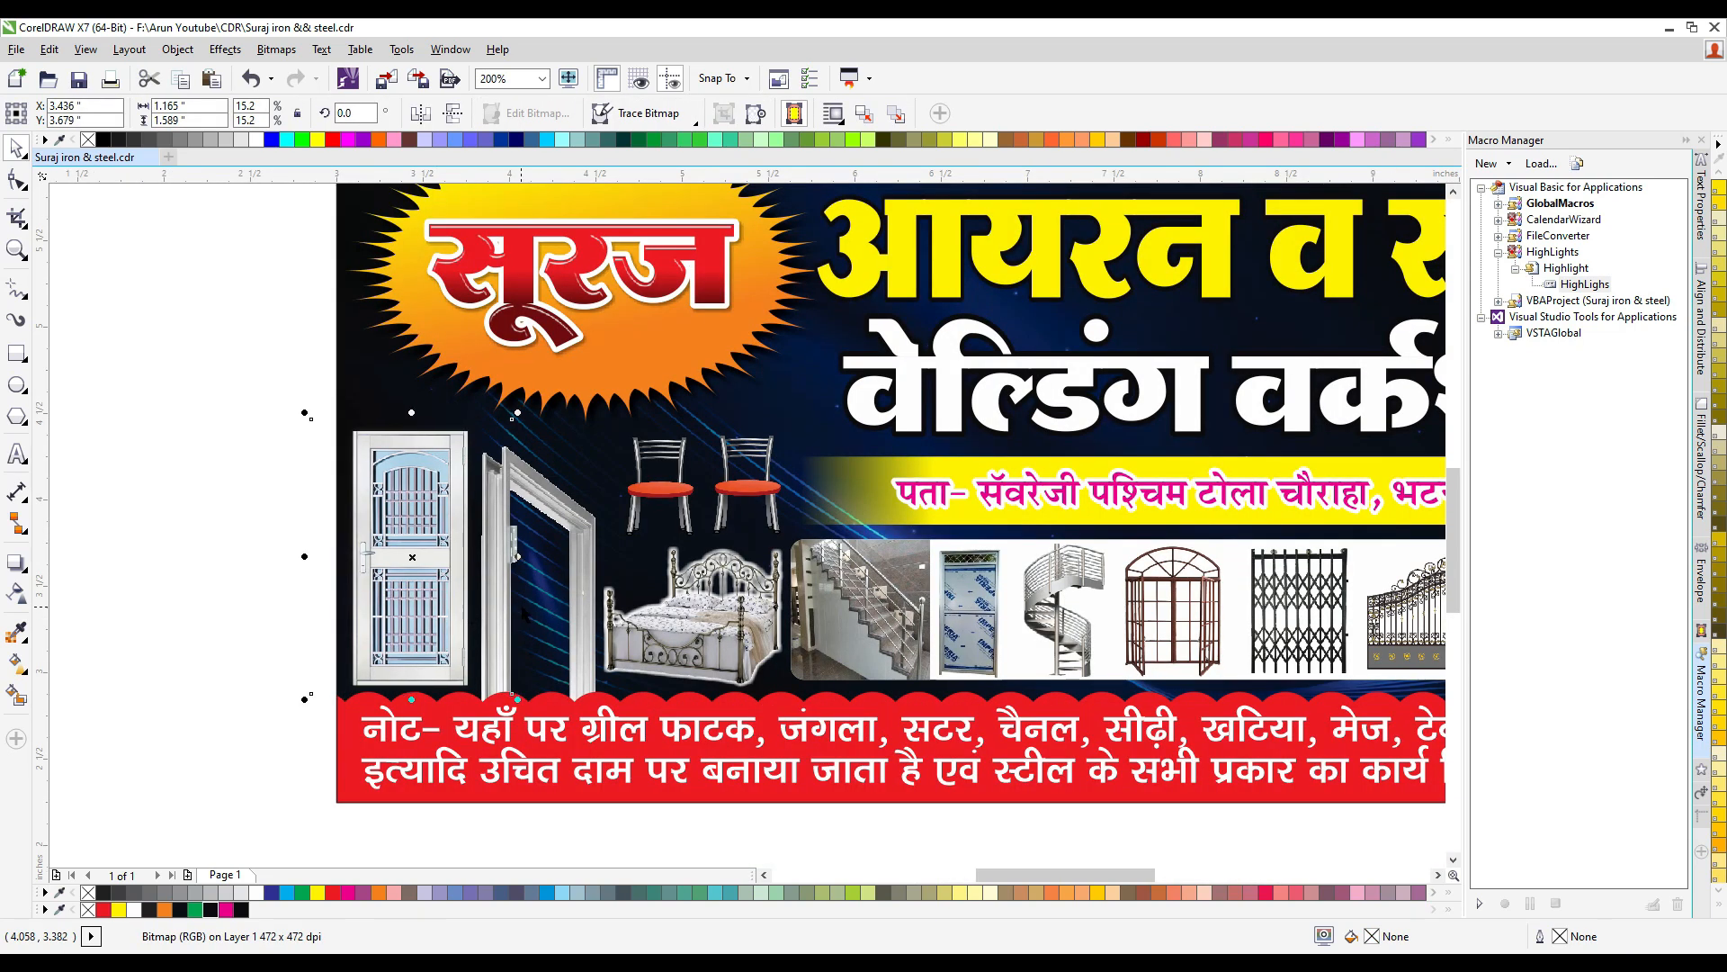
{"action": "scroll", "coordinate": [486, 595], "scroll_direction": "down", "scroll_amount": 1}
{"action": "left_click", "coordinate": [835, 726]}
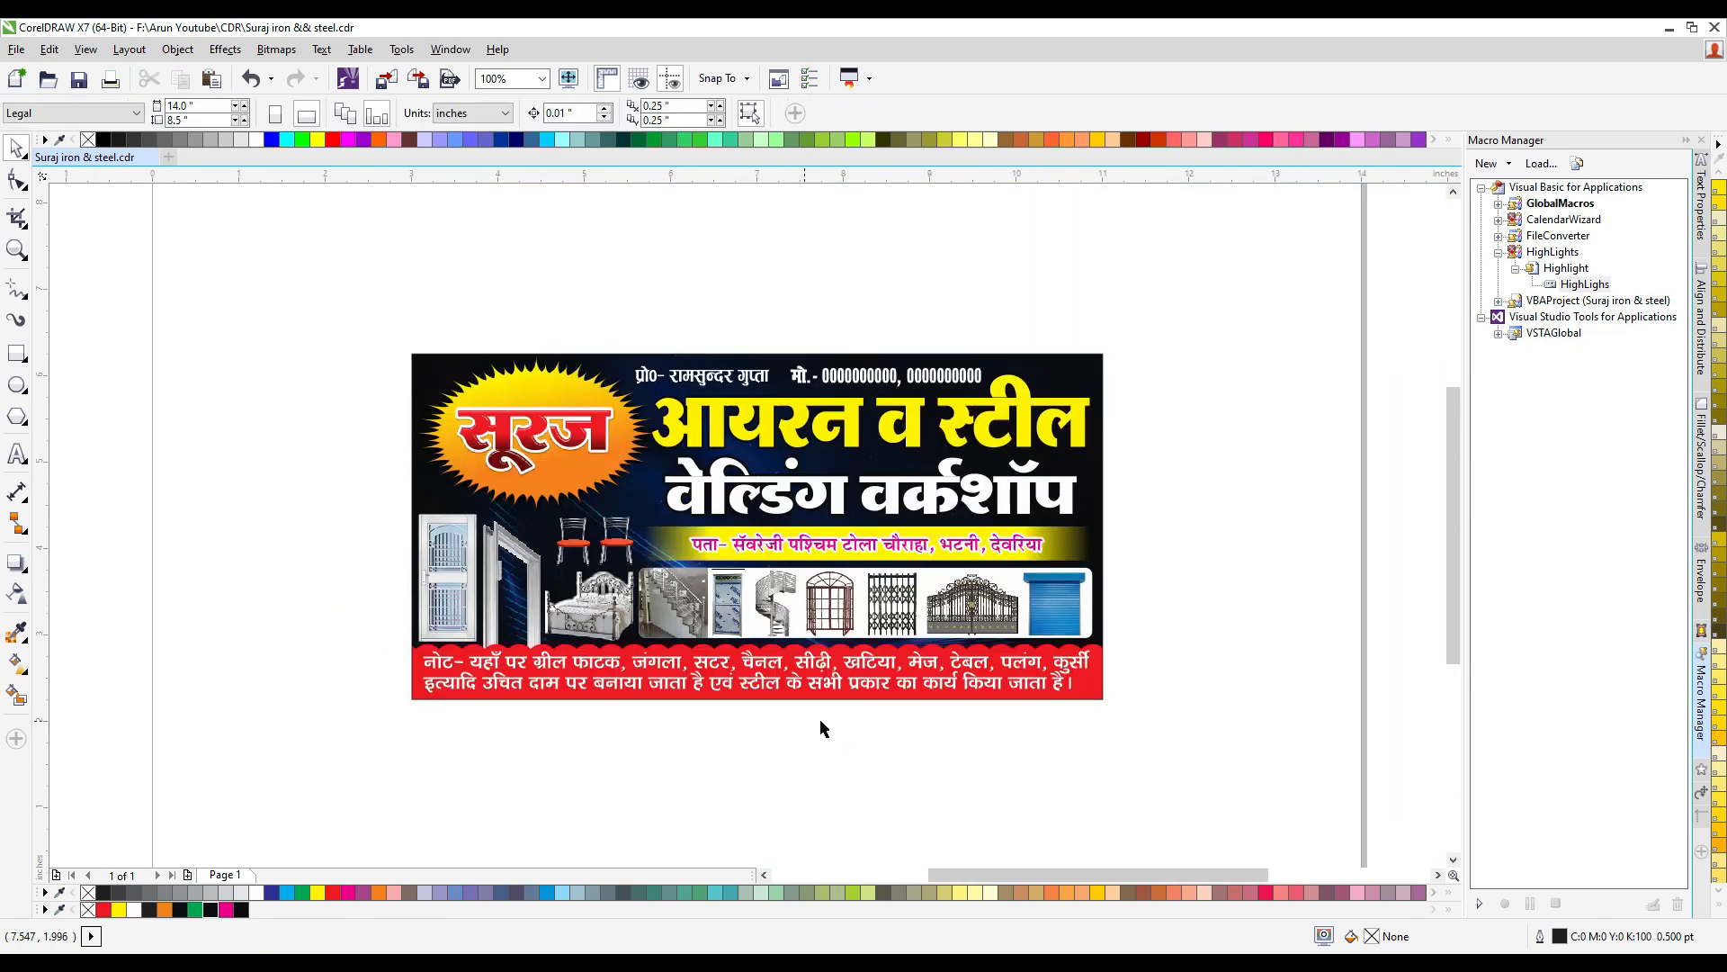
{"action": "key", "text": "F4"}
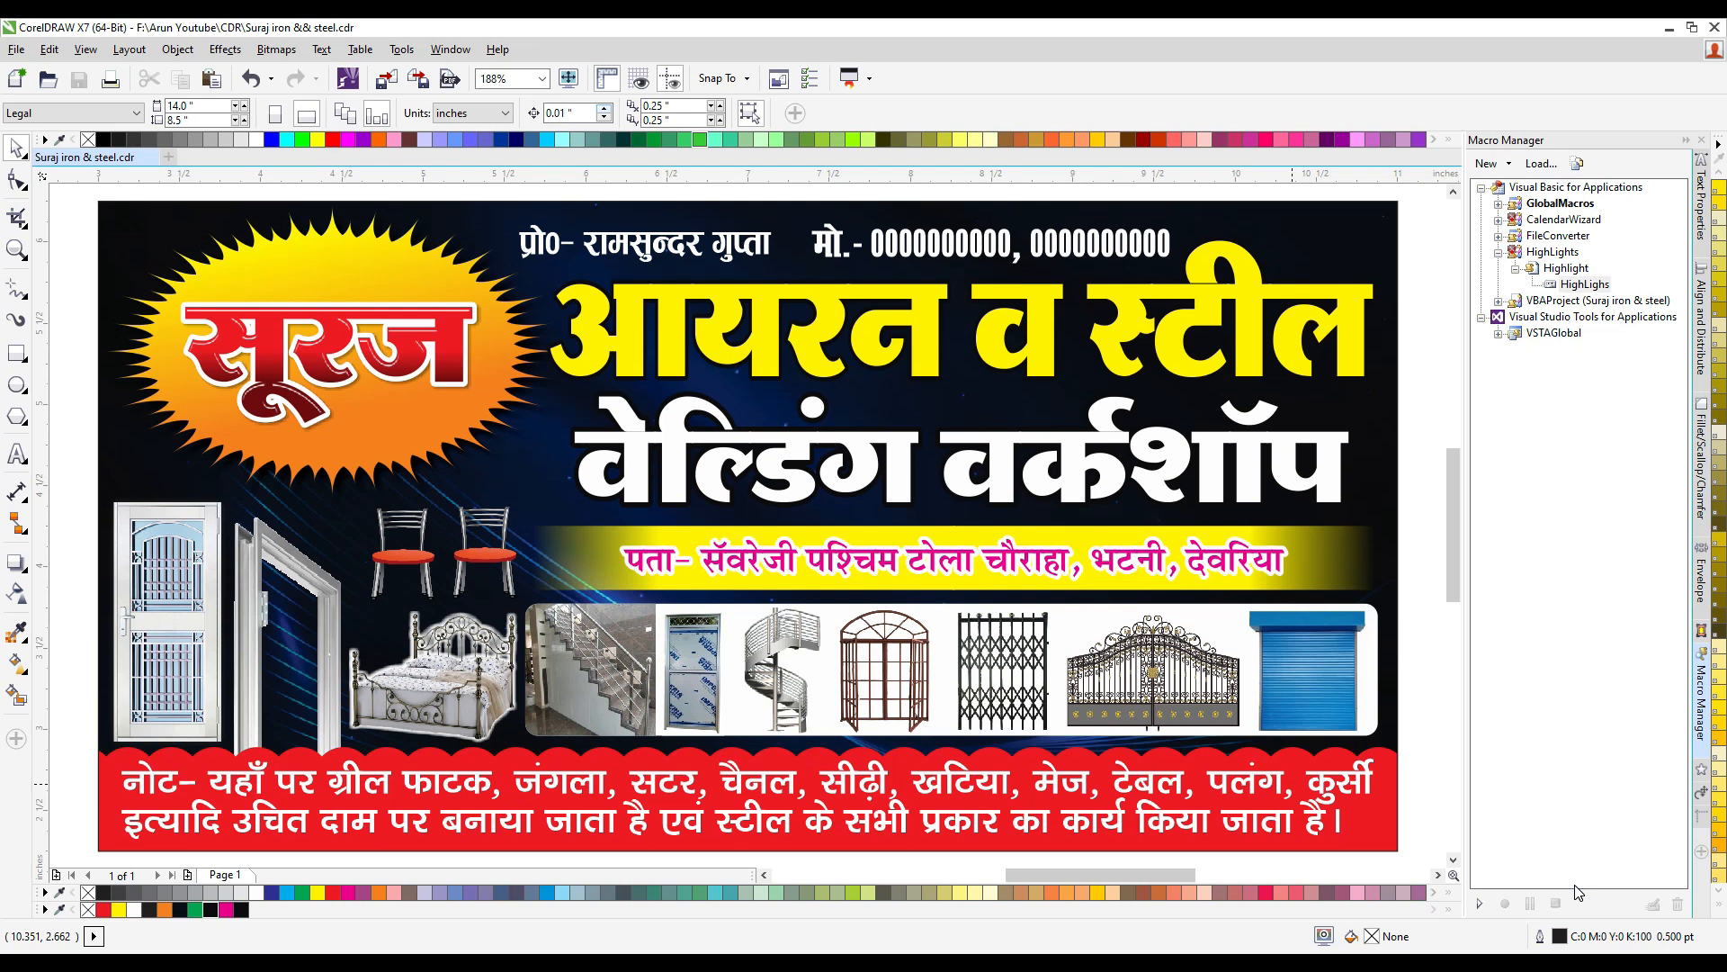